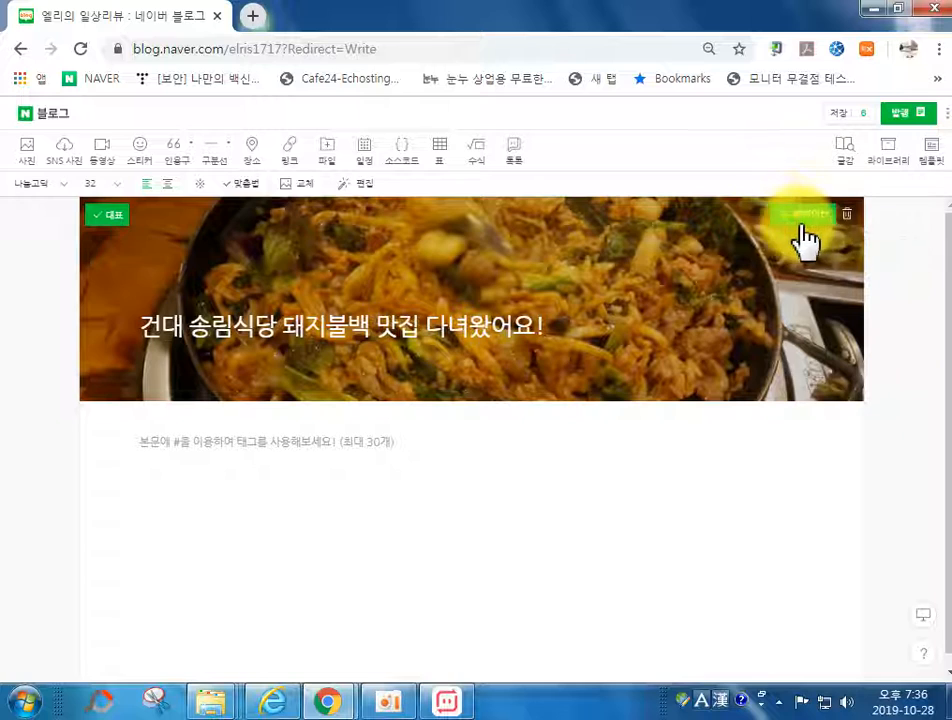
Reposition the background photo slightly within the post's title header and confirm its placement.
{"action": "left_click", "coordinate": [793, 222]}
{"action": "mouse_move", "coordinate": [669, 251]}
{"action": "left_mouse_down"}
{"action": "mouse_move", "coordinate": [652, 291]}
{"action": "mouse_move", "coordinate": [652, 355]}
{"action": "mouse_move", "coordinate": [669, 255]}
{"action": "left_mouse_up"}
{"action": "left_click", "coordinate": [836, 222]}
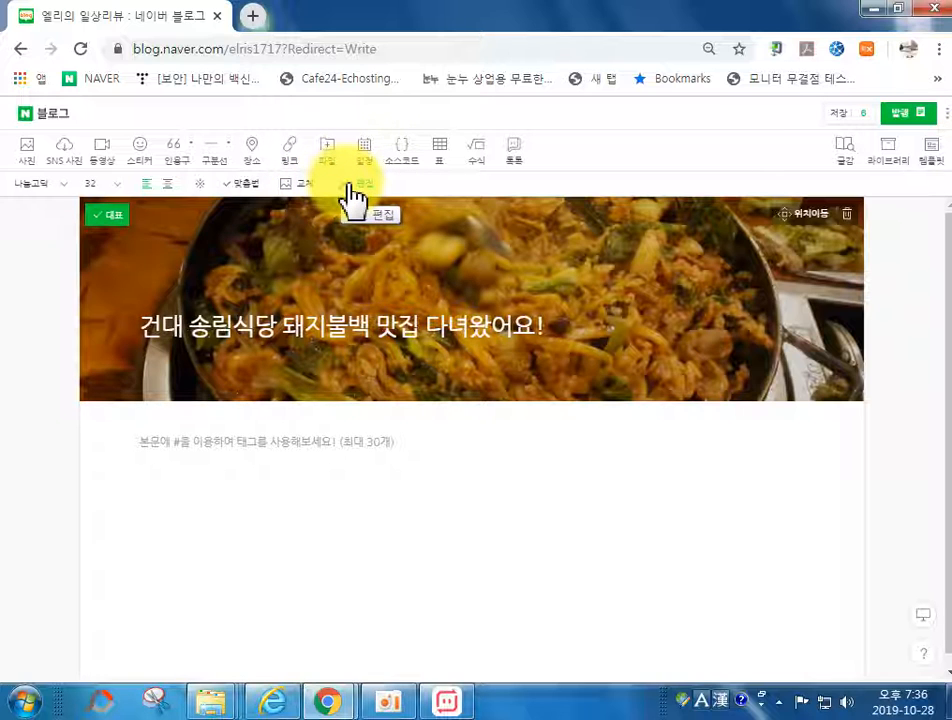
Open the title photo for editing and crop it with the free ratio tightly around the pan, applying the crop.
{"action": "left_click", "coordinate": [352, 190]}
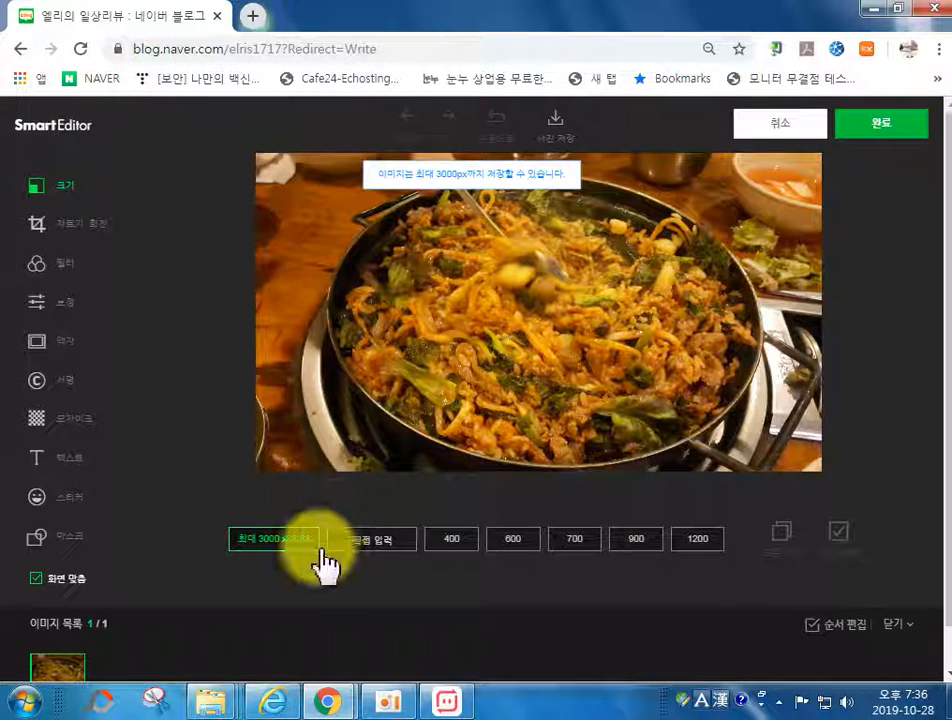
{"action": "left_click", "coordinate": [82, 228]}
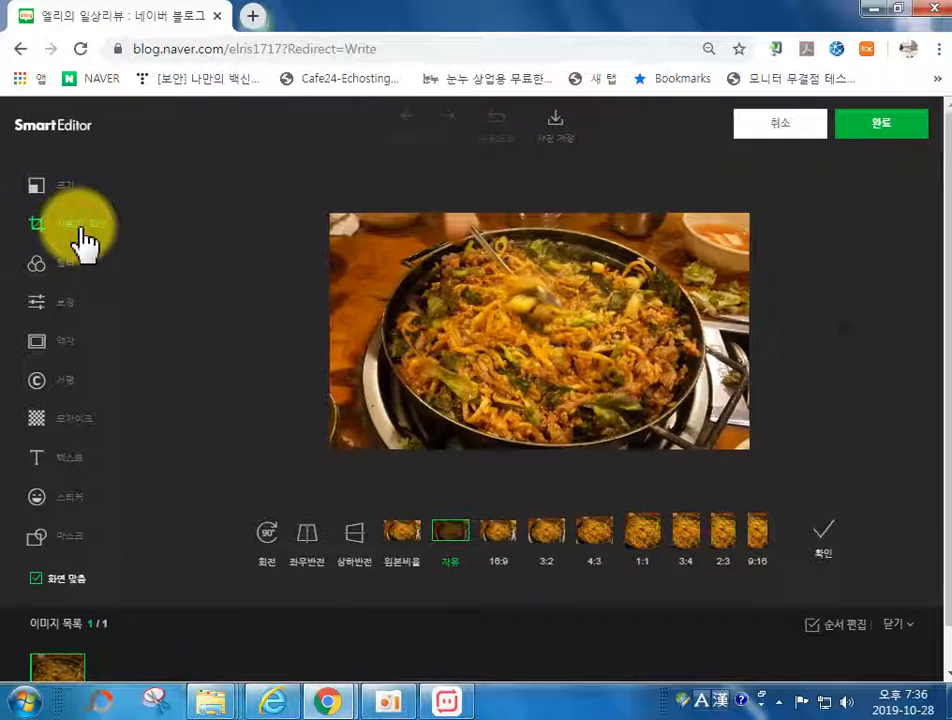
{"action": "left_click_drag", "start_coordinate": [446, 212], "coordinate": [446, 246]}
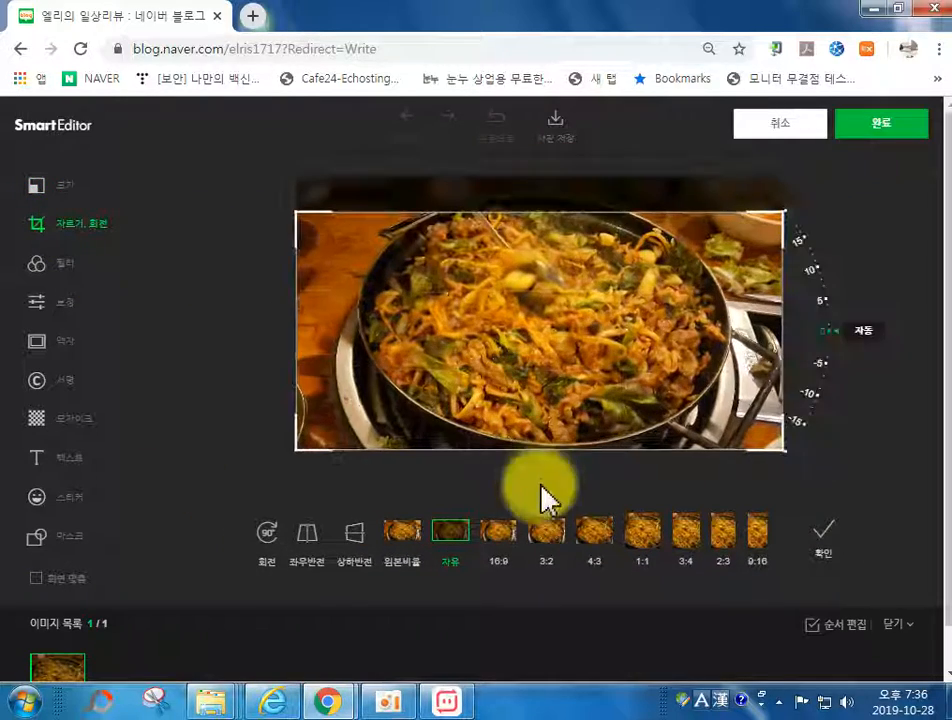
{"action": "left_click_drag", "start_coordinate": [487, 455], "coordinate": [490, 440]}
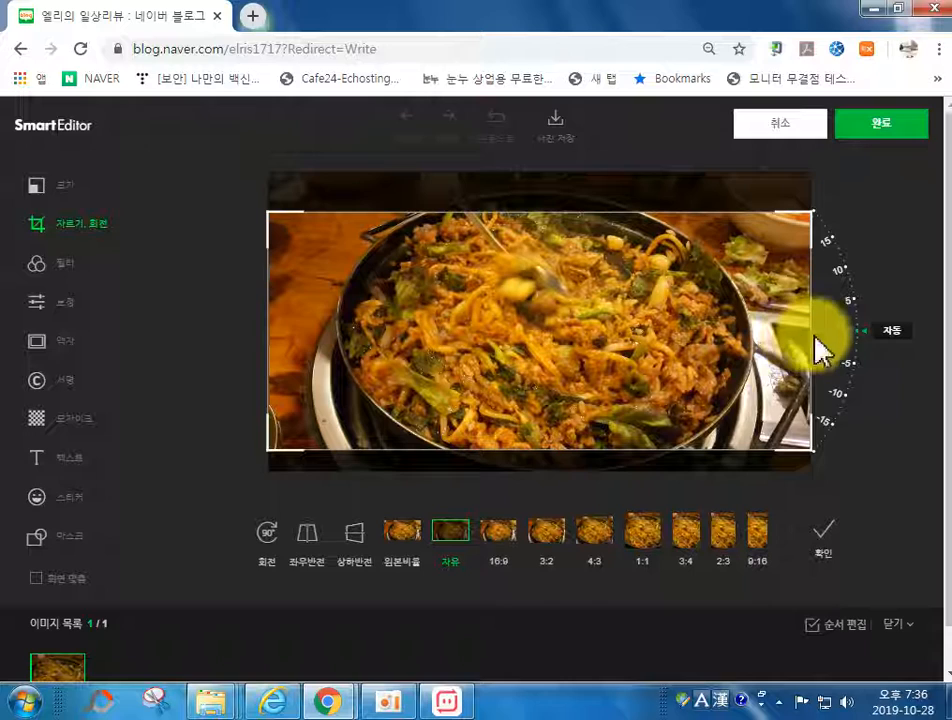
{"action": "left_click_drag", "start_coordinate": [807, 334], "coordinate": [765, 345]}
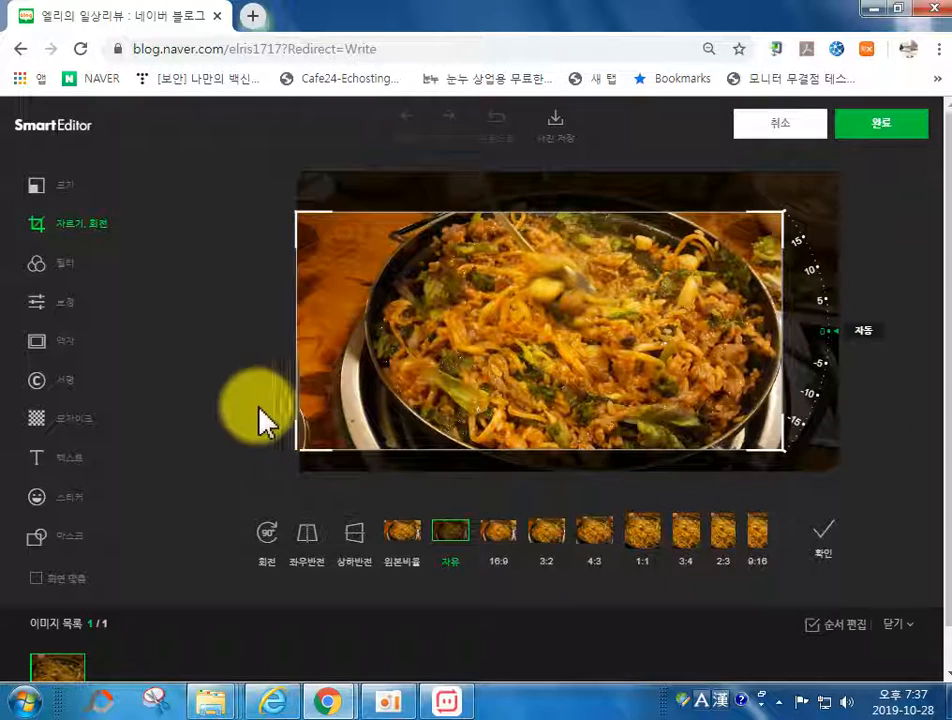
{"action": "left_click_drag", "start_coordinate": [291, 346], "coordinate": [360, 361]}
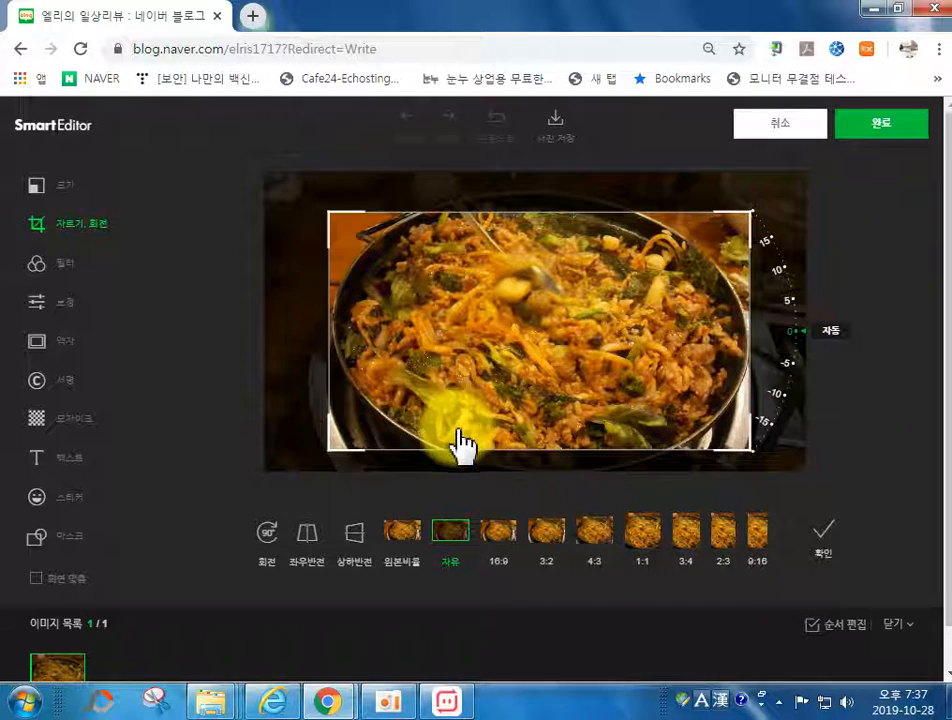
{"action": "left_click_drag", "start_coordinate": [444, 442], "coordinate": [446, 430]}
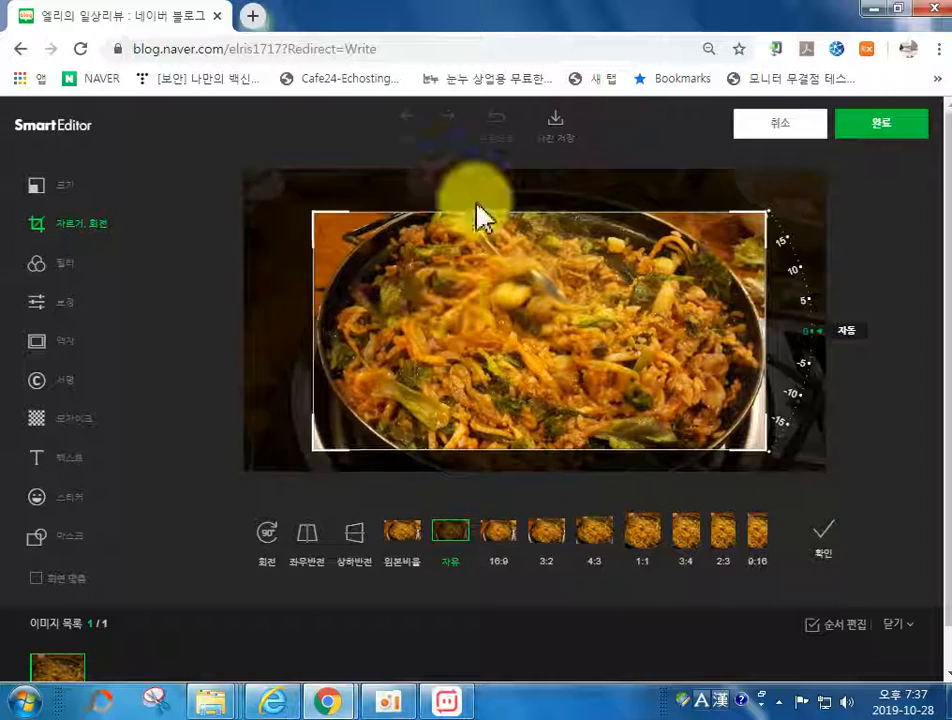
{"action": "left_click_drag", "start_coordinate": [472, 212], "coordinate": [477, 258]}
{"action": "left_click_drag", "start_coordinate": [438, 442], "coordinate": [440, 436]}
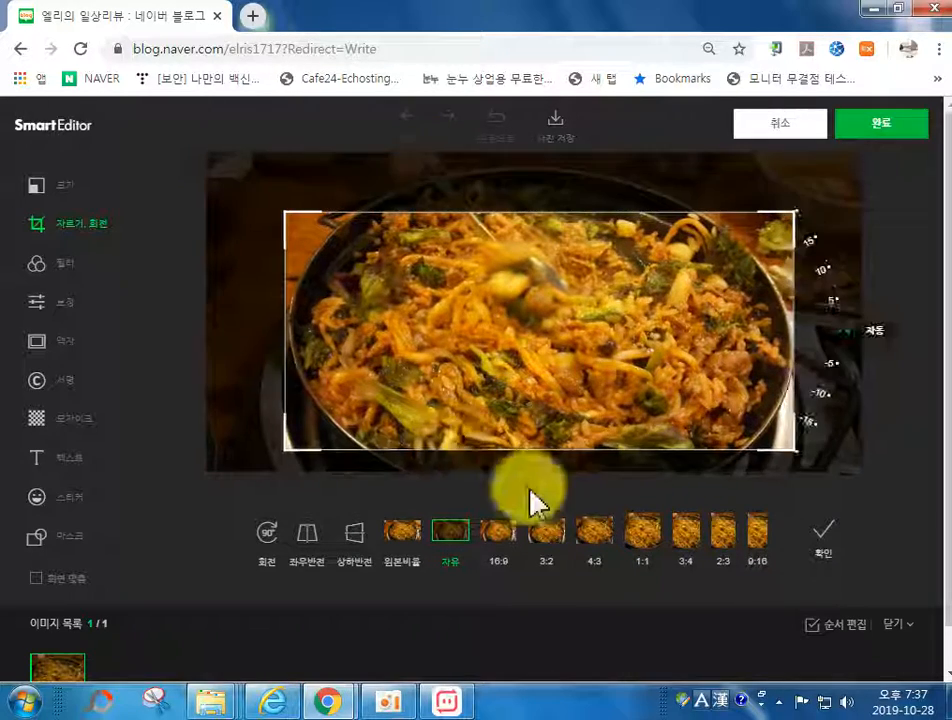
{"action": "left_click", "coordinate": [826, 548]}
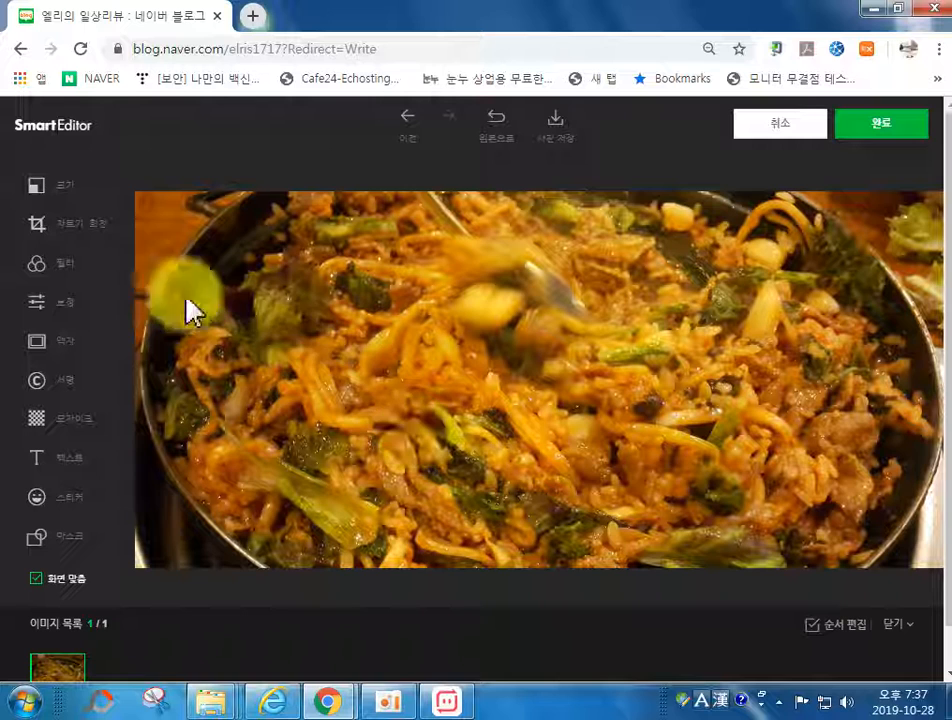
Try a circular mosaic on the upper-left part of the food at several strengths, ending at 2, and remove it.
{"action": "left_click", "coordinate": [47, 430]}
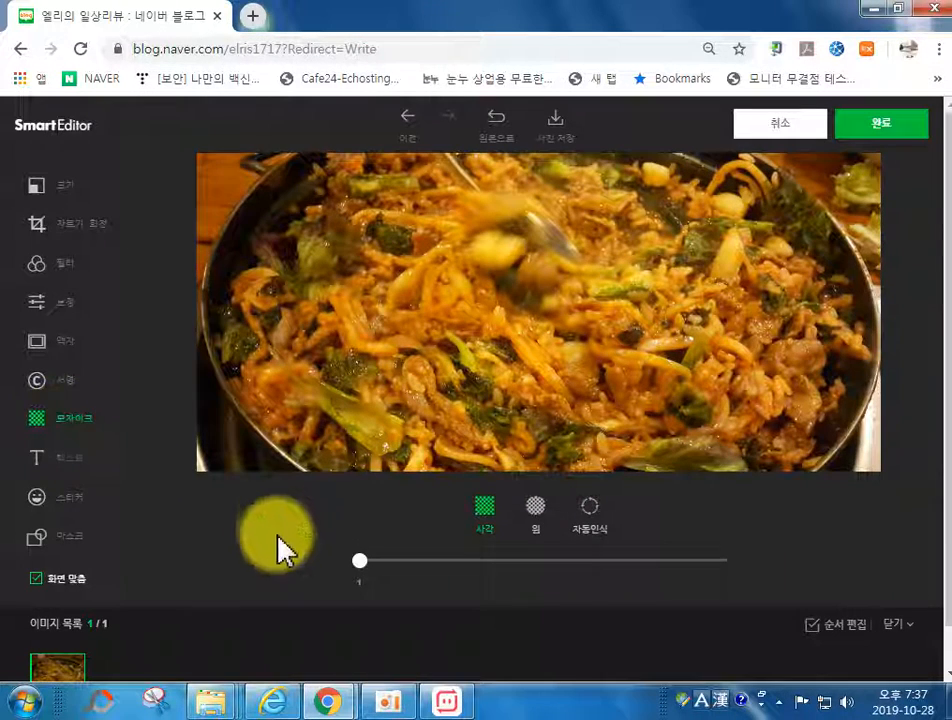
{"action": "left_click_drag", "start_coordinate": [359, 561], "coordinate": [450, 568]}
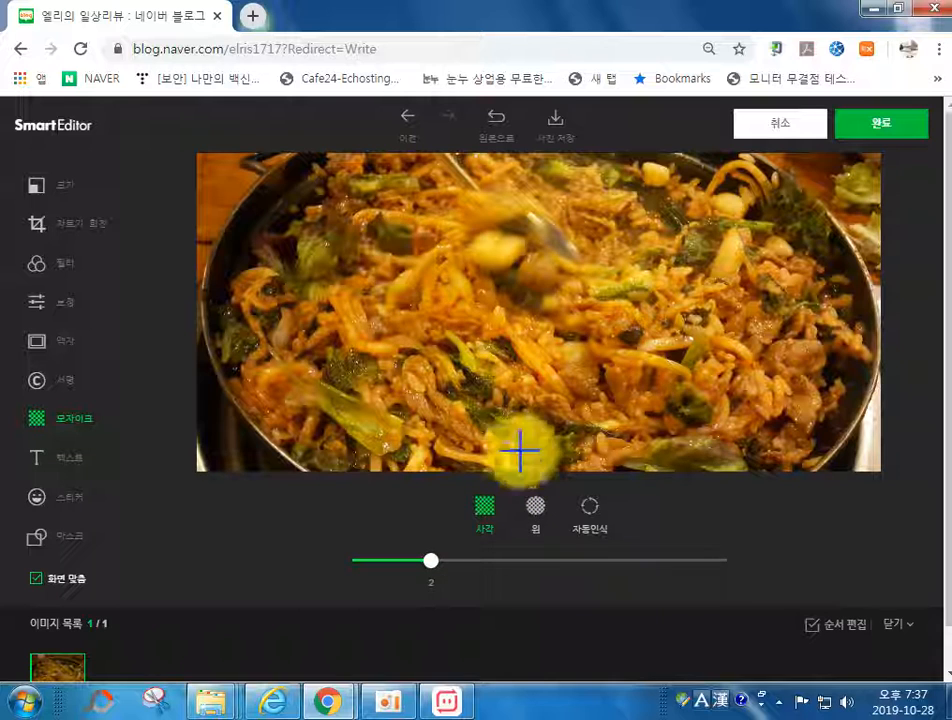
{"action": "left_click", "coordinate": [541, 507]}
{"action": "left_click_drag", "start_coordinate": [340, 206], "coordinate": [436, 287]}
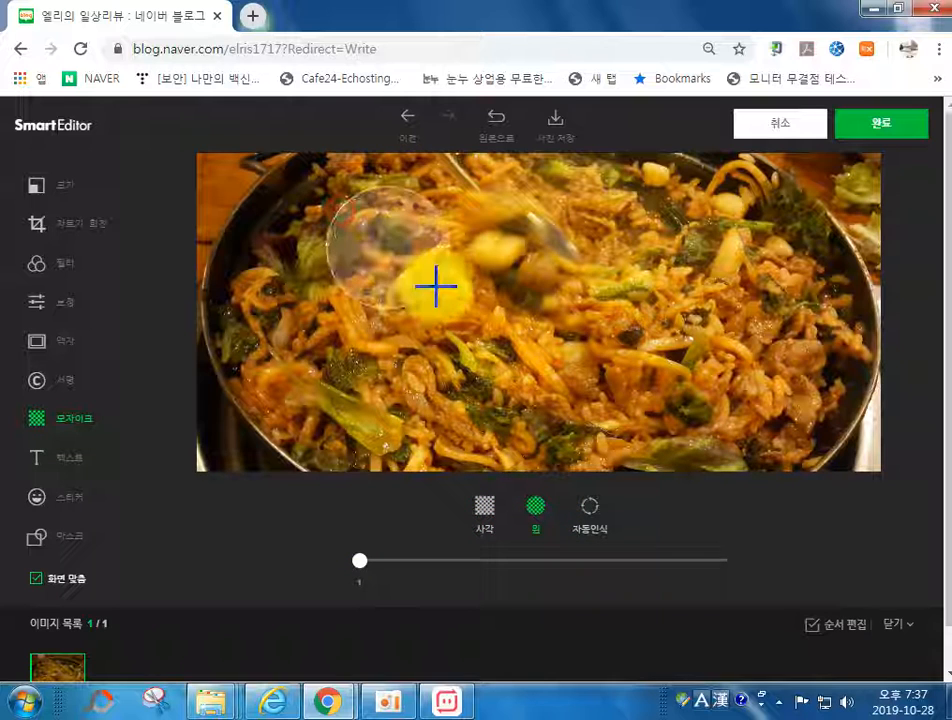
{"action": "left_click", "coordinate": [453, 560]}
{"action": "left_click", "coordinate": [522, 562]}
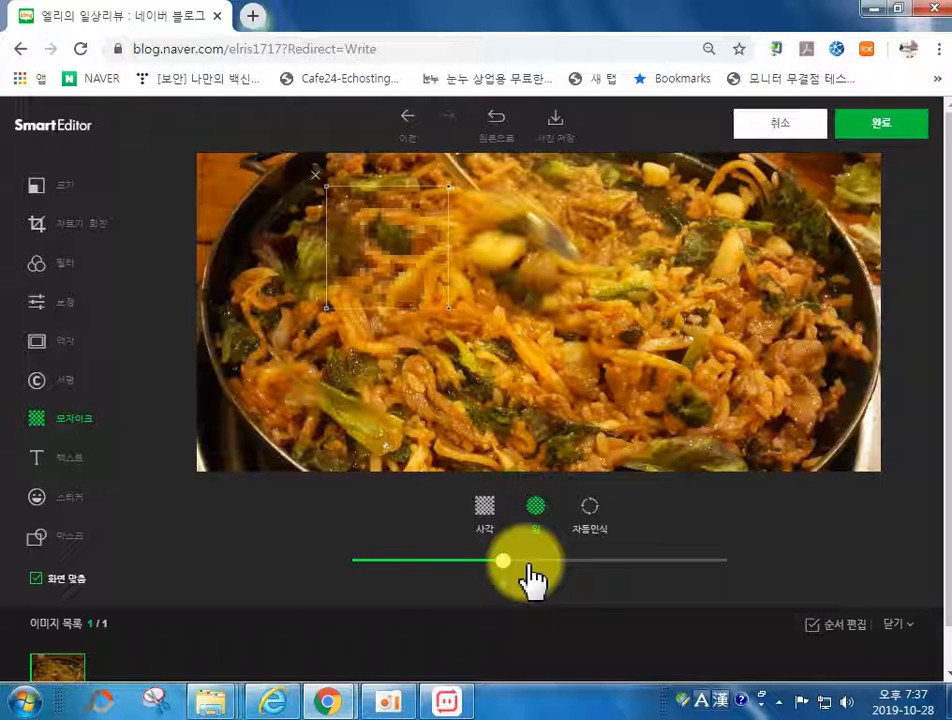
{"action": "left_click", "coordinate": [598, 566]}
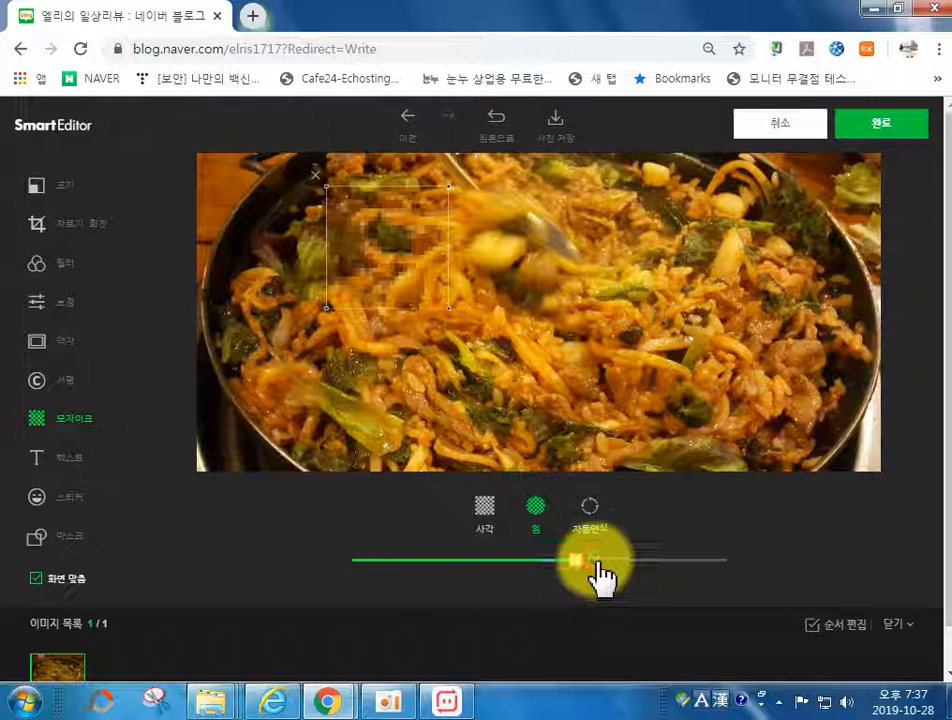
{"action": "left_click", "coordinate": [446, 563]}
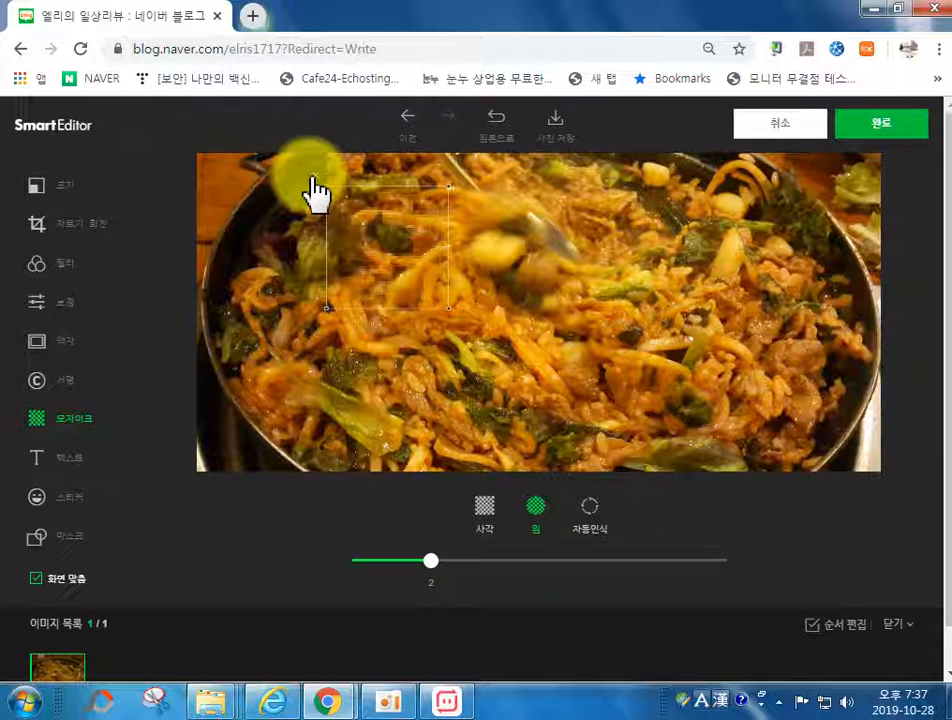
{"action": "left_click", "coordinate": [316, 191]}
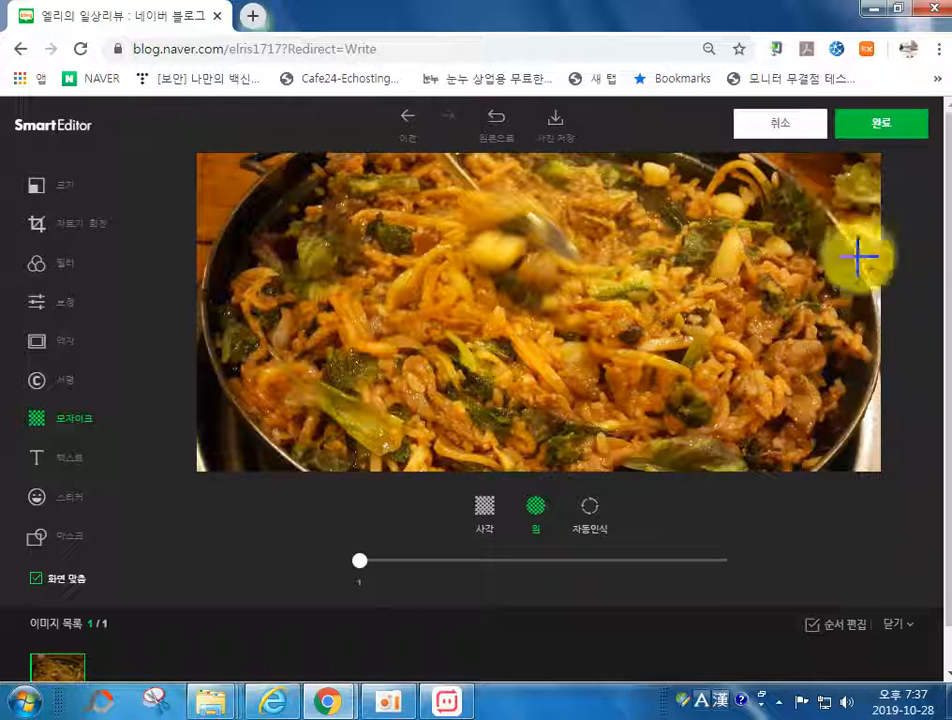
Finish the photo editing and apply the cropped picture to the post's title header.
{"action": "left_click", "coordinate": [900, 142]}
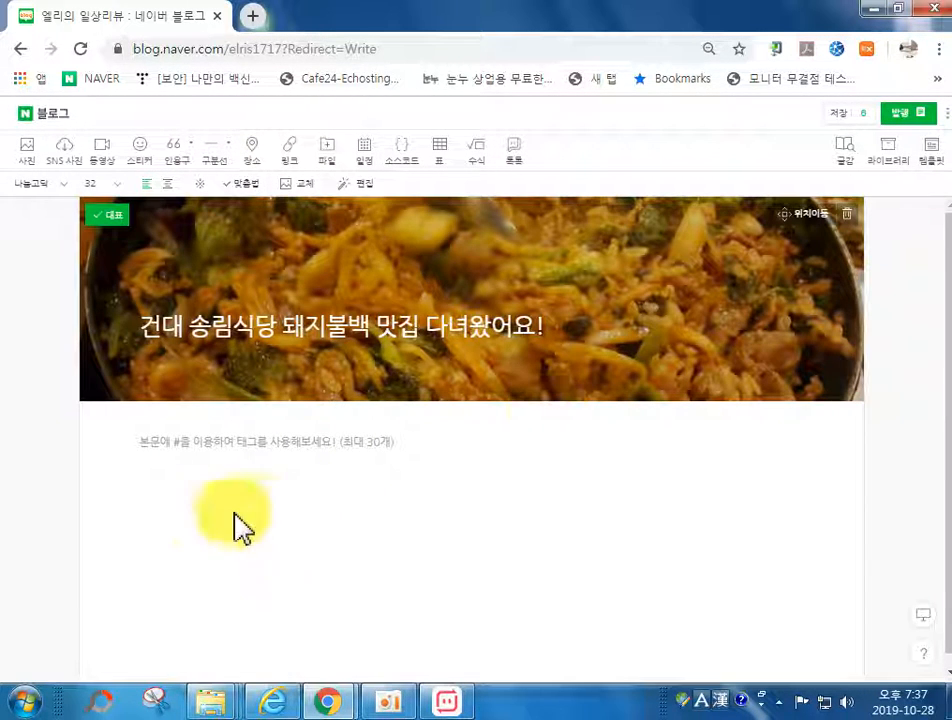
{"action": "scroll", "coordinate": [210, 485], "scroll_direction": "down", "scroll_amount": 1}
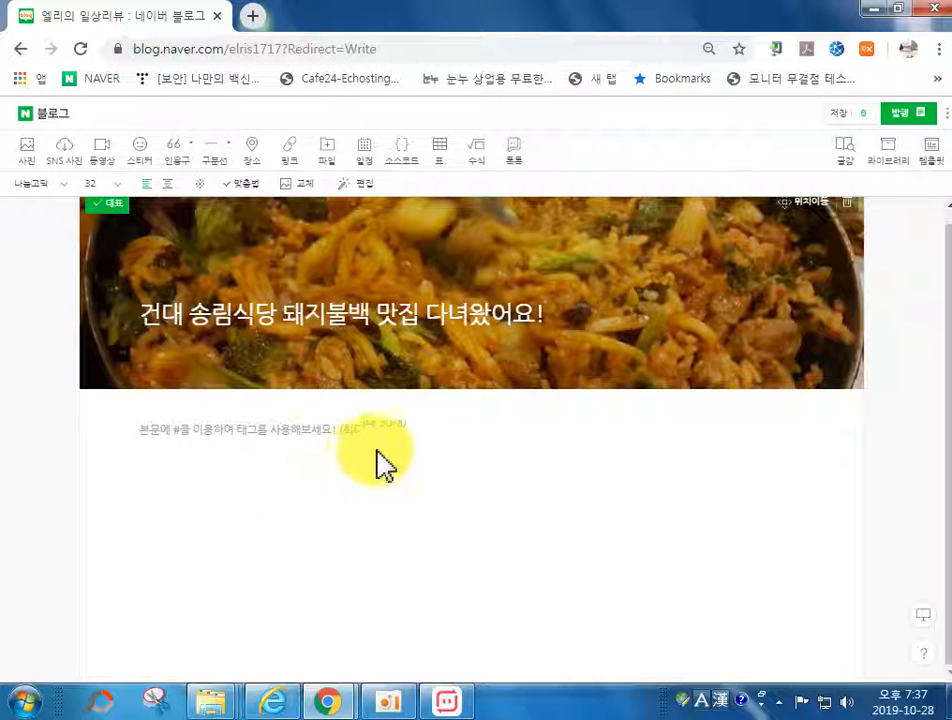
Insert all eight photos from the 송림 folder into the empty post body using the individual photo layout (개별사진).
{"action": "left_click", "coordinate": [200, 435]}
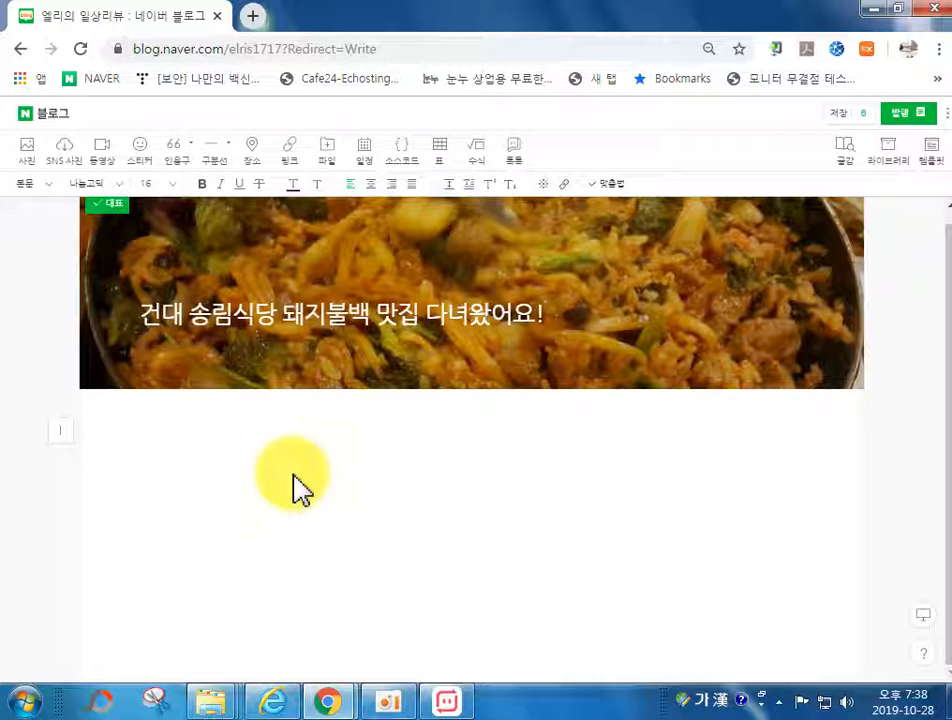
{"action": "left_click", "coordinate": [27, 155]}
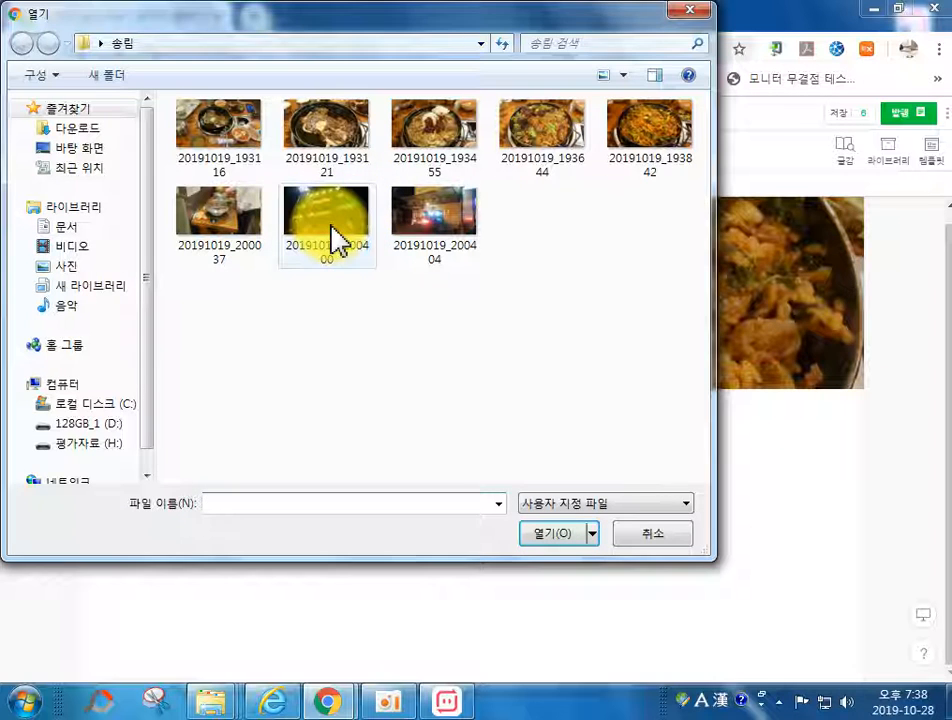
{"action": "left_click", "coordinate": [215, 150]}
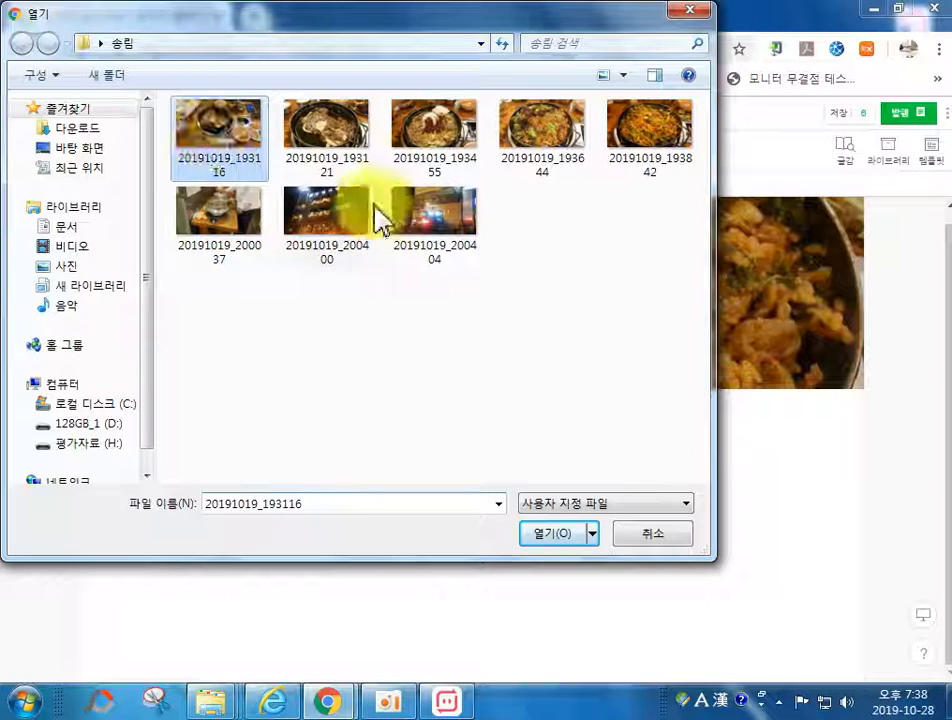
{"action": "left_click", "coordinate": [423, 226], "text": "shift"}
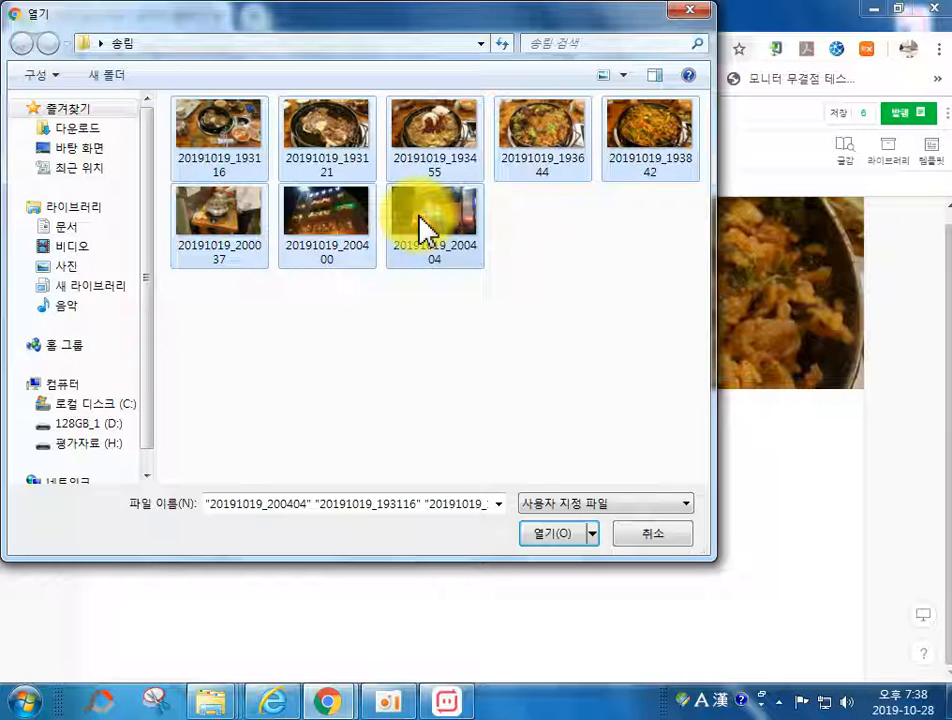
{"action": "left_click", "coordinate": [572, 540]}
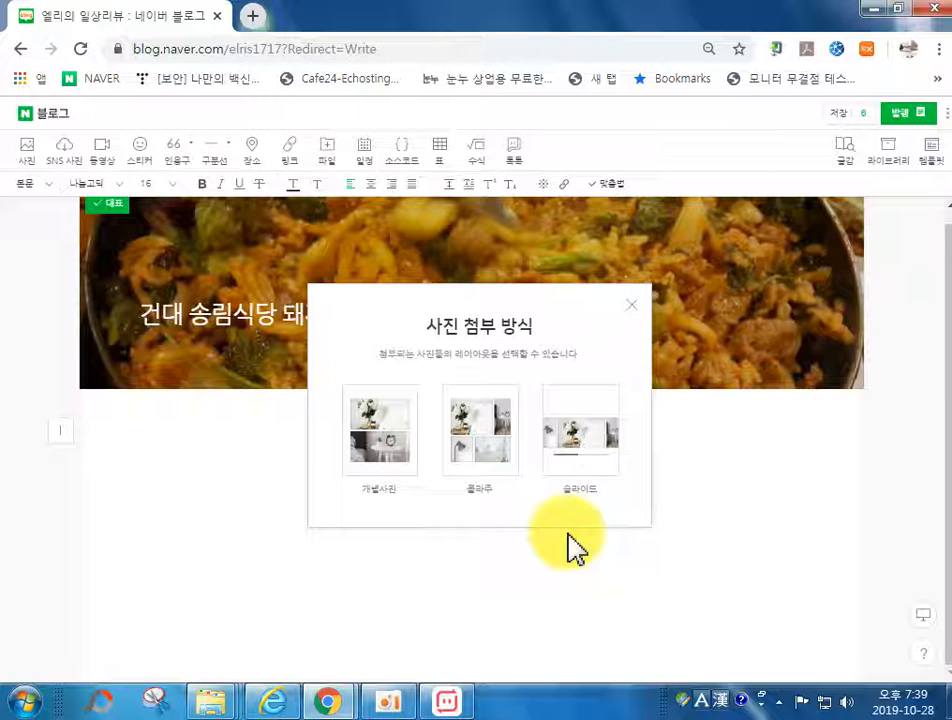
{"action": "left_click", "coordinate": [374, 437]}
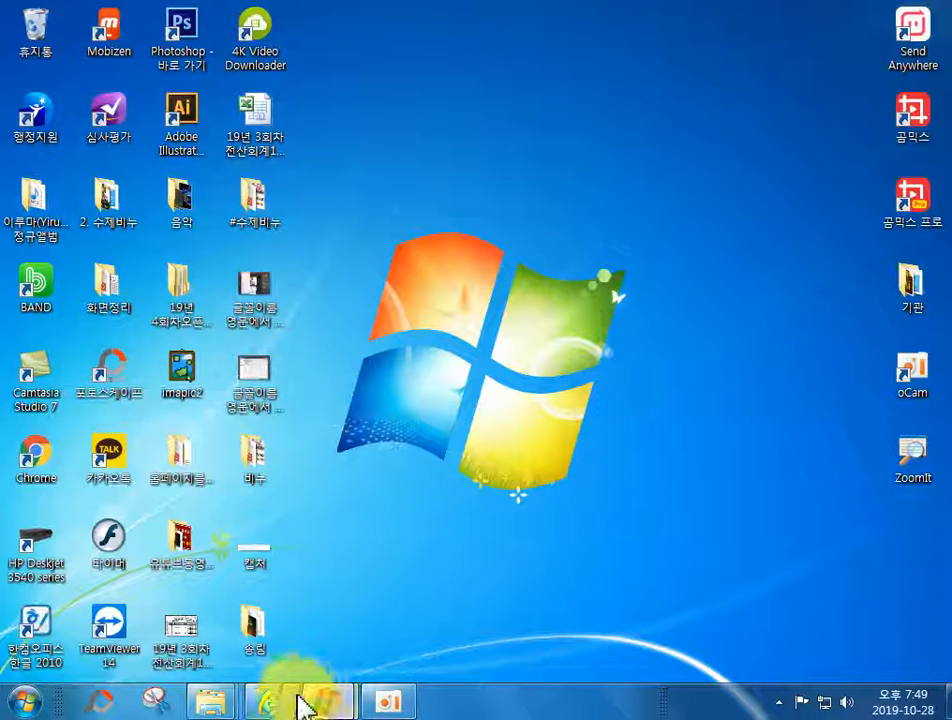
Switch to Internet Explorer and search Naver for "알씨".
{"action": "mouse_move", "coordinate": [329, 701]}
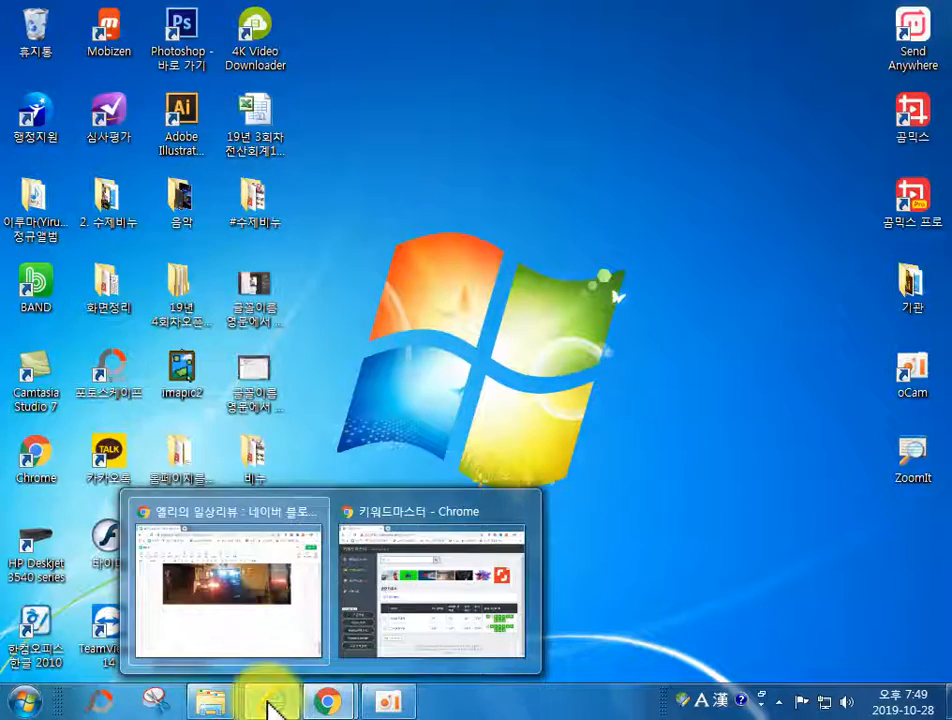
{"action": "left_click", "coordinate": [270, 704]}
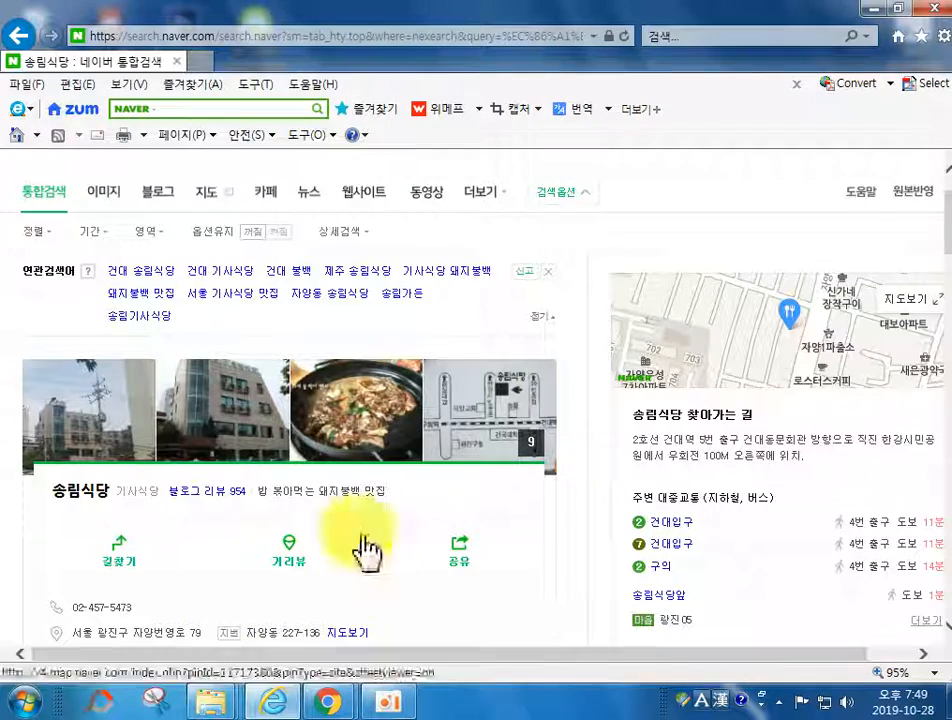
{"action": "left_click", "coordinate": [197, 108]}
{"action": "type", "text": "알씨"}
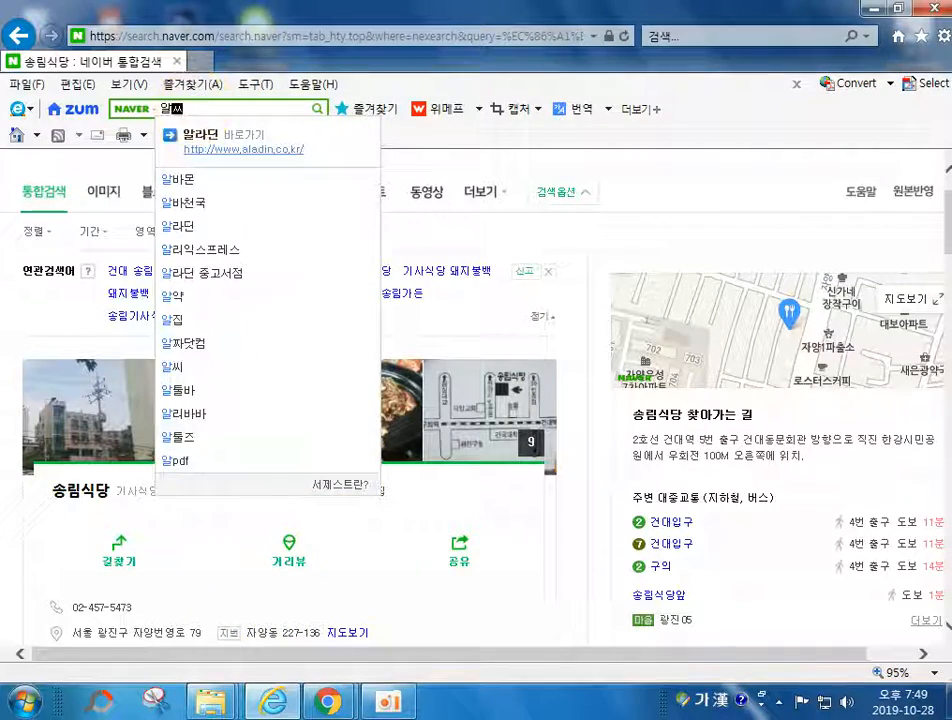
{"action": "key", "text": "Return"}
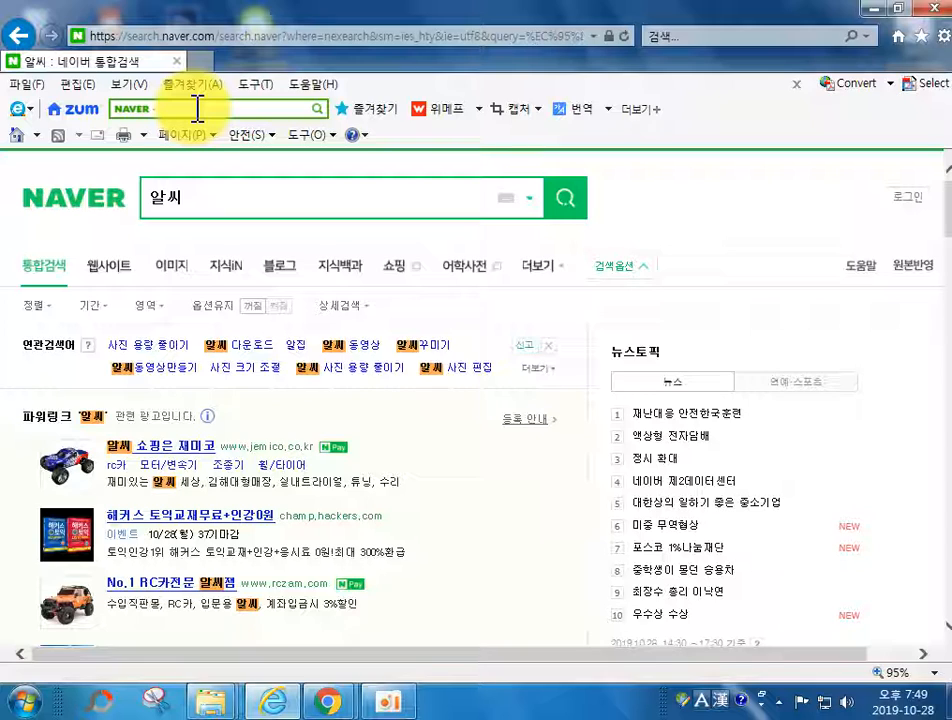
Look through the Naver results for 알씨 and open the official 알툴즈 - 내 PC 필수품 site.
{"action": "scroll", "coordinate": [344, 440], "scroll_direction": "down", "scroll_amount": 3}
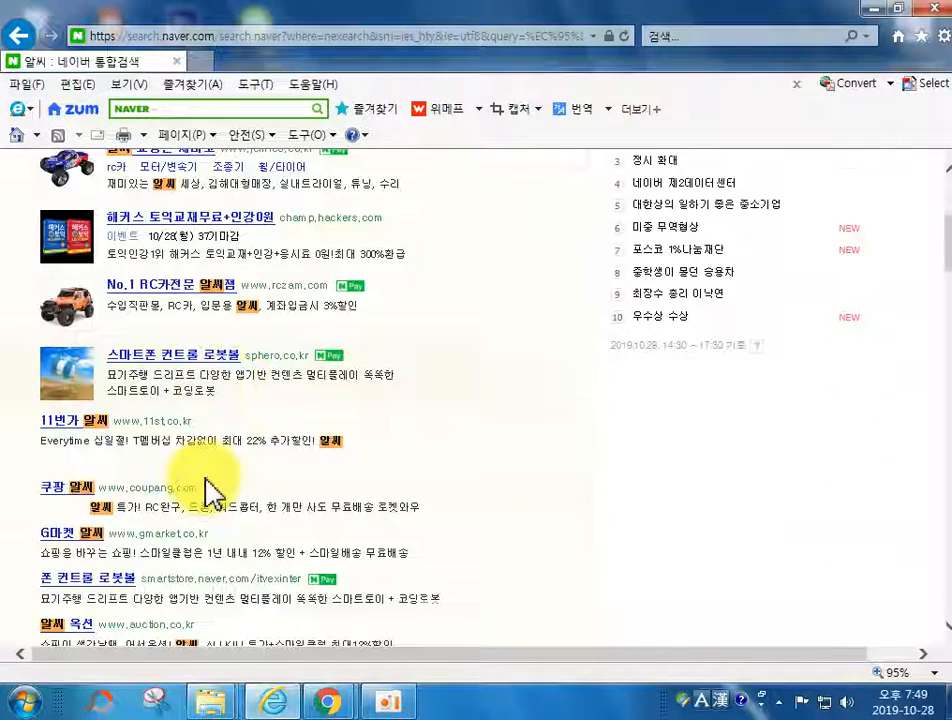
{"action": "scroll", "coordinate": [220, 450], "scroll_direction": "down", "scroll_amount": 4}
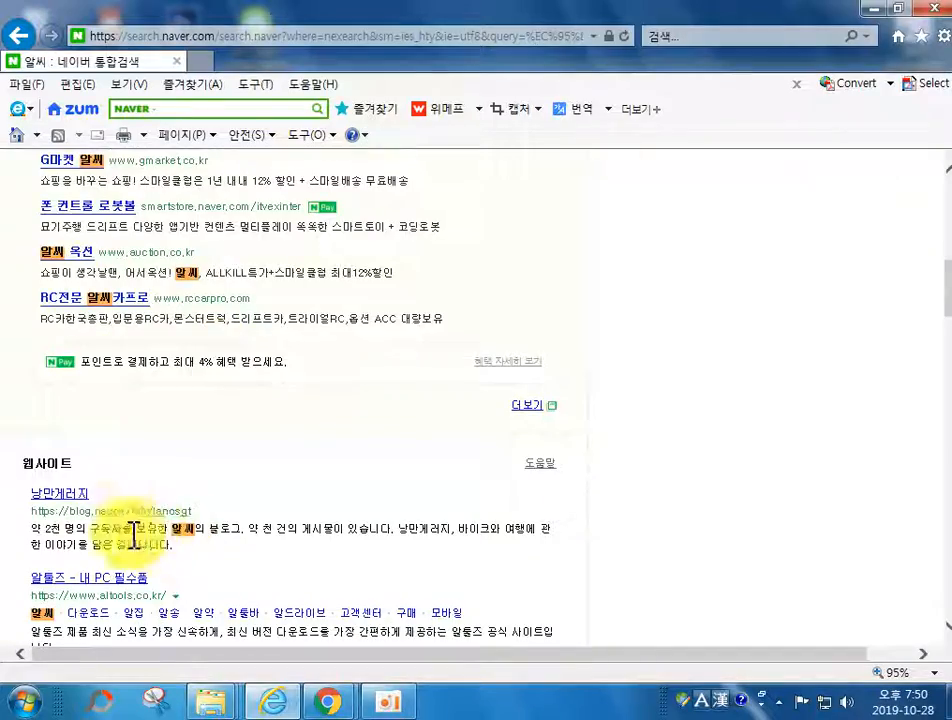
{"action": "scroll", "coordinate": [205, 495], "scroll_direction": "up", "scroll_amount": 7}
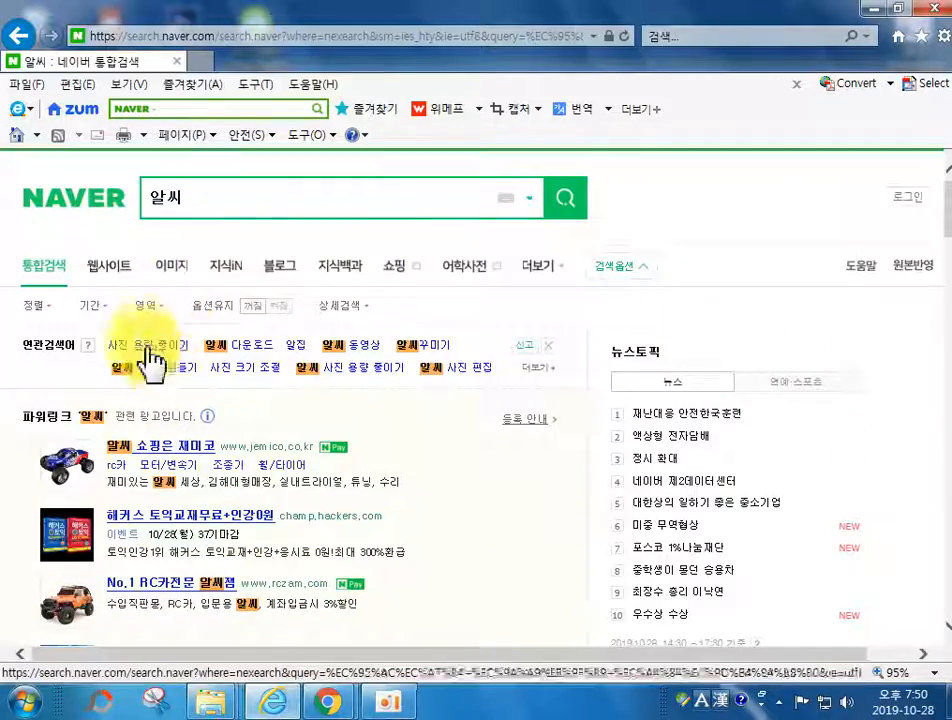
{"action": "left_click", "coordinate": [567, 200]}
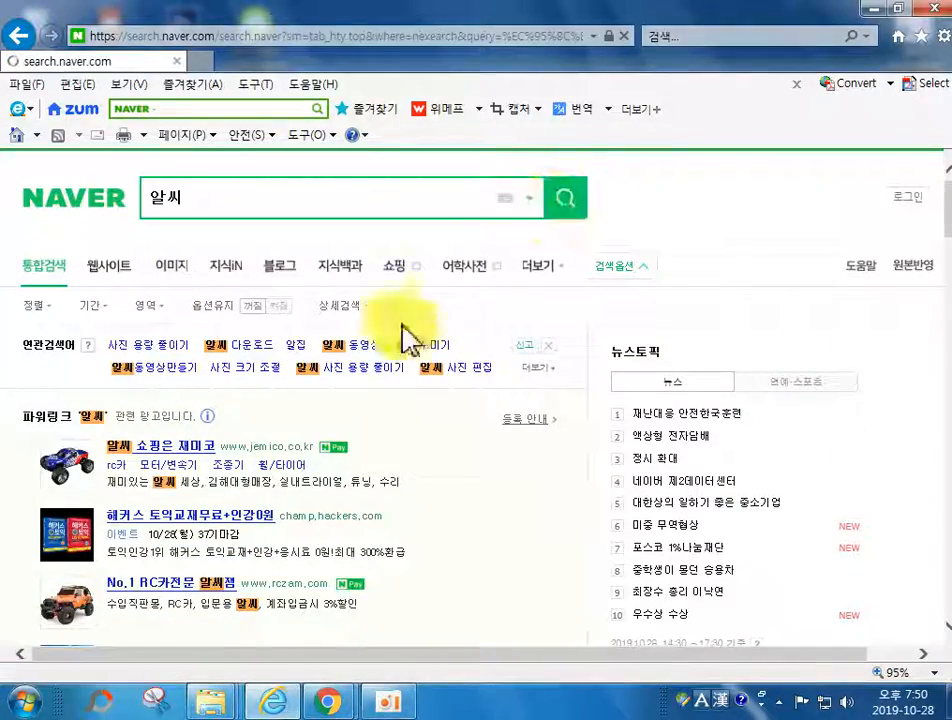
{"action": "scroll", "coordinate": [258, 462], "scroll_direction": "down", "scroll_amount": 7}
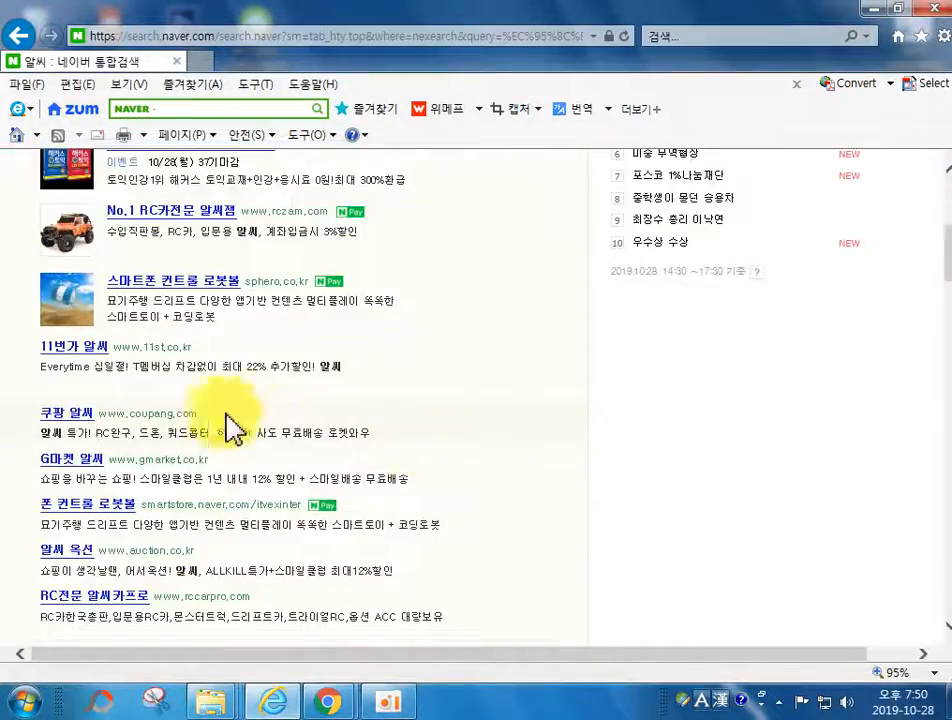
{"action": "scroll", "coordinate": [201, 443], "scroll_direction": "down", "scroll_amount": 3}
{"action": "scroll", "coordinate": [50, 390], "scroll_direction": "up", "scroll_amount": 1}
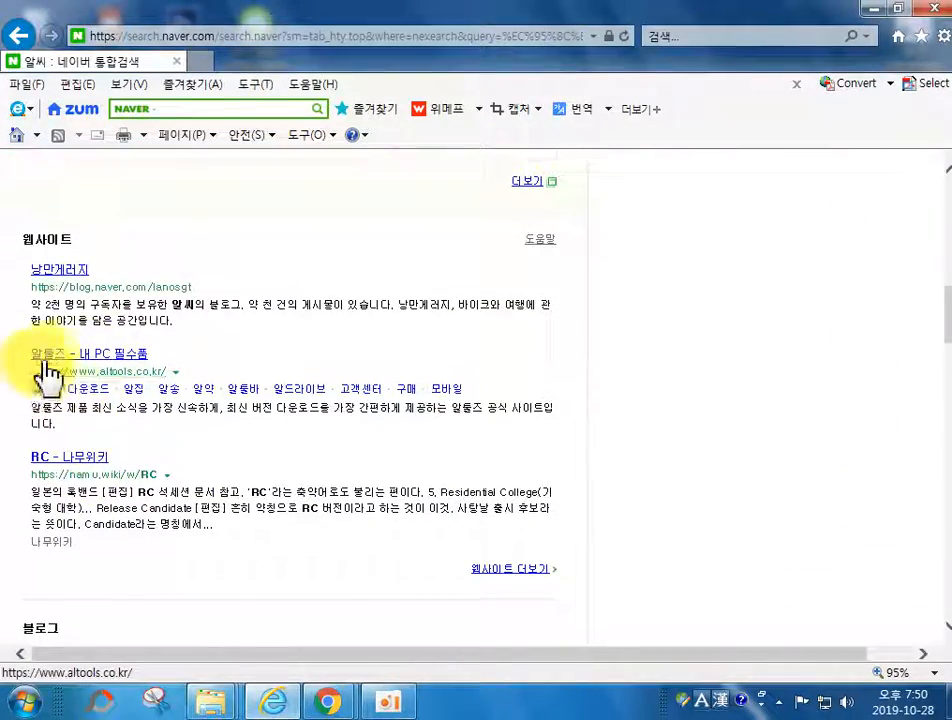
{"action": "left_click", "coordinate": [62, 360]}
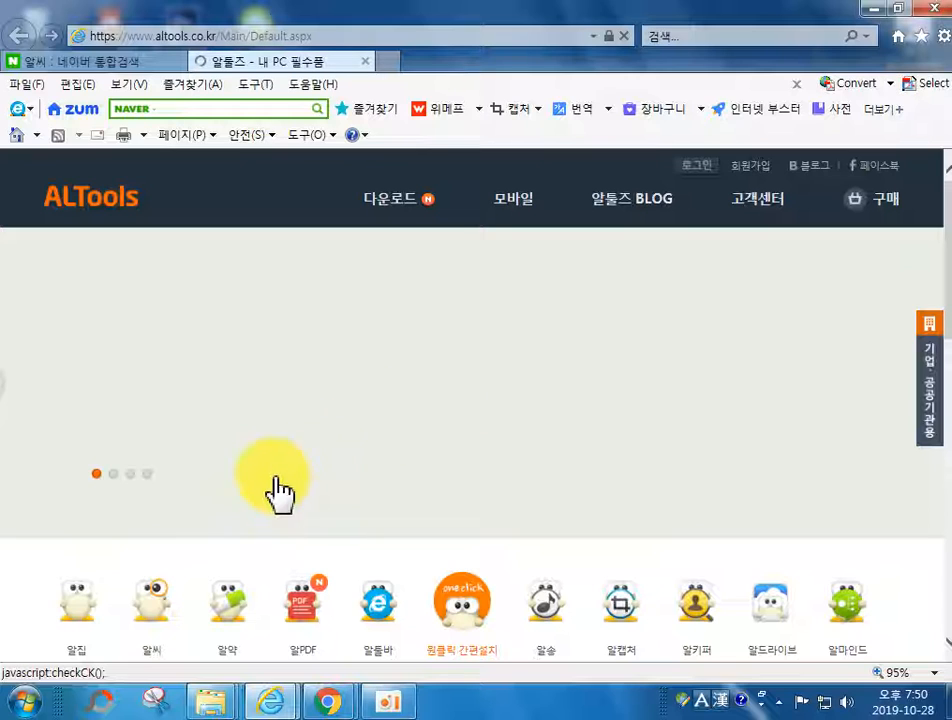
Download 알씨 from the ALTools site, run the ALSee84.exe installer and accept its licence agreement.
{"action": "left_click", "coordinate": [152, 618]}
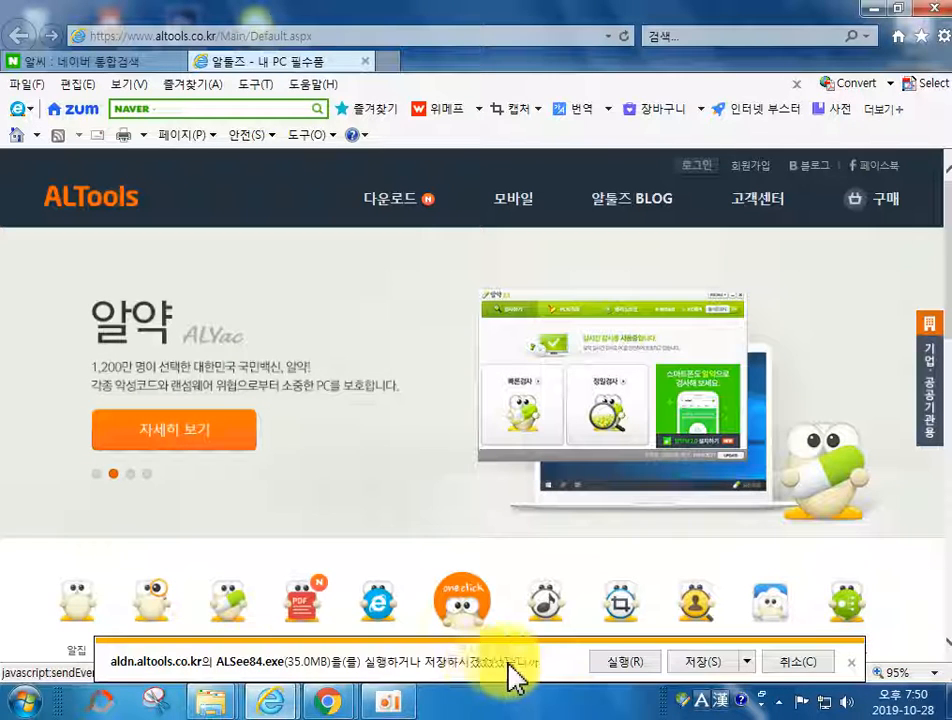
{"action": "left_click", "coordinate": [606, 662]}
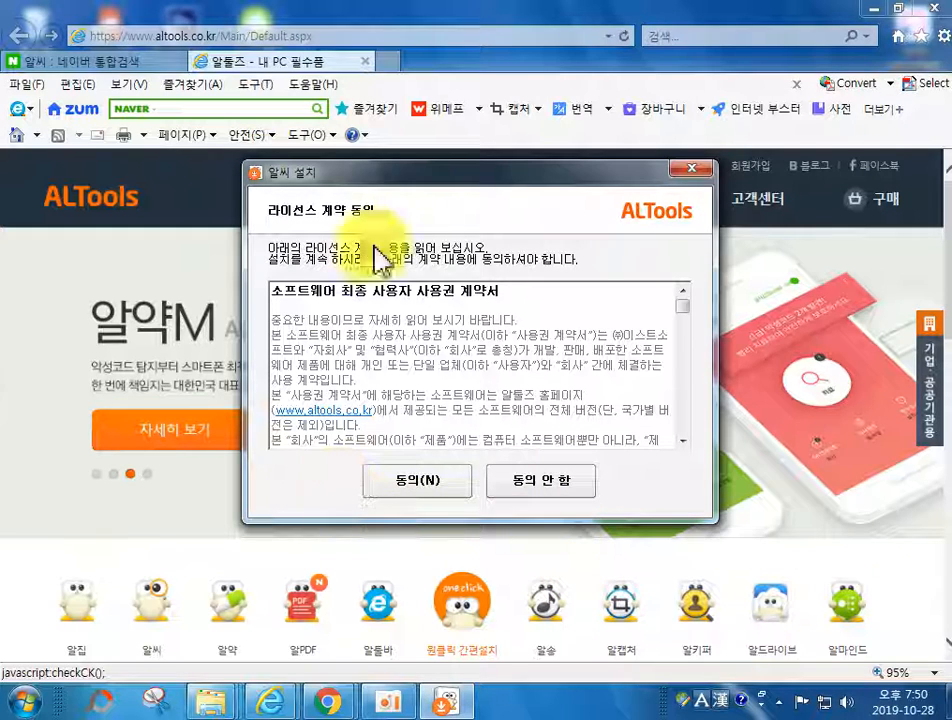
{"action": "left_click", "coordinate": [425, 487]}
Run the quick installation (빠른 설치) without the 위메프/하프클럽 partner service or zum homepage, decline 알송 and finish.
{"action": "left_click", "coordinate": [437, 372]}
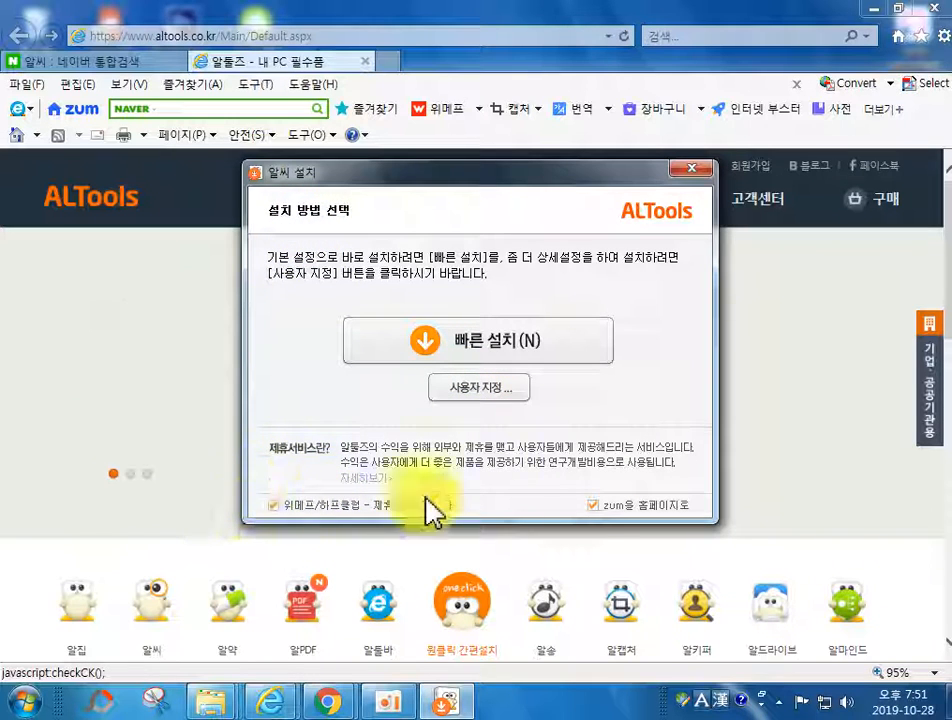
{"action": "left_click", "coordinate": [593, 505]}
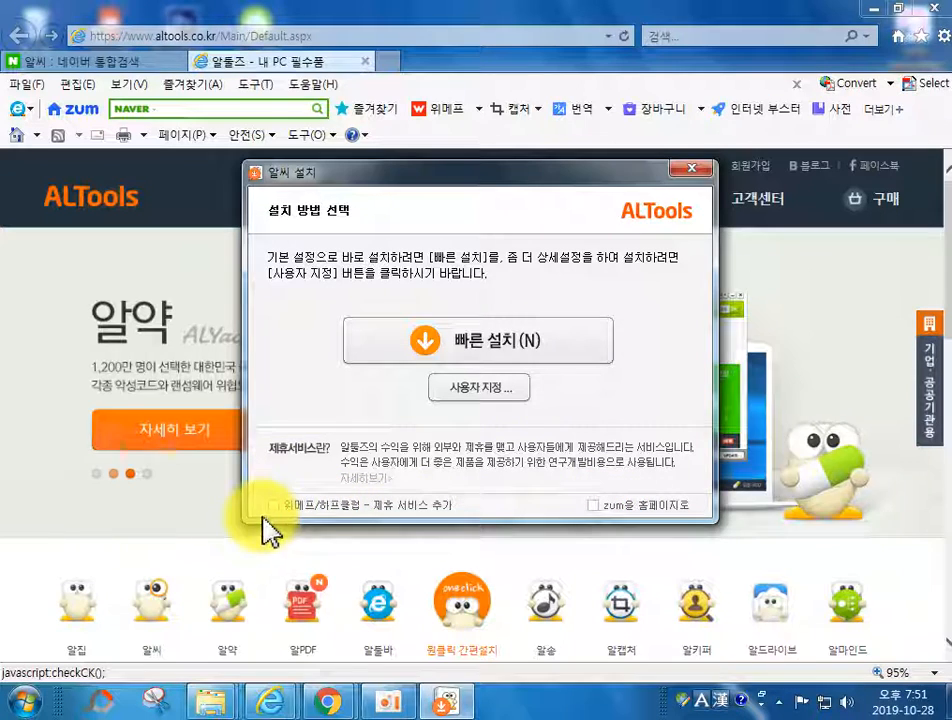
{"action": "left_click", "coordinate": [468, 348]}
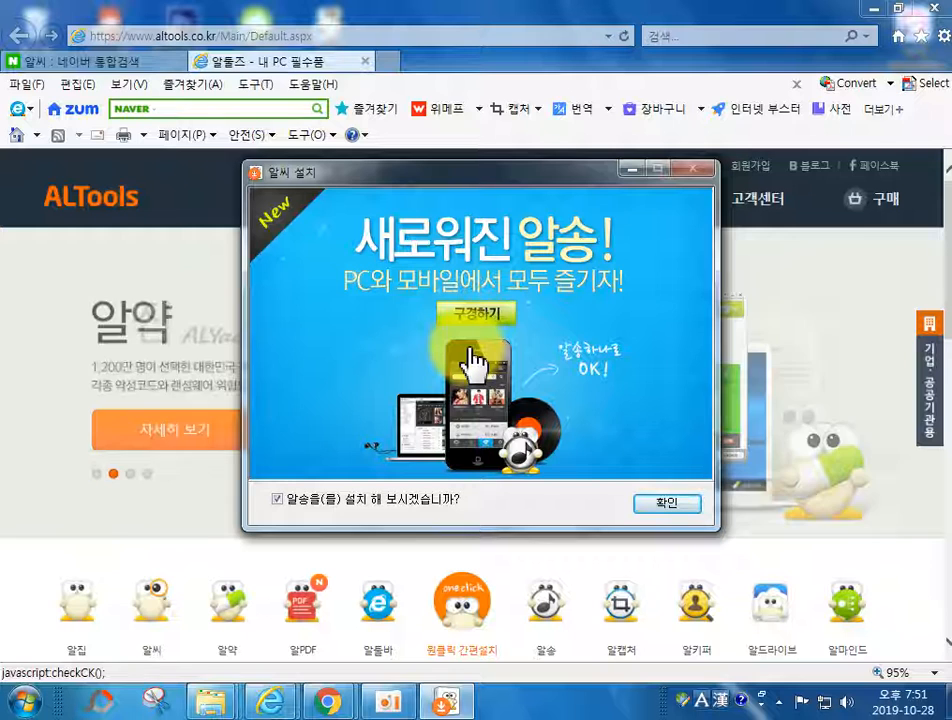
{"action": "left_click", "coordinate": [277, 499]}
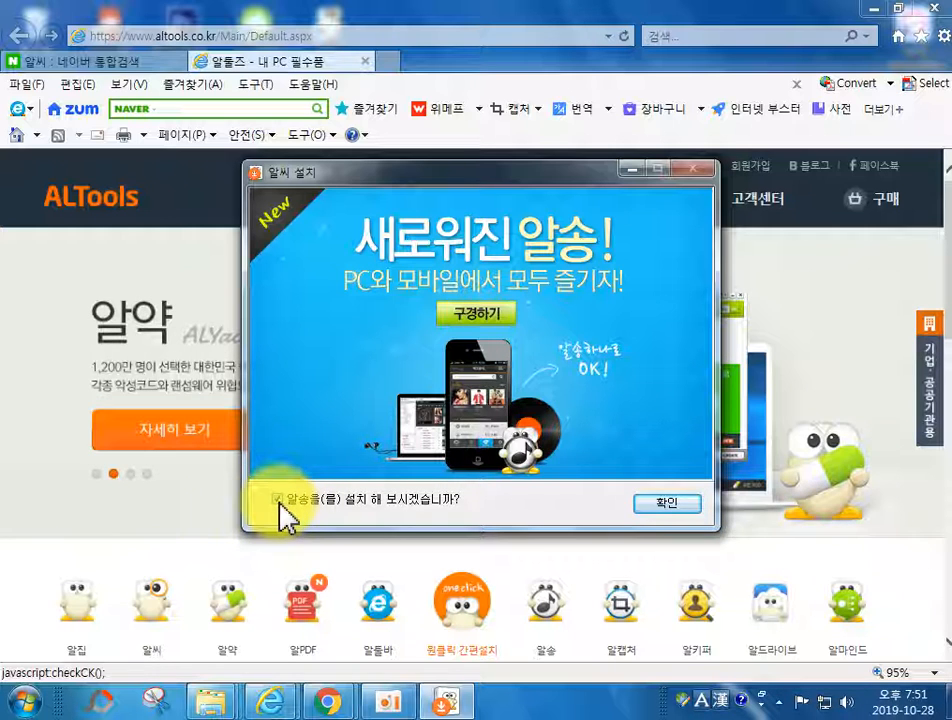
{"action": "left_click", "coordinate": [663, 507]}
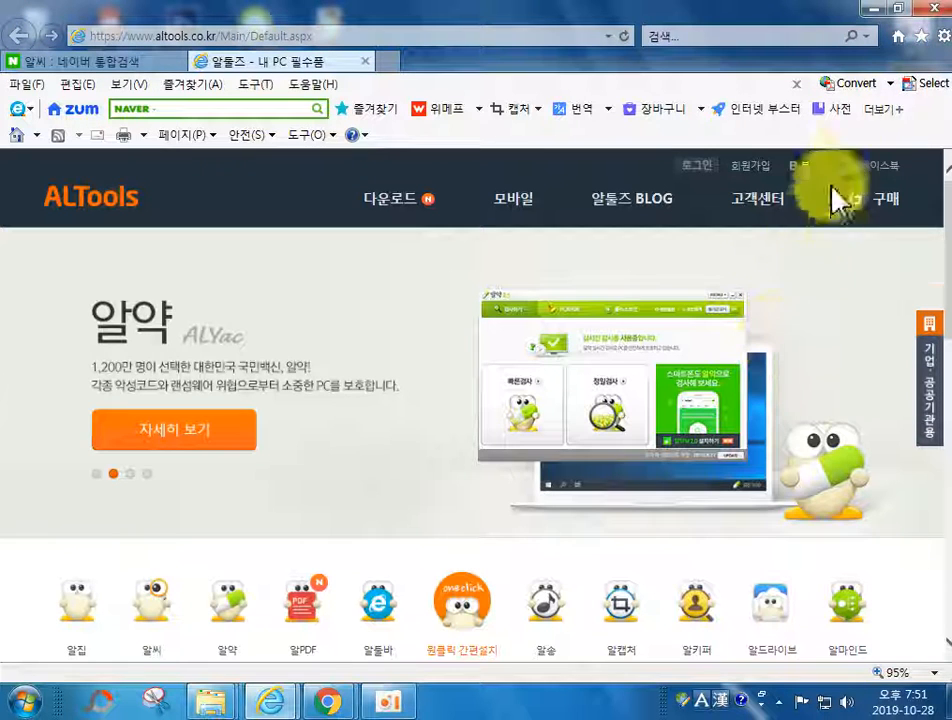
Close all Internet Explorer tabs, then launch 알씨 동영상 만들기 from the desktop and dismiss its introductory guide.
{"action": "left_click", "coordinate": [930, 10]}
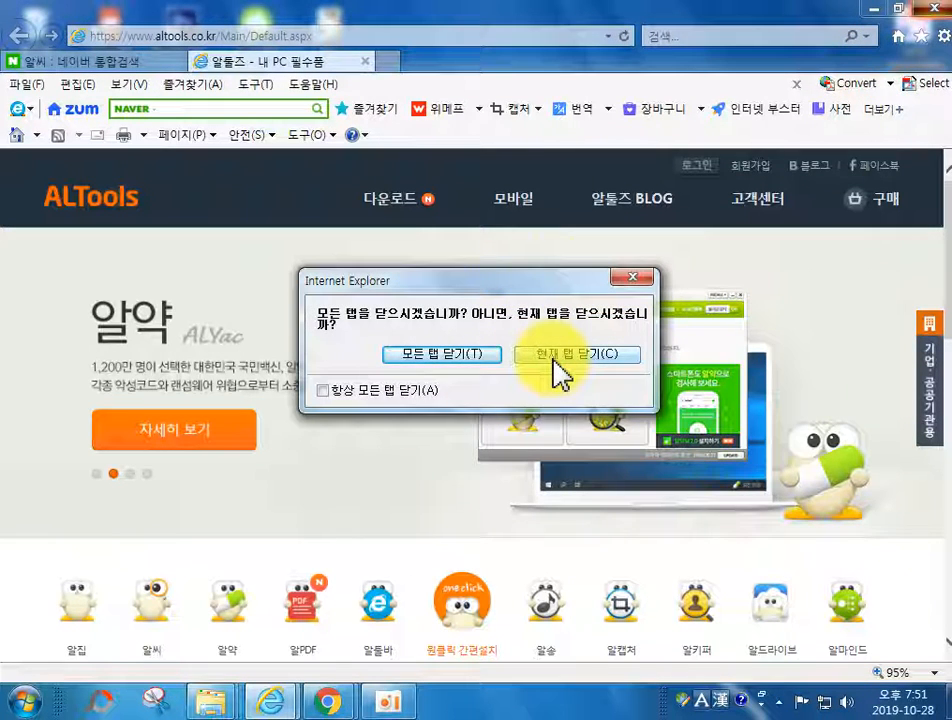
{"action": "left_click", "coordinate": [449, 358]}
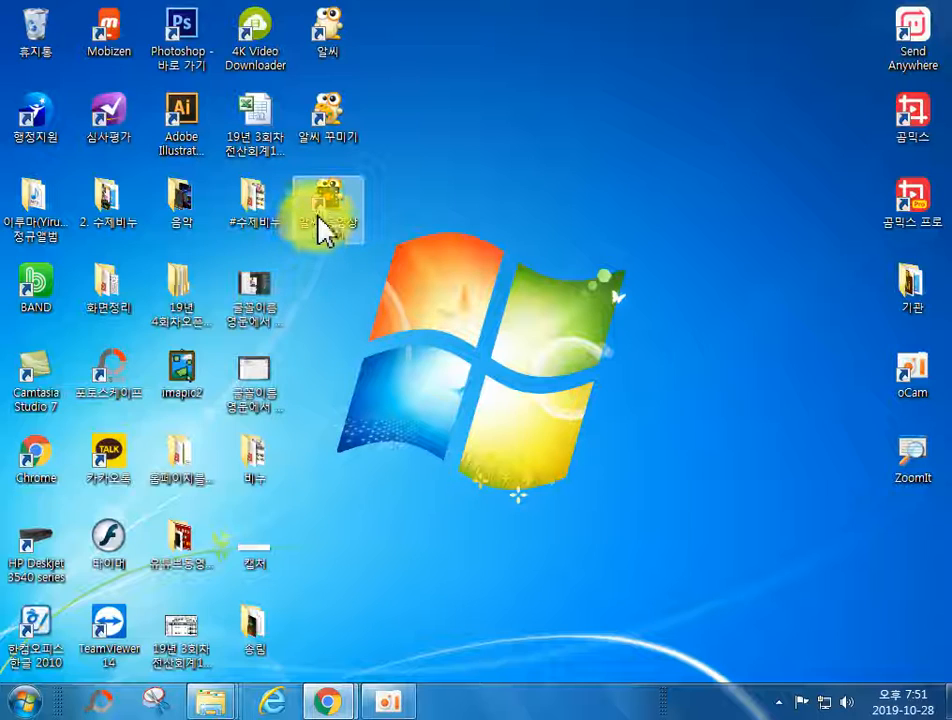
{"action": "double_click", "coordinate": [322, 228]}
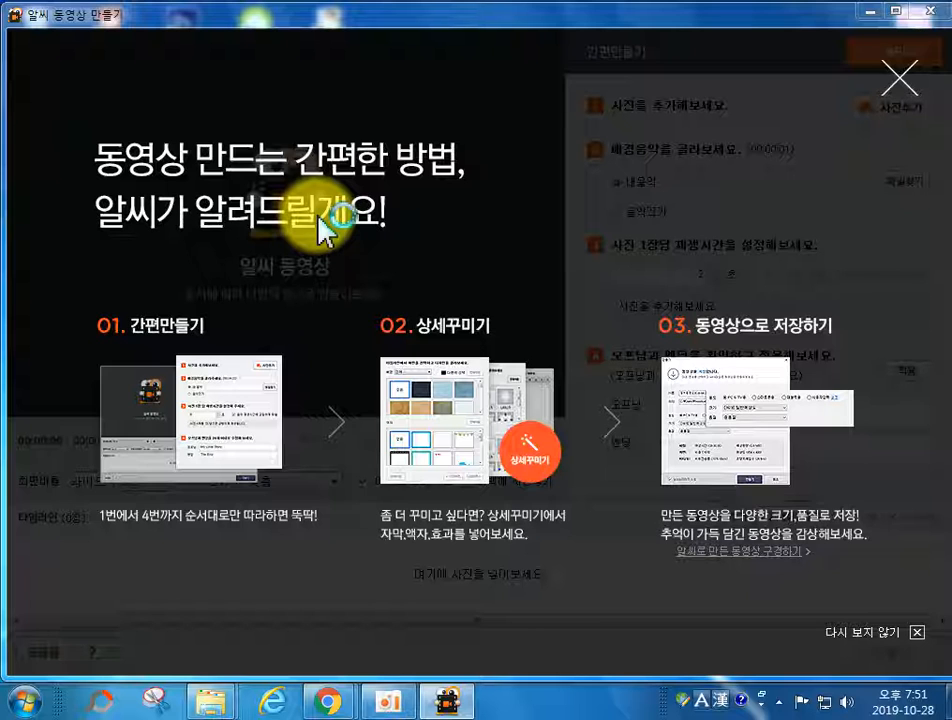
{"action": "left_click", "coordinate": [905, 73]}
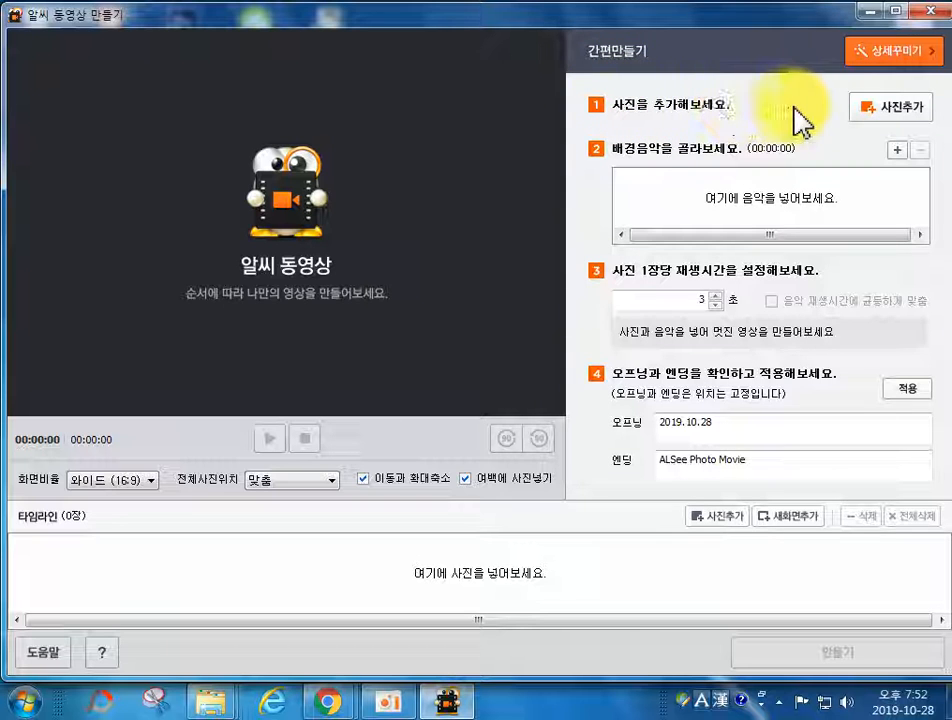
Add all eight photos from the 송림 folder on the desktop to the video timeline.
{"action": "left_click", "coordinate": [888, 108]}
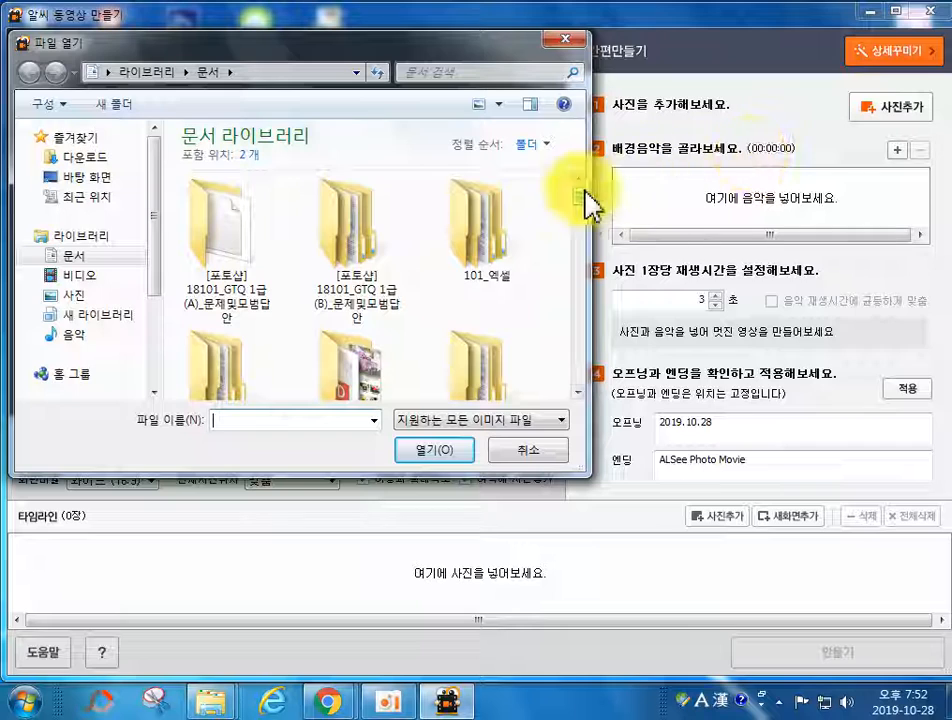
{"action": "left_click_drag", "start_coordinate": [580, 198], "coordinate": [569, 336]}
{"action": "left_click", "coordinate": [68, 180]}
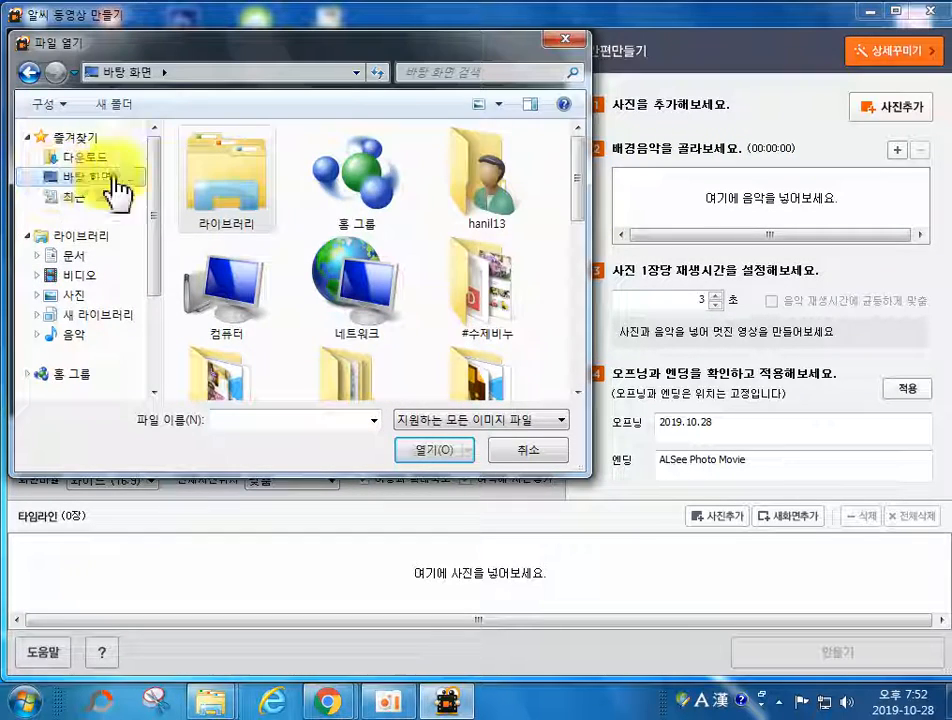
{"action": "left_click_drag", "start_coordinate": [578, 187], "coordinate": [586, 268]}
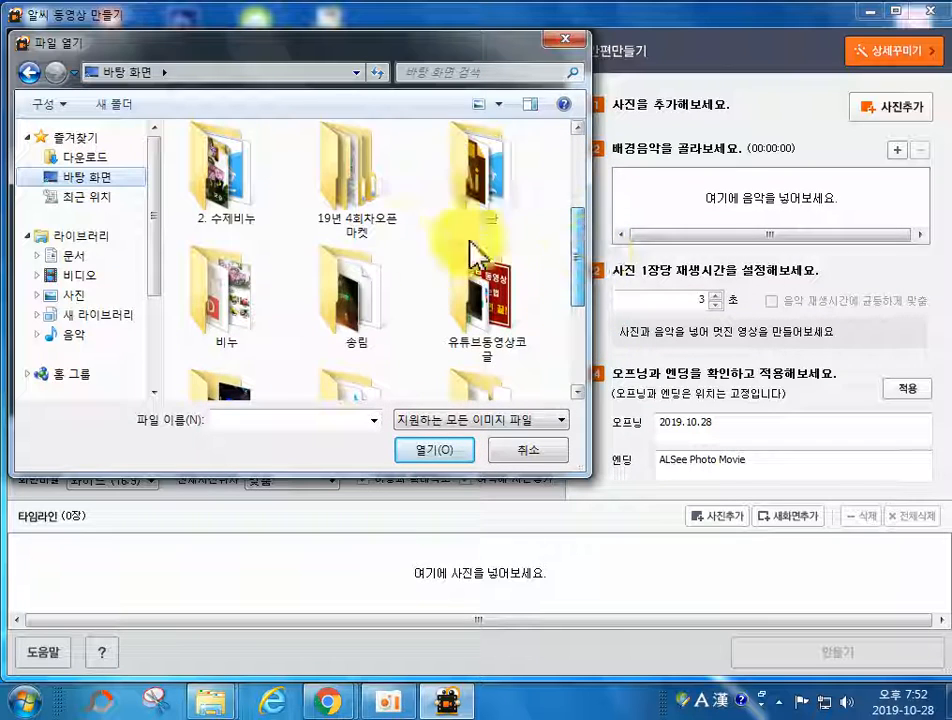
{"action": "double_click", "coordinate": [349, 309]}
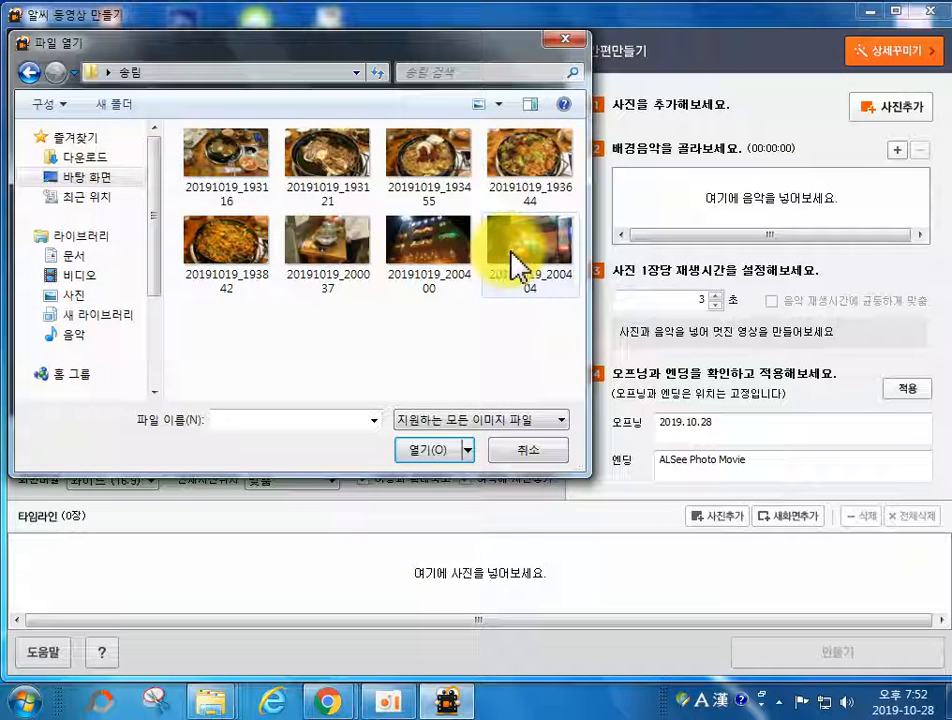
{"action": "left_click", "coordinate": [250, 170]}
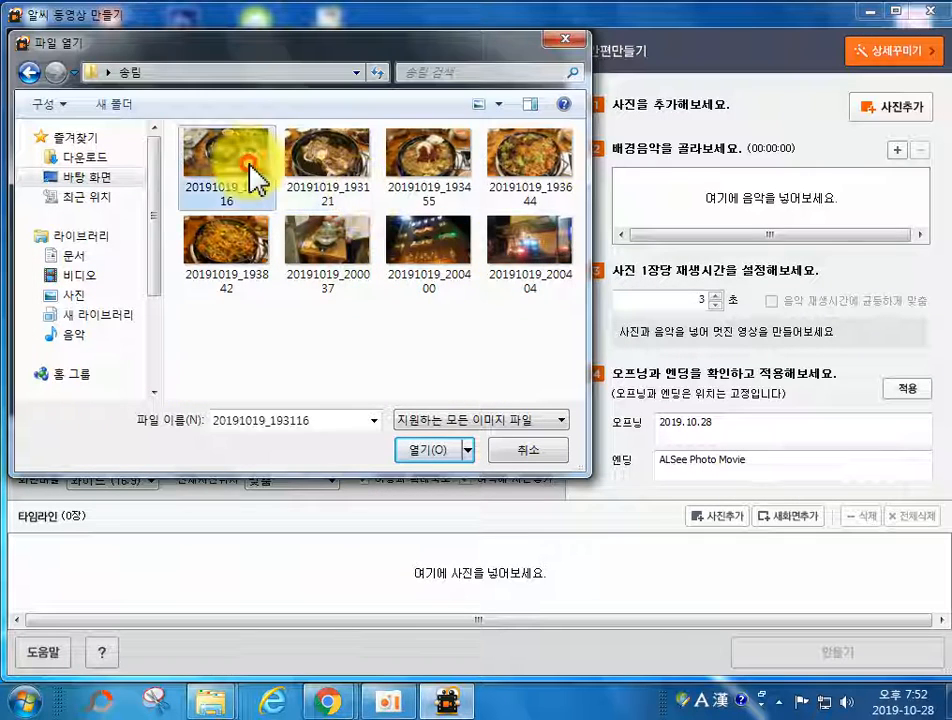
{"action": "left_click", "coordinate": [530, 238], "text": "shift"}
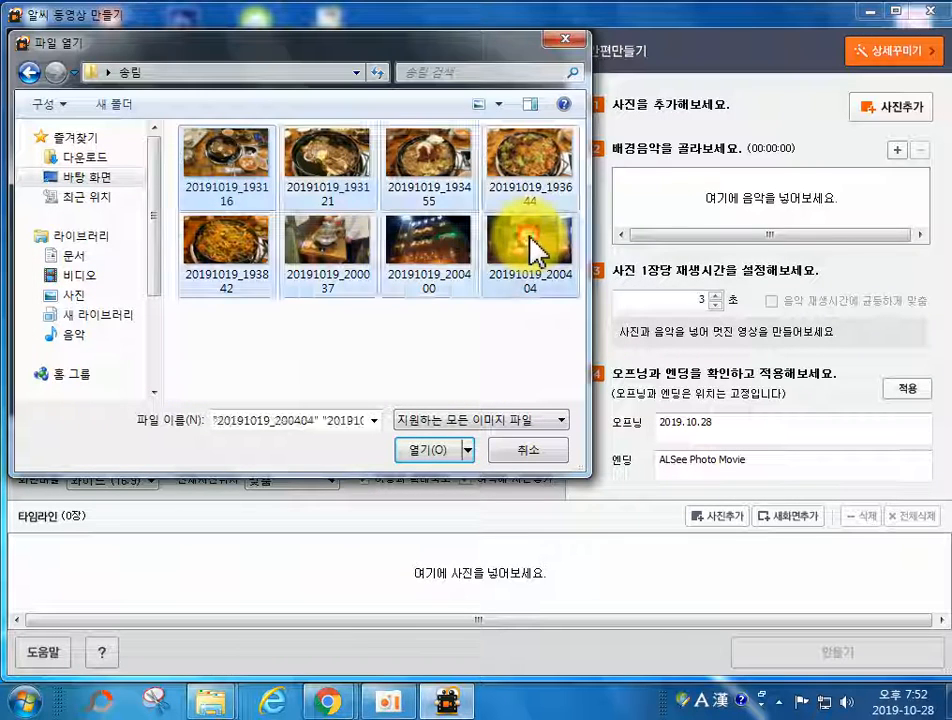
{"action": "left_click", "coordinate": [446, 461]}
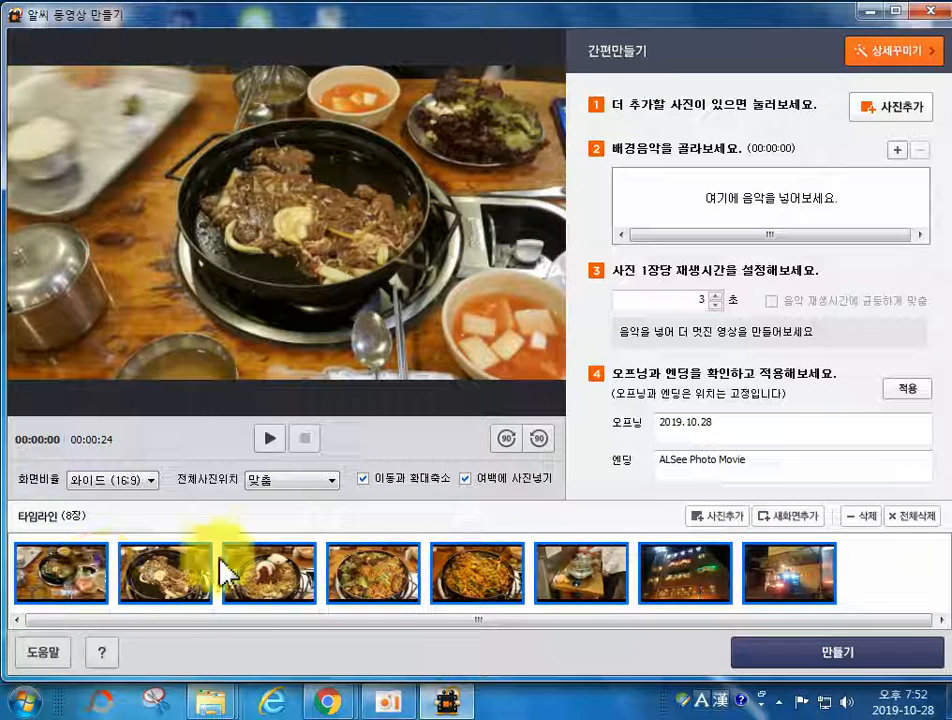
Move the night photo of the 송림식당 building to the start of the timeline and preview the parking-tower photo.
{"action": "left_click", "coordinate": [686, 582]}
{"action": "left_click_drag", "start_coordinate": [684, 575], "coordinate": [42, 570]}
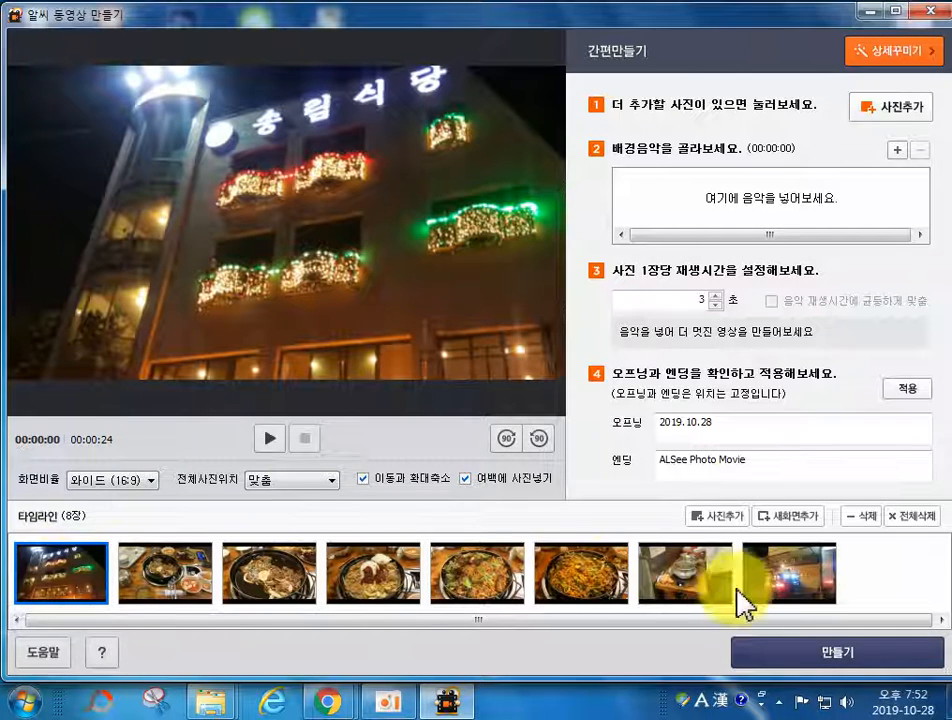
{"action": "left_click", "coordinate": [791, 585]}
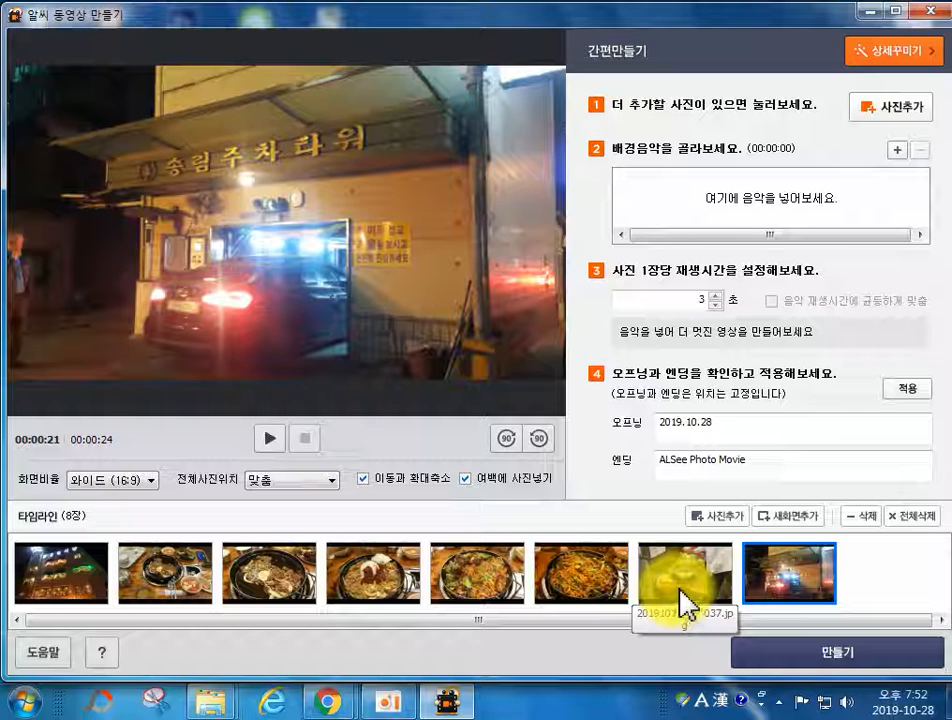
{"action": "left_click", "coordinate": [270, 438]}
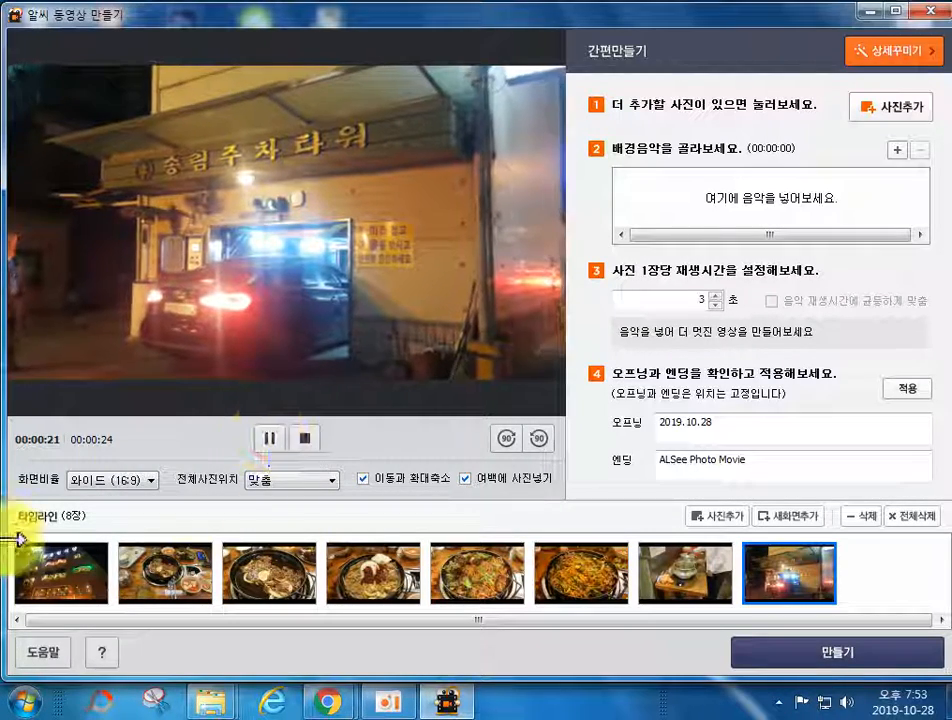
{"action": "left_click", "coordinate": [68, 564]}
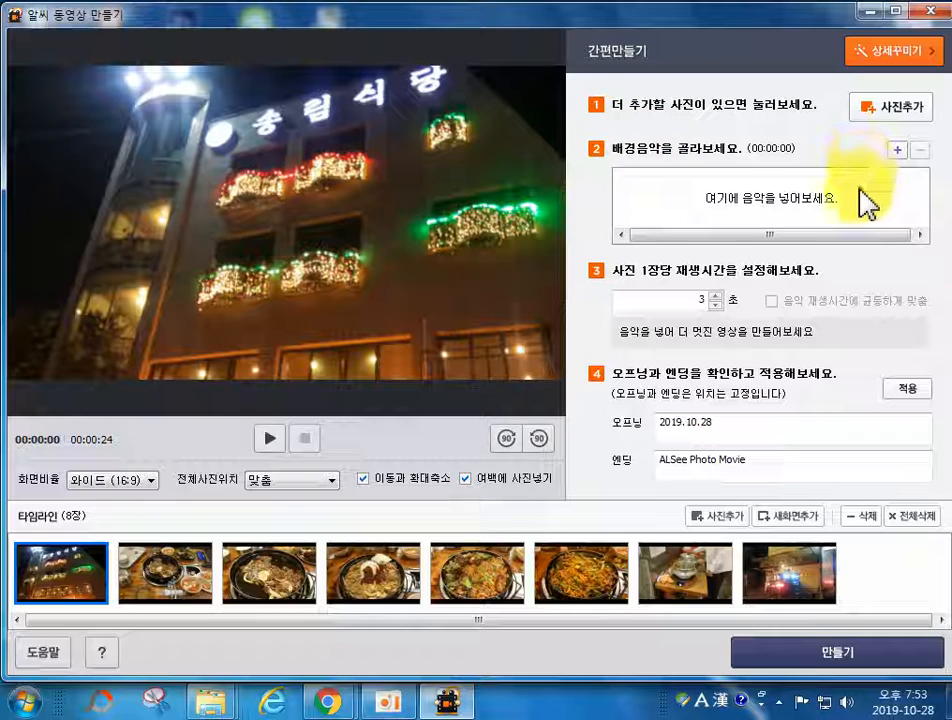
Add the English_Country_Ga... track from the music library as background music and set each photo's display time to 9 seconds.
{"action": "left_click", "coordinate": [898, 152]}
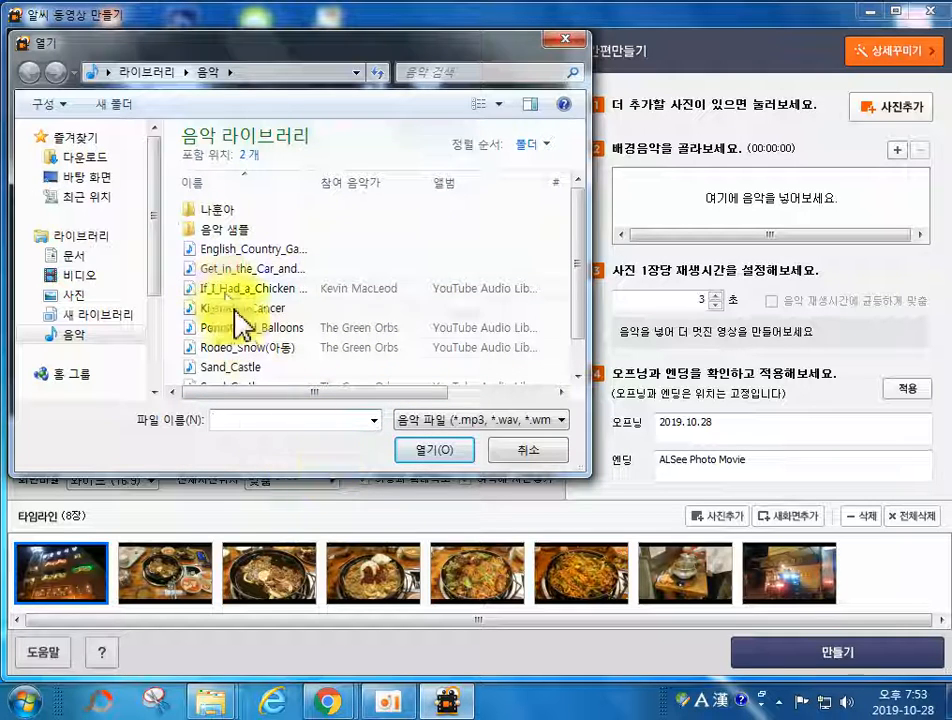
{"action": "left_click", "coordinate": [234, 248]}
{"action": "left_click", "coordinate": [408, 452]}
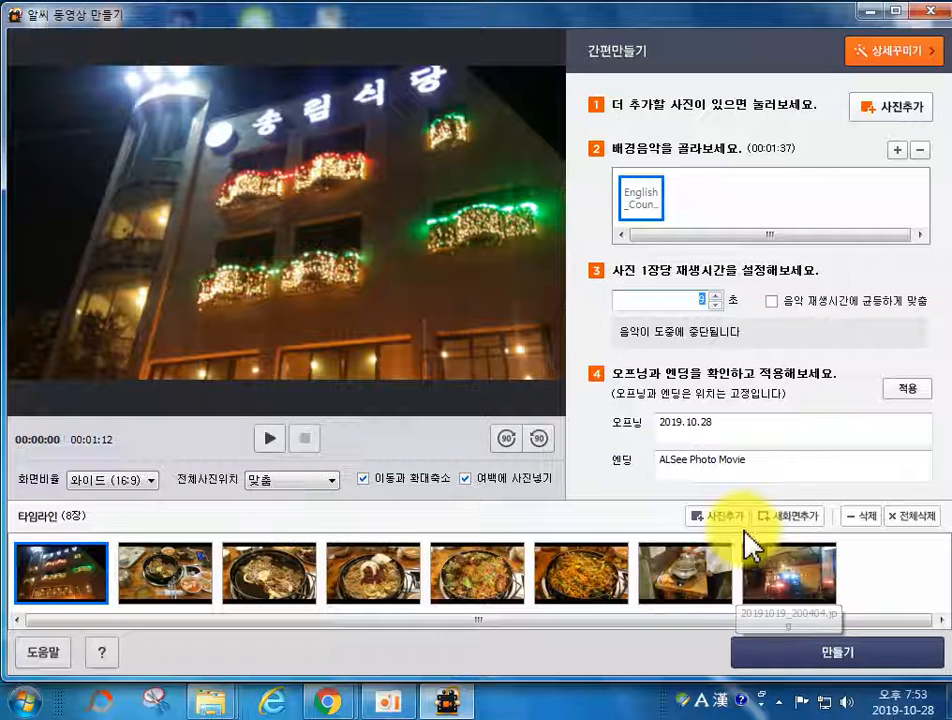
Switch to detailed editing and set the first photo's caption to the centre position with the 클래식 effect.
{"action": "left_click", "coordinate": [884, 66]}
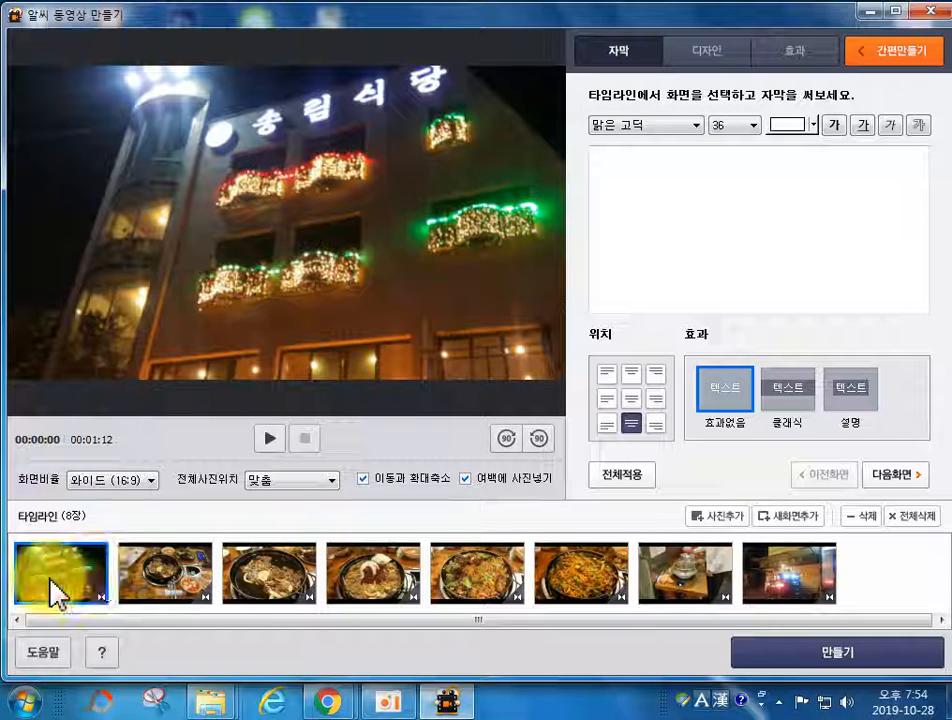
{"action": "left_click", "coordinate": [620, 193]}
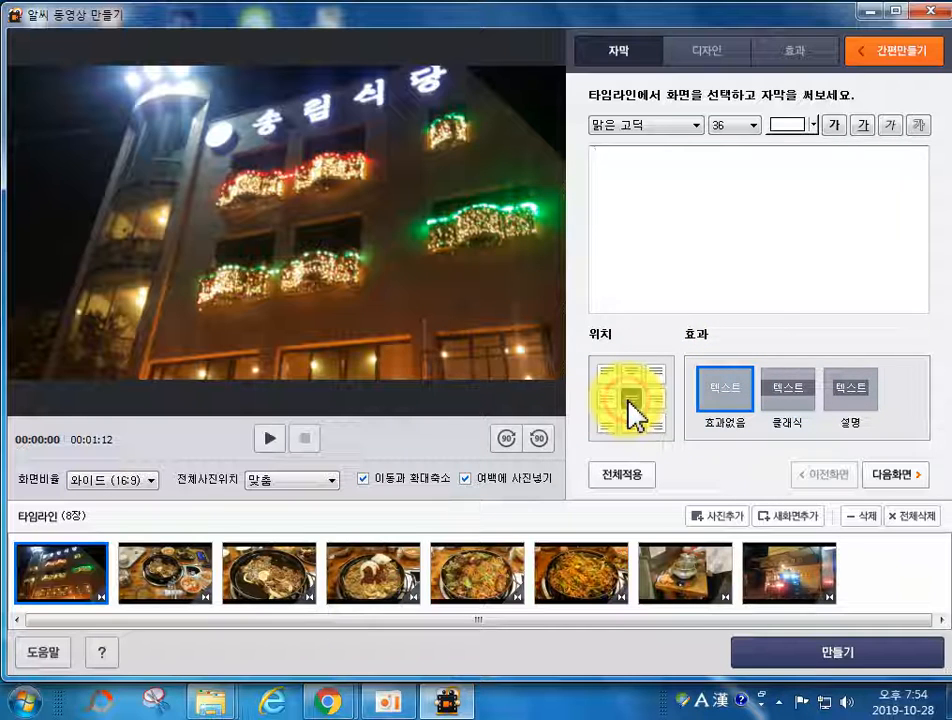
{"action": "left_click", "coordinate": [771, 391]}
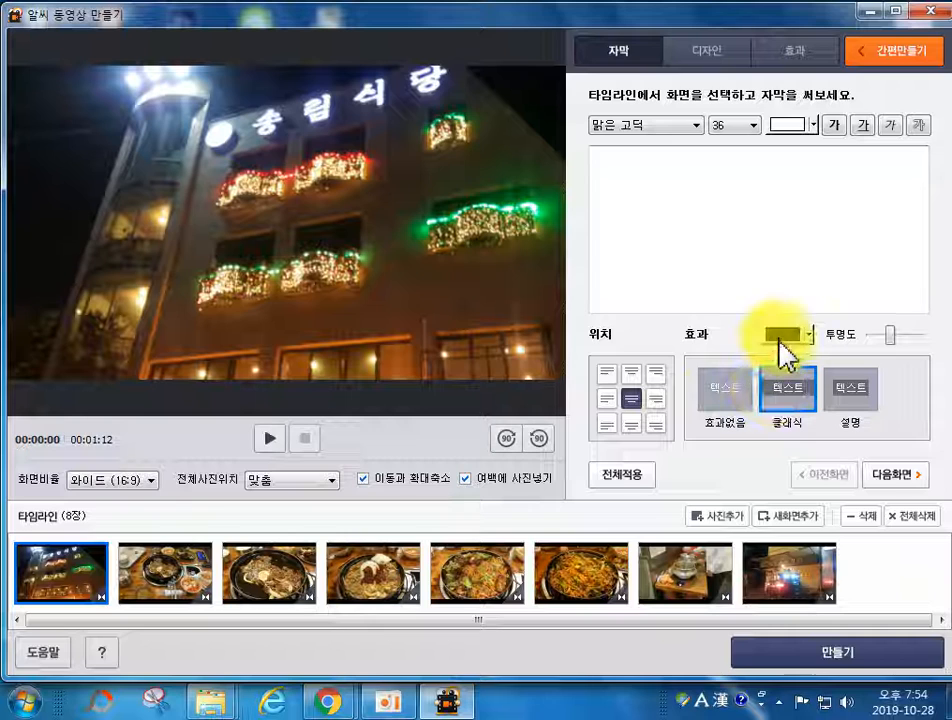
Enter the two-line caption "건대맛집" and "송림식당 돼지불백" for the night photo of the restaurant building.
{"action": "type", "text": "thd"}
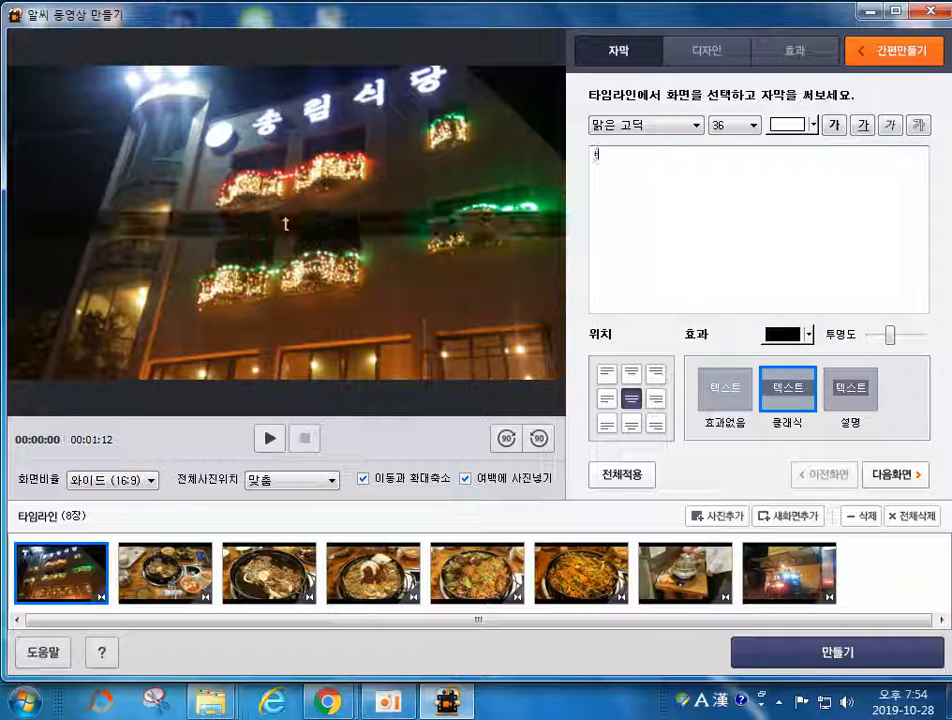
{"action": "key", "text": "BackSpace"}
{"action": "key", "text": "BackSpace"}
{"action": "key", "text": "BackSpace"}
{"action": "key", "text": "Hangul"}
{"action": "type", "text": "ㅅㅗㅇㄹ"}
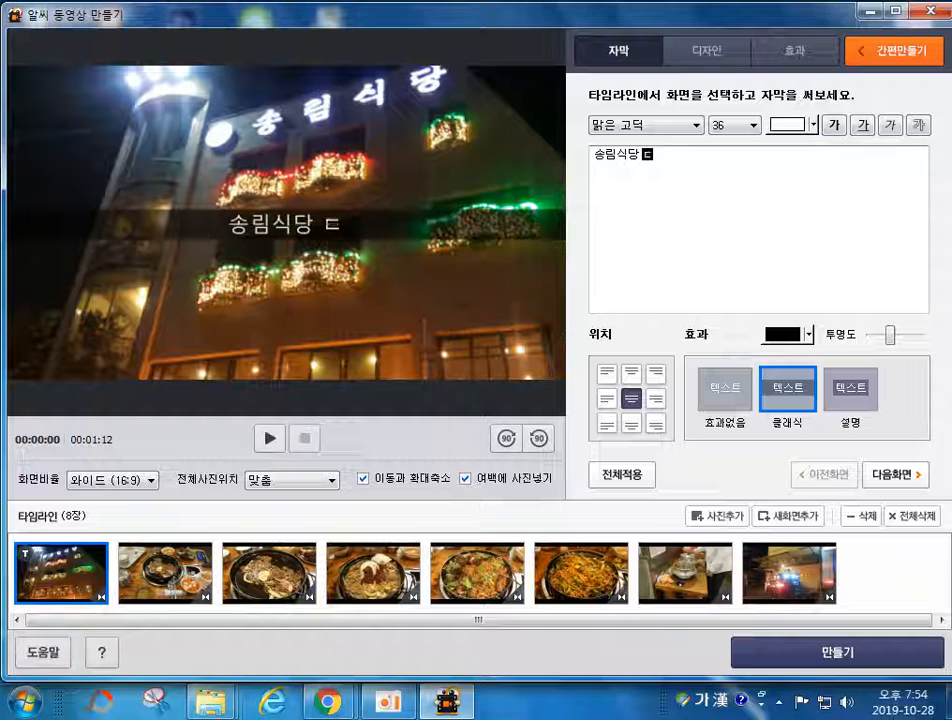
{"action": "type", "text": "ㅣㅁㅅㅣㄱㄷㅏㅇ ㄷㅙㅈㅣㅂㅜㄹㅂㅐㄱ"}
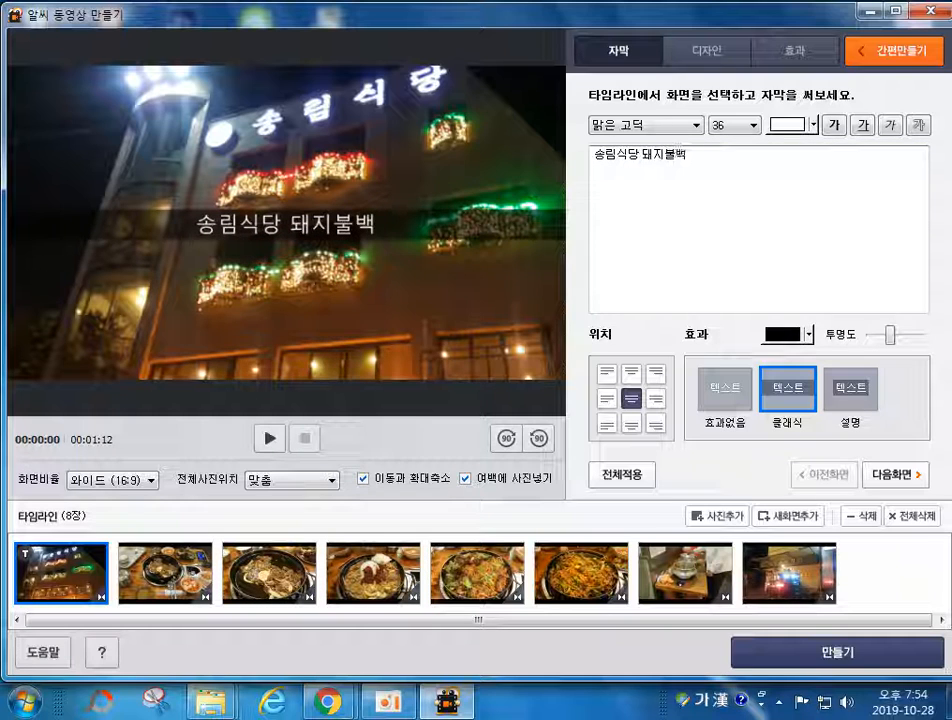
{"action": "key", "text": "Home"}
{"action": "type", "text": "ㄱㅓㄴㄷㅐㅁㅏㅅㅈㅣㅂ"}
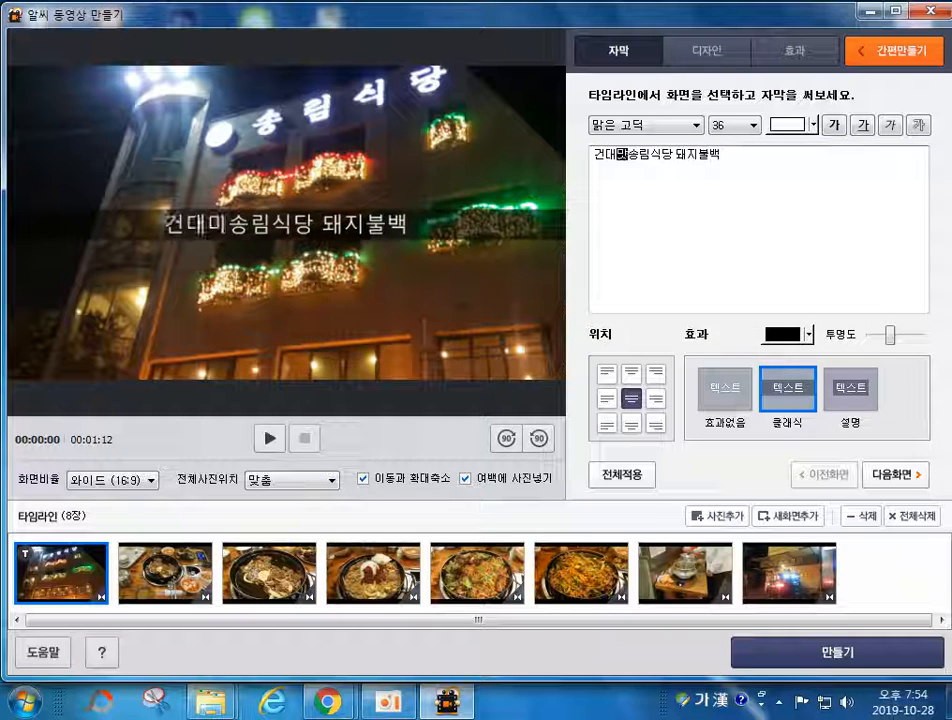
{"action": "key", "text": "Return"}
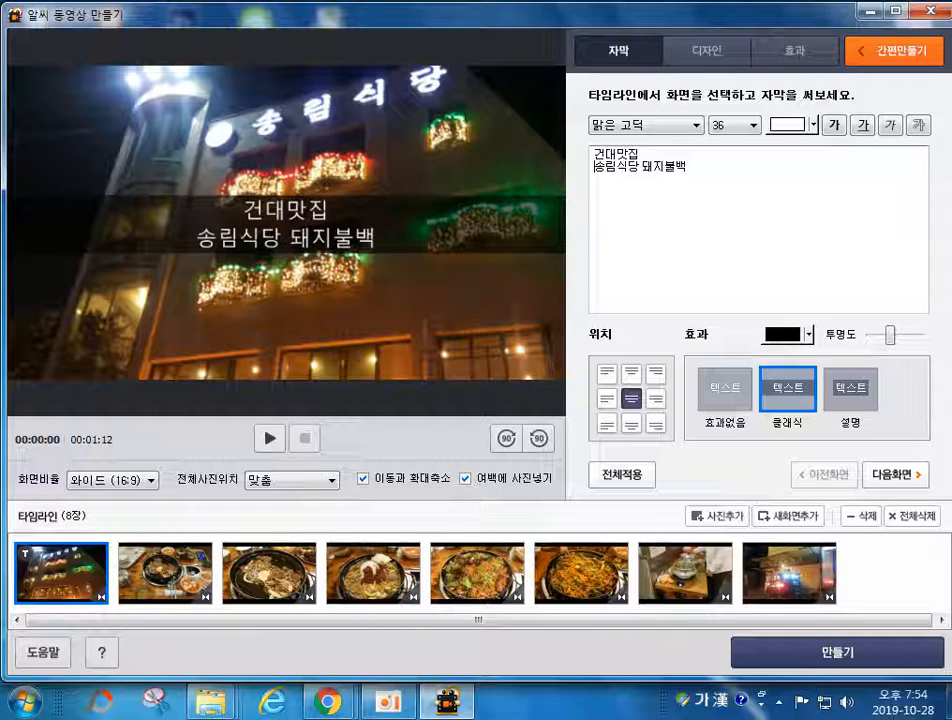
Try the 빙그레 따옴체 font on the caption and set it to 배달의민족 도현.
{"action": "left_click", "coordinate": [695, 127]}
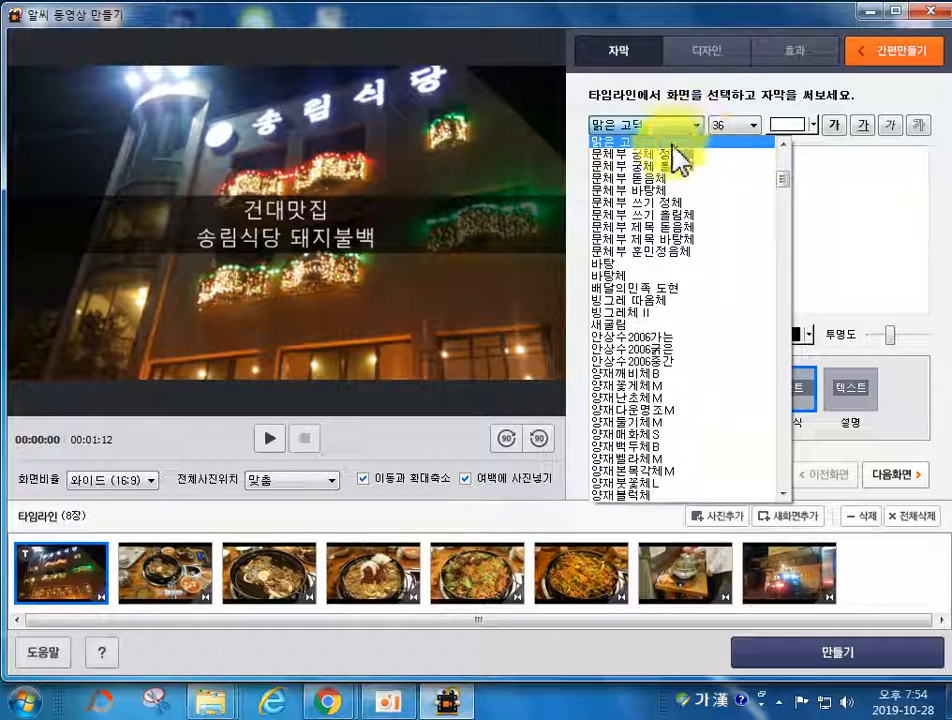
{"action": "scroll", "coordinate": [655, 340], "scroll_direction": "up", "scroll_amount": 3}
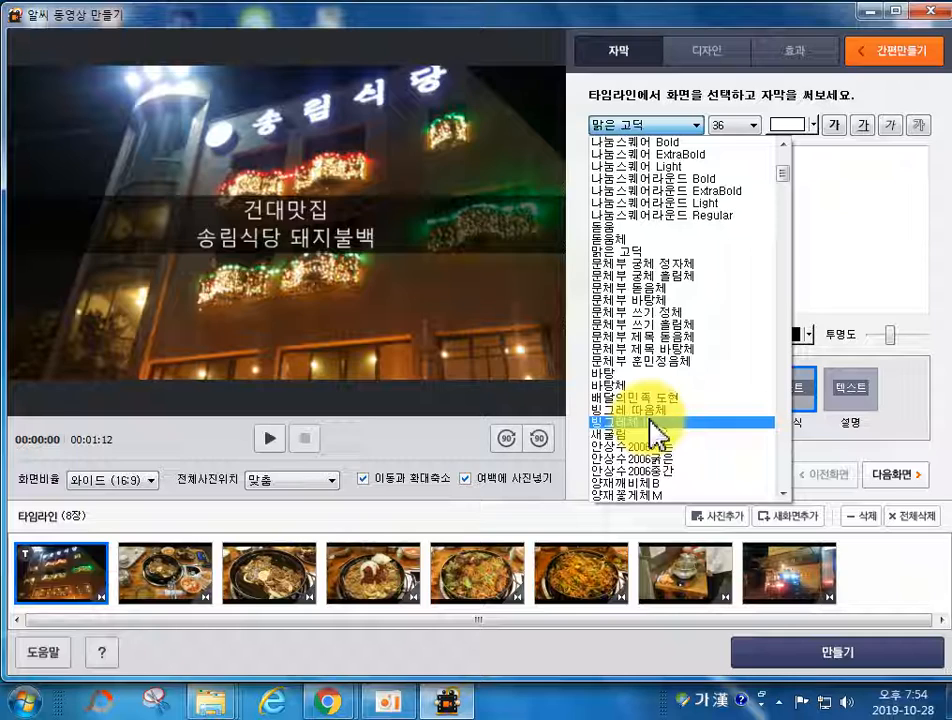
{"action": "left_click", "coordinate": [657, 411]}
{"action": "left_click", "coordinate": [682, 127]}
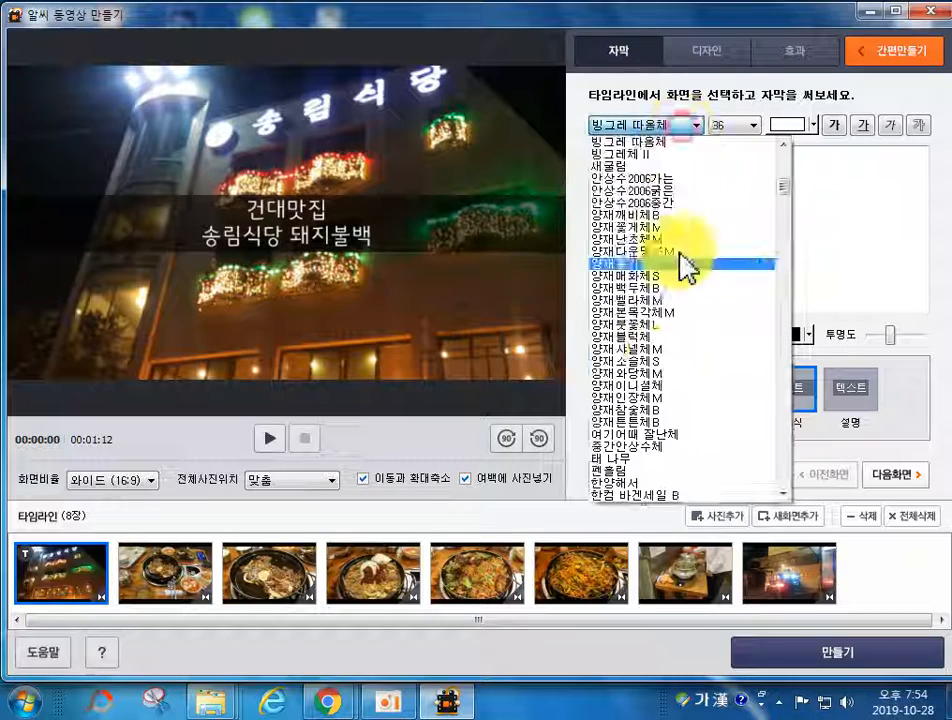
{"action": "scroll", "coordinate": [669, 240], "scroll_direction": "up", "scroll_amount": 1}
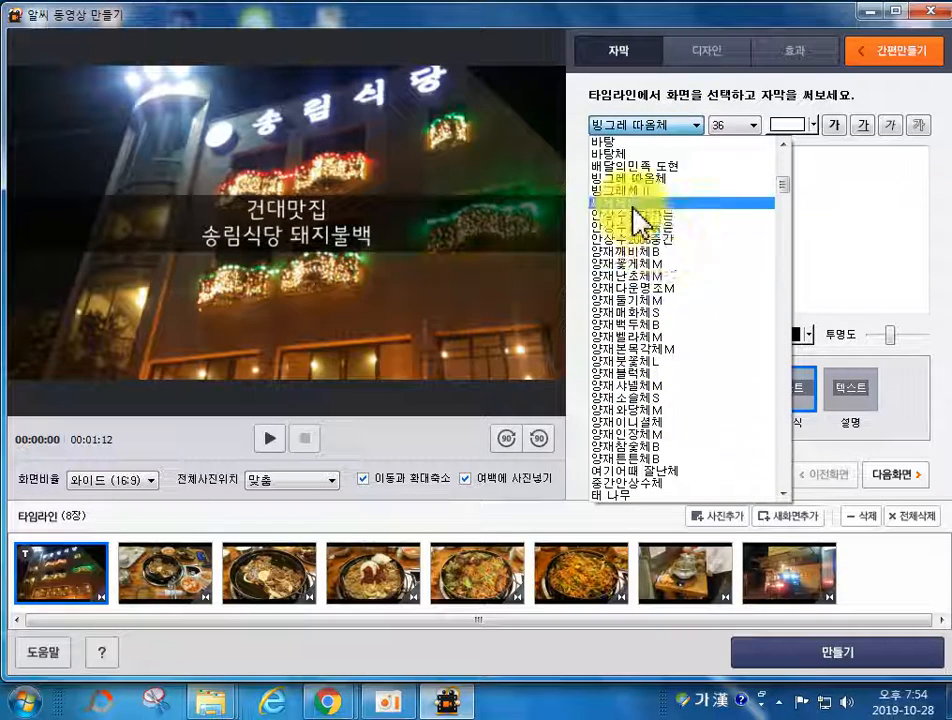
{"action": "left_click", "coordinate": [640, 166]}
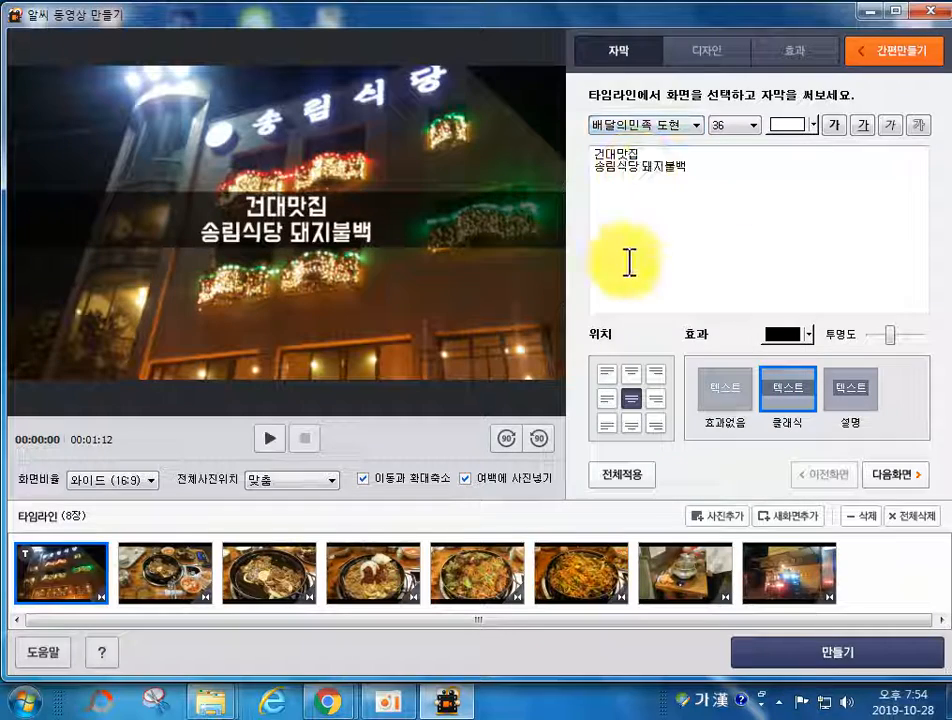
Look through the font choices, try 빙그레체 II on the caption and switch back to 배달의민족 도현.
{"action": "left_click", "coordinate": [700, 125]}
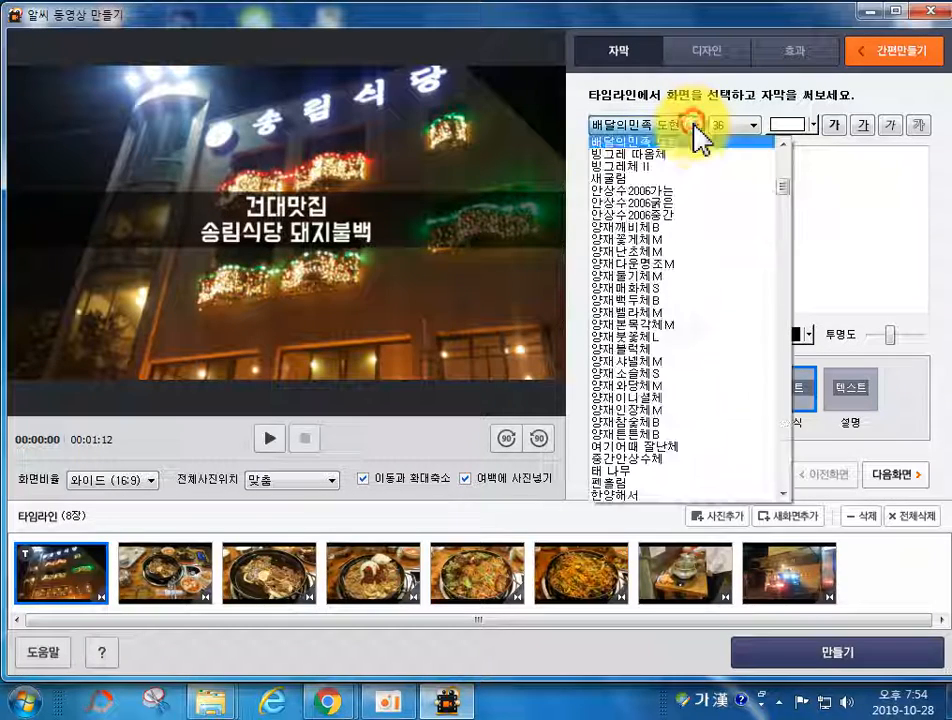
{"action": "scroll", "coordinate": [684, 206], "scroll_direction": "up", "scroll_amount": 2}
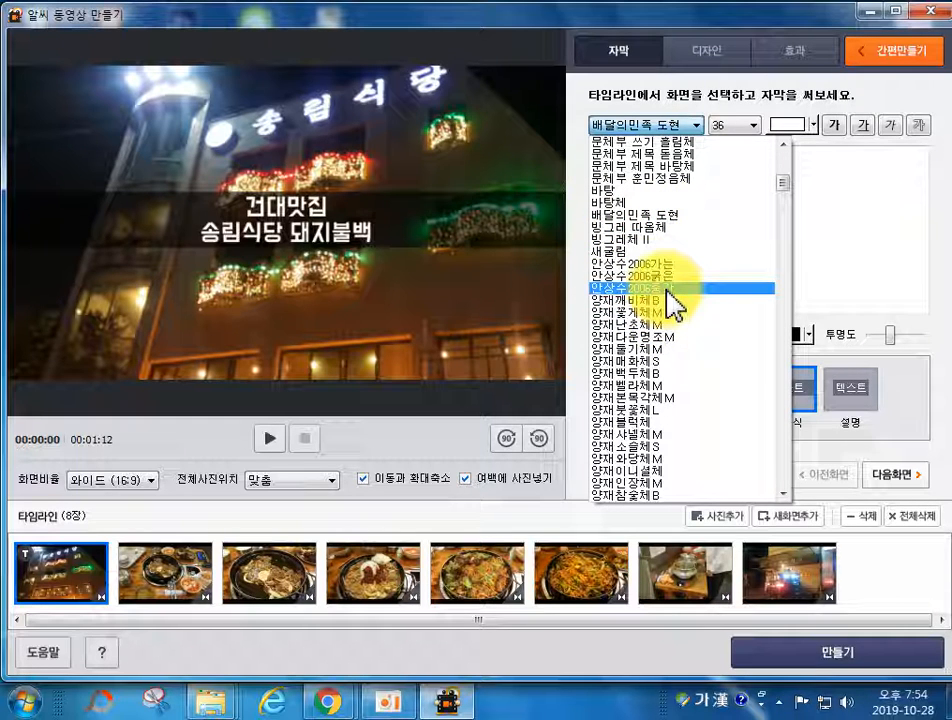
{"action": "scroll", "coordinate": [686, 290], "scroll_direction": "down", "scroll_amount": 1}
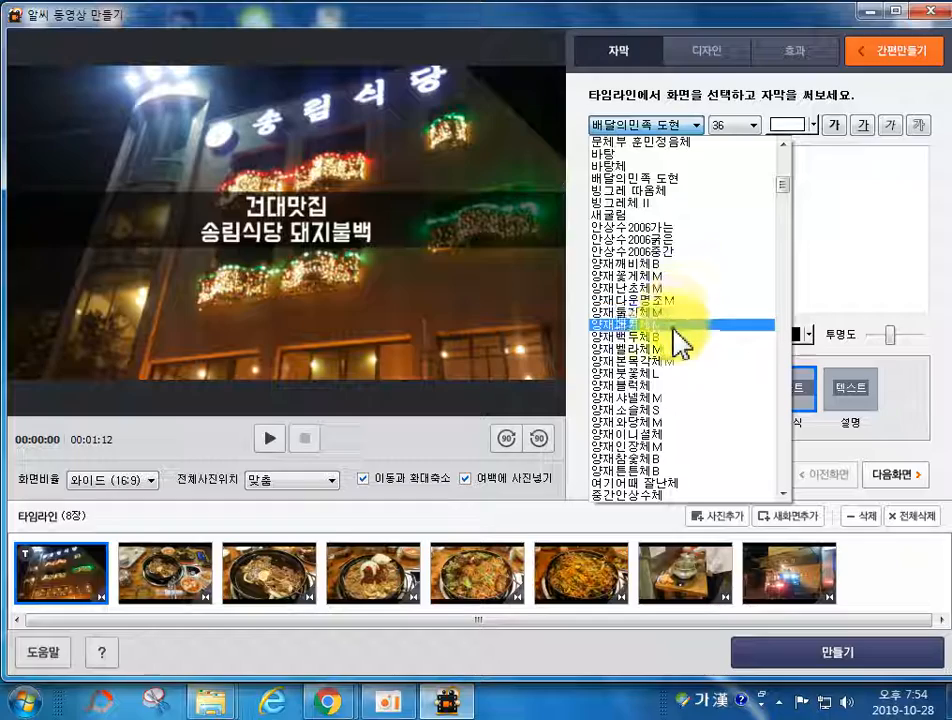
{"action": "scroll", "coordinate": [668, 360], "scroll_direction": "down", "scroll_amount": 3}
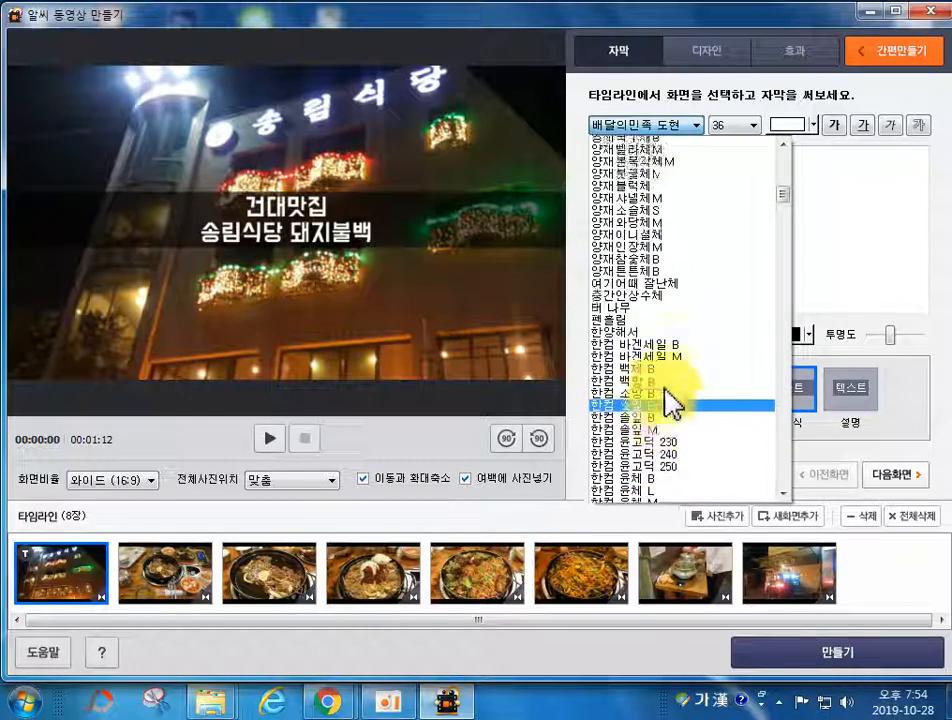
{"action": "scroll", "coordinate": [668, 405], "scroll_direction": "up", "scroll_amount": 7}
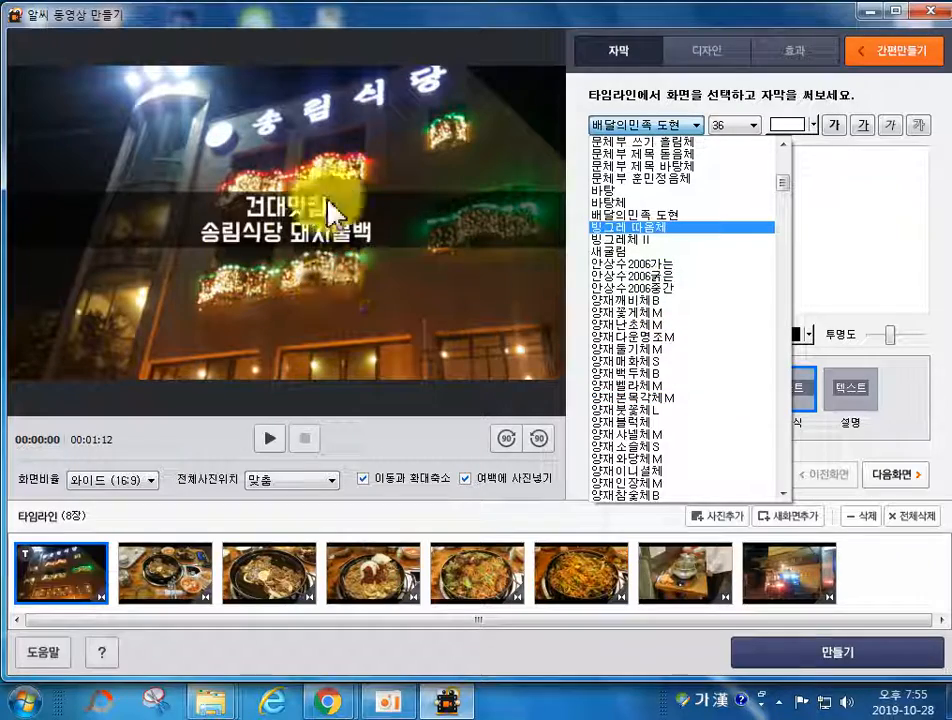
{"action": "scroll", "coordinate": [701, 266], "scroll_direction": "up", "scroll_amount": 2}
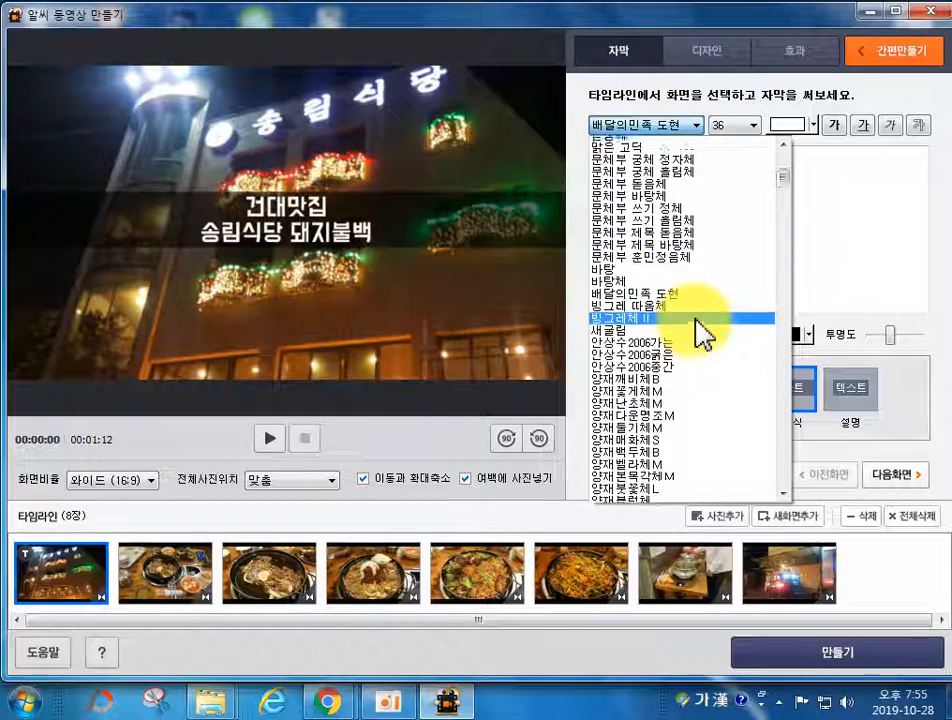
{"action": "scroll", "coordinate": [730, 390], "scroll_direction": "up", "scroll_amount": 3}
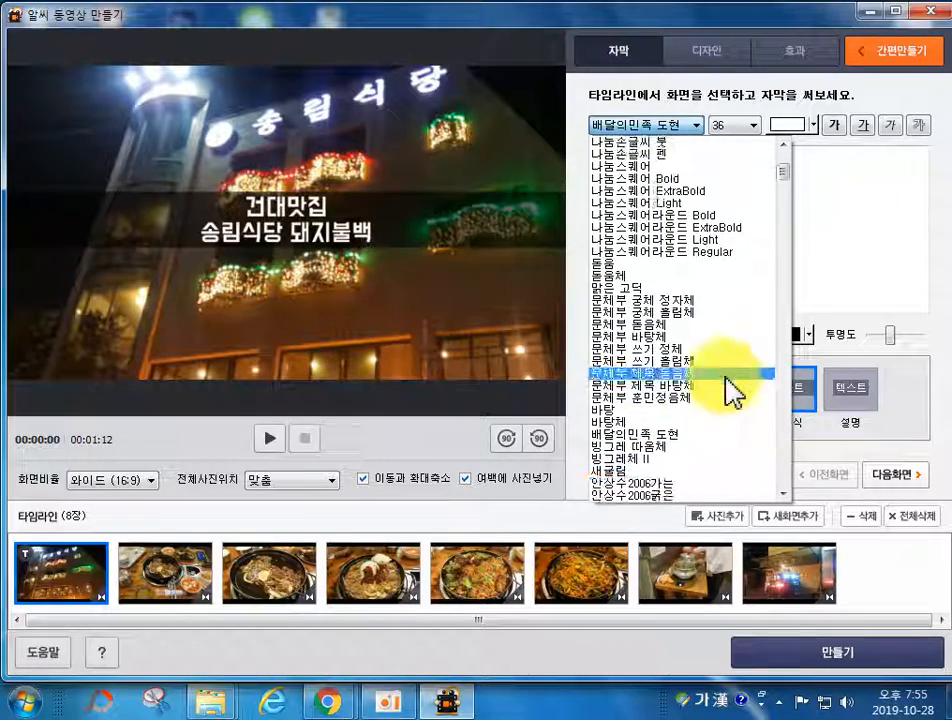
{"action": "scroll", "coordinate": [735, 350], "scroll_direction": "up", "scroll_amount": 5}
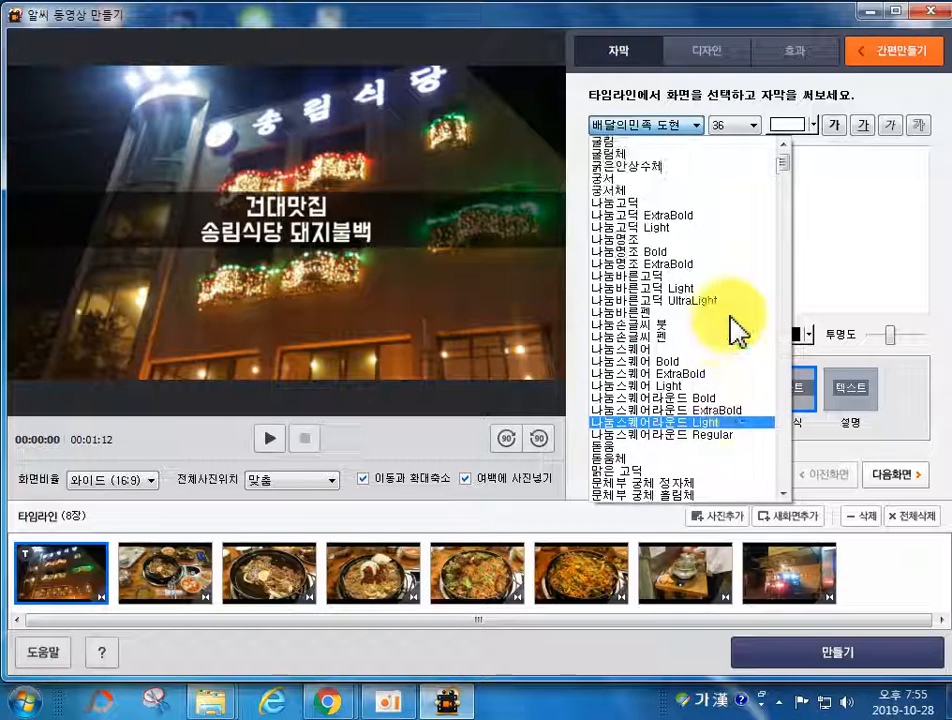
{"action": "scroll", "coordinate": [699, 288], "scroll_direction": "up", "scroll_amount": 1}
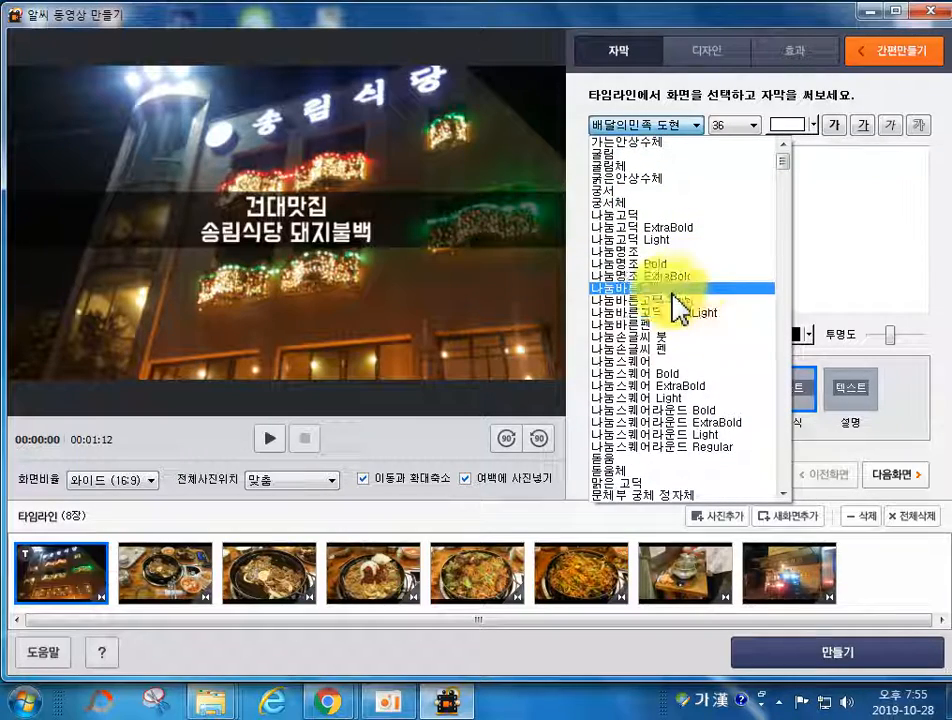
{"action": "scroll", "coordinate": [669, 420], "scroll_direction": "down", "scroll_amount": 5}
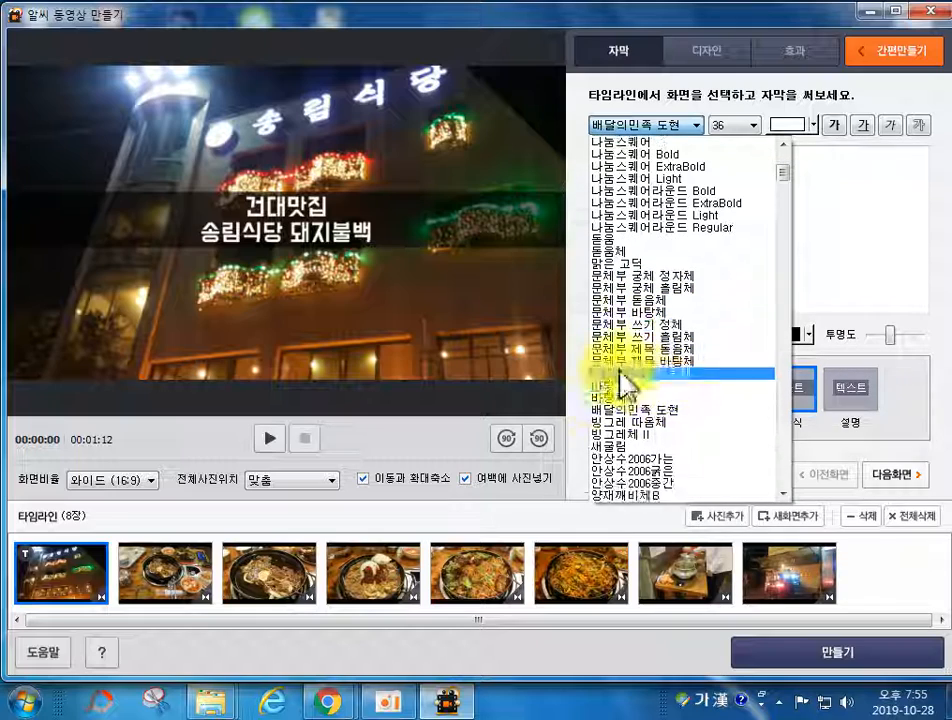
{"action": "left_click", "coordinate": [643, 435]}
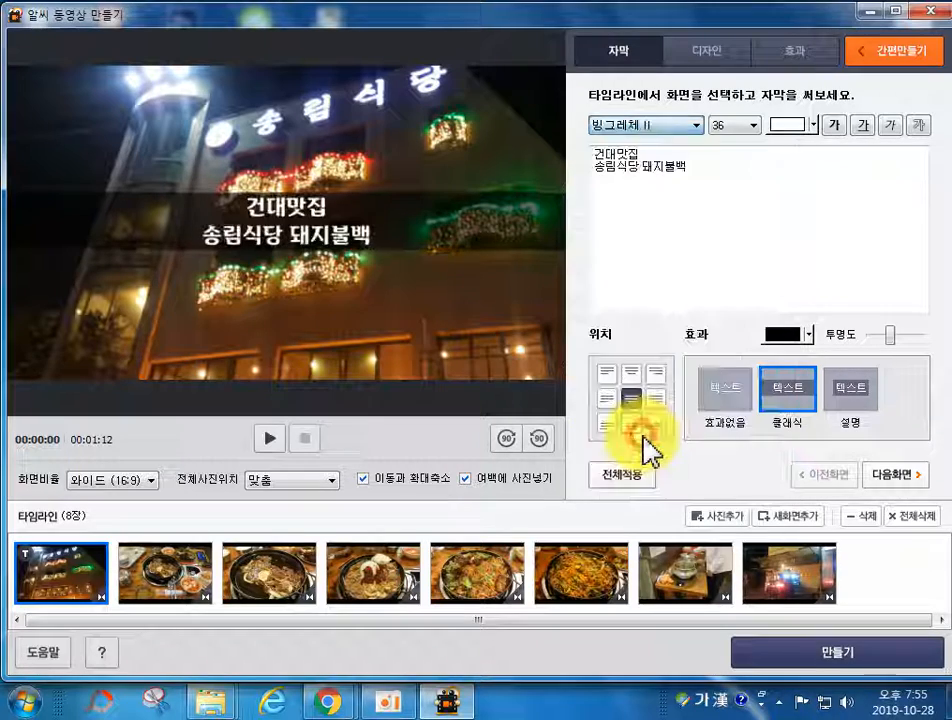
{"action": "left_click", "coordinate": [665, 125]}
{"action": "scroll", "coordinate": [665, 210], "scroll_direction": "up", "scroll_amount": 8}
{"action": "left_click", "coordinate": [692, 152]}
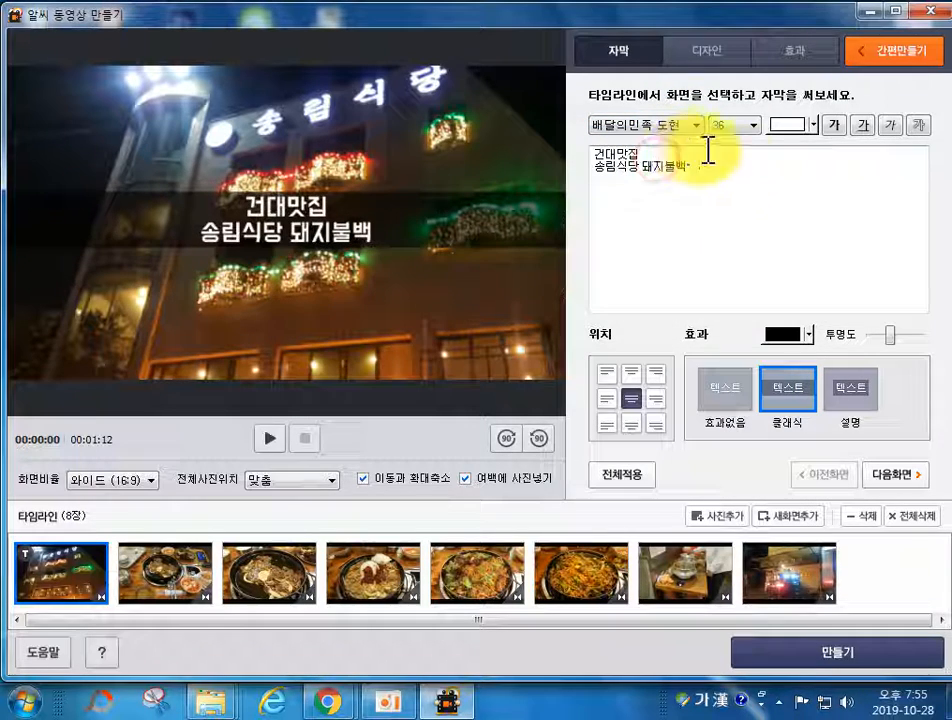
Set the caption's font size to 72 and its text colour to yellow.
{"action": "left_click", "coordinate": [751, 125]}
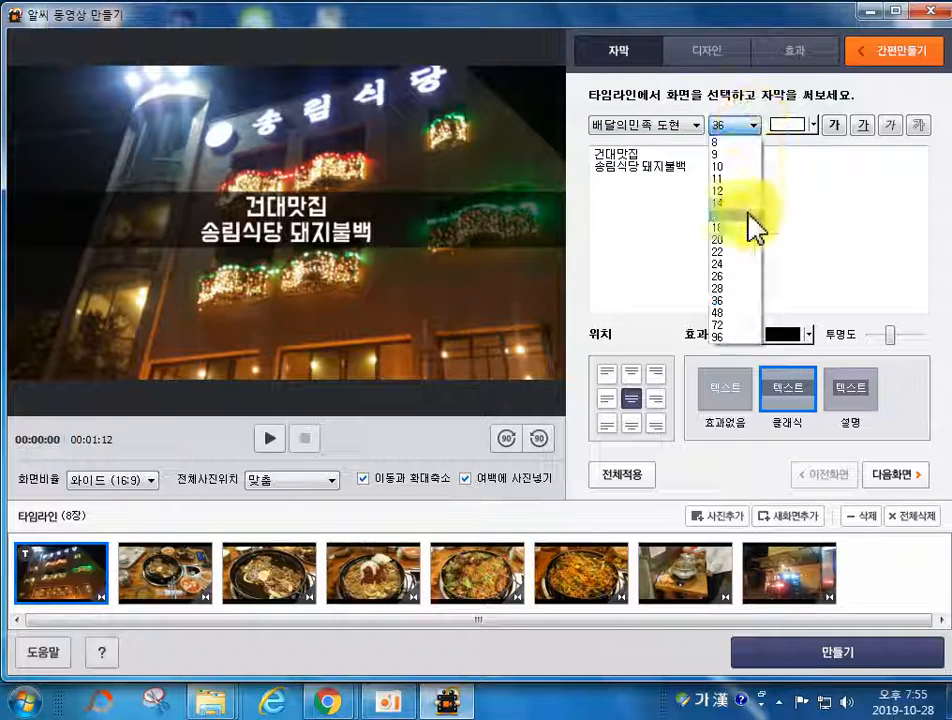
{"action": "left_click", "coordinate": [745, 325]}
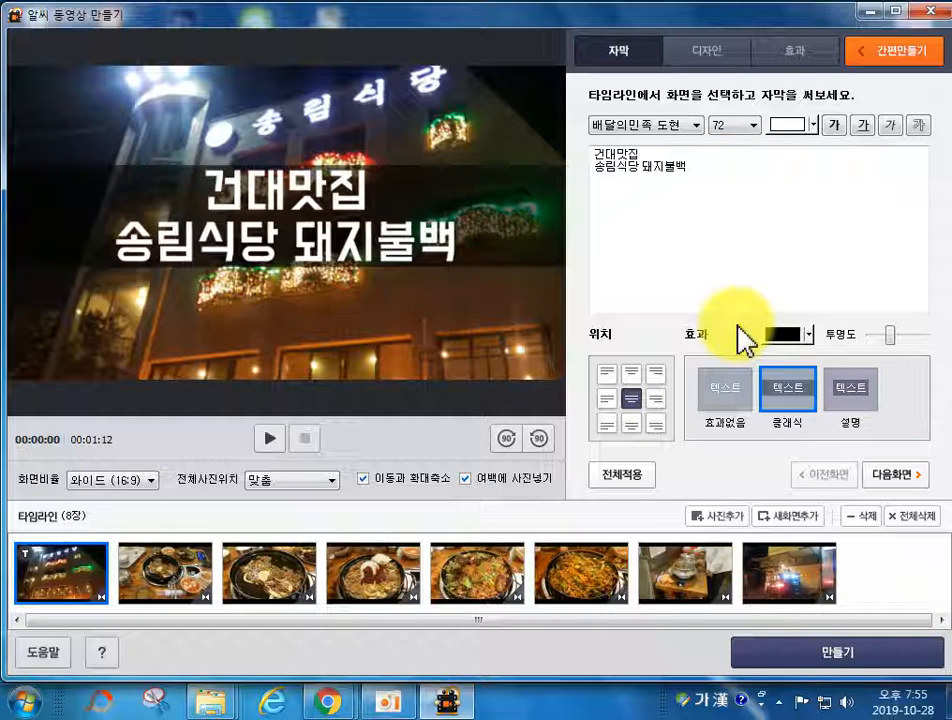
{"action": "left_click", "coordinate": [812, 125]}
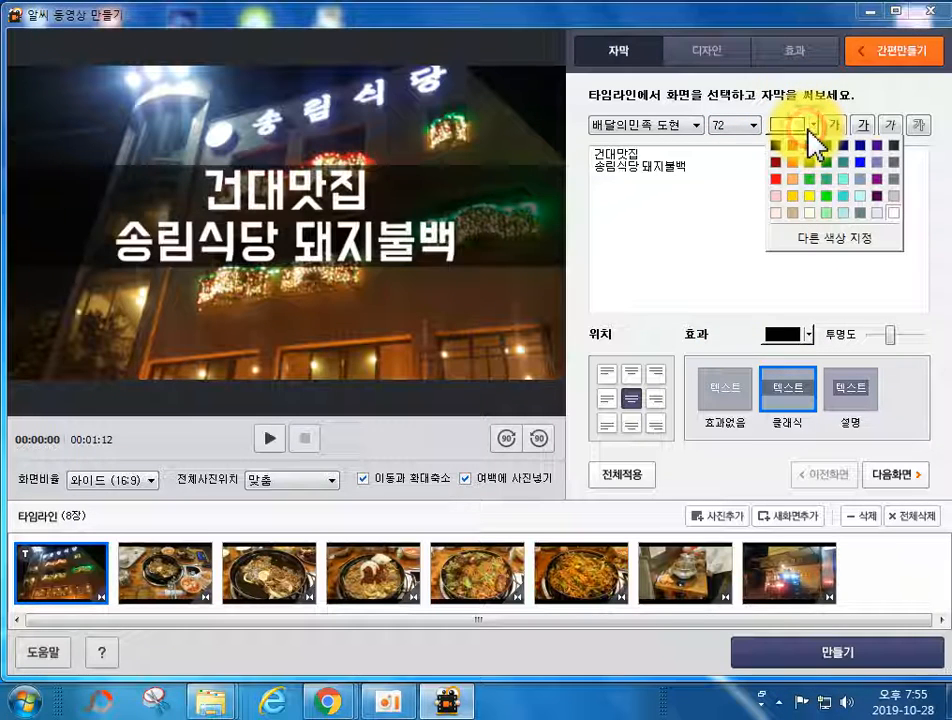
{"action": "left_click", "coordinate": [808, 201]}
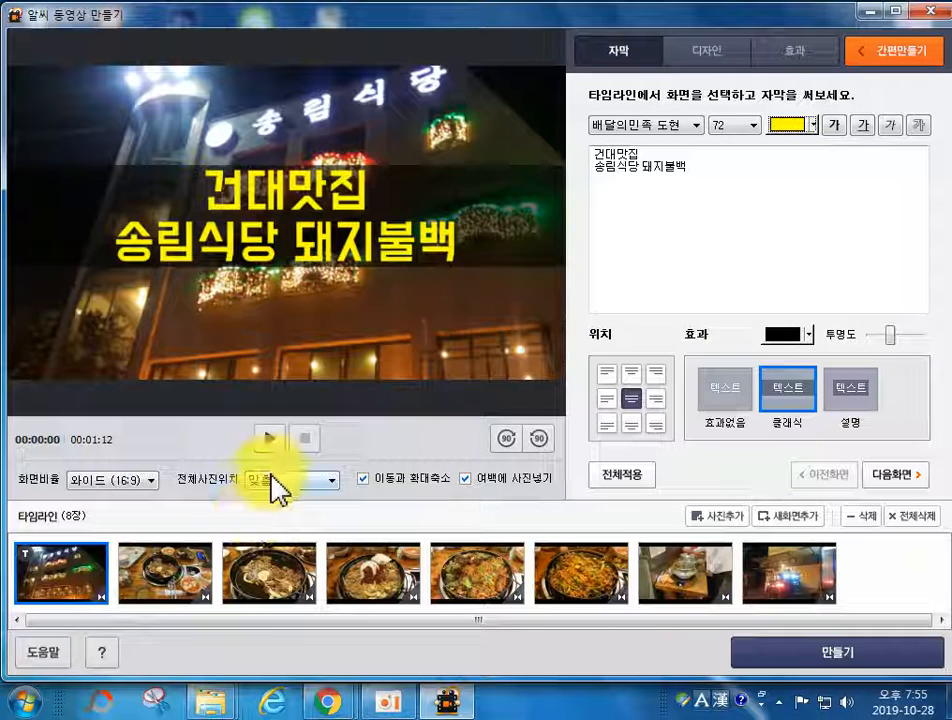
Check the caption settings of the second photo in the timeline and return to the first photo.
{"action": "left_click", "coordinate": [167, 558]}
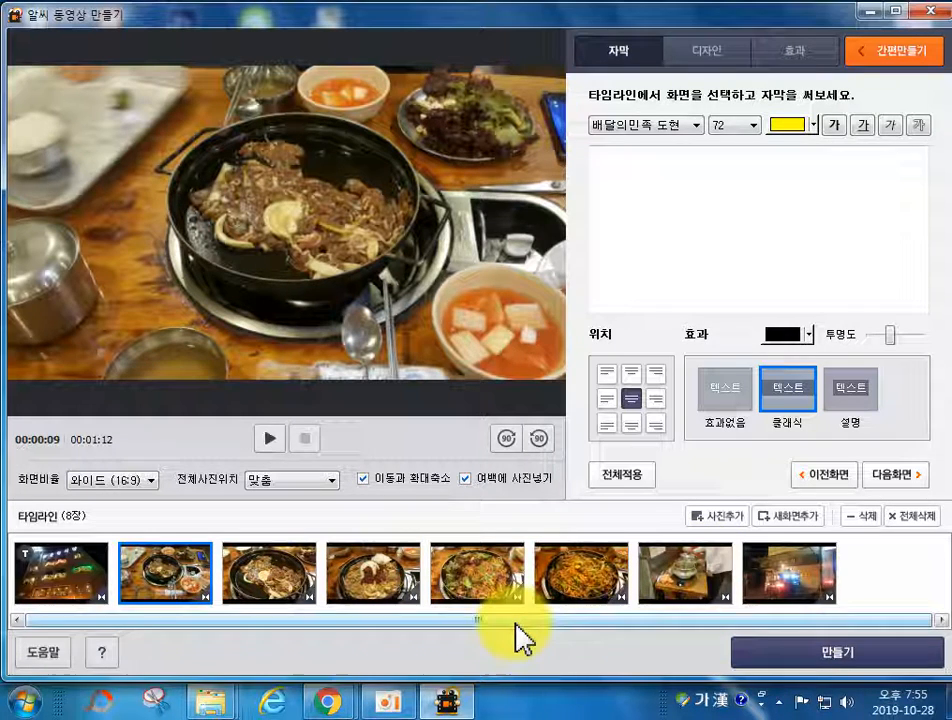
{"action": "left_click", "coordinate": [45, 582]}
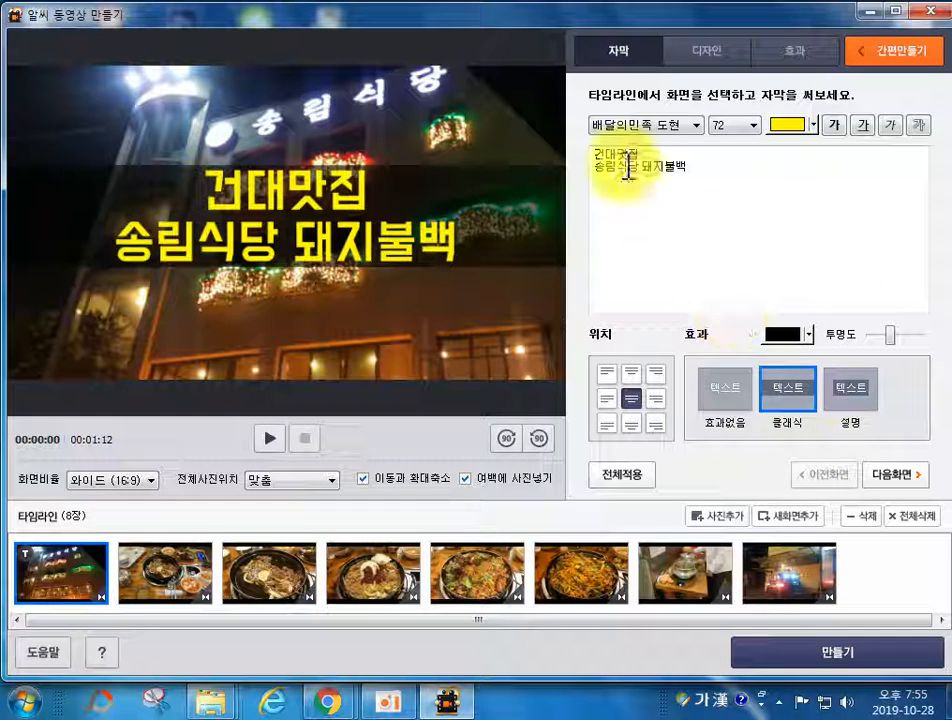
{"action": "left_click", "coordinate": [903, 478]}
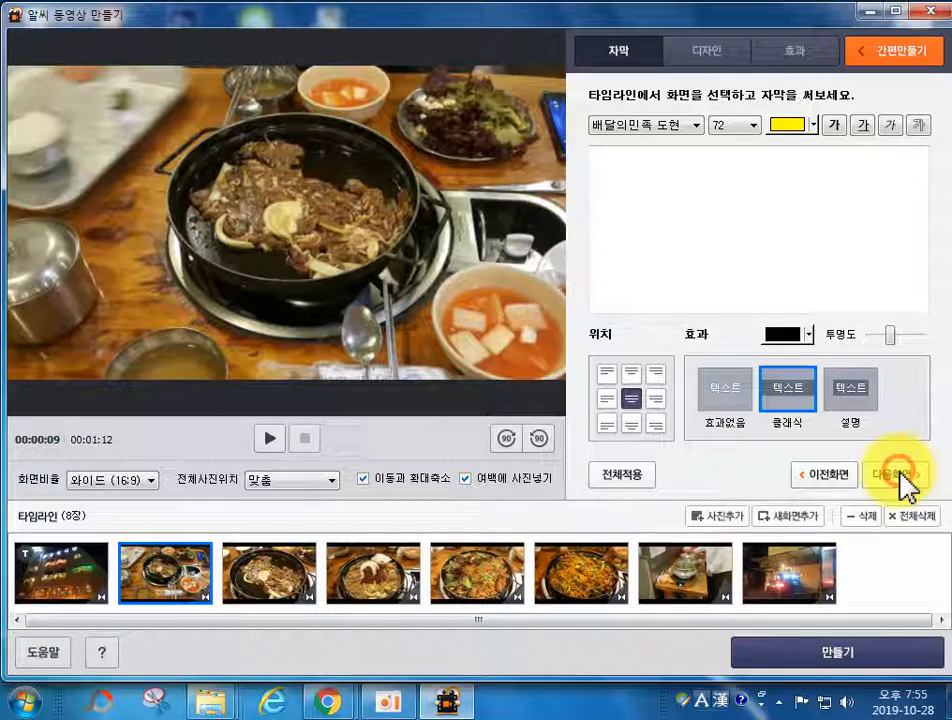
{"action": "left_click", "coordinate": [840, 476]}
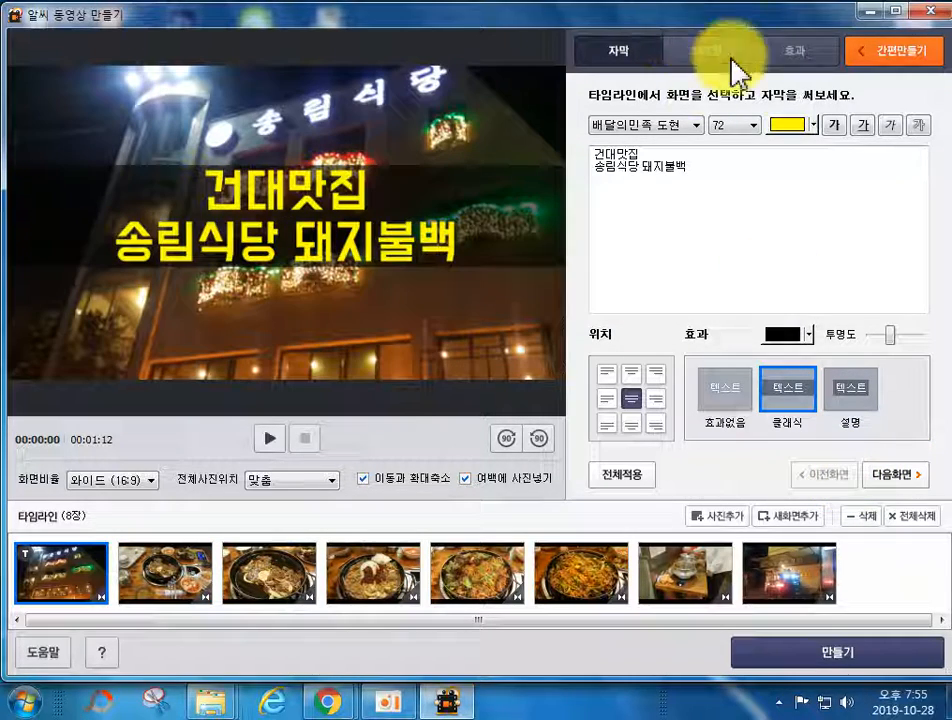
Look through the background designs available for the first photo.
{"action": "left_click", "coordinate": [697, 60]}
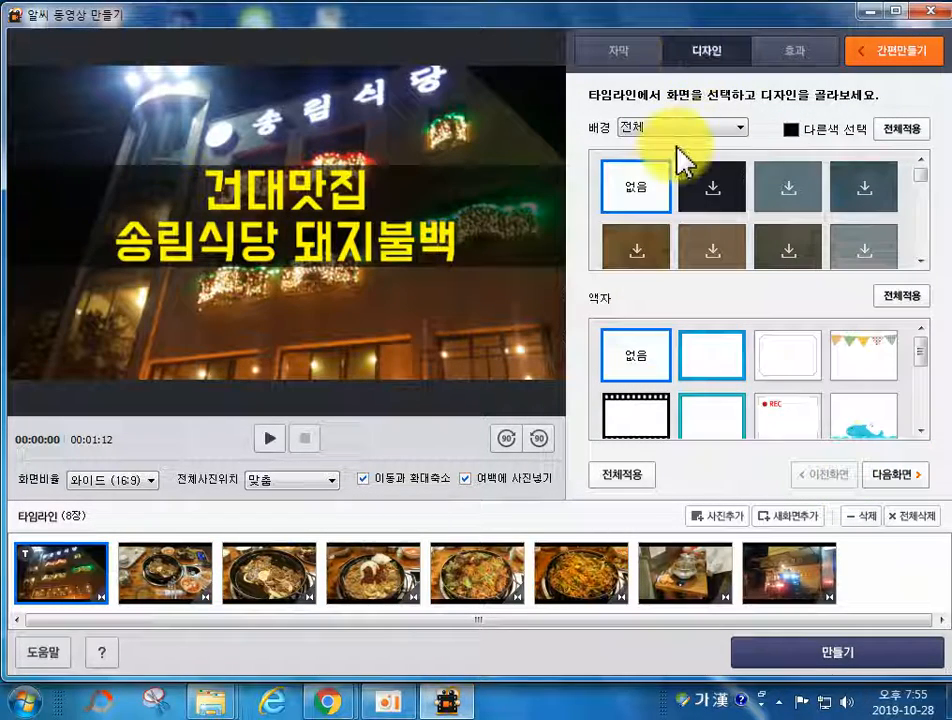
{"action": "scroll", "coordinate": [728, 212], "scroll_direction": "down", "scroll_amount": 1}
{"action": "scroll", "coordinate": [740, 230], "scroll_direction": "down", "scroll_amount": 1}
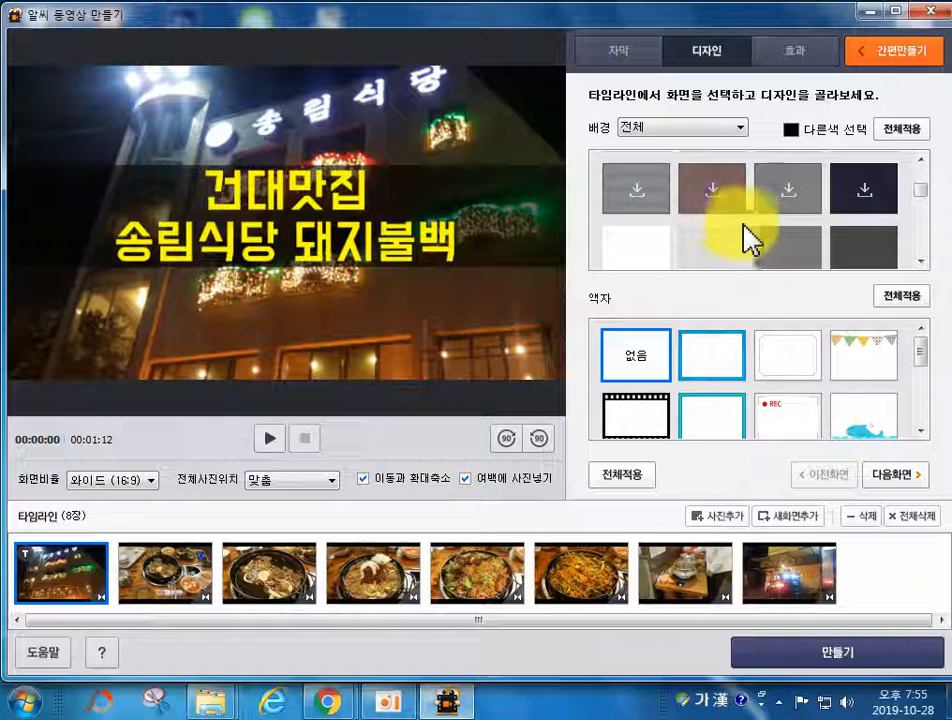
{"action": "scroll", "coordinate": [752, 236], "scroll_direction": "up", "scroll_amount": 2}
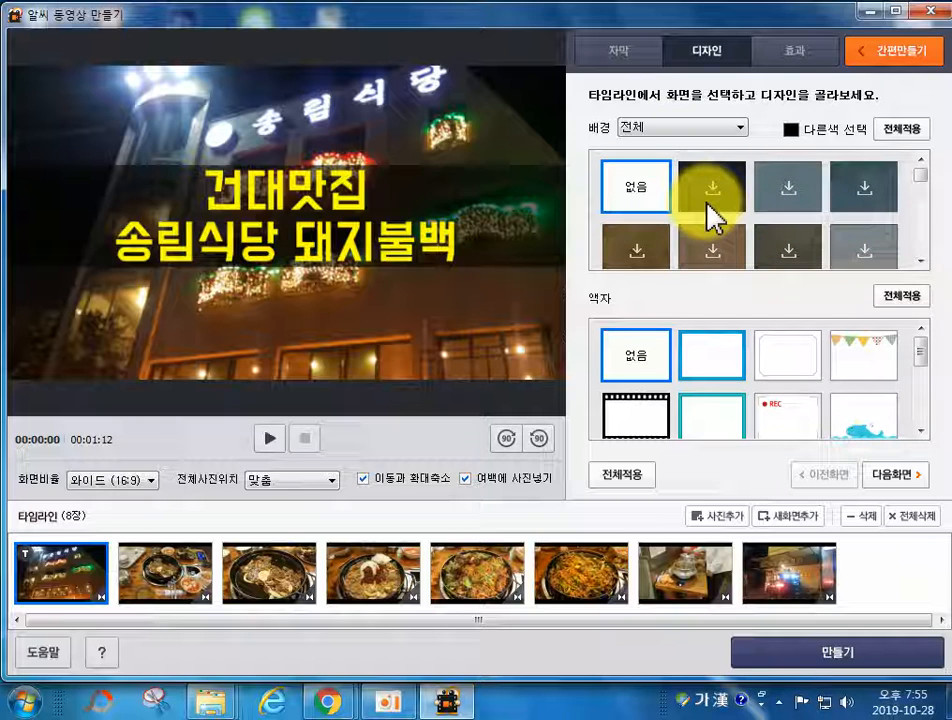
{"action": "scroll", "coordinate": [714, 214], "scroll_direction": "down", "scroll_amount": 2}
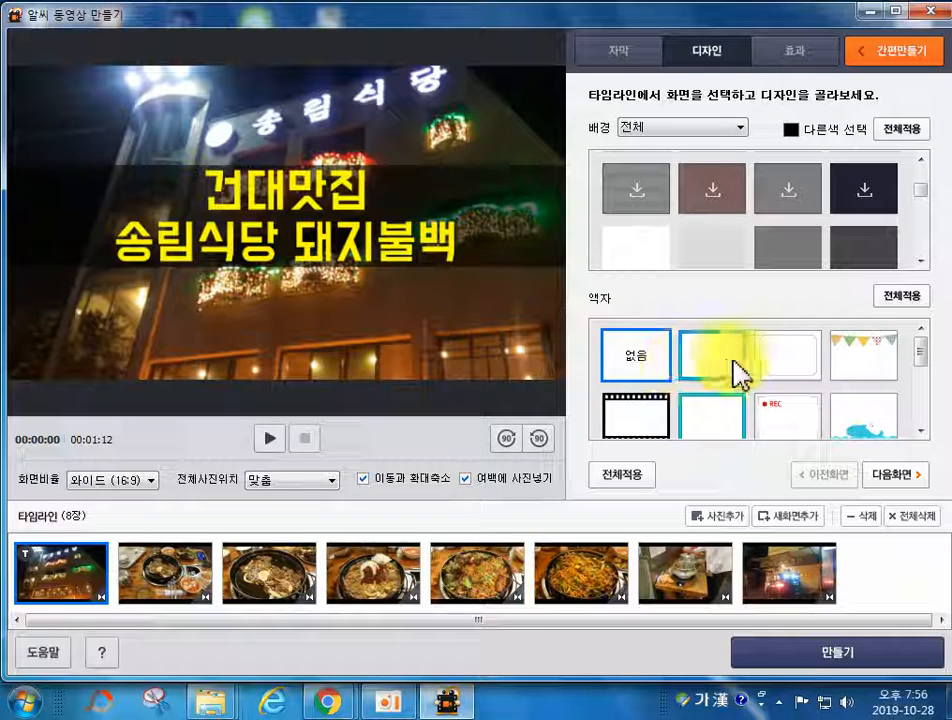
Try the REC frame on the first photo, set the frame back to 없음 and look through the other frames.
{"action": "scroll", "coordinate": [778, 400], "scroll_direction": "down", "scroll_amount": 1}
{"action": "left_click", "coordinate": [777, 405]}
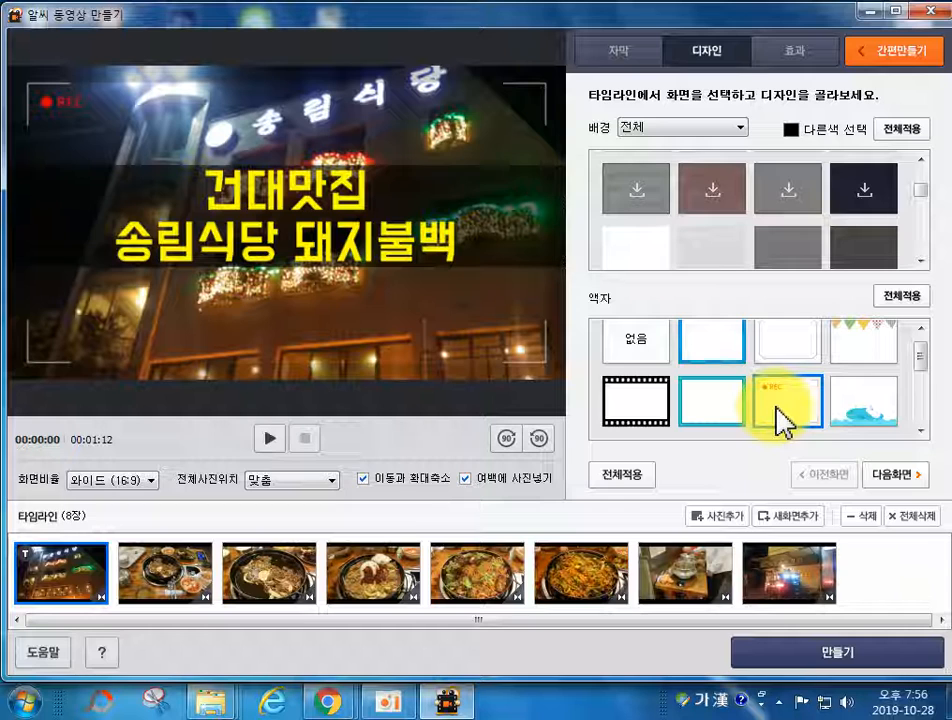
{"action": "scroll", "coordinate": [640, 362], "scroll_direction": "up", "scroll_amount": 1}
{"action": "left_click", "coordinate": [625, 357]}
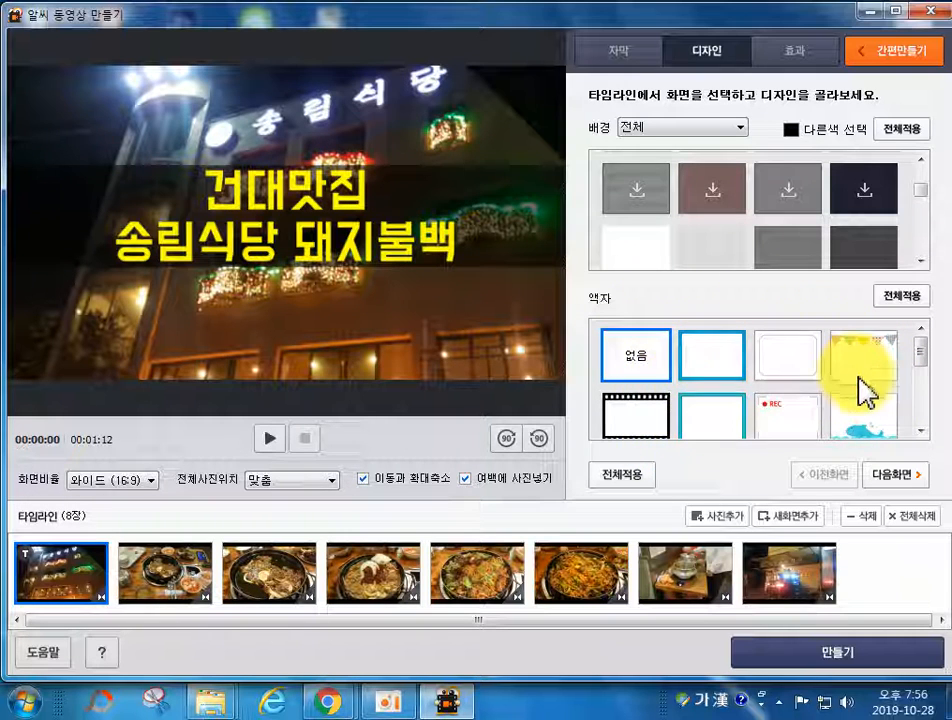
{"action": "scroll", "coordinate": [860, 405], "scroll_direction": "down", "scroll_amount": 4}
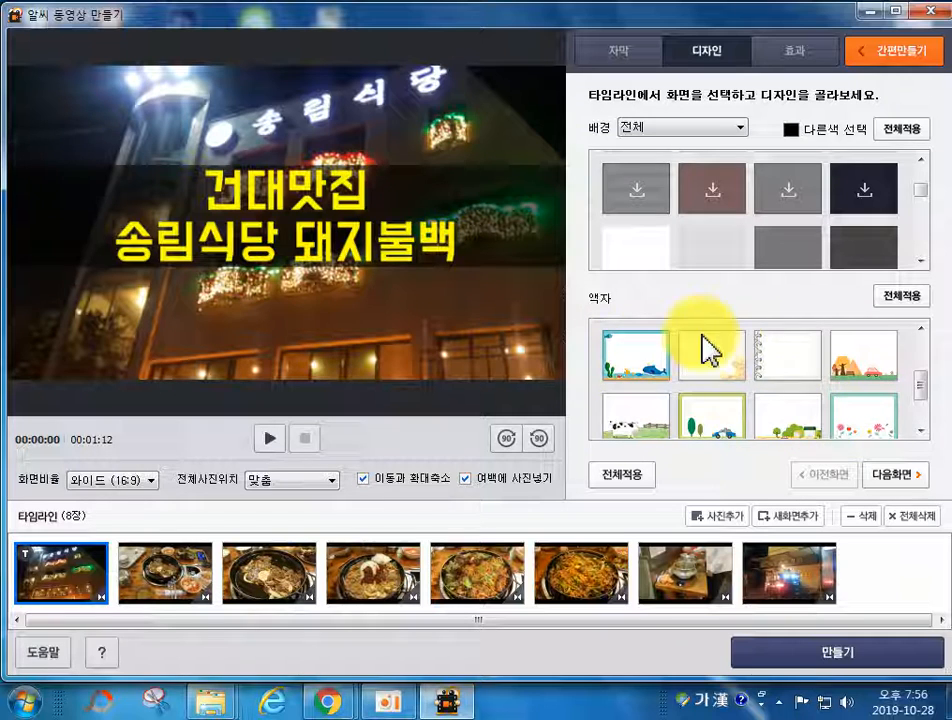
{"action": "scroll", "coordinate": [893, 400], "scroll_direction": "down", "scroll_amount": 1}
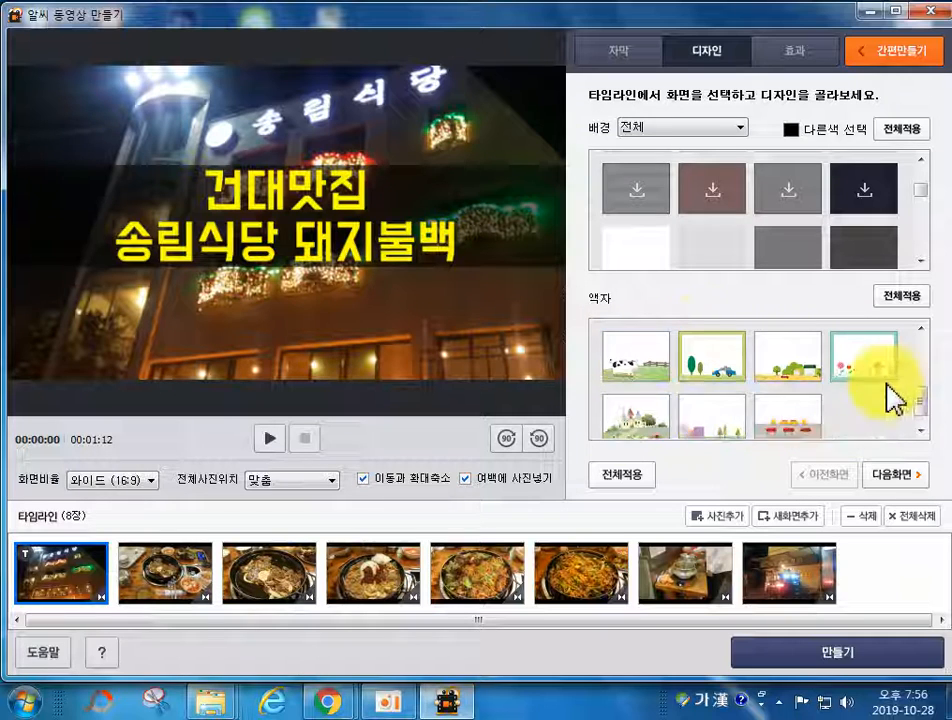
Set the first photo's transition to 고급펼치기 and the second photo's transition to 바람개비.
{"action": "left_click", "coordinate": [779, 42]}
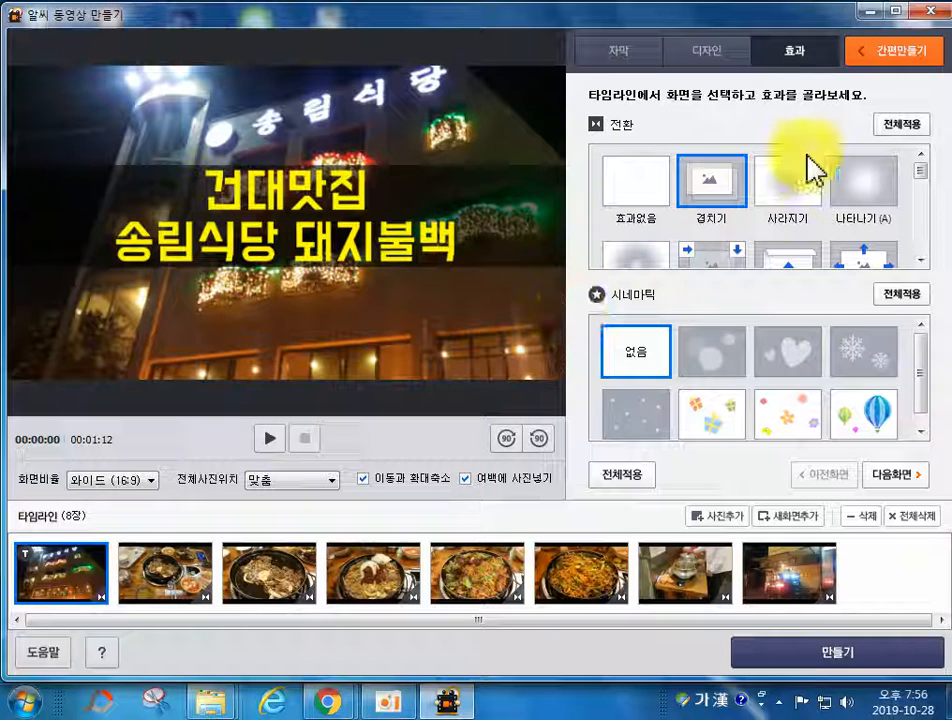
{"action": "scroll", "coordinate": [835, 205], "scroll_direction": "down", "scroll_amount": 1}
{"action": "left_click", "coordinate": [793, 240]}
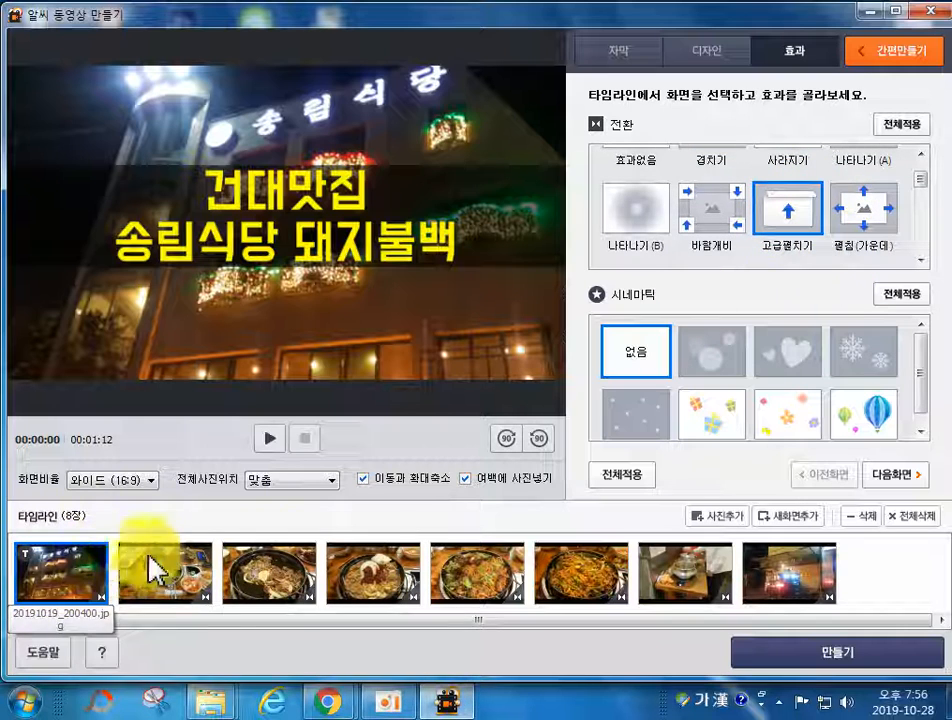
{"action": "left_click", "coordinate": [166, 580]}
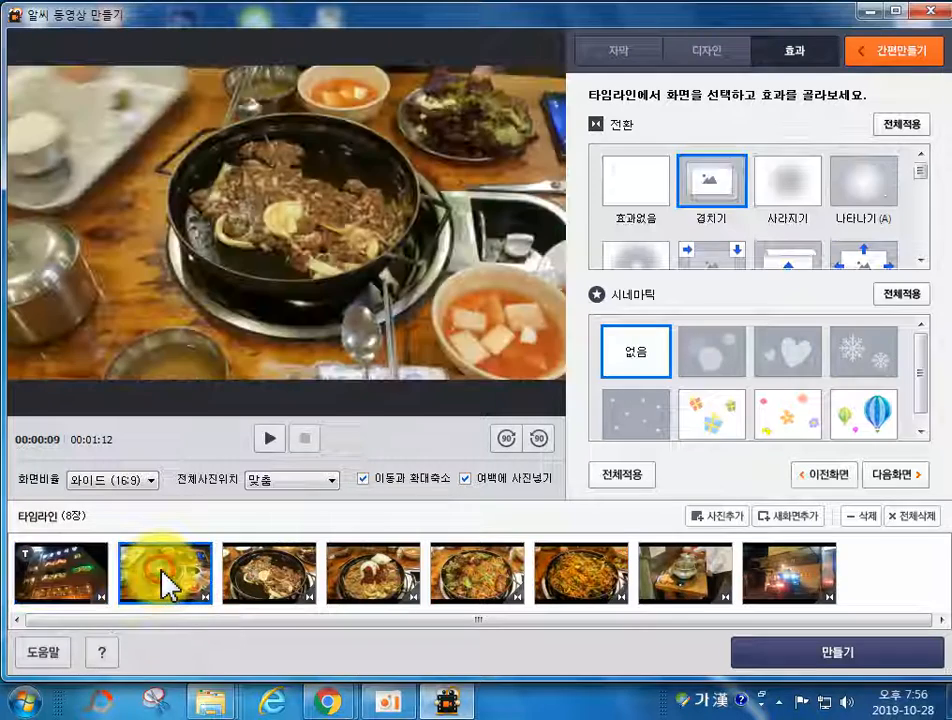
{"action": "left_click", "coordinate": [717, 258]}
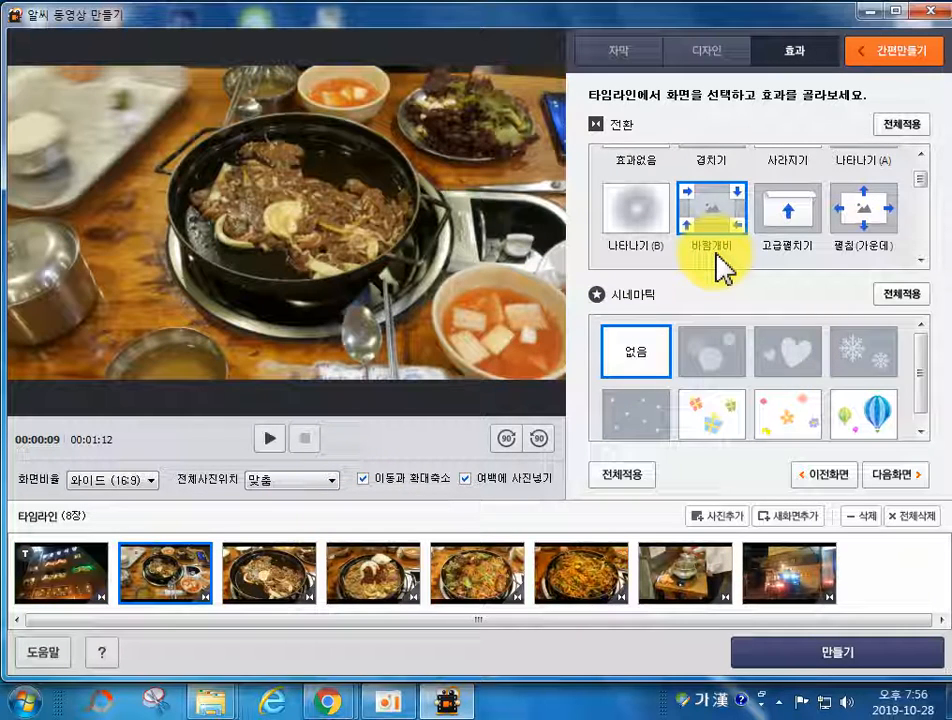
Preview the video from the first photo to check the transition into the second photo.
{"action": "left_click", "coordinate": [80, 575]}
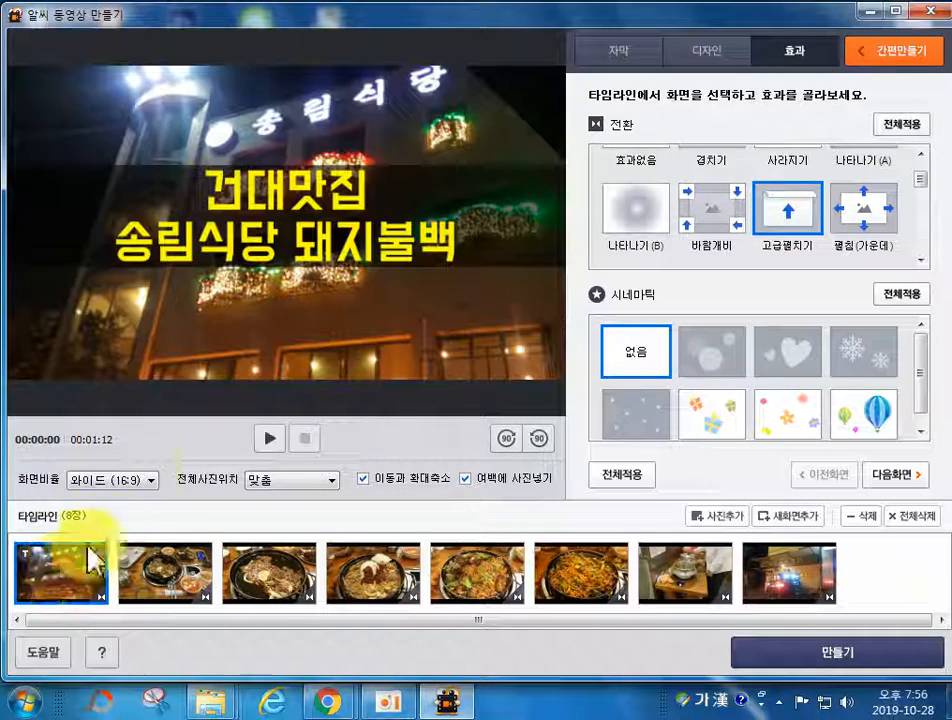
{"action": "left_click", "coordinate": [269, 441]}
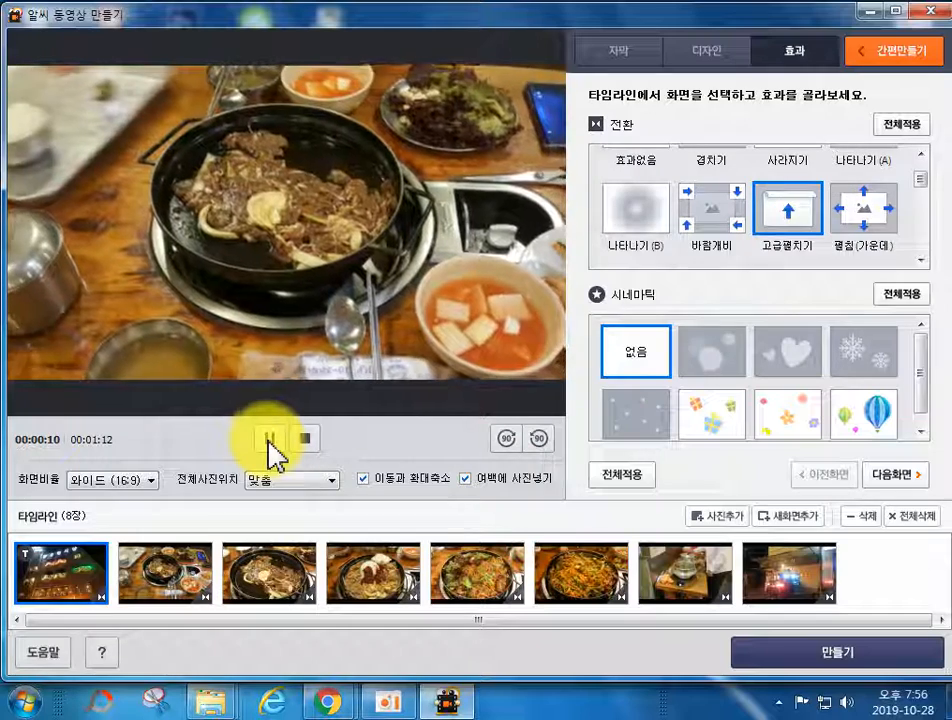
{"action": "left_click", "coordinate": [271, 440]}
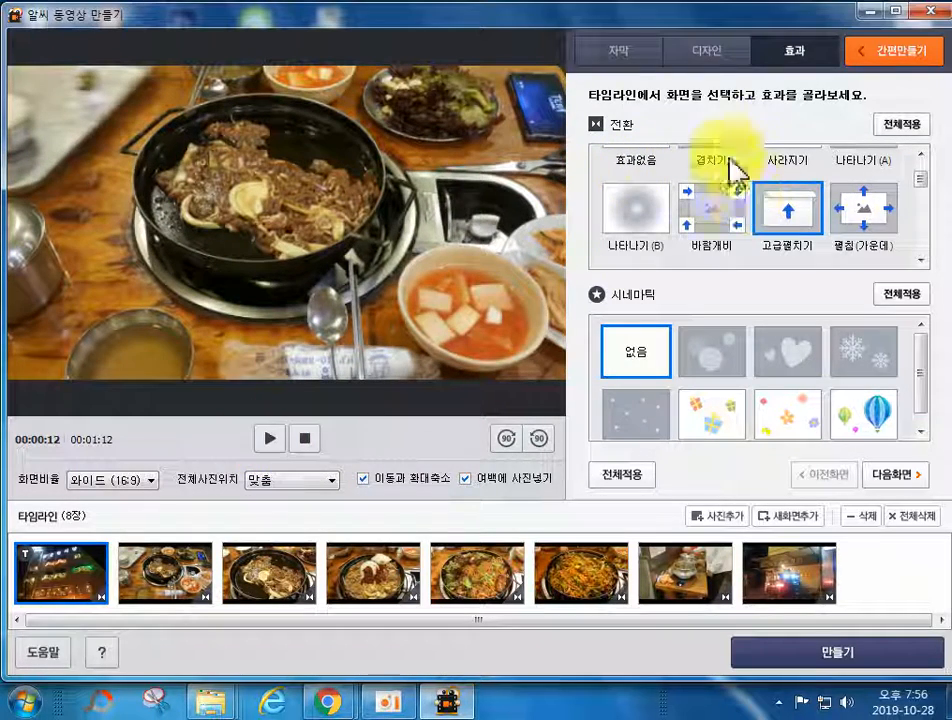
Try the heart 시네마틱 effect on the first photo, preview it and set the effect back to 없음.
{"action": "left_click", "coordinate": [634, 50]}
{"action": "left_click", "coordinate": [706, 50]}
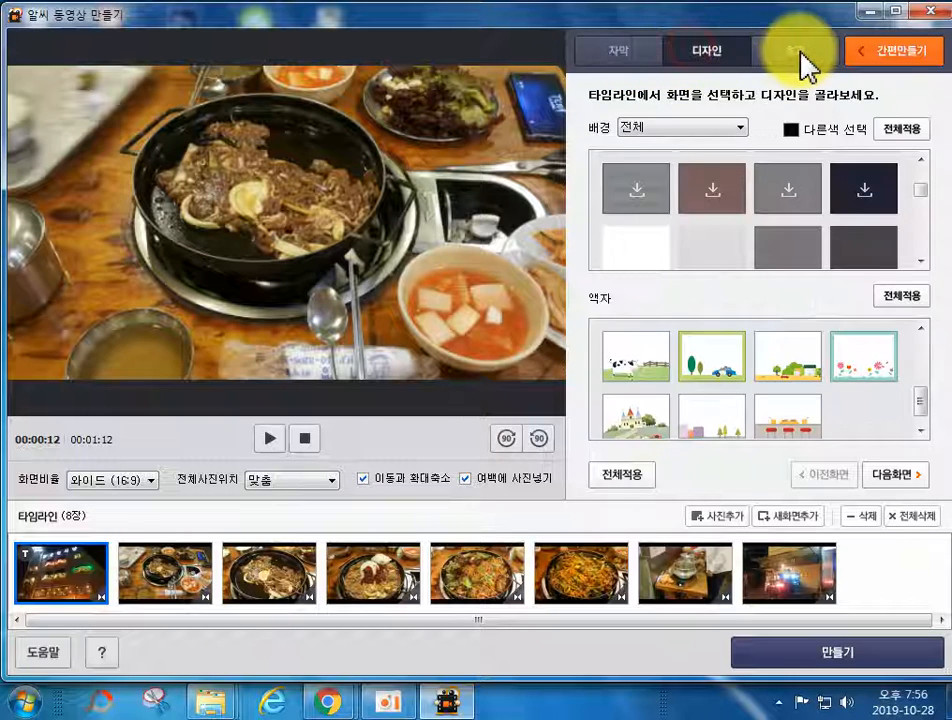
{"action": "left_click", "coordinate": [802, 50]}
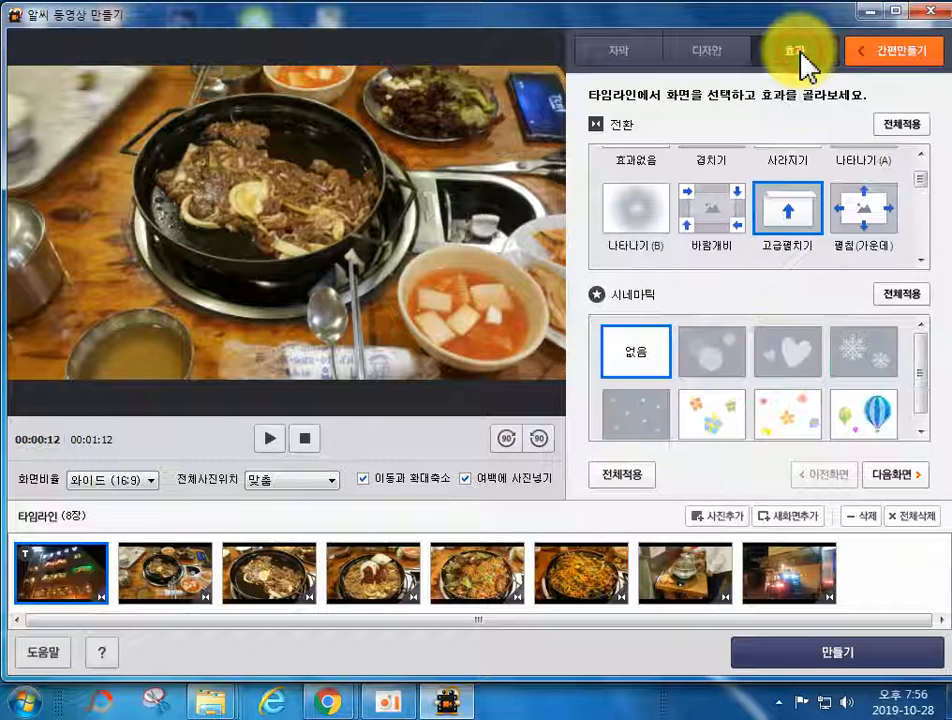
{"action": "left_click", "coordinate": [788, 360]}
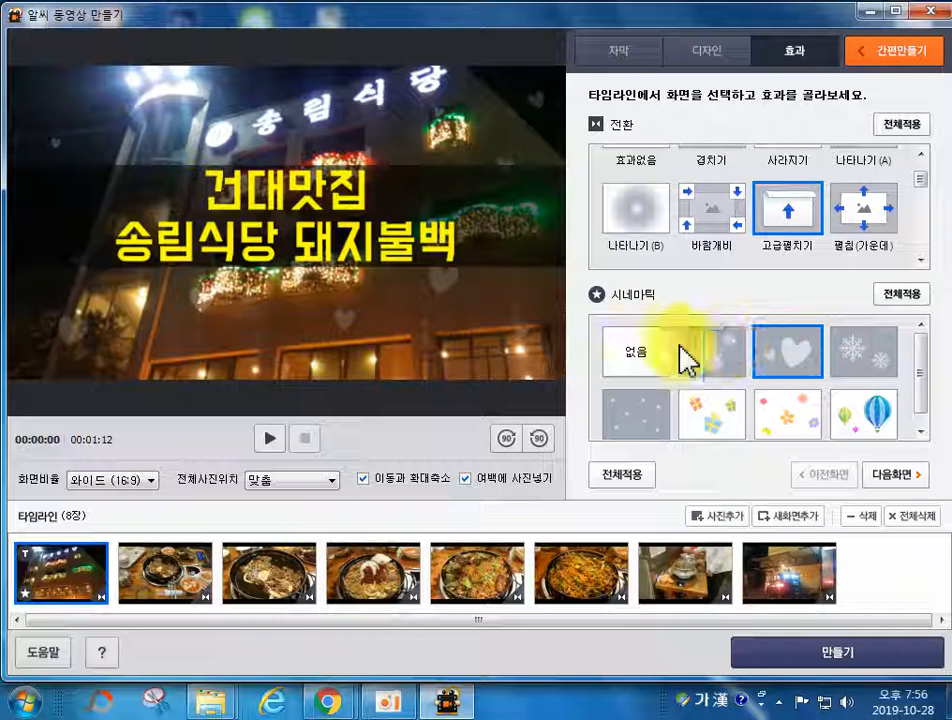
{"action": "left_click", "coordinate": [272, 445]}
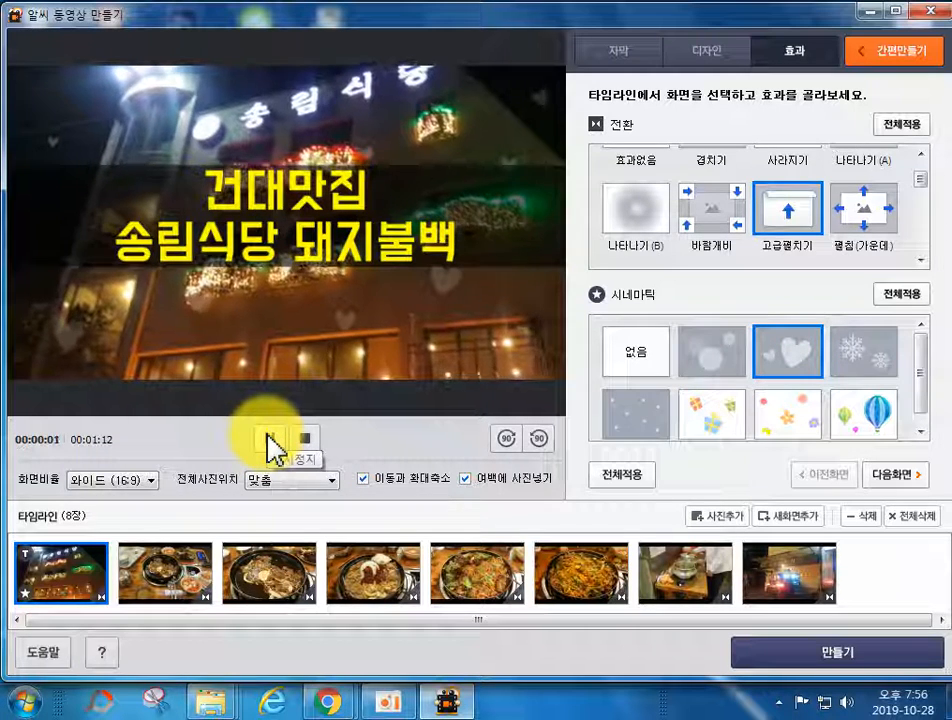
{"action": "left_click", "coordinate": [272, 443]}
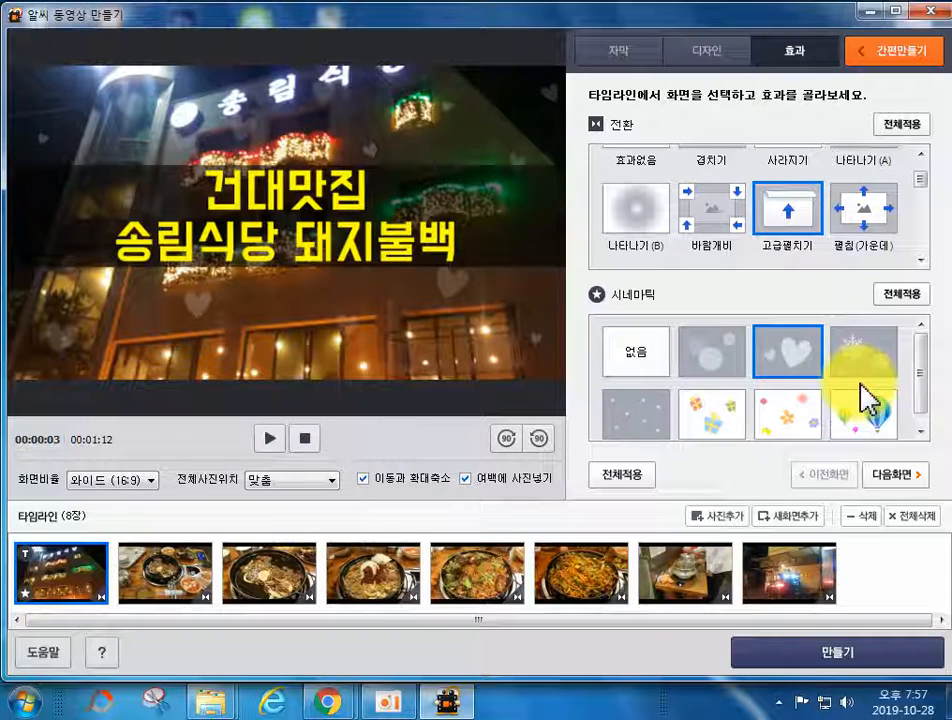
{"action": "left_click", "coordinate": [640, 355]}
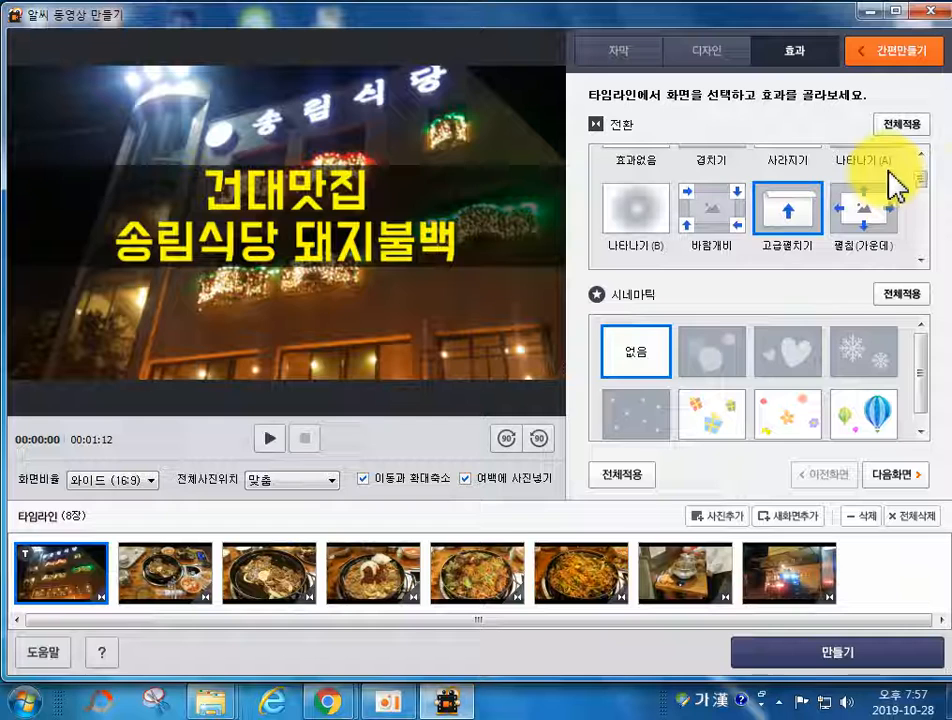
{"action": "mouse_move", "coordinate": [920, 181]}
{"action": "left_mouse_down"}
{"action": "mouse_move", "coordinate": [918, 240]}
{"action": "mouse_move", "coordinate": [929, 266]}
{"action": "mouse_move", "coordinate": [930, 170]}
{"action": "left_mouse_up"}
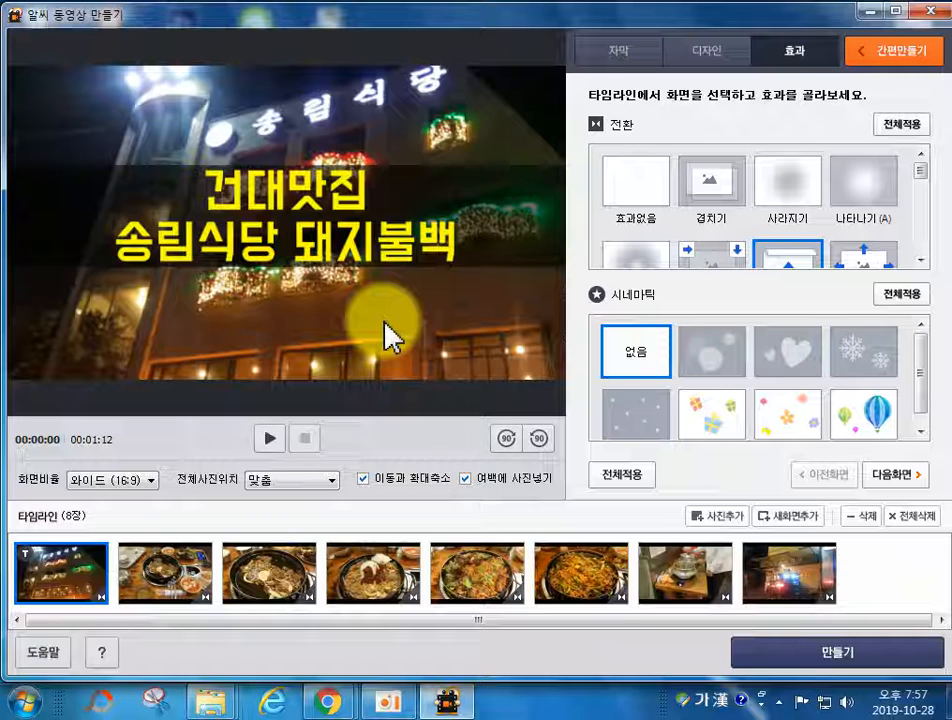
Start making the video file and name it 건대맛집송림식당돼지불백.
{"action": "left_click", "coordinate": [823, 650]}
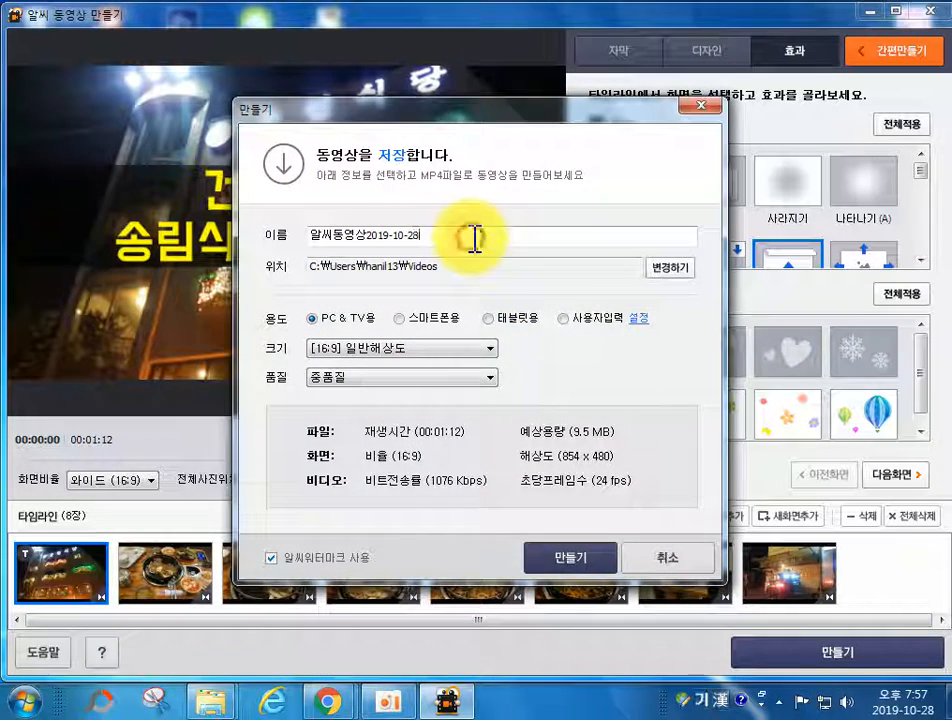
{"action": "left_click_drag", "start_coordinate": [474, 238], "coordinate": [308, 238]}
{"action": "type", "text": "ㄱ"}
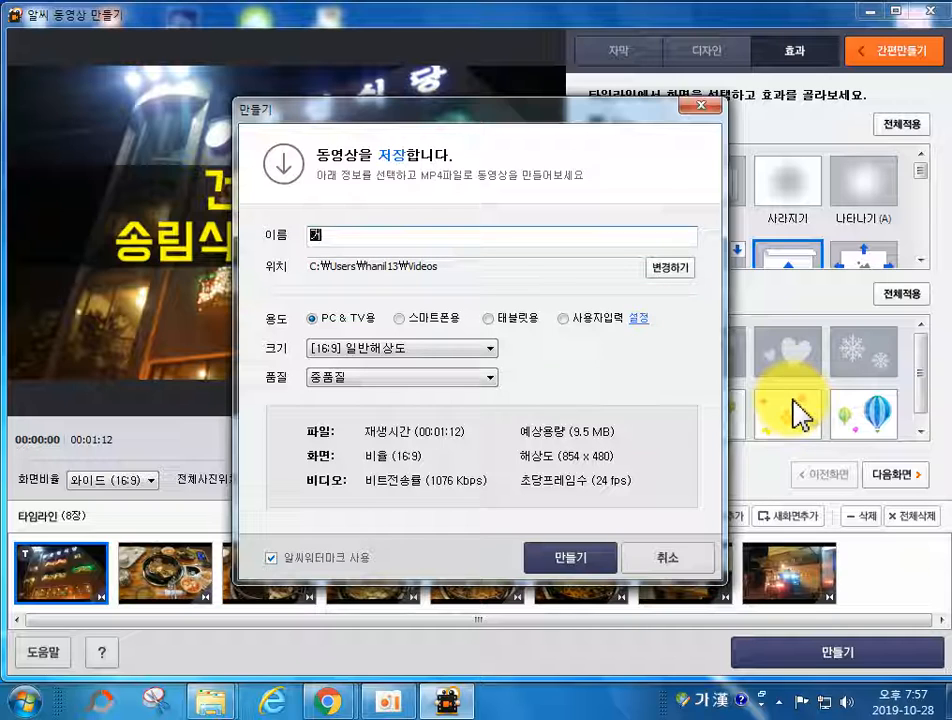
{"action": "type", "text": "ㅓㄴ대"}
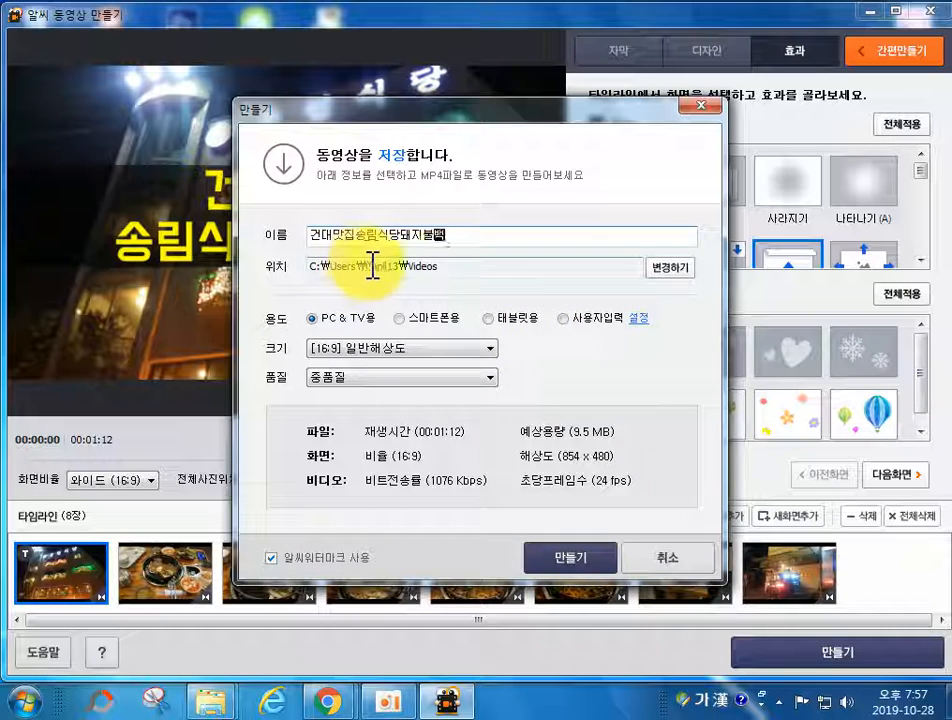
Change the video's save location to the 송림 folder on the desktop.
{"action": "left_click", "coordinate": [659, 270]}
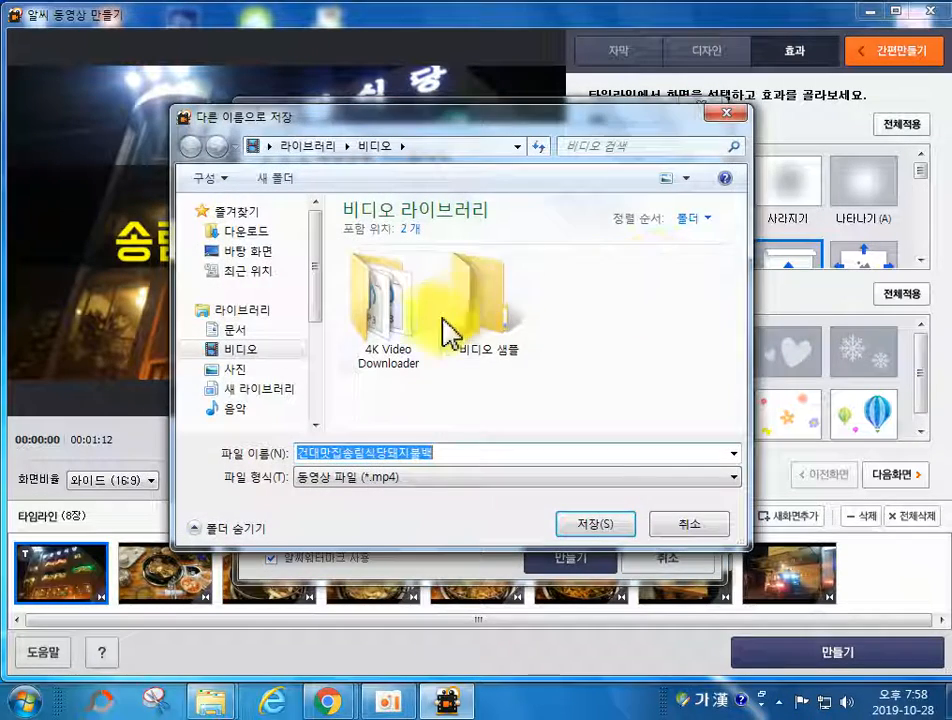
{"action": "left_click", "coordinate": [250, 251]}
{"action": "left_click_drag", "start_coordinate": [738, 285], "coordinate": [744, 389]}
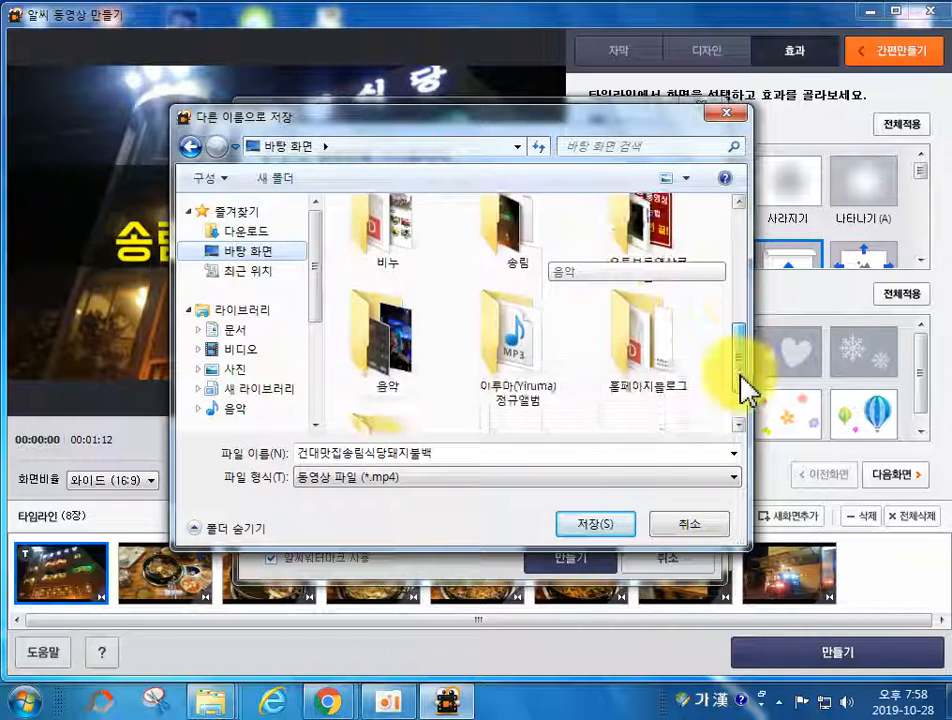
{"action": "double_click", "coordinate": [504, 259]}
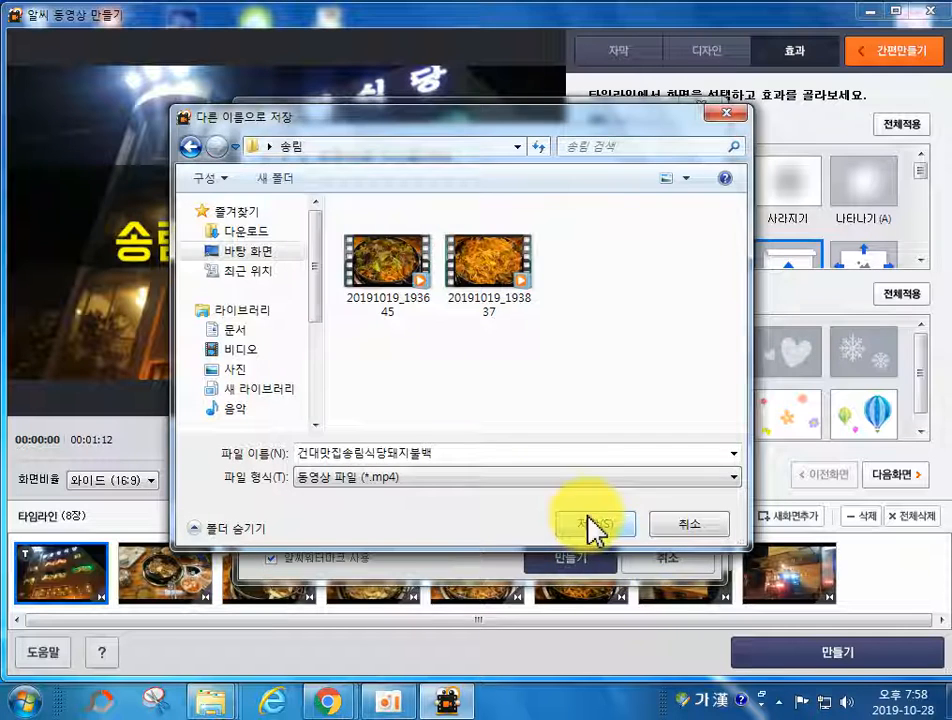
{"action": "left_click", "coordinate": [595, 524]}
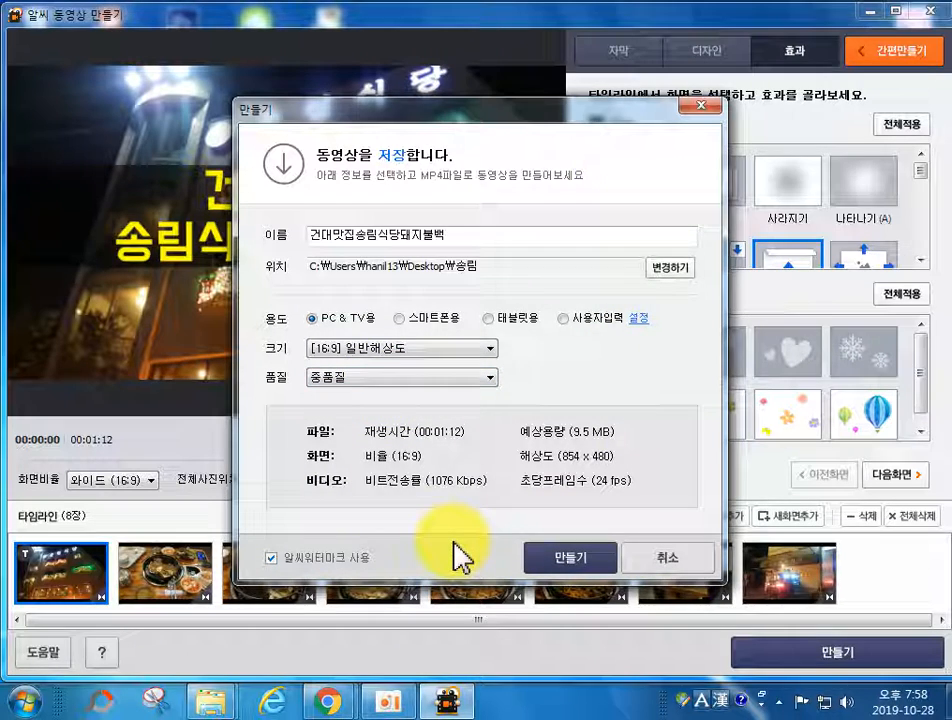
Turn off the 알씨 watermark and create the MP4 video.
{"action": "left_click", "coordinate": [274, 558]}
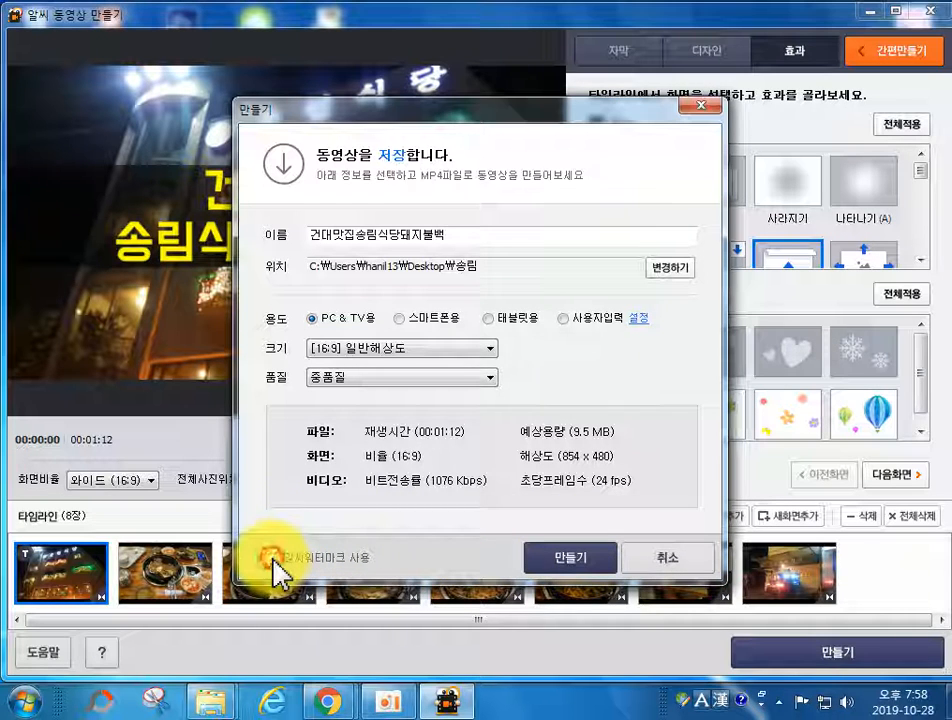
{"action": "left_click", "coordinate": [578, 572]}
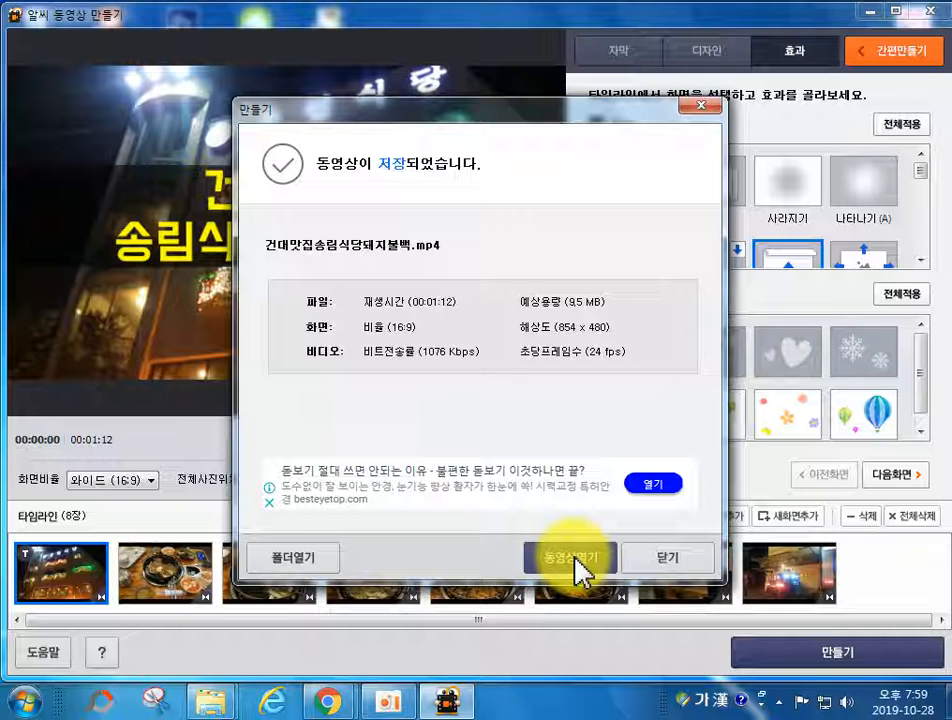
Play the finished video to check it, then close the player and the save dialog.
{"action": "left_click", "coordinate": [580, 572]}
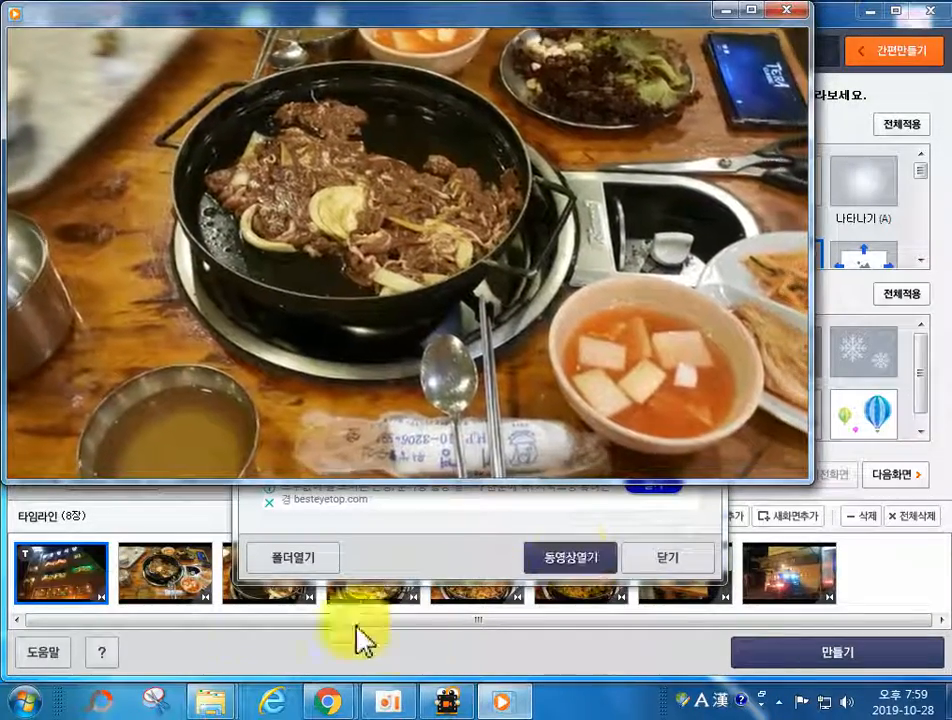
{"action": "mouse_move", "coordinate": [365, 460]}
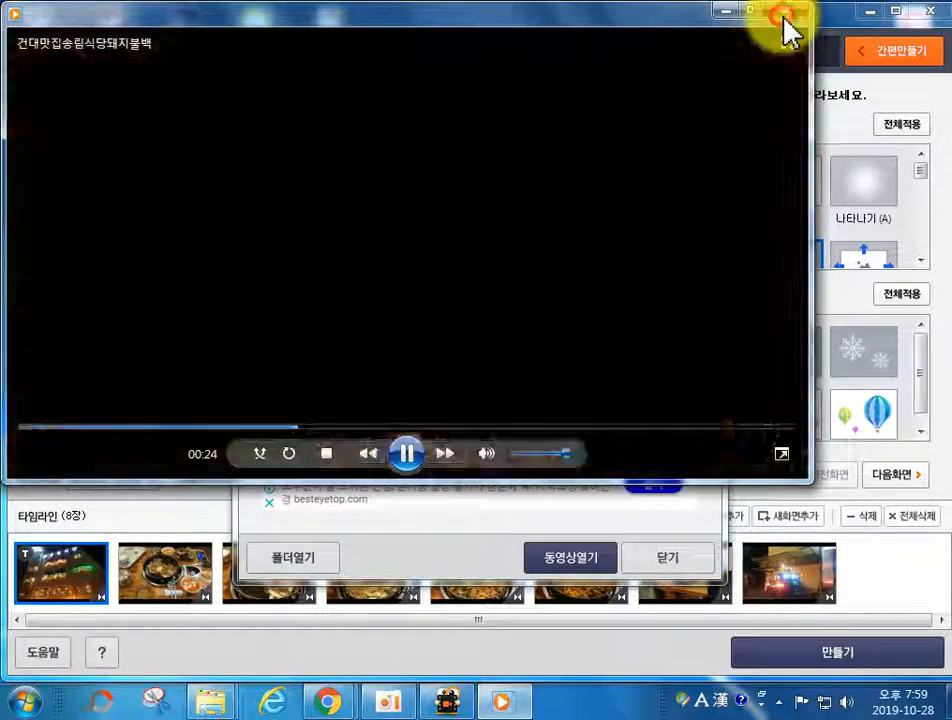
{"action": "left_click", "coordinate": [785, 14]}
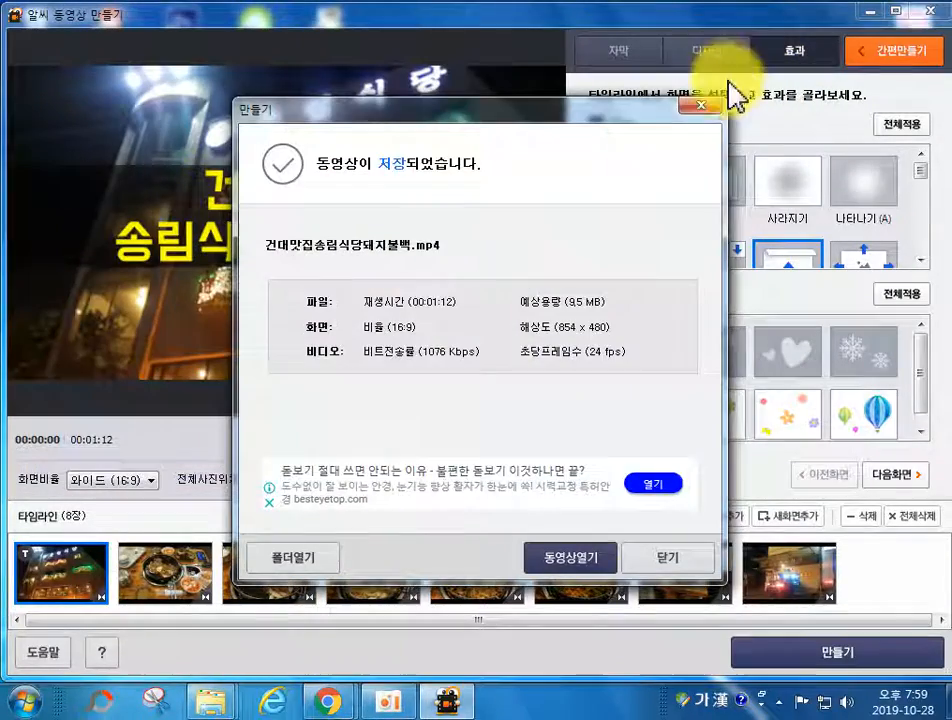
{"action": "left_click", "coordinate": [706, 106]}
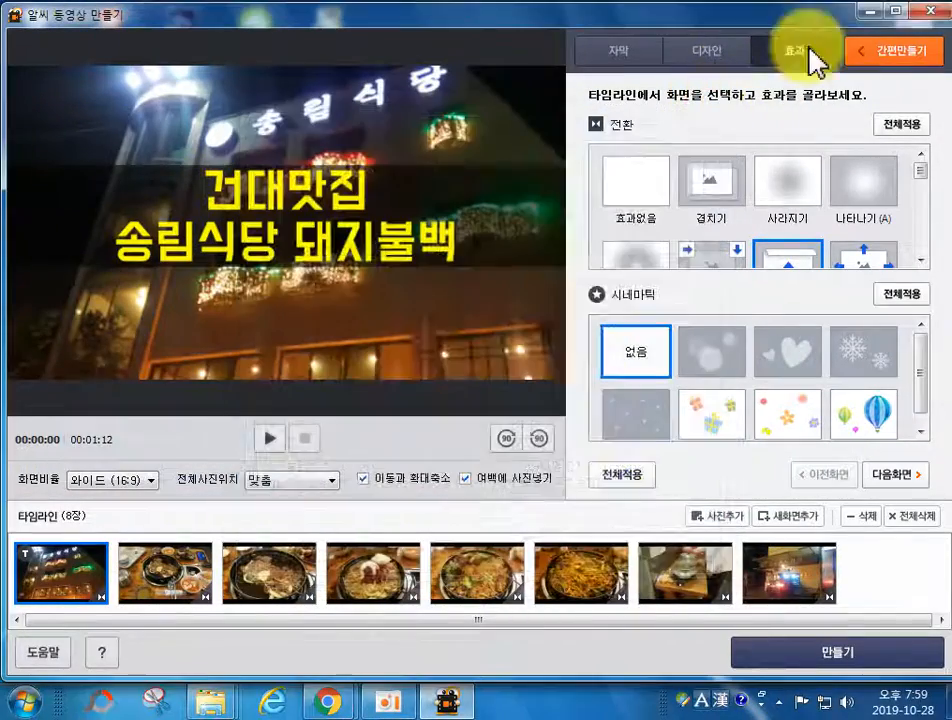
Quit the video maker, switch to the Naver blog draft in Chrome and place the cursor below the last photo.
{"action": "left_click", "coordinate": [928, 12]}
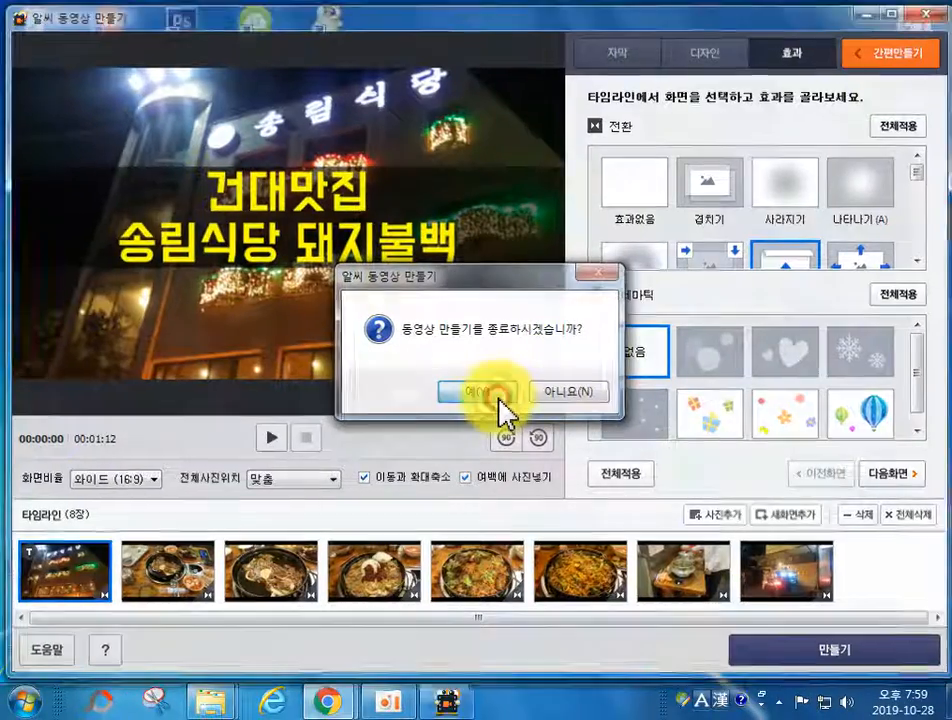
{"action": "left_click", "coordinate": [497, 395]}
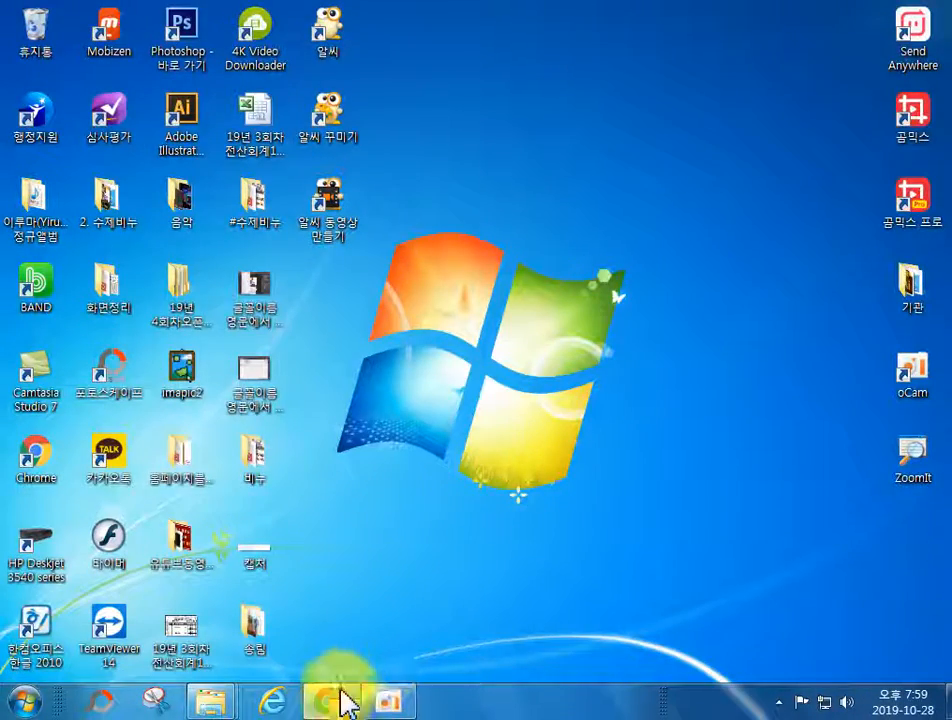
{"action": "mouse_move", "coordinate": [341, 706]}
{"action": "left_click", "coordinate": [266, 642]}
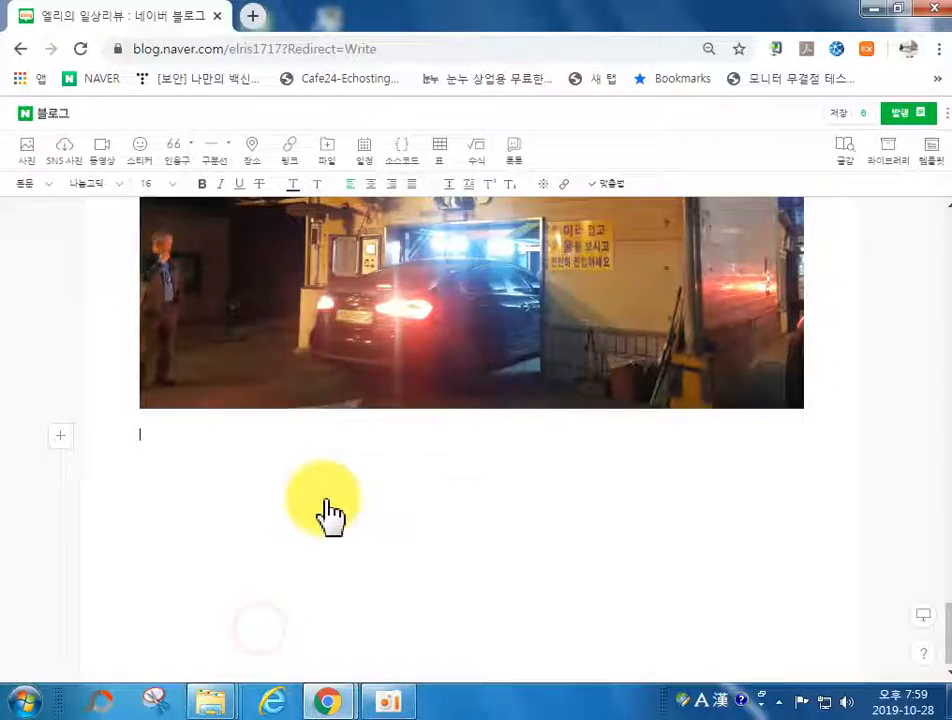
{"action": "scroll", "coordinate": [428, 500], "scroll_direction": "up", "scroll_amount": 5}
{"action": "scroll", "coordinate": [425, 493], "scroll_direction": "up", "scroll_amount": 4}
{"action": "left_click_drag", "start_coordinate": [935, 525], "coordinate": [893, 650]}
{"action": "left_click", "coordinate": [282, 497]}
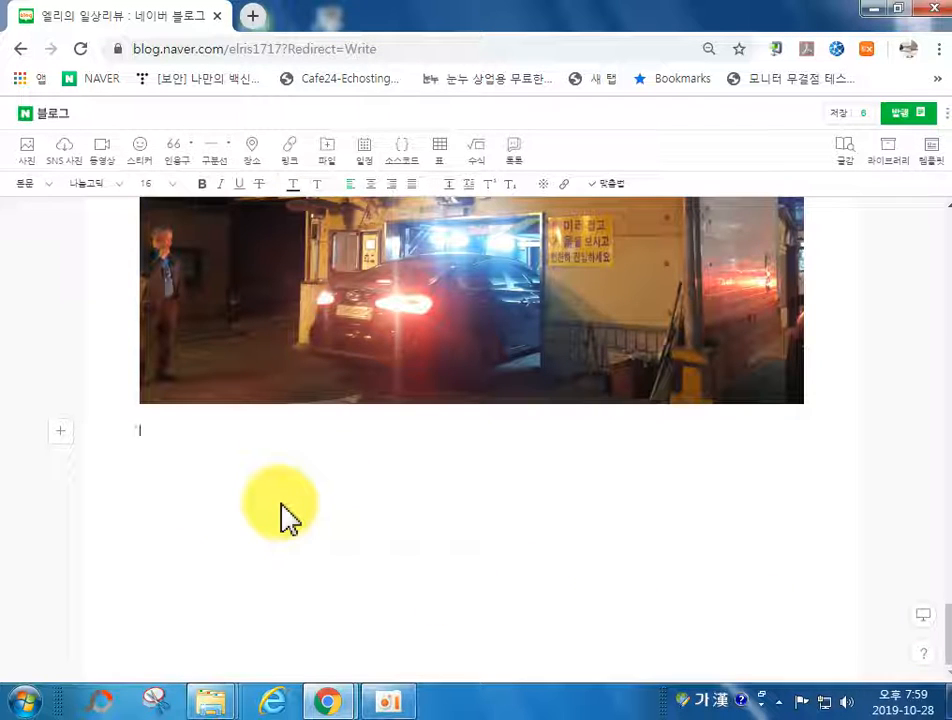
Upload the video 건대맛집송림식당돼지불백 from the 송림 folder as a regular video.
{"action": "left_click", "coordinate": [102, 167]}
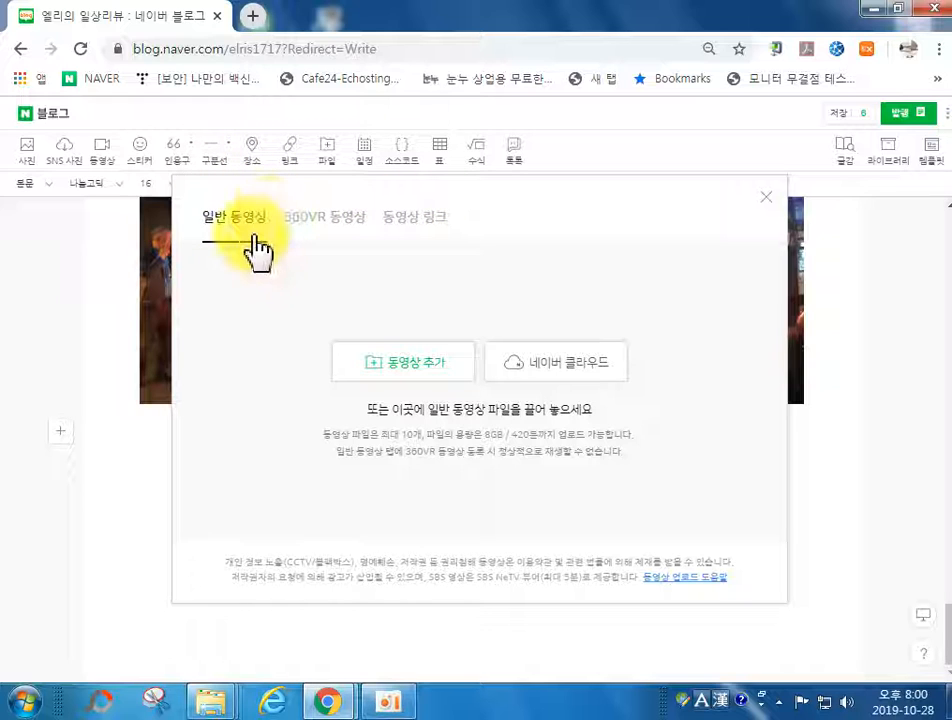
{"action": "left_click", "coordinate": [421, 379]}
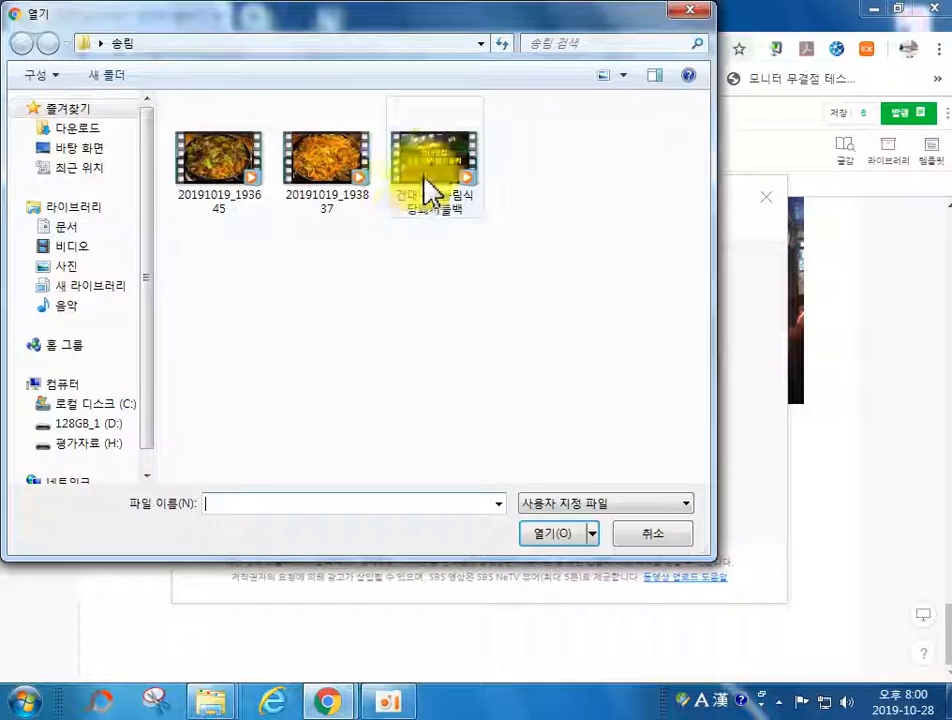
{"action": "left_click", "coordinate": [436, 180]}
{"action": "left_click", "coordinate": [553, 533]}
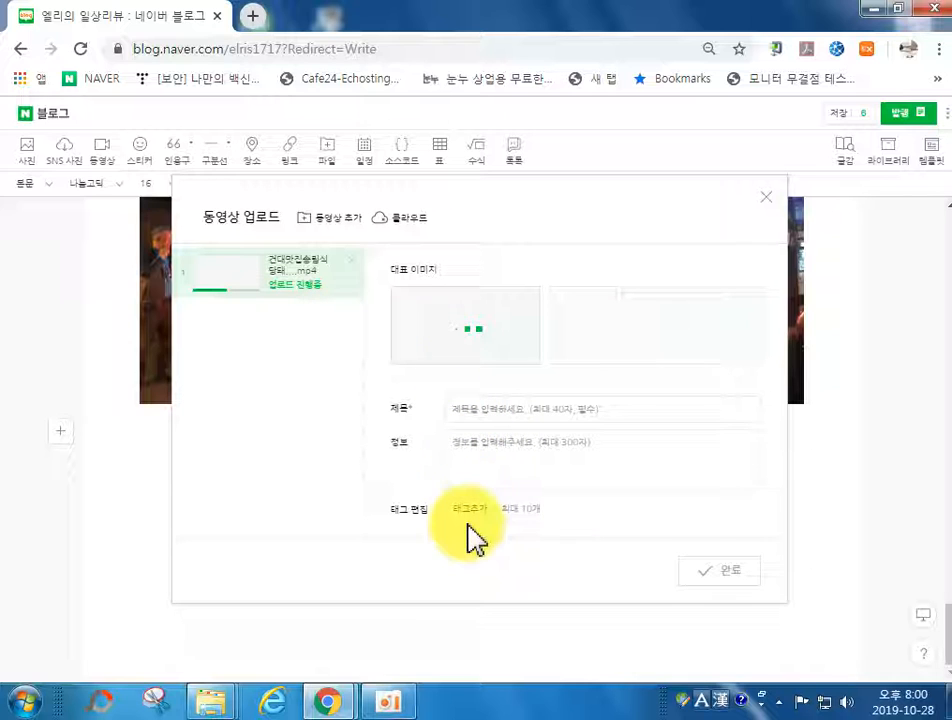
Fill in the video's title 건대 송림식당 돼지불백 맛집, description 건대 돼지불백맛집 송림식당에서 식사했어요! and tags 건대맛집 and 건대송림식당, and insert it into the post.
{"action": "left_click", "coordinate": [480, 411]}
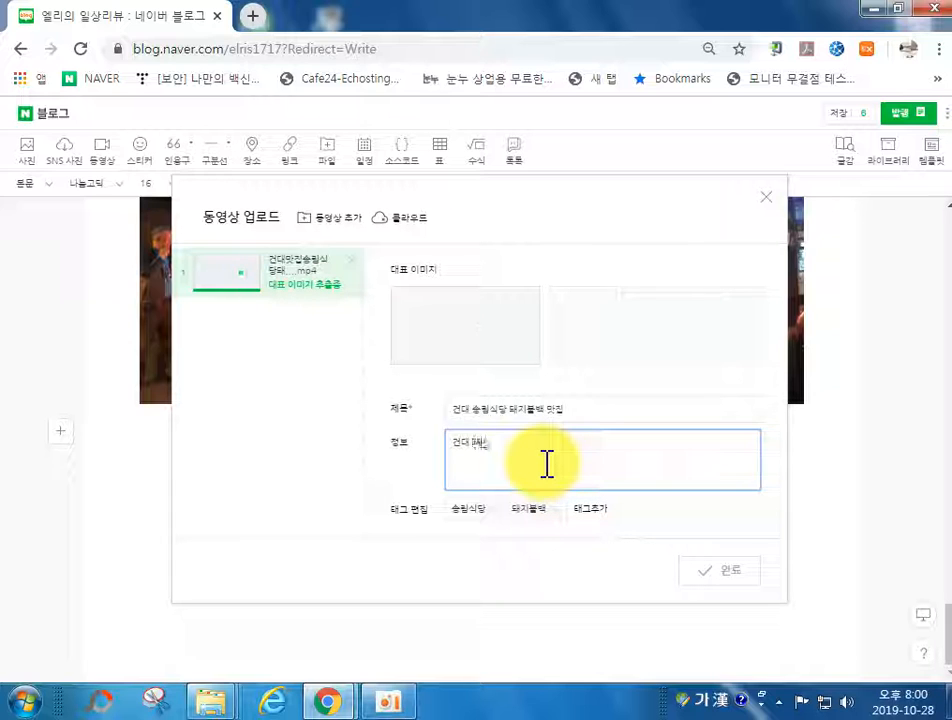
{"action": "type", "text": "백맛집 송림식당에서 식사했어요"}
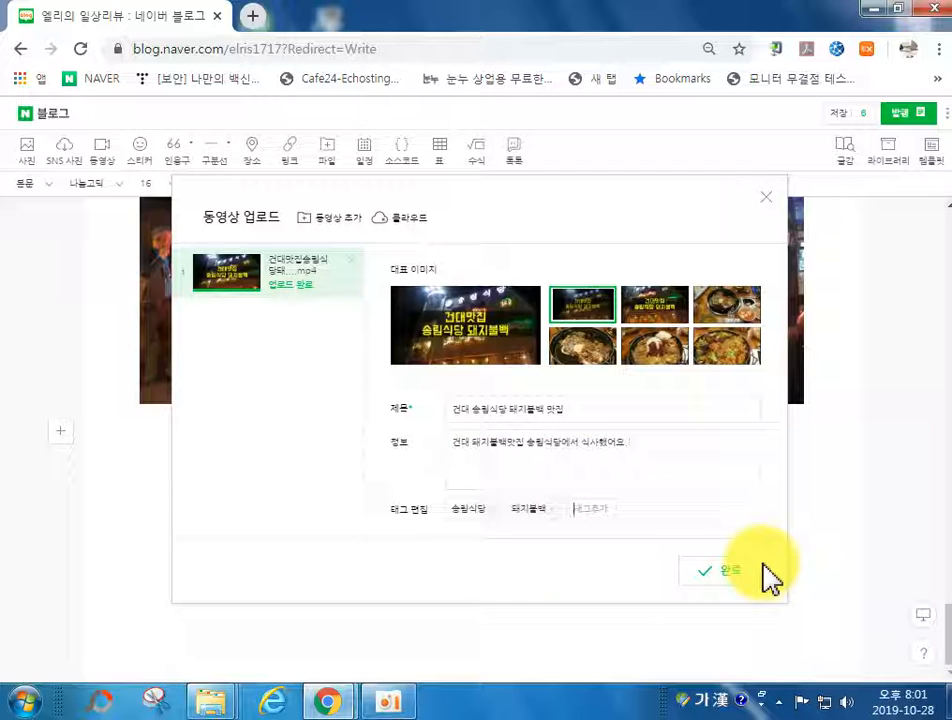
{"action": "type", "text": "건대"}
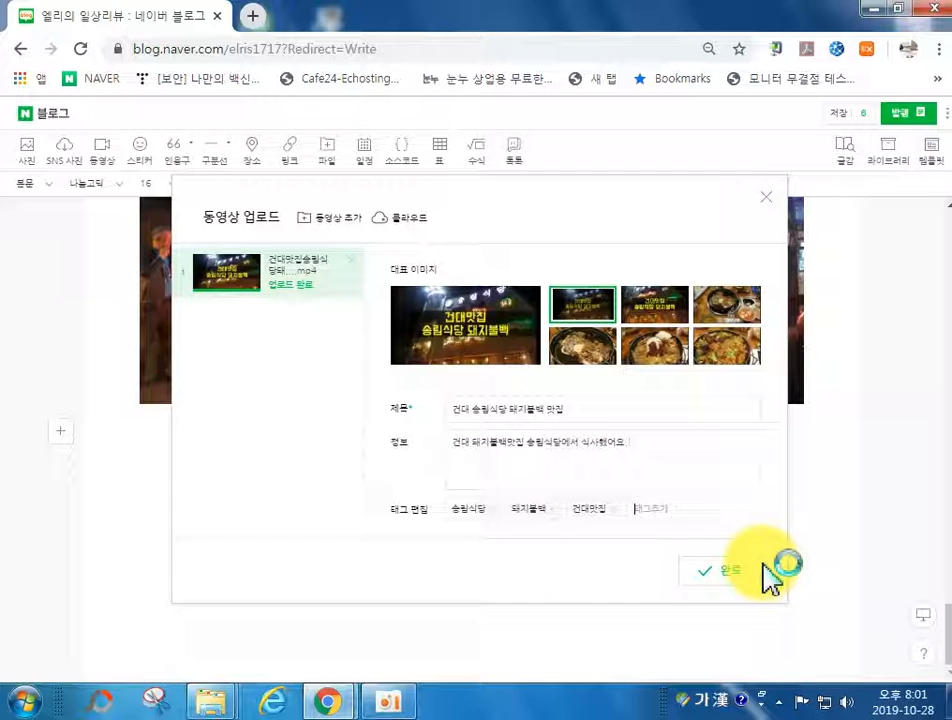
{"action": "type", "text": "건대송림식당"}
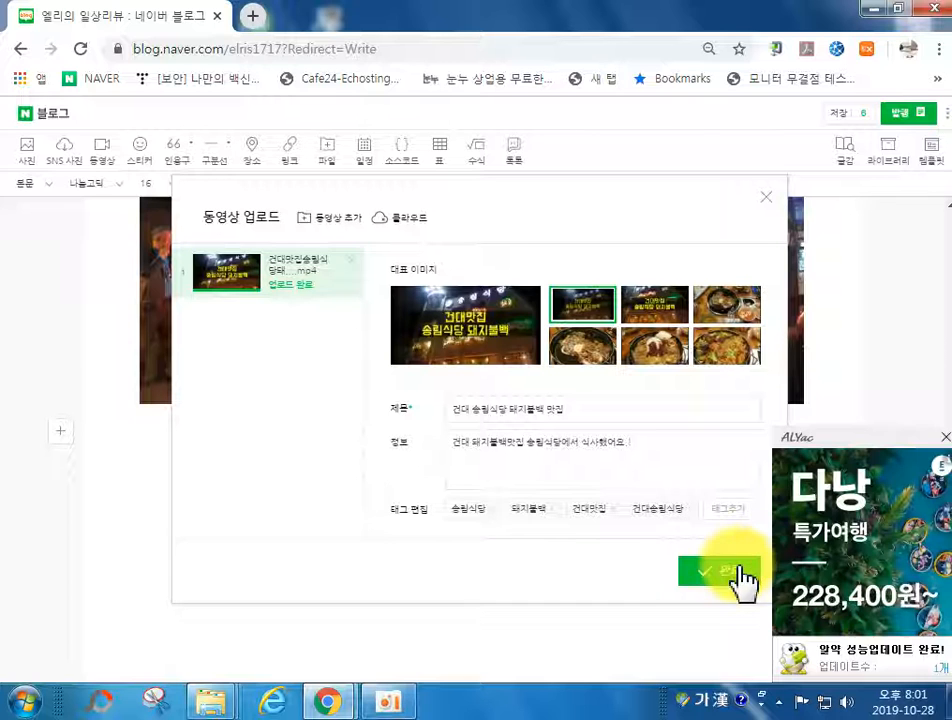
{"action": "left_click", "coordinate": [737, 574]}
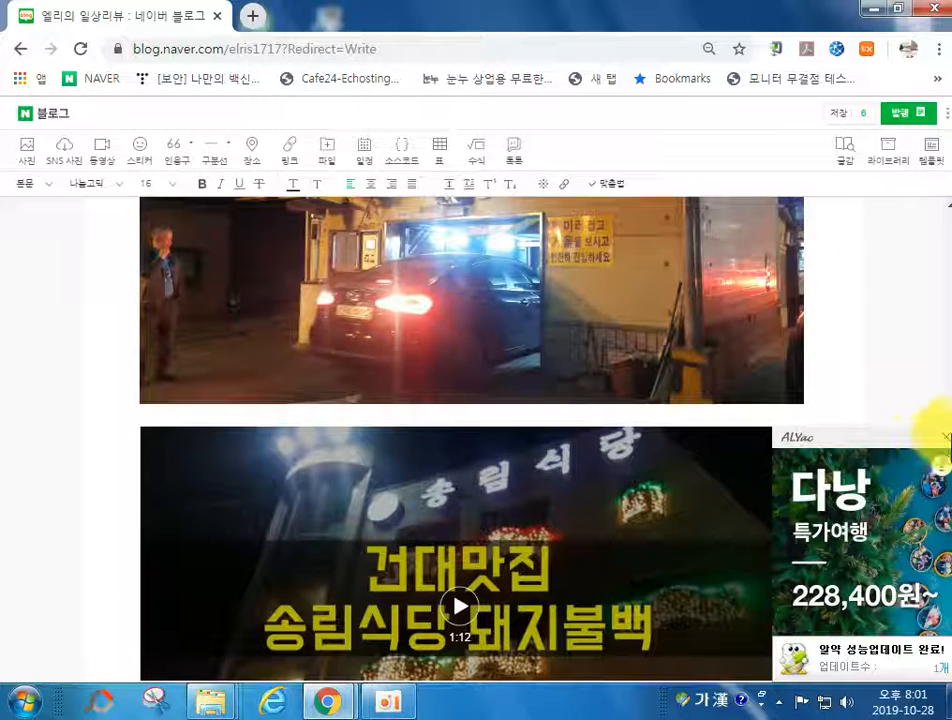
{"action": "left_click", "coordinate": [940, 438]}
Look through the whole draft, from the inserted video back to the title and first photos.
{"action": "scroll", "coordinate": [431, 574], "scroll_direction": "down", "scroll_amount": 2}
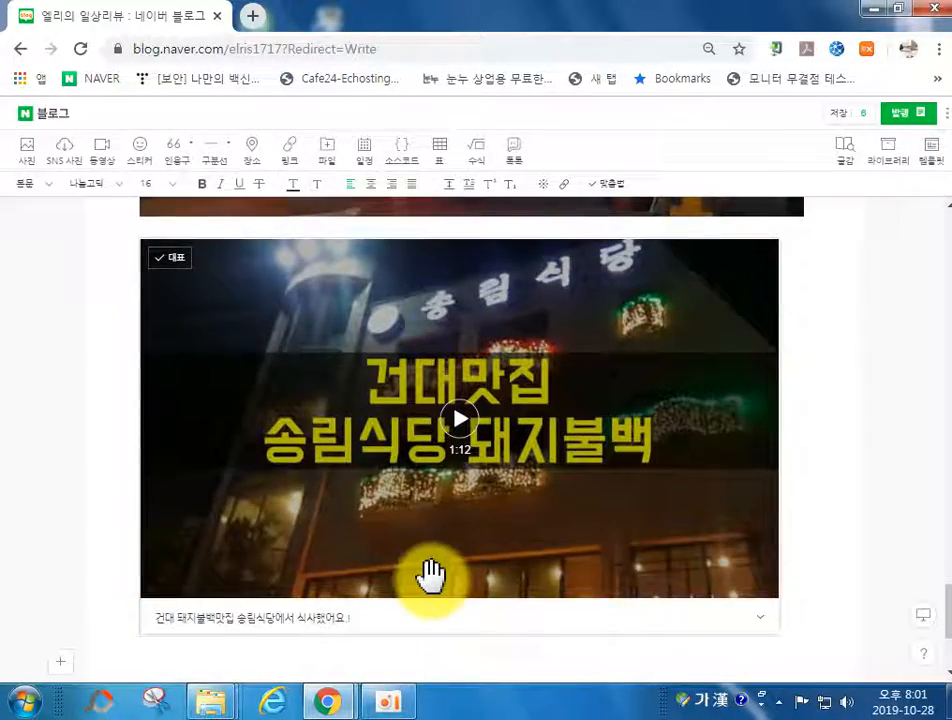
{"action": "scroll", "coordinate": [431, 574], "scroll_direction": "up", "scroll_amount": 1}
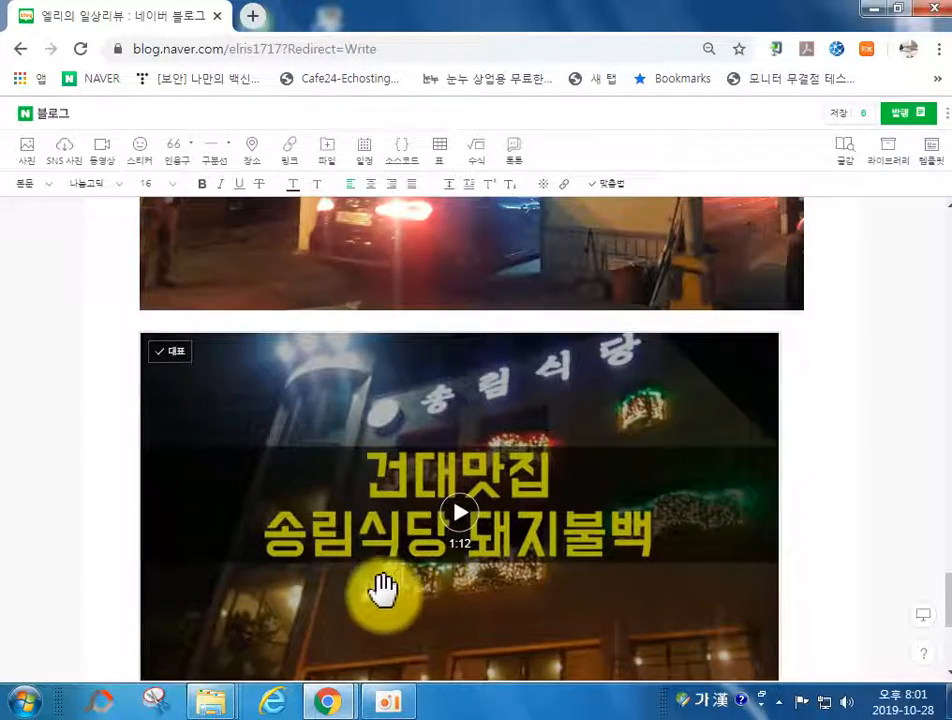
{"action": "scroll", "coordinate": [372, 574], "scroll_direction": "up", "scroll_amount": 9}
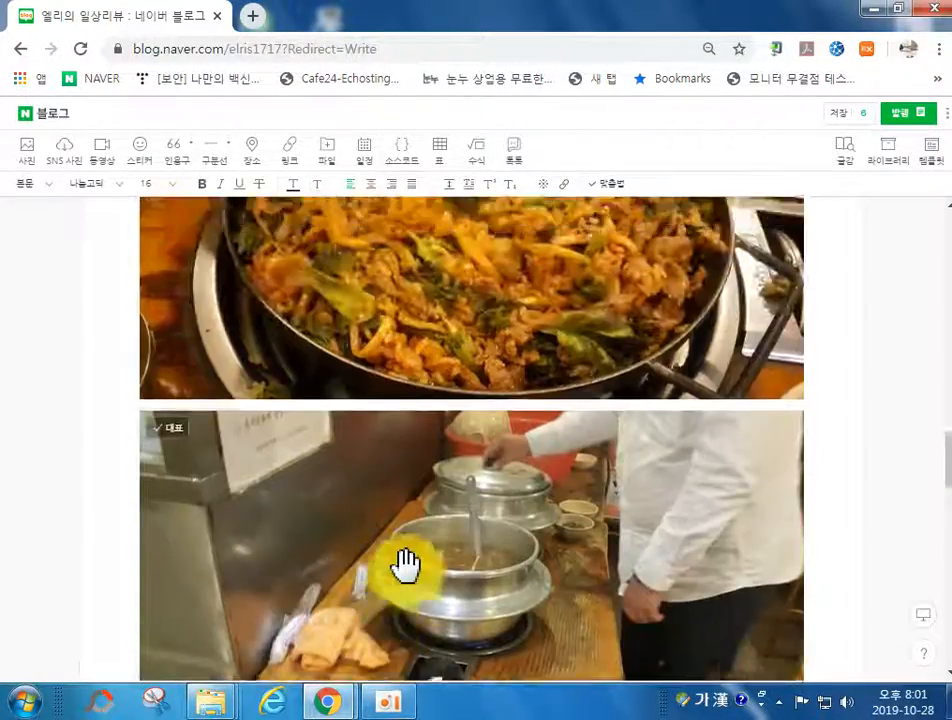
{"action": "scroll", "coordinate": [405, 565], "scroll_direction": "down", "scroll_amount": 10}
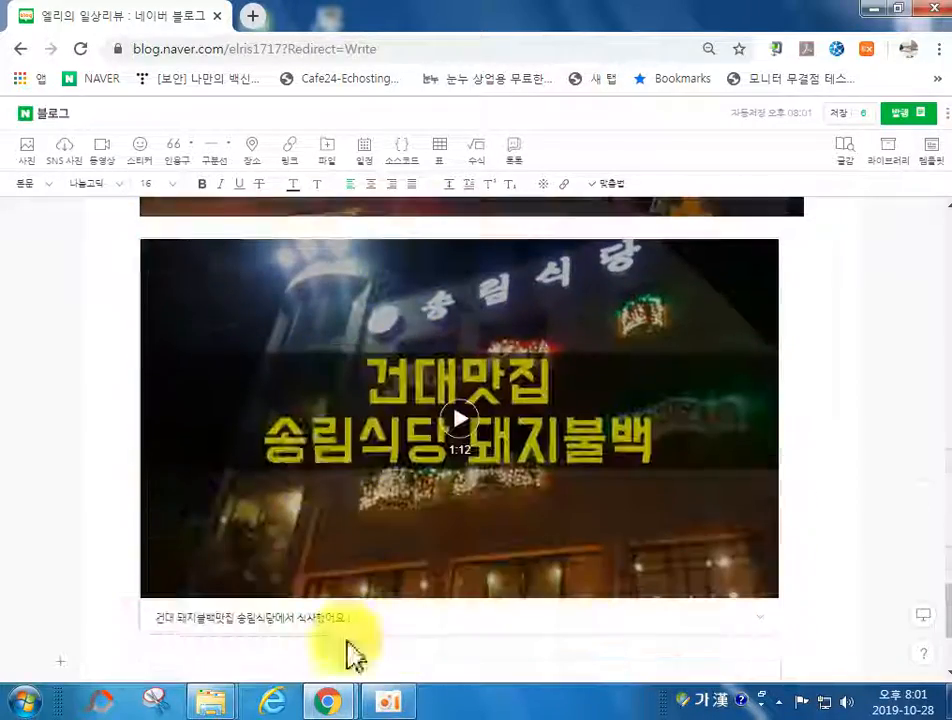
{"action": "scroll", "coordinate": [390, 588], "scroll_direction": "up", "scroll_amount": 5}
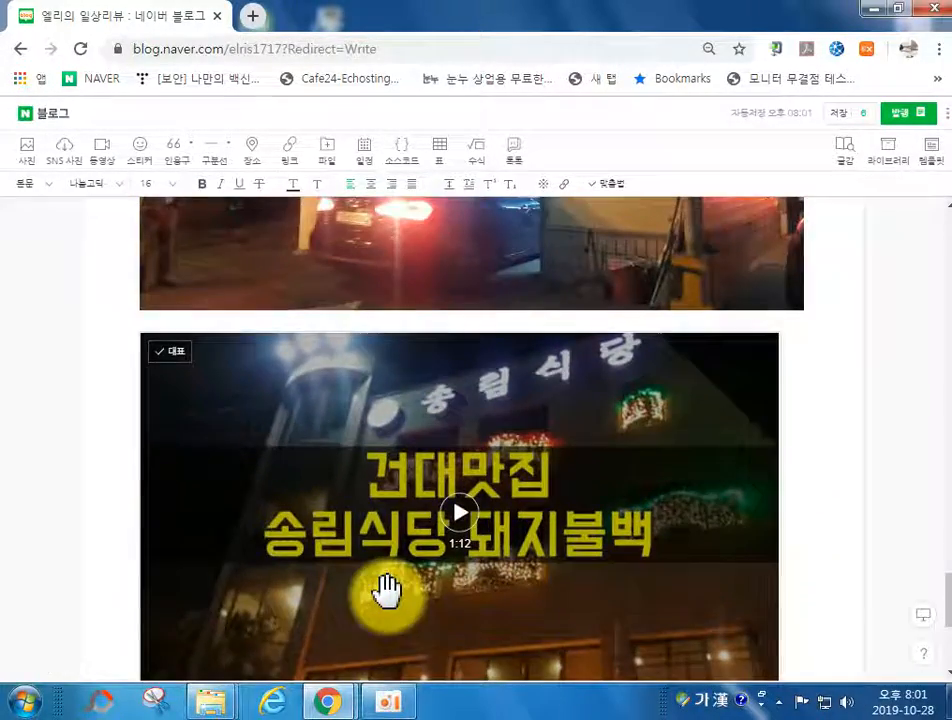
{"action": "scroll", "coordinate": [403, 582], "scroll_direction": "up", "scroll_amount": 10}
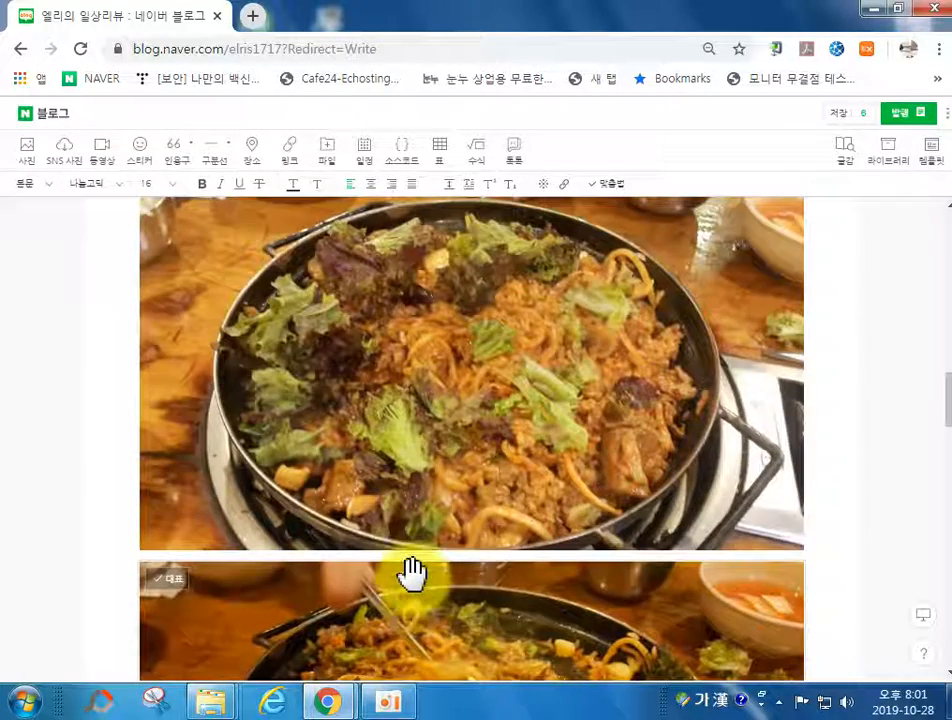
{"action": "scroll", "coordinate": [450, 553], "scroll_direction": "up", "scroll_amount": 8}
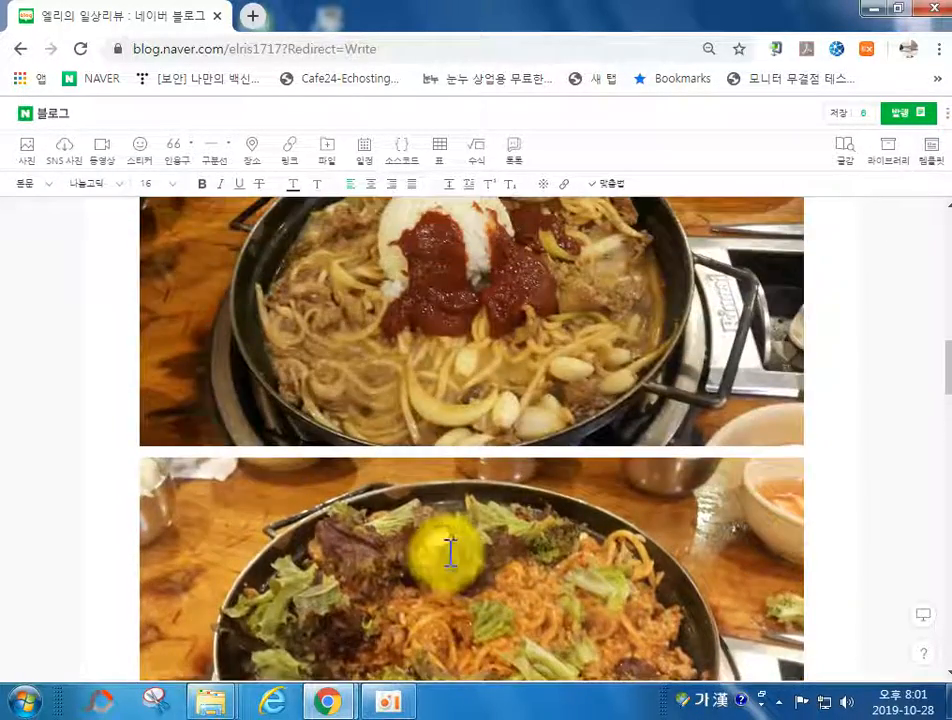
{"action": "scroll", "coordinate": [445, 548], "scroll_direction": "up", "scroll_amount": 6}
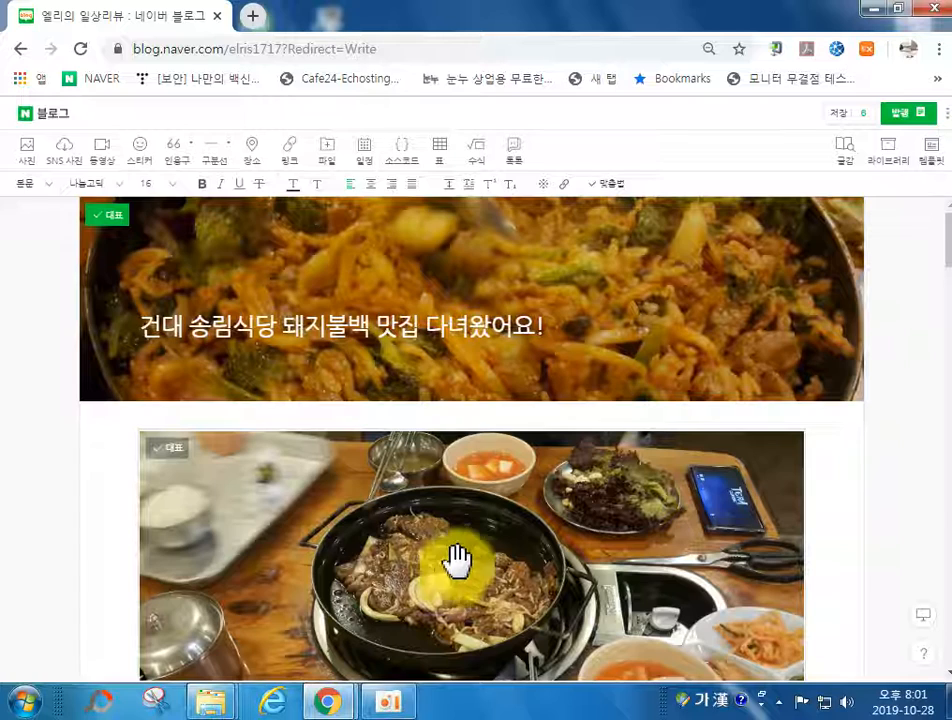
{"action": "scroll", "coordinate": [450, 545], "scroll_direction": "down", "scroll_amount": 3}
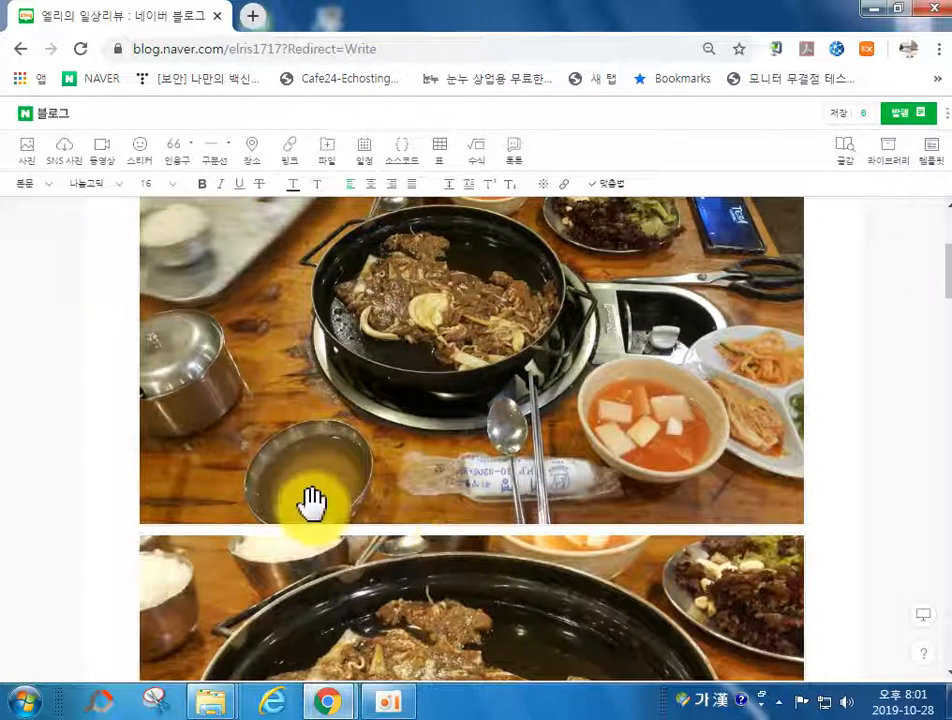
{"action": "scroll", "coordinate": [205, 436], "scroll_direction": "up", "scroll_amount": 1}
{"action": "scroll", "coordinate": [196, 420], "scroll_direction": "up", "scroll_amount": 3}
{"action": "scroll", "coordinate": [467, 393], "scroll_direction": "down", "scroll_amount": 3}
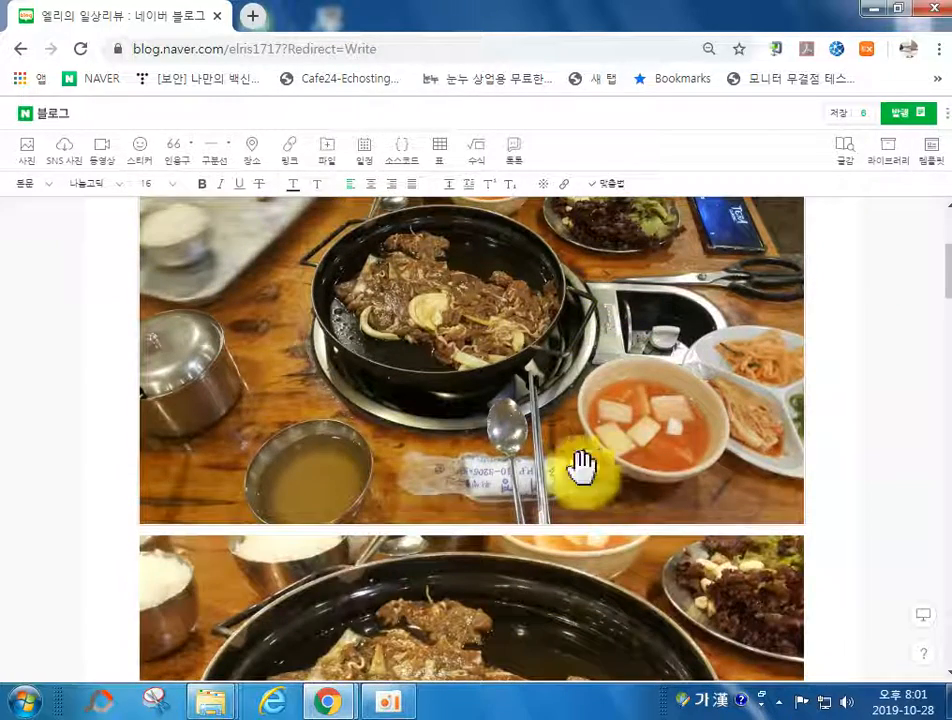
Open the first food photo in the photo editor and crop it freely, closer around the pan.
{"action": "left_click", "coordinate": [243, 400]}
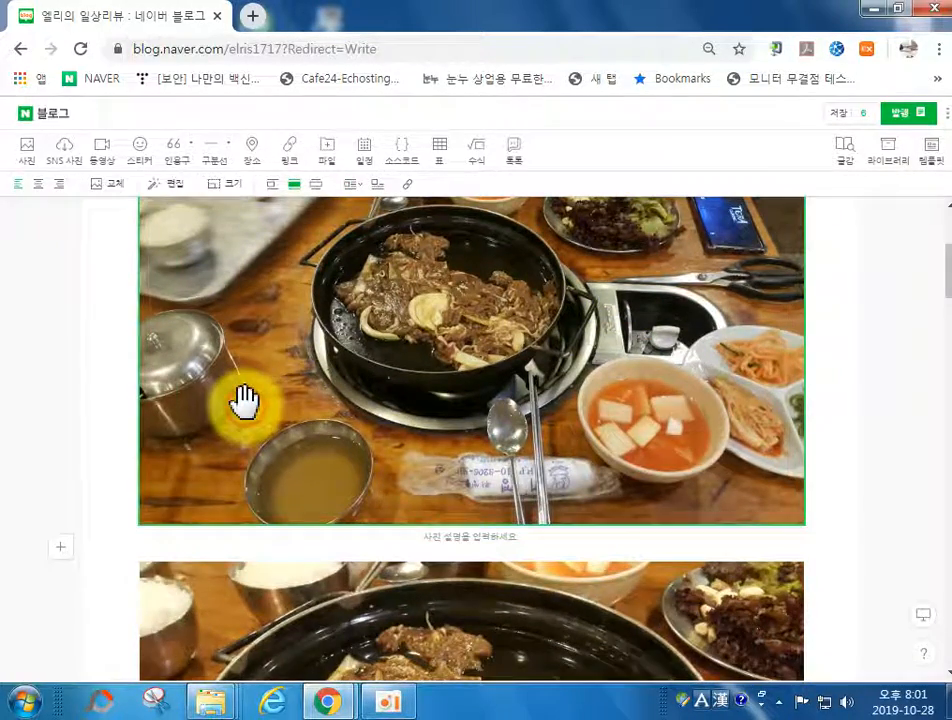
{"action": "double_click", "coordinate": [243, 400]}
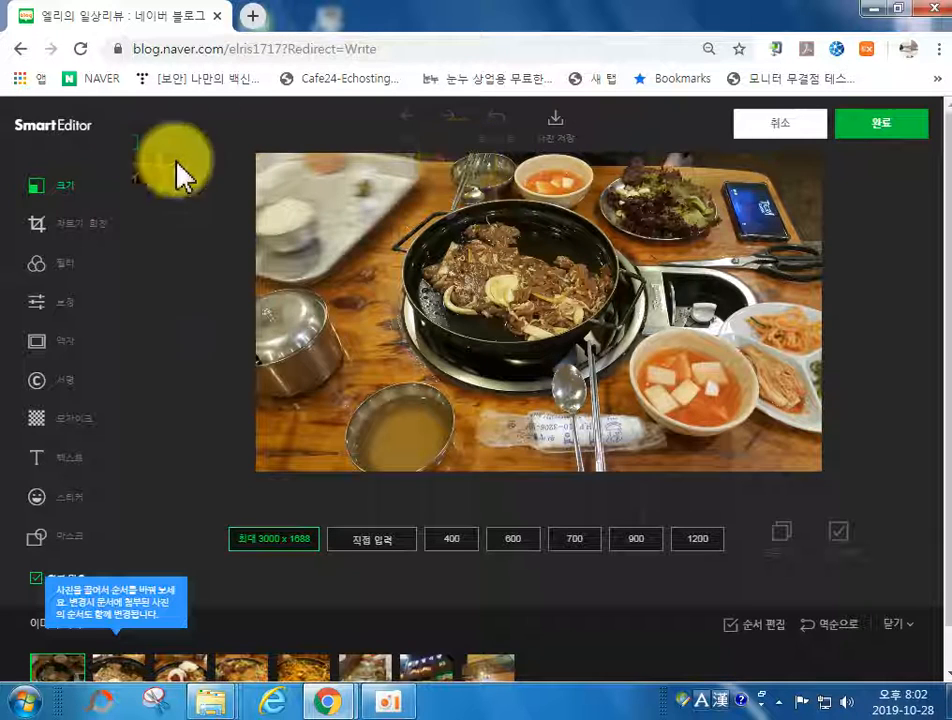
{"action": "left_click", "coordinate": [82, 234]}
{"action": "left_click_drag", "start_coordinate": [332, 451], "coordinate": [373, 433]}
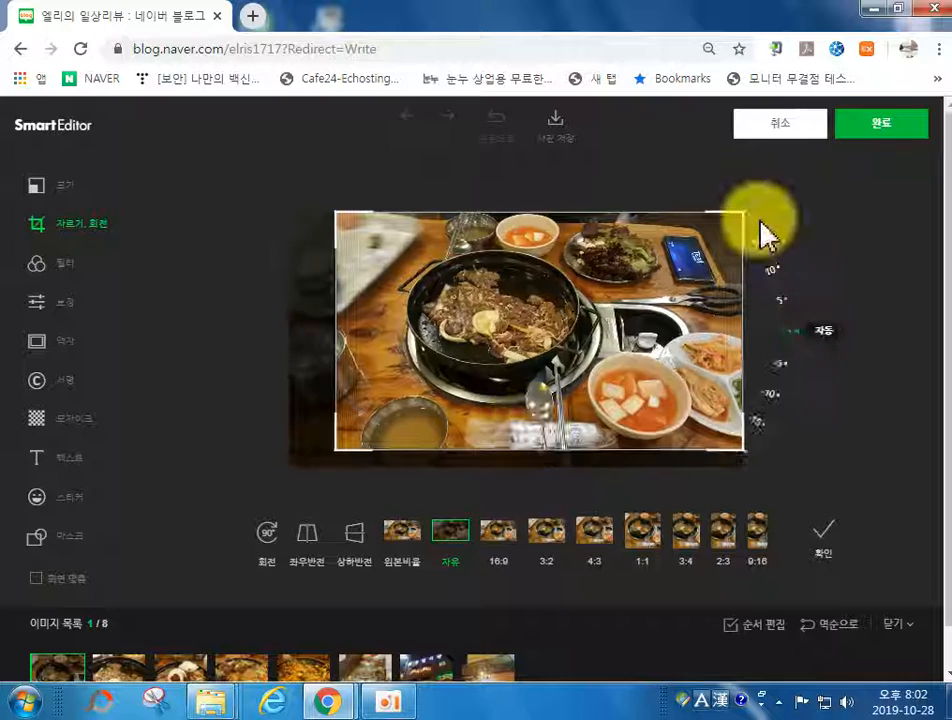
{"action": "left_click_drag", "start_coordinate": [742, 208], "coordinate": [708, 207]}
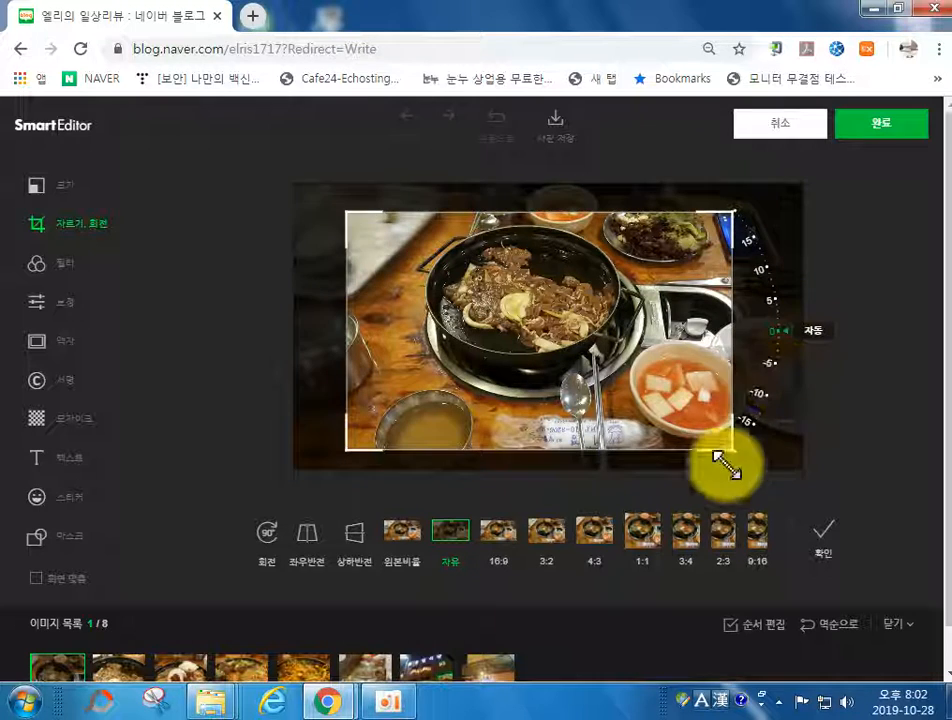
{"action": "mouse_move", "coordinate": [730, 452]}
{"action": "left_mouse_down"}
{"action": "mouse_move", "coordinate": [722, 442]}
{"action": "mouse_move", "coordinate": [724, 450]}
{"action": "left_mouse_up"}
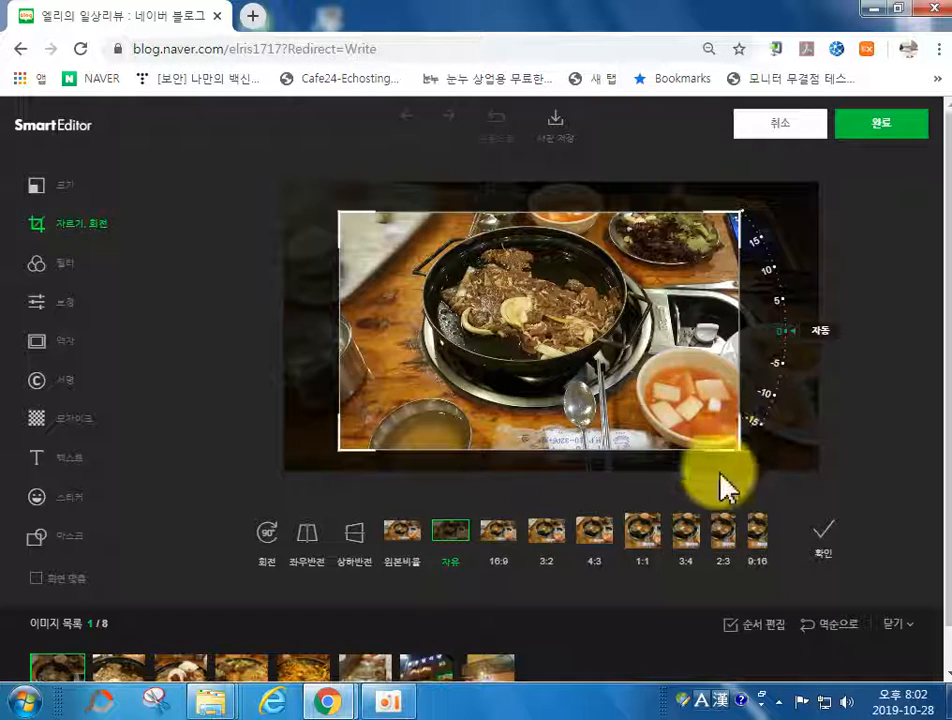
{"action": "left_click", "coordinate": [822, 548]}
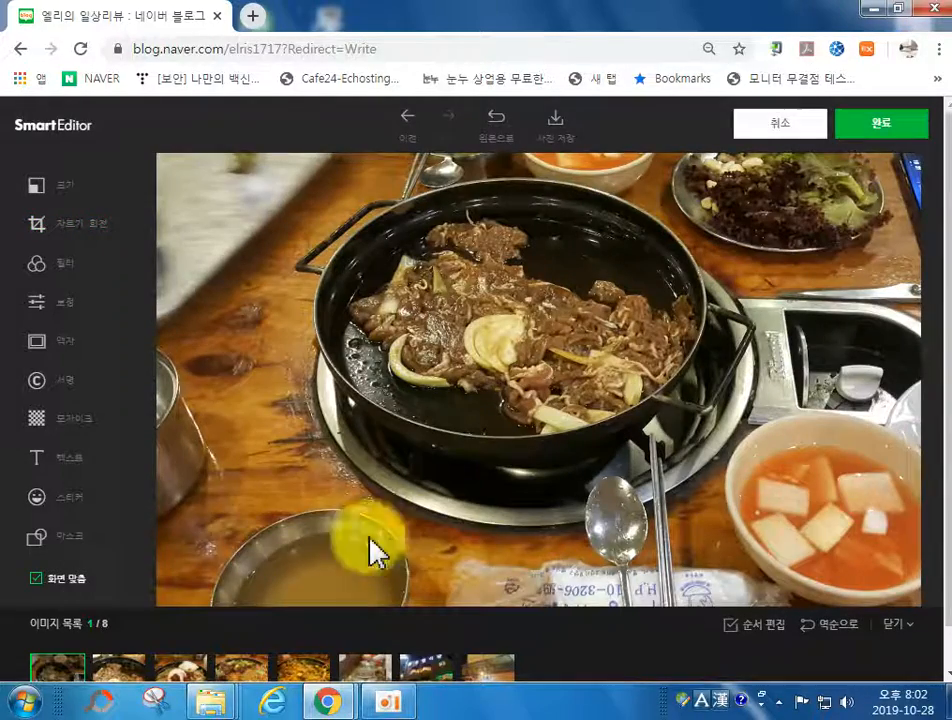
Crop the fourth photo, the pan topped with lettuce, to a 1:1 square.
{"action": "scroll", "coordinate": [190, 572], "scroll_direction": "down", "scroll_amount": 1}
{"action": "left_click", "coordinate": [119, 637]}
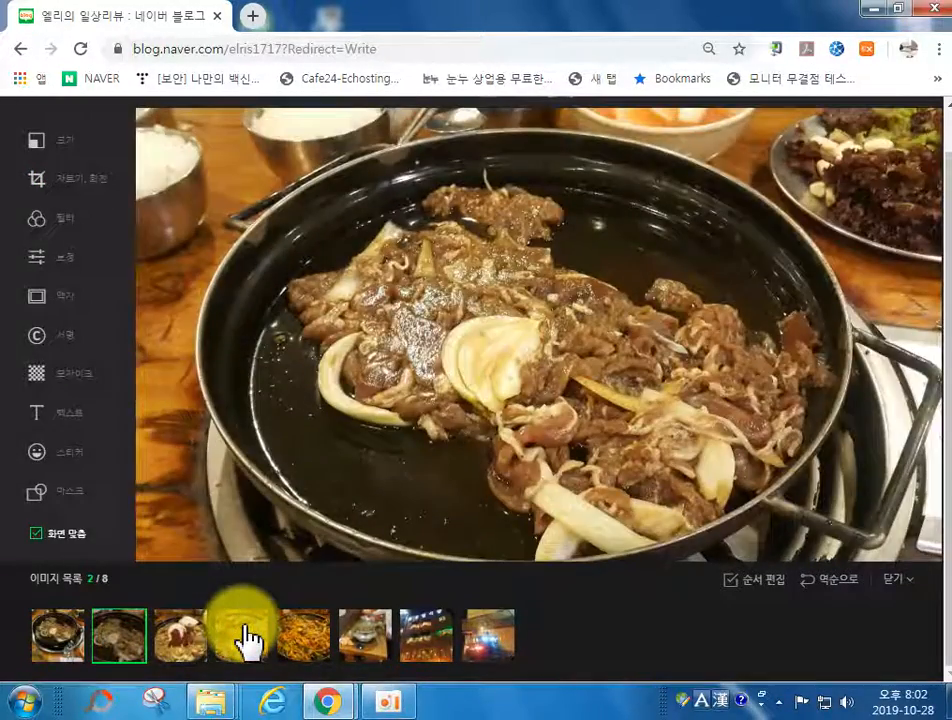
{"action": "left_click", "coordinate": [245, 632]}
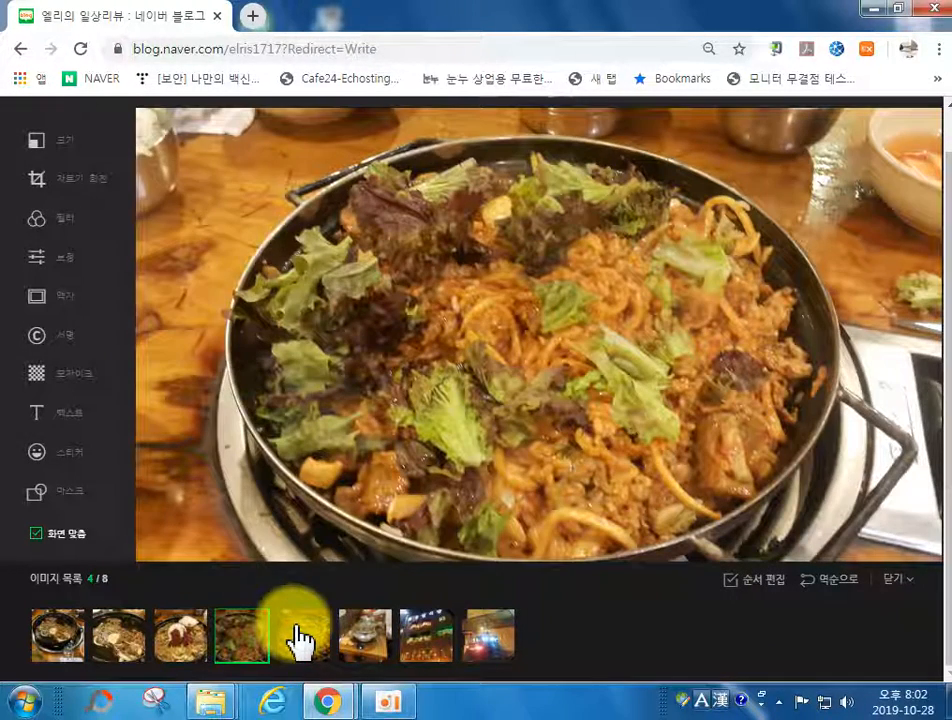
{"action": "left_click", "coordinate": [42, 535]}
{"action": "left_click", "coordinate": [42, 535]}
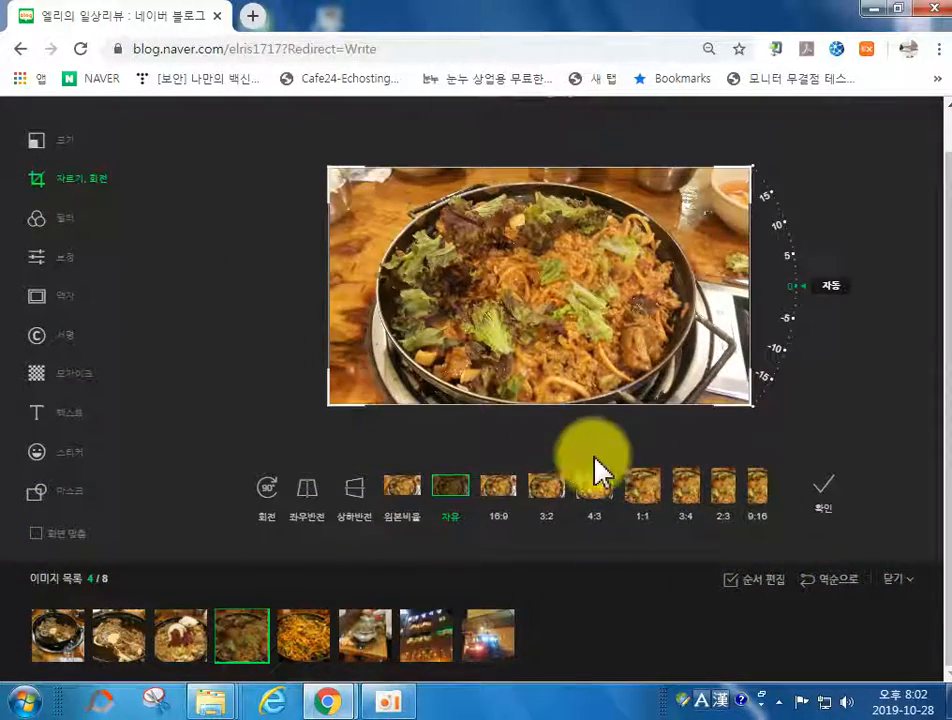
{"action": "left_click", "coordinate": [642, 505]}
{"action": "mouse_move", "coordinate": [583, 380]}
{"action": "left_mouse_down"}
{"action": "mouse_move", "coordinate": [570, 361]}
{"action": "mouse_move", "coordinate": [578, 378]}
{"action": "left_mouse_up"}
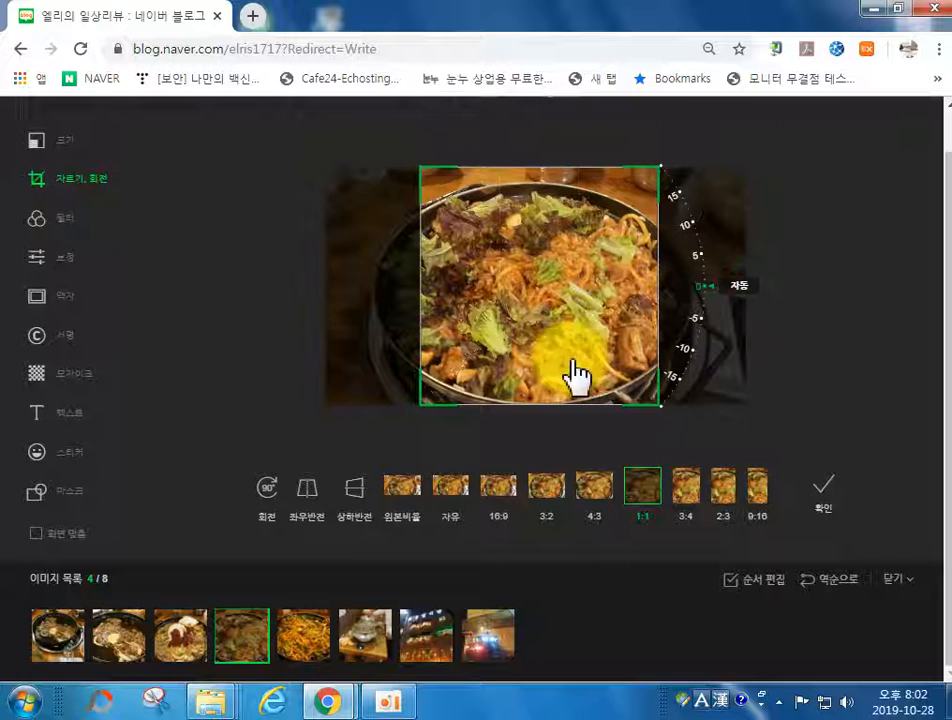
{"action": "left_click", "coordinate": [822, 510]}
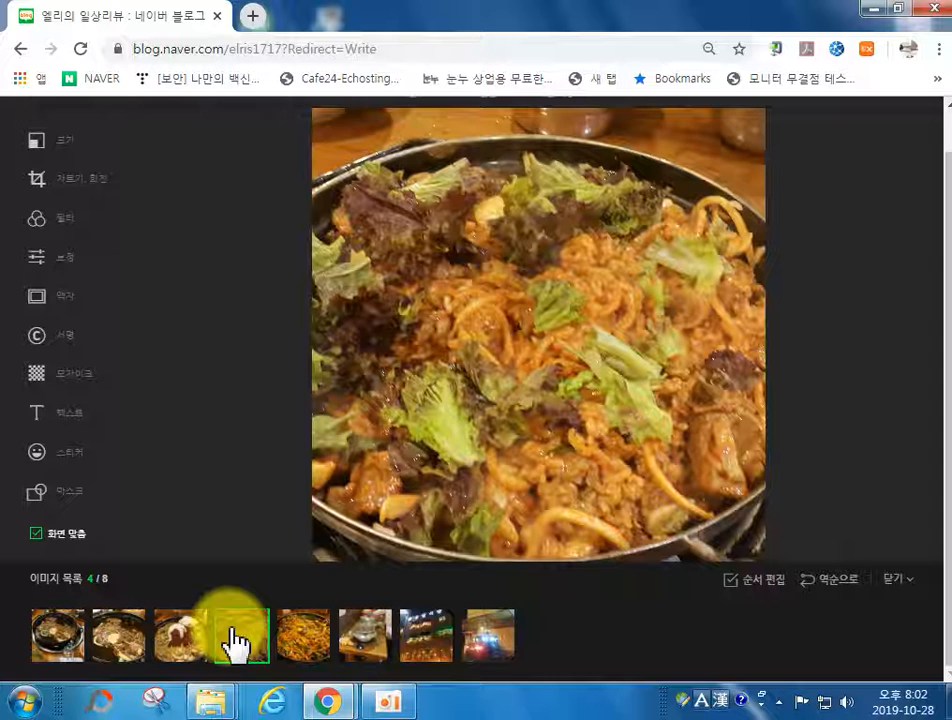
Open a new Chrome window and go to the Naver home page.
{"action": "right_click", "coordinate": [318, 703]}
{"action": "left_click", "coordinate": [272, 608]}
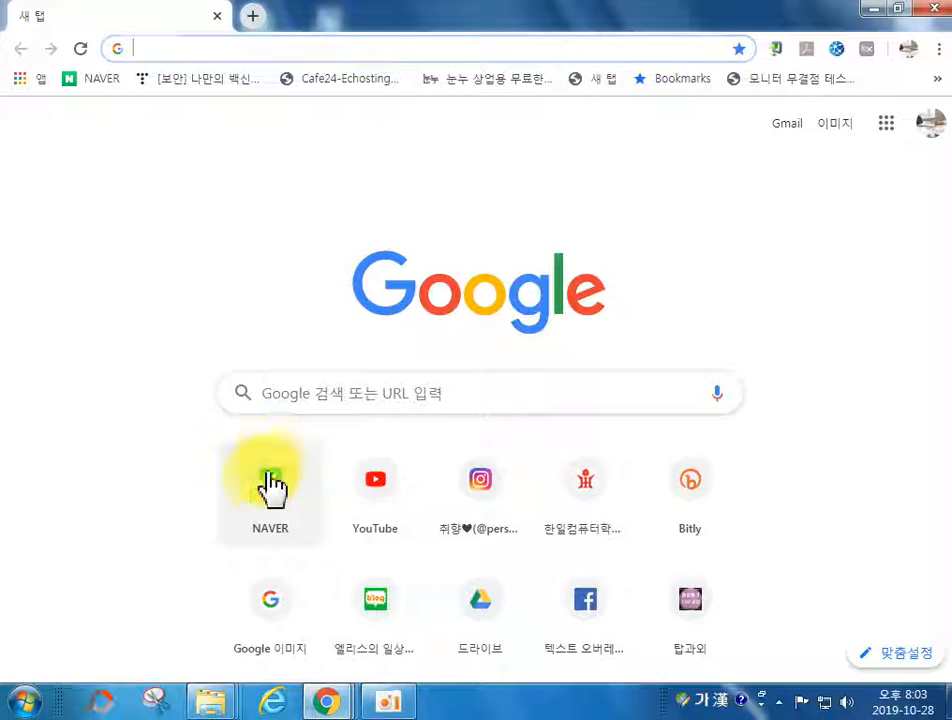
{"action": "left_click", "coordinate": [266, 488]}
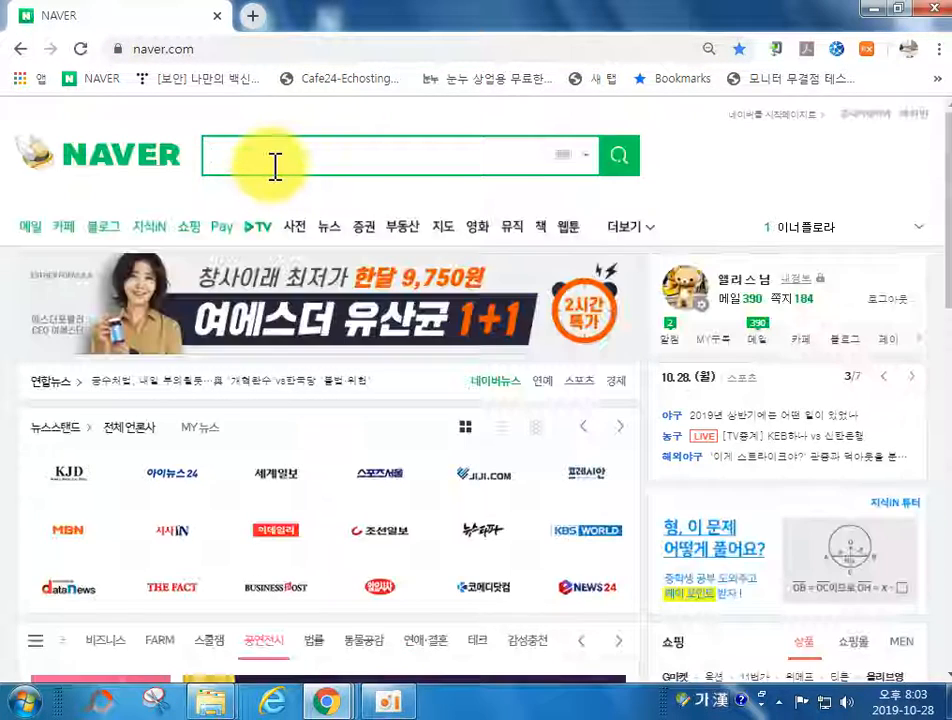
Search Naver for 송림식당 and examine the thumbnail photos of the first page of blog results.
{"action": "type", "text": "송림식당"}
{"action": "key", "text": "Return"}
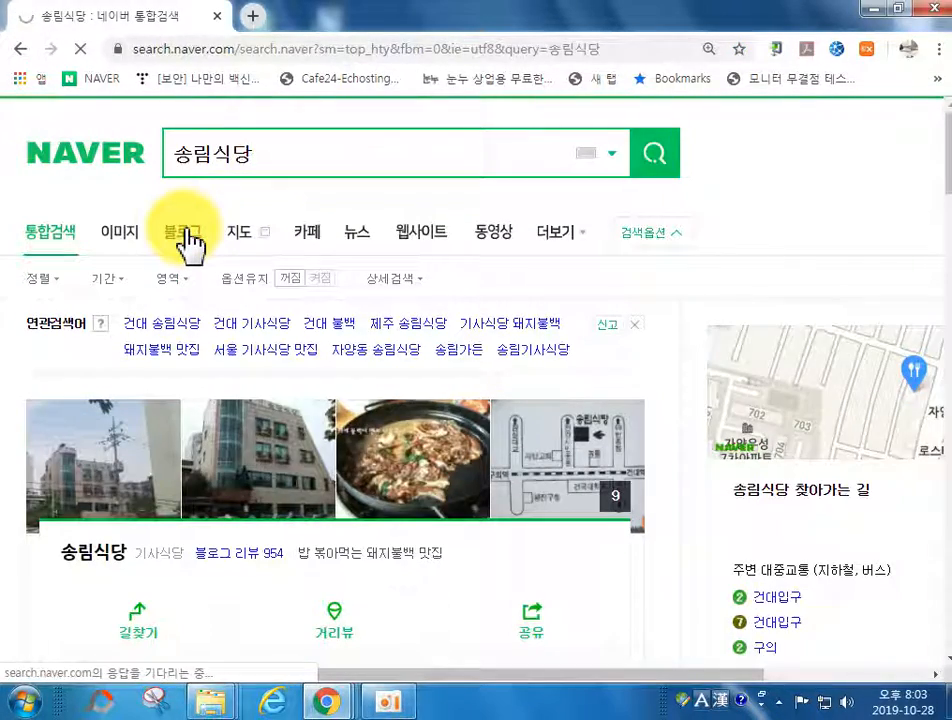
{"action": "scroll", "coordinate": [238, 335], "scroll_direction": "down", "scroll_amount": 1}
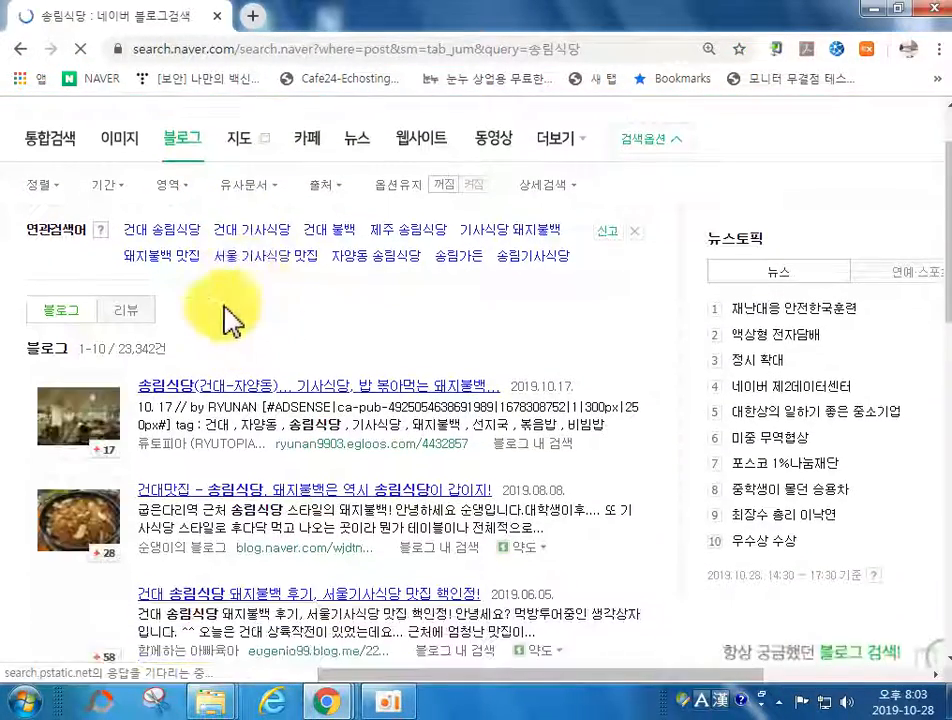
{"action": "mouse_move", "coordinate": [117, 397]}
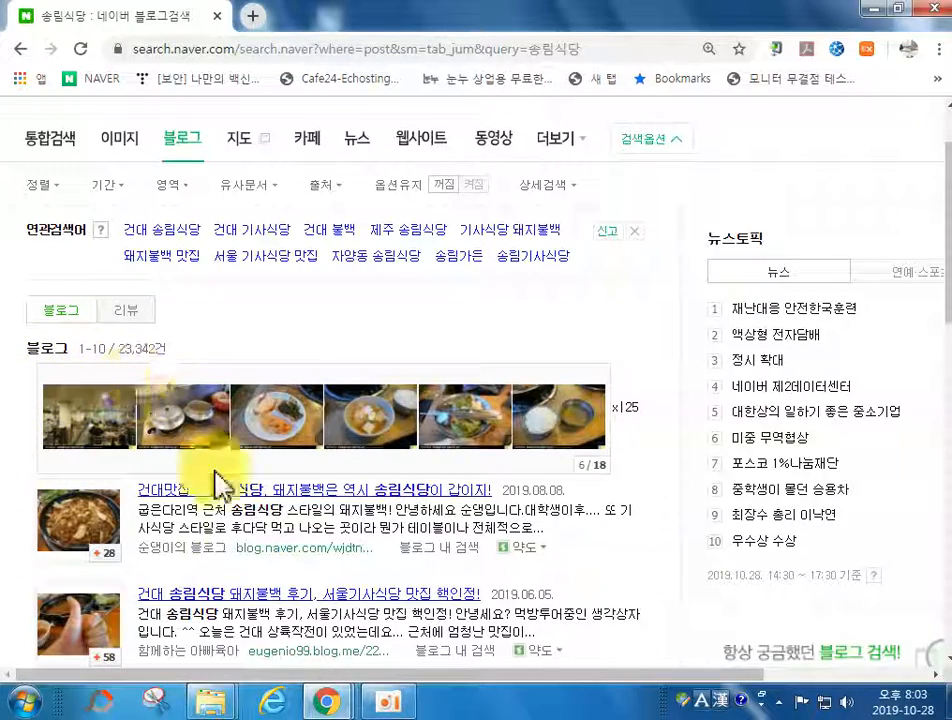
{"action": "scroll", "coordinate": [325, 488], "scroll_direction": "down", "scroll_amount": 3}
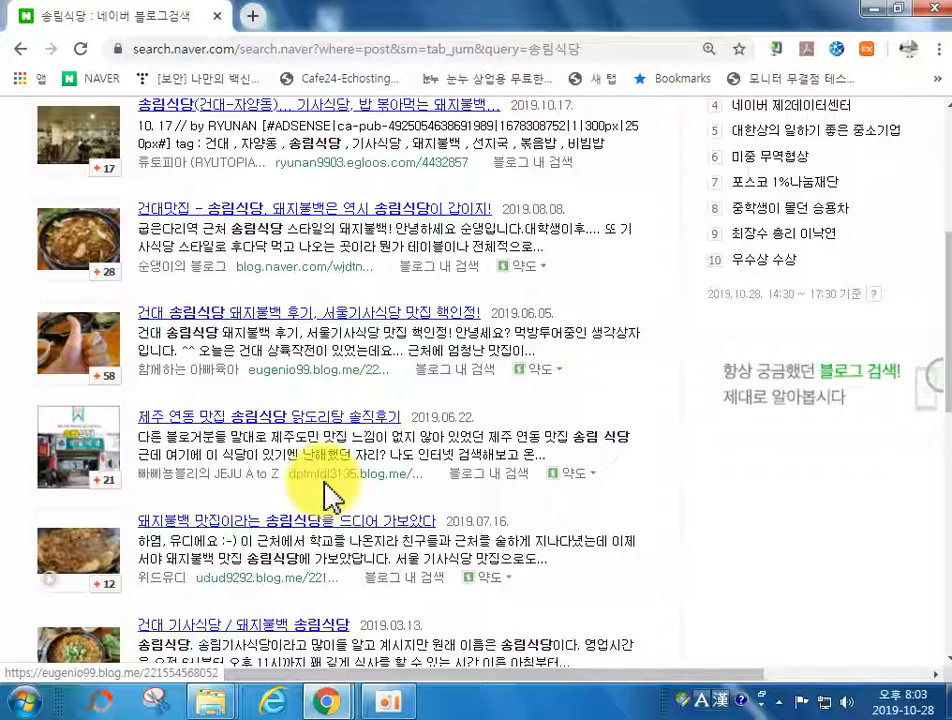
{"action": "scroll", "coordinate": [300, 490], "scroll_direction": "up", "scroll_amount": 1}
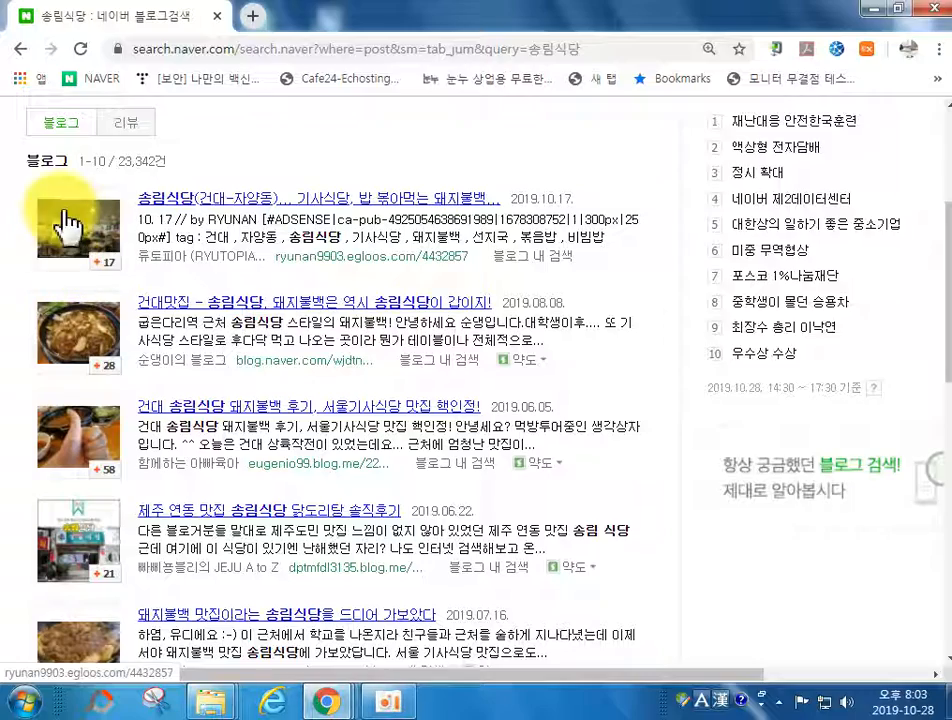
{"action": "scroll", "coordinate": [187, 442], "scroll_direction": "down", "scroll_amount": 1}
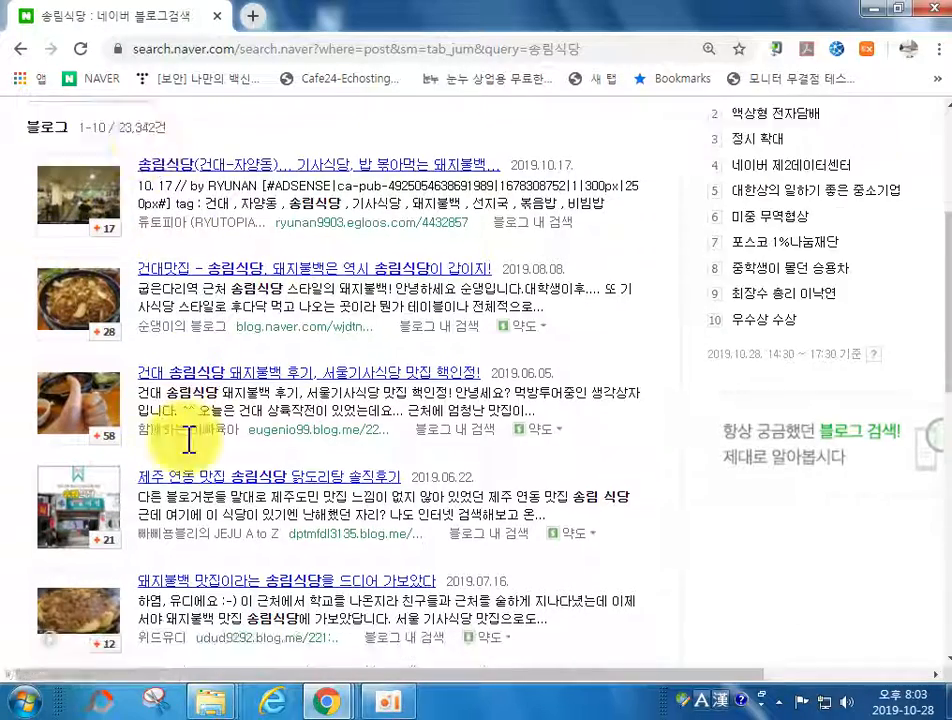
{"action": "scroll", "coordinate": [120, 440], "scroll_direction": "down", "scroll_amount": 5}
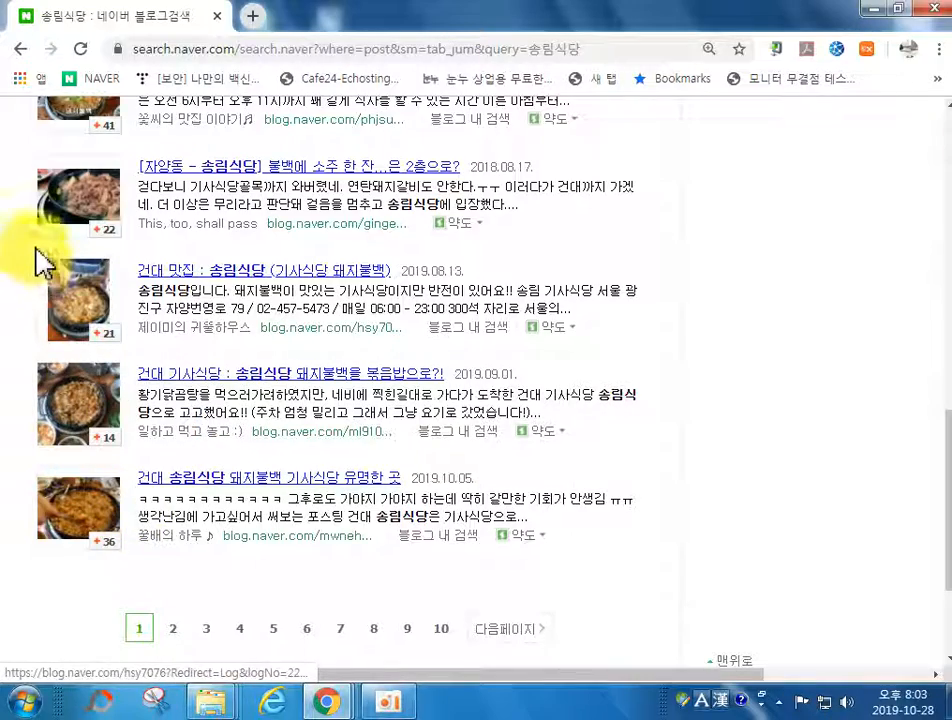
{"action": "scroll", "coordinate": [130, 450], "scroll_direction": "down", "scroll_amount": 1}
Go to the second page of blog results and examine the thumbnails of the posts listed there.
{"action": "left_click", "coordinate": [172, 534]}
{"action": "scroll", "coordinate": [160, 530], "scroll_direction": "down", "scroll_amount": 1}
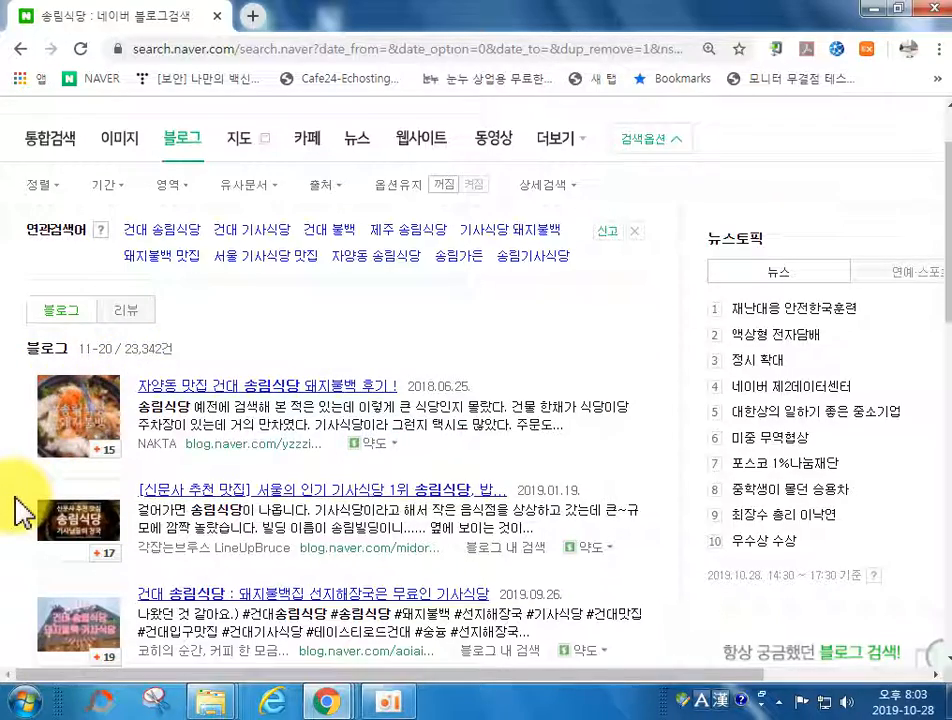
{"action": "scroll", "coordinate": [120, 505], "scroll_direction": "down", "scroll_amount": 4}
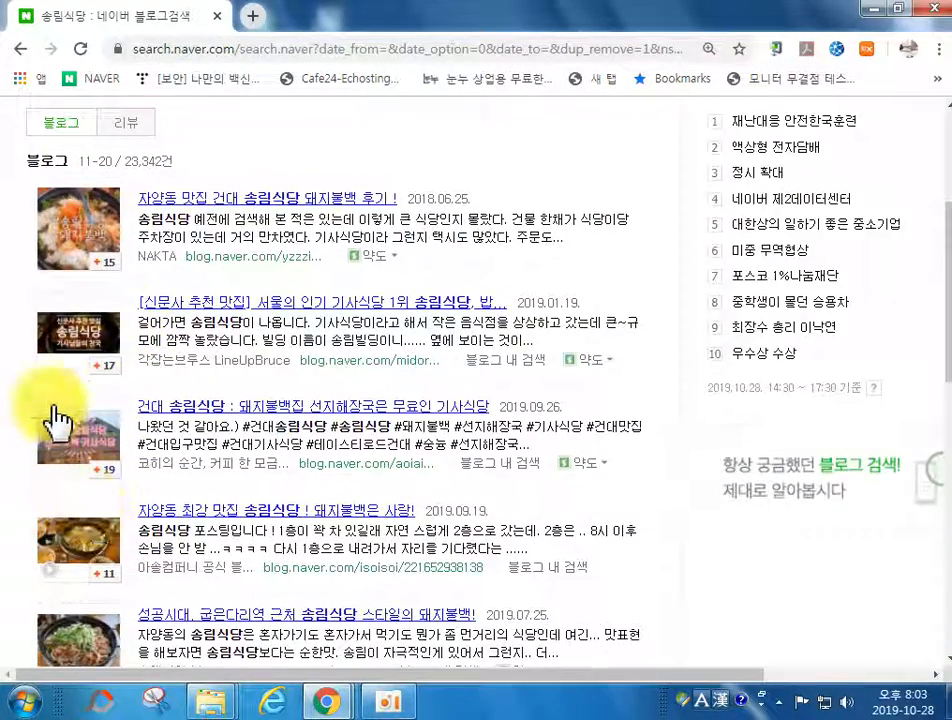
{"action": "scroll", "coordinate": [75, 478], "scroll_direction": "down", "scroll_amount": 4}
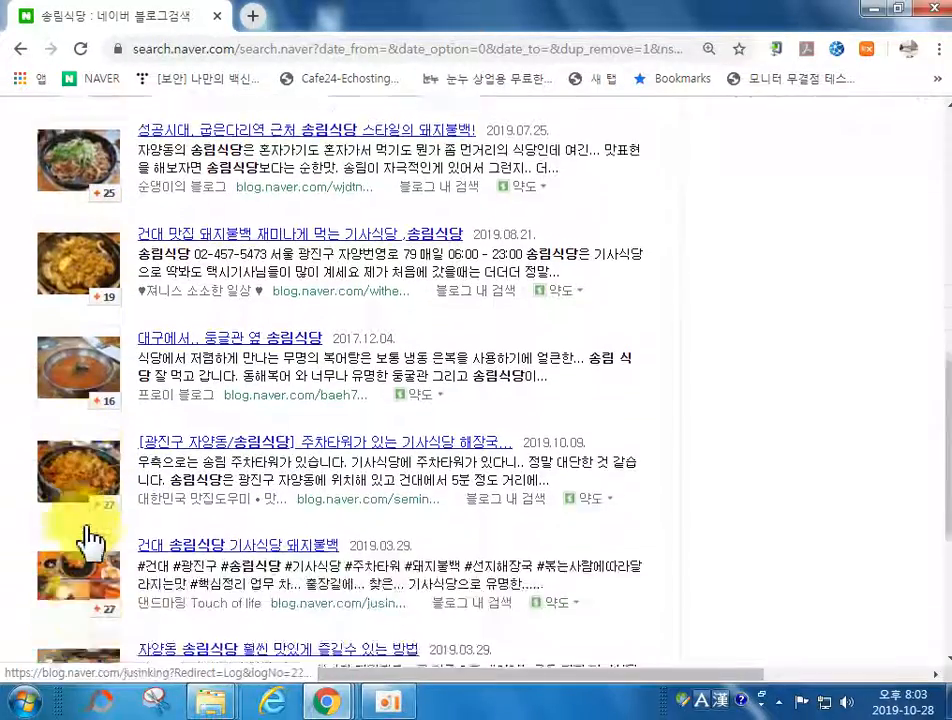
{"action": "scroll", "coordinate": [89, 538], "scroll_direction": "down", "scroll_amount": 2}
{"action": "scroll", "coordinate": [100, 500], "scroll_direction": "up", "scroll_amount": 5}
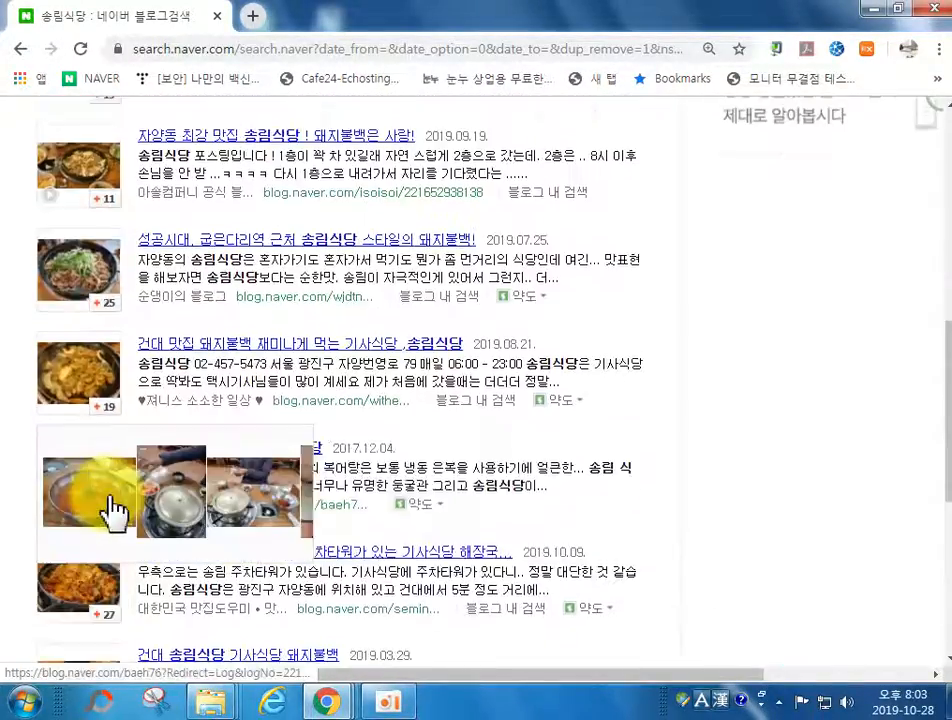
{"action": "scroll", "coordinate": [117, 460], "scroll_direction": "up", "scroll_amount": 4}
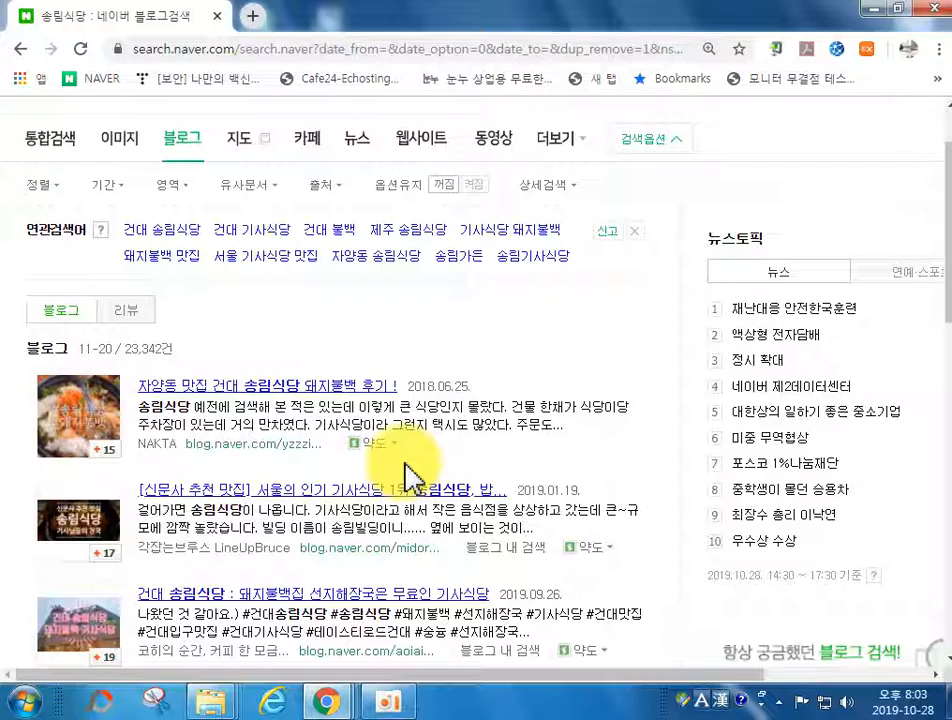
Switch back to the Chrome window with the blog draft's photo editor and its cropped fourth photo.
{"action": "mouse_move", "coordinate": [333, 712]}
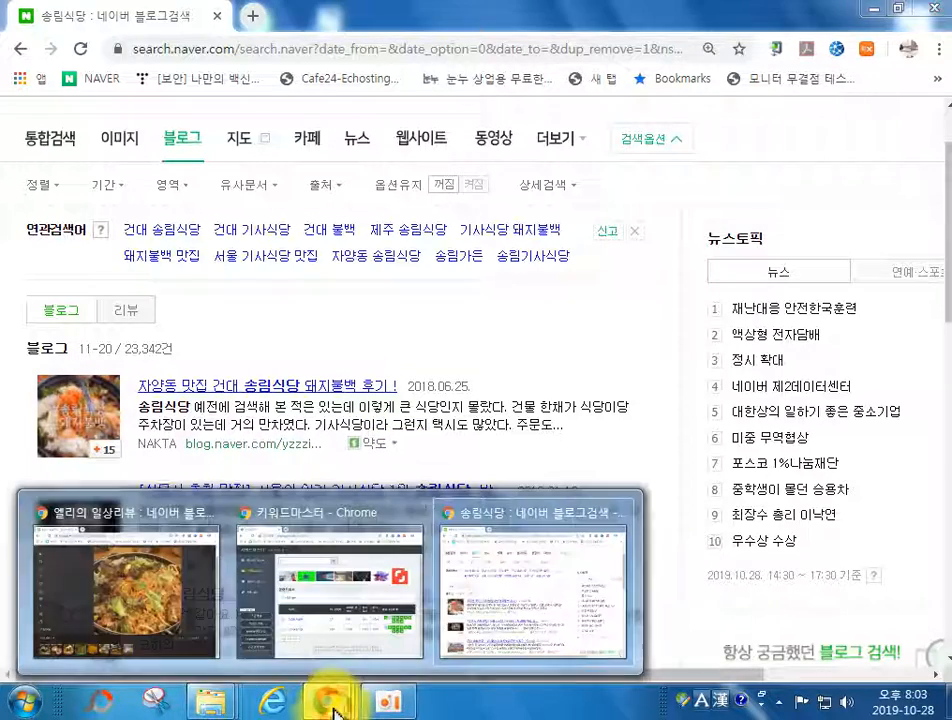
{"action": "left_click", "coordinate": [204, 620]}
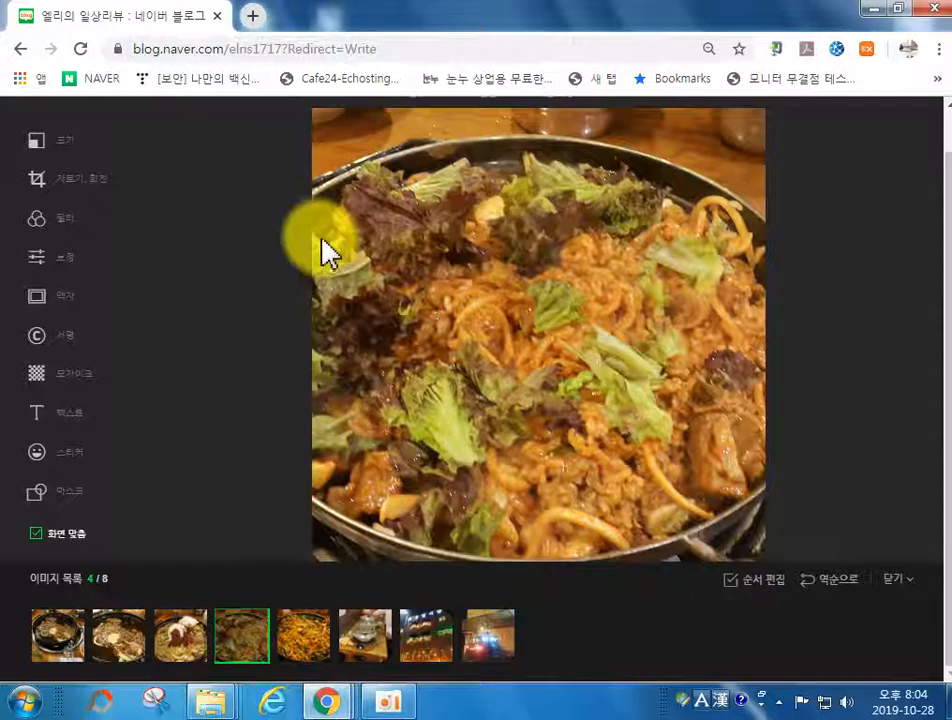
{"action": "scroll", "coordinate": [272, 253], "scroll_direction": "up", "scroll_amount": 1}
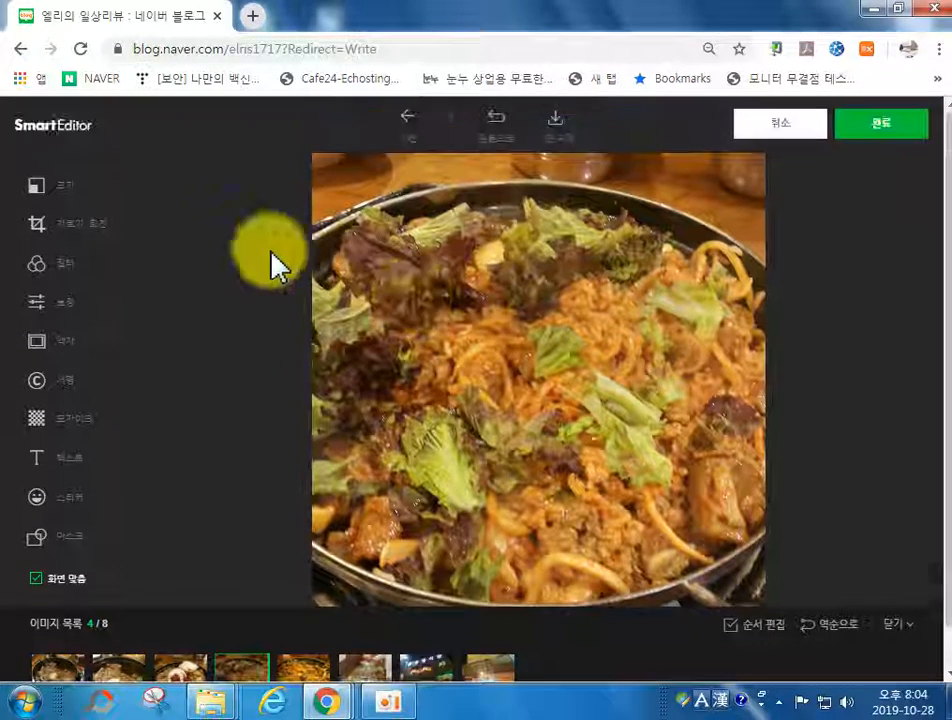
{"action": "scroll", "coordinate": [404, 361], "scroll_direction": "down", "scroll_amount": 1}
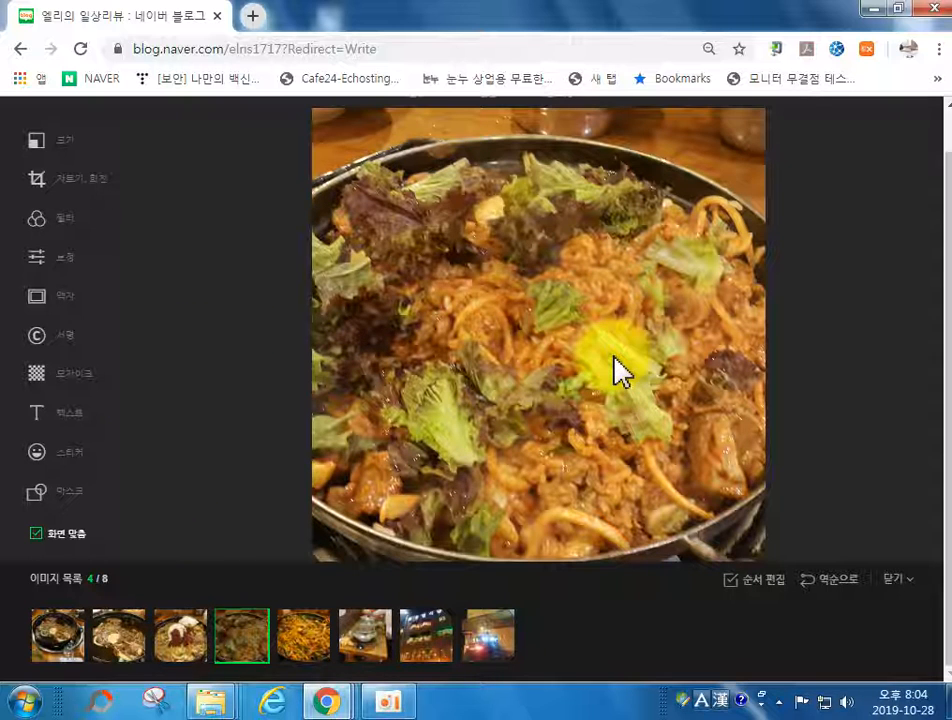
{"action": "scroll", "coordinate": [605, 366], "scroll_direction": "up", "scroll_amount": 1}
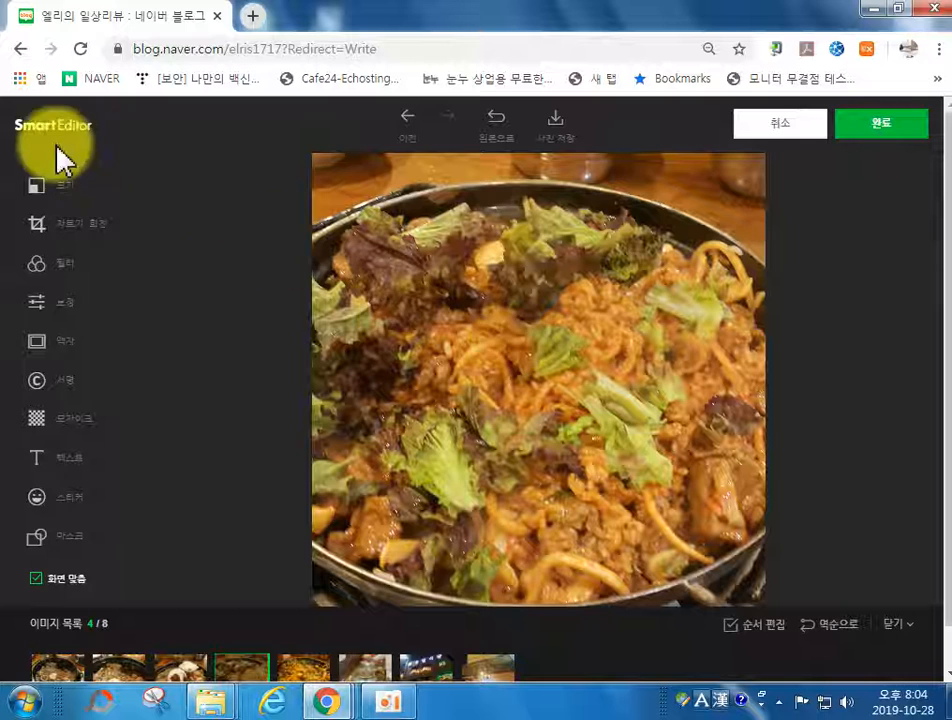
Resize the third photo to 900 px wide, keep it fitted to the screen, and apply the size to all photos.
{"action": "left_click", "coordinate": [40, 186]}
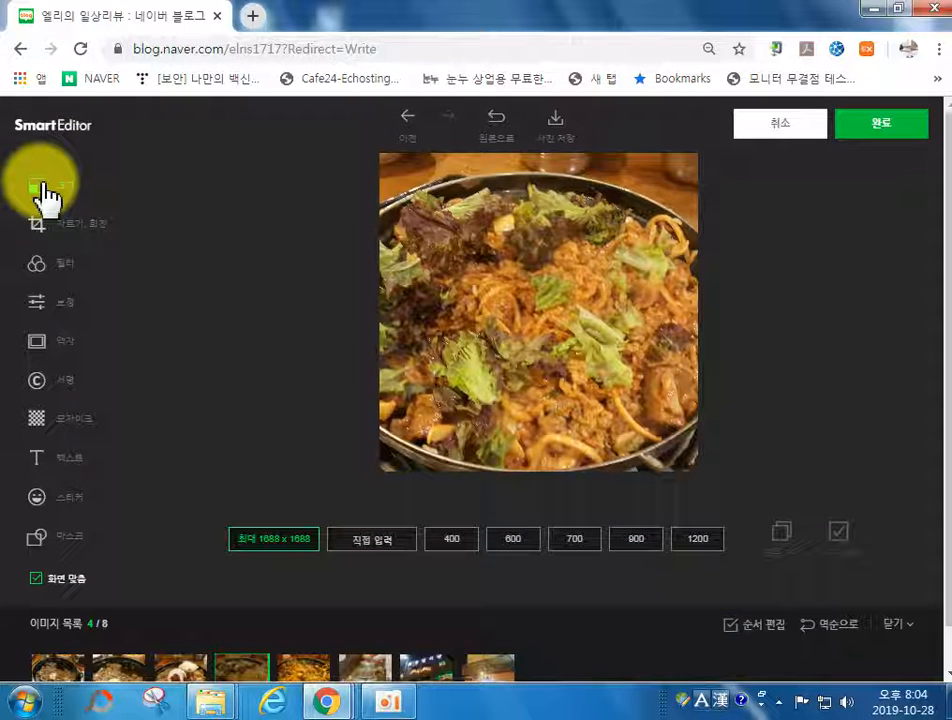
{"action": "left_click", "coordinate": [185, 672]}
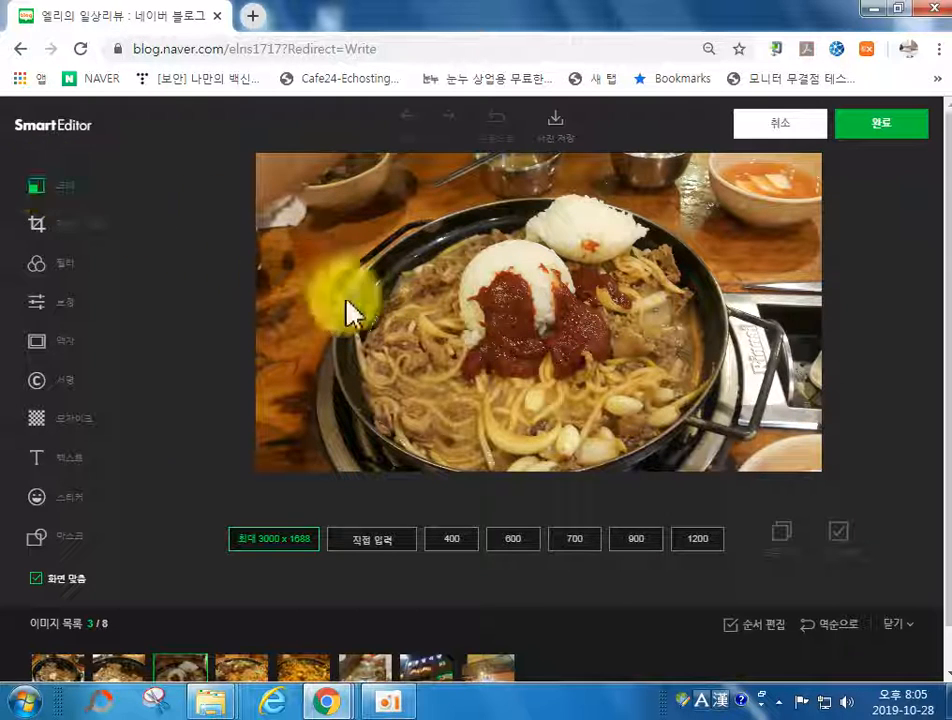
{"action": "left_click", "coordinate": [637, 546]}
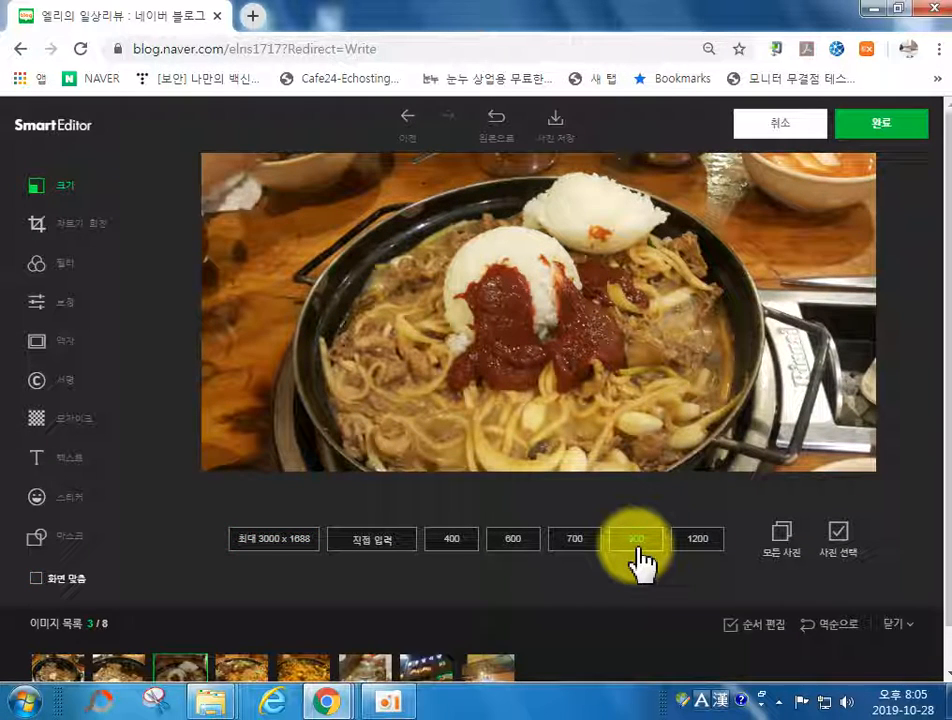
{"action": "left_click", "coordinate": [782, 540]}
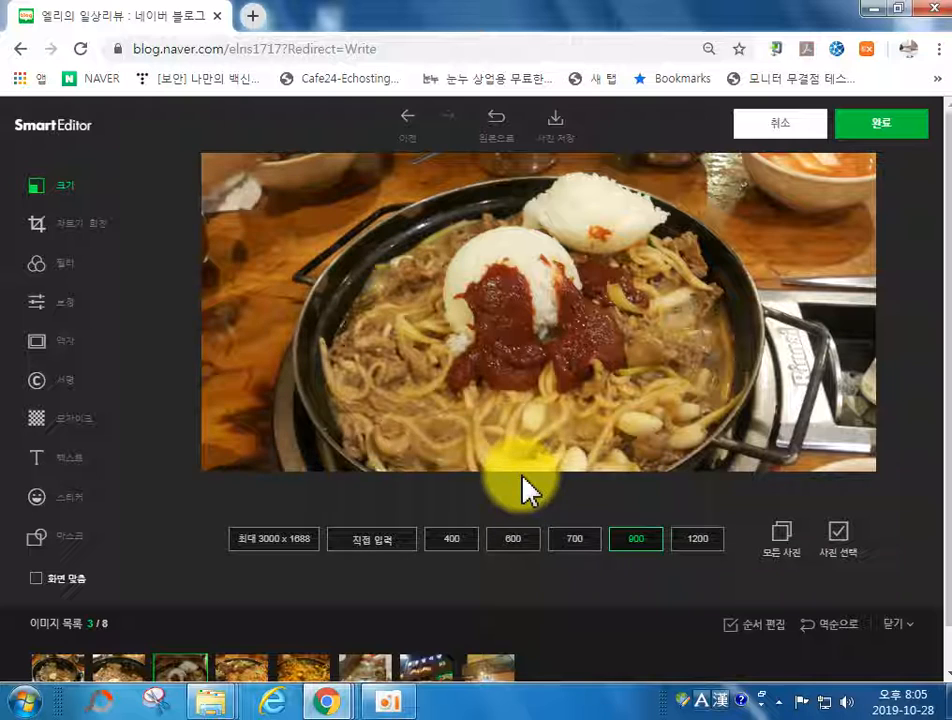
{"action": "left_click", "coordinate": [37, 582]}
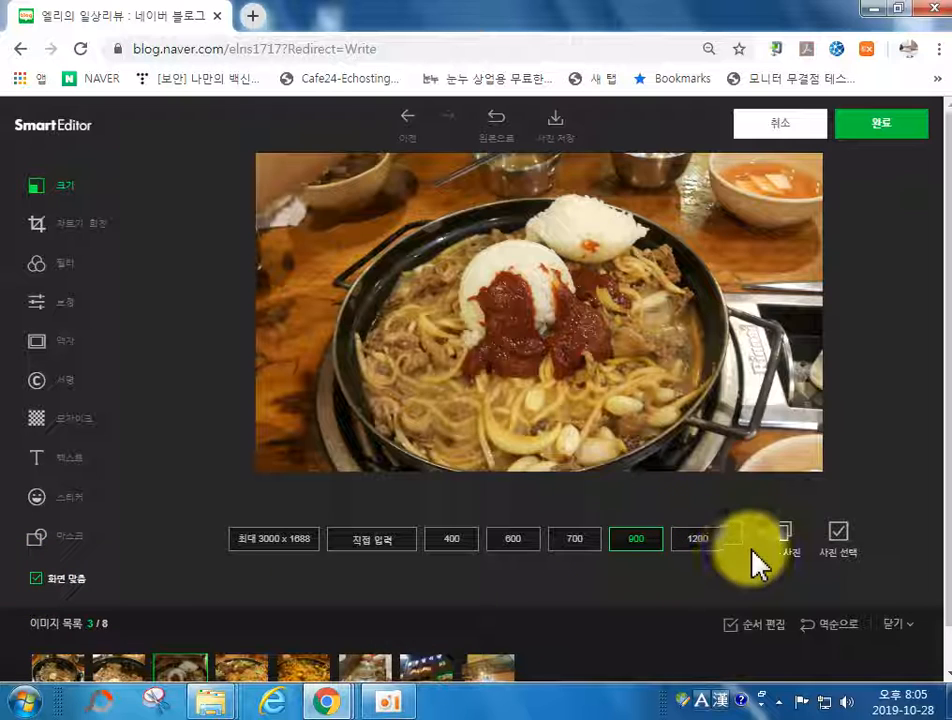
{"action": "left_click", "coordinate": [781, 534]}
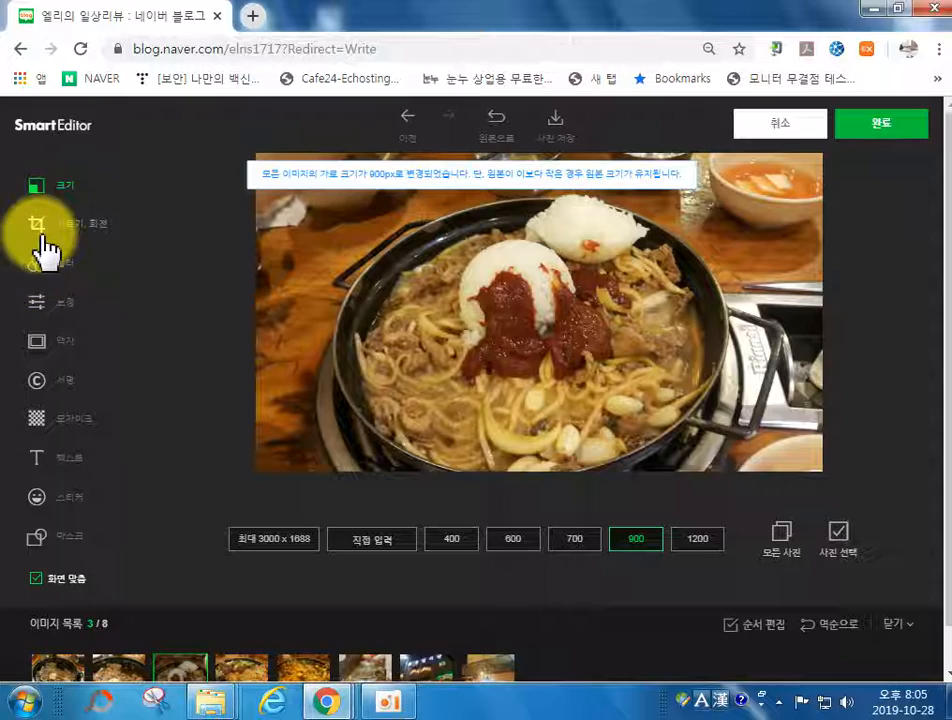
Look at the crop options on the third photo and view the second and fifth photos.
{"action": "left_click", "coordinate": [43, 240]}
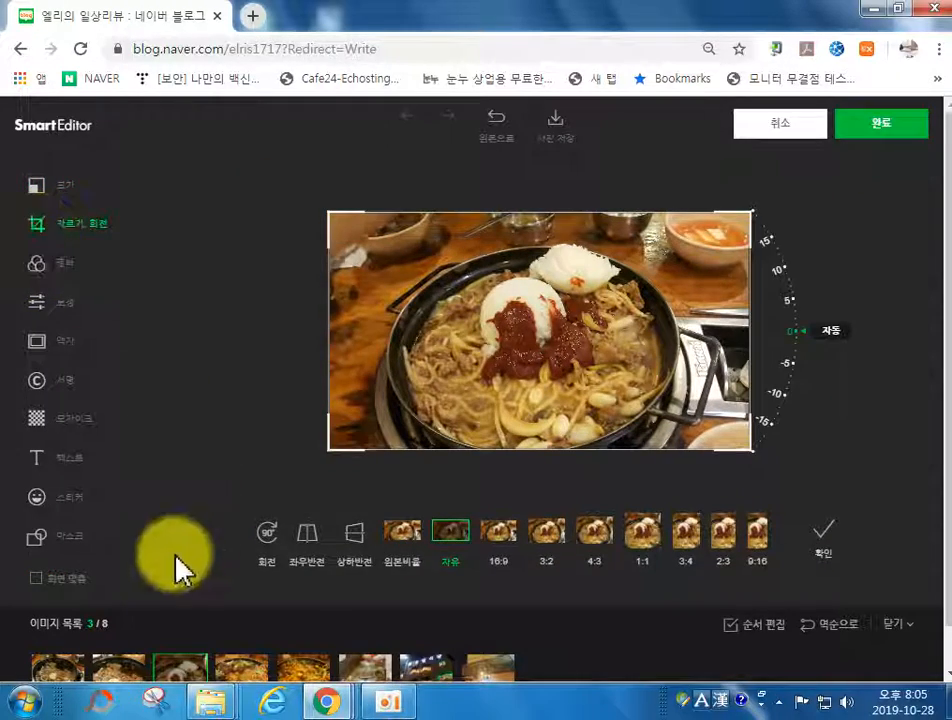
{"action": "scroll", "coordinate": [150, 610], "scroll_direction": "down", "scroll_amount": 1}
{"action": "left_click", "coordinate": [118, 637]}
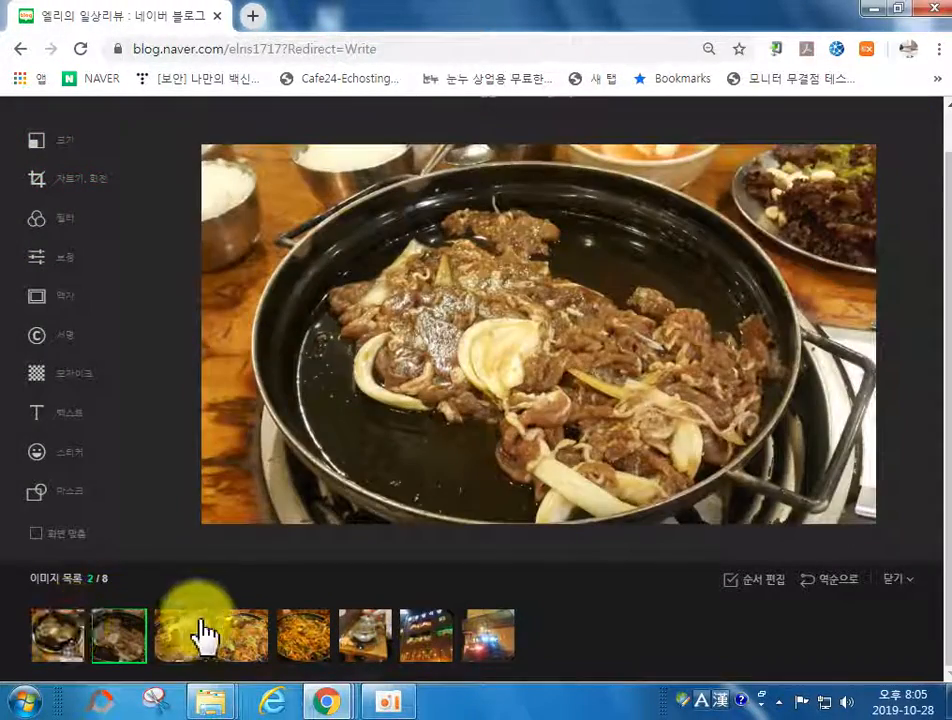
{"action": "left_click", "coordinate": [296, 634]}
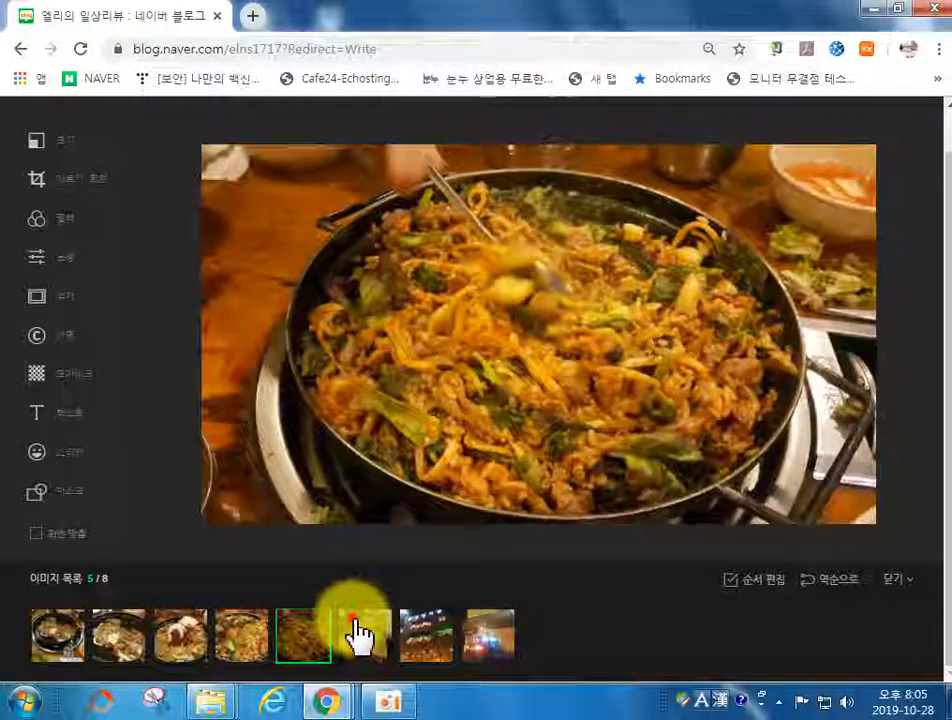
Compare several filters on the sixth photo, the pot on the wooden table, and choose the Tender filter.
{"action": "left_click", "coordinate": [356, 635]}
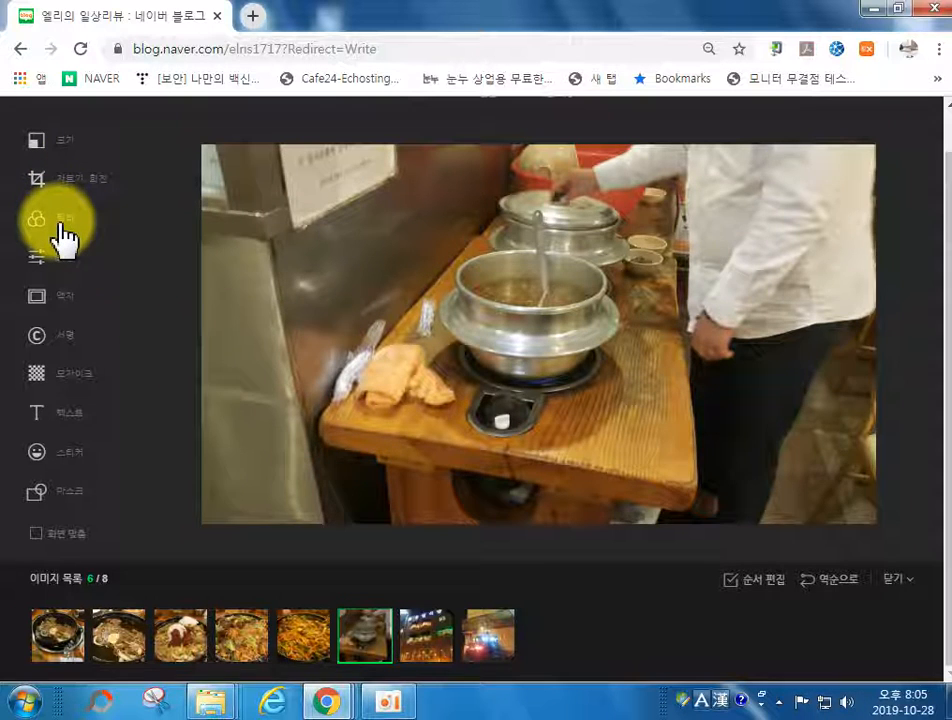
{"action": "left_click", "coordinate": [55, 222]}
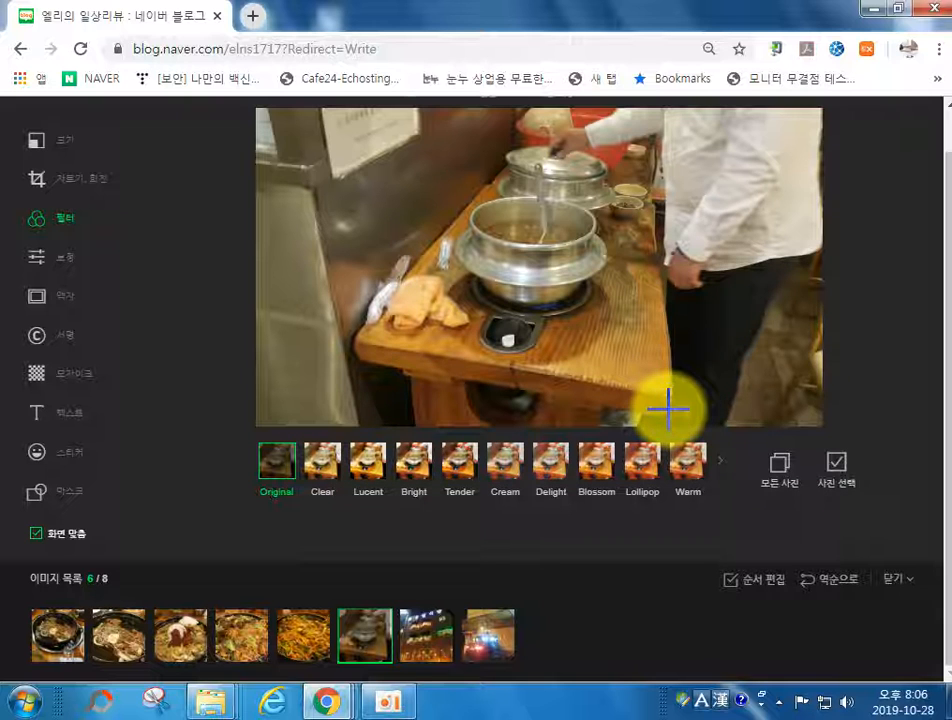
{"action": "left_click", "coordinate": [410, 468]}
{"action": "left_click", "coordinate": [372, 466]}
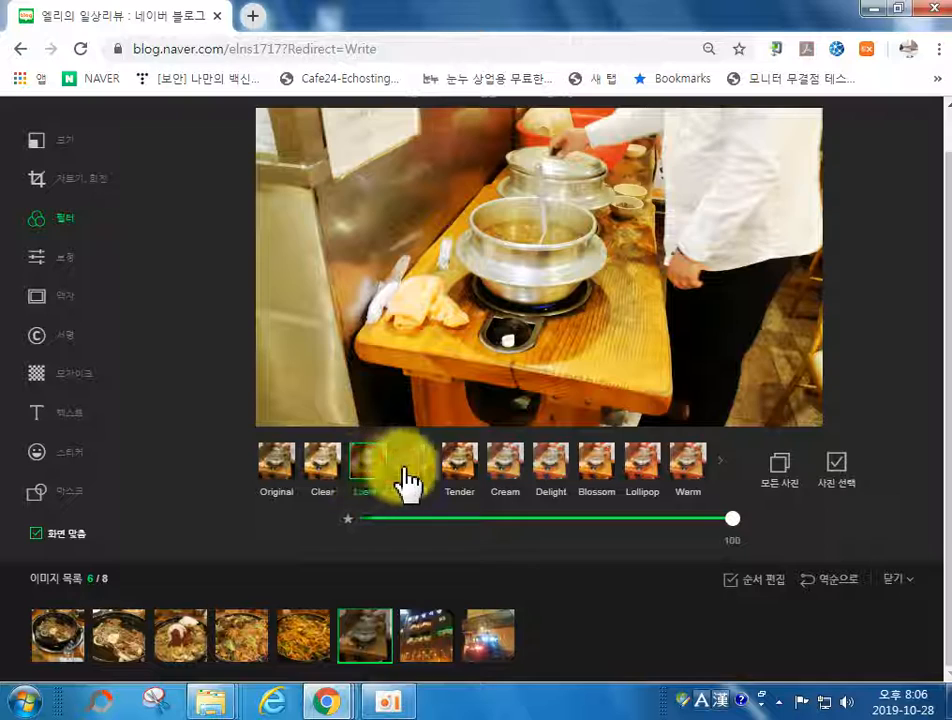
{"action": "left_click", "coordinate": [462, 478]}
{"action": "left_click", "coordinate": [542, 480]}
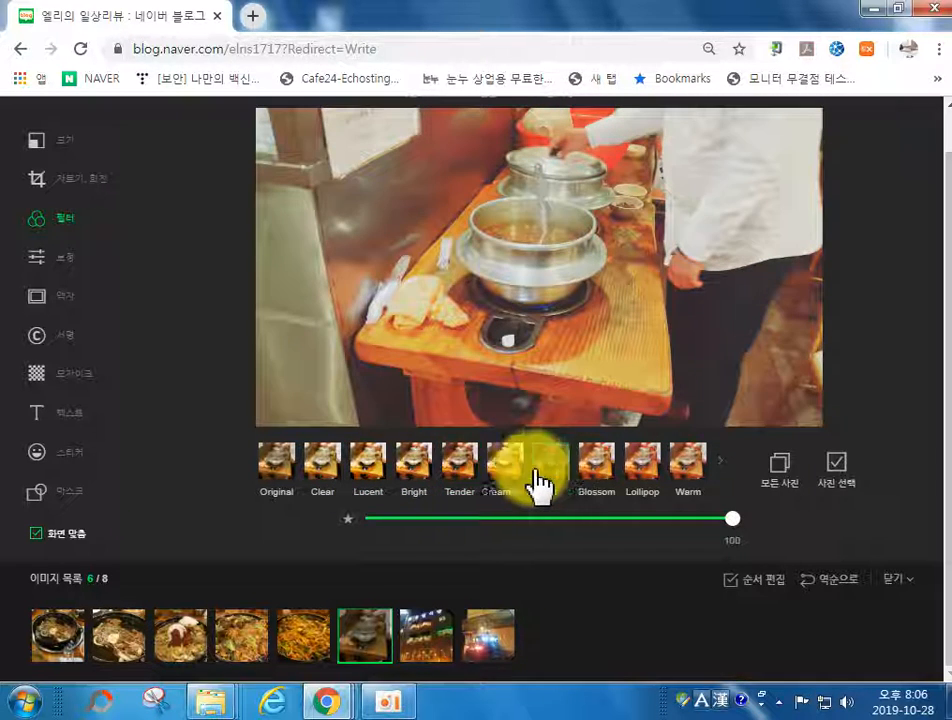
{"action": "left_click", "coordinate": [461, 470]}
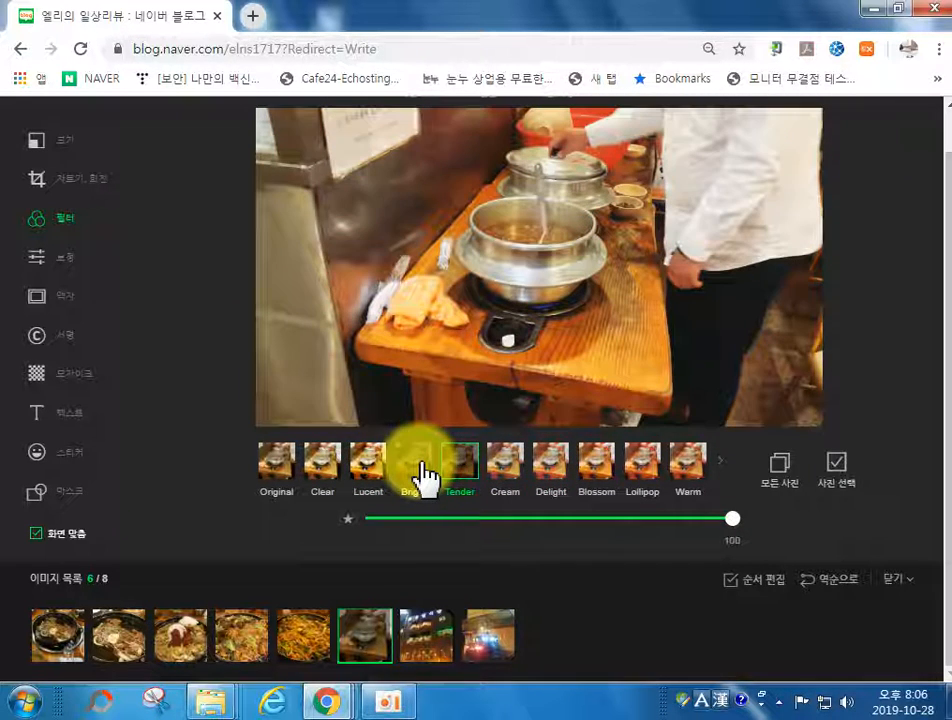
{"action": "left_click", "coordinate": [424, 464]}
{"action": "left_click", "coordinate": [461, 474]}
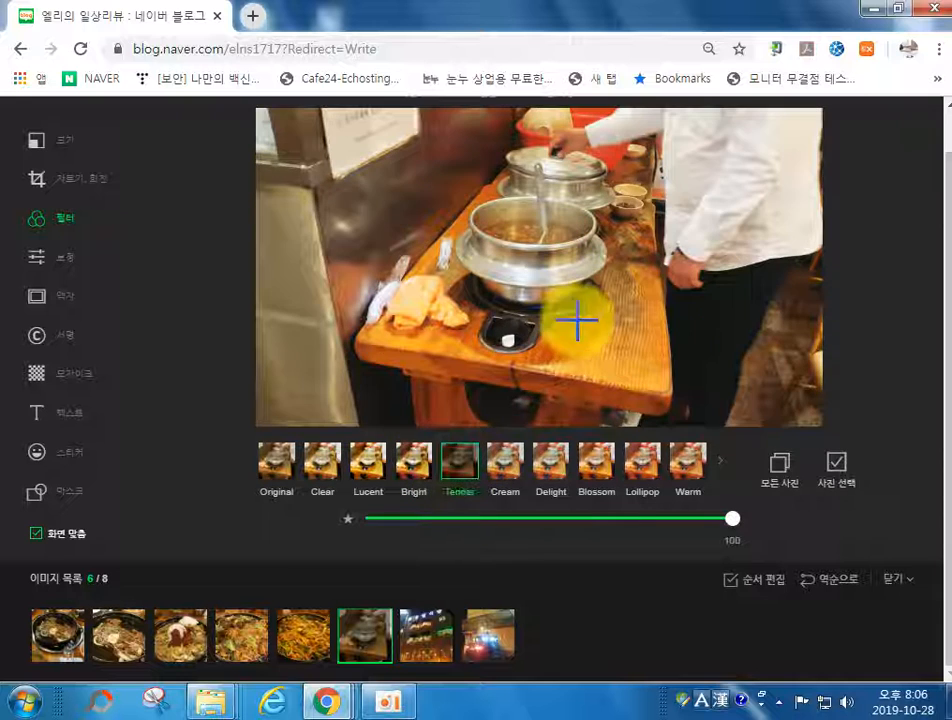
Set the Tender filter's strength to 47, apply it to all photos, and view the fifth photo.
{"action": "left_click", "coordinate": [576, 519]}
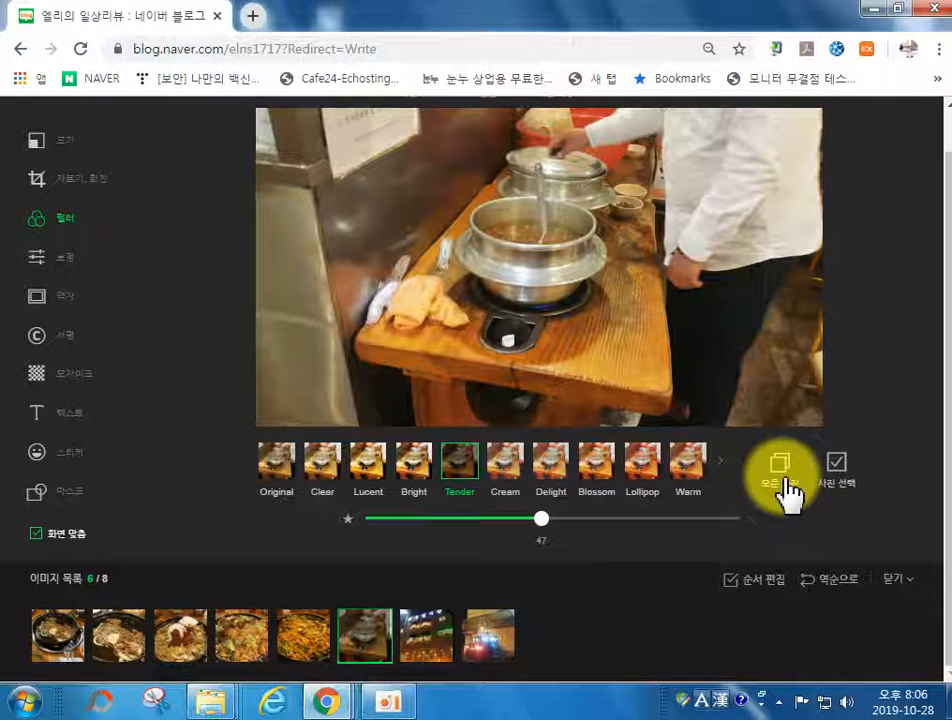
{"action": "left_click", "coordinate": [786, 462]}
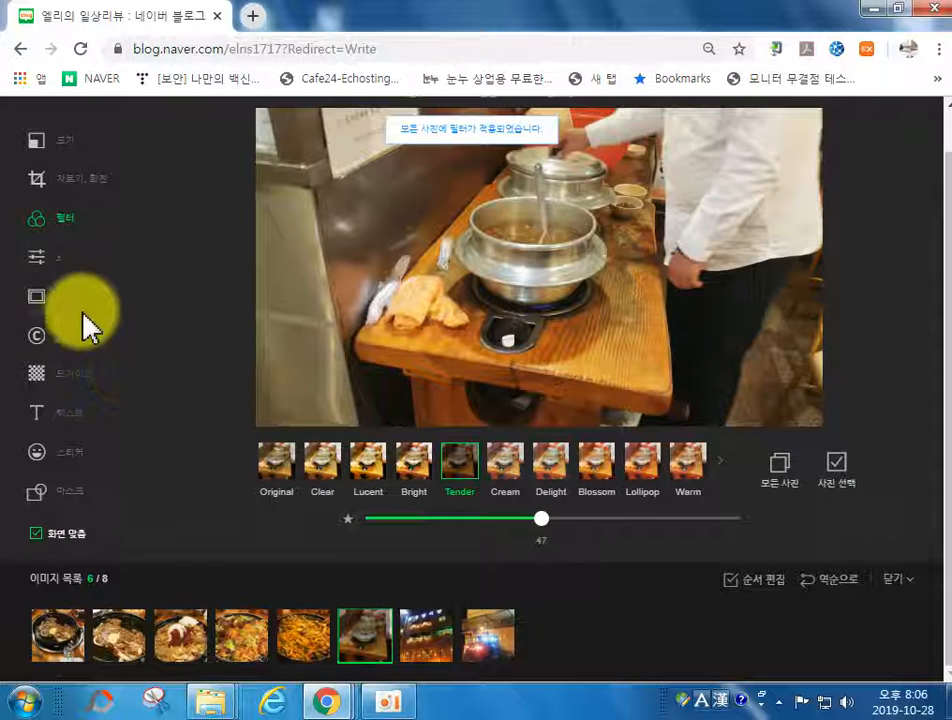
{"action": "left_click", "coordinate": [298, 638]}
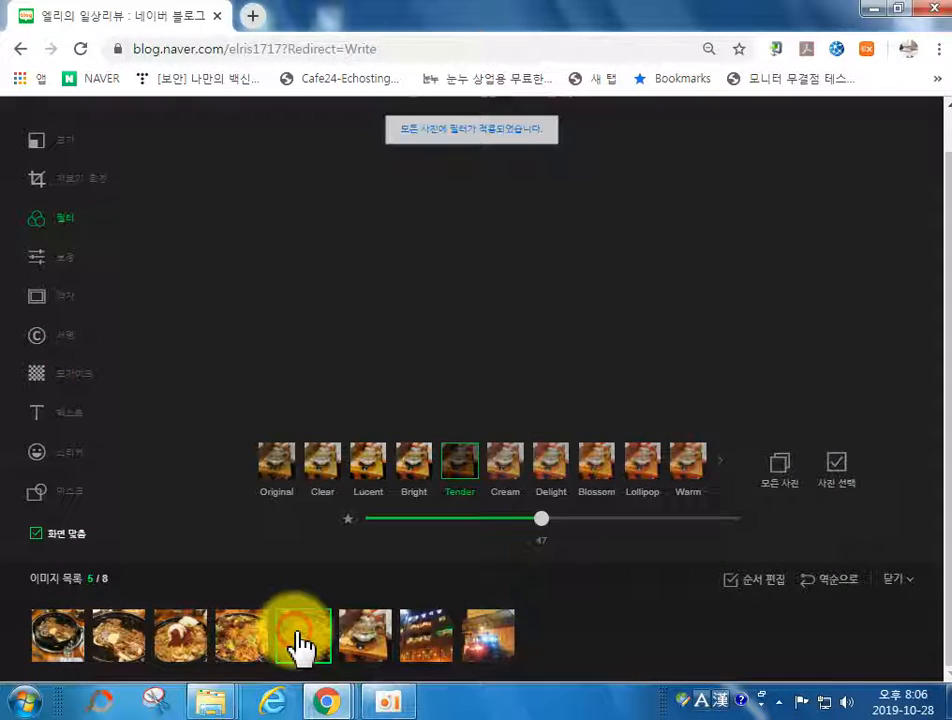
Test the saturation correction on the fourth photo and set its brightness to -1.
{"action": "left_click", "coordinate": [245, 640]}
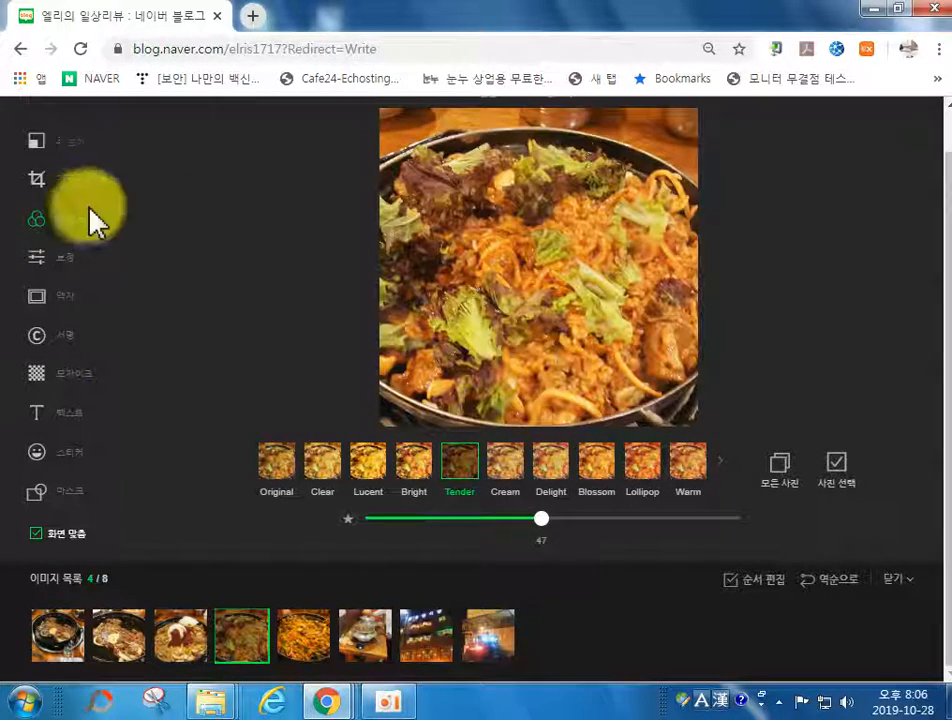
{"action": "left_click", "coordinate": [44, 258]}
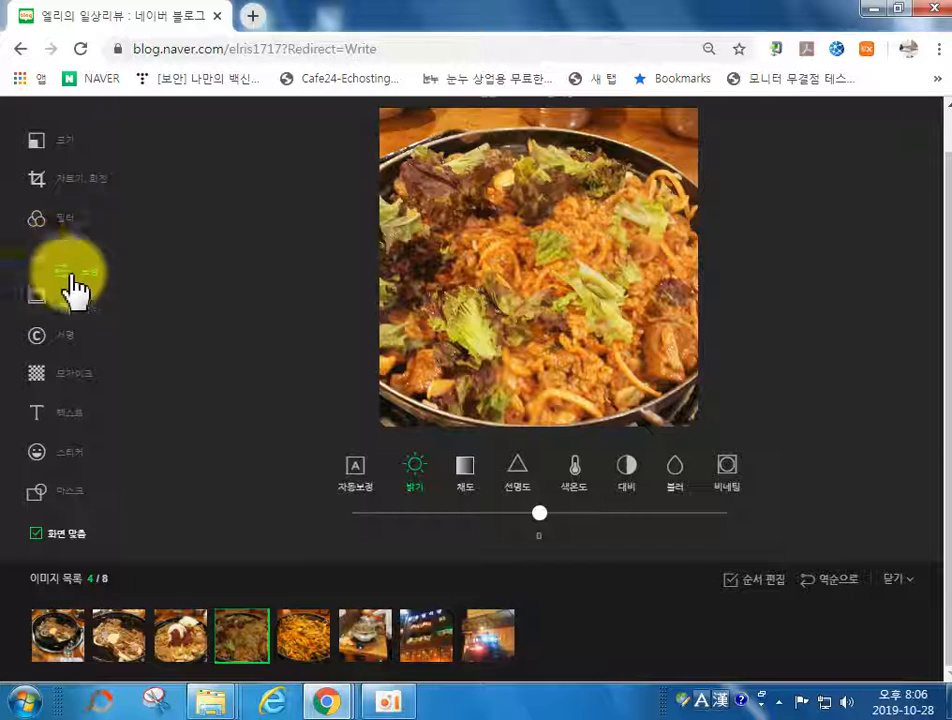
{"action": "left_click", "coordinate": [464, 472]}
{"action": "mouse_move", "coordinate": [547, 512]}
{"action": "left_mouse_down"}
{"action": "mouse_move", "coordinate": [563, 512]}
{"action": "mouse_move", "coordinate": [541, 516]}
{"action": "left_mouse_up"}
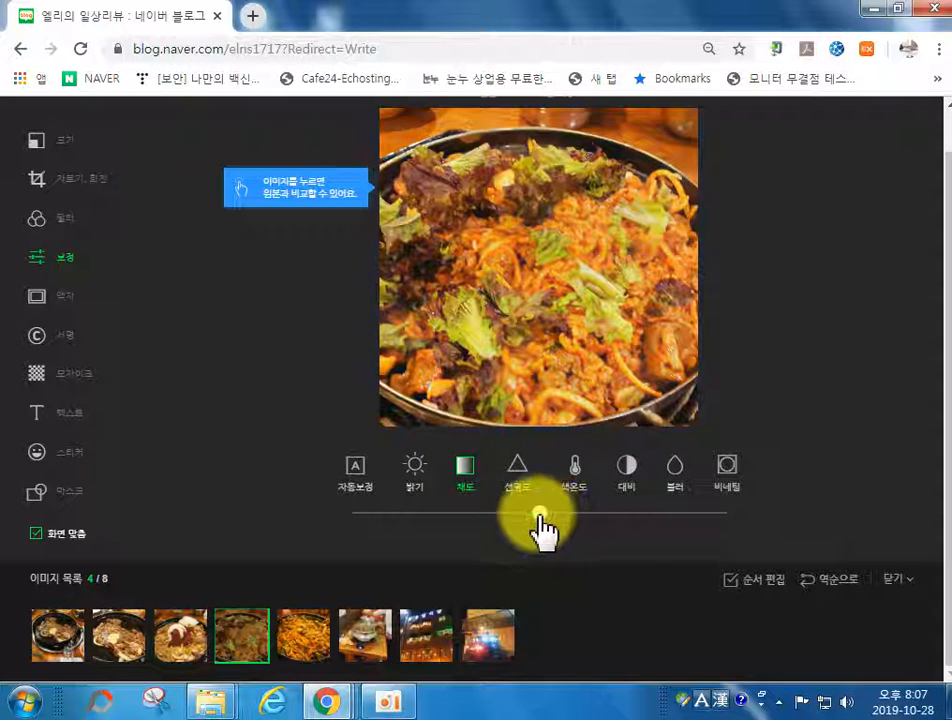
{"action": "left_click", "coordinate": [420, 467]}
{"action": "mouse_move", "coordinate": [541, 512]}
{"action": "left_mouse_down"}
{"action": "mouse_move", "coordinate": [559, 513]}
{"action": "mouse_move", "coordinate": [537, 514]}
{"action": "left_mouse_up"}
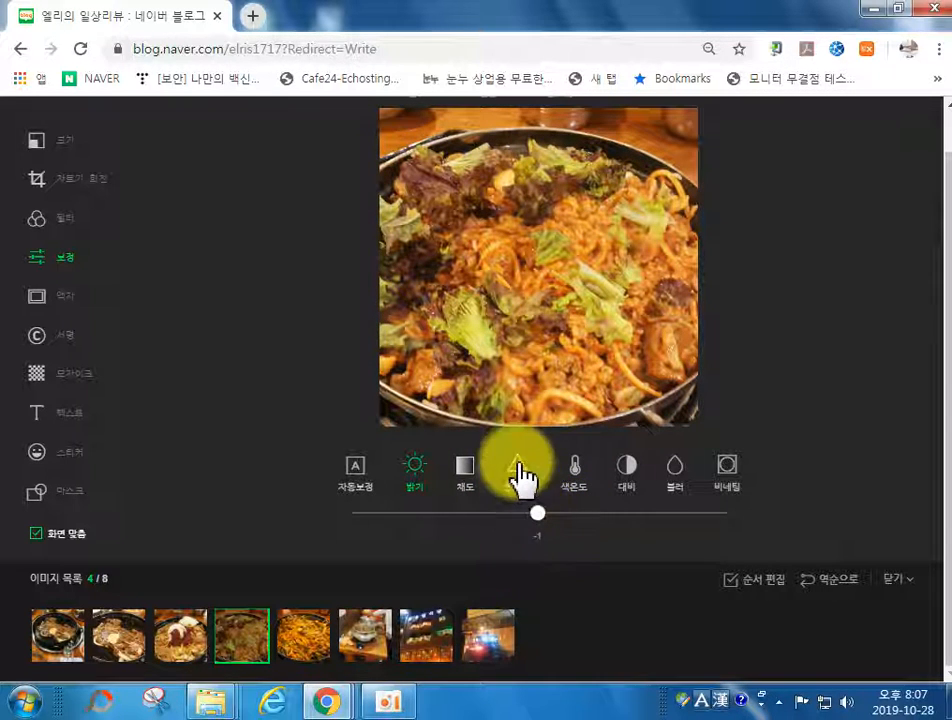
Raise the fourth photo's contrast slightly and set its brightness to -2.
{"action": "left_click", "coordinate": [626, 470]}
{"action": "left_click_drag", "start_coordinate": [555, 514], "coordinate": [575, 530]}
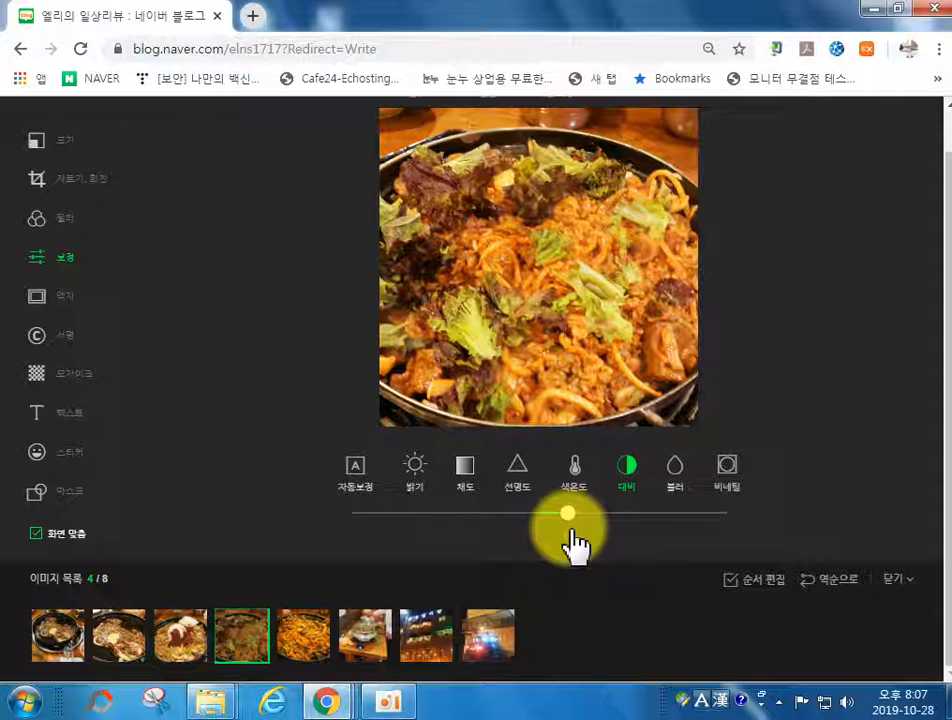
{"action": "left_click", "coordinate": [420, 480]}
{"action": "mouse_move", "coordinate": [542, 532]}
{"action": "left_mouse_down"}
{"action": "mouse_move", "coordinate": [570, 537]}
{"action": "mouse_move", "coordinate": [552, 521]}
{"action": "mouse_move", "coordinate": [523, 521]}
{"action": "mouse_move", "coordinate": [537, 525]}
{"action": "left_mouse_up"}
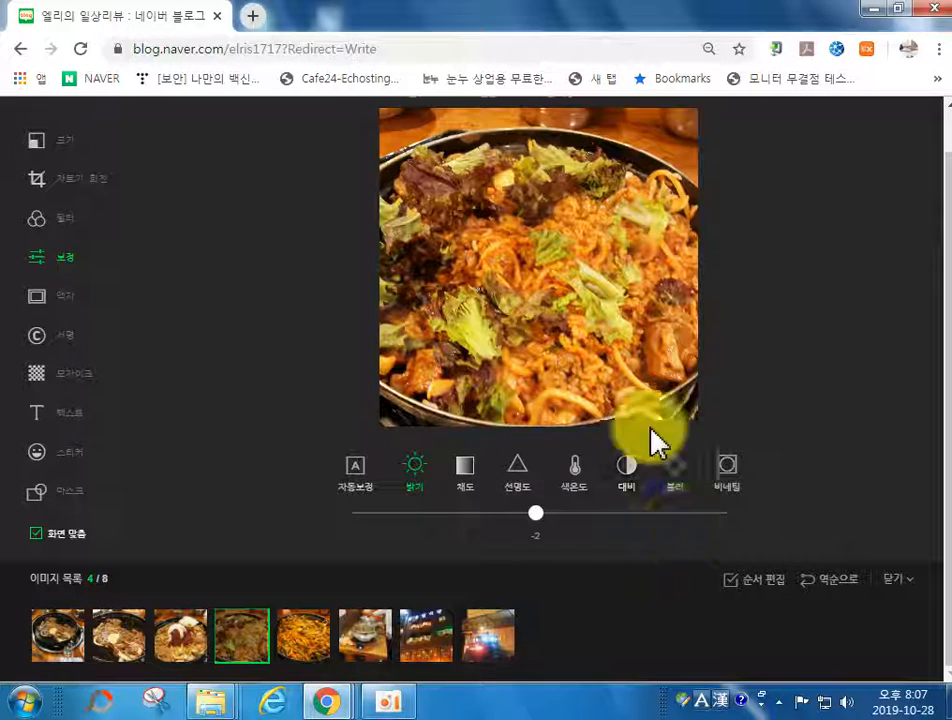
Set the fourth photo's colour temperature to -1 and linear blur to 1, and test vignetting, returning it to 0.
{"action": "left_click", "coordinate": [576, 478]}
{"action": "mouse_move", "coordinate": [538, 528]}
{"action": "left_mouse_down"}
{"action": "mouse_move", "coordinate": [453, 527]}
{"action": "mouse_move", "coordinate": [561, 544]}
{"action": "mouse_move", "coordinate": [729, 544]}
{"action": "mouse_move", "coordinate": [446, 546]}
{"action": "mouse_move", "coordinate": [545, 545]}
{"action": "left_mouse_up"}
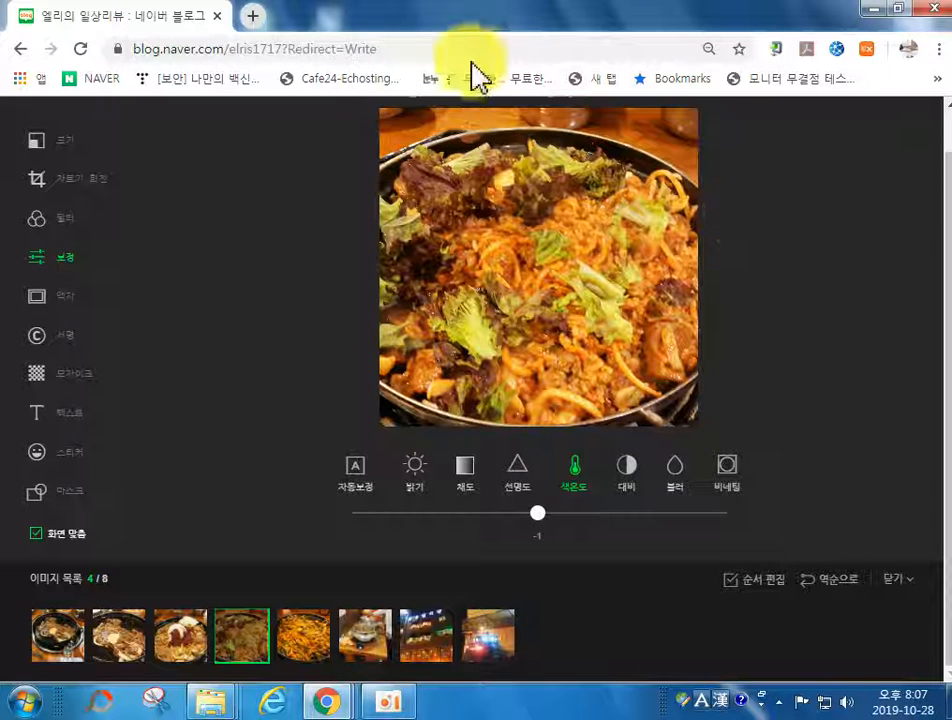
{"action": "left_click", "coordinate": [675, 470]}
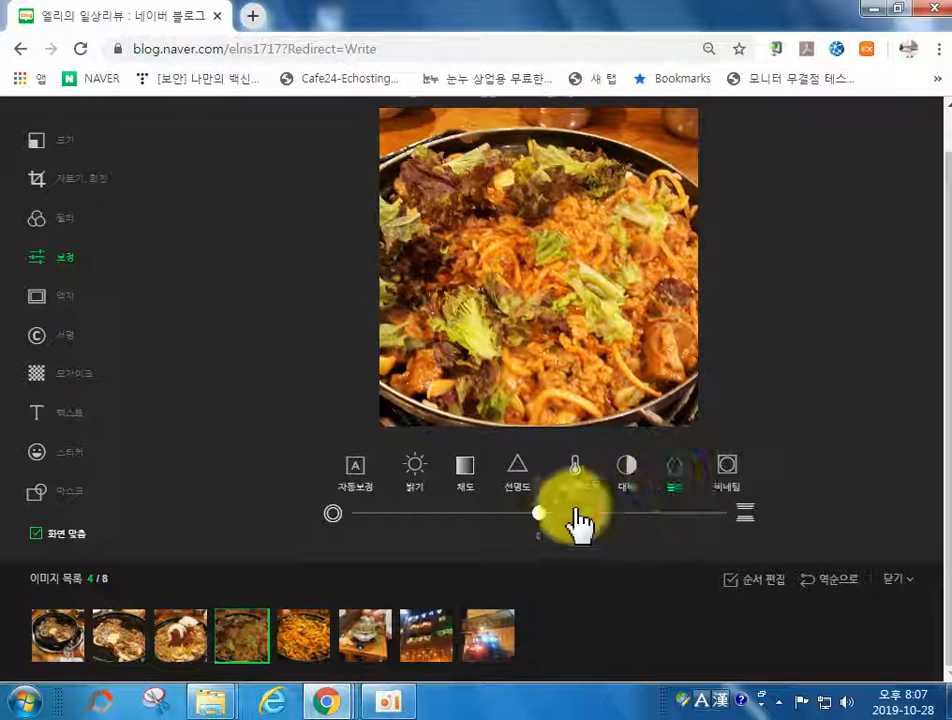
{"action": "left_click_drag", "start_coordinate": [487, 537], "coordinate": [540, 556]}
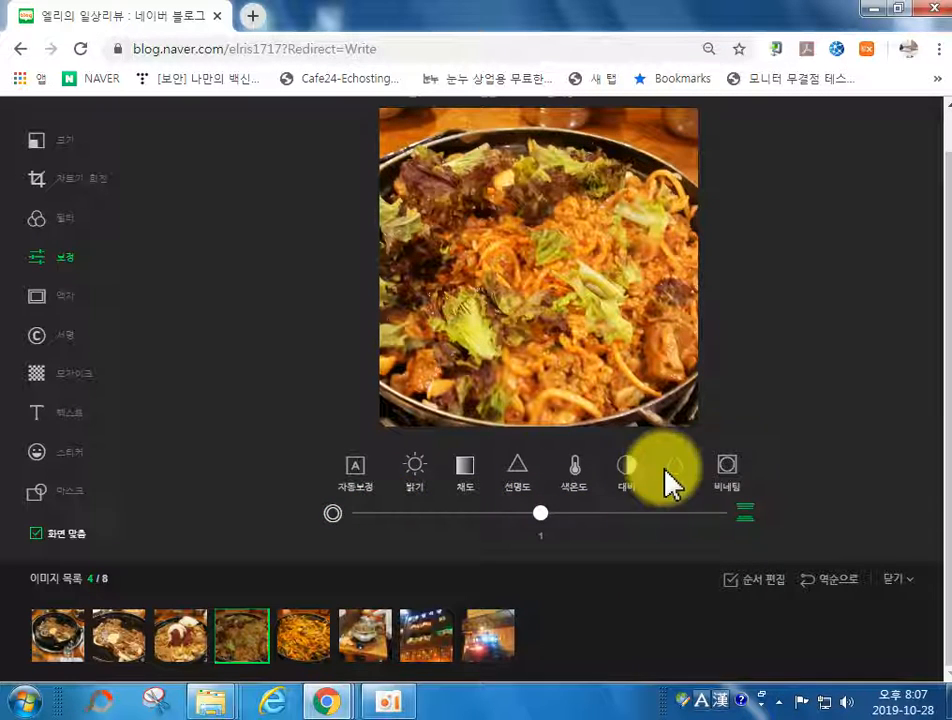
{"action": "left_click", "coordinate": [728, 468]}
{"action": "left_click_drag", "start_coordinate": [363, 515], "coordinate": [340, 542]}
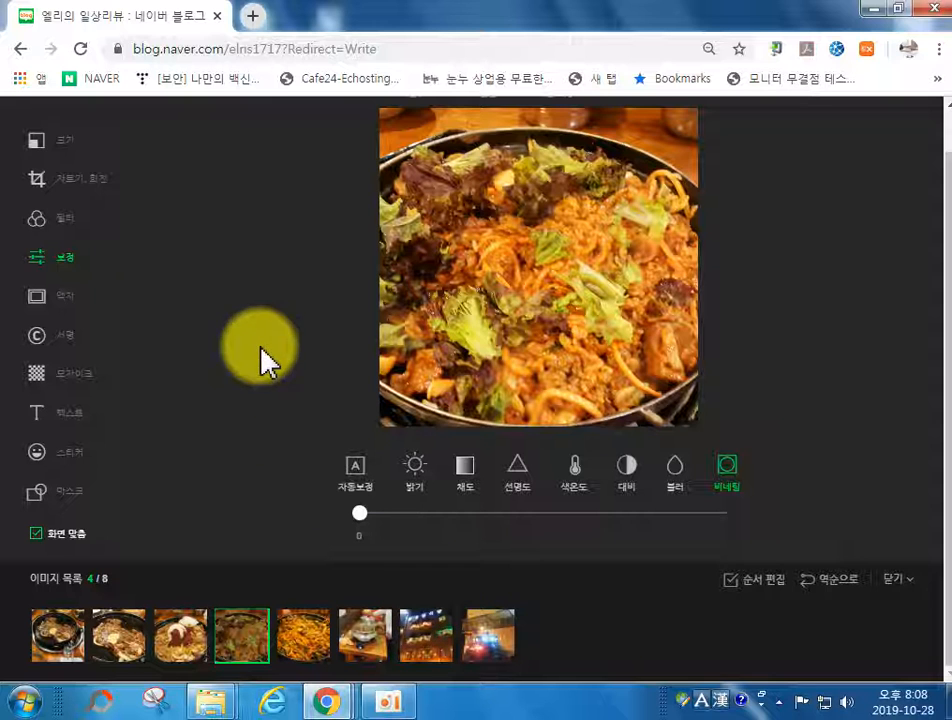
Compare the white, black and rounded frames on the fourth photo and return to no frame.
{"action": "left_click", "coordinate": [53, 306]}
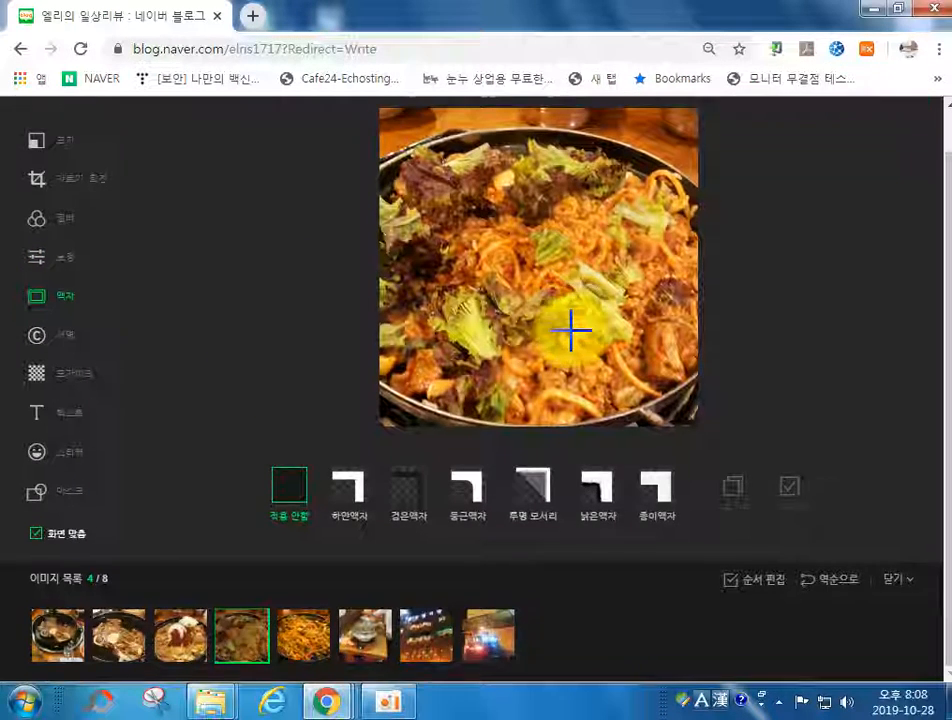
{"action": "scroll", "coordinate": [569, 329], "scroll_direction": "up", "scroll_amount": 1}
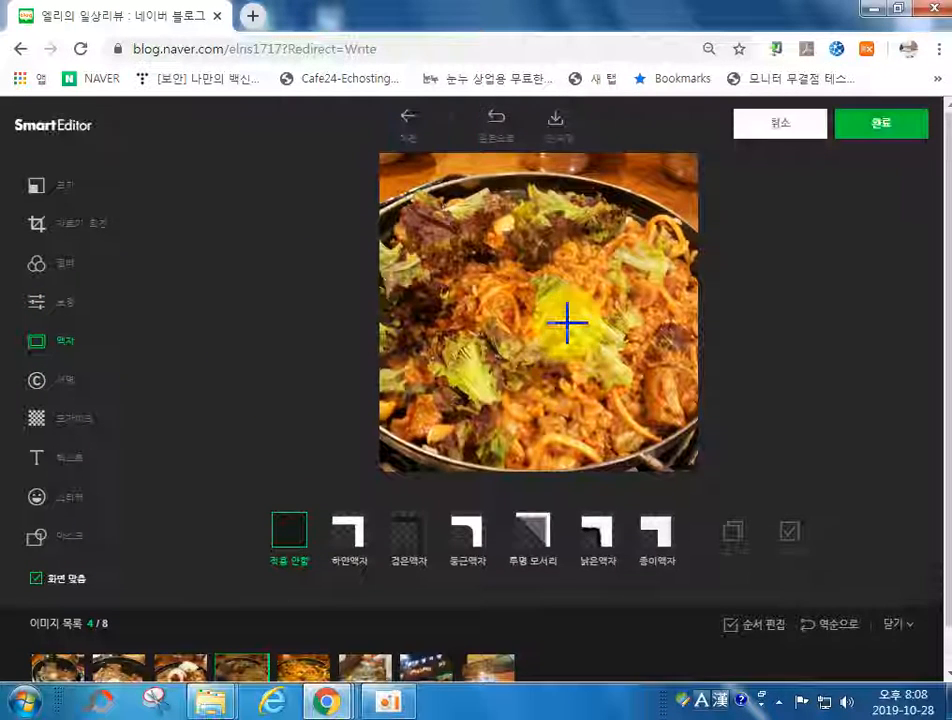
{"action": "left_click", "coordinate": [357, 532]}
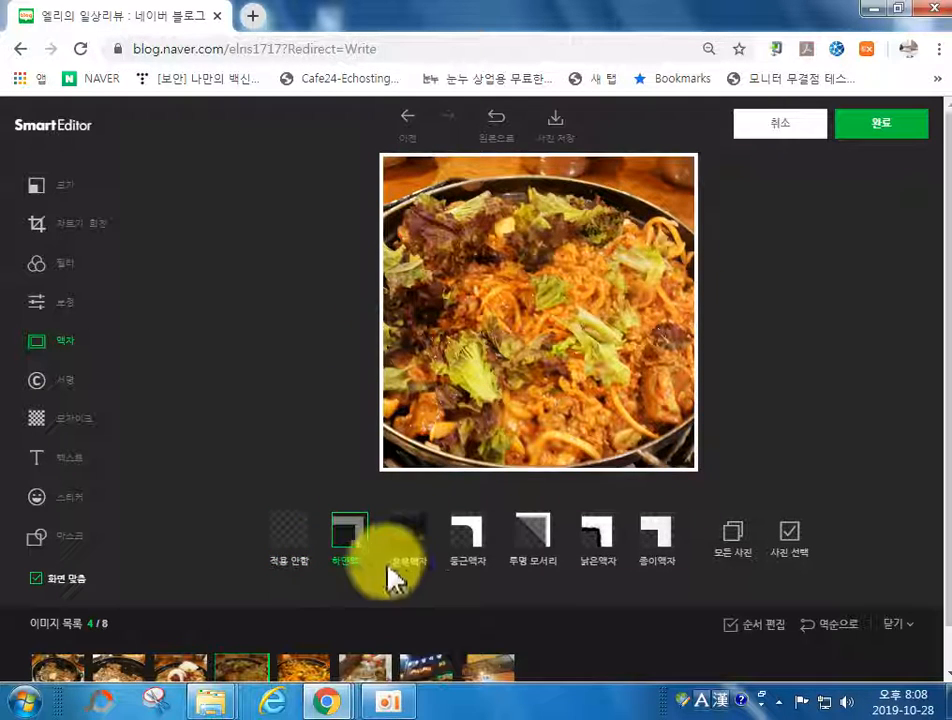
{"action": "left_click", "coordinate": [403, 550]}
{"action": "left_click", "coordinate": [466, 548]}
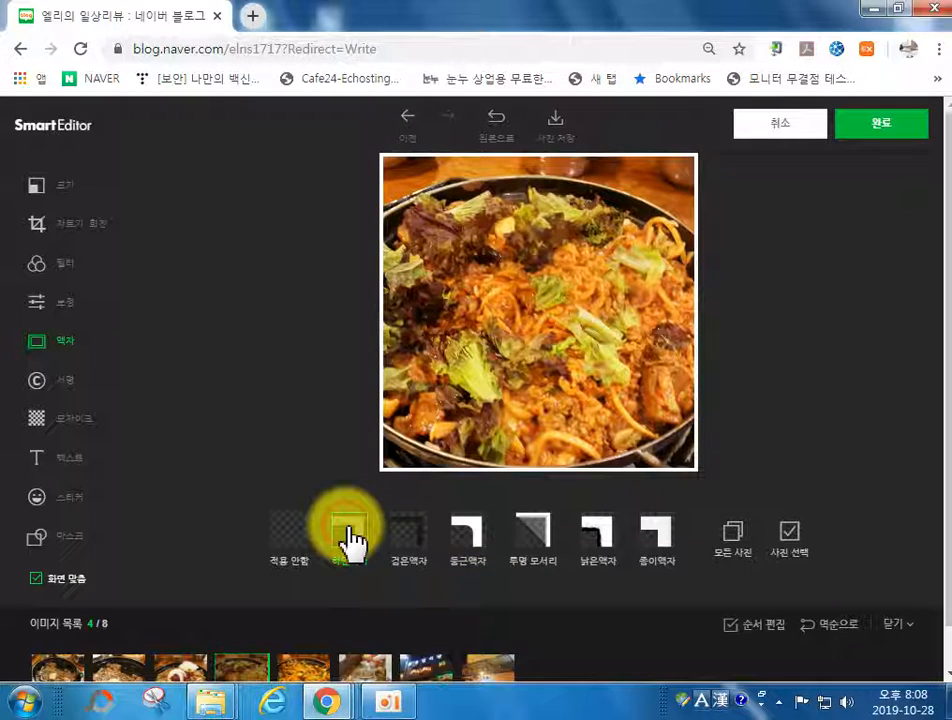
{"action": "left_click", "coordinate": [282, 545]}
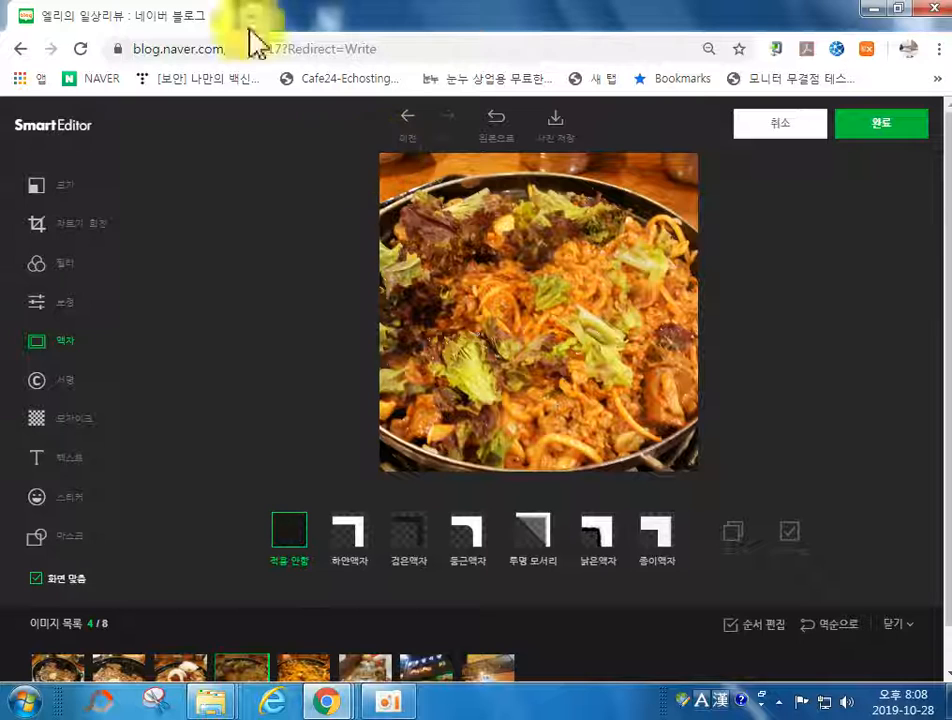
Try the image signature and the blog-address text signature on the fourth photo, removing each one.
{"action": "left_click", "coordinate": [45, 383]}
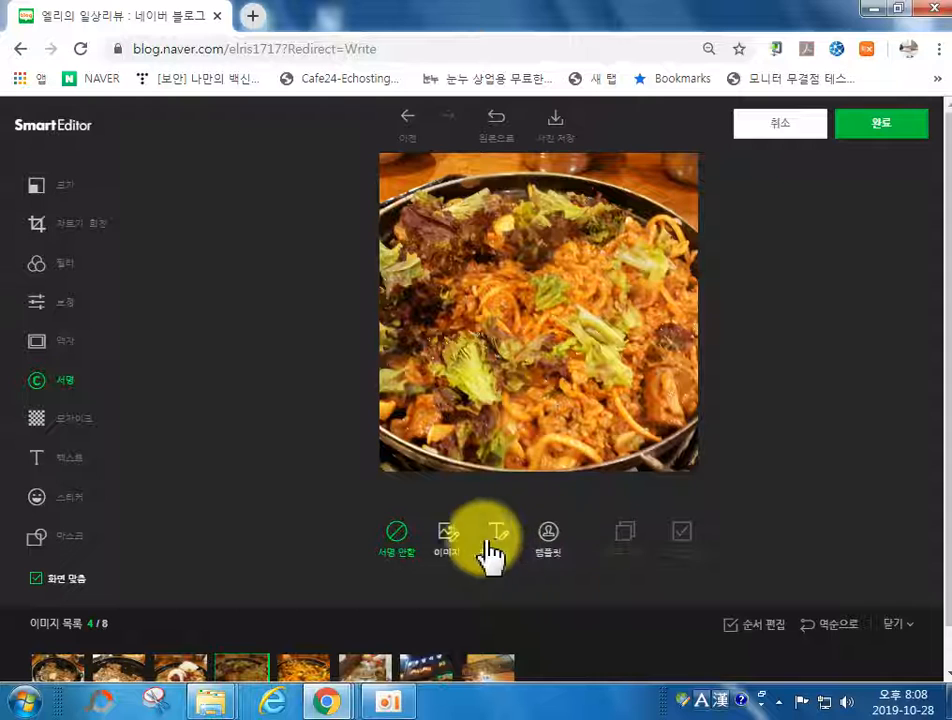
{"action": "left_click", "coordinate": [450, 548]}
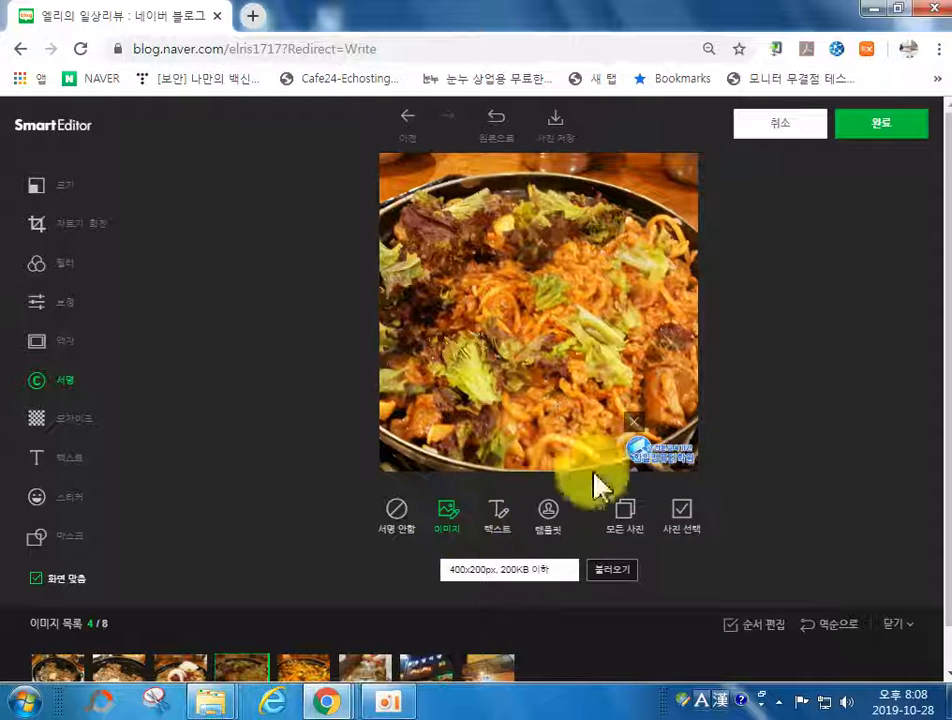
{"action": "left_click", "coordinate": [633, 423]}
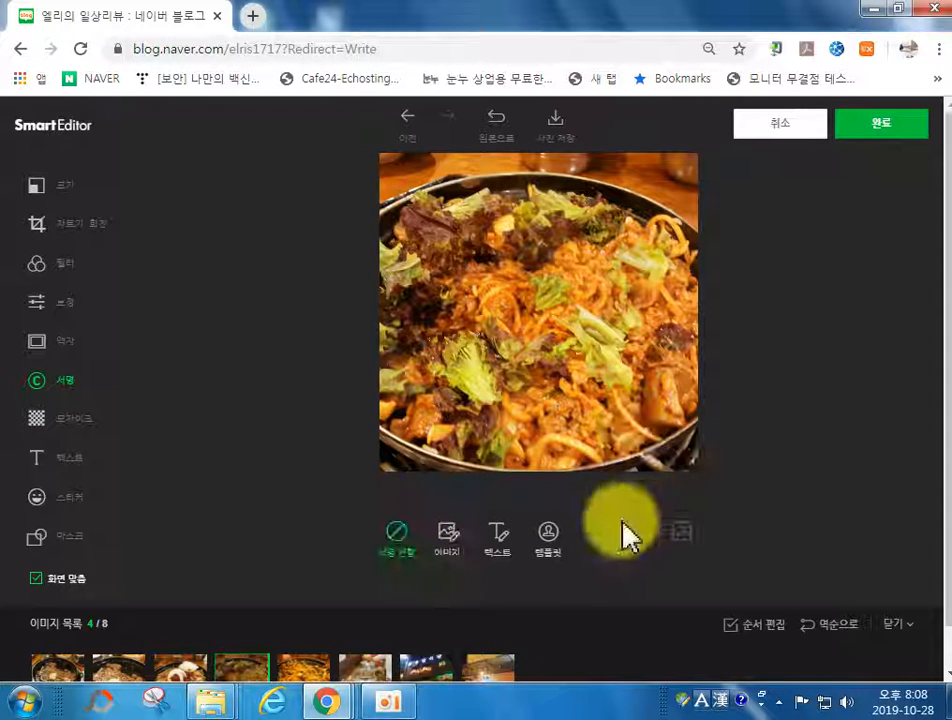
{"action": "left_click", "coordinate": [499, 540]}
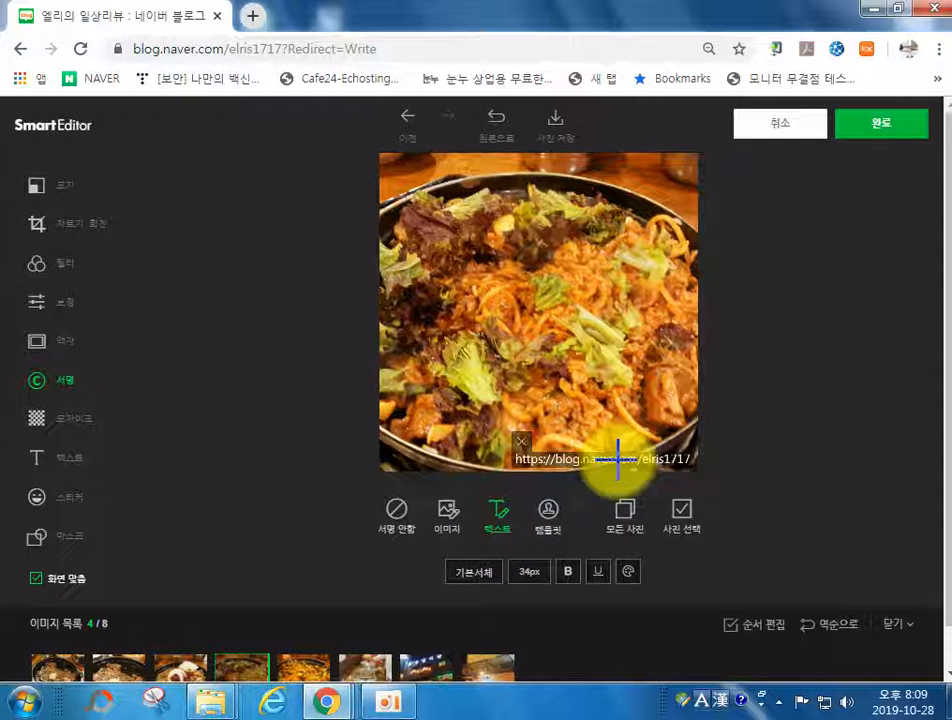
{"action": "double_click", "coordinate": [600, 458]}
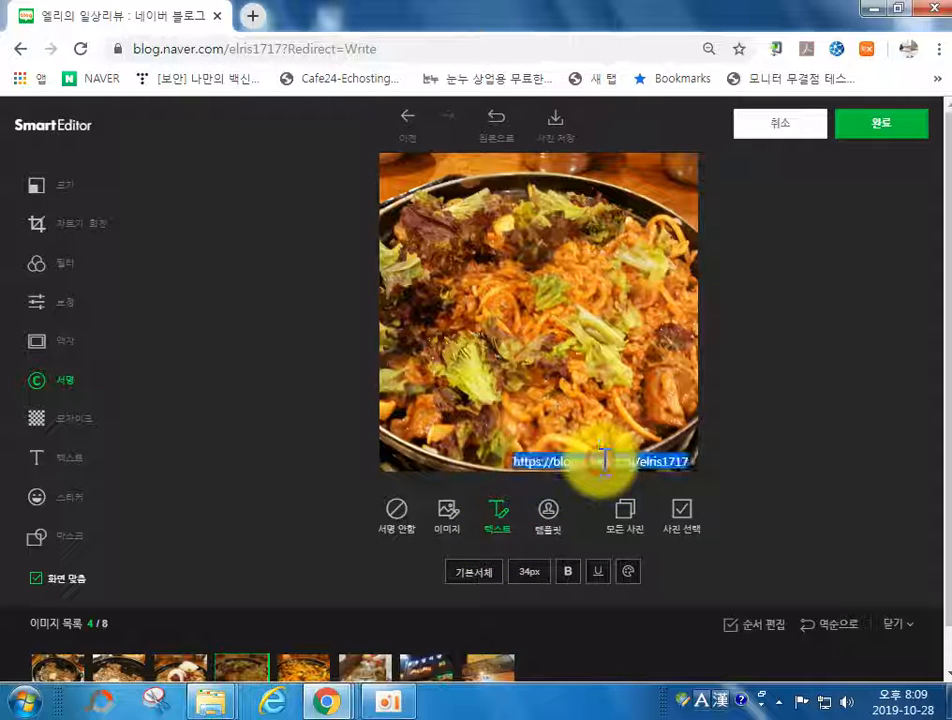
{"action": "left_click", "coordinate": [498, 516]}
{"action": "left_click", "coordinate": [521, 442]}
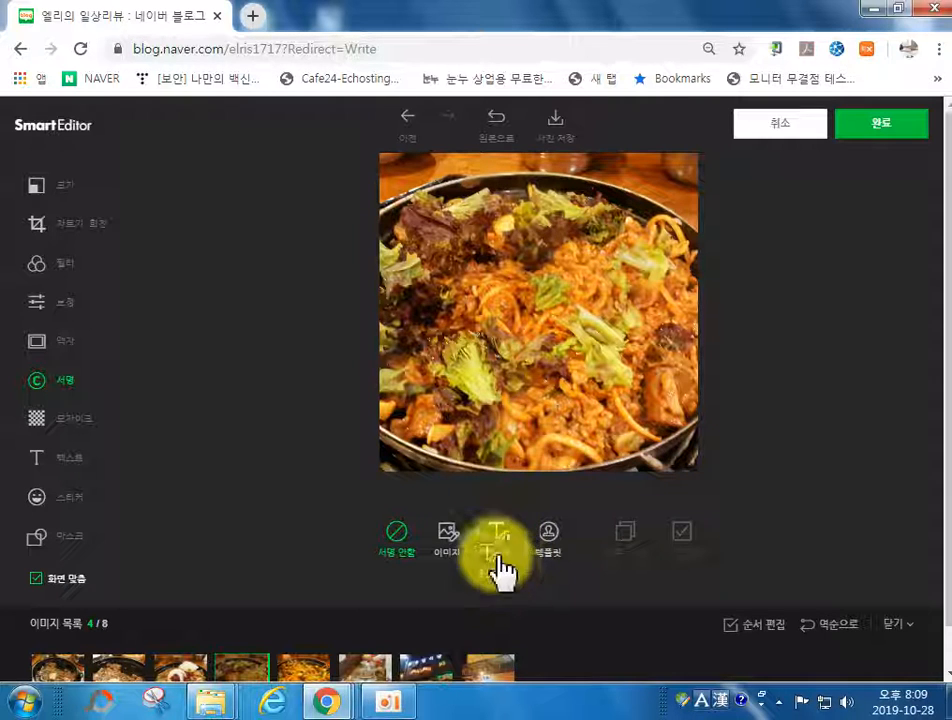
Try the LONDON signature template and the text signature on the fourth photo, removing each one.
{"action": "left_click", "coordinate": [549, 540]}
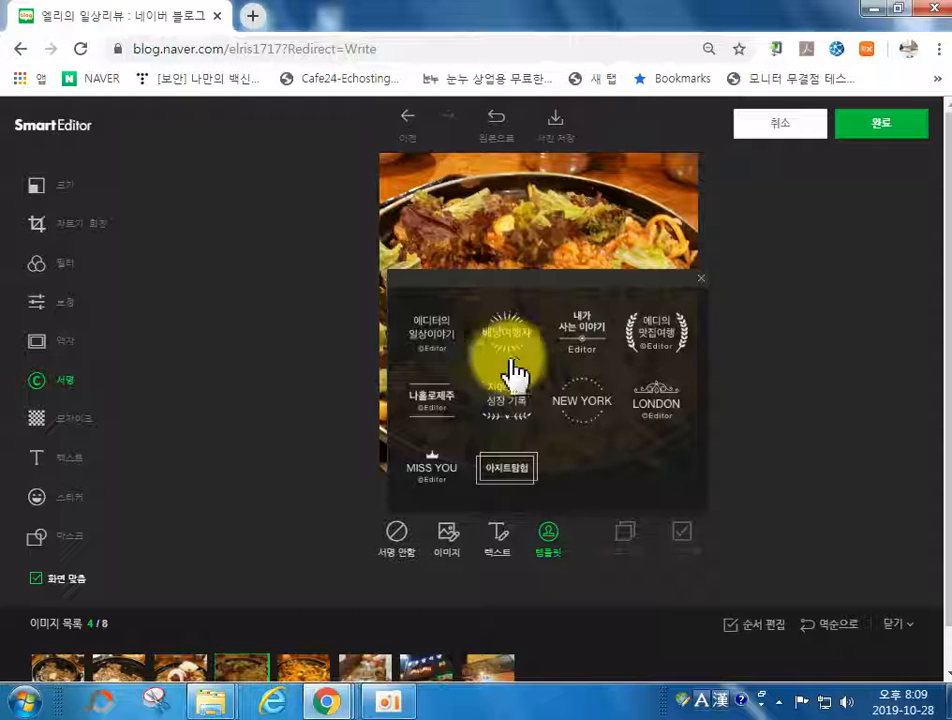
{"action": "left_click", "coordinate": [665, 412]}
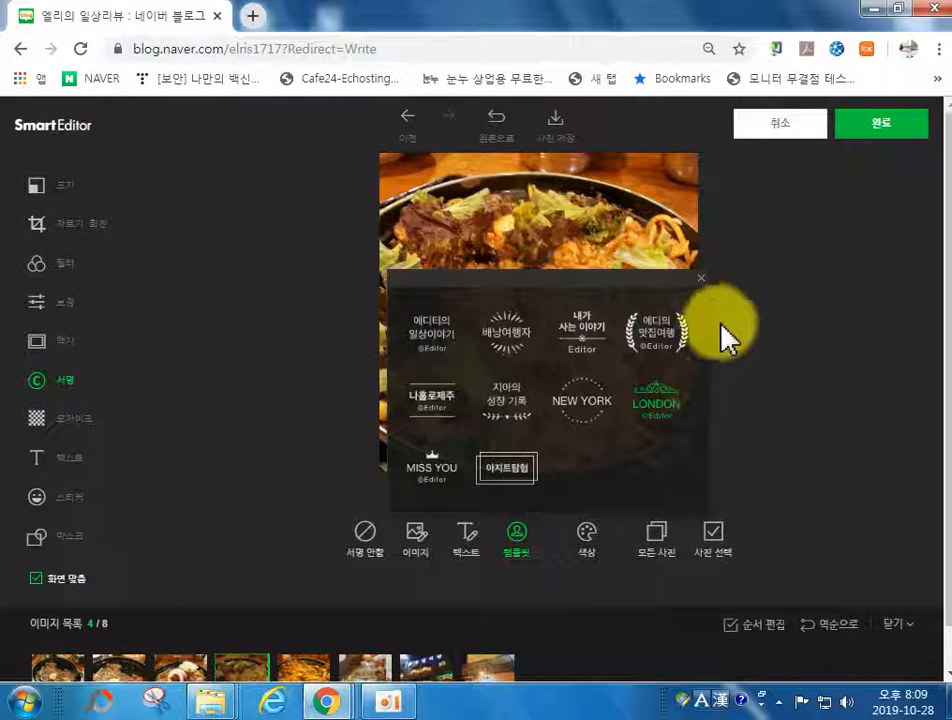
{"action": "left_click", "coordinate": [701, 278]}
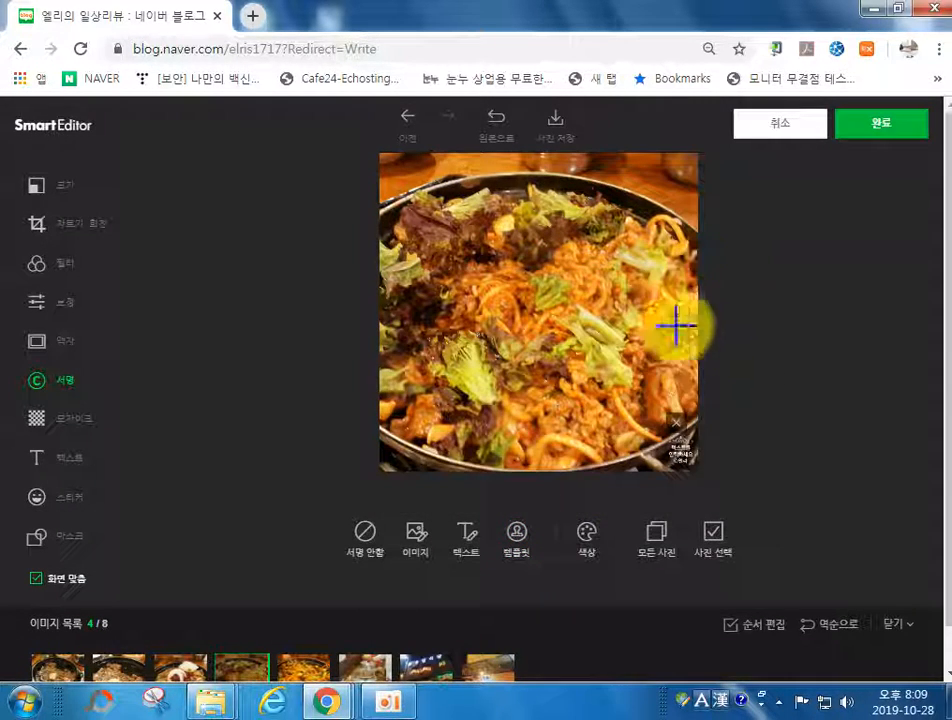
{"action": "left_click", "coordinate": [675, 428]}
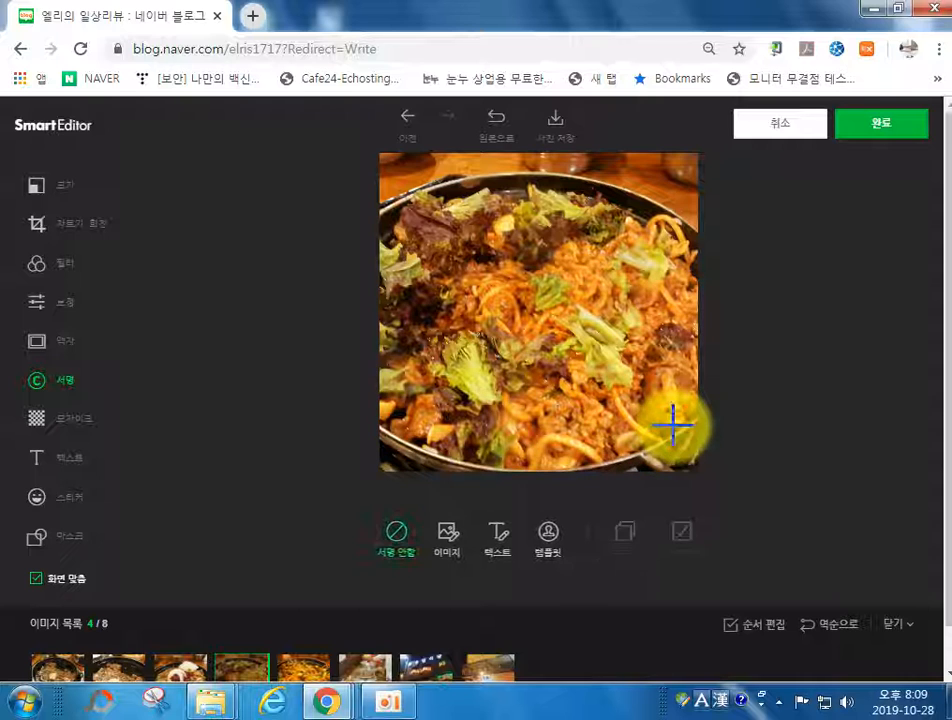
{"action": "left_click", "coordinate": [501, 540]}
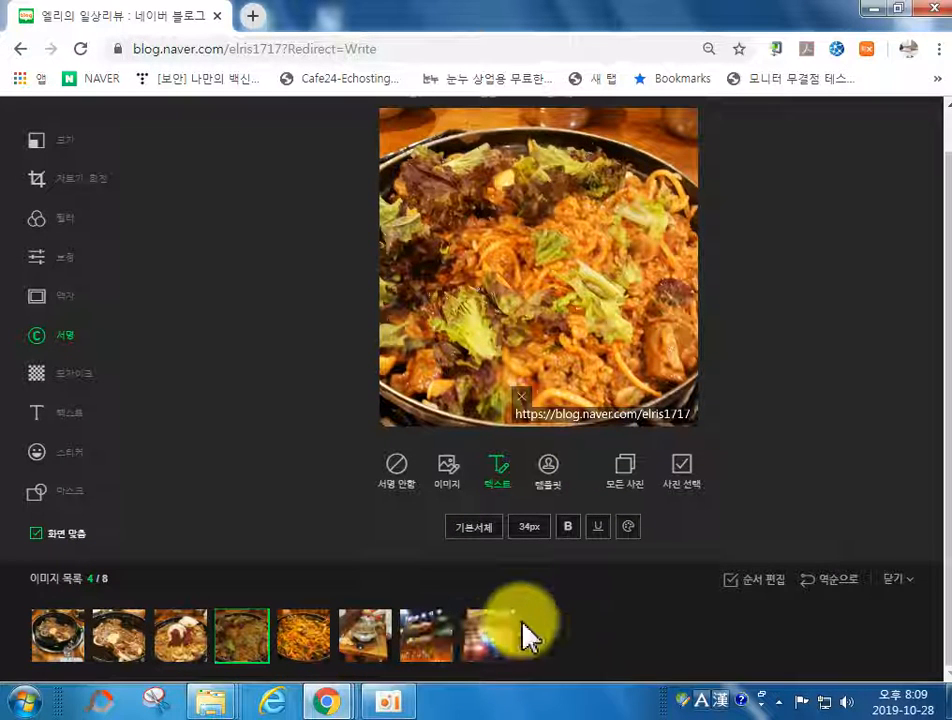
{"action": "left_click", "coordinate": [523, 398]}
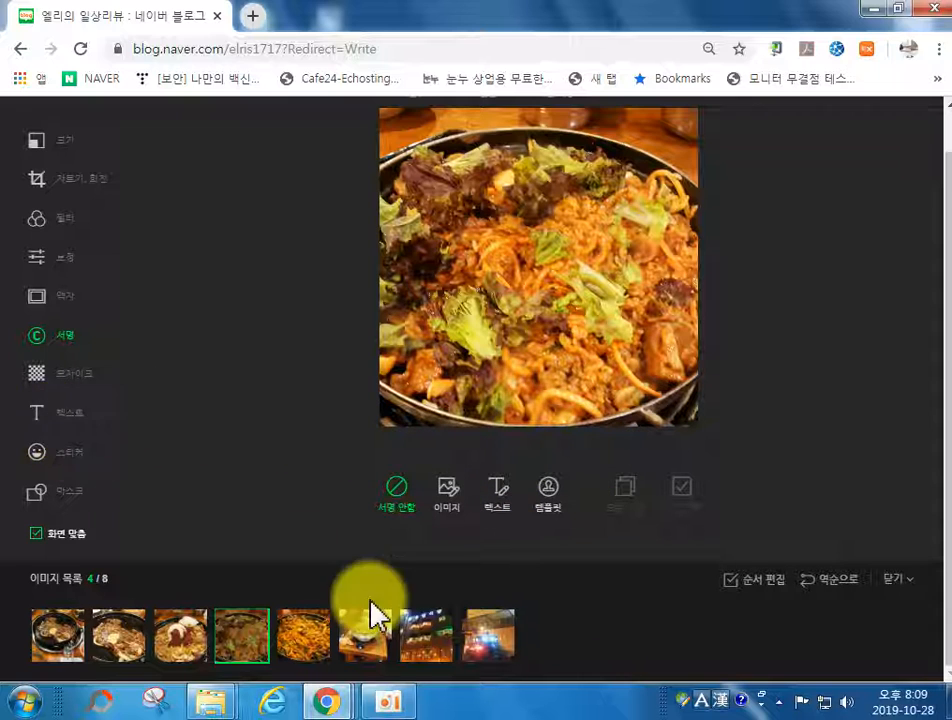
Cover the car's licence plate in the eighth photo with a rectangular mosaic and raise its strength to 3.
{"action": "left_click", "coordinate": [482, 655]}
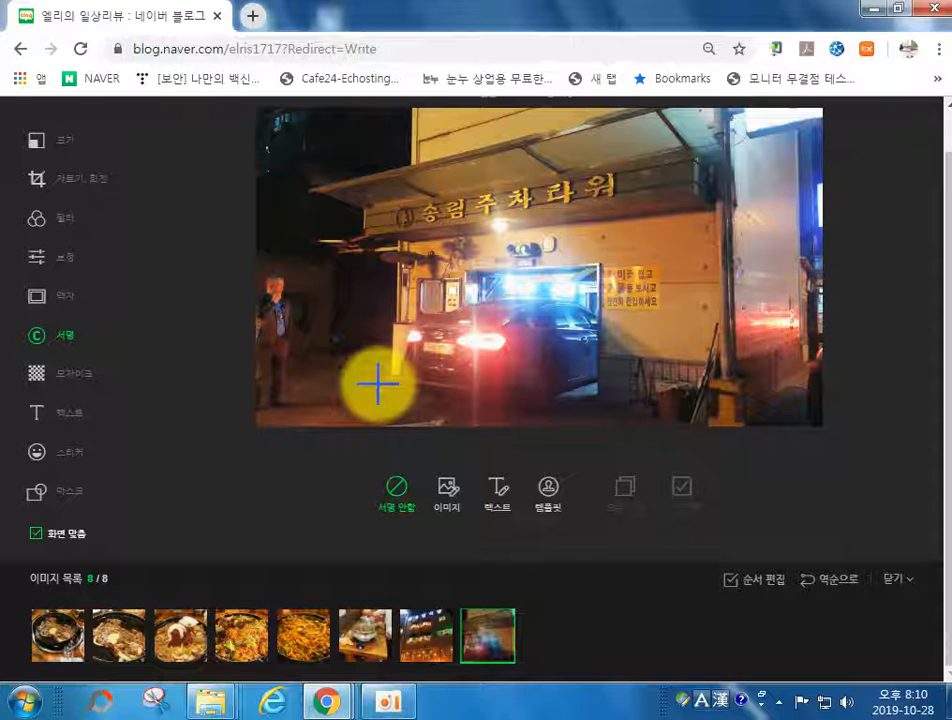
{"action": "left_click", "coordinate": [80, 378]}
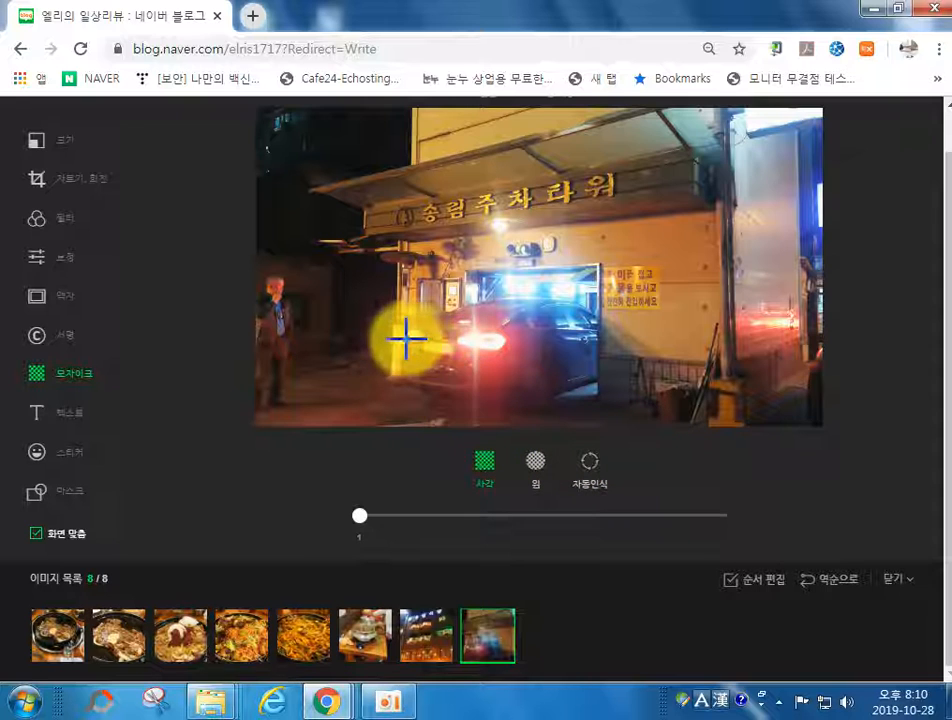
{"action": "left_click_drag", "start_coordinate": [459, 357], "coordinate": [458, 355]}
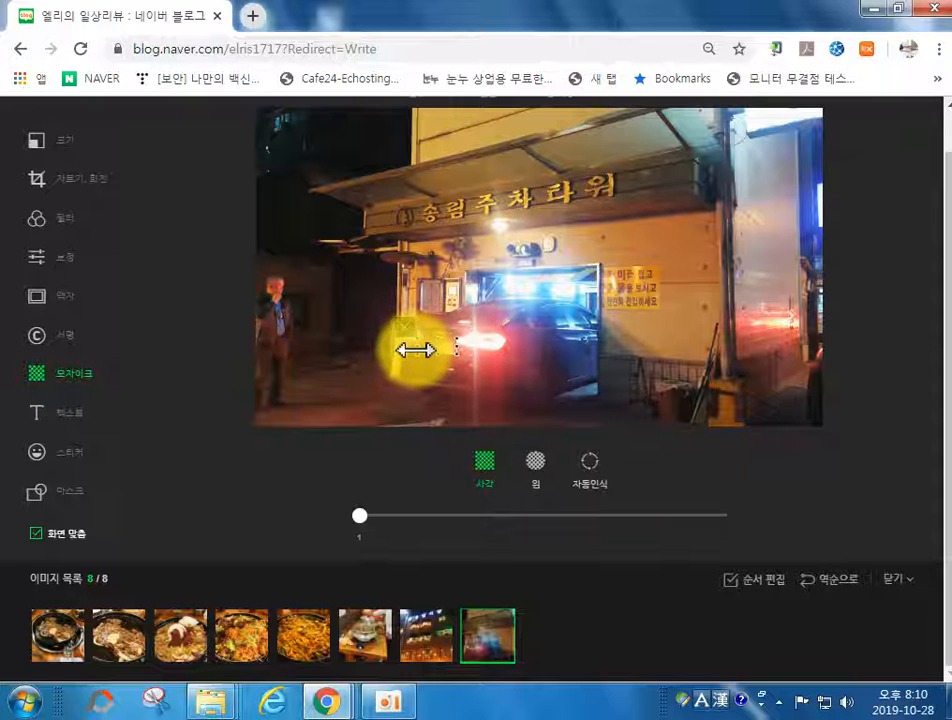
{"action": "left_click", "coordinate": [429, 515]}
{"action": "left_click_drag", "start_coordinate": [439, 521], "coordinate": [539, 521]}
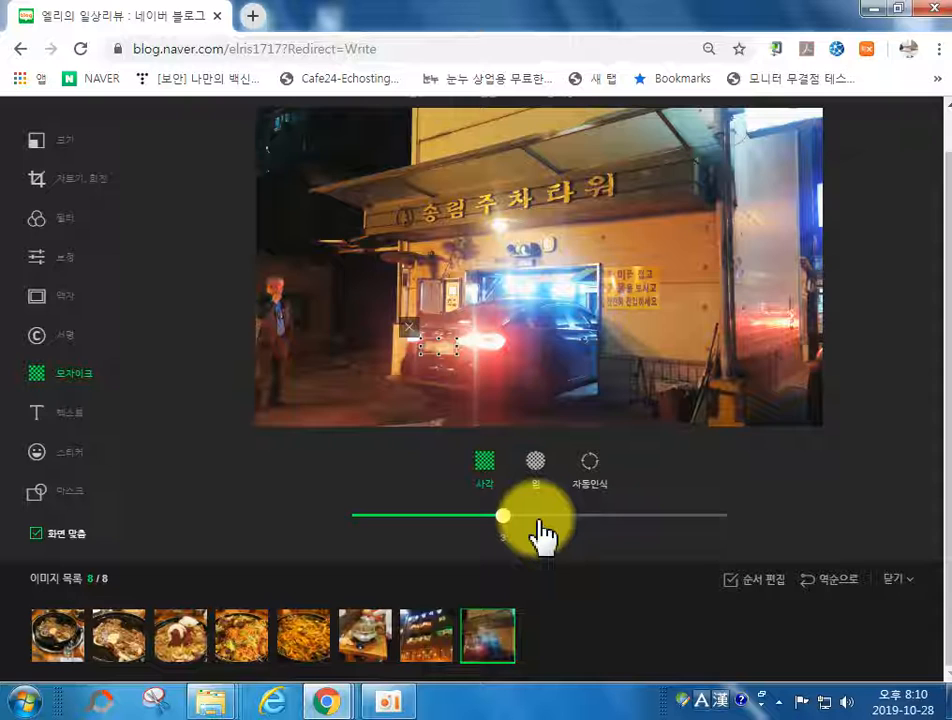
Cover the standing man's face in the eighth photo with a circular mosaic at strength 4.
{"action": "left_click", "coordinate": [535, 468]}
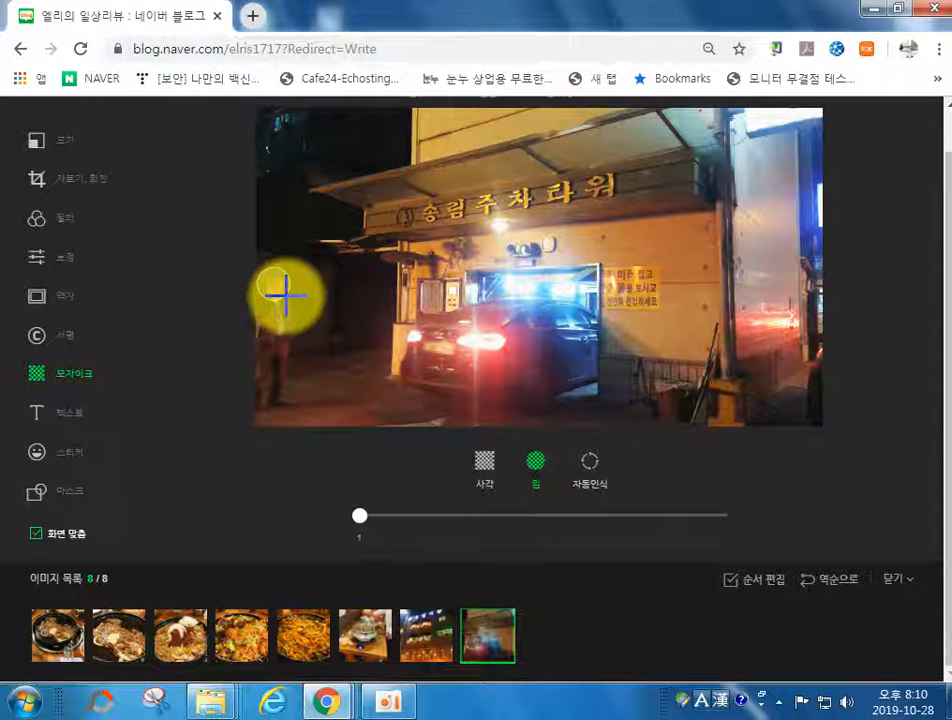
{"action": "left_click", "coordinate": [286, 296]}
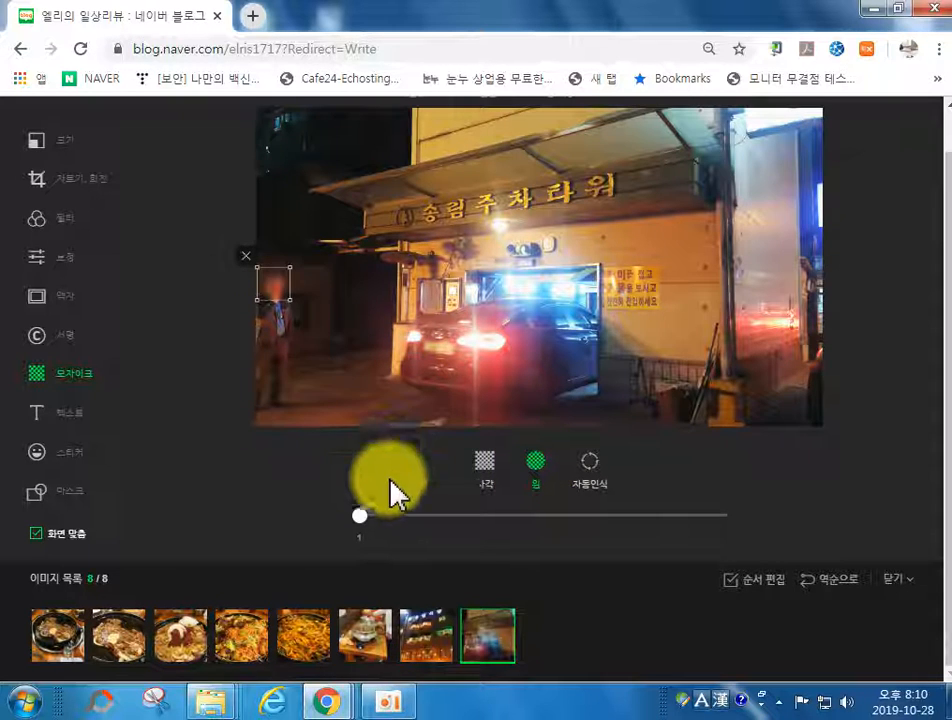
{"action": "left_click", "coordinate": [462, 516]}
{"action": "left_click", "coordinate": [480, 519]}
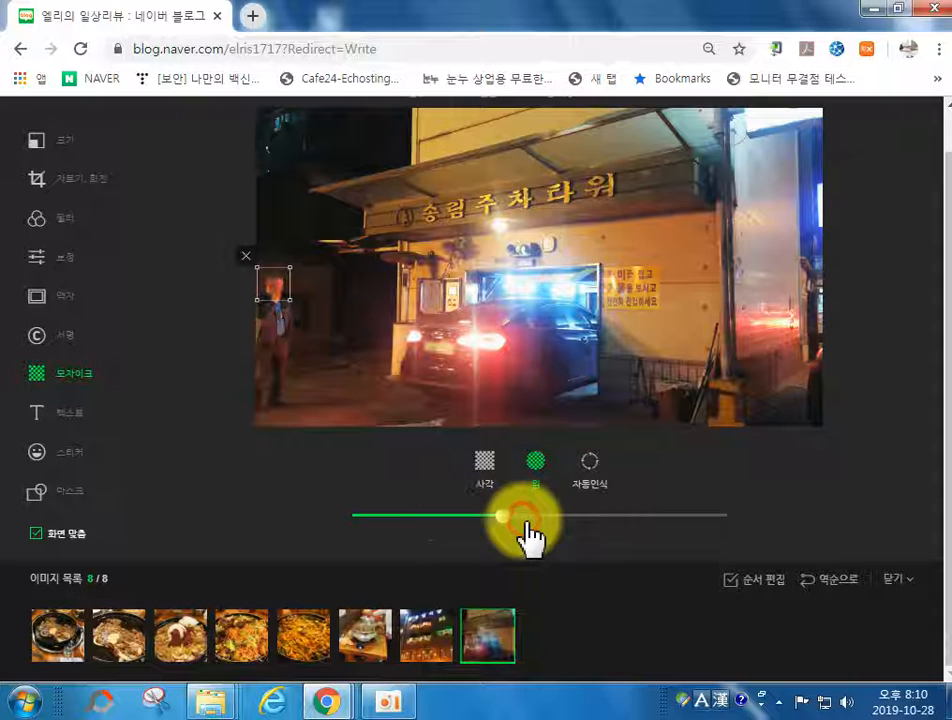
{"action": "left_click", "coordinate": [593, 517]}
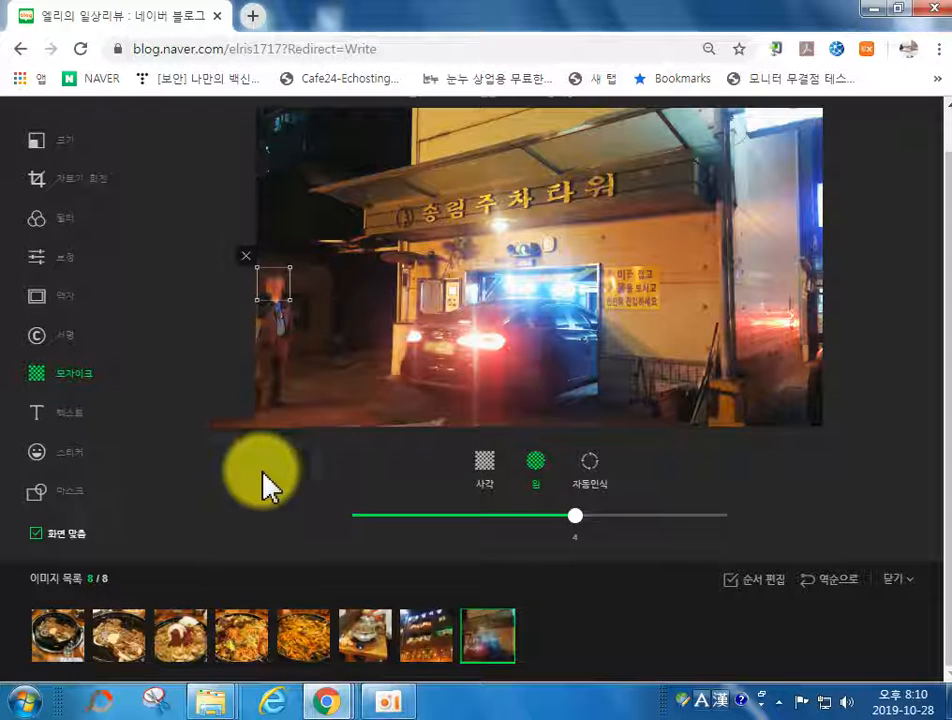
Try a plain text box on the eighth photo, then remove it.
{"action": "left_click", "coordinate": [76, 412]}
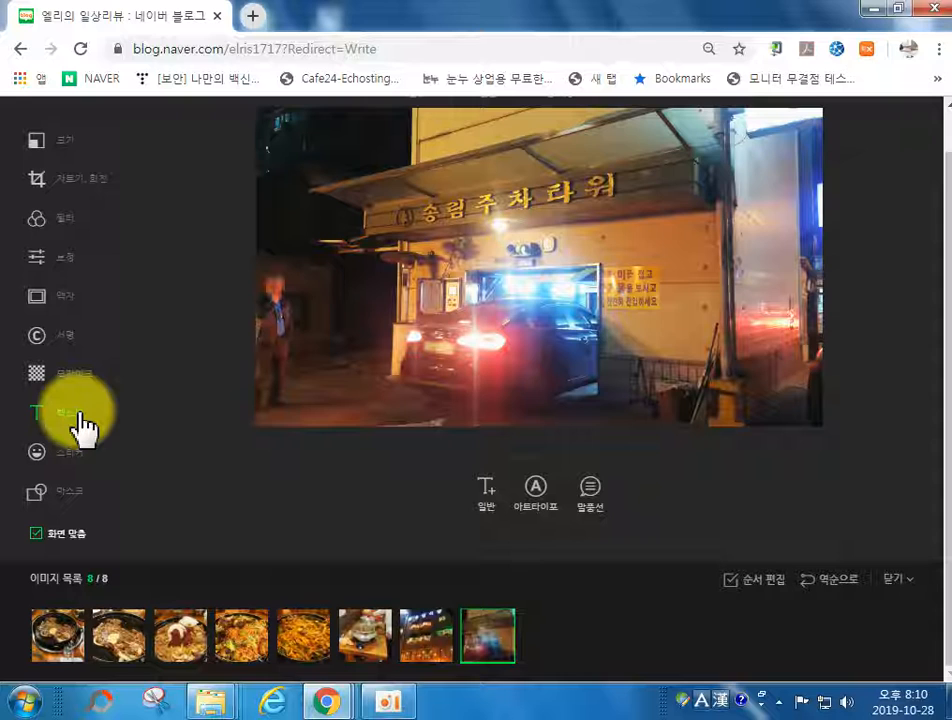
{"action": "left_click", "coordinate": [484, 490]}
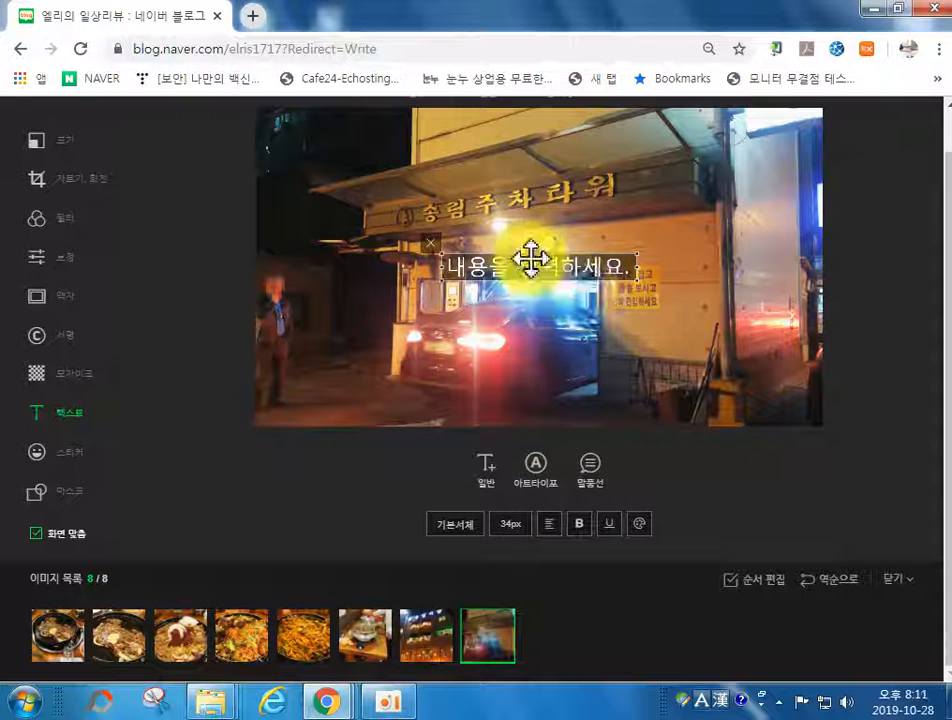
{"action": "left_click", "coordinate": [430, 242]}
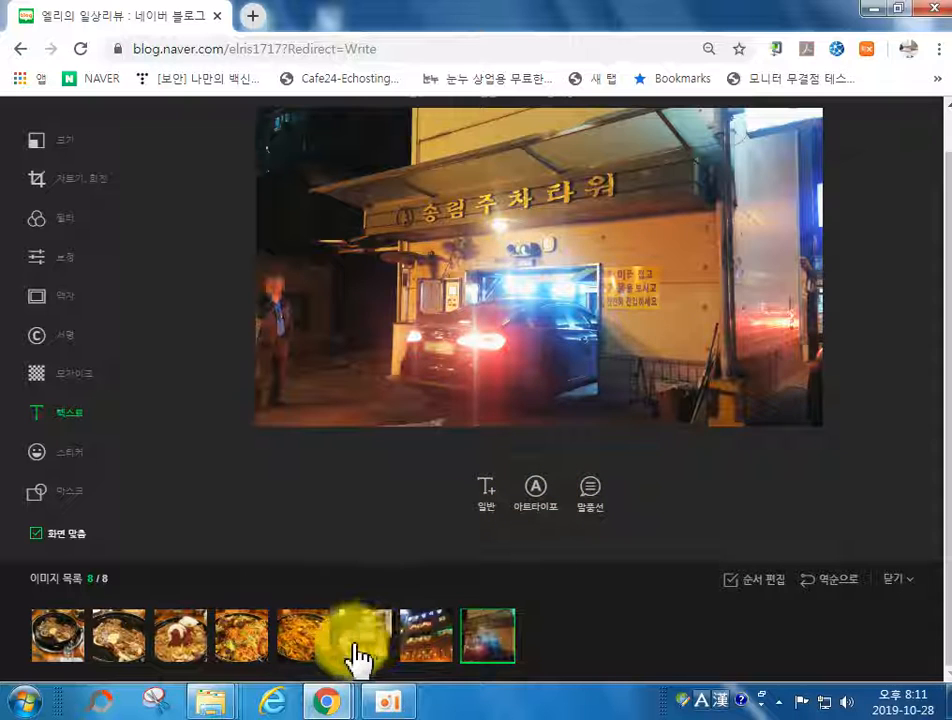
Add the 제주도의 맛있는 음식 일기 art-type title to the fourth photo and resize it over the dish.
{"action": "left_click", "coordinate": [242, 658]}
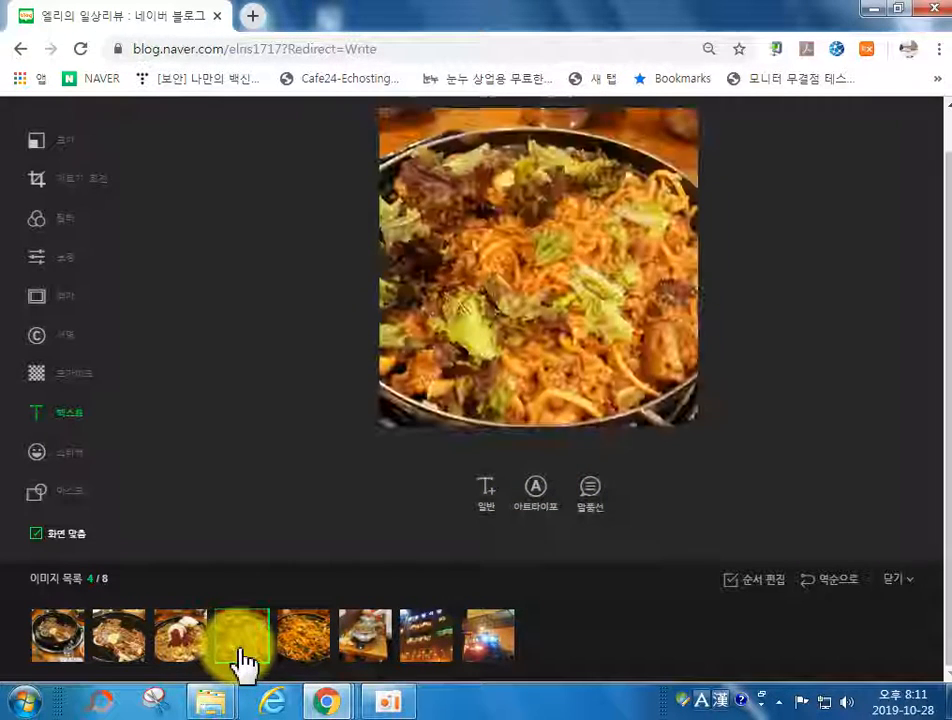
{"action": "scroll", "coordinate": [657, 338], "scroll_direction": "up", "scroll_amount": 1}
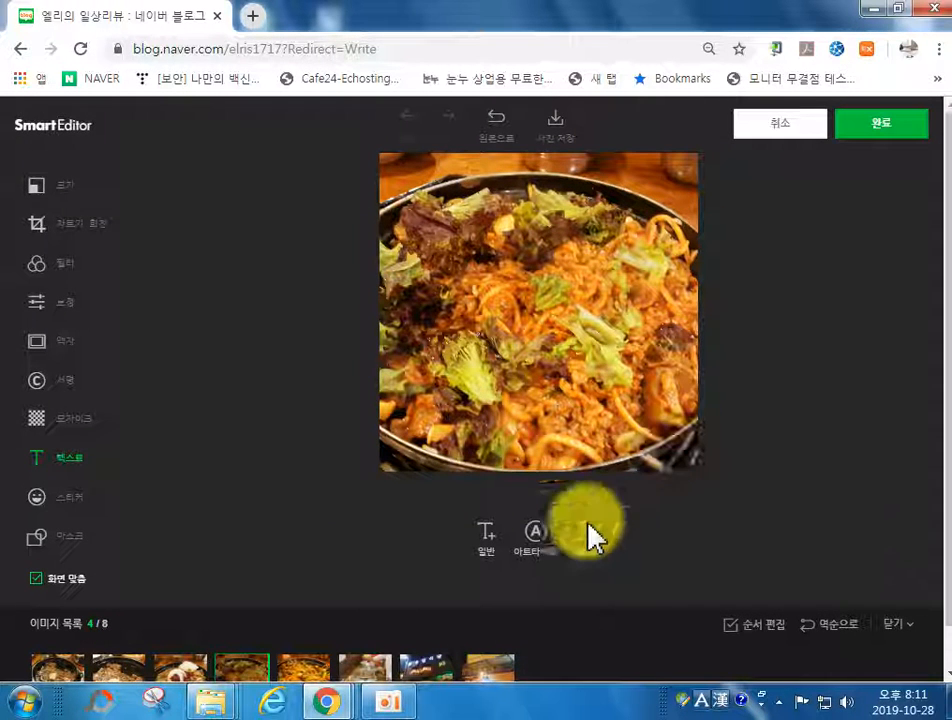
{"action": "left_click", "coordinate": [536, 531]}
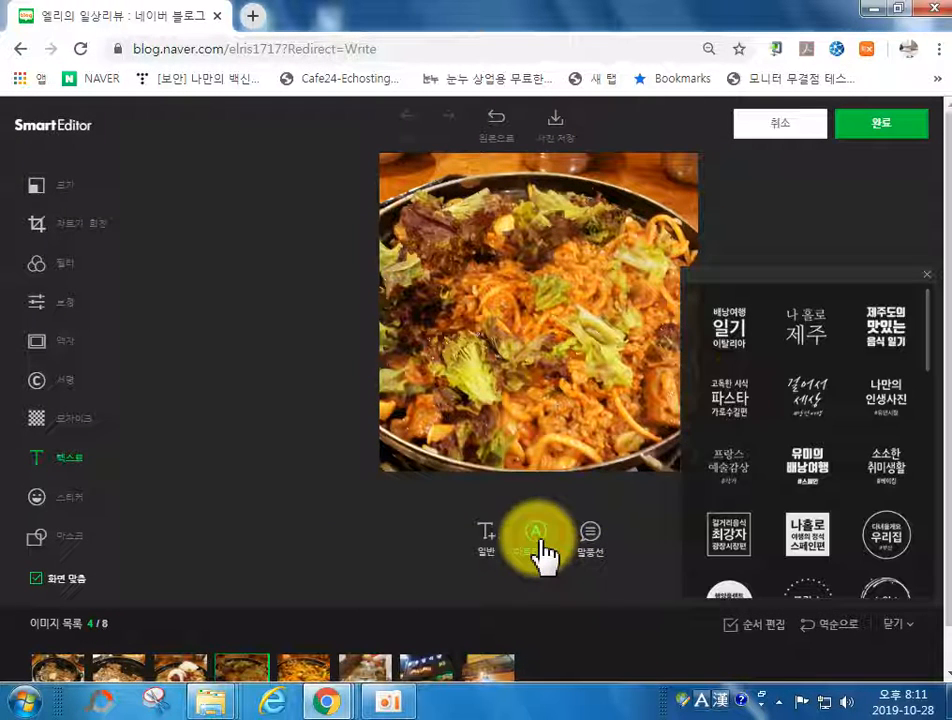
{"action": "left_click", "coordinate": [878, 334]}
{"action": "left_click_drag", "start_coordinate": [701, 376], "coordinate": [659, 417]}
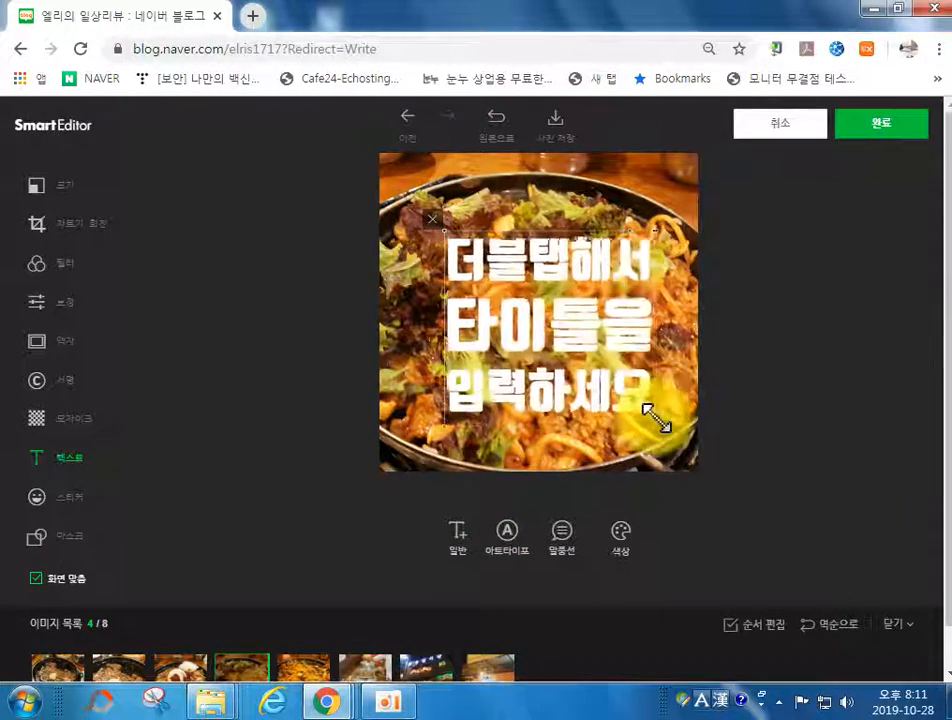
Replace the title's three placeholder lines with 건대맛집, 송림식당 and 돼지불백.
{"action": "double_click", "coordinate": [550, 319]}
{"action": "key", "text": "Hangul"}
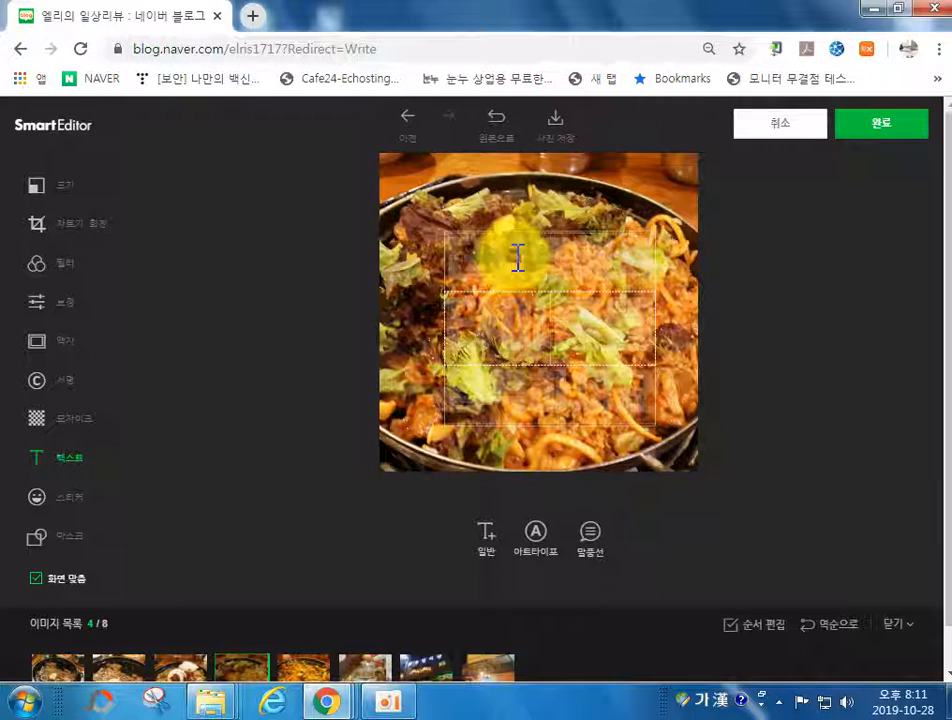
{"action": "type", "text": "건대"}
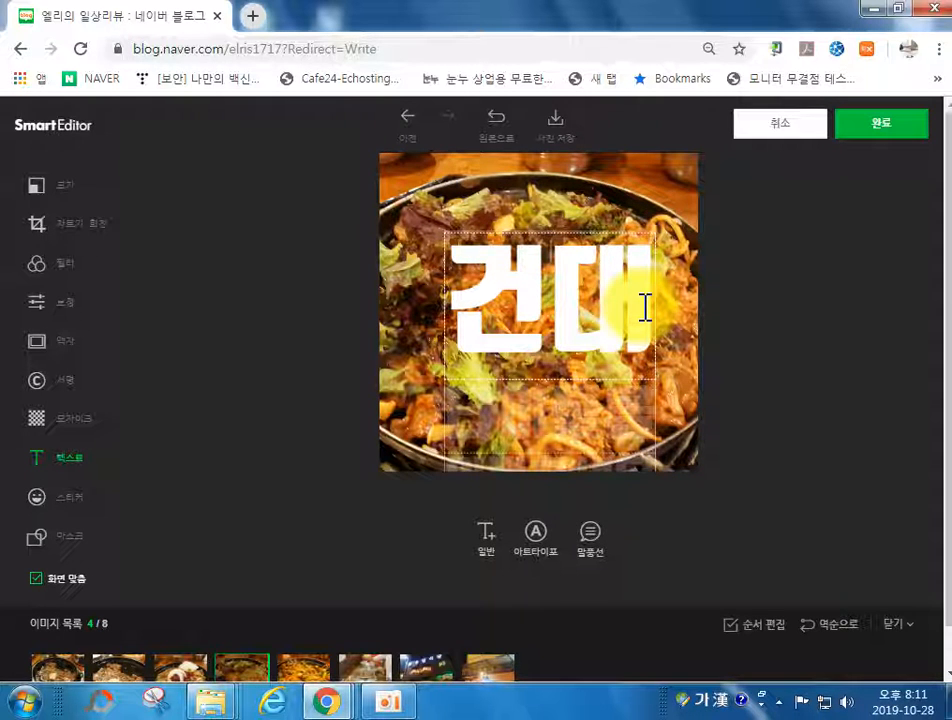
{"action": "type", "text": "맛집 "}
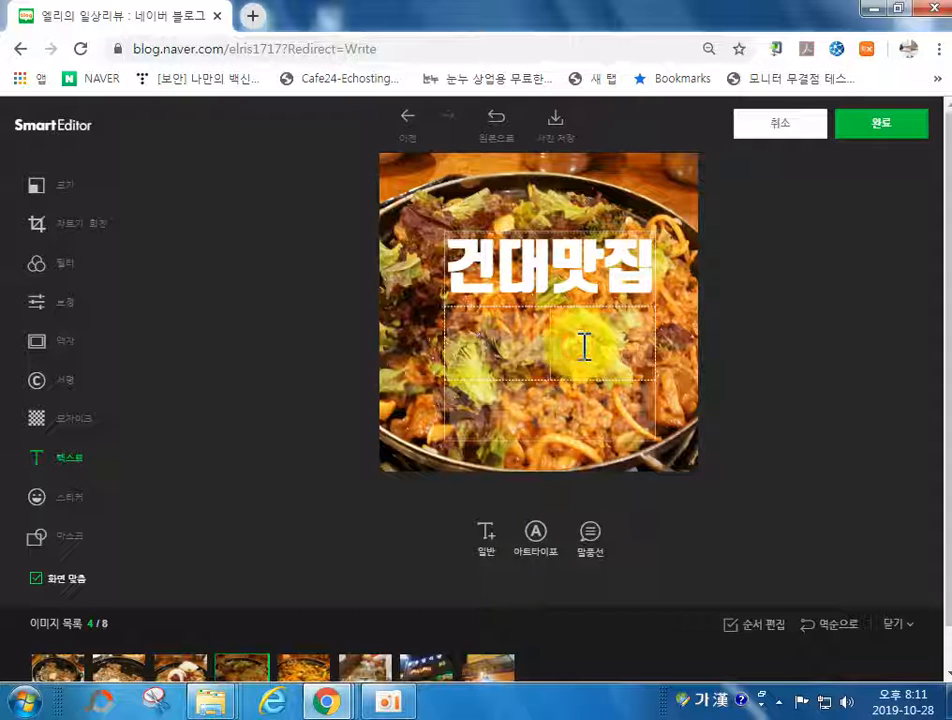
{"action": "type", "text": "송림 식당"}
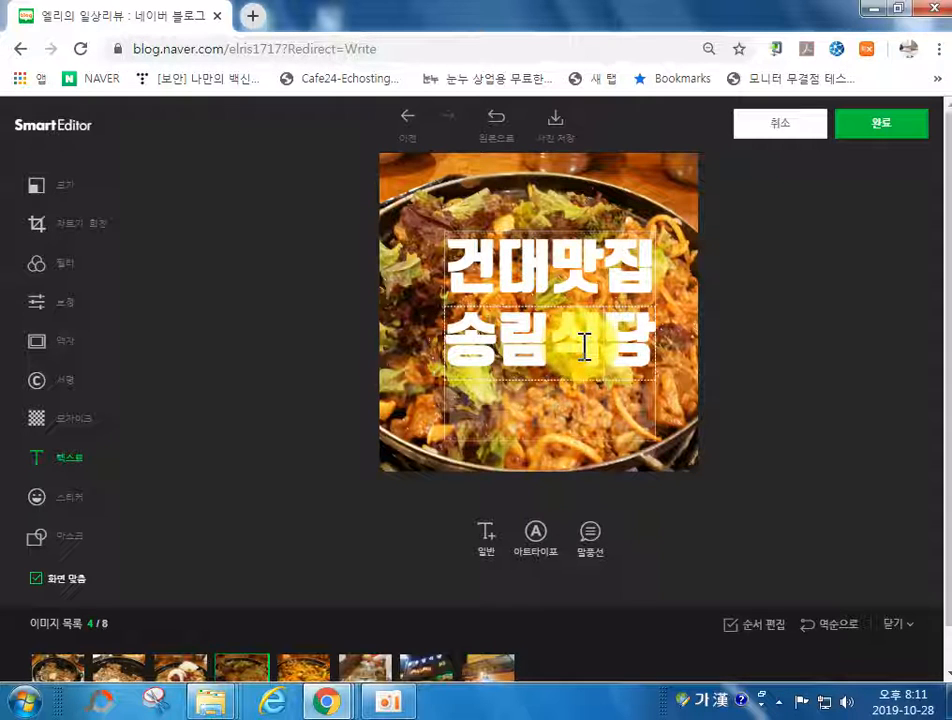
{"action": "left_click", "coordinate": [526, 423]}
{"action": "type", "text": "달"}
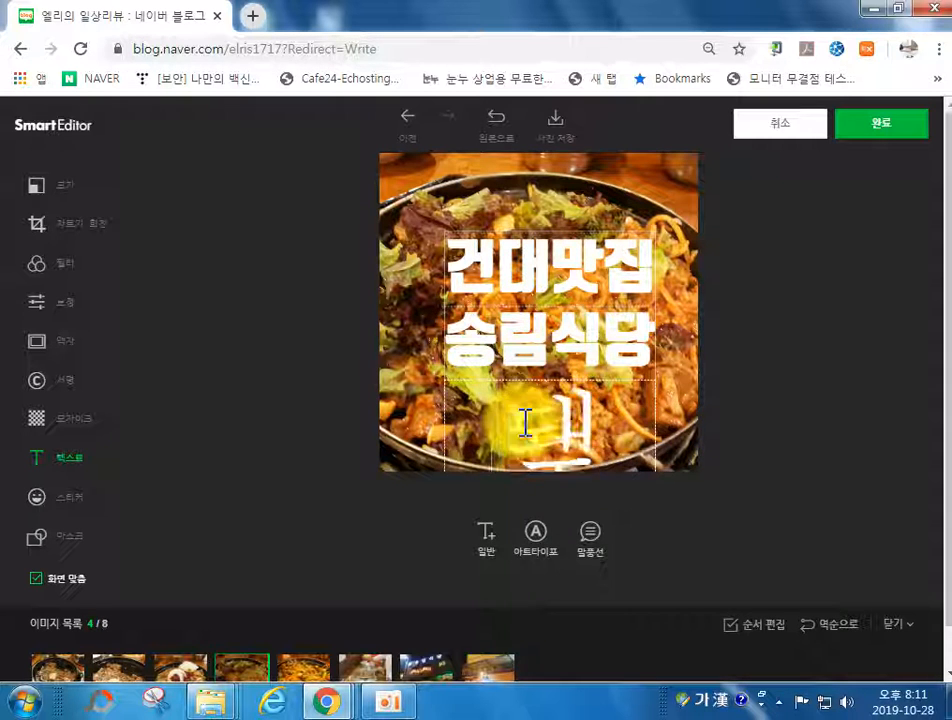
{"action": "type", "text": "지불백"}
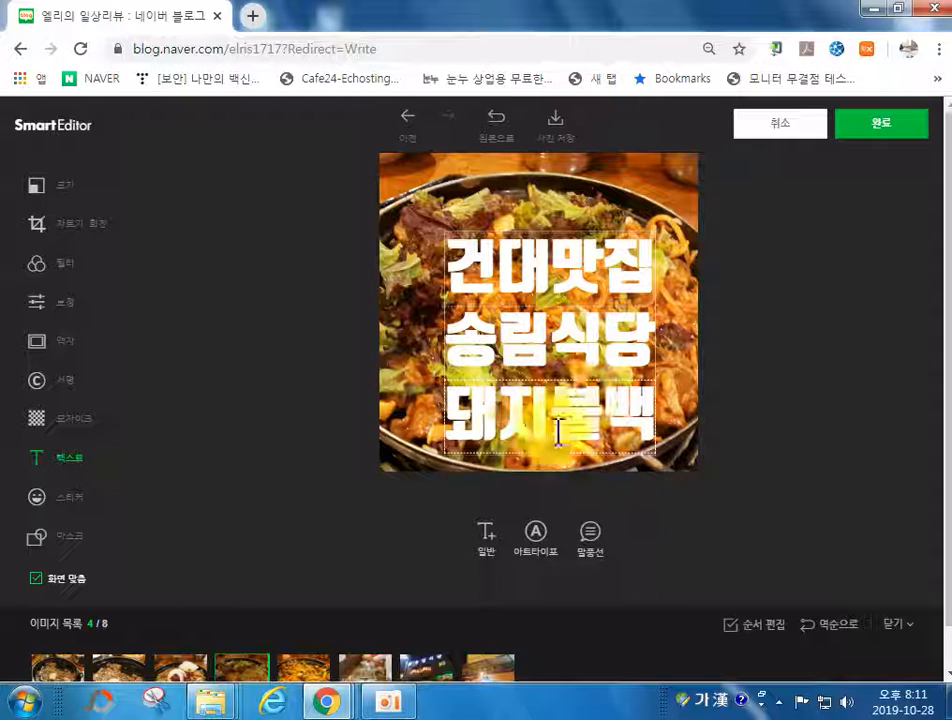
Shrink the three-line title and place it in the lower-right corner of the fourth photo.
{"action": "left_click", "coordinate": [371, 499]}
{"action": "left_click_drag", "start_coordinate": [506, 353], "coordinate": [495, 305]}
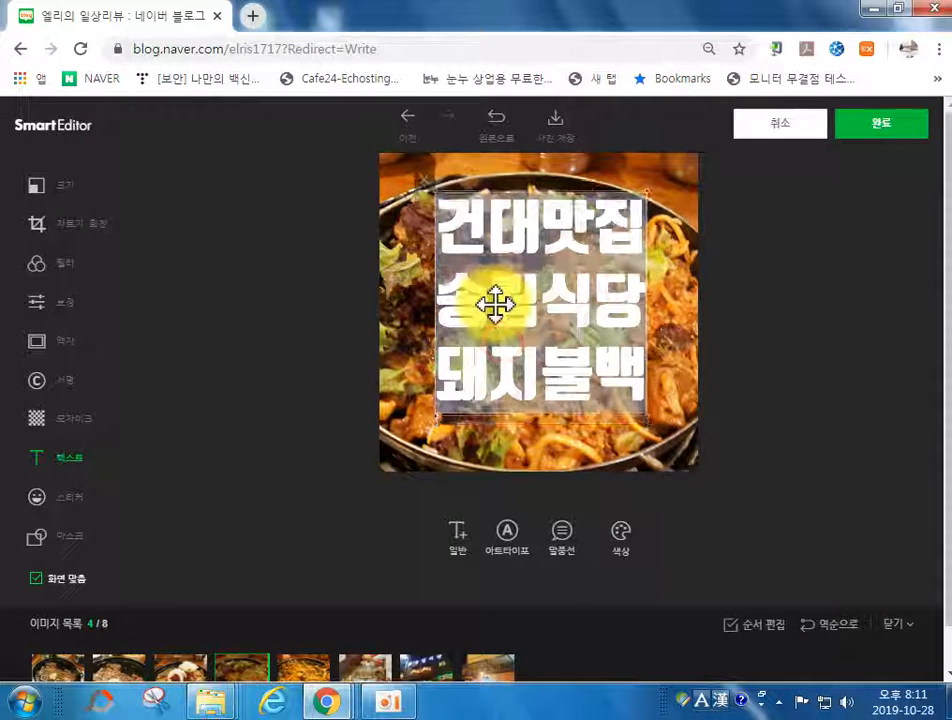
{"action": "left_click_drag", "start_coordinate": [646, 417], "coordinate": [634, 407]}
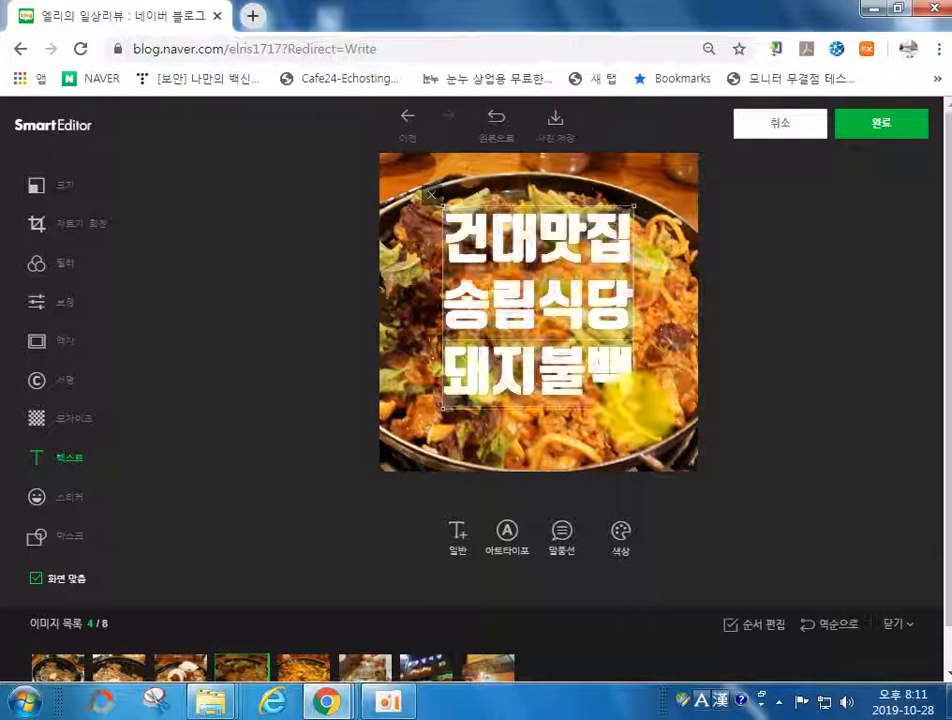
{"action": "left_click_drag", "start_coordinate": [627, 400], "coordinate": [563, 351]}
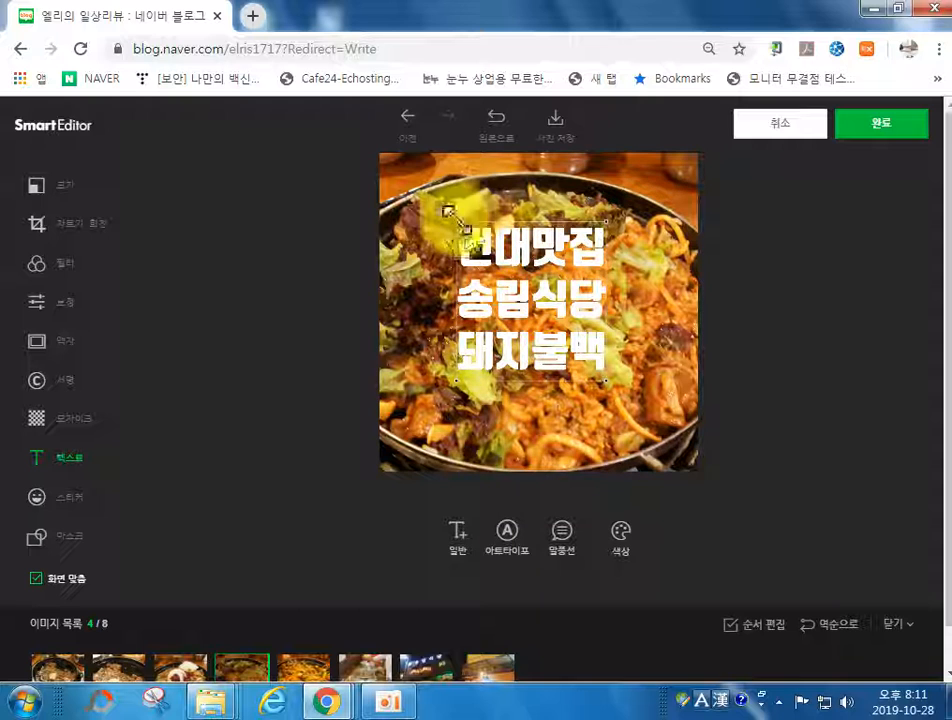
{"action": "mouse_move", "coordinate": [603, 380]}
{"action": "left_mouse_down"}
{"action": "mouse_move", "coordinate": [631, 400]}
{"action": "mouse_move", "coordinate": [598, 378]}
{"action": "left_mouse_up"}
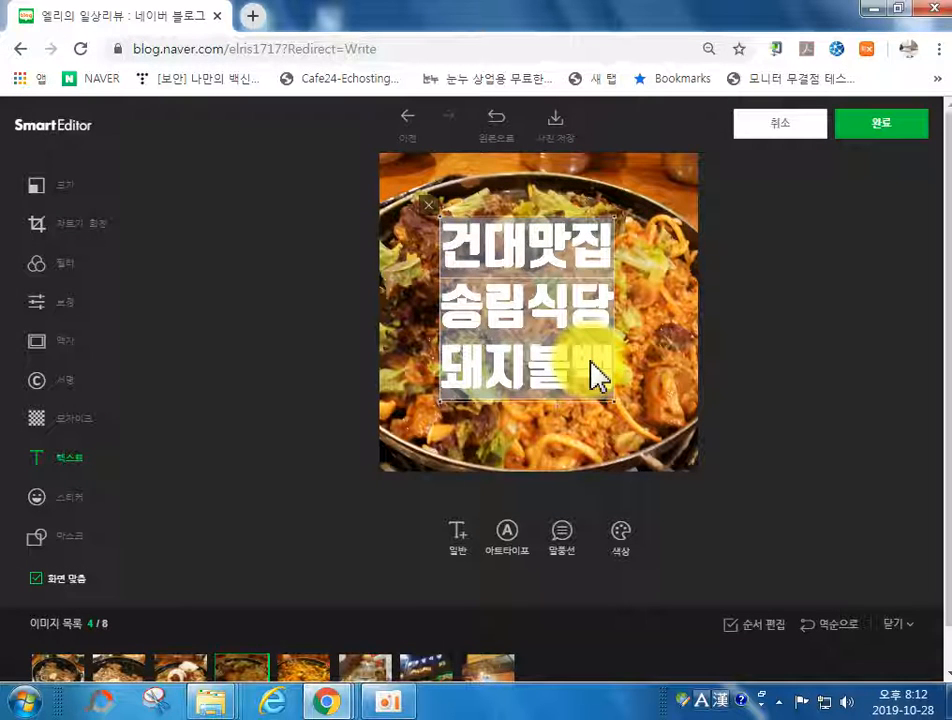
{"action": "left_click", "coordinate": [659, 351]}
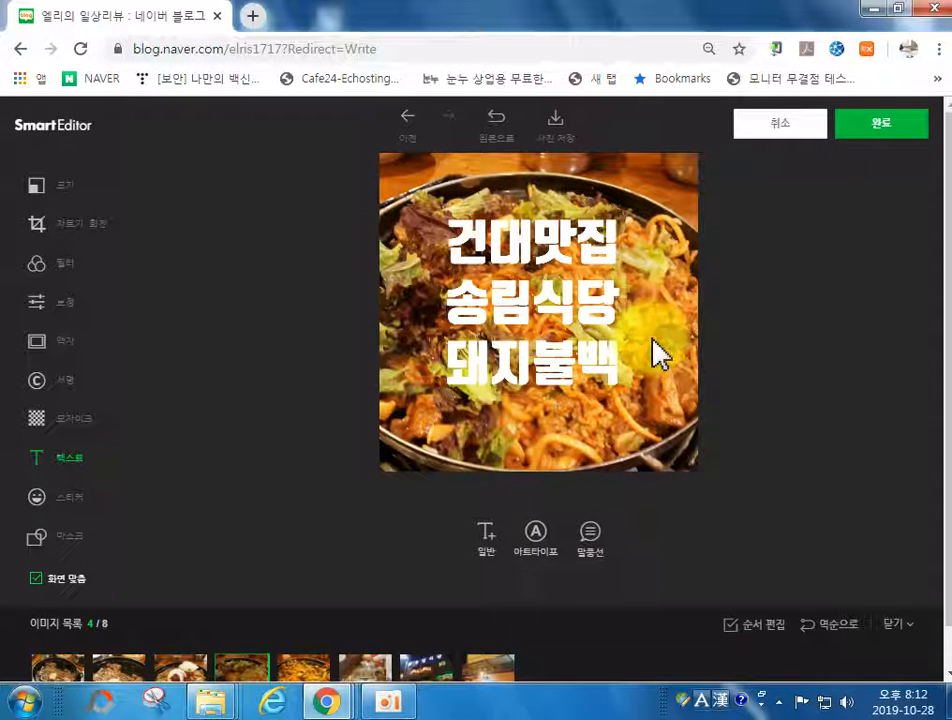
{"action": "left_click_drag", "start_coordinate": [584, 340], "coordinate": [639, 425]}
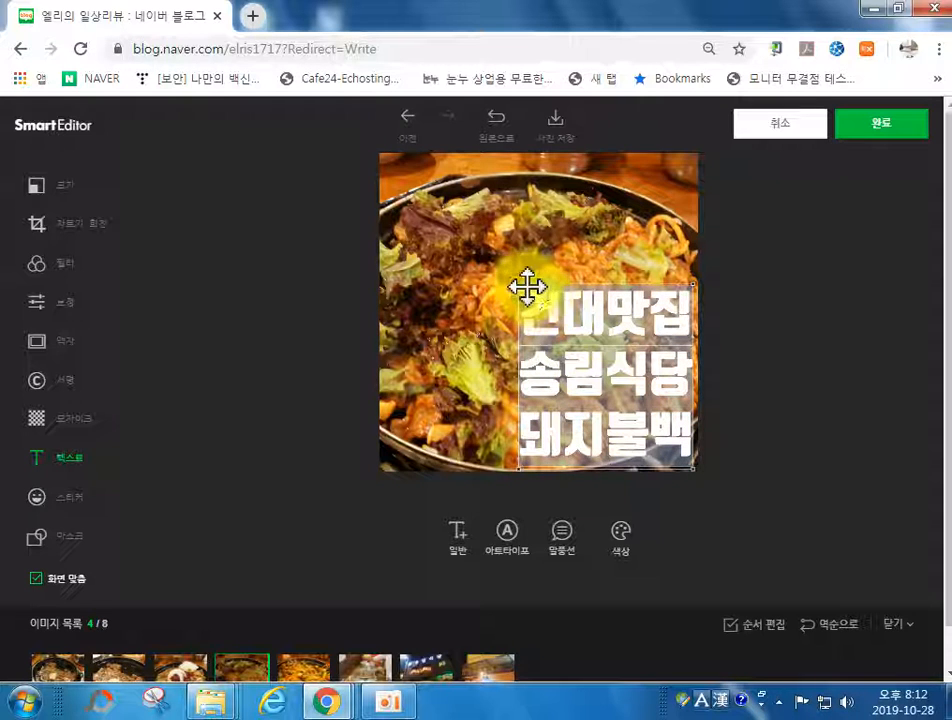
{"action": "left_click_drag", "start_coordinate": [518, 283], "coordinate": [571, 340]}
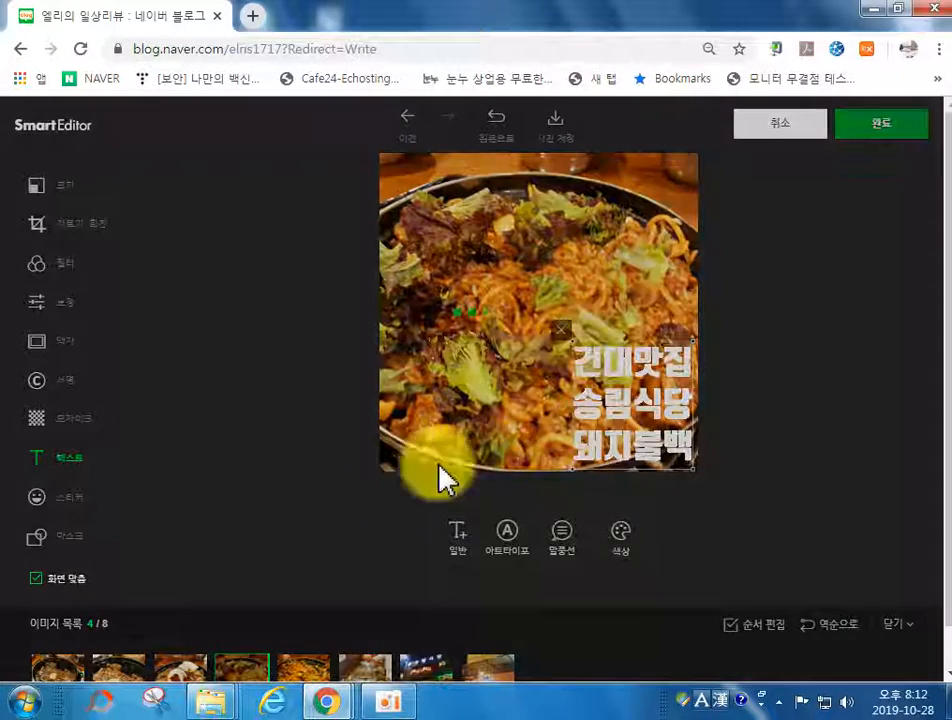
{"action": "left_click", "coordinate": [561, 408]}
{"action": "left_click_drag", "start_coordinate": [609, 398], "coordinate": [608, 389]}
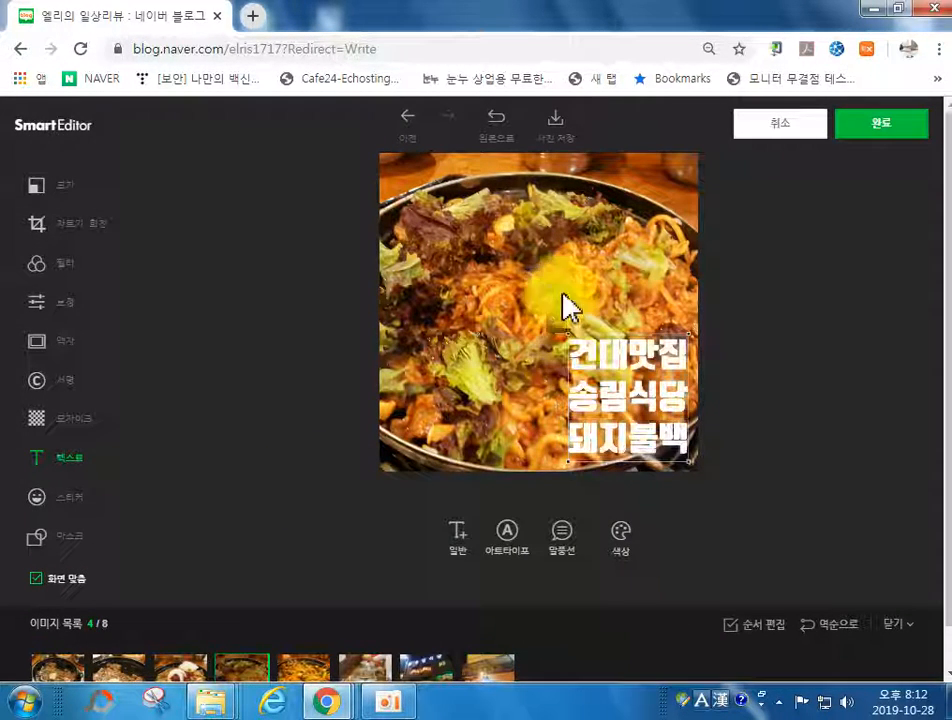
{"action": "left_click_drag", "start_coordinate": [650, 404], "coordinate": [654, 404]}
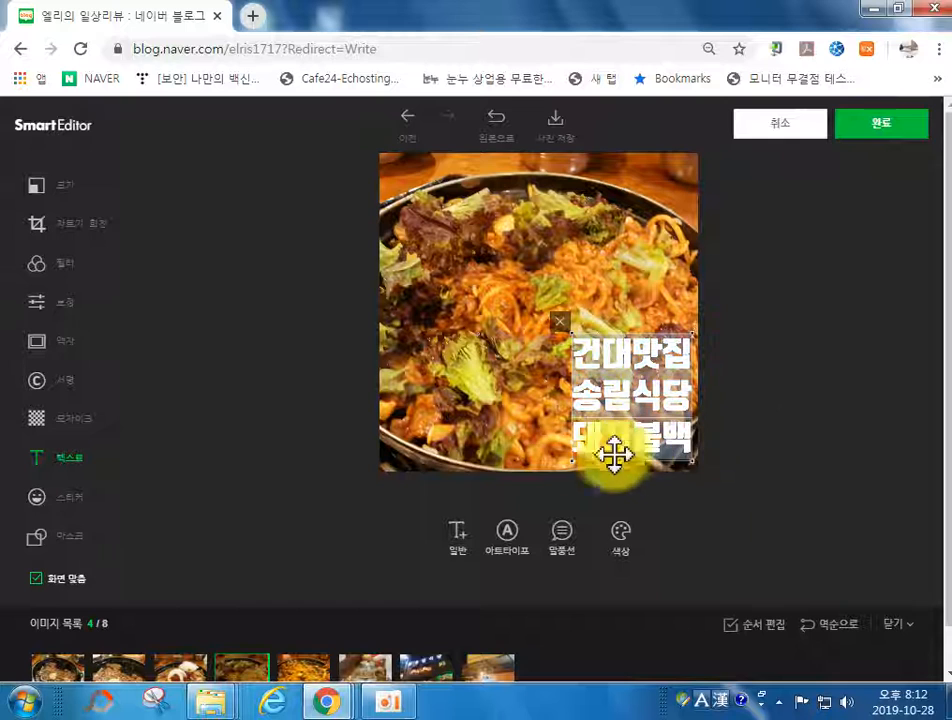
Try a graphic sticker and the 셀프네일 text sticker on the fourth photo, removing each one.
{"action": "left_click", "coordinate": [54, 508]}
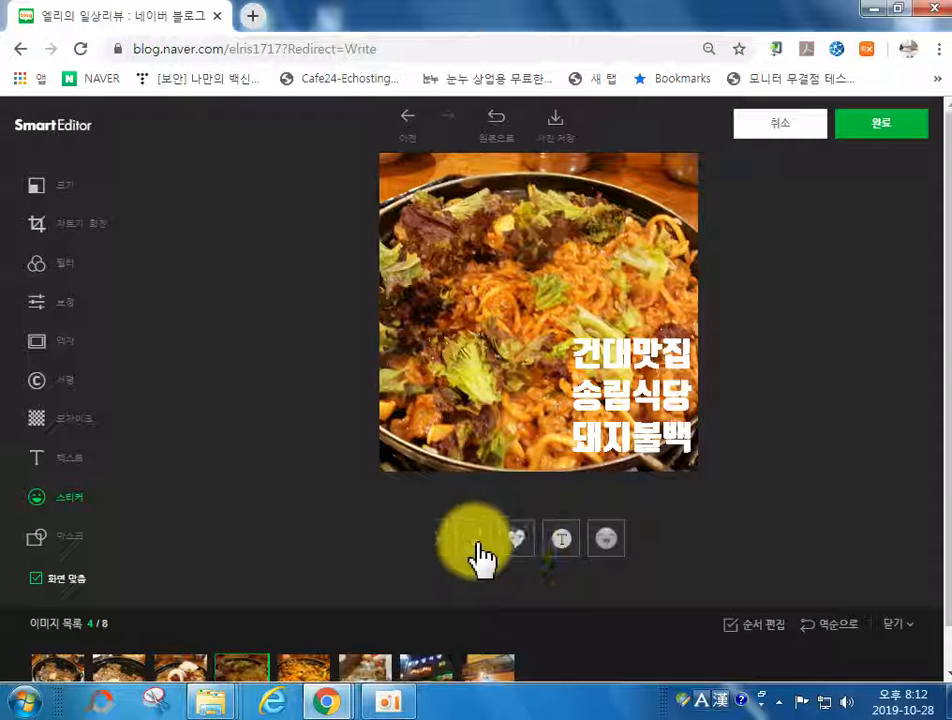
{"action": "left_click", "coordinate": [518, 550]}
{"action": "left_click", "coordinate": [487, 284]}
{"action": "left_click", "coordinate": [521, 414]}
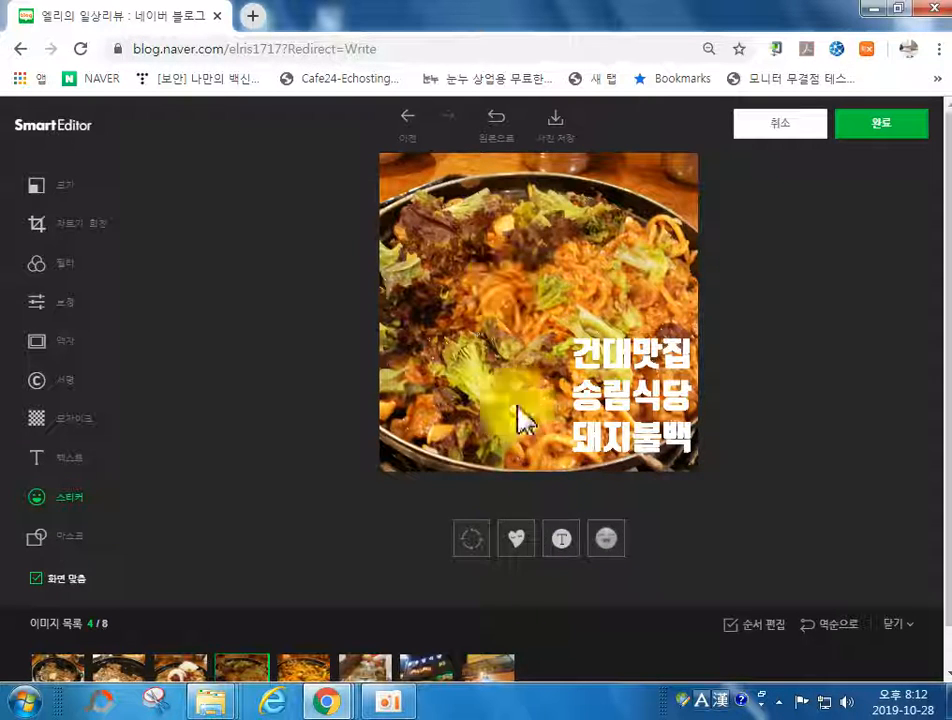
{"action": "left_click", "coordinate": [561, 538]}
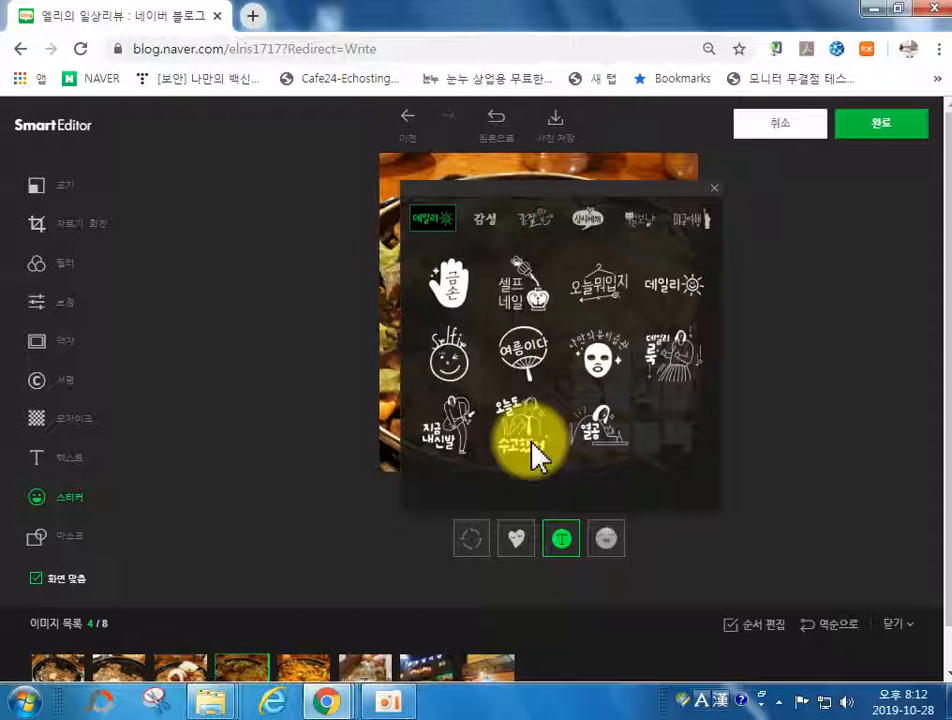
{"action": "left_click", "coordinate": [512, 300]}
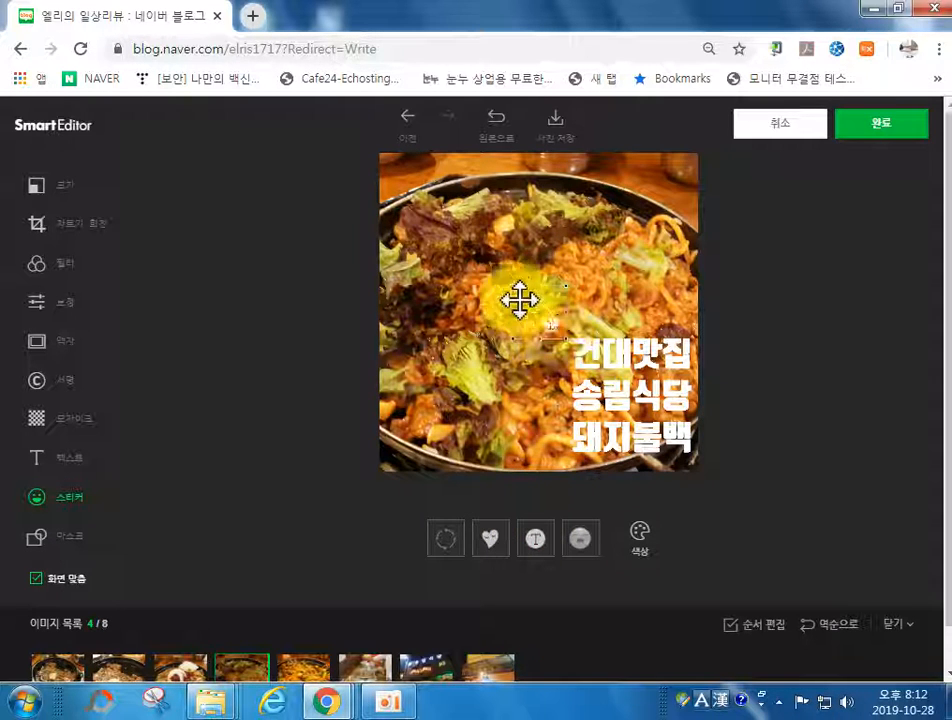
{"action": "left_click", "coordinate": [502, 275]}
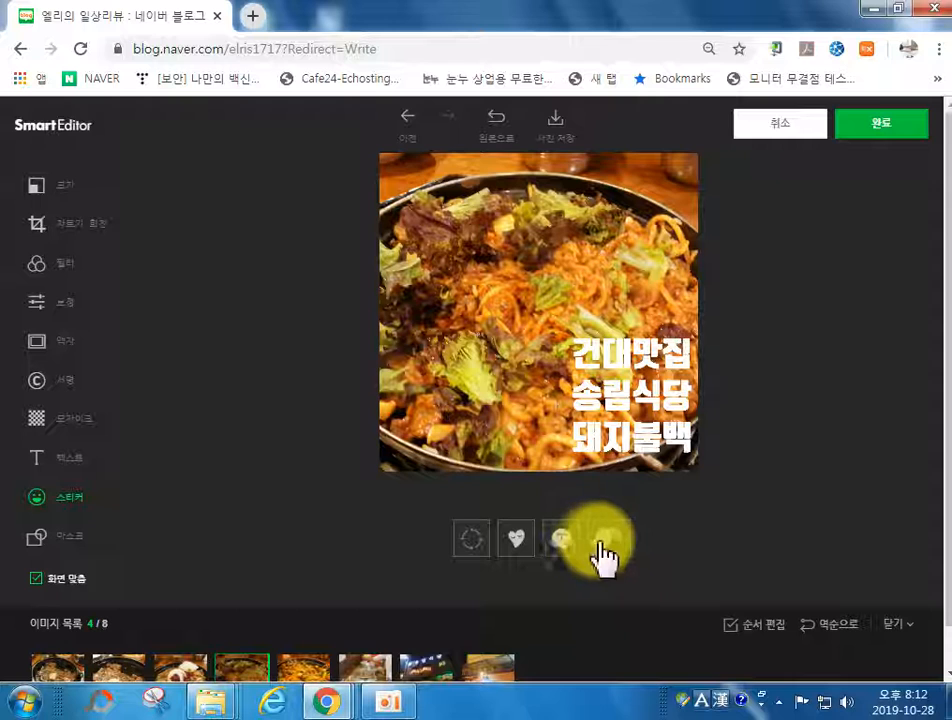
Look through the text sticker categories, including 감성 and 미국여행, without placing a sticker.
{"action": "left_click", "coordinate": [578, 540]}
{"action": "left_click", "coordinate": [487, 226]}
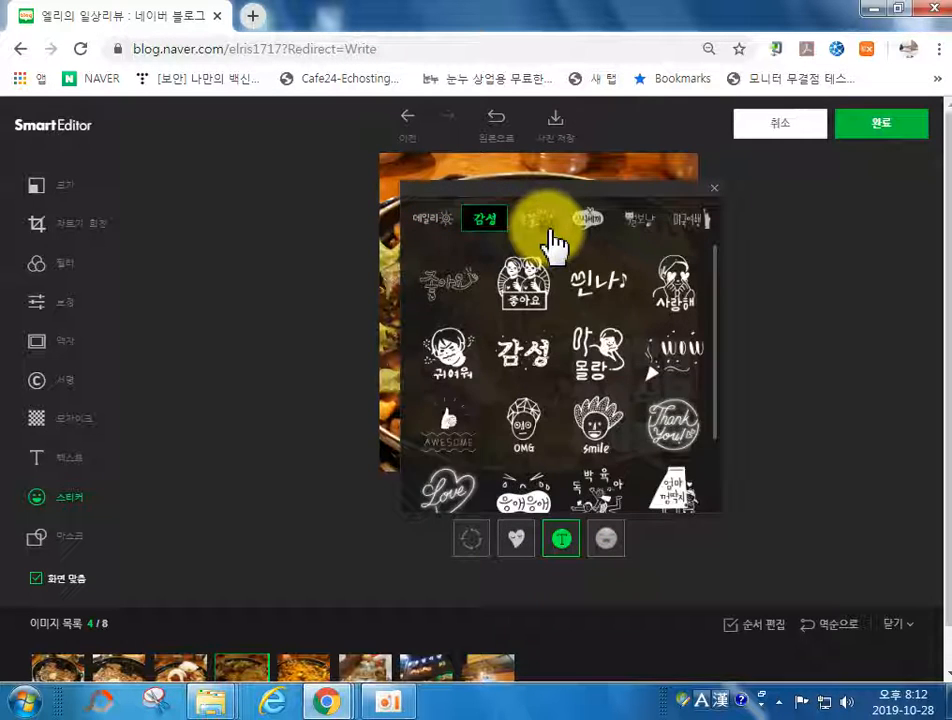
{"action": "left_click", "coordinate": [540, 225]}
{"action": "left_click", "coordinate": [582, 226]}
{"action": "left_click", "coordinate": [690, 220]}
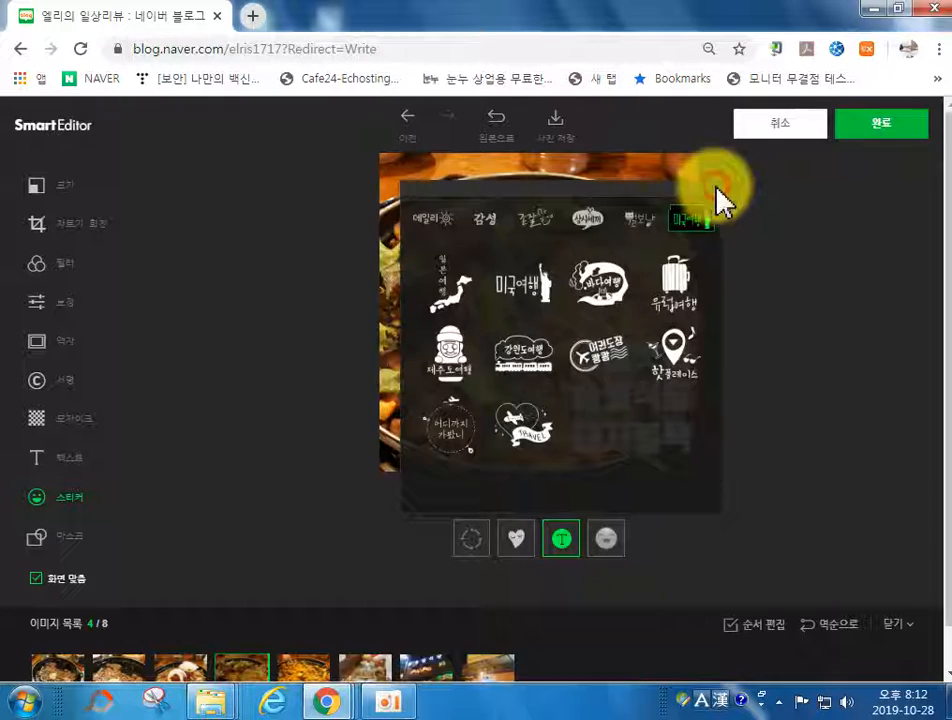
{"action": "left_click", "coordinate": [717, 187]}
Try a laughing face sticker on the fourth photo at a smaller size, then remove it.
{"action": "left_click", "coordinate": [604, 540]}
{"action": "left_click", "coordinate": [461, 239]}
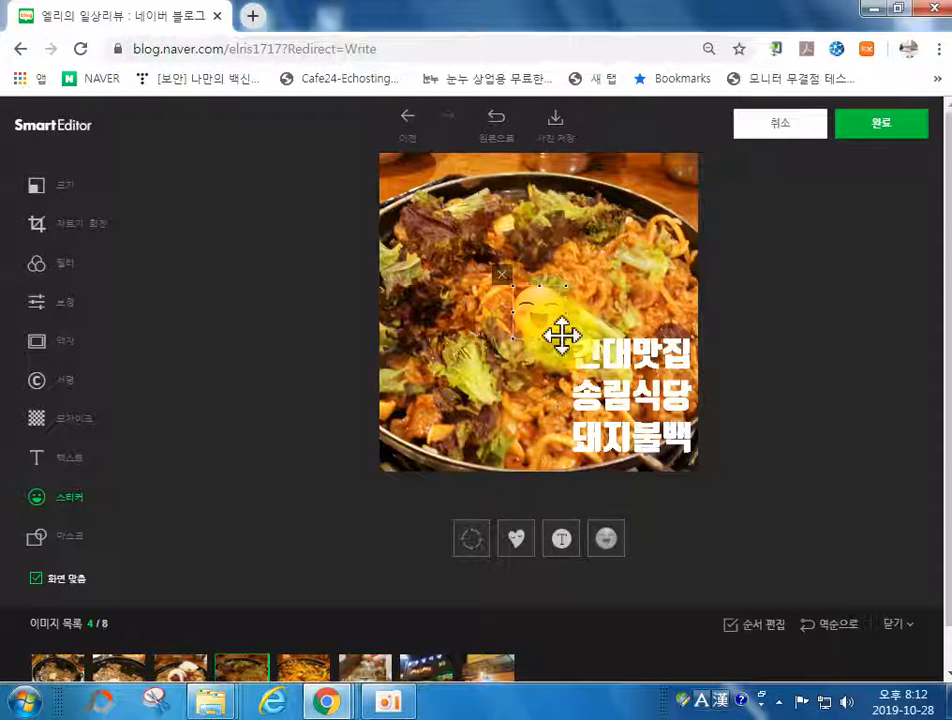
{"action": "left_click_drag", "start_coordinate": [563, 334], "coordinate": [542, 312]}
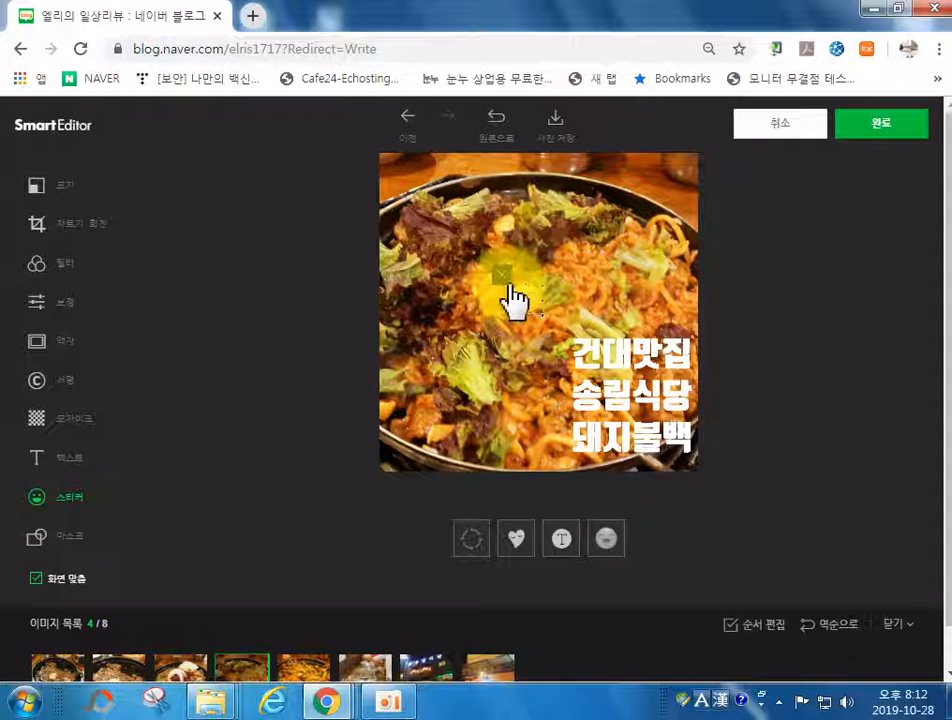
{"action": "left_click", "coordinate": [507, 281]}
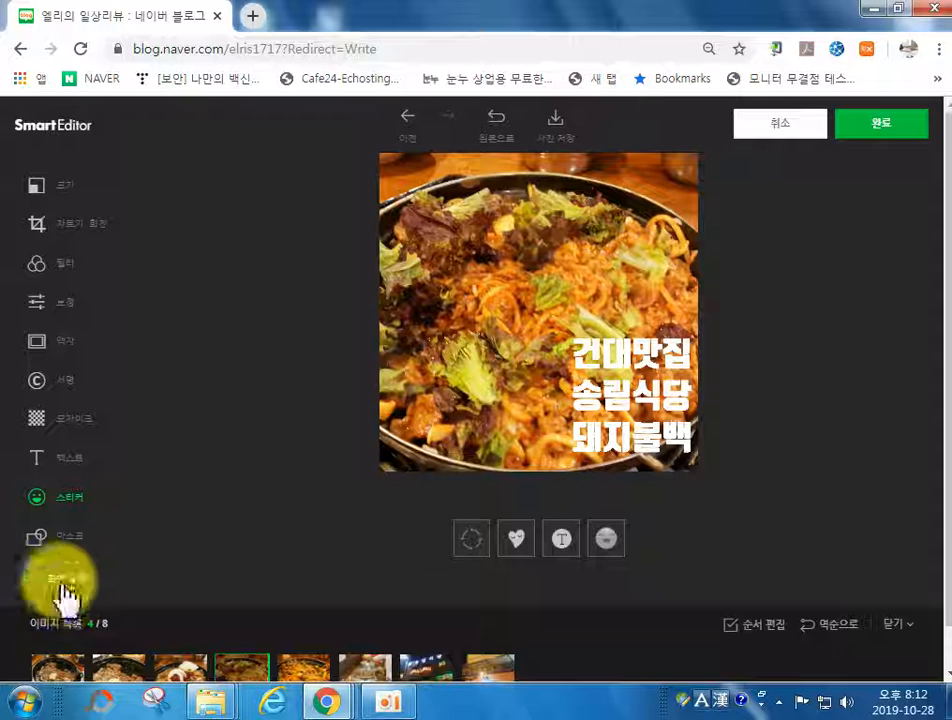
Put a circular mask on the fourth photo and enlarge it to the photo's full width and height.
{"action": "left_click", "coordinate": [67, 540]}
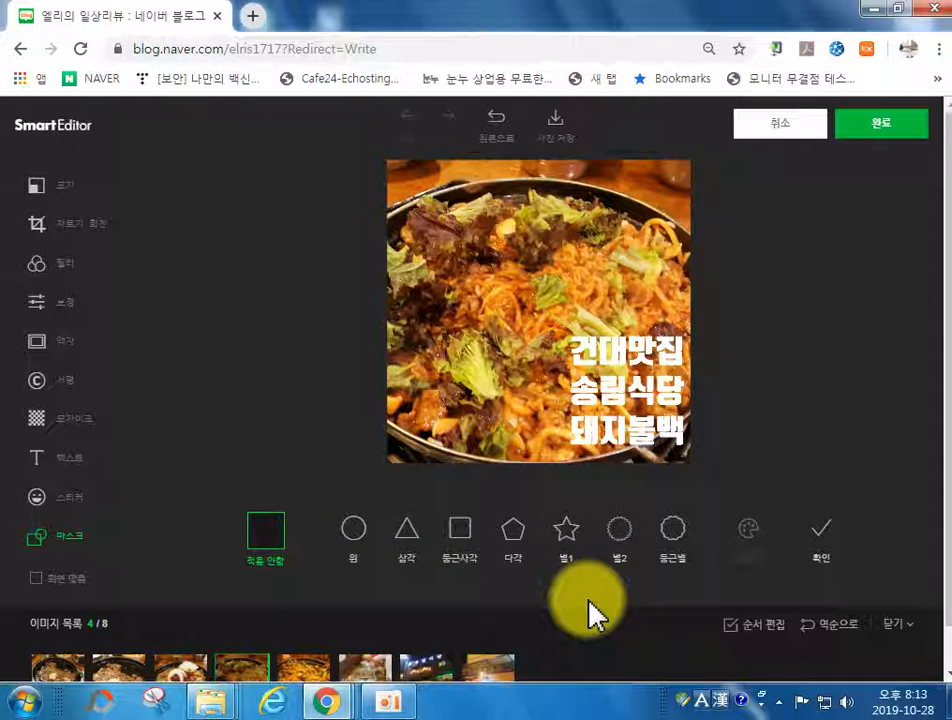
{"action": "left_click", "coordinate": [356, 530]}
{"action": "left_click", "coordinate": [484, 278]}
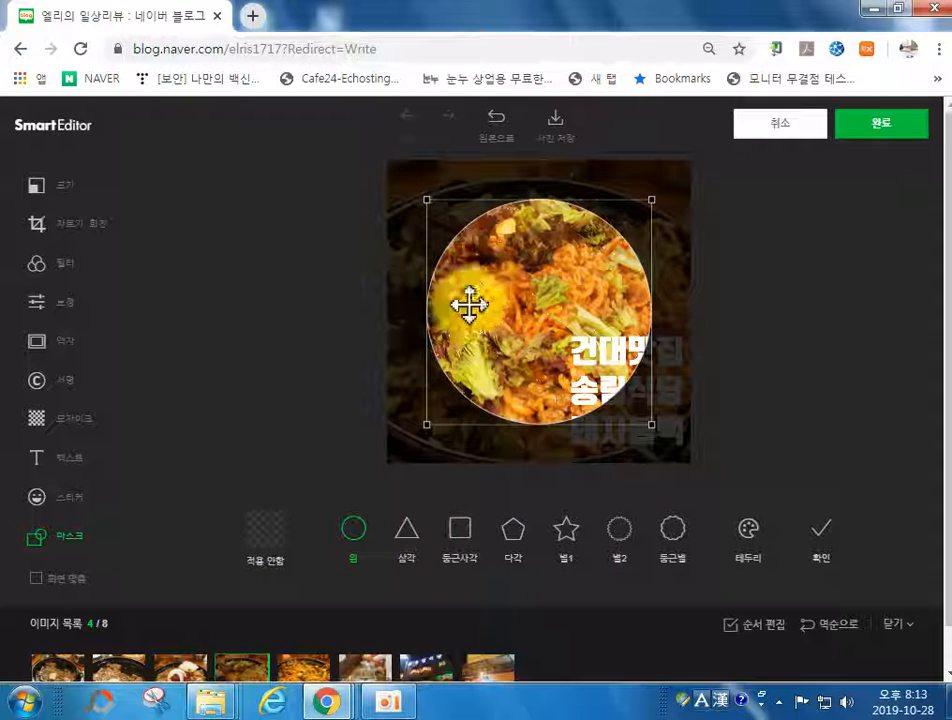
{"action": "left_click_drag", "start_coordinate": [426, 425], "coordinate": [329, 478]}
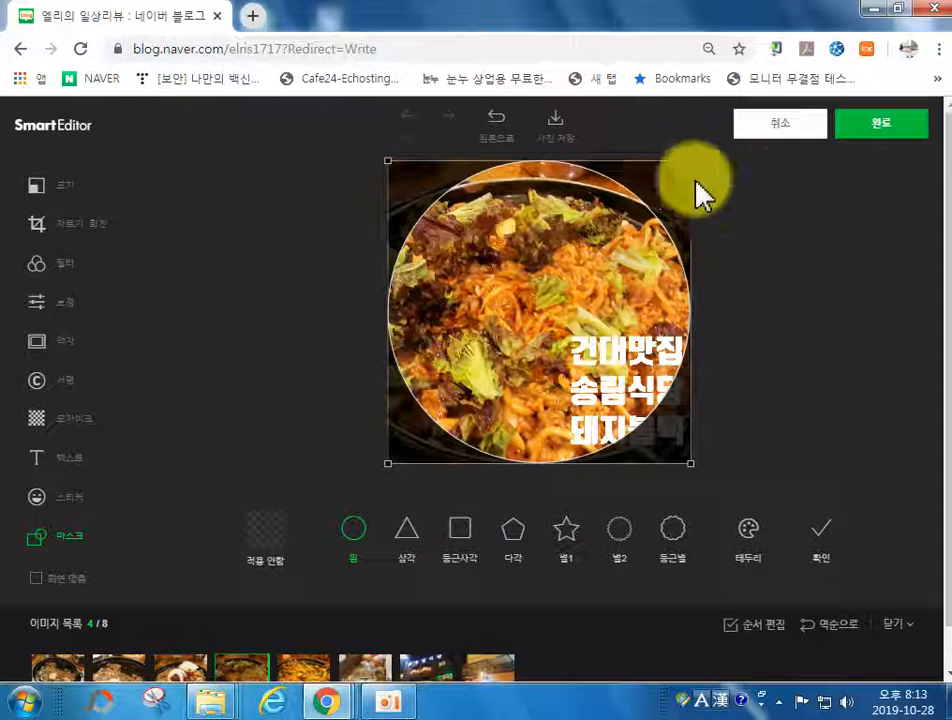
Give the circular mask a border of thickness 2 and apply the mask to the fourth photo.
{"action": "left_click_drag", "start_coordinate": [693, 163], "coordinate": [761, 141]}
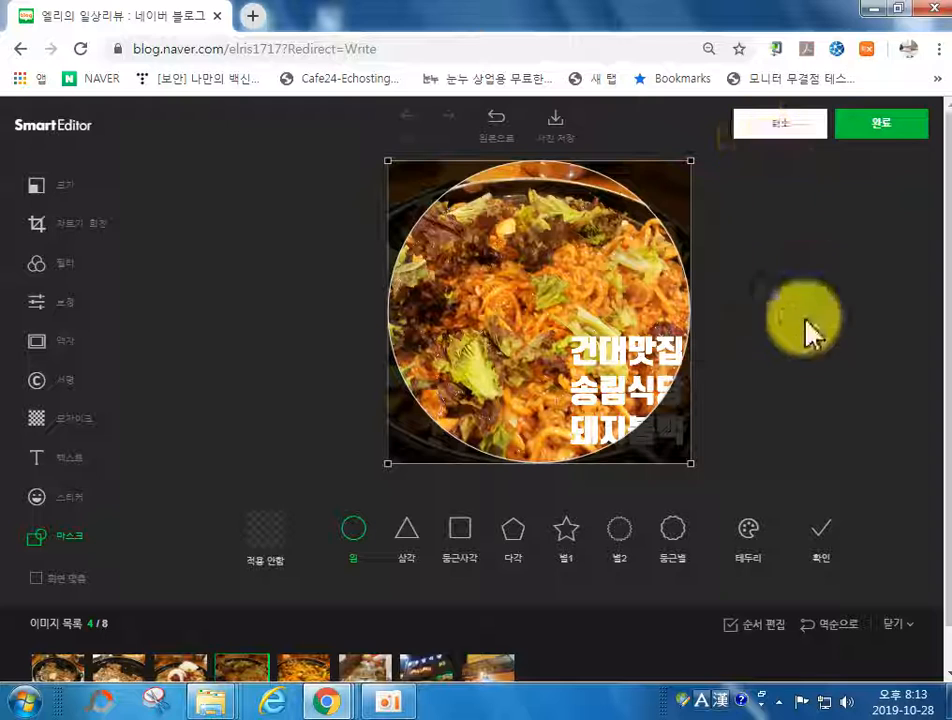
{"action": "left_click", "coordinate": [752, 535]}
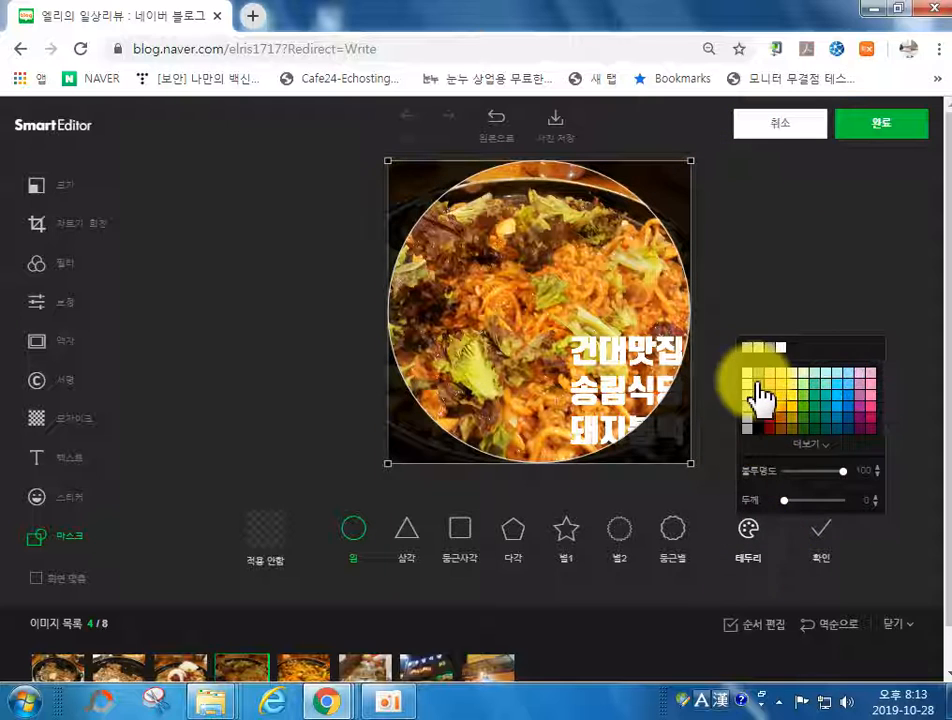
{"action": "left_click_drag", "start_coordinate": [789, 502], "coordinate": [794, 503]}
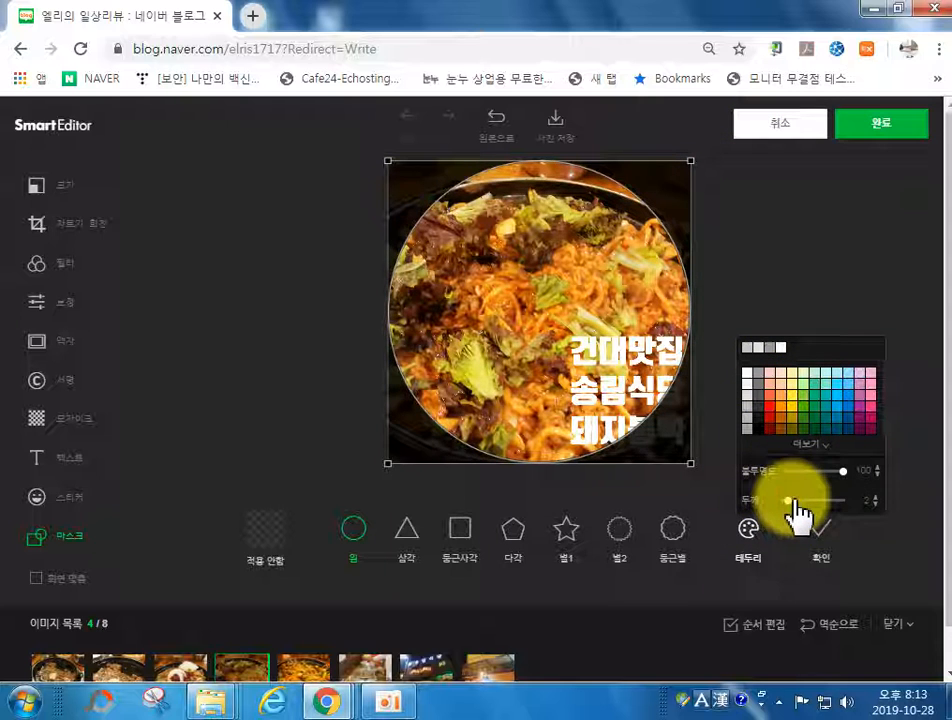
{"action": "left_click", "coordinate": [826, 545]}
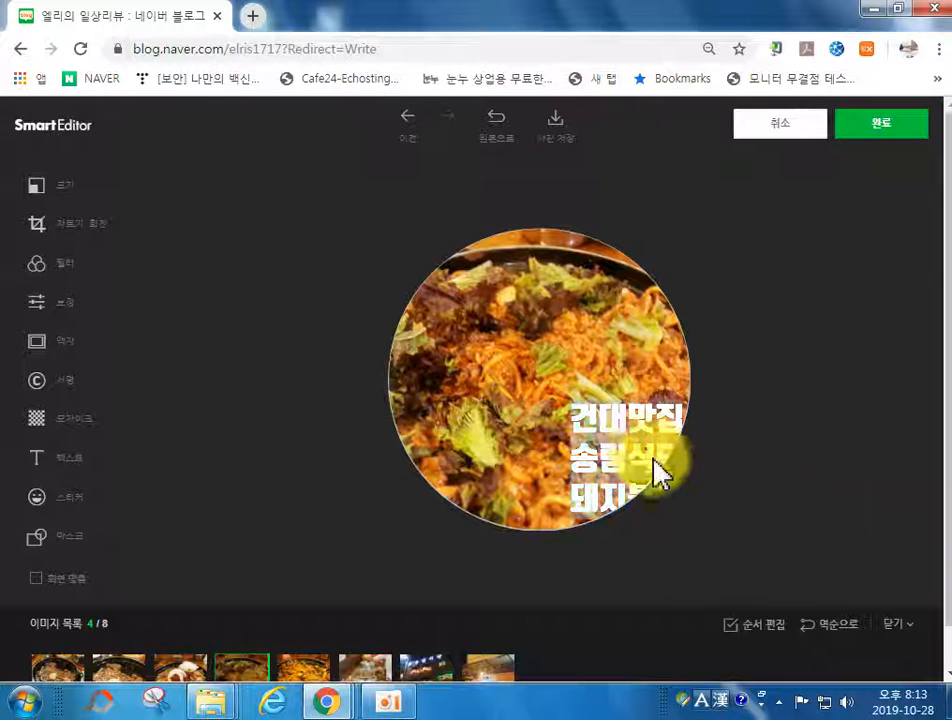
Move the title text to the middle of the circular photo, enlarge it, and finish the photo editing.
{"action": "left_click_drag", "start_coordinate": [636, 427], "coordinate": [550, 348]}
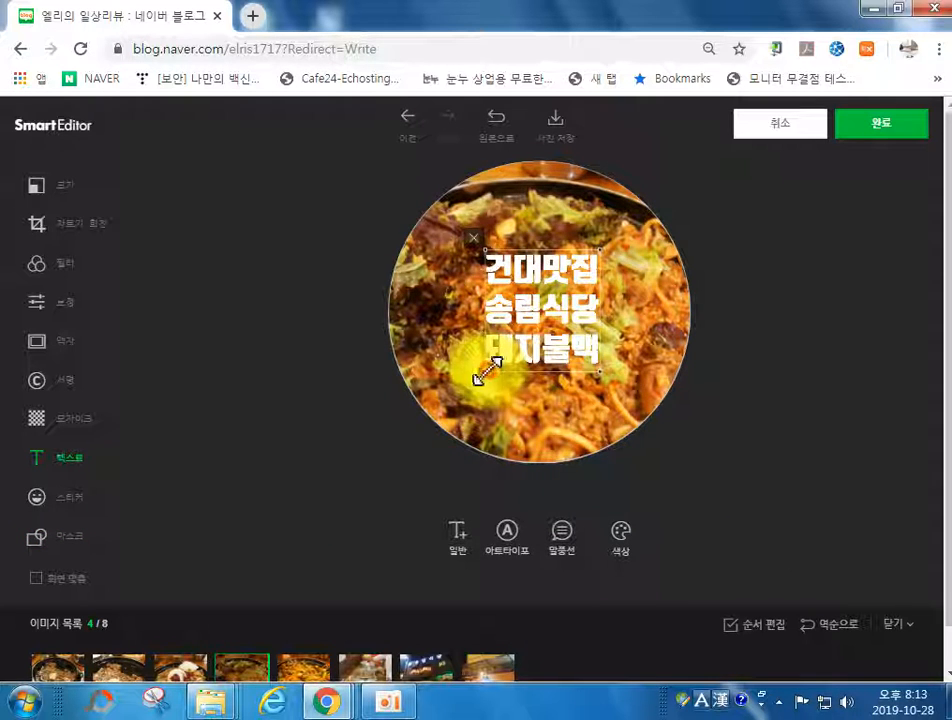
{"action": "left_click_drag", "start_coordinate": [480, 373], "coordinate": [446, 389]}
{"action": "left_click_drag", "start_coordinate": [521, 349], "coordinate": [540, 318]}
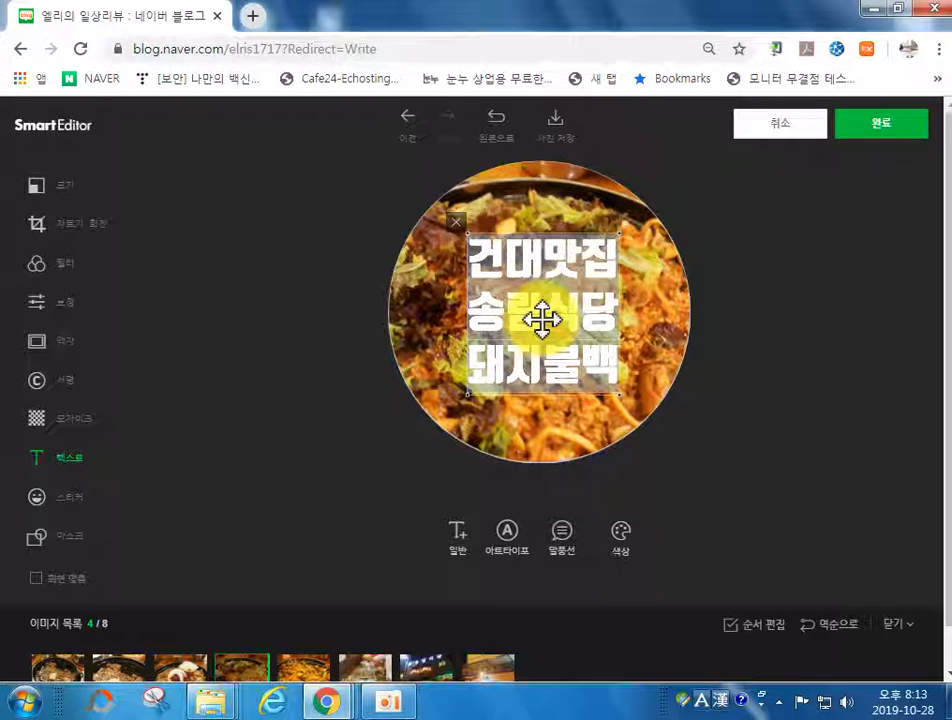
{"action": "scroll", "coordinate": [535, 390], "scroll_direction": "down", "scroll_amount": 2}
{"action": "scroll", "coordinate": [535, 392], "scroll_direction": "up", "scroll_amount": 2}
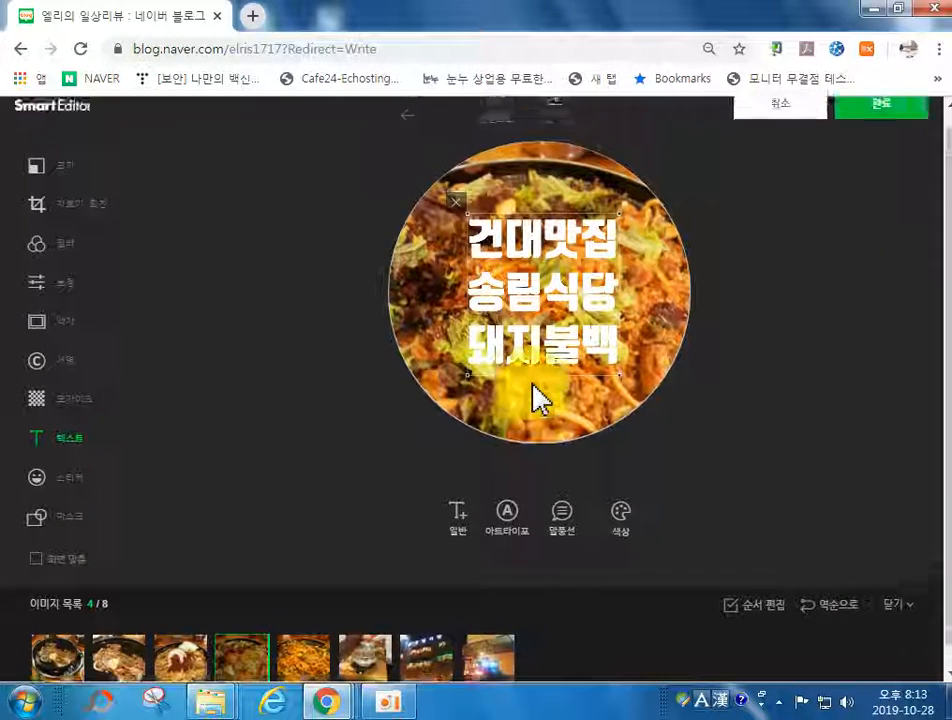
{"action": "left_click", "coordinate": [895, 130]}
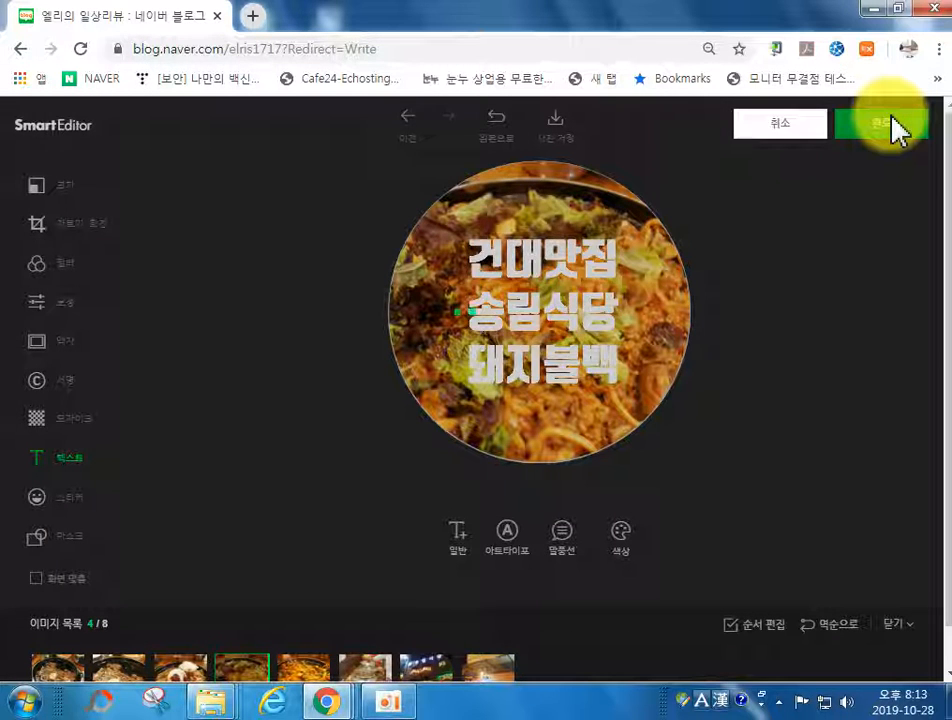
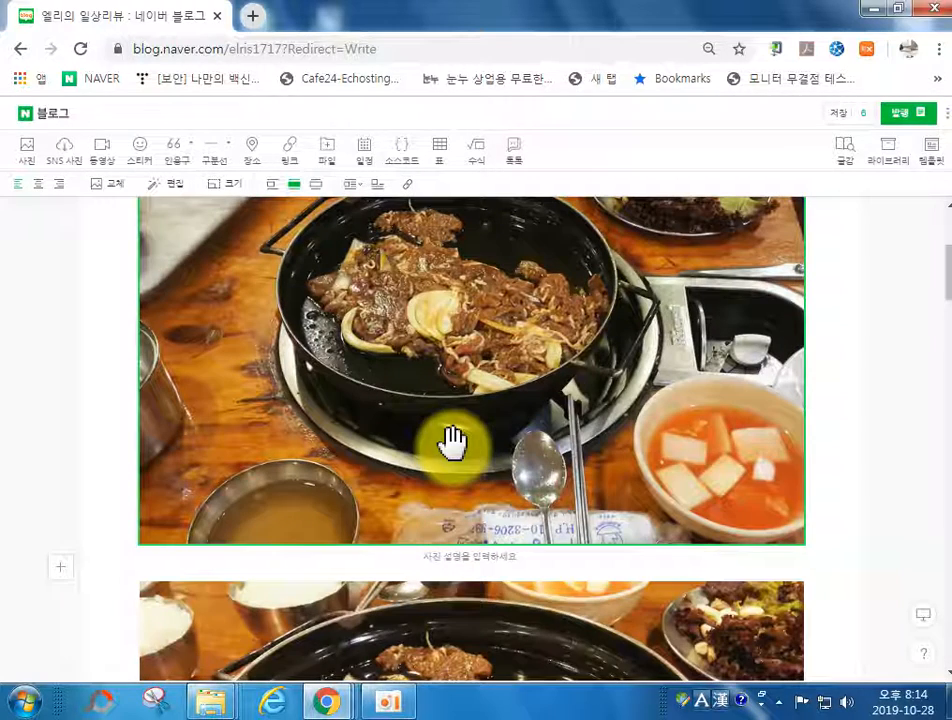
Move the circular photo directly below the post title and centre it.
{"action": "scroll", "coordinate": [672, 525], "scroll_direction": "up", "scroll_amount": 3}
{"action": "scroll", "coordinate": [660, 528], "scroll_direction": "down", "scroll_amount": 5}
{"action": "scroll", "coordinate": [643, 536], "scroll_direction": "down", "scroll_amount": 6}
{"action": "scroll", "coordinate": [520, 550], "scroll_direction": "up", "scroll_amount": 2}
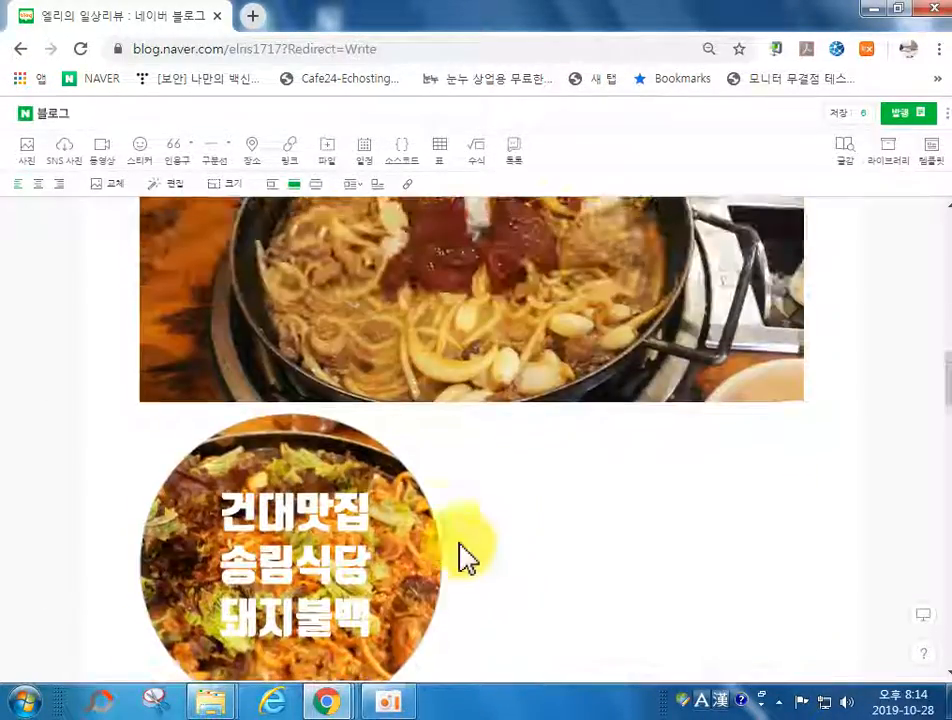
{"action": "scroll", "coordinate": [470, 555], "scroll_direction": "down", "scroll_amount": 2}
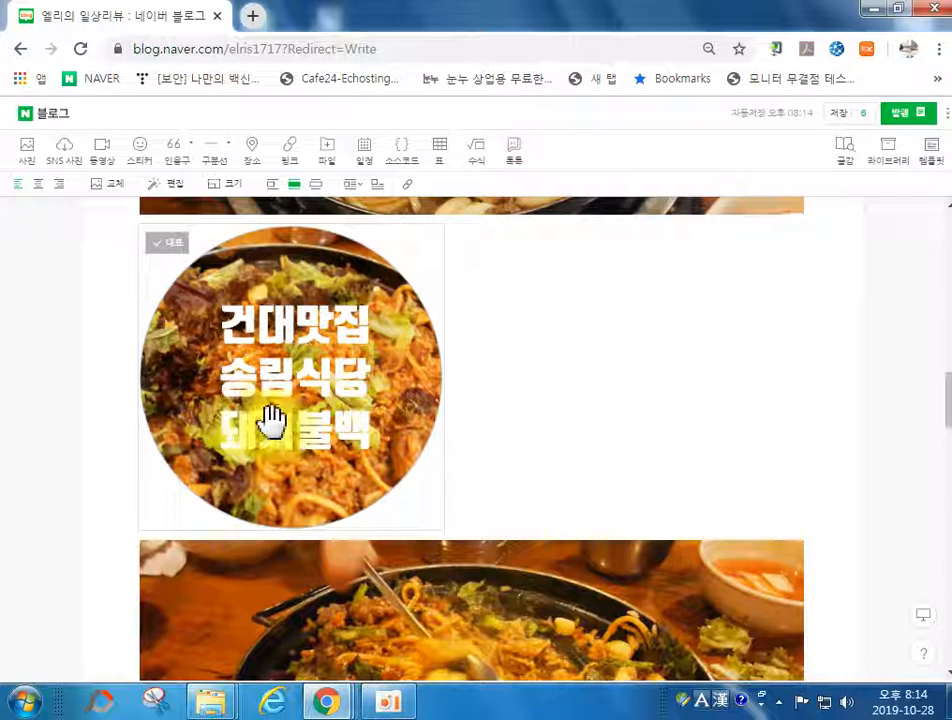
{"action": "left_click_drag", "start_coordinate": [278, 422], "coordinate": [517, 415]}
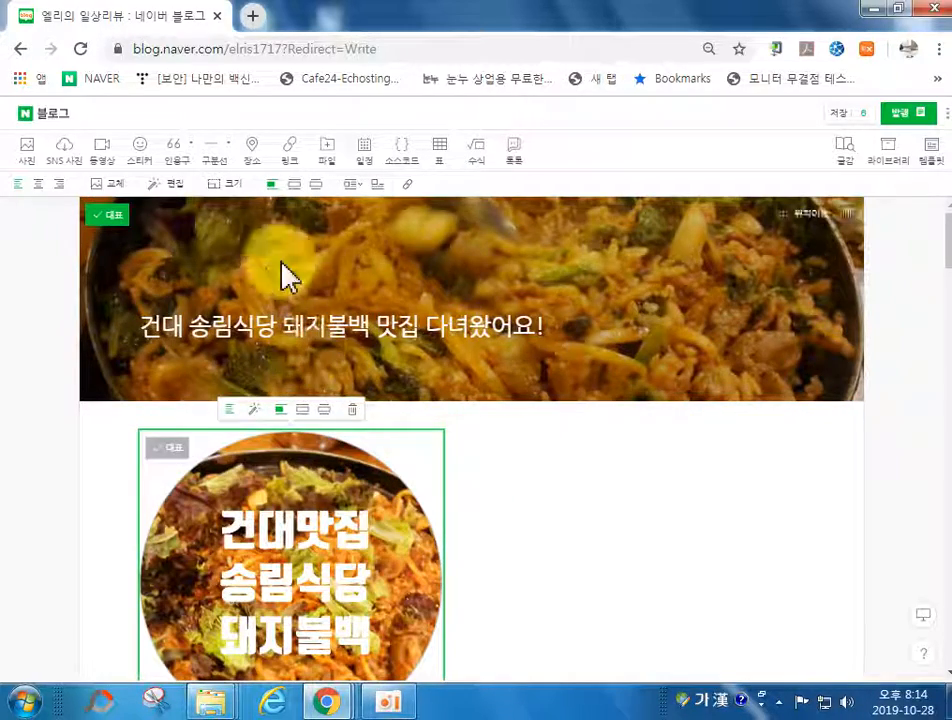
{"action": "left_click", "coordinate": [39, 184]}
Try placing the first three pan photos side by side in one row below the circular photo.
{"action": "scroll", "coordinate": [795, 599], "scroll_direction": "down", "scroll_amount": 6}
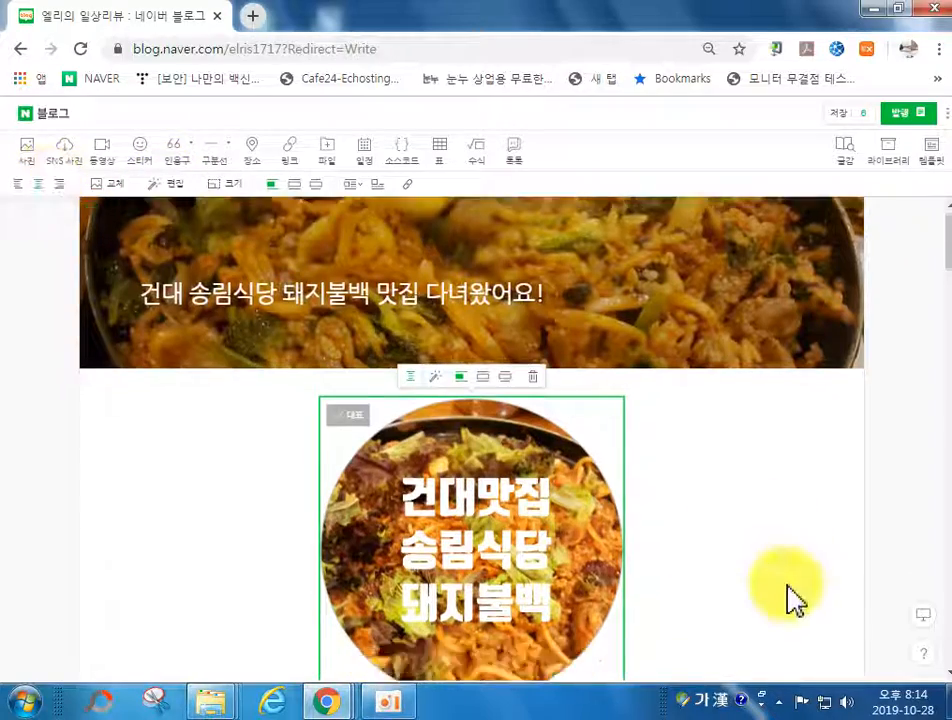
{"action": "scroll", "coordinate": [632, 556], "scroll_direction": "down", "scroll_amount": 3}
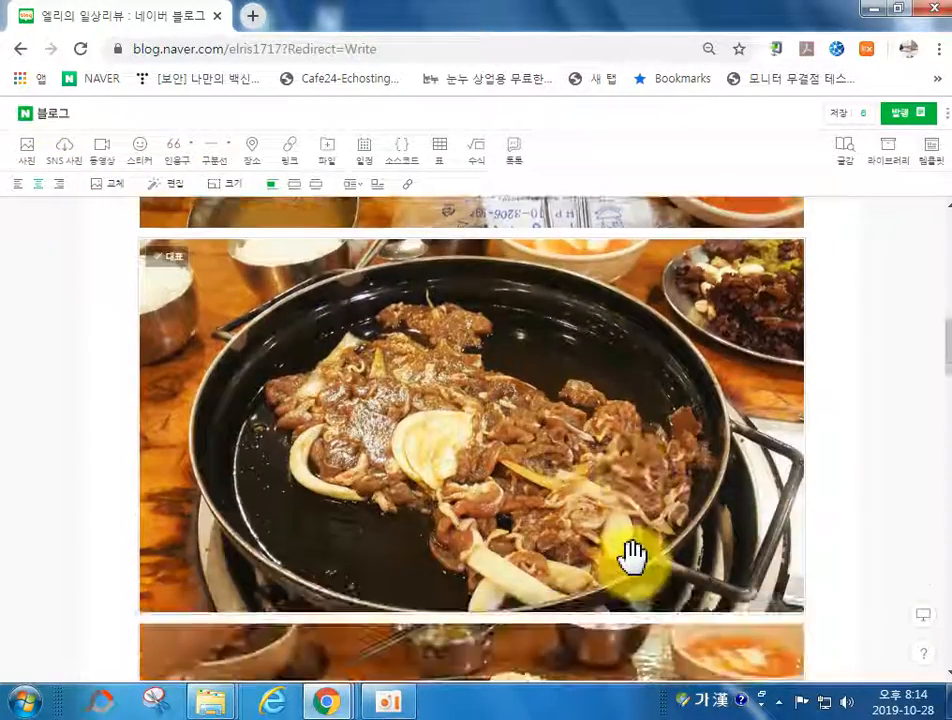
{"action": "scroll", "coordinate": [631, 557], "scroll_direction": "up", "scroll_amount": 1}
{"action": "scroll", "coordinate": [705, 505], "scroll_direction": "up", "scroll_amount": 2}
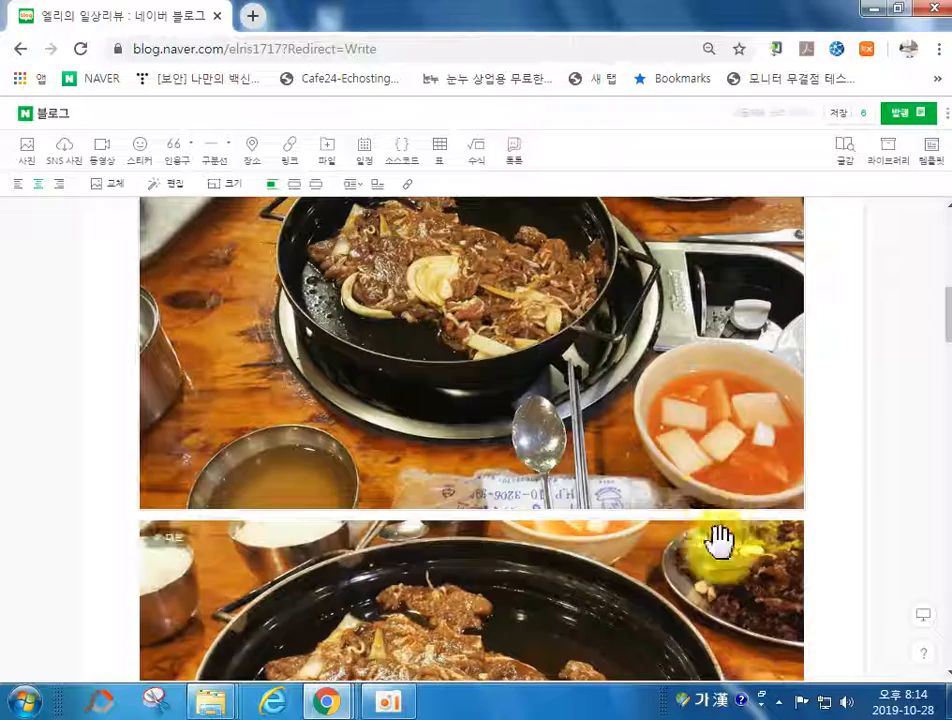
{"action": "scroll", "coordinate": [440, 470], "scroll_direction": "up", "scroll_amount": 5}
{"action": "scroll", "coordinate": [577, 436], "scroll_direction": "down", "scroll_amount": 4}
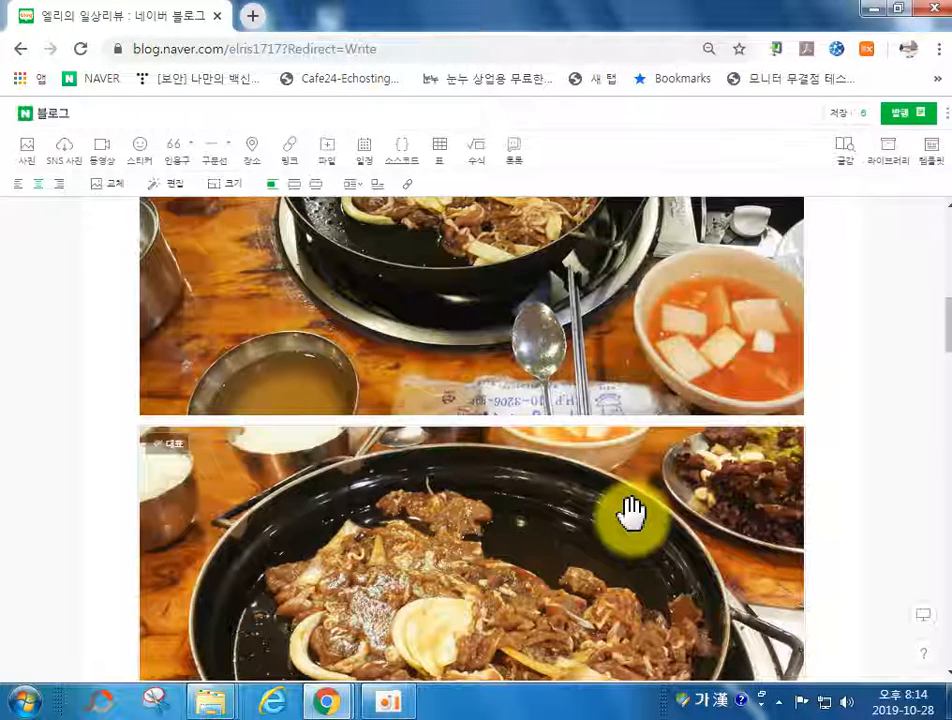
{"action": "left_click", "coordinate": [631, 510]}
{"action": "left_click_drag", "start_coordinate": [631, 510], "coordinate": [805, 355]}
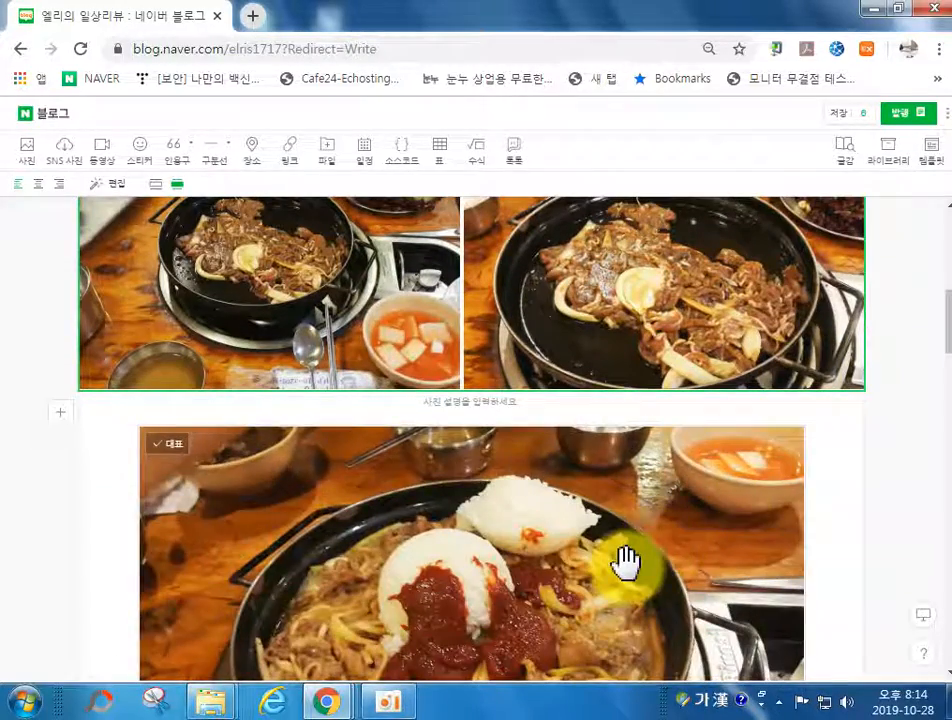
{"action": "left_click_drag", "start_coordinate": [626, 562], "coordinate": [861, 351]}
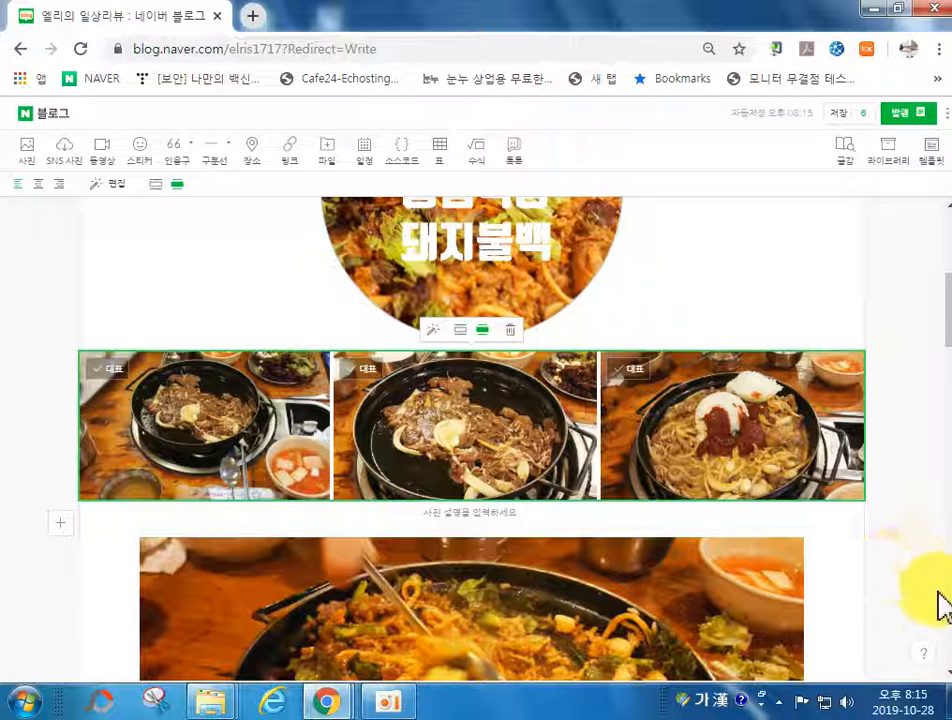
Show the post in the mobile layout and split the three-photo row back into separate stacked photos.
{"action": "left_click", "coordinate": [926, 624]}
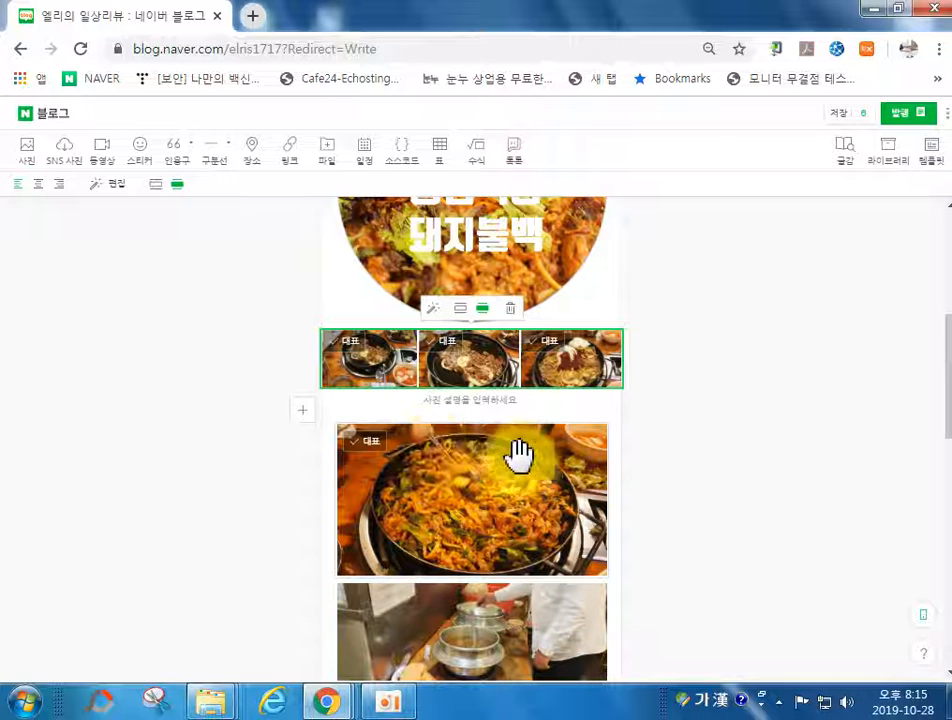
{"action": "left_click_drag", "start_coordinate": [571, 366], "coordinate": [466, 428]}
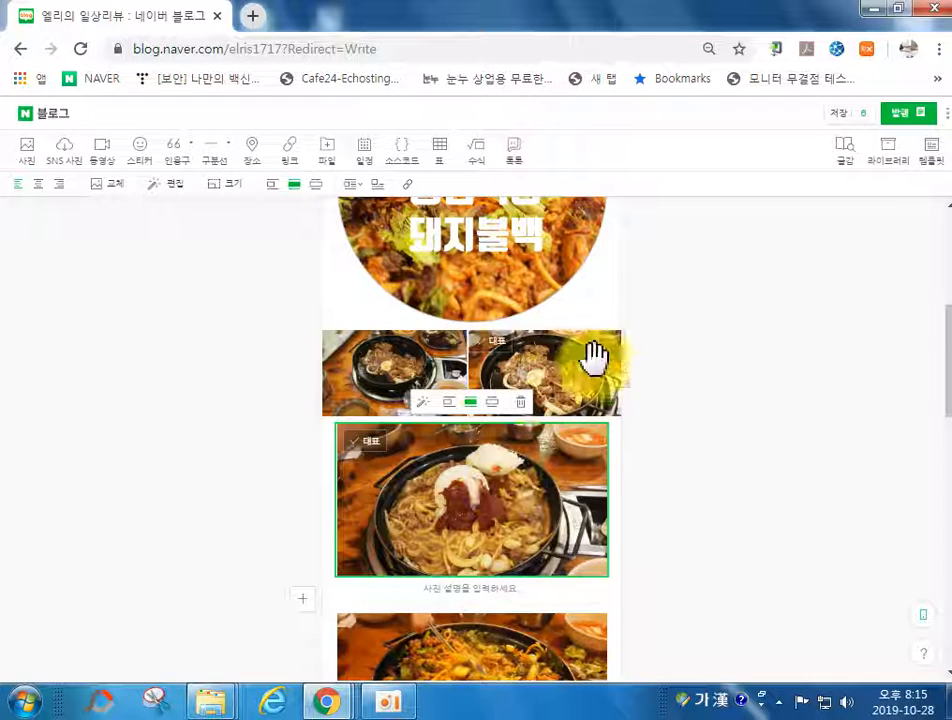
{"action": "left_click", "coordinate": [553, 370]}
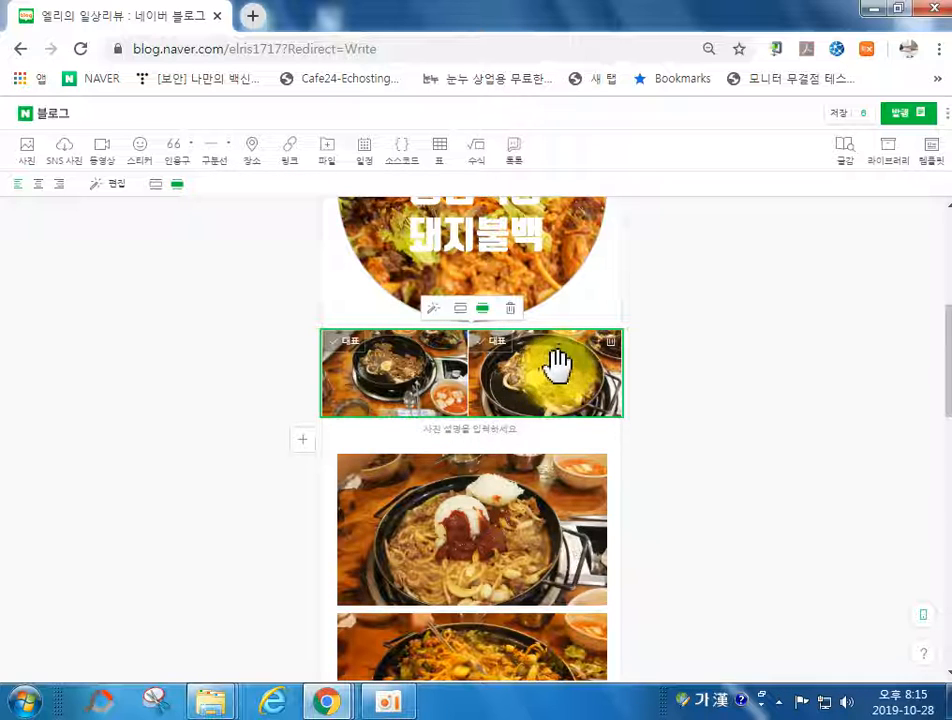
{"action": "left_click_drag", "start_coordinate": [544, 382], "coordinate": [535, 495]}
{"action": "left_click_drag", "start_coordinate": [559, 453], "coordinate": [537, 440]}
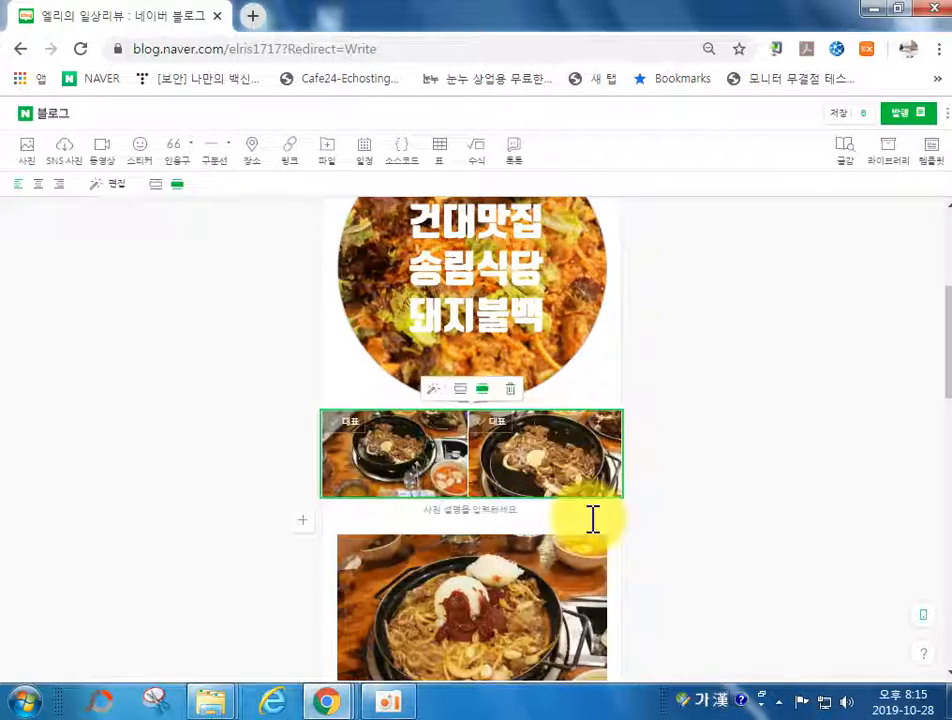
{"action": "left_click", "coordinate": [549, 455]}
{"action": "left_click_drag", "start_coordinate": [565, 448], "coordinate": [508, 528]}
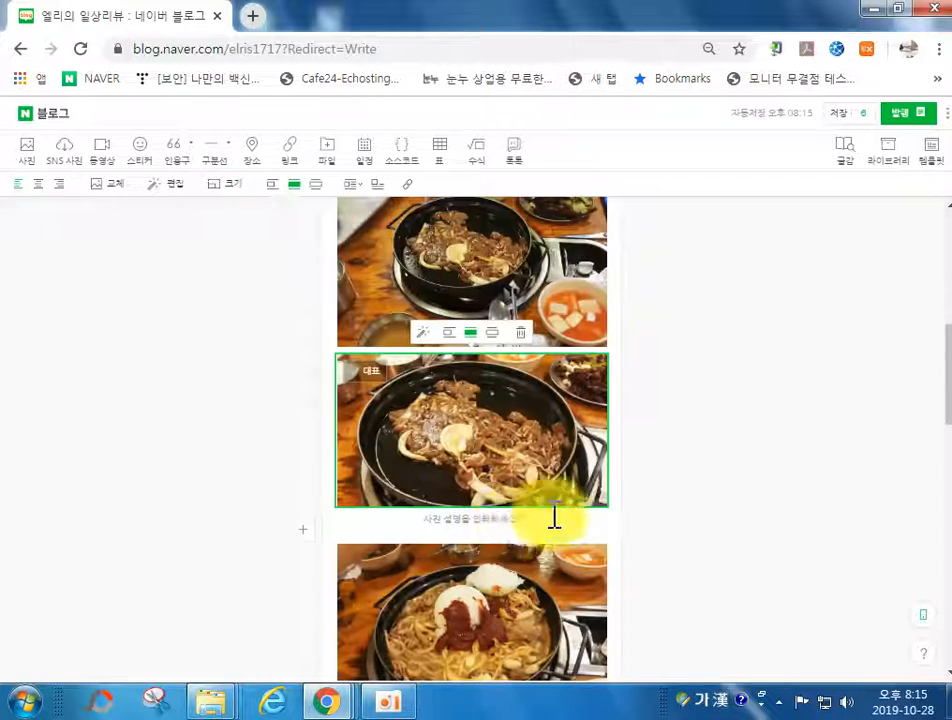
Move the night photo of the restaurant building from near the end of the post to directly below the circular photo.
{"action": "scroll", "coordinate": [548, 512], "scroll_direction": "up", "scroll_amount": 2}
{"action": "scroll", "coordinate": [550, 520], "scroll_direction": "down", "scroll_amount": 6}
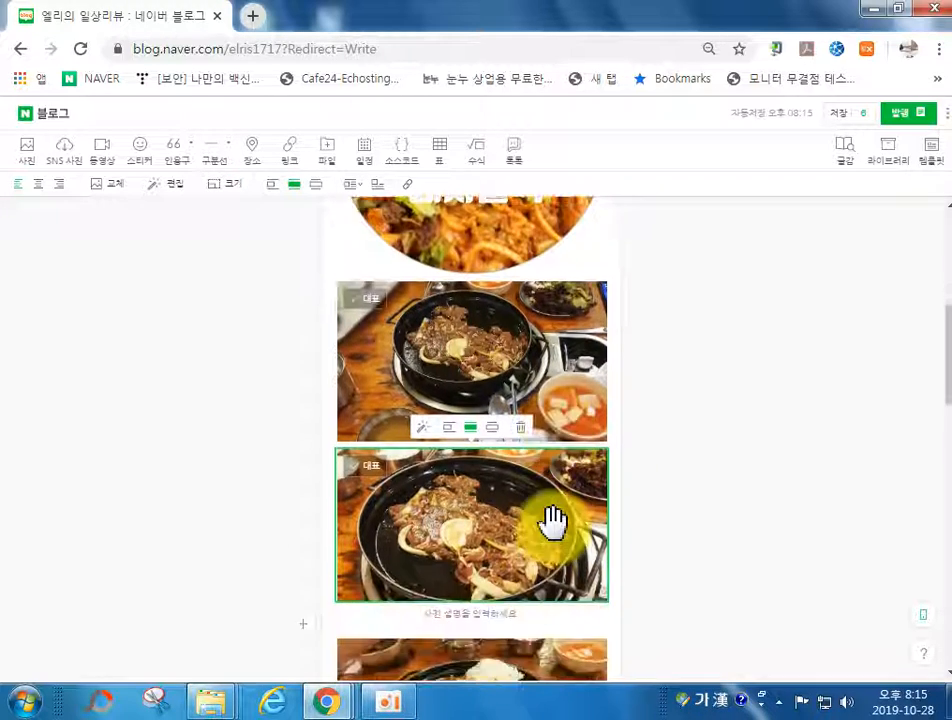
{"action": "scroll", "coordinate": [550, 525], "scroll_direction": "down", "scroll_amount": 4}
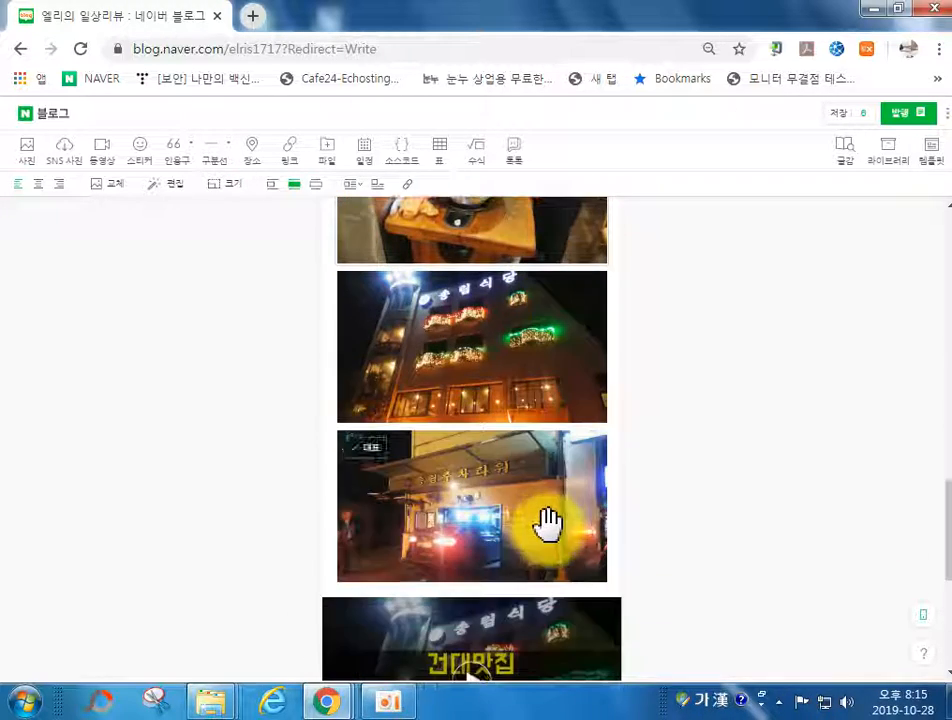
{"action": "scroll", "coordinate": [548, 525], "scroll_direction": "up", "scroll_amount": 9}
{"action": "scroll", "coordinate": [540, 535], "scroll_direction": "down", "scroll_amount": 4}
{"action": "scroll", "coordinate": [538, 538], "scroll_direction": "down", "scroll_amount": 3}
{"action": "left_click_drag", "start_coordinate": [461, 529], "coordinate": [463, 361]}
{"action": "scroll", "coordinate": [480, 510], "scroll_direction": "down", "scroll_amount": 2}
{"action": "scroll", "coordinate": [490, 503], "scroll_direction": "down", "scroll_amount": 1}
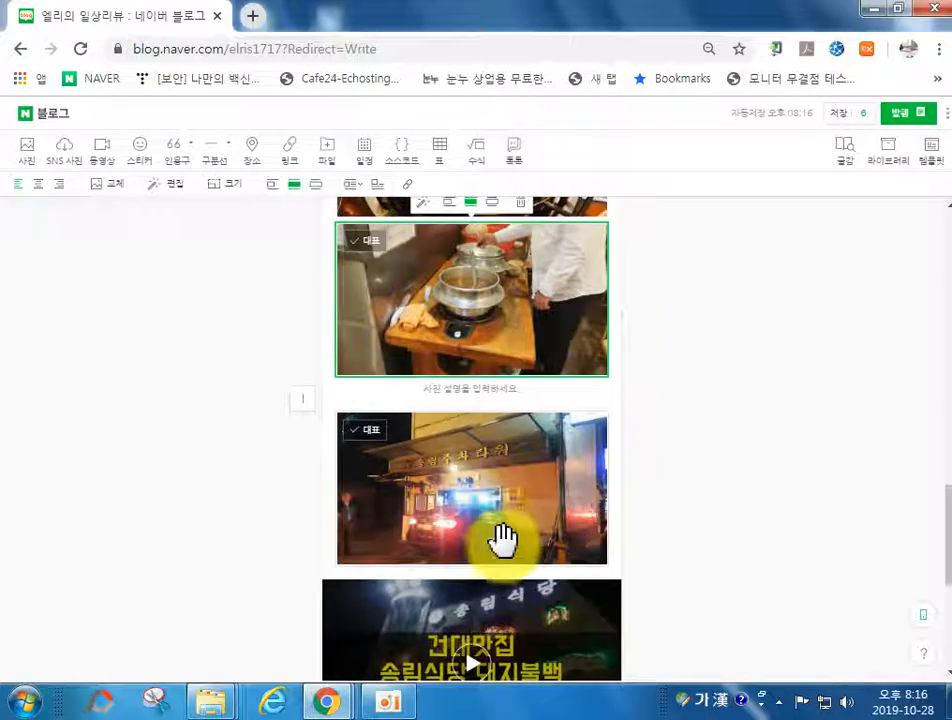
{"action": "scroll", "coordinate": [512, 527], "scroll_direction": "up", "scroll_amount": 3}
Switch the editor through the tablet layout back to the PC layout and check the order of the photos.
{"action": "left_click", "coordinate": [926, 617]}
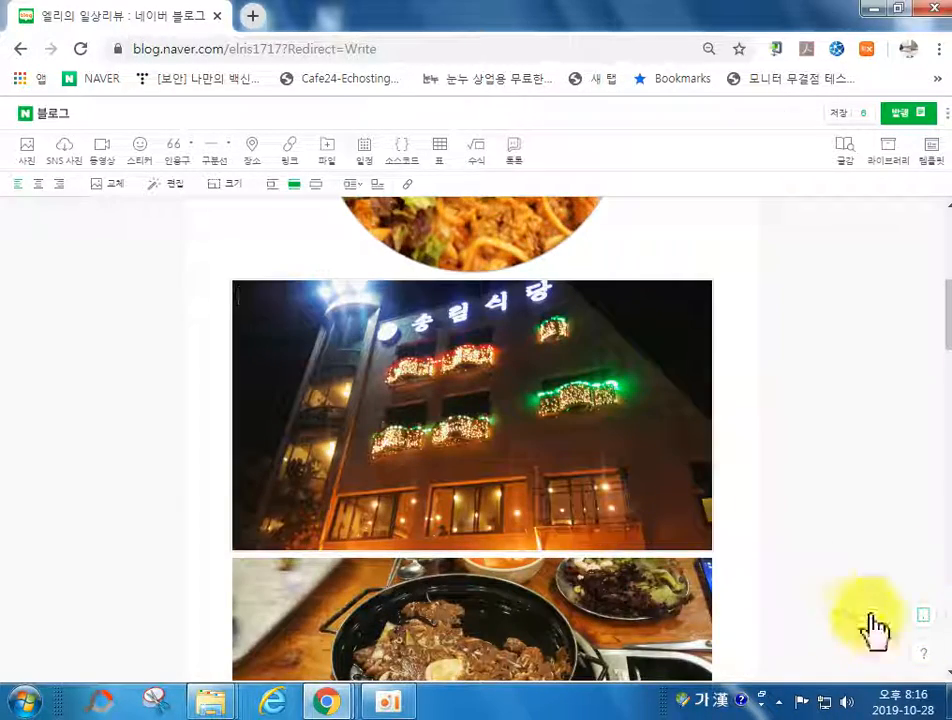
{"action": "left_click", "coordinate": [923, 616]}
{"action": "scroll", "coordinate": [690, 530], "scroll_direction": "down", "scroll_amount": 20}
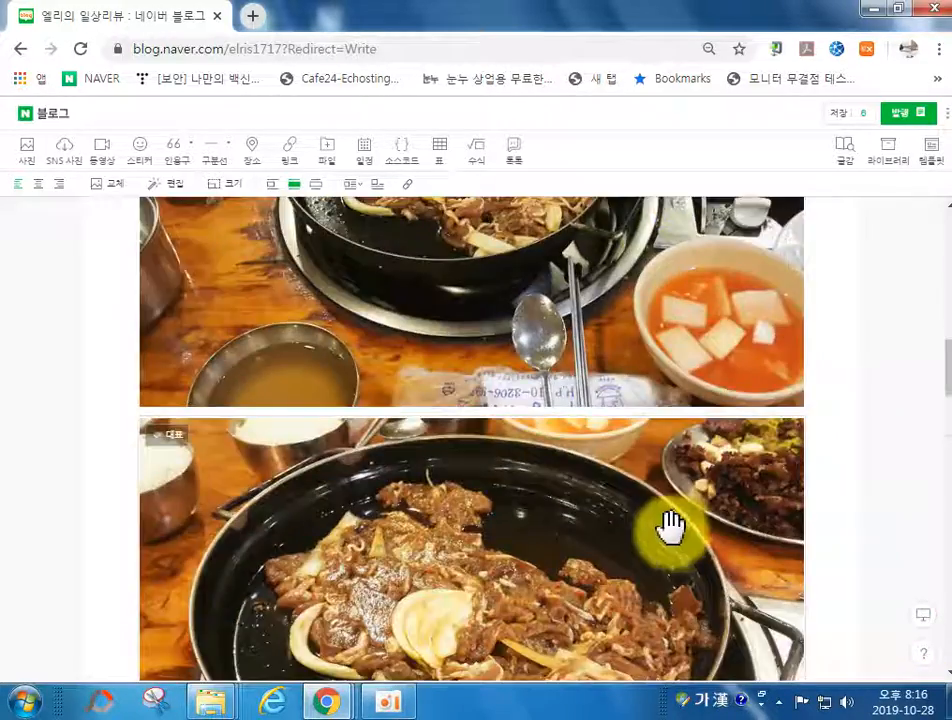
{"action": "scroll", "coordinate": [670, 527], "scroll_direction": "down", "scroll_amount": 6}
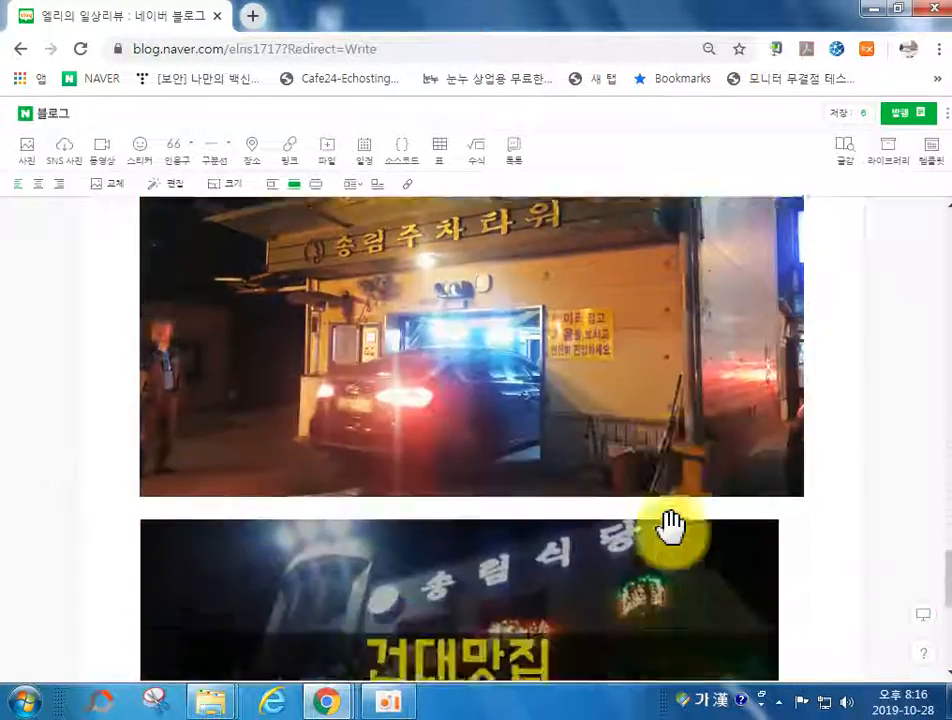
{"action": "scroll", "coordinate": [668, 527], "scroll_direction": "up", "scroll_amount": 10}
{"action": "scroll", "coordinate": [656, 527], "scroll_direction": "up", "scroll_amount": 10}
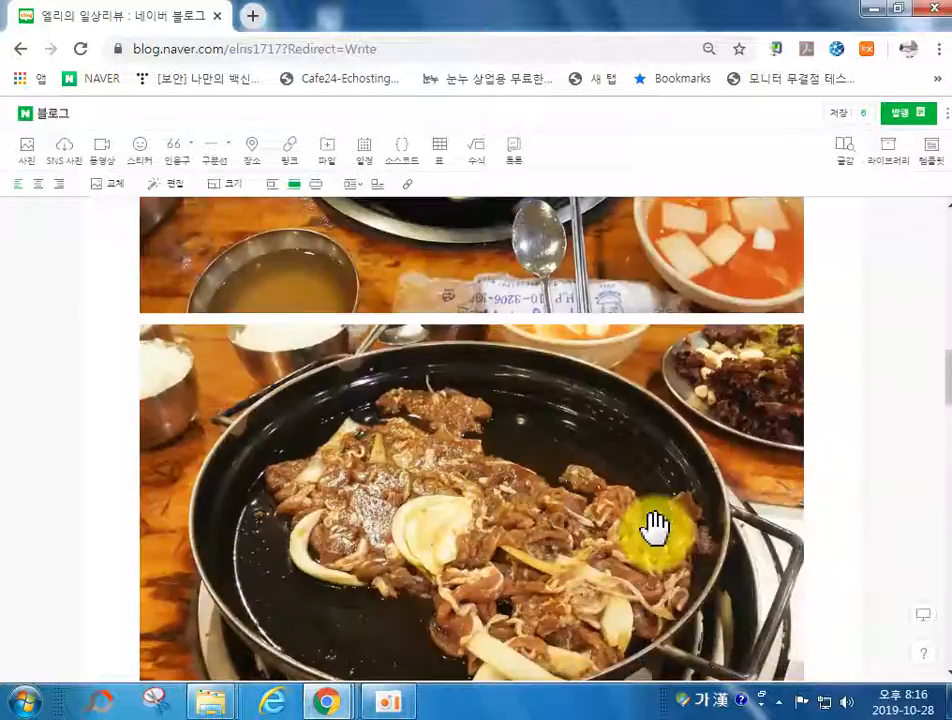
{"action": "scroll", "coordinate": [656, 527], "scroll_direction": "down", "scroll_amount": 4}
{"action": "scroll", "coordinate": [656, 527], "scroll_direction": "up", "scroll_amount": 5}
{"action": "scroll", "coordinate": [665, 545], "scroll_direction": "up", "scroll_amount": 2}
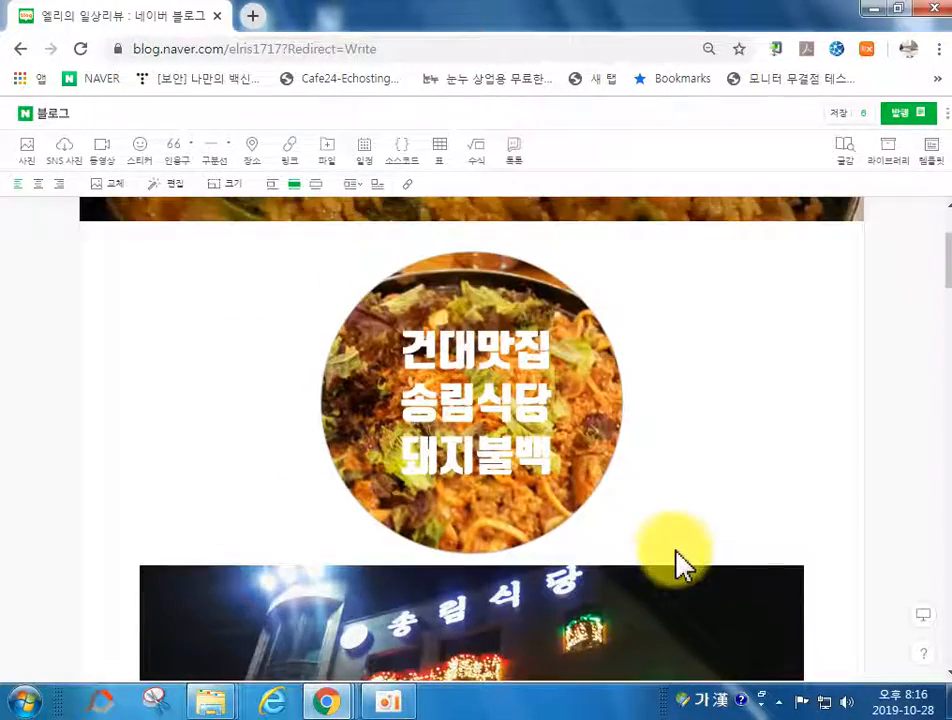
Set the circular 건대맛집 송림식당 돼지불백 photo as the post's representative image (대표).
{"action": "scroll", "coordinate": [822, 600], "scroll_direction": "up", "scroll_amount": 2}
{"action": "scroll", "coordinate": [815, 593], "scroll_direction": "down", "scroll_amount": 1}
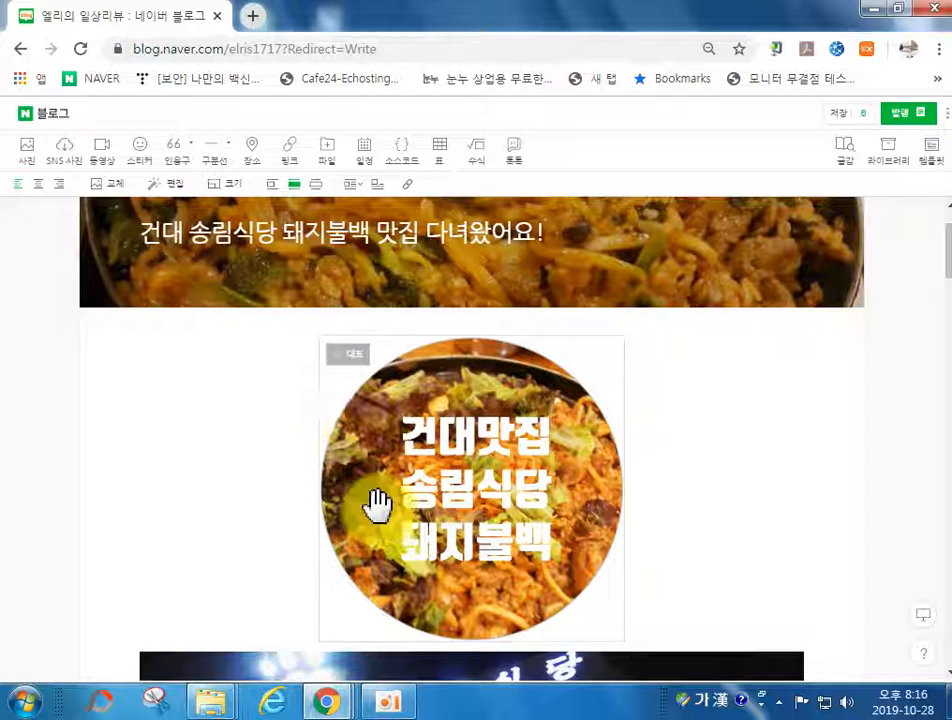
{"action": "left_click", "coordinate": [441, 440]}
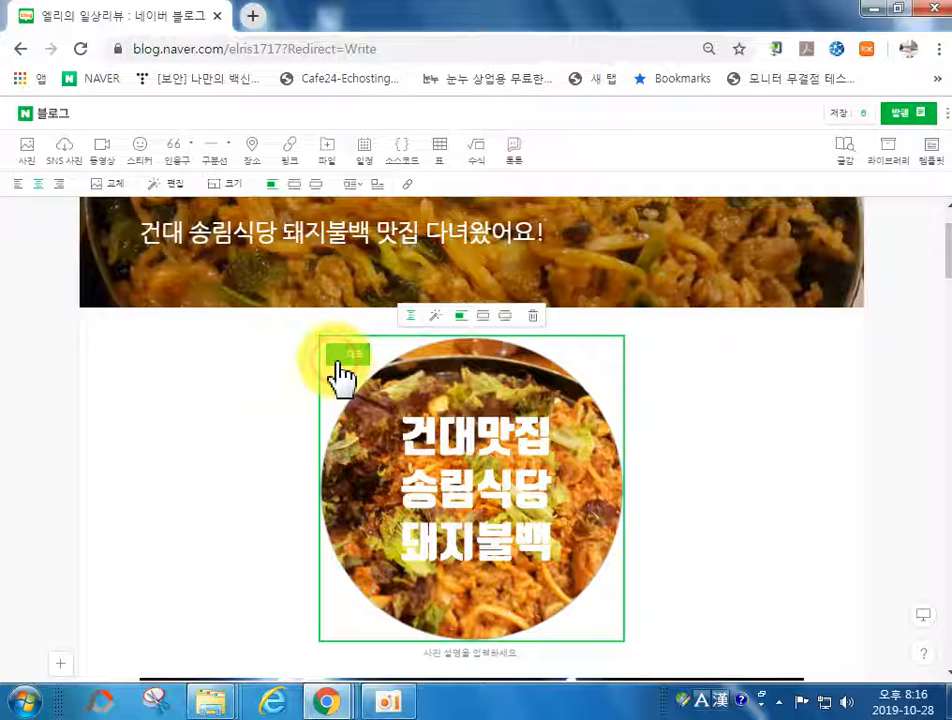
{"action": "left_click", "coordinate": [341, 364]}
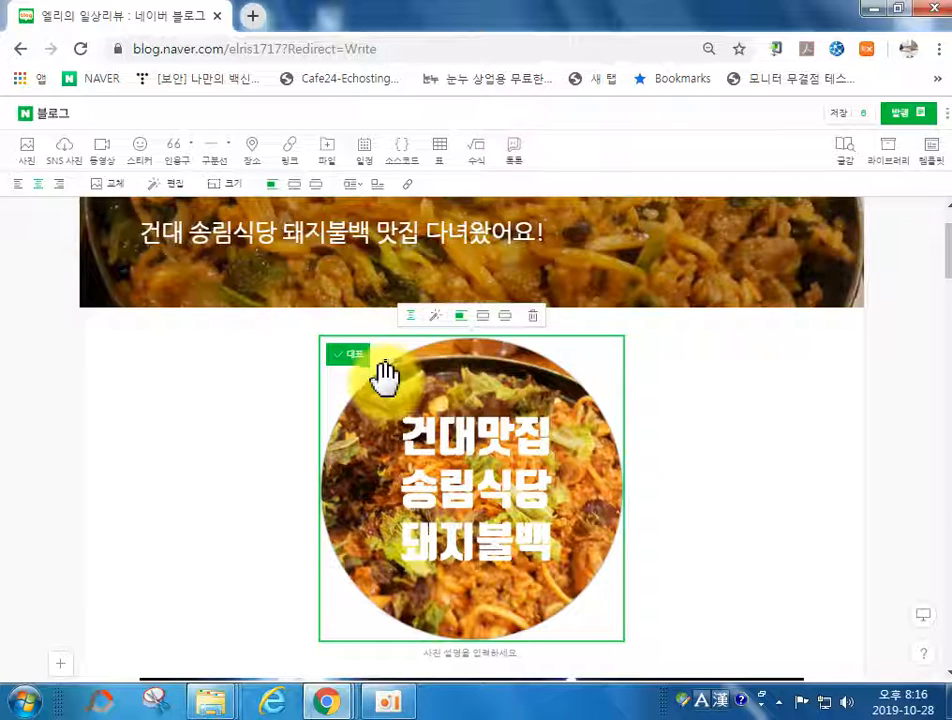
{"action": "scroll", "coordinate": [385, 375], "scroll_direction": "up", "scroll_amount": 1}
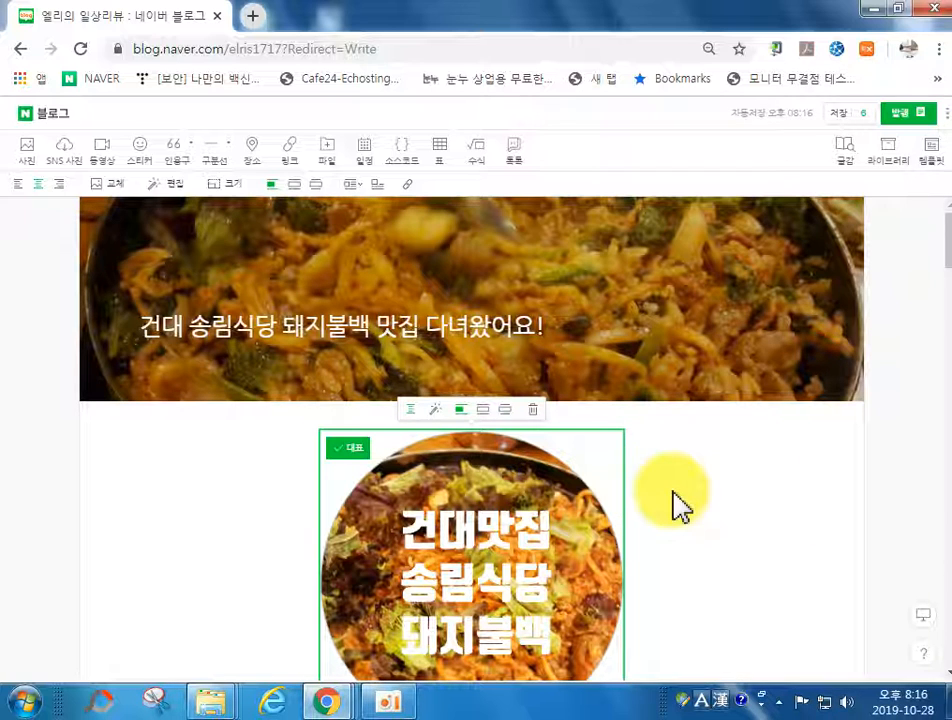
{"action": "scroll", "coordinate": [680, 505], "scroll_direction": "down", "scroll_amount": 2}
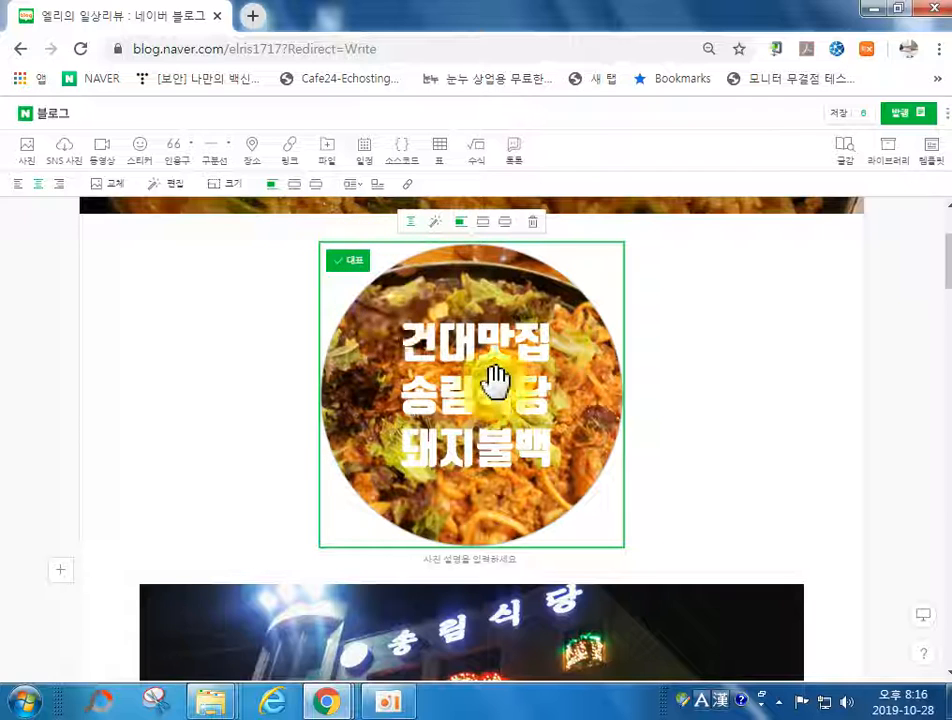
{"action": "scroll", "coordinate": [382, 382], "scroll_direction": "up", "scroll_amount": 2}
{"action": "scroll", "coordinate": [374, 400], "scroll_direction": "down", "scroll_amount": 3}
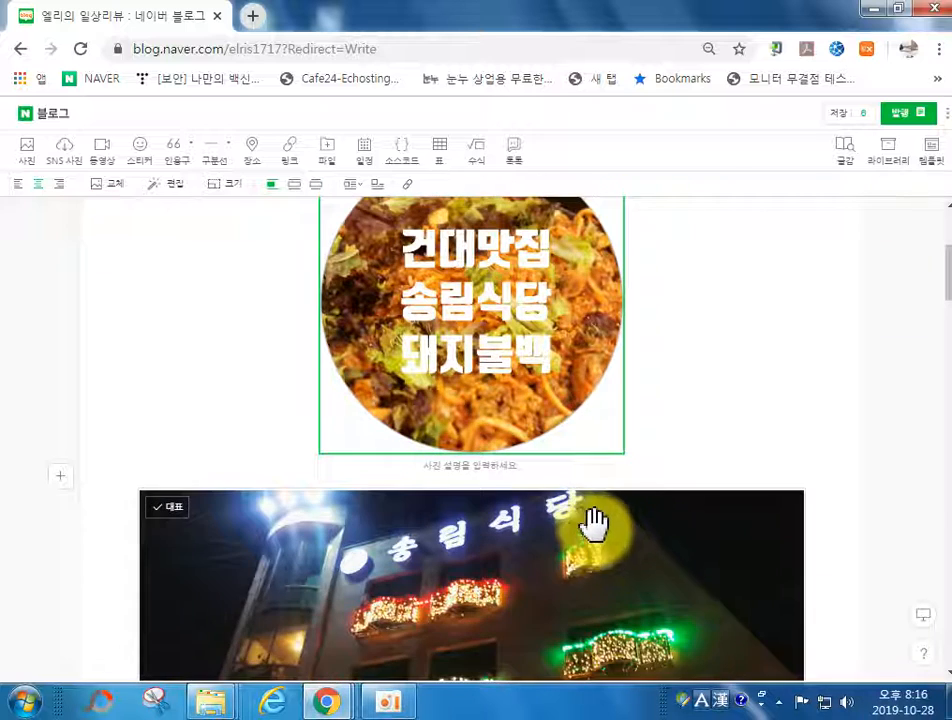
{"action": "scroll", "coordinate": [556, 492], "scroll_direction": "up", "scroll_amount": 1}
{"action": "left_click", "coordinate": [351, 266]}
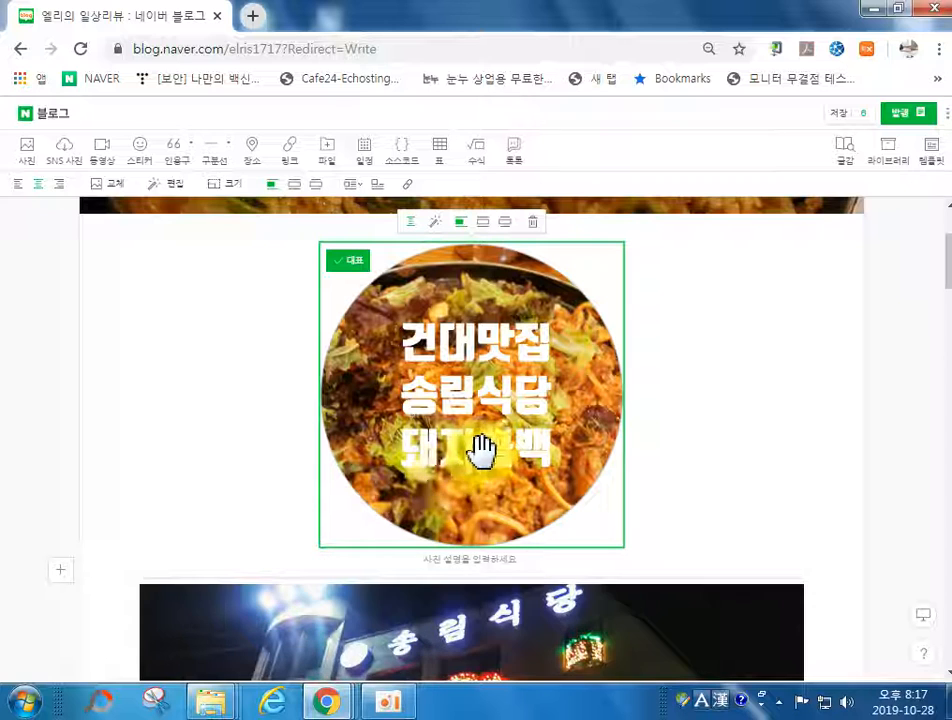
{"action": "left_click", "coordinate": [225, 481]}
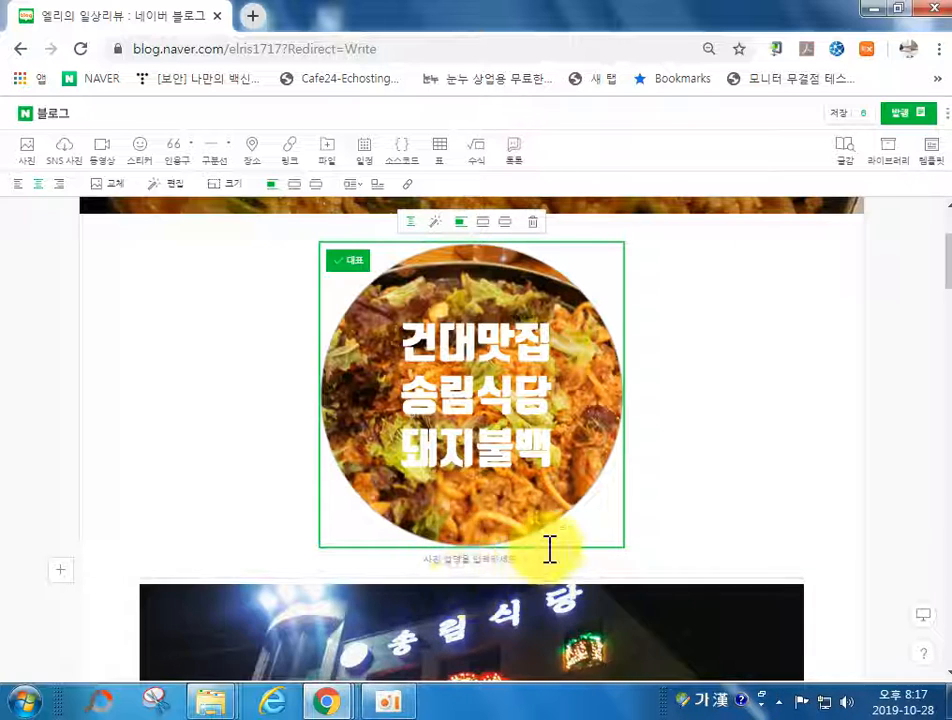
{"action": "scroll", "coordinate": [537, 405], "scroll_direction": "down", "scroll_amount": 1}
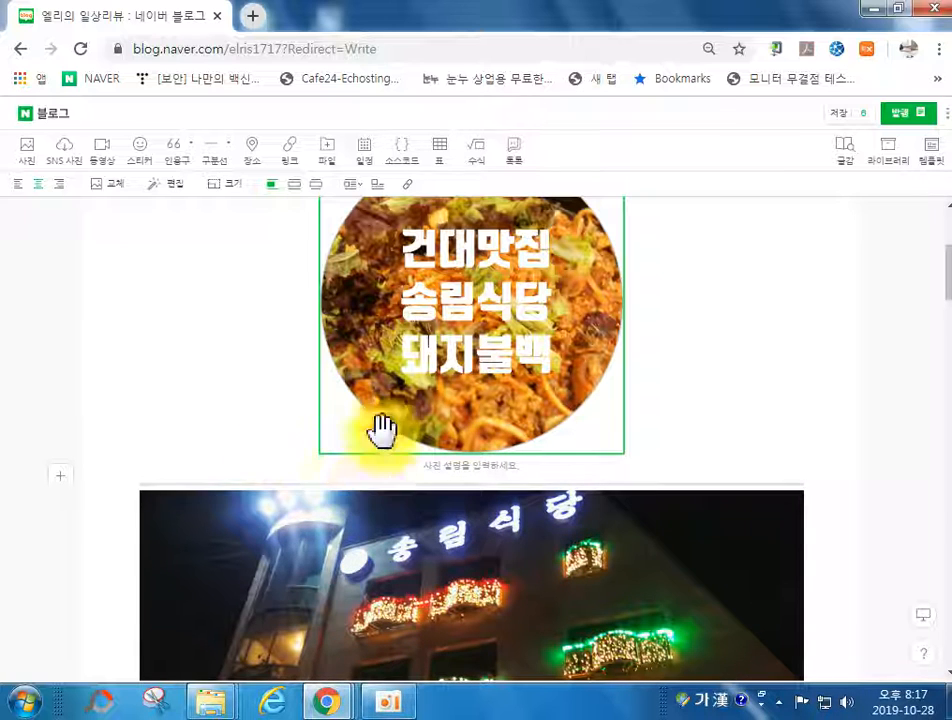
Add an empty line below the circular photo and insert the sticker of the rabbit and bear with pink hearts there.
{"action": "left_click", "coordinate": [318, 486]}
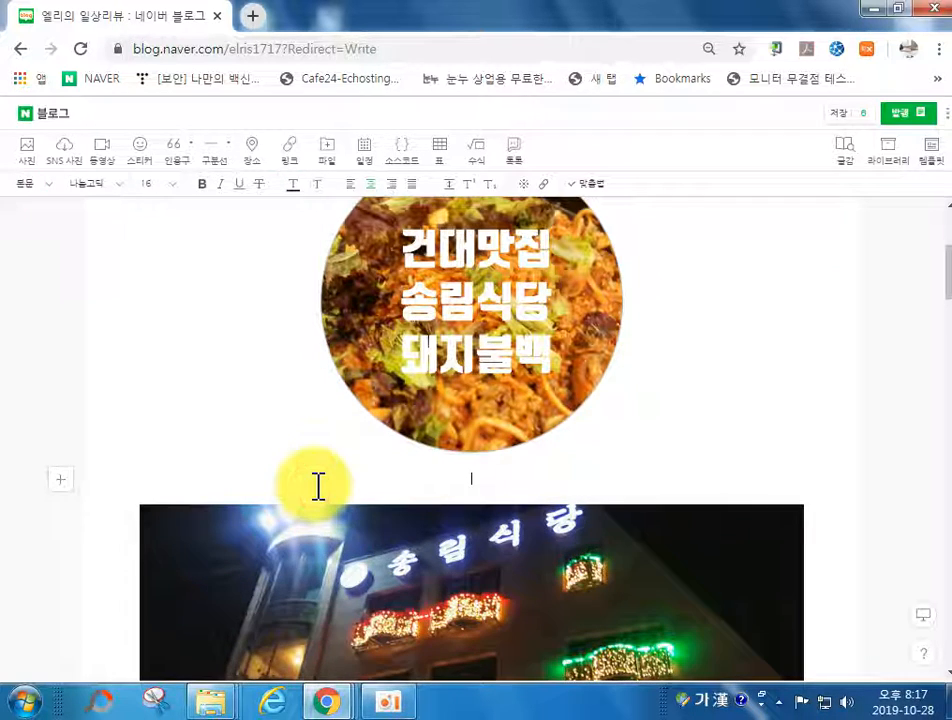
{"action": "key", "text": "Return"}
{"action": "scroll", "coordinate": [339, 489], "scroll_direction": "down", "scroll_amount": 6}
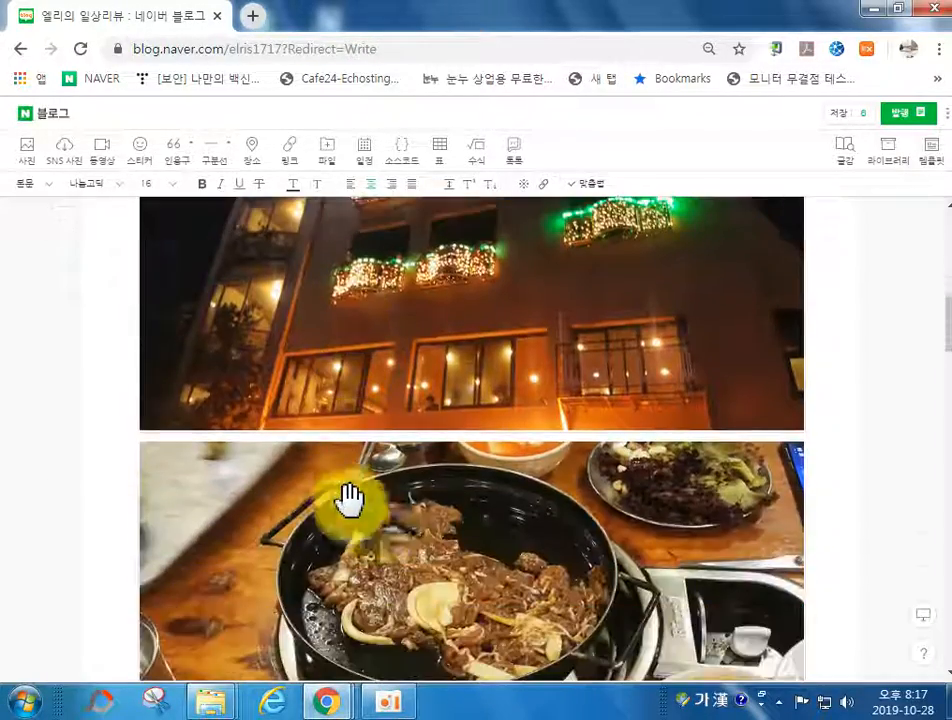
{"action": "scroll", "coordinate": [410, 538], "scroll_direction": "up", "scroll_amount": 6}
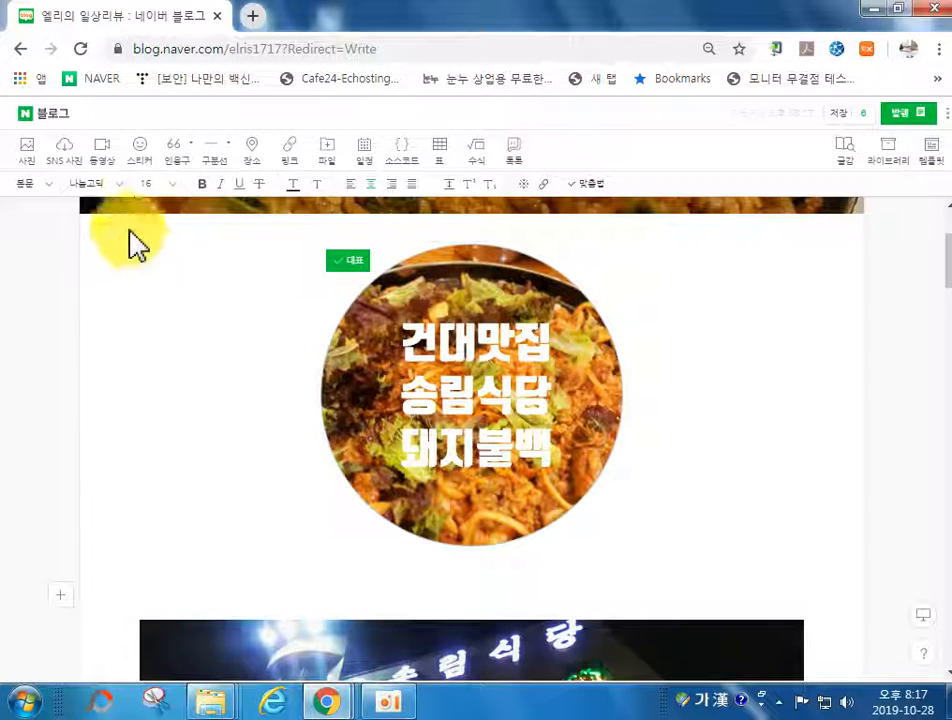
{"action": "left_click", "coordinate": [142, 153]}
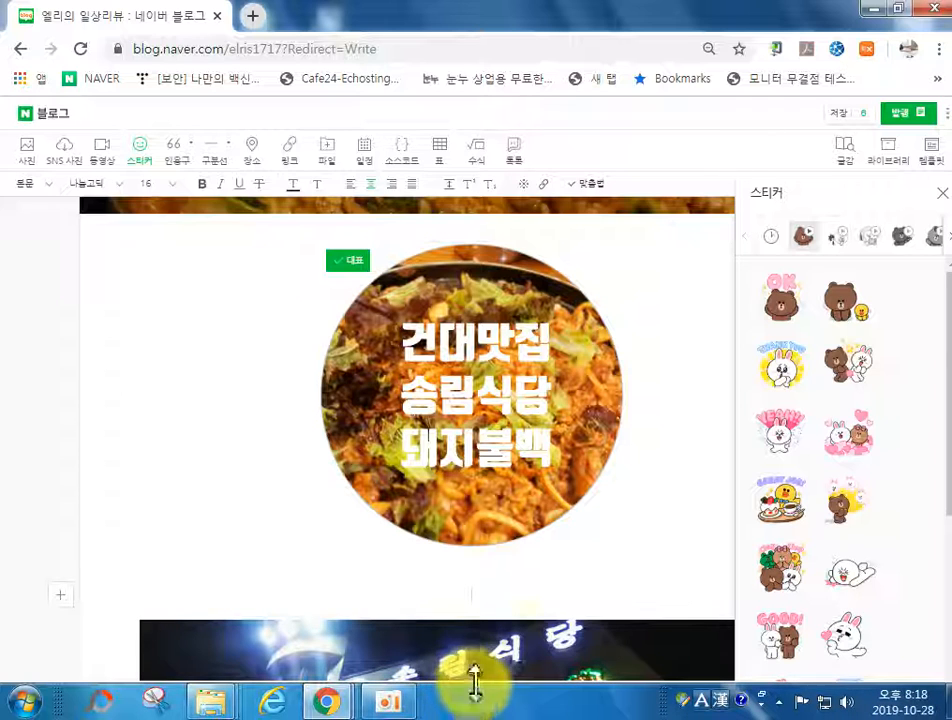
{"action": "left_click", "coordinate": [845, 463]}
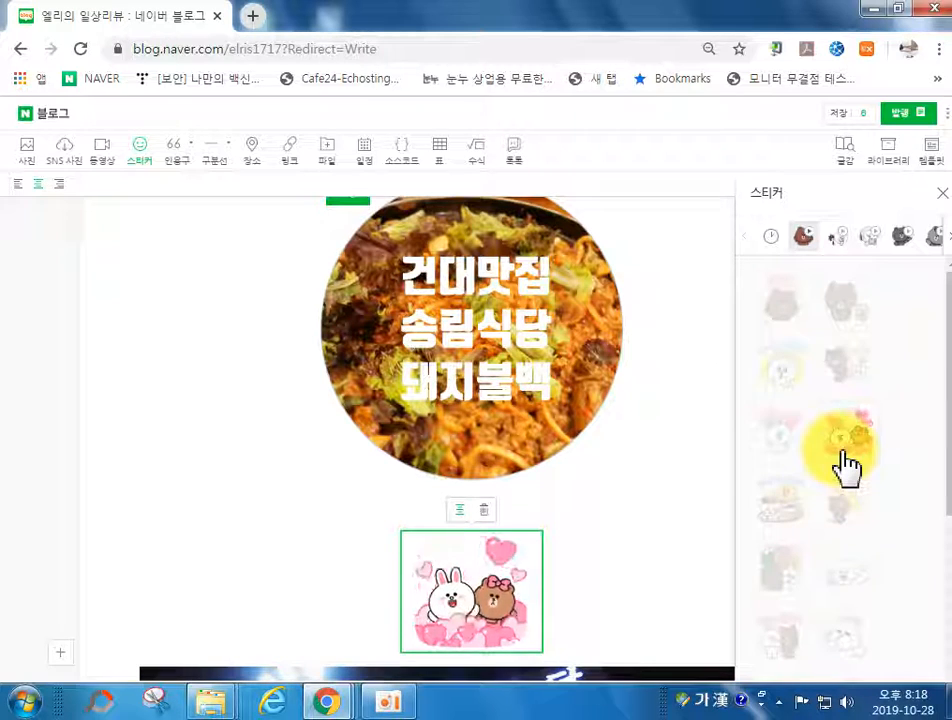
Try the other alignments on the heart sticker, then delete it and close the sticker collection.
{"action": "left_click", "coordinate": [460, 510]}
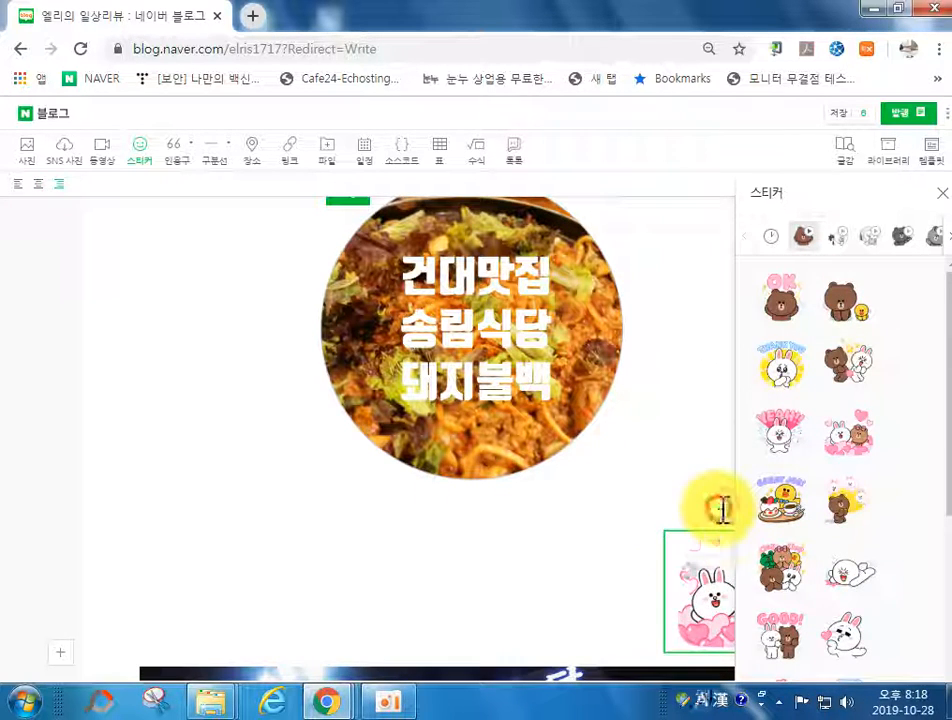
{"action": "left_click", "coordinate": [721, 512]}
{"action": "left_click", "coordinate": [200, 510]}
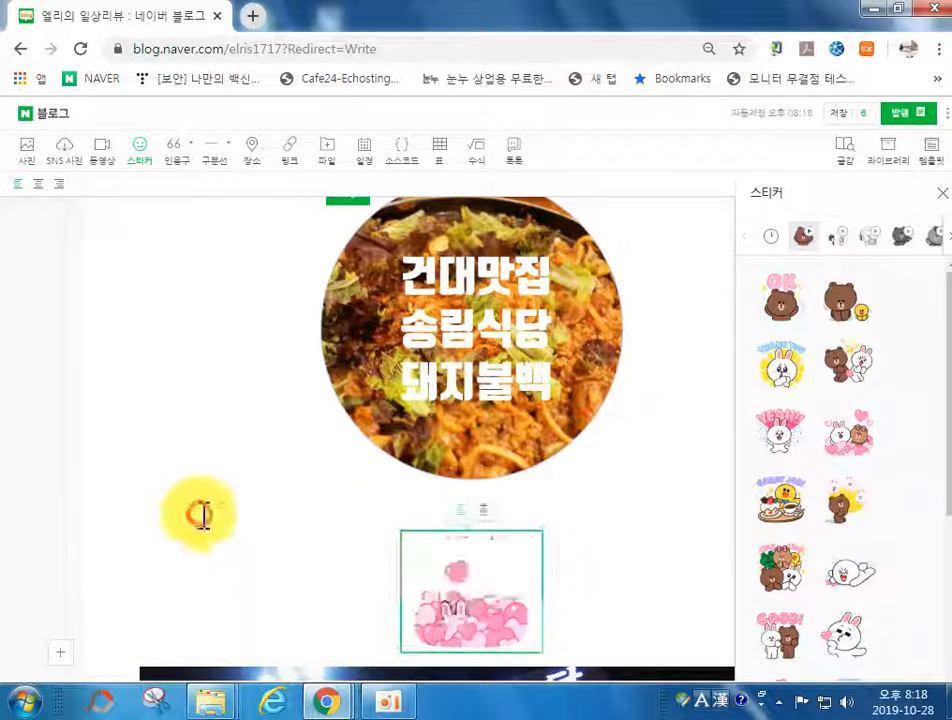
{"action": "scroll", "coordinate": [480, 503], "scroll_direction": "down", "scroll_amount": 6}
{"action": "left_click", "coordinate": [480, 503]}
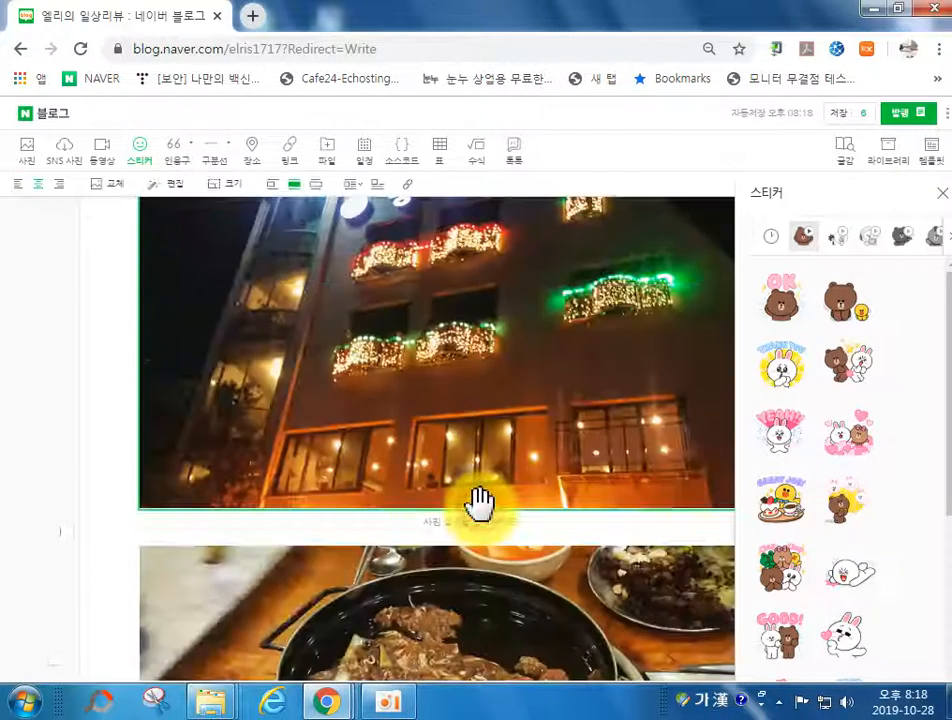
{"action": "left_click", "coordinate": [941, 194]}
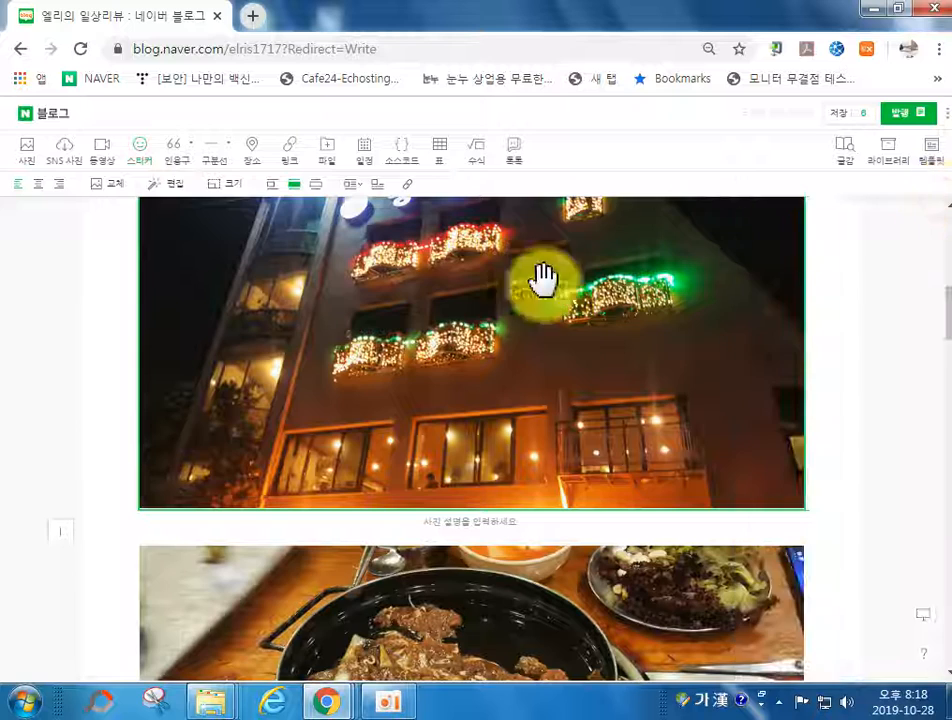
Insert a quotation block (인용구) between the circular photo and the night photo of the restaurant building.
{"action": "scroll", "coordinate": [608, 246], "scroll_direction": "up", "scroll_amount": 4}
{"action": "left_click", "coordinate": [340, 480]}
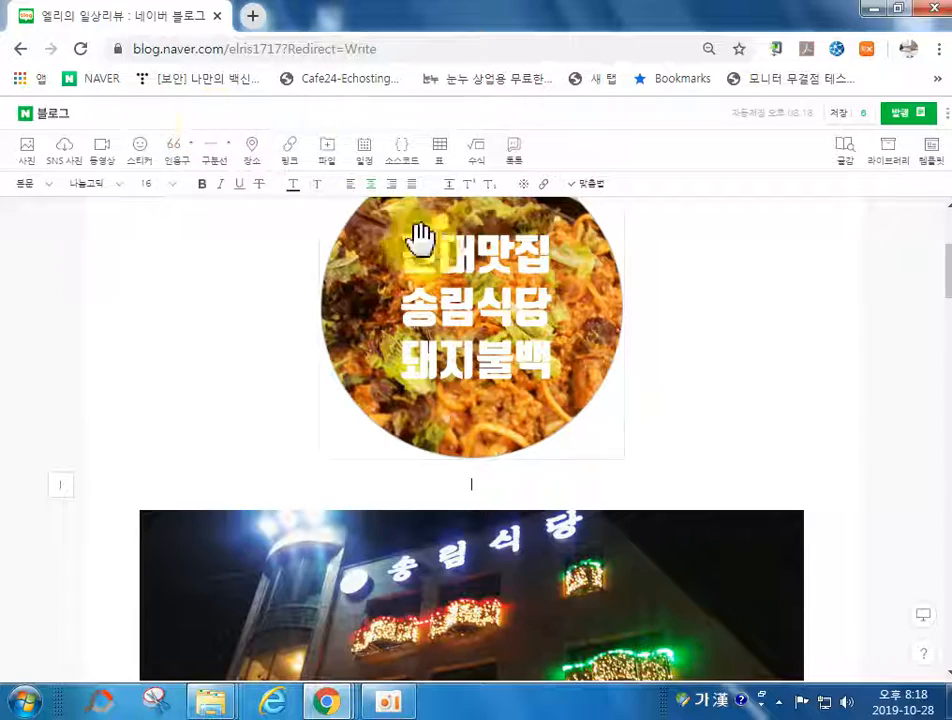
{"action": "left_click", "coordinate": [506, 323]}
{"action": "scroll", "coordinate": [506, 323], "scroll_direction": "down", "scroll_amount": 6}
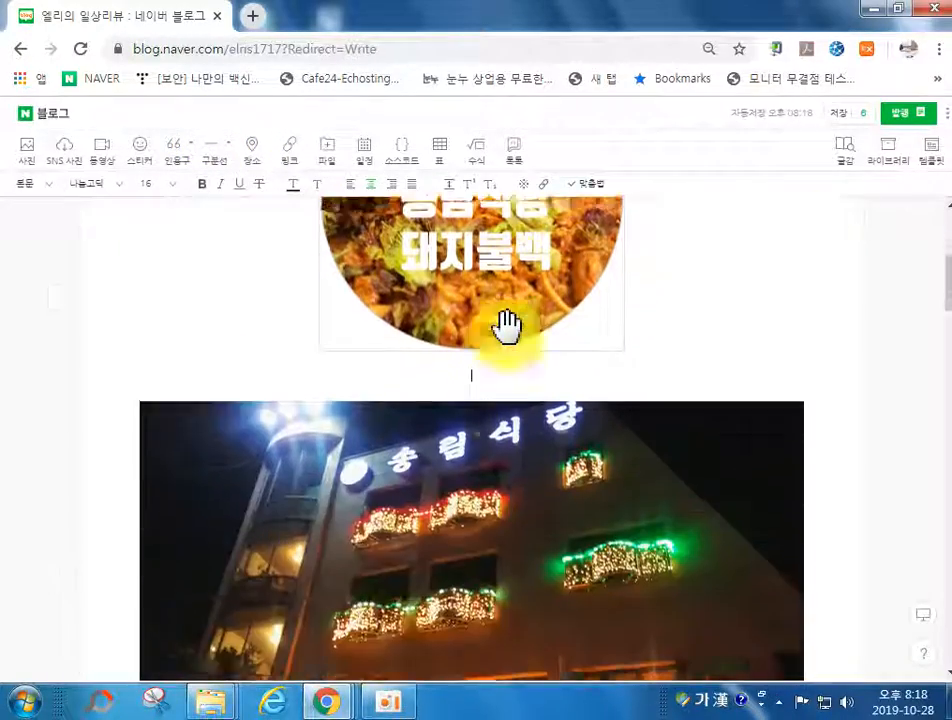
{"action": "scroll", "coordinate": [502, 390], "scroll_direction": "up", "scroll_amount": 4}
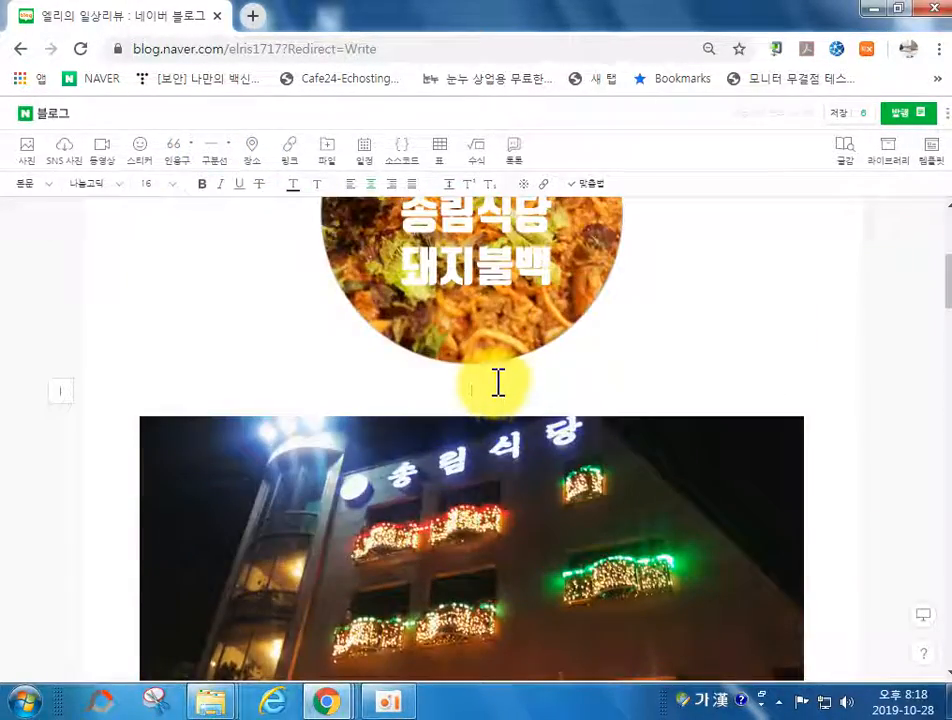
{"action": "scroll", "coordinate": [485, 392], "scroll_direction": "up", "scroll_amount": 1}
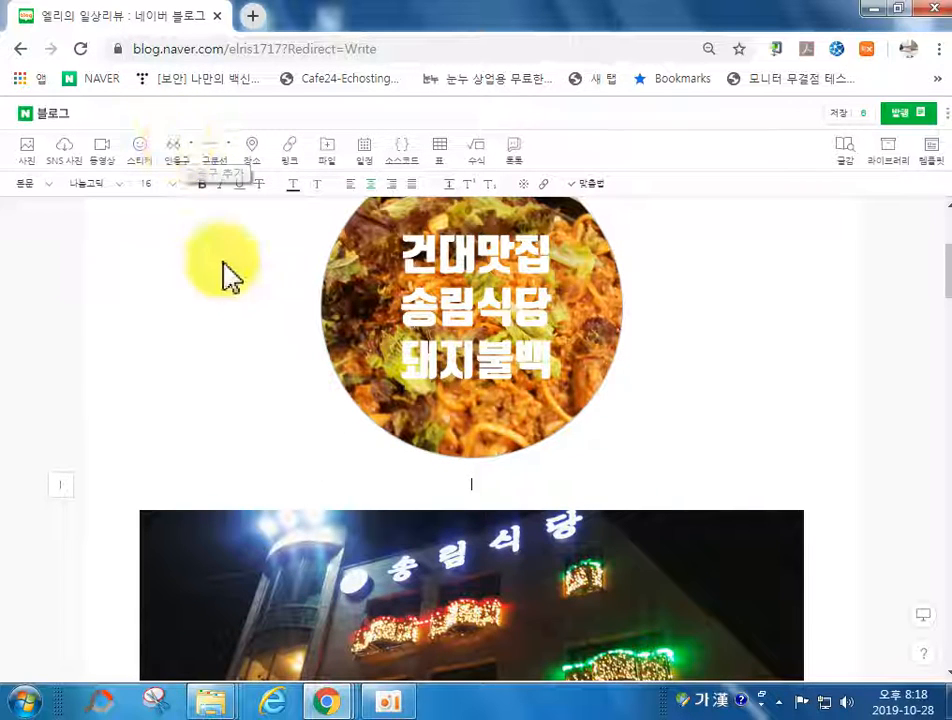
{"action": "left_click", "coordinate": [175, 150]}
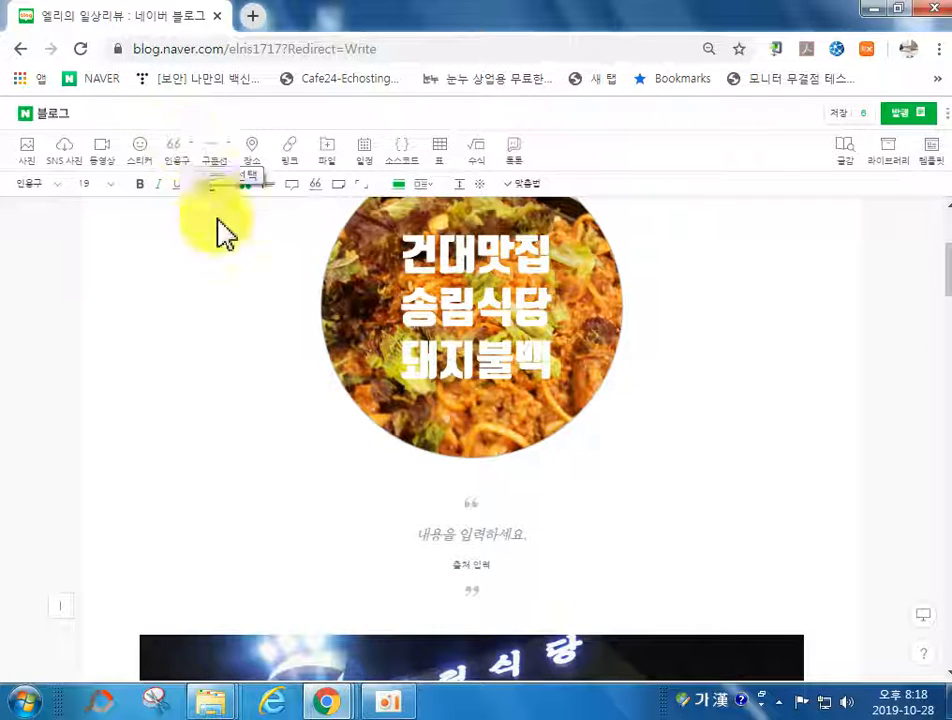
Try the vertical line, speech bubble, quote-and-underline, folded note and corner frame styles on the quotation block.
{"action": "left_click", "coordinate": [260, 184]}
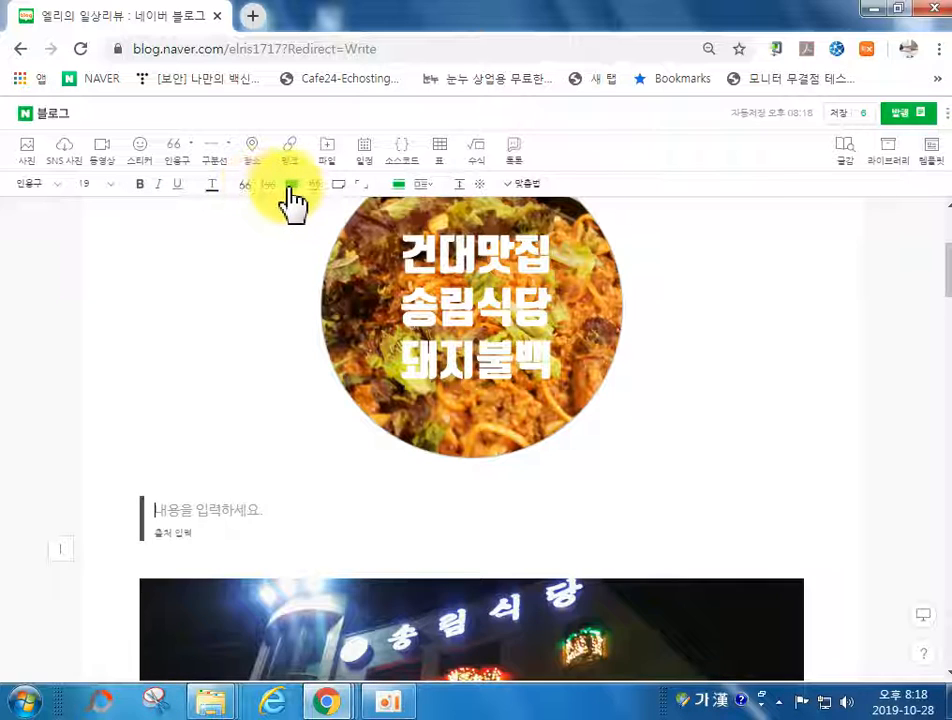
{"action": "left_click", "coordinate": [291, 186]}
{"action": "left_click", "coordinate": [315, 185]}
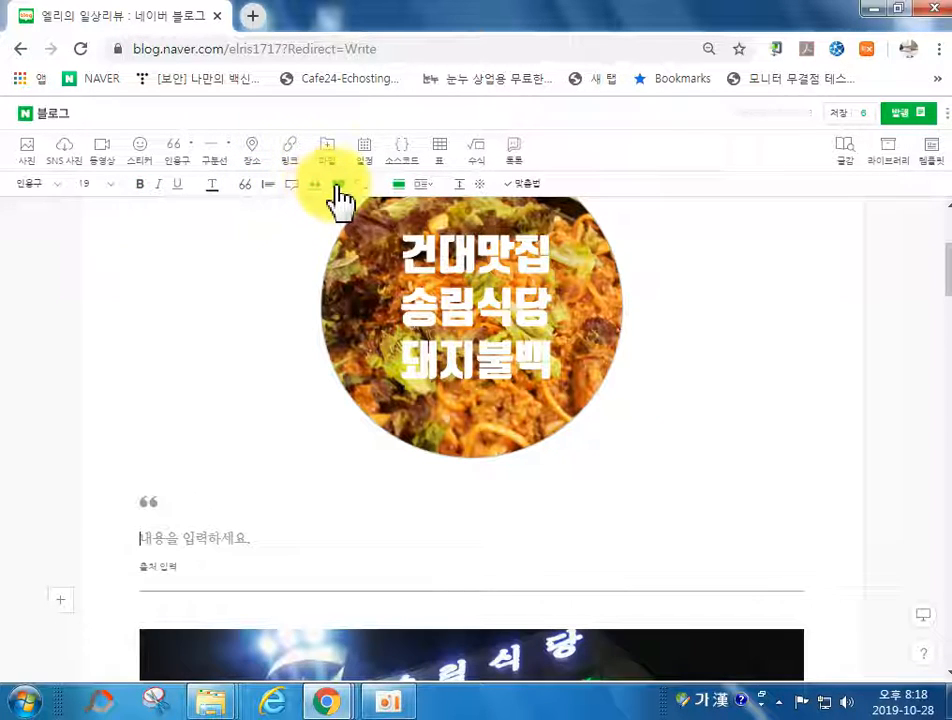
{"action": "left_click", "coordinate": [340, 186]}
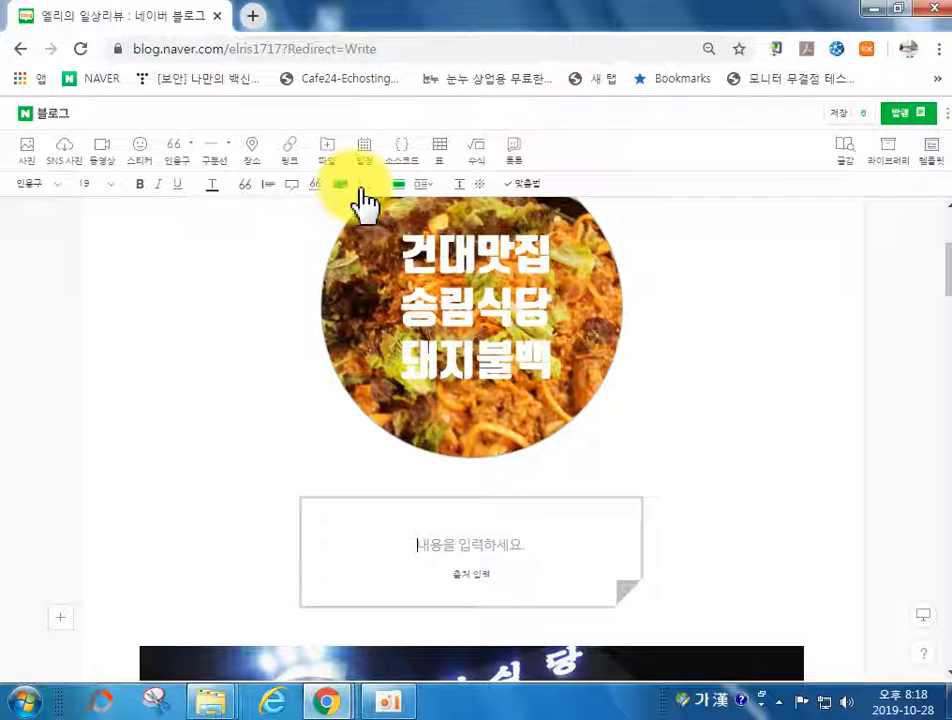
{"action": "left_click", "coordinate": [362, 186]}
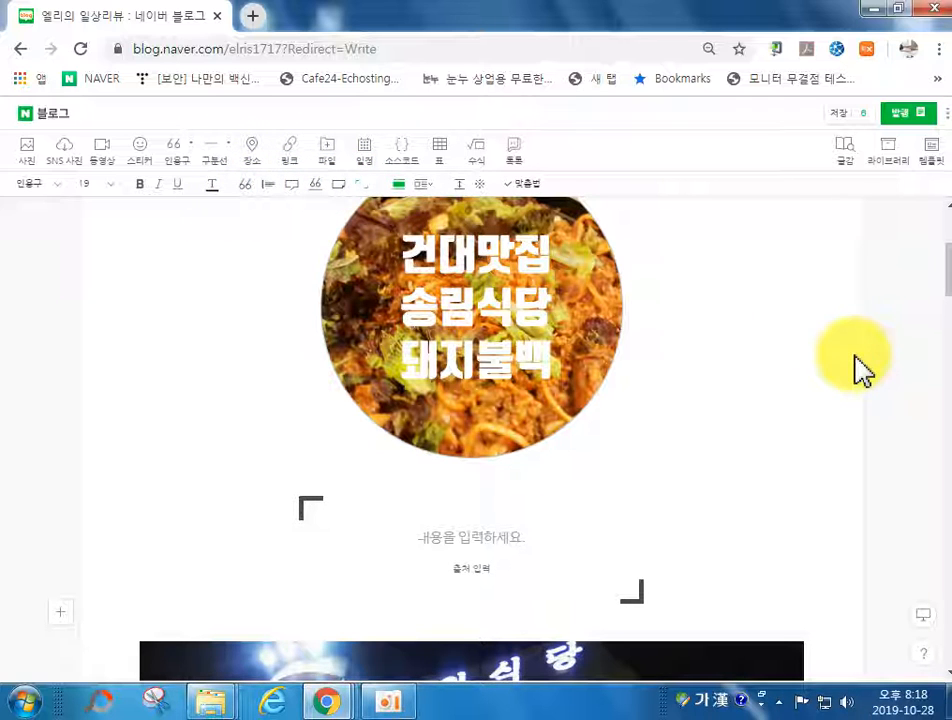
Examine how the title banner, the circular photo and the empty quotation block look together in the post.
{"action": "scroll", "coordinate": [601, 293], "scroll_direction": "up", "scroll_amount": 2}
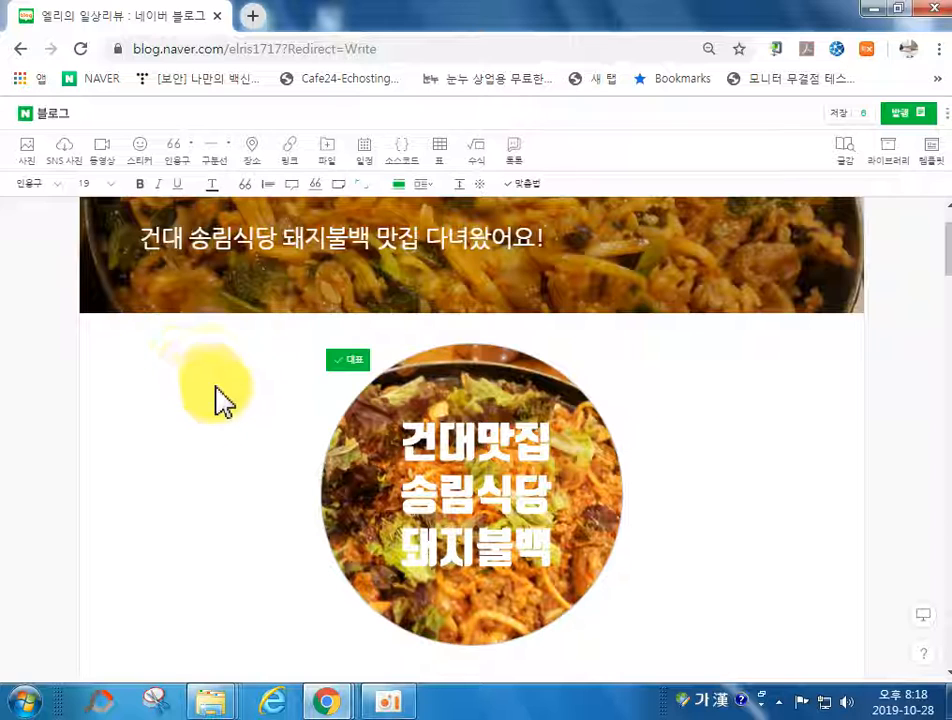
{"action": "scroll", "coordinate": [128, 502], "scroll_direction": "down", "scroll_amount": 2}
{"action": "scroll", "coordinate": [510, 330], "scroll_direction": "up", "scroll_amount": 1}
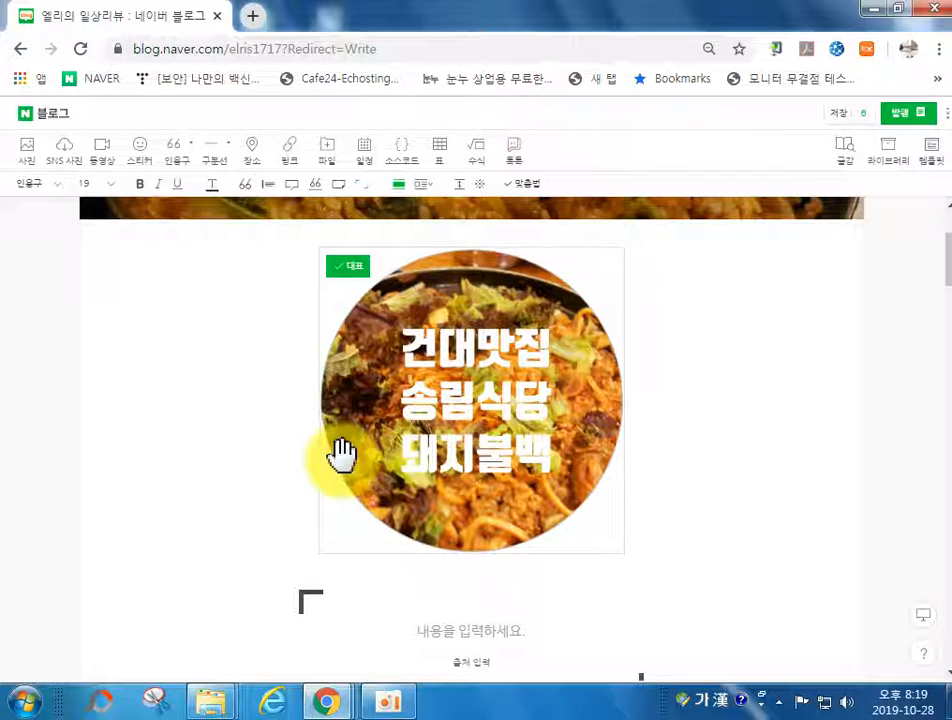
{"action": "scroll", "coordinate": [478, 419], "scroll_direction": "down", "scroll_amount": 2}
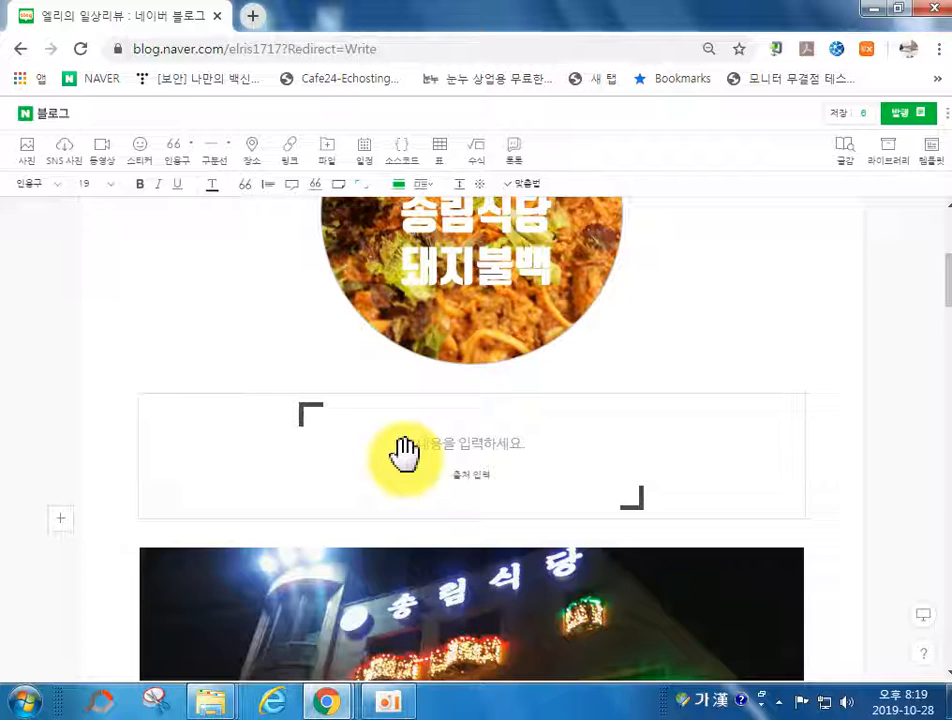
{"action": "scroll", "coordinate": [405, 453], "scroll_direction": "up", "scroll_amount": 2}
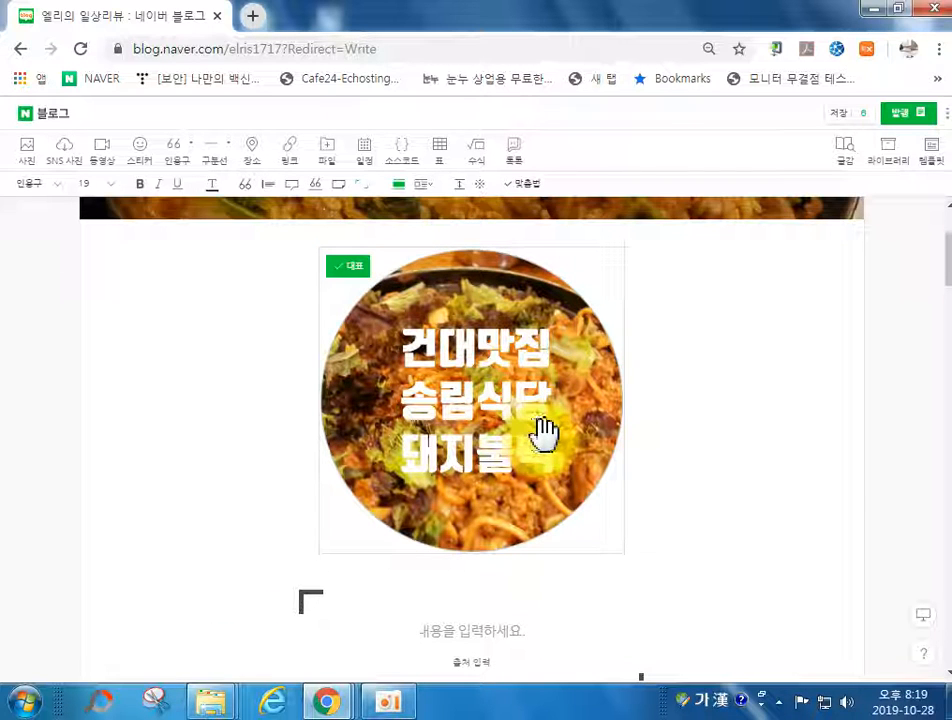
{"action": "scroll", "coordinate": [420, 440], "scroll_direction": "down", "scroll_amount": 1}
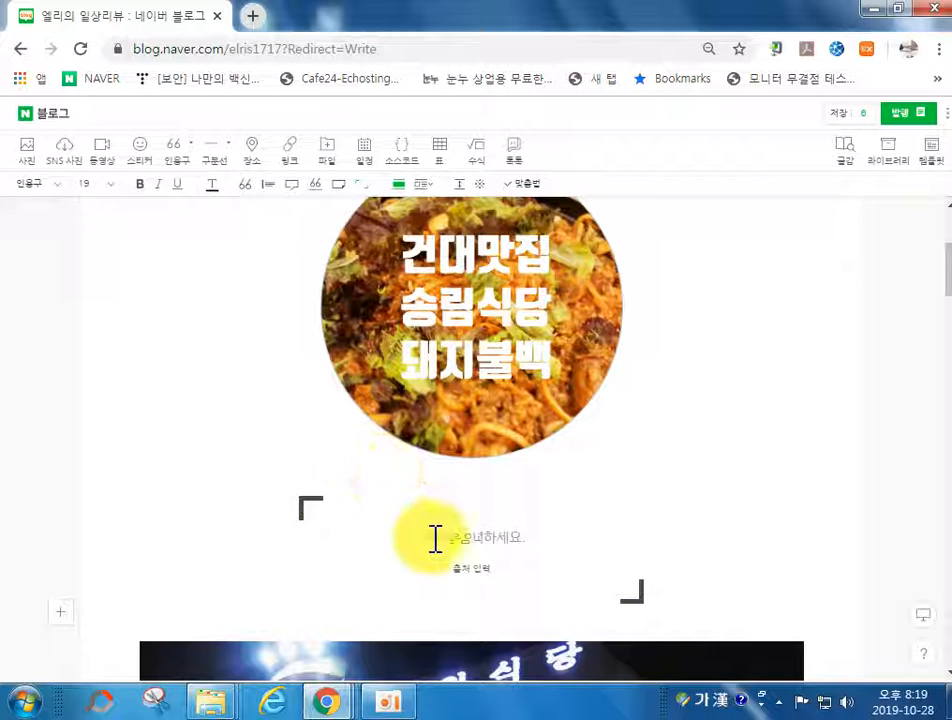
{"action": "scroll", "coordinate": [330, 310], "scroll_direction": "up", "scroll_amount": 1}
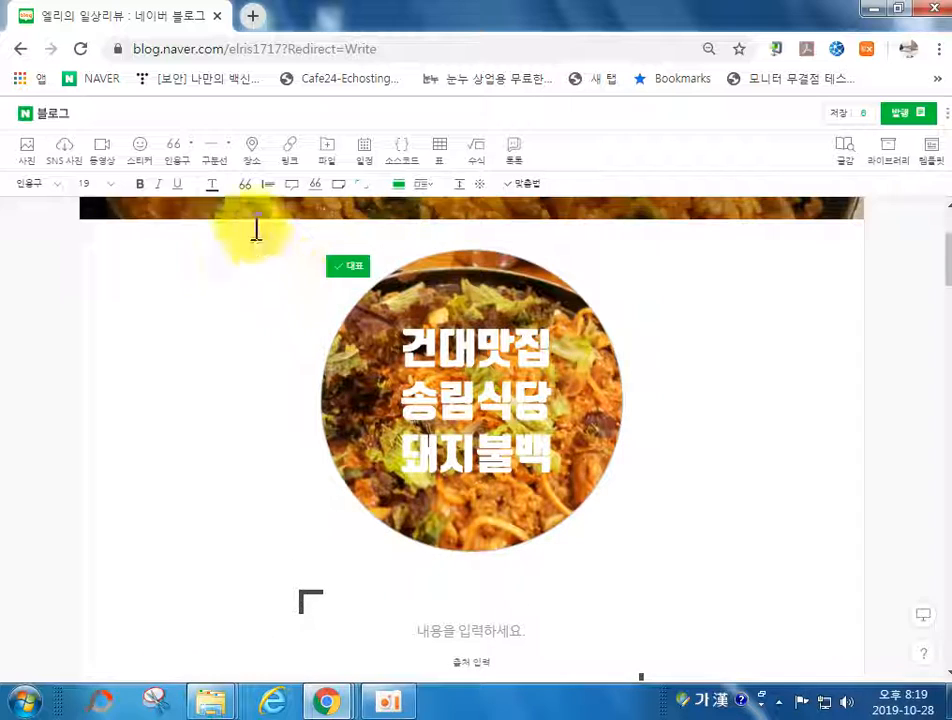
{"action": "scroll", "coordinate": [425, 440], "scroll_direction": "down", "scroll_amount": 2}
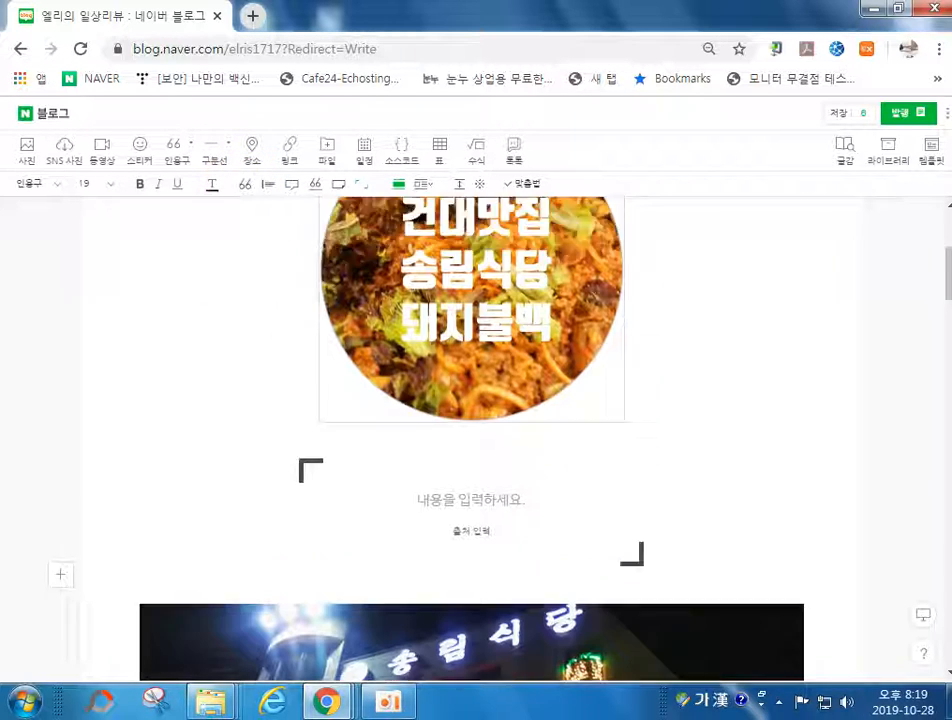
{"action": "scroll", "coordinate": [761, 478], "scroll_direction": "up", "scroll_amount": 2}
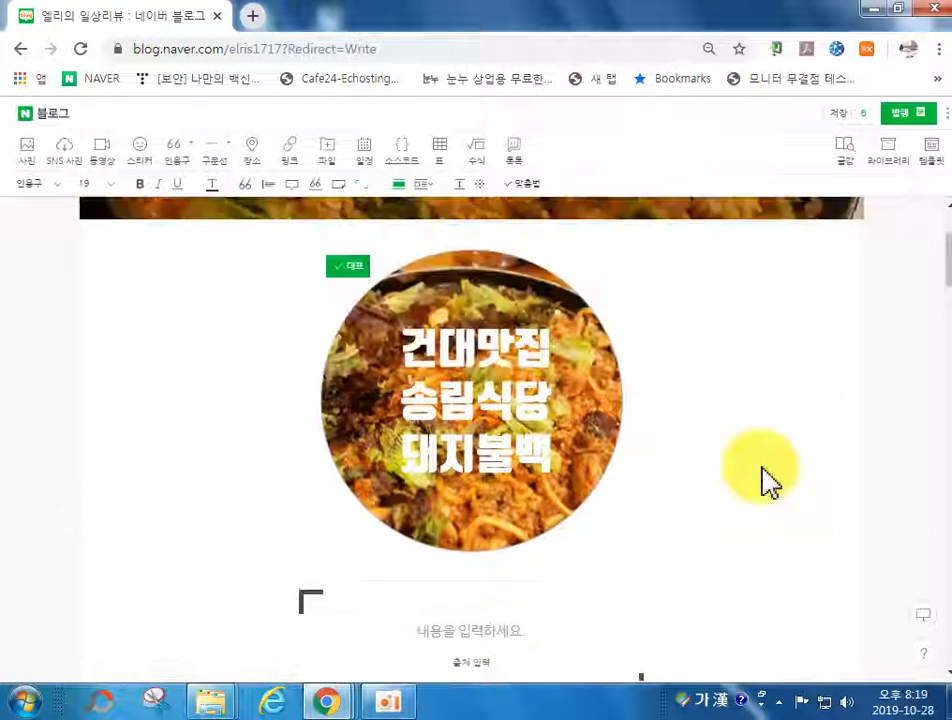
Enter "건대 돼지불백 맛집 송림식당 다녀온 후기" in the quotation block and give it the quotation marks style.
{"action": "scroll", "coordinate": [765, 482], "scroll_direction": "down", "scroll_amount": 1}
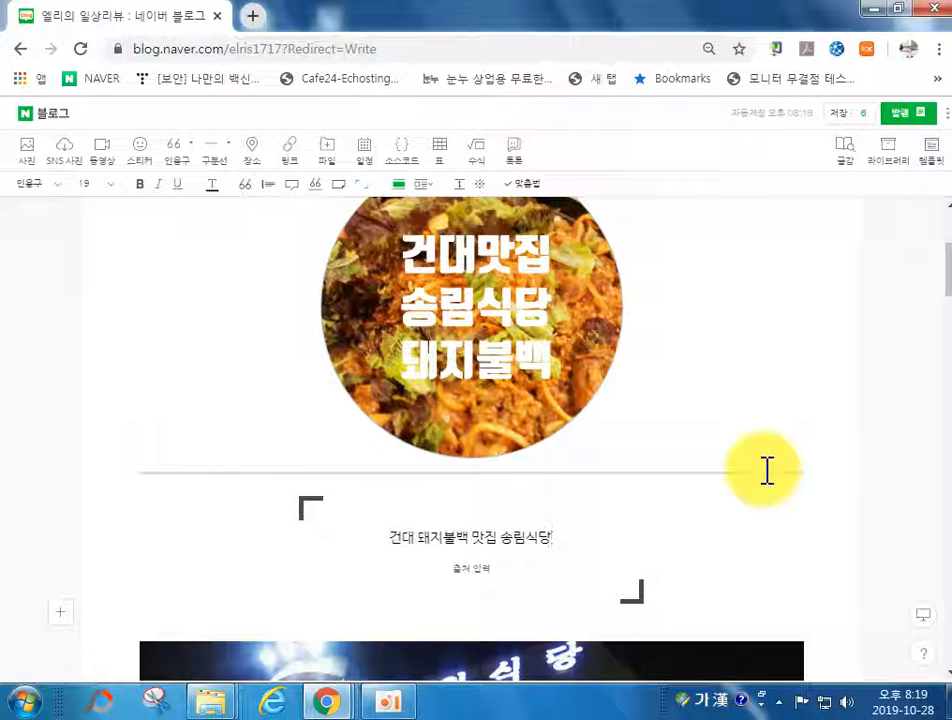
{"action": "type", "text": "ㅏ녀왔어요"}
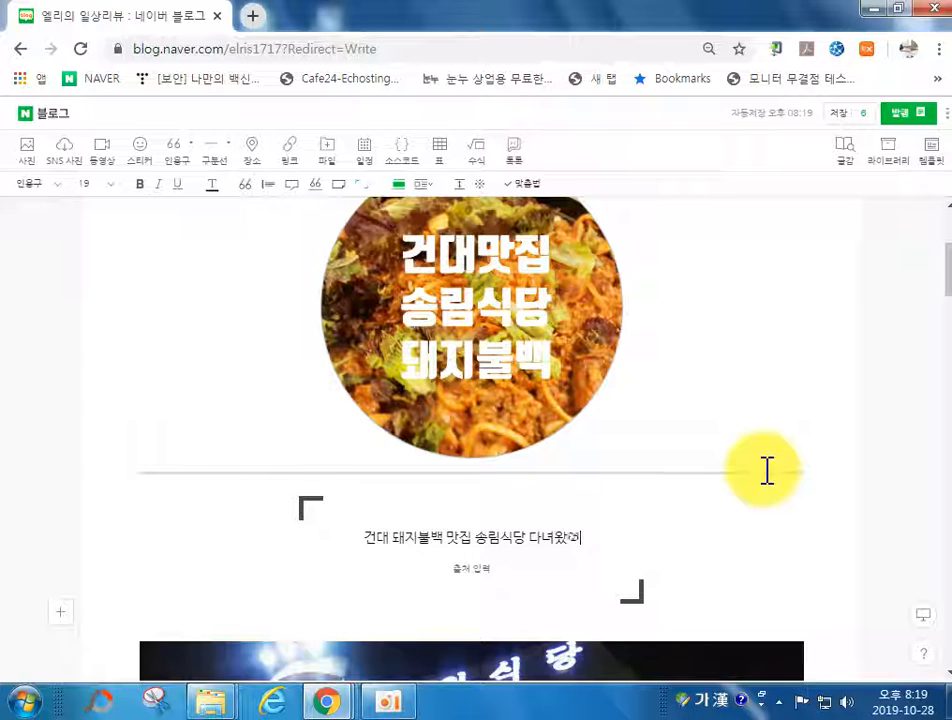
{"action": "key", "text": "BackSpace"}
{"action": "key", "text": "BackSpace"}
{"action": "key", "text": "BackSpace"}
{"action": "type", "text": "온 후기"}
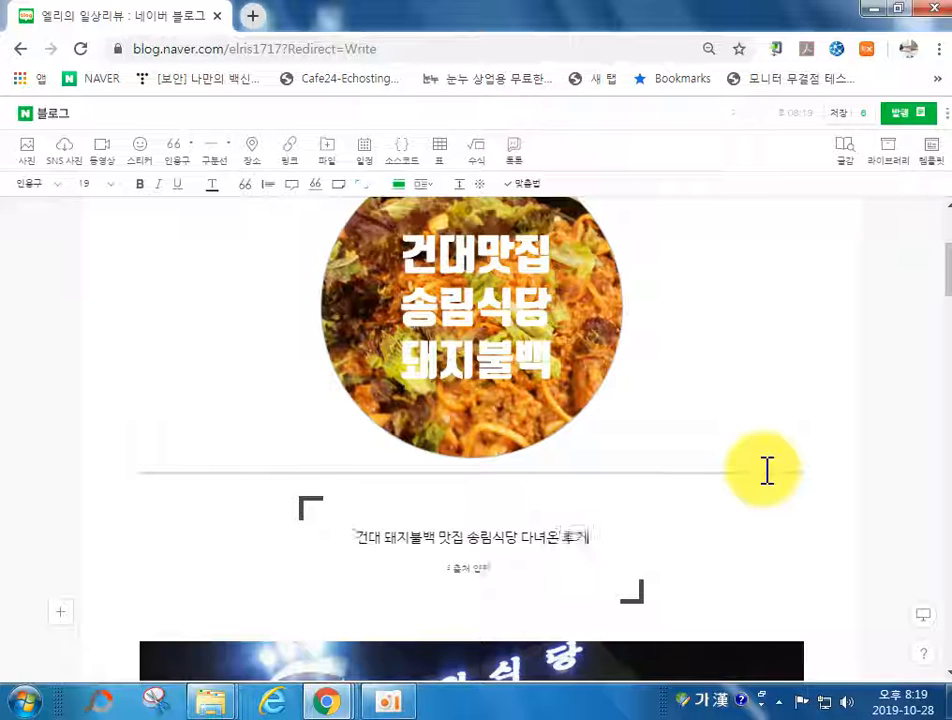
{"action": "left_click", "coordinate": [247, 186]}
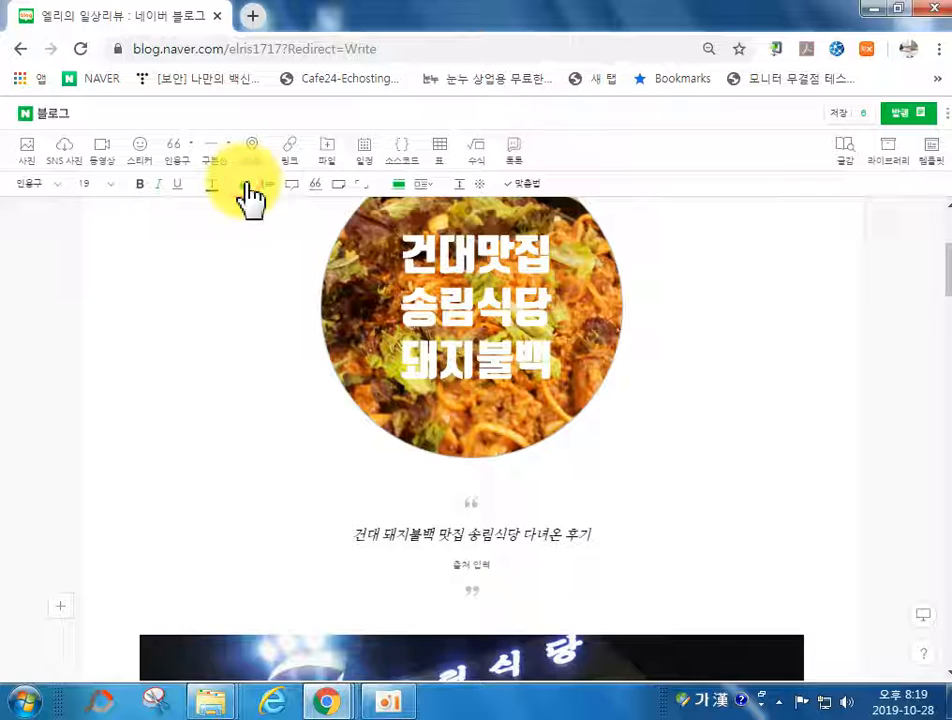
Break the quotation into two lines after "건대 돼지불백 맛집" and format both lines as size 24, bold and non-italic.
{"action": "left_click", "coordinate": [471, 537]}
{"action": "key", "text": "Return"}
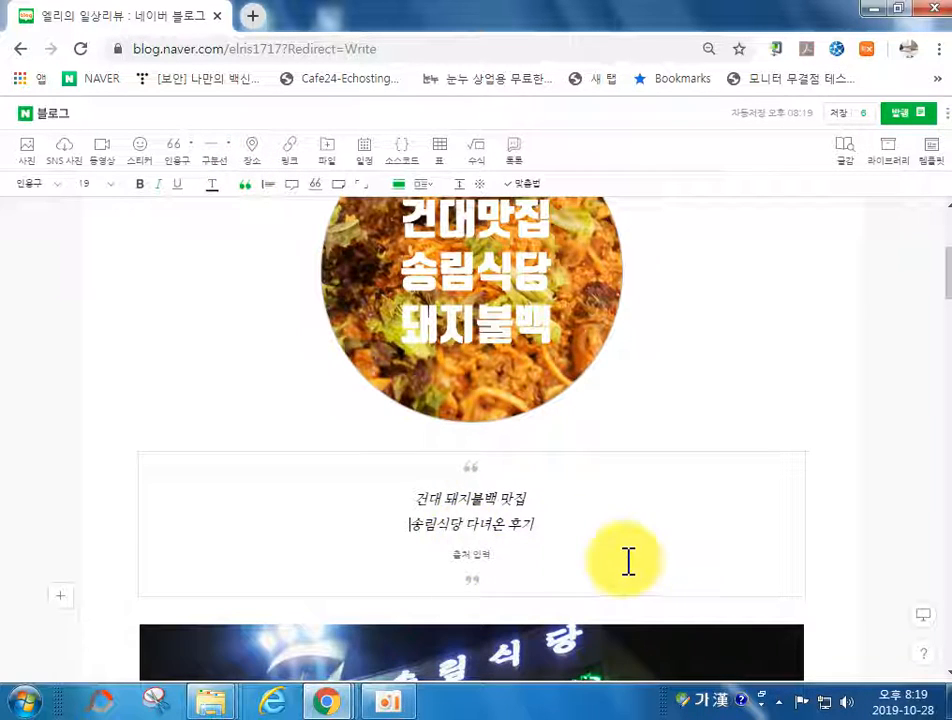
{"action": "left_click_drag", "start_coordinate": [421, 498], "coordinate": [539, 526]}
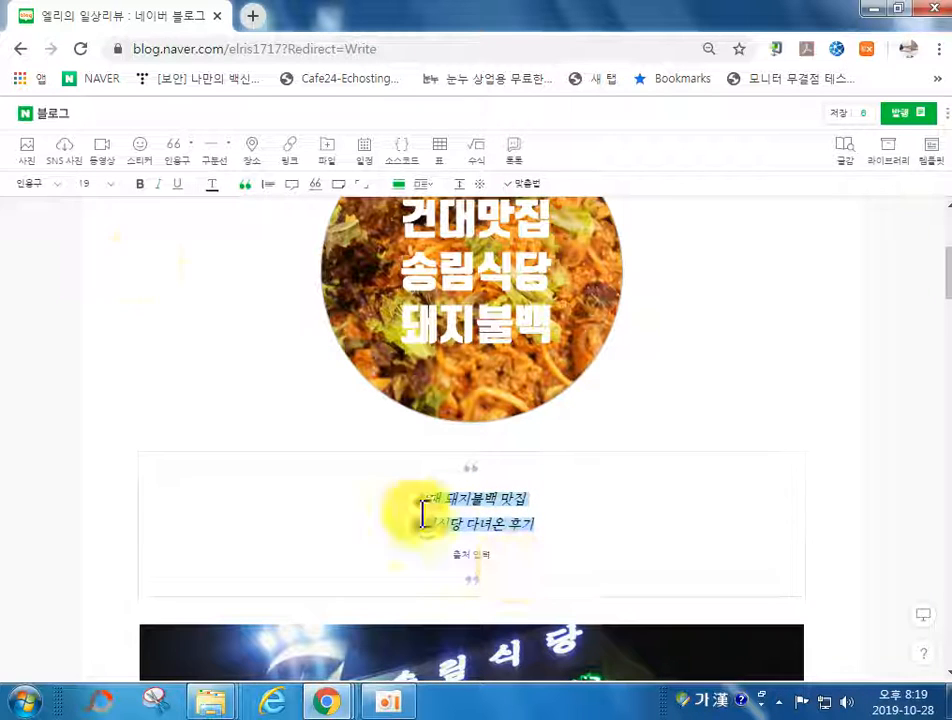
{"action": "left_click", "coordinate": [110, 196]}
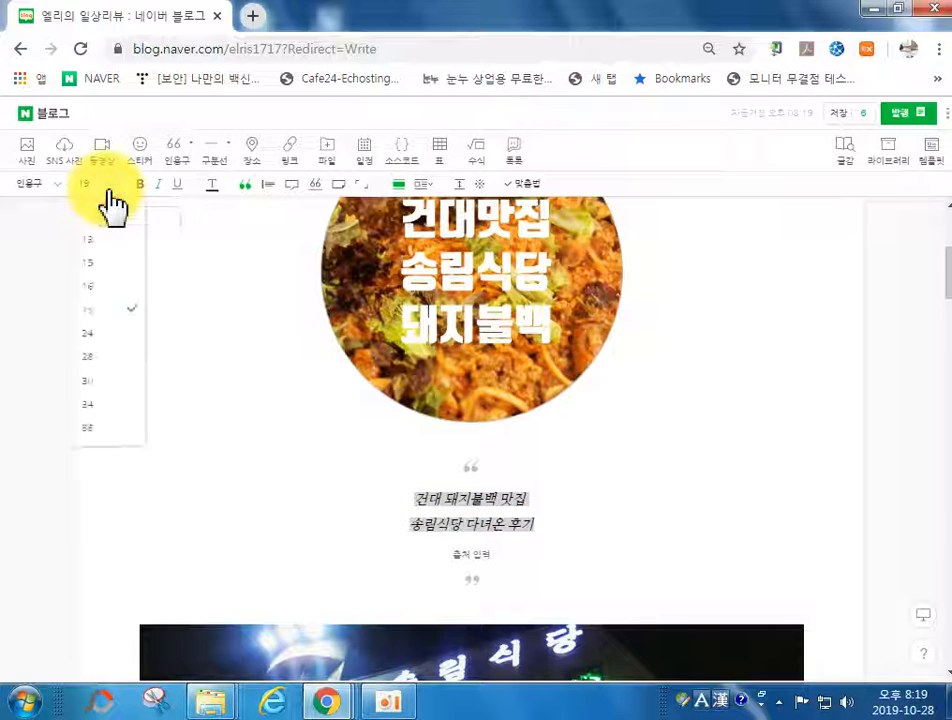
{"action": "left_click", "coordinate": [107, 350]}
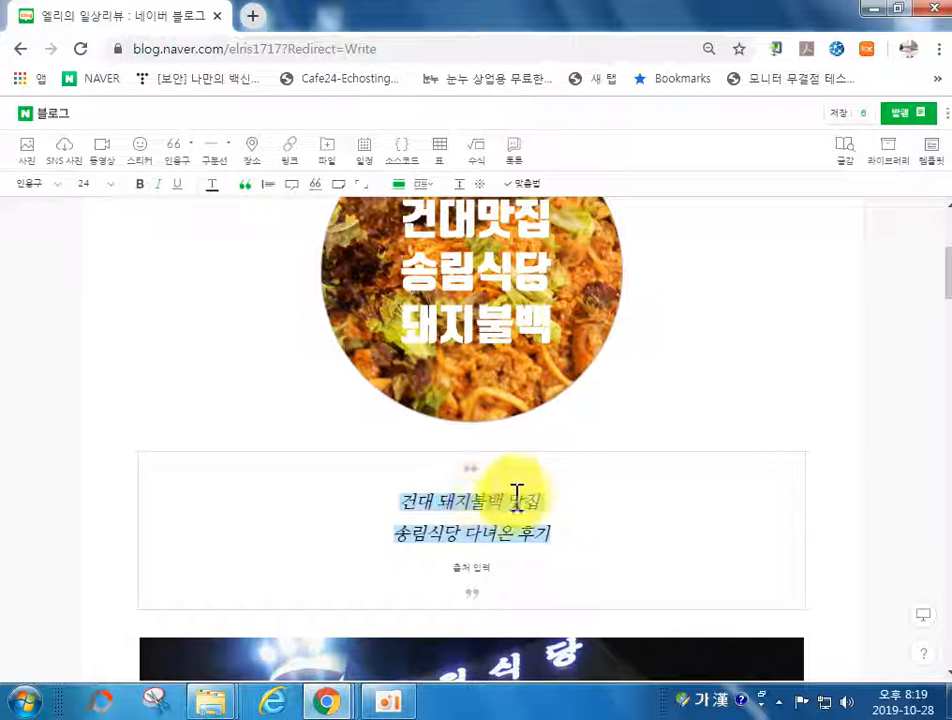
{"action": "left_click", "coordinate": [157, 184]}
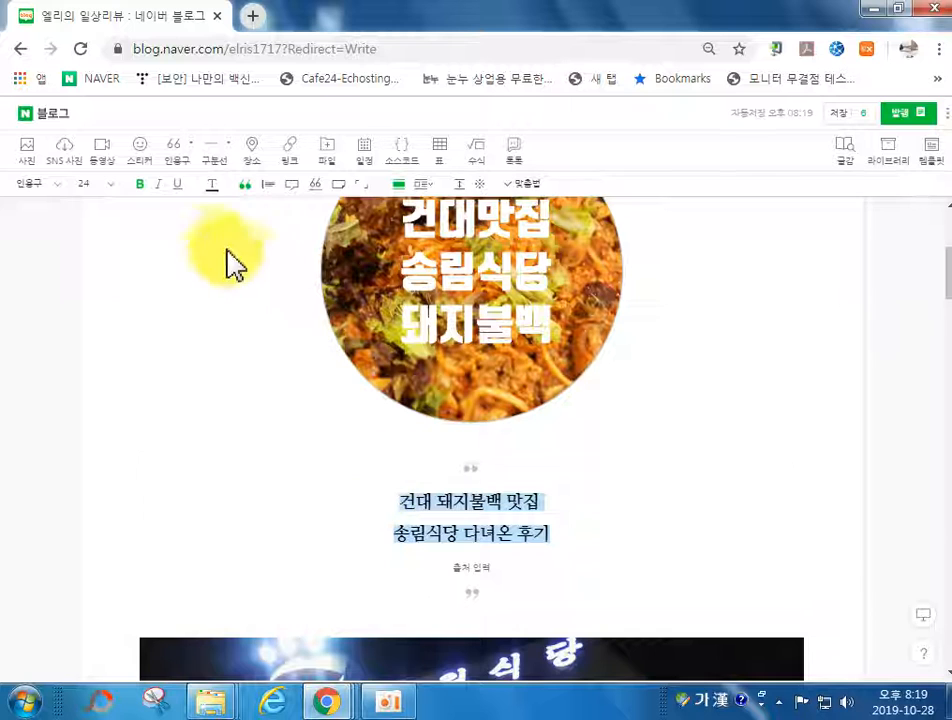
{"action": "left_click", "coordinate": [395, 531]}
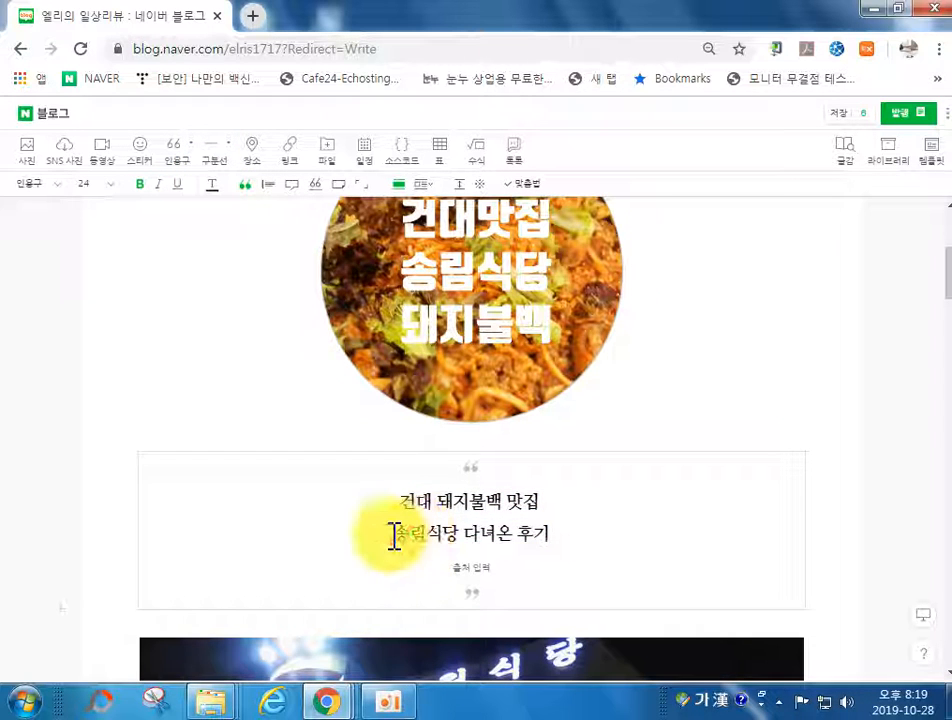
Color the quotation's first line, "건대 돼지불백 맛집", red and review the heading together with the surrounding photos.
{"action": "left_click_drag", "start_coordinate": [400, 502], "coordinate": [538, 500]}
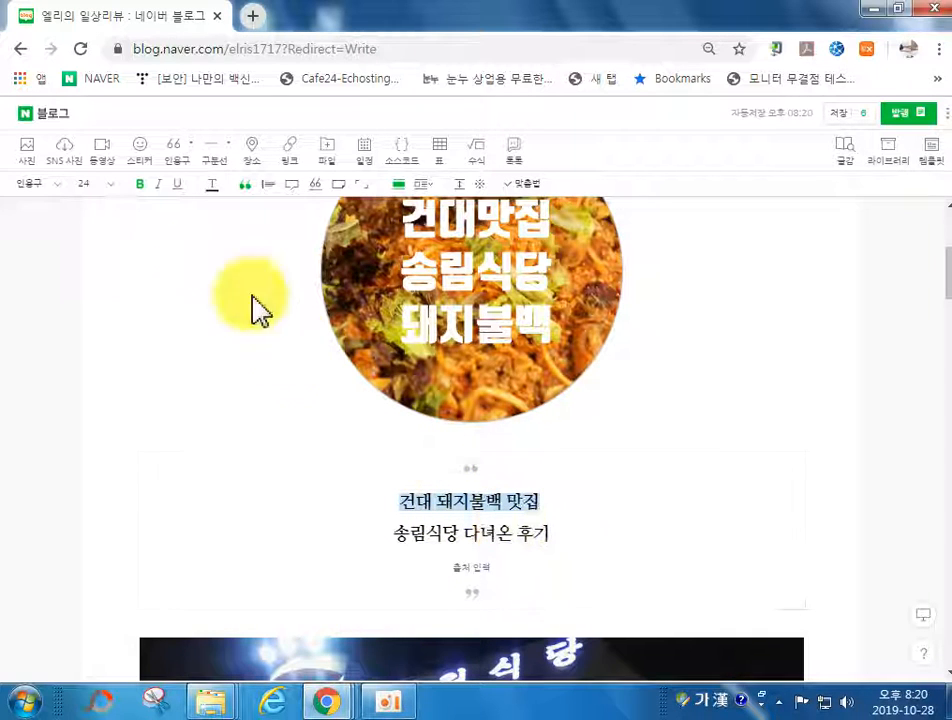
{"action": "left_click", "coordinate": [213, 187]}
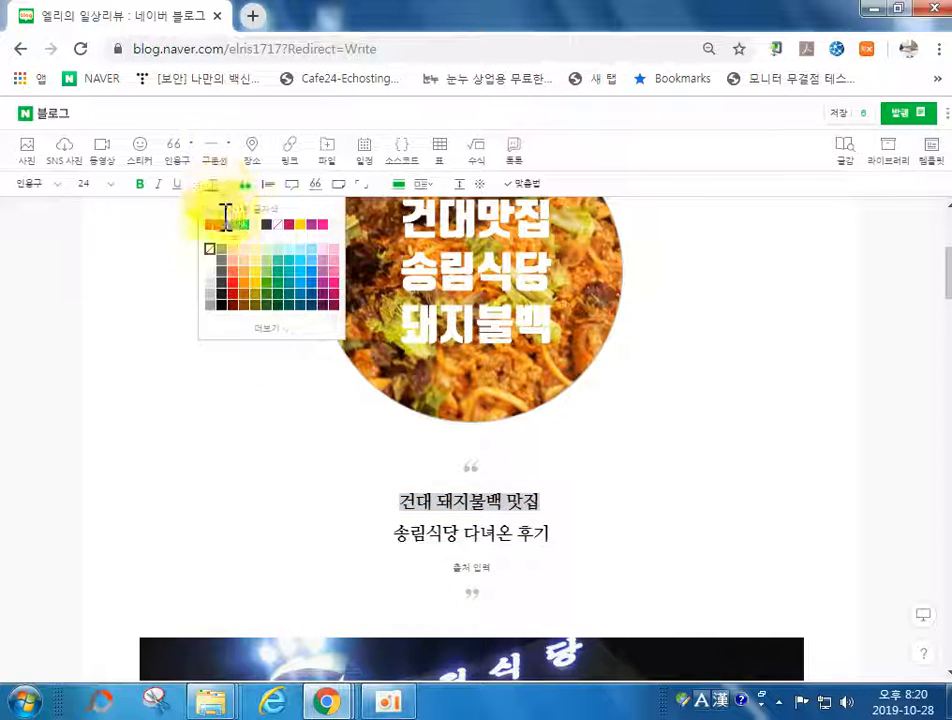
{"action": "left_click", "coordinate": [219, 227]}
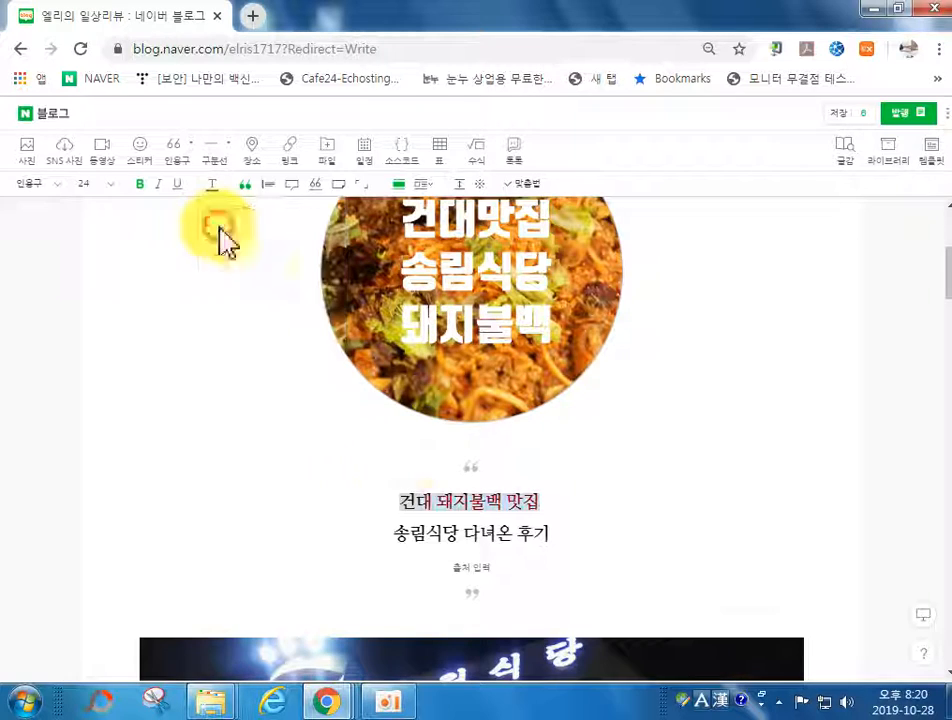
{"action": "left_click", "coordinate": [367, 622]}
{"action": "scroll", "coordinate": [365, 612], "scroll_direction": "down", "scroll_amount": 1}
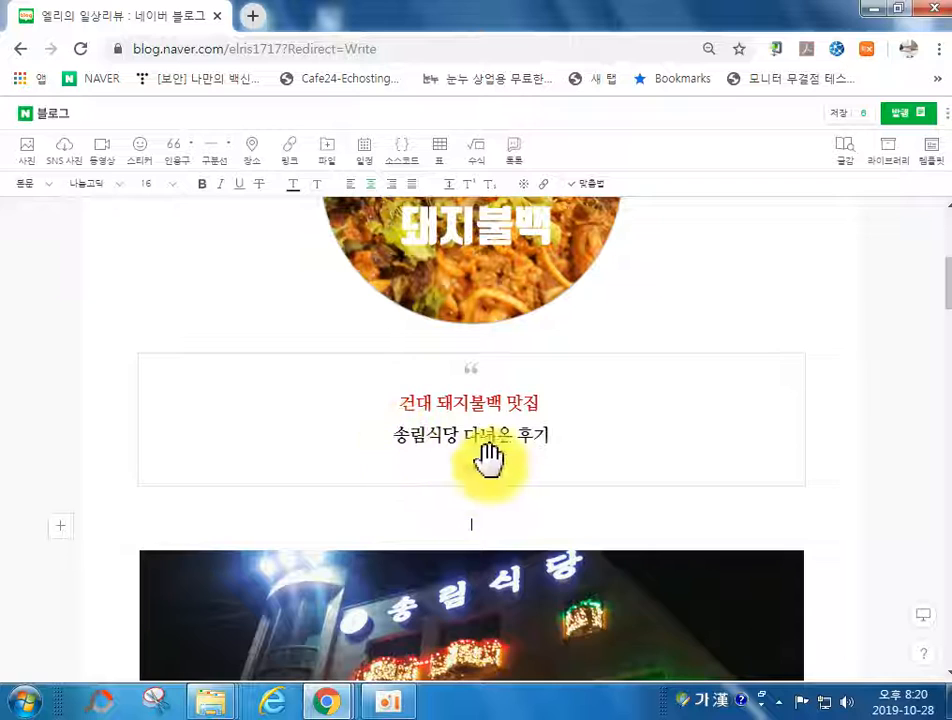
{"action": "scroll", "coordinate": [560, 505], "scroll_direction": "down", "scroll_amount": 1}
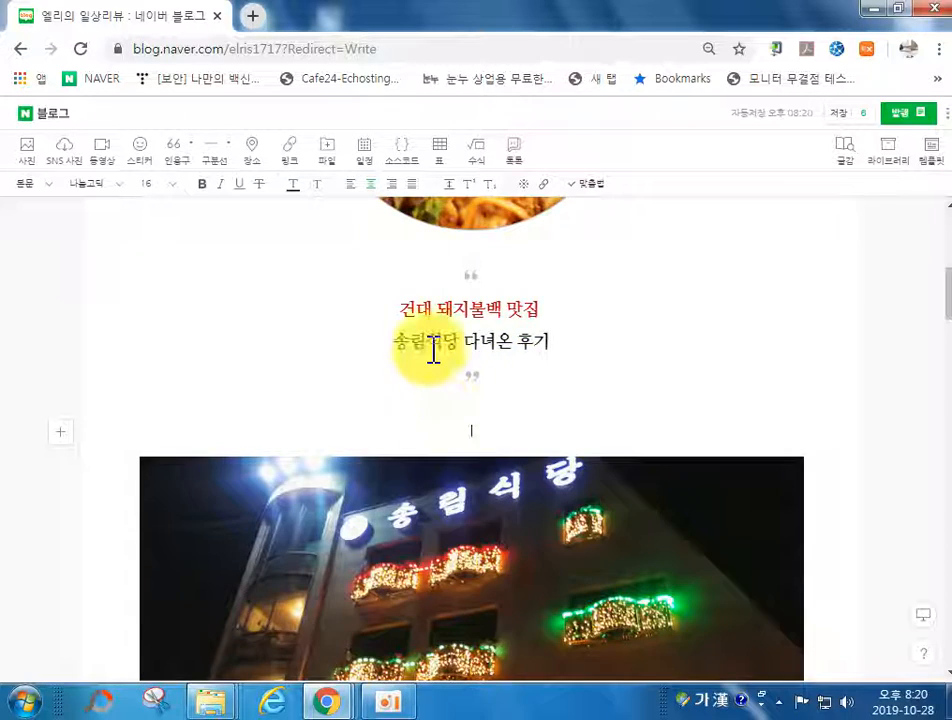
{"action": "scroll", "coordinate": [420, 340], "scroll_direction": "up", "scroll_amount": 5}
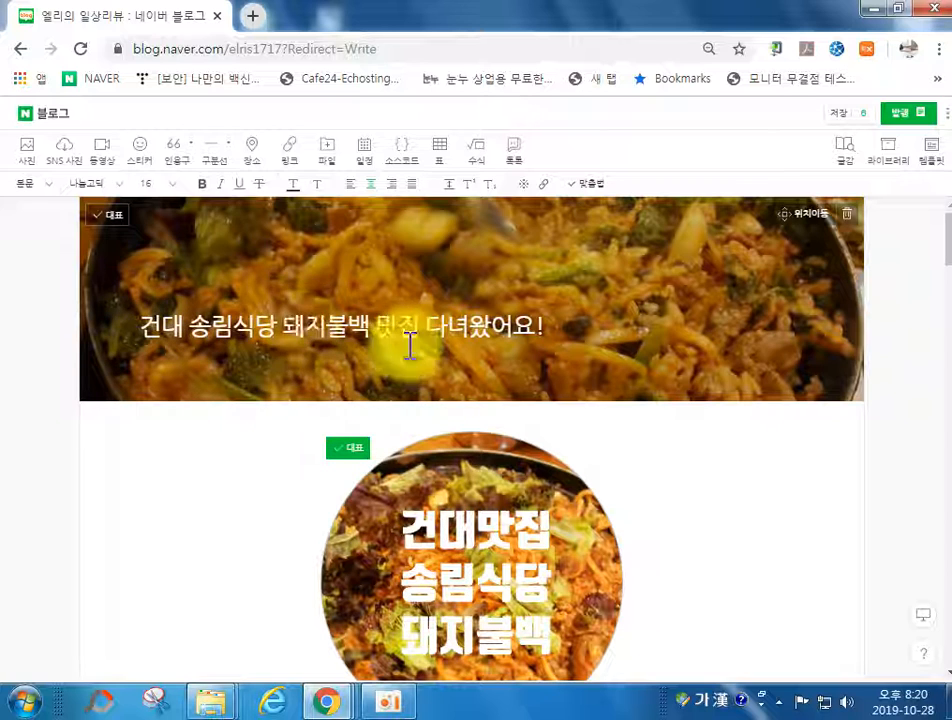
Review the post's title, cover image and red-and-black quotation above the restaurant's night exterior photo.
{"action": "scroll", "coordinate": [404, 365], "scroll_direction": "down", "scroll_amount": 2}
{"action": "scroll", "coordinate": [440, 380], "scroll_direction": "up", "scroll_amount": 1}
{"action": "scroll", "coordinate": [283, 340], "scroll_direction": "up", "scroll_amount": 1}
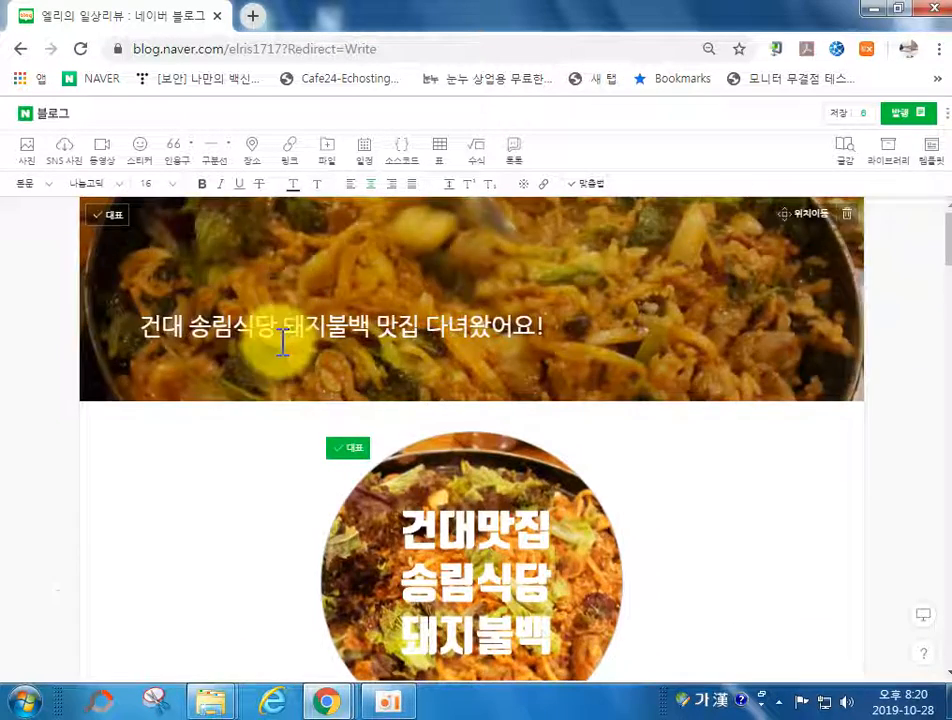
{"action": "scroll", "coordinate": [340, 393], "scroll_direction": "down", "scroll_amount": 5}
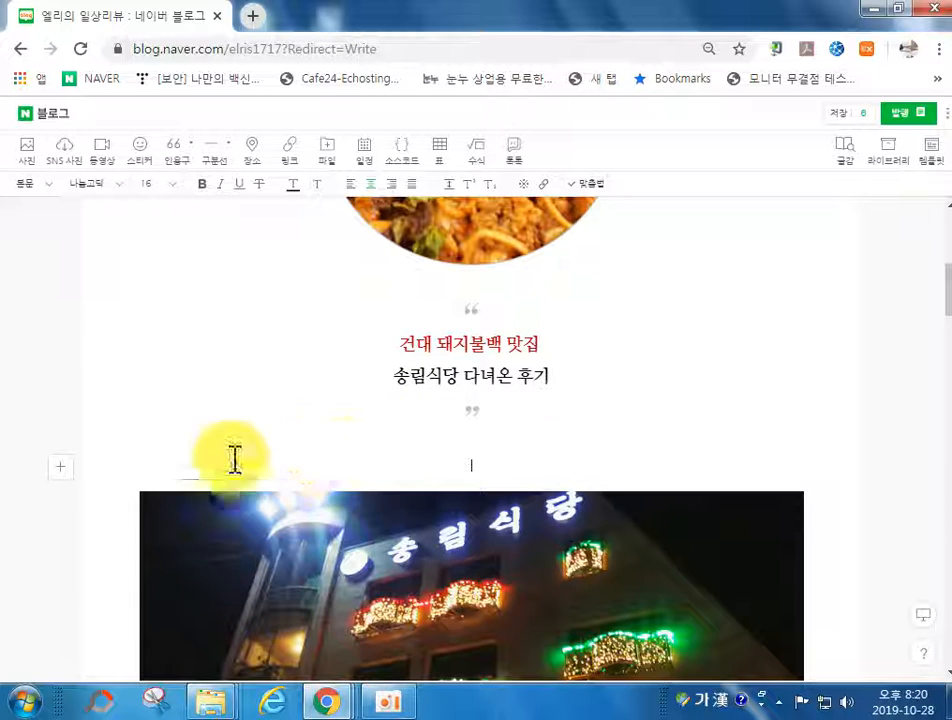
{"action": "scroll", "coordinate": [470, 548], "scroll_direction": "down", "scroll_amount": 2}
{"action": "scroll", "coordinate": [497, 541], "scroll_direction": "up", "scroll_amount": 3}
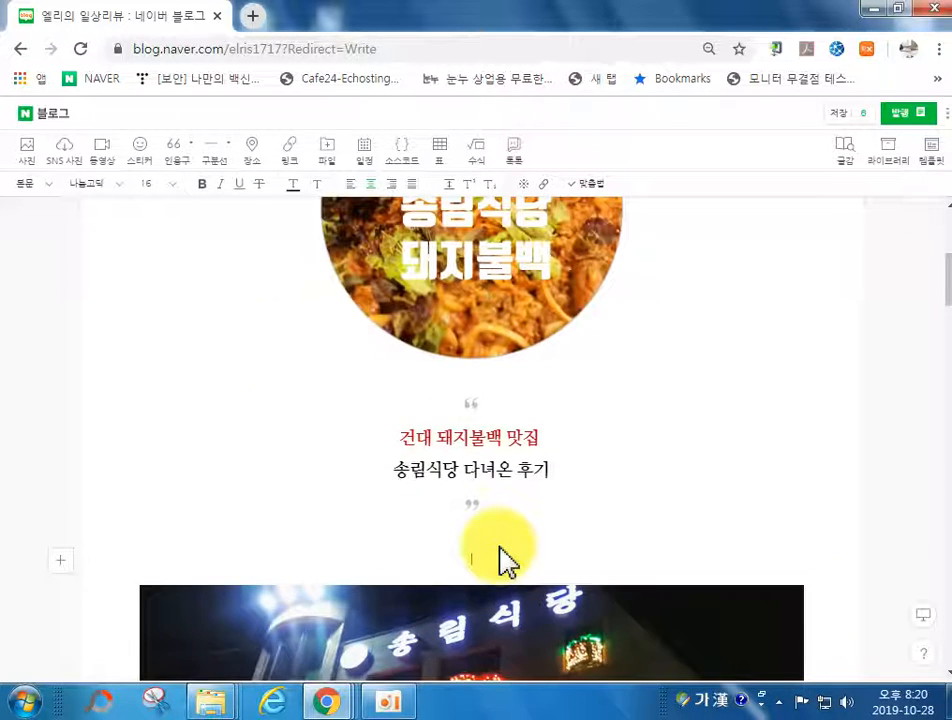
{"action": "scroll", "coordinate": [562, 540], "scroll_direction": "down", "scroll_amount": 1}
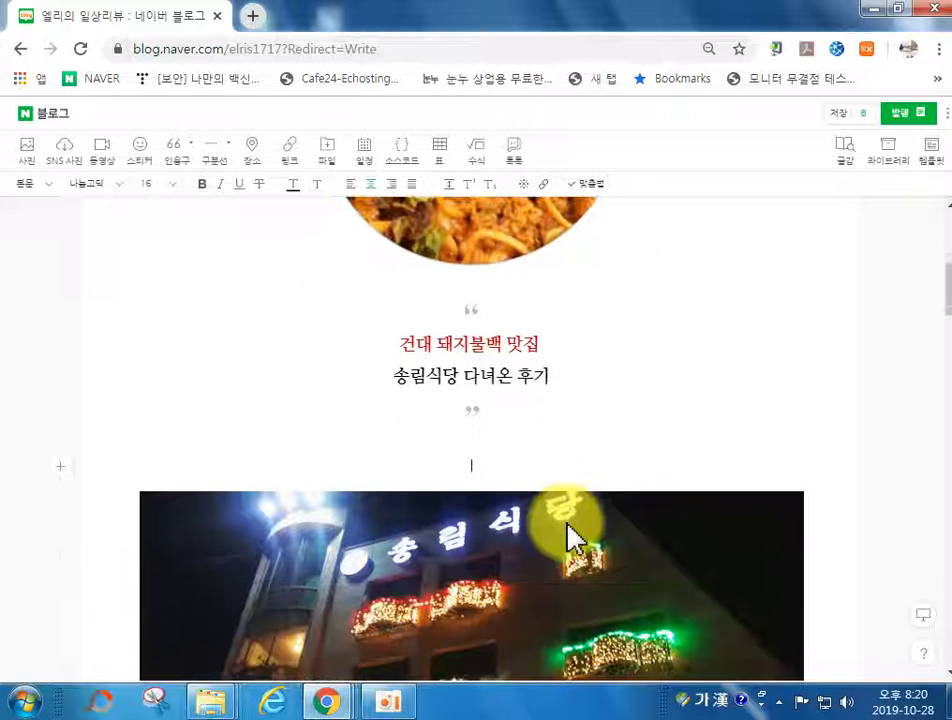
Make room for body text by adding blank lines between the quotation and the restaurant's night exterior photo.
{"action": "left_click", "coordinate": [486, 458]}
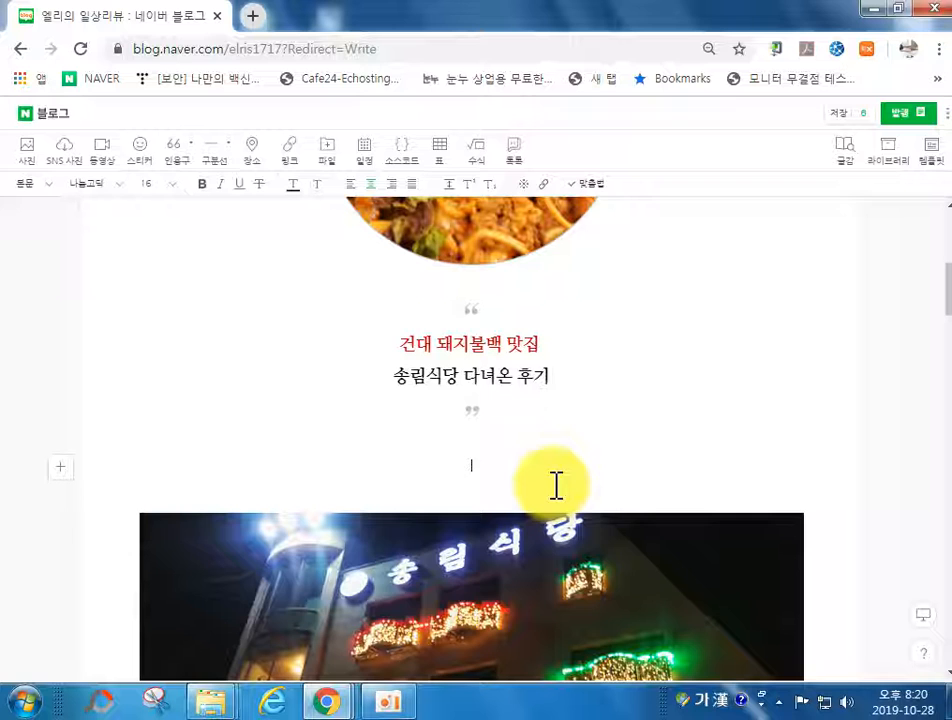
{"action": "key", "text": "BackSpace"}
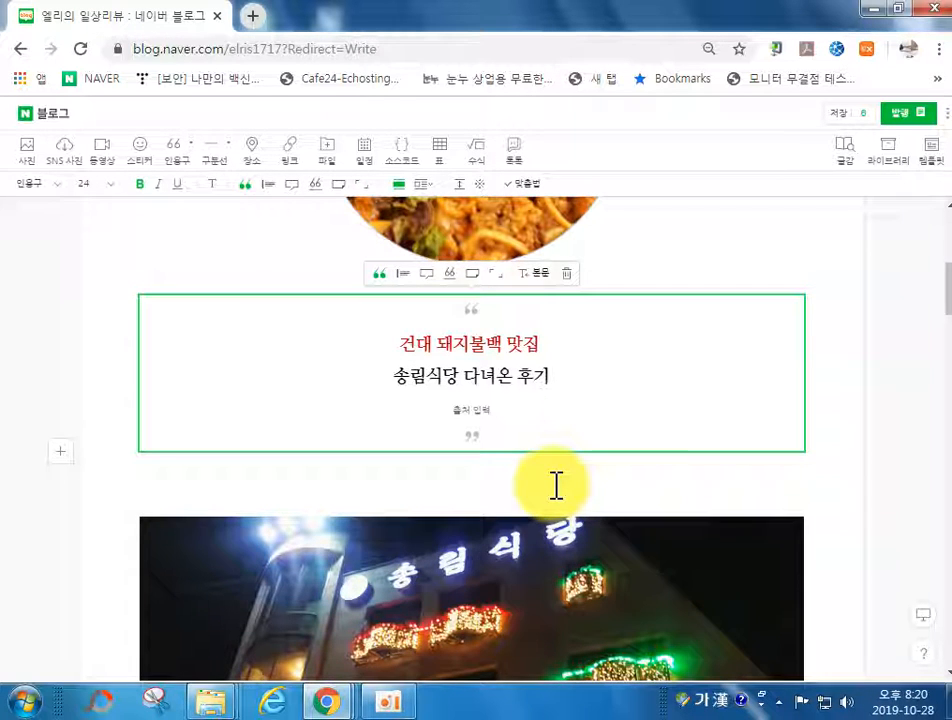
{"action": "left_click", "coordinate": [556, 486]}
{"action": "key", "text": "BackSpace"}
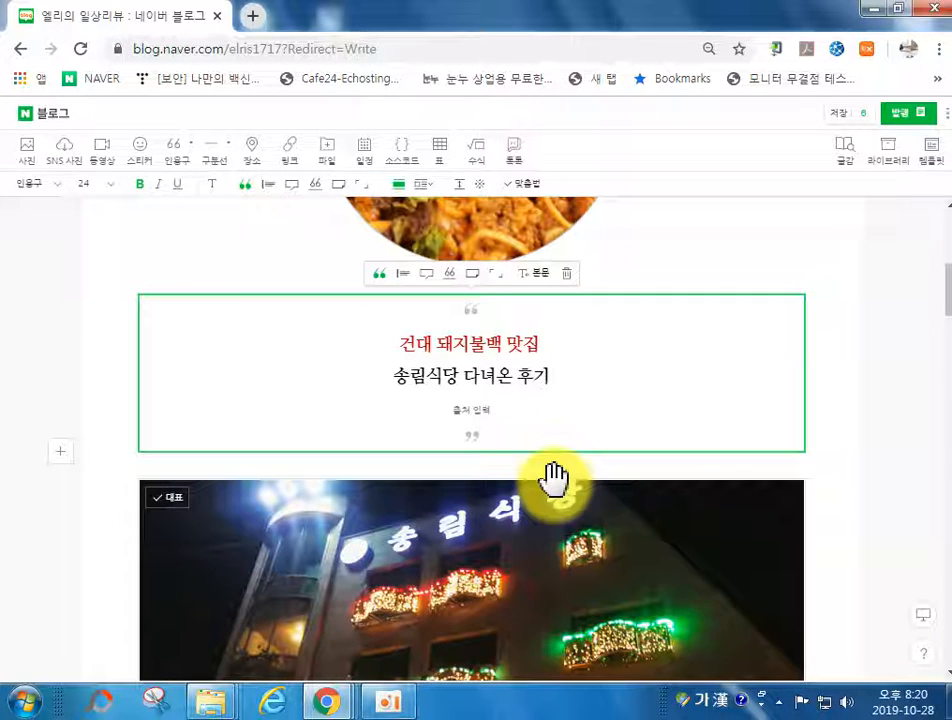
{"action": "left_click", "coordinate": [511, 465]}
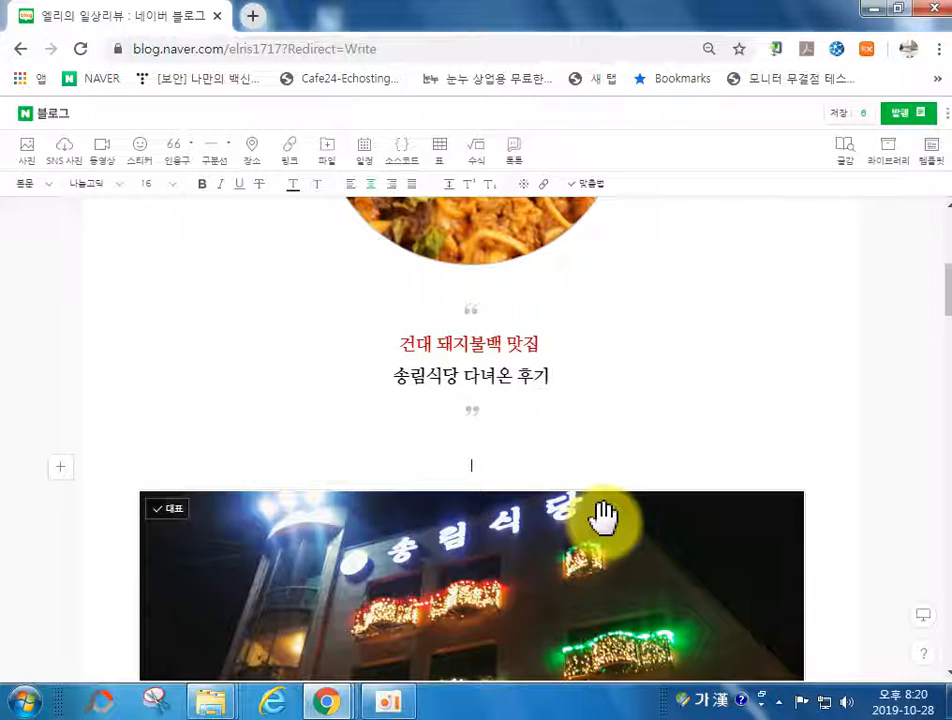
{"action": "key", "text": "Return"}
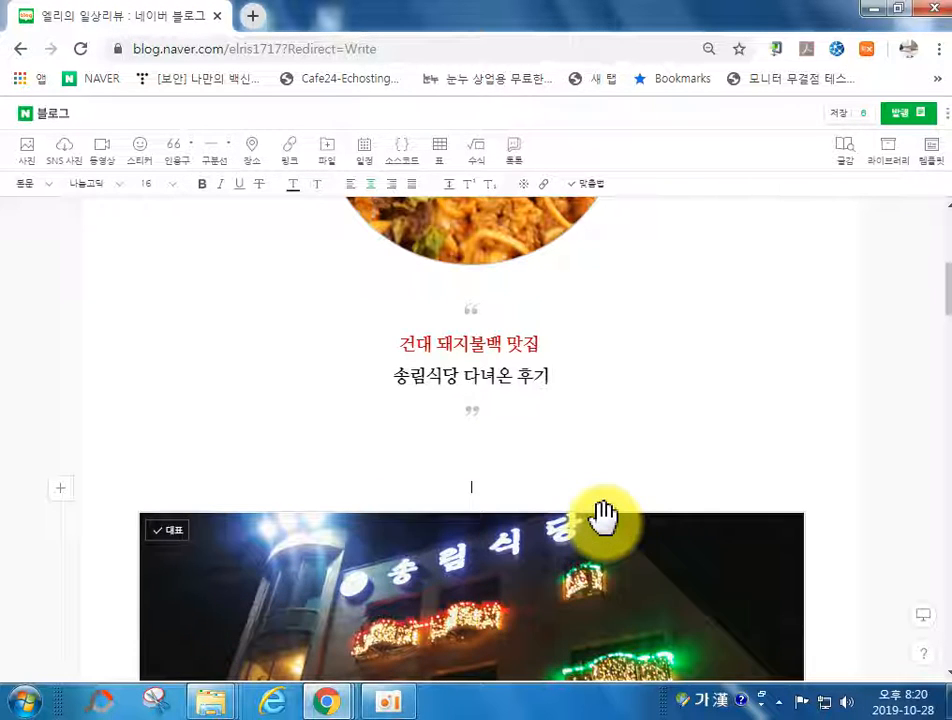
{"action": "left_click", "coordinate": [474, 456]}
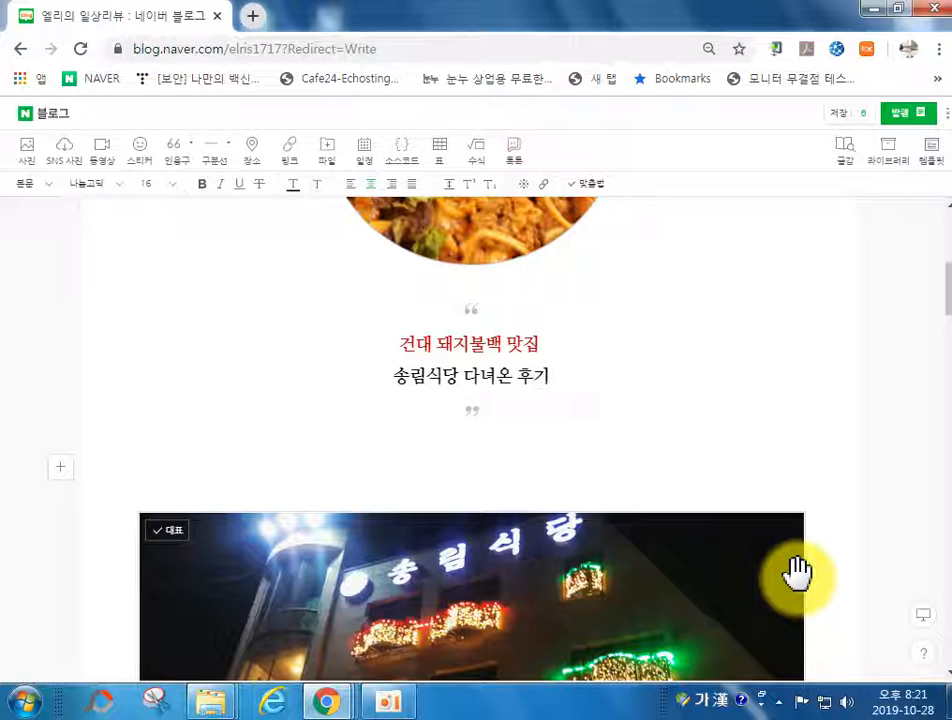
{"action": "key", "text": "Return"}
{"action": "key", "text": "Up"}
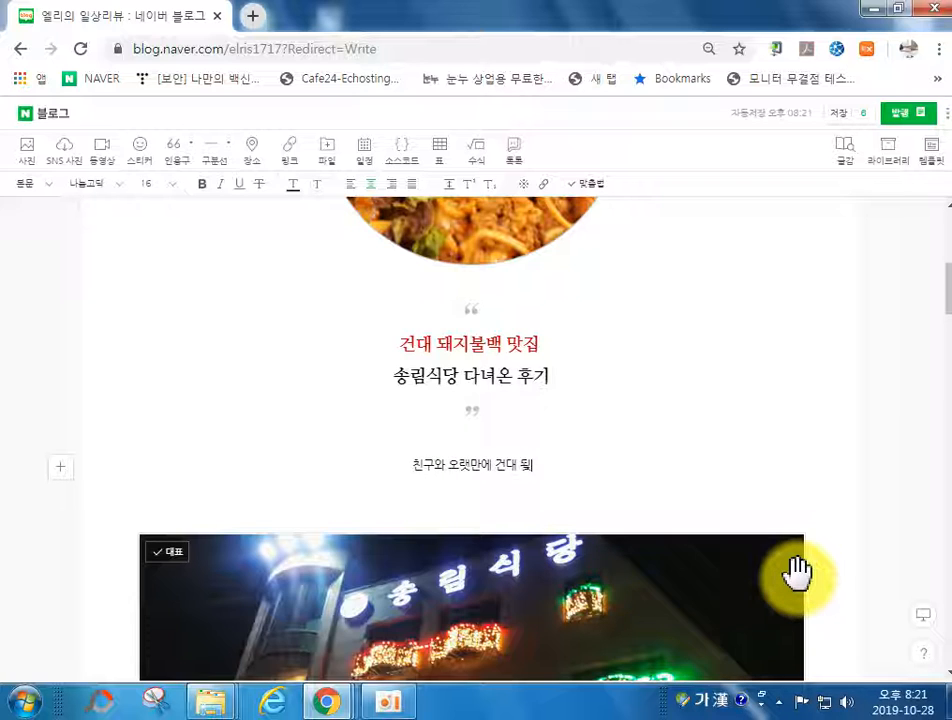
Write the opening sentence "친구와 오랫만에 건대 돼지불백 맛집 송림식당에 다녀왔어요." below the quotation.
{"action": "type", "text": "지불백"}
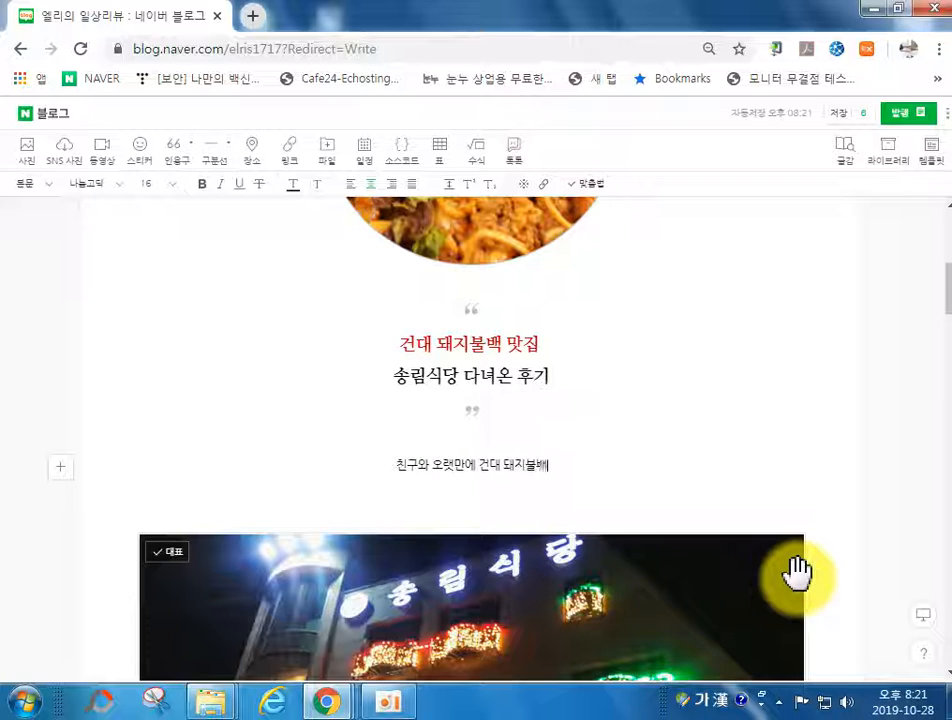
{"action": "type", "text": " 맛집 송림식대"}
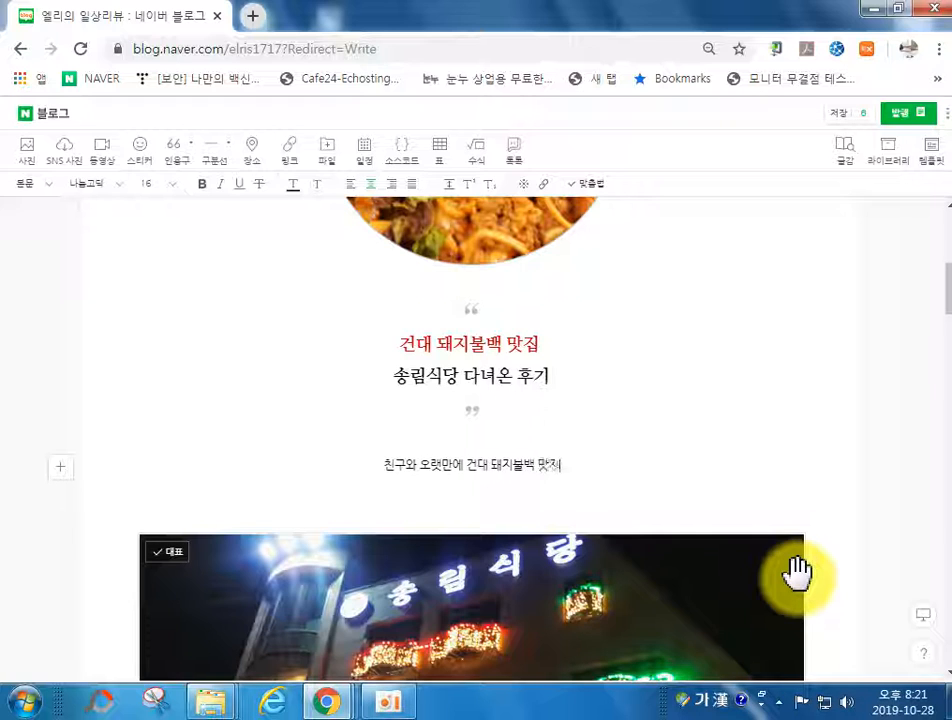
{"action": "type", "text": "에ㄴ"}
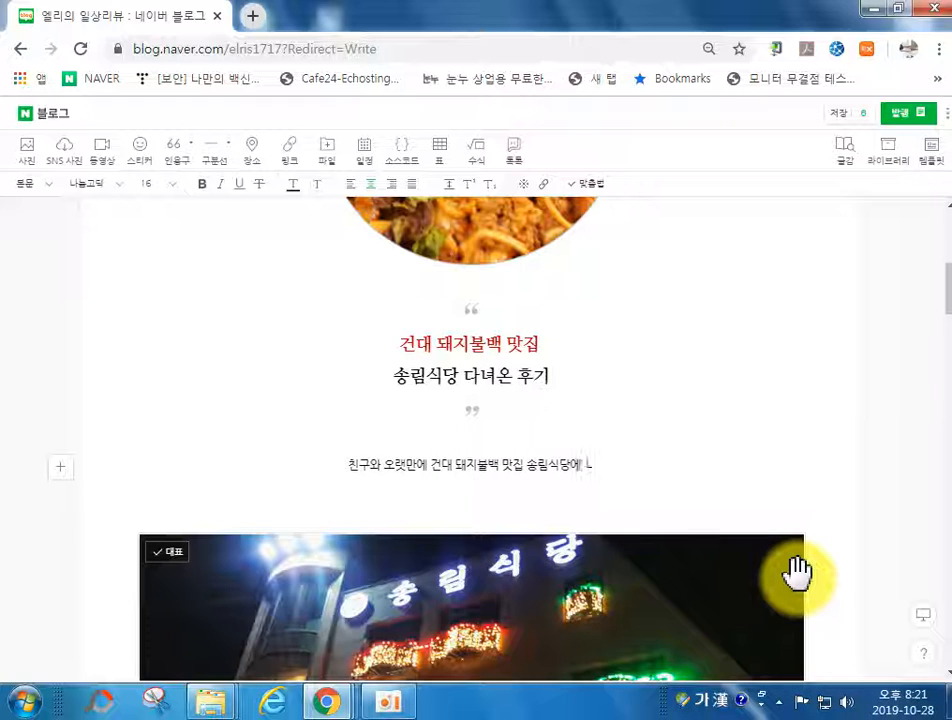
{"action": "type", "text": "녀왔어요."}
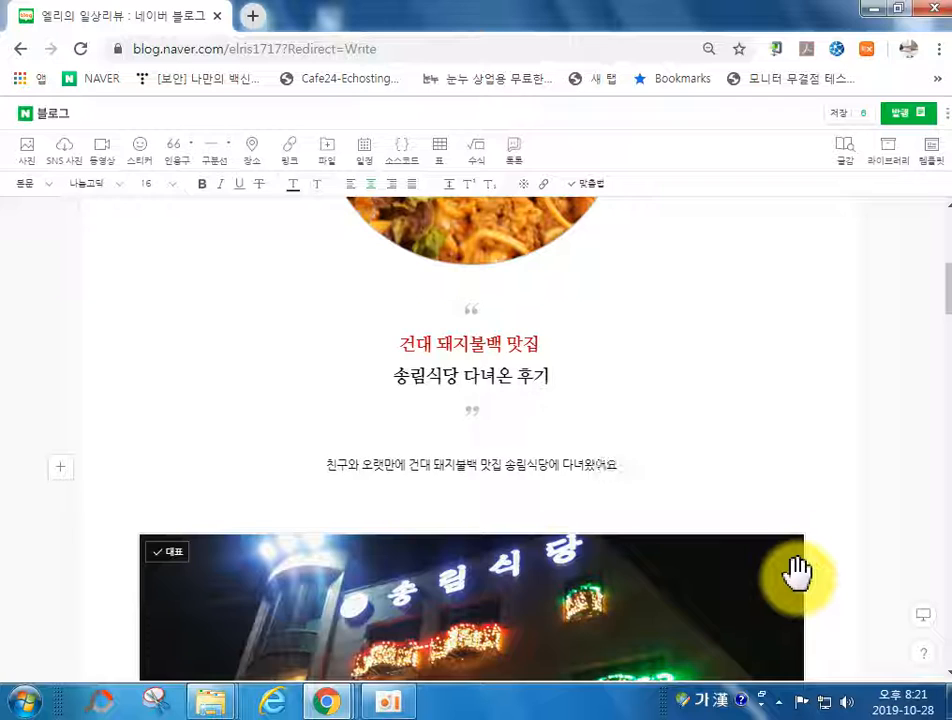
{"action": "key", "text": "Return"}
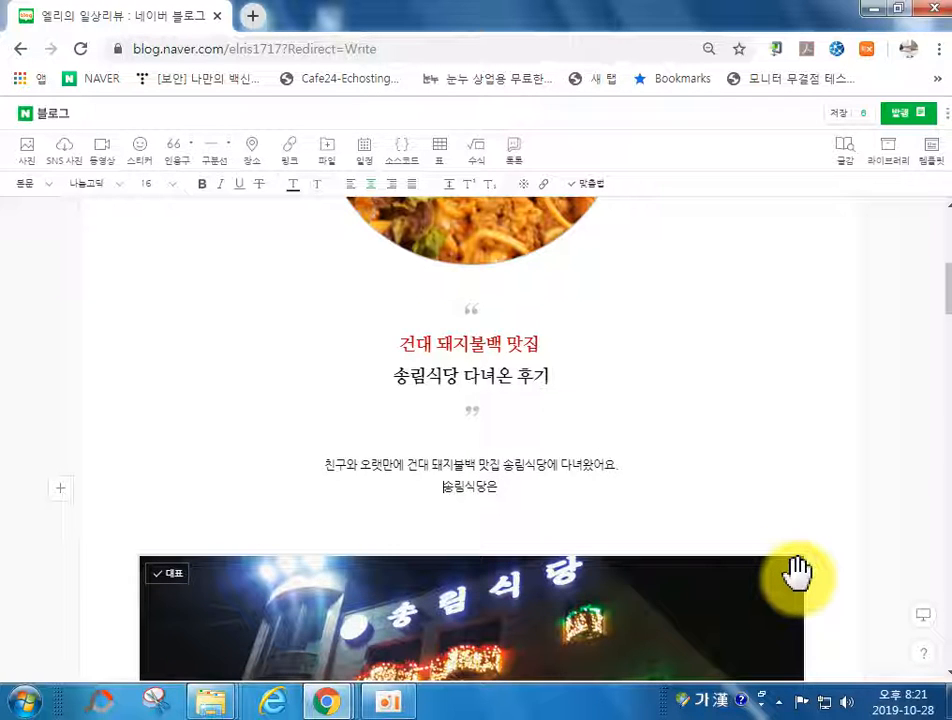
Add the second body line "송림식당은 원래 기사식당이었는데 돼지불백을 너무나 맛있게 해서".
{"action": "type", "text": "송림식당은 원래 ㄱ"}
{"action": "type", "text": "사식"}
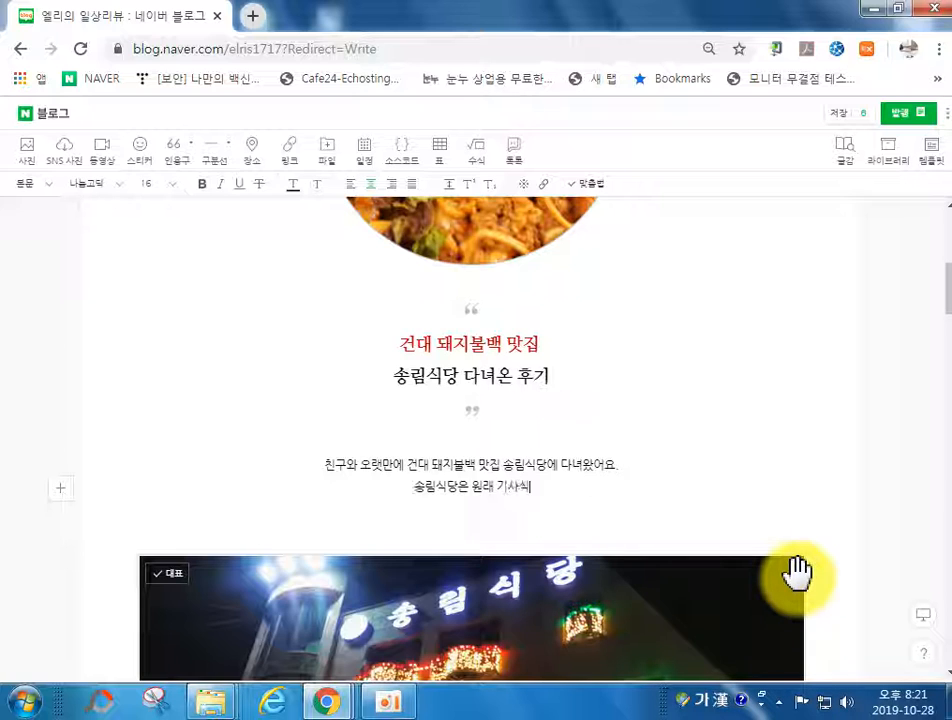
{"action": "type", "text": "당이었는데 돼지불백의"}
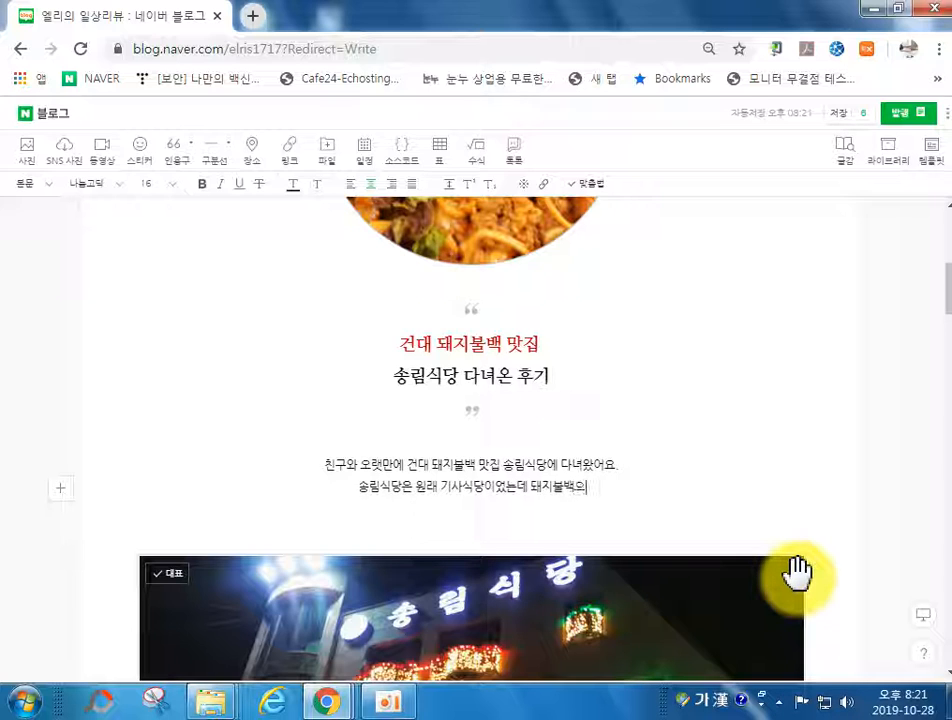
{"action": "key", "text": "BackSpace"}
{"action": "type", "text": "을 너무나 맛있게 ㅎ"}
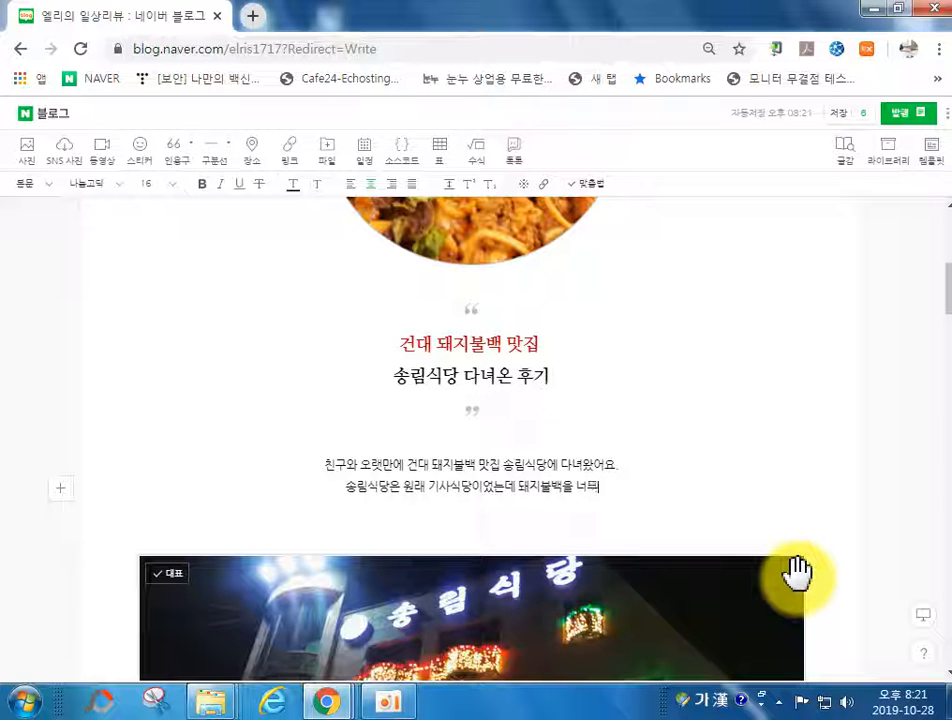
{"action": "type", "text": "해서"}
{"action": "key", "text": "Return"}
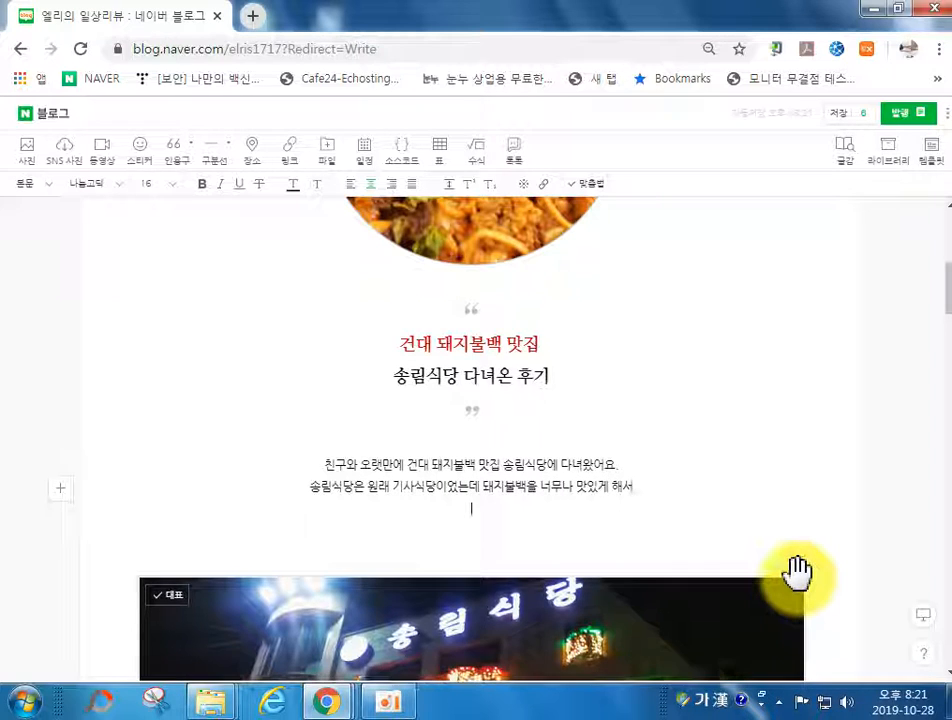
Add a line containing ".." under the second body line, followed by blank lines.
{"action": "type", "text": "과"}
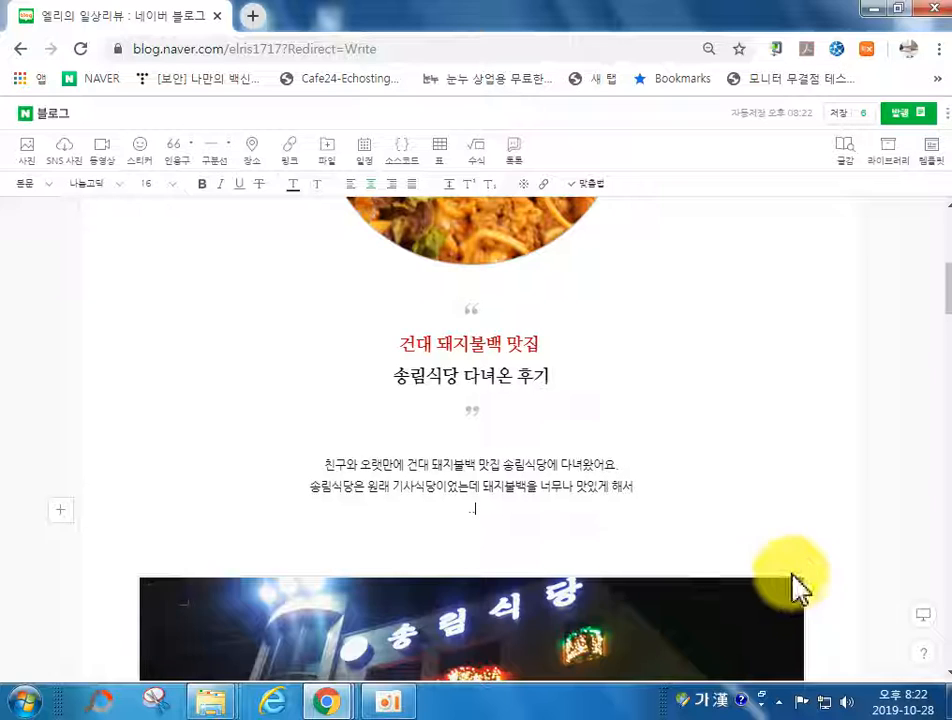
{"action": "key", "text": "Return"}
{"action": "key", "text": "Return"}
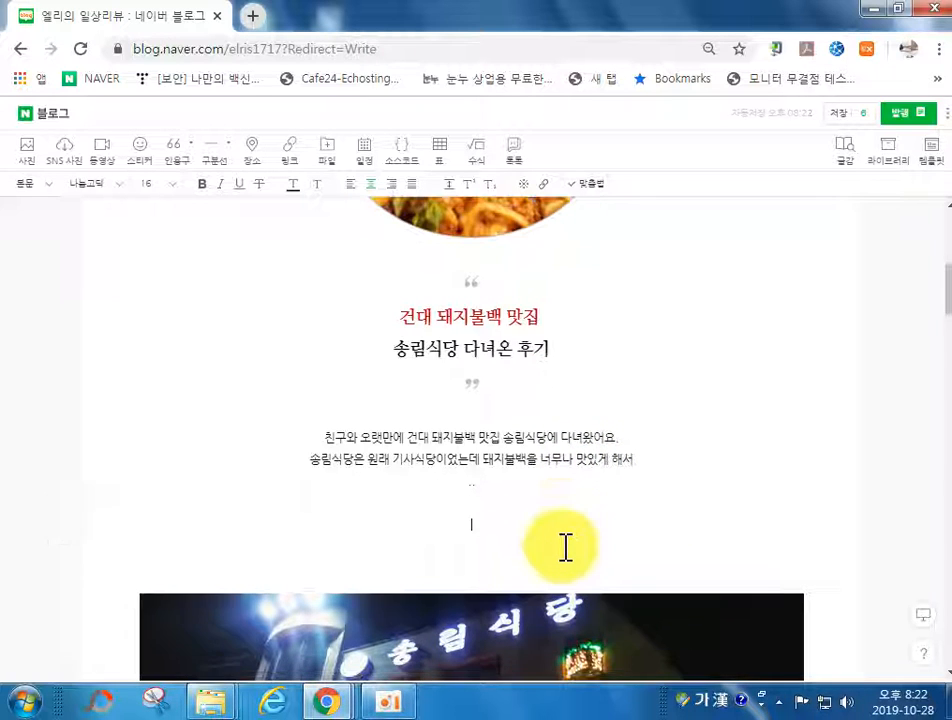
Insert a short thick divider line below the intro text, and delete it again.
{"action": "scroll", "coordinate": [565, 547], "scroll_direction": "down", "scroll_amount": 3}
{"action": "scroll", "coordinate": [593, 531], "scroll_direction": "up", "scroll_amount": 2}
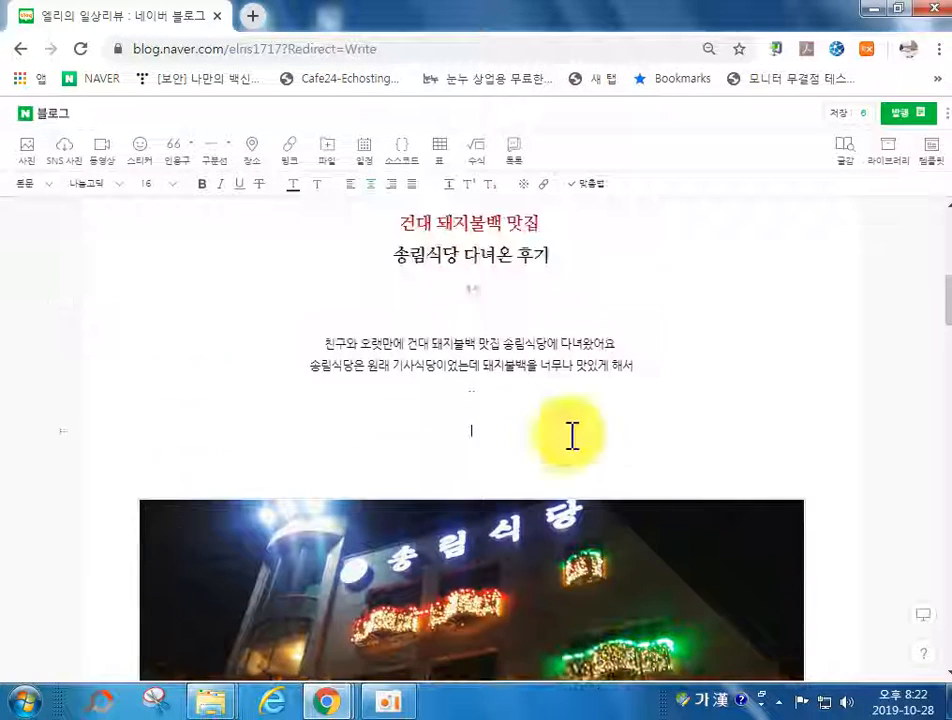
{"action": "scroll", "coordinate": [706, 477], "scroll_direction": "up", "scroll_amount": 1}
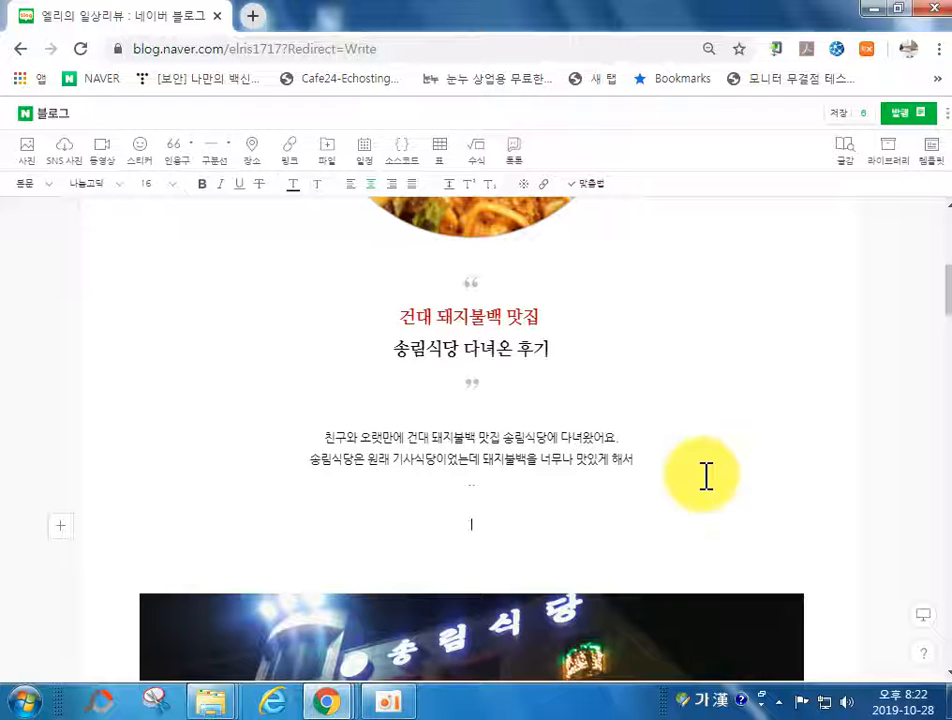
{"action": "scroll", "coordinate": [945, 365], "scroll_direction": "down", "scroll_amount": 2}
{"action": "left_click_drag", "start_coordinate": [945, 365], "coordinate": [945, 309]}
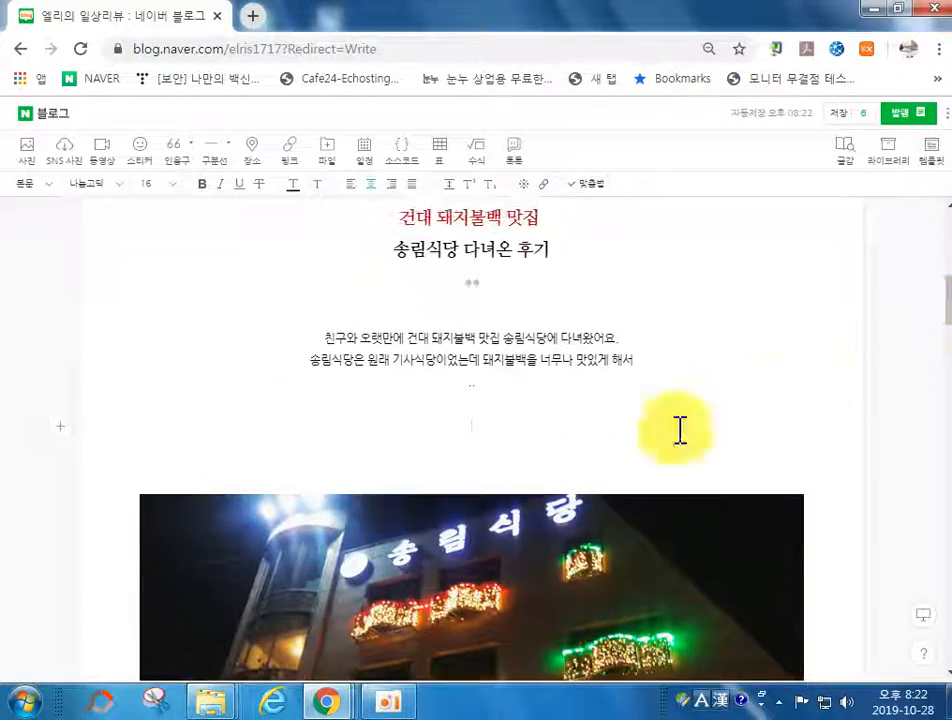
{"action": "left_click", "coordinate": [472, 432]}
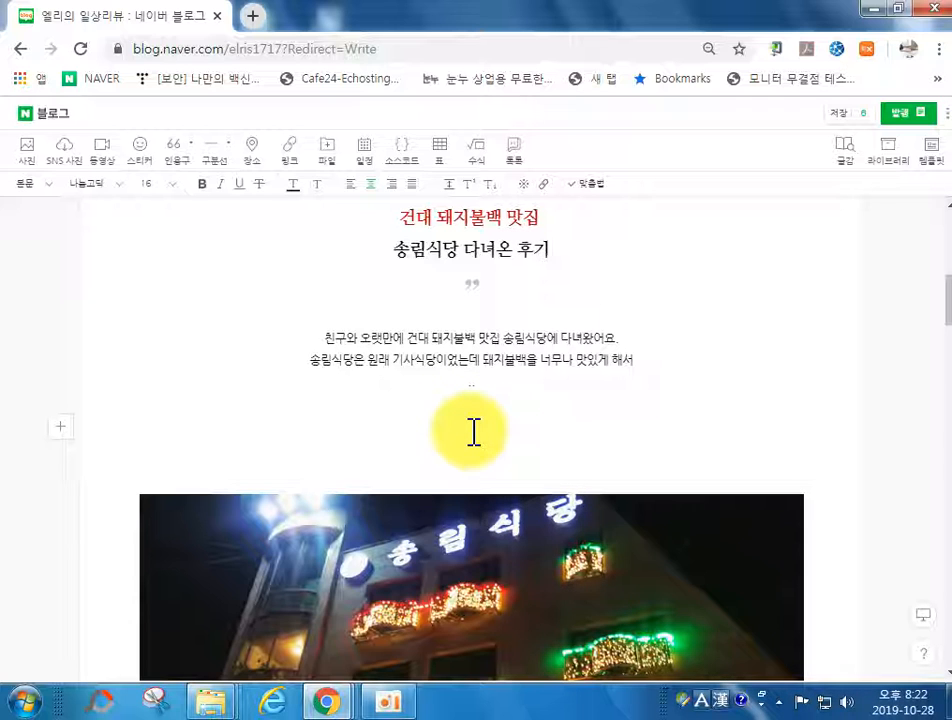
{"action": "left_click", "coordinate": [228, 152]}
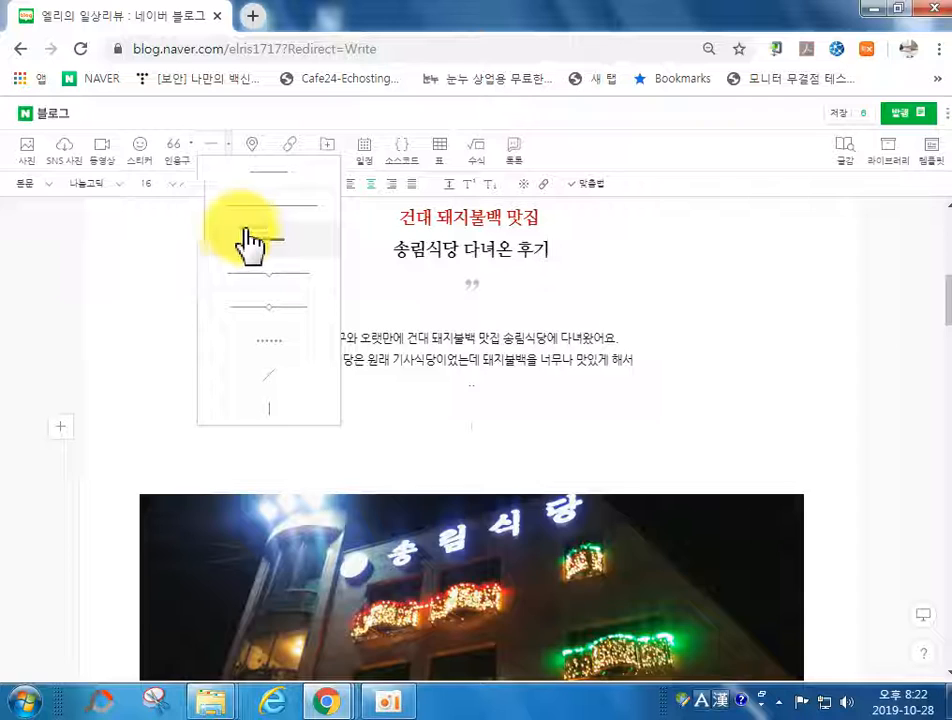
{"action": "left_click", "coordinate": [252, 238]}
{"action": "left_click", "coordinate": [465, 458]}
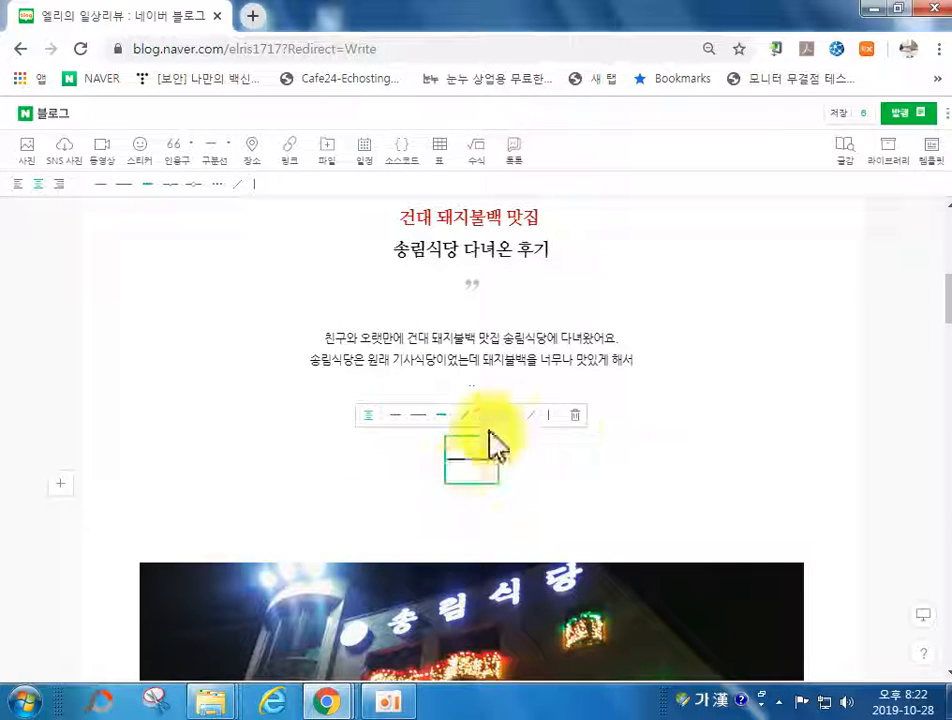
{"action": "left_click", "coordinate": [574, 416]}
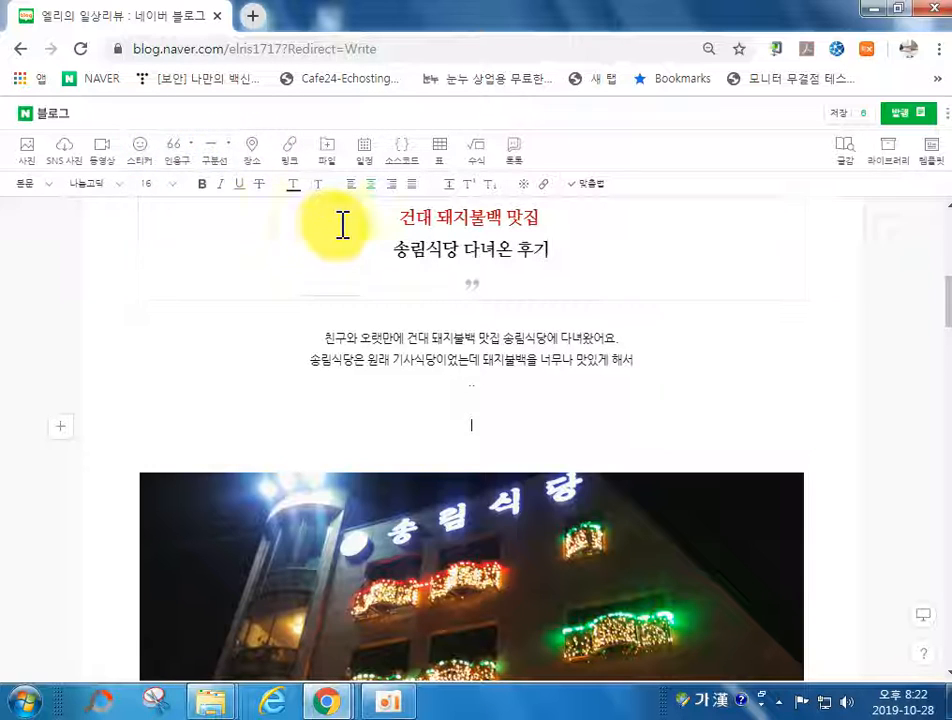
Insert a vertical-line quotation reading "건대 송림식당 찾아가는길" below the intro text.
{"action": "left_click", "coordinate": [191, 146]}
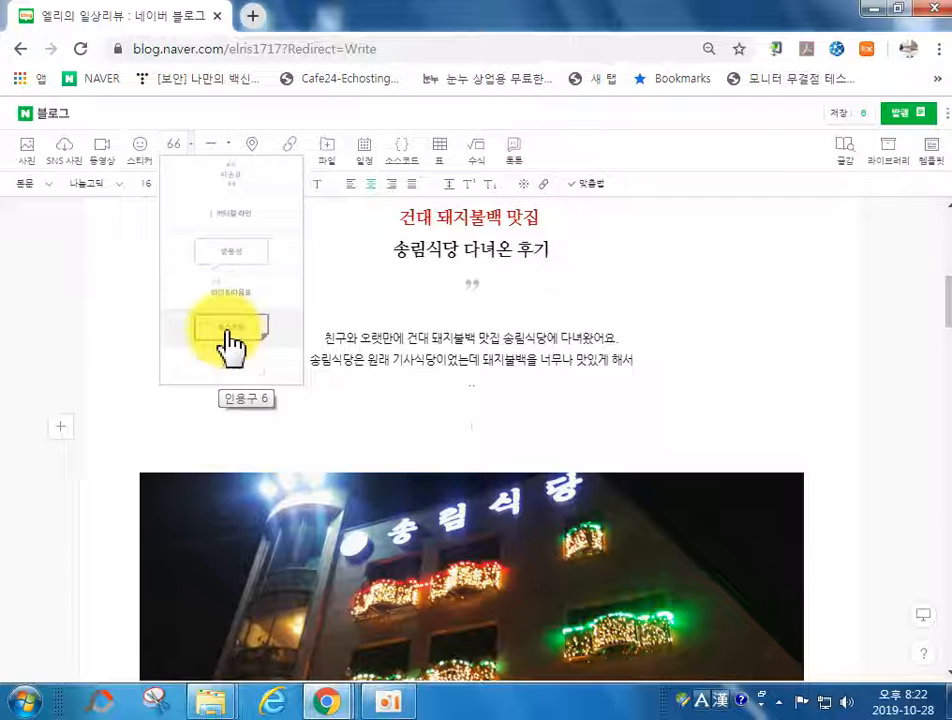
{"action": "left_click", "coordinate": [238, 242]}
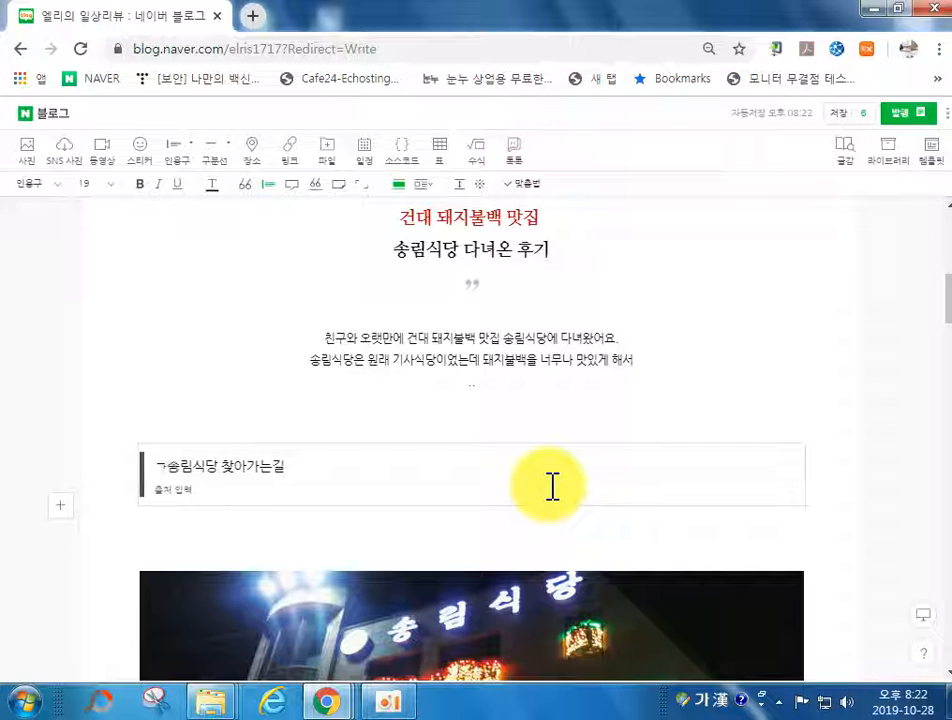
{"action": "left_click", "coordinate": [350, 543]}
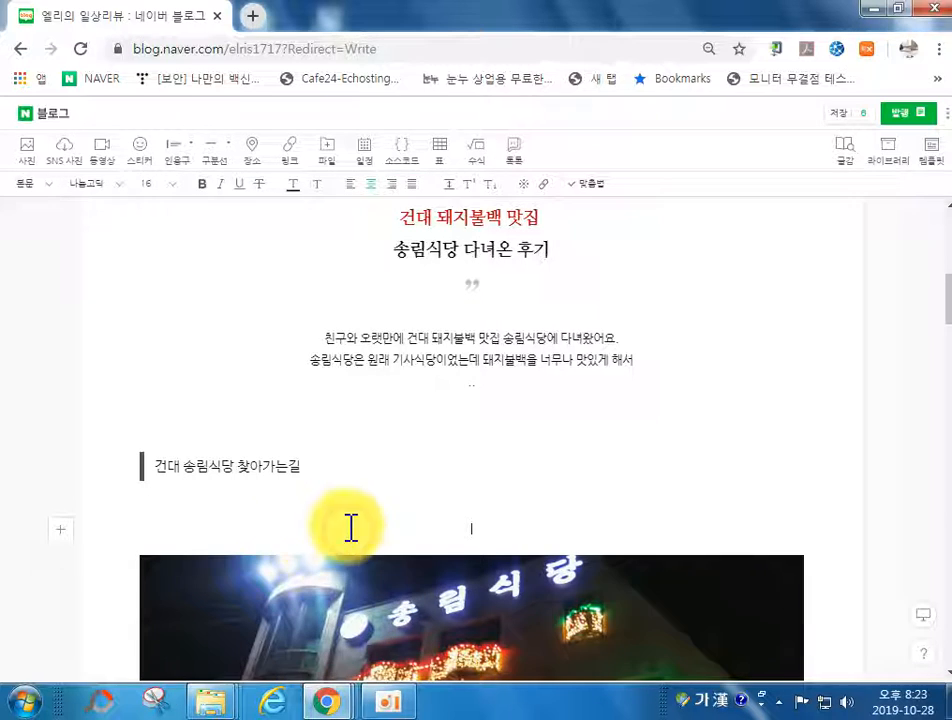
Open the place map and close it without adding a location, and delete the vertical-line quotation above the exterior photo.
{"action": "left_click", "coordinate": [251, 150]}
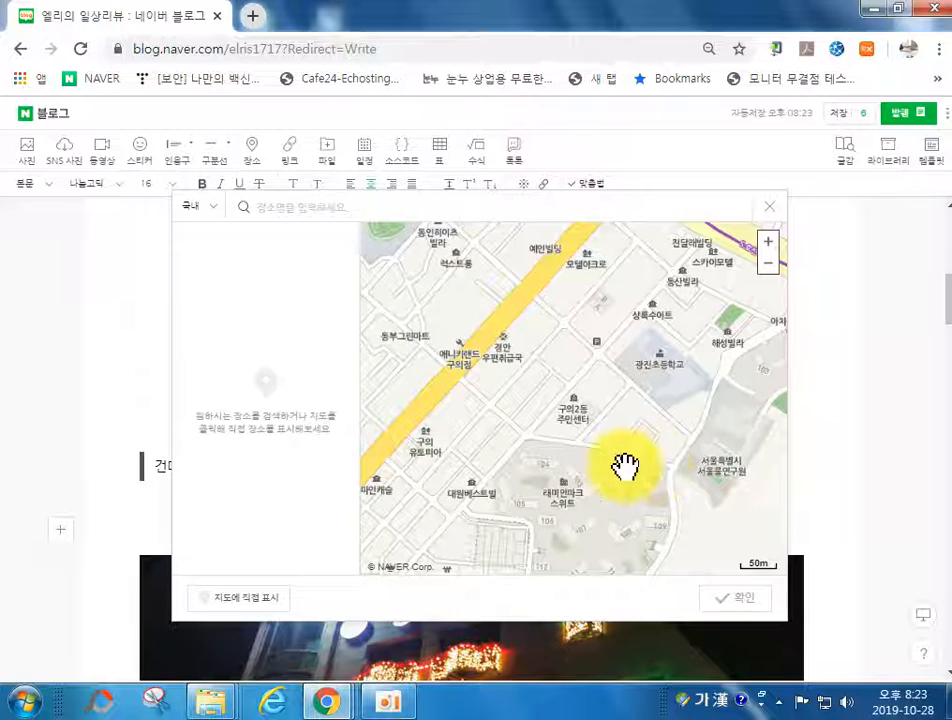
{"action": "left_click", "coordinate": [769, 206]}
{"action": "left_click", "coordinate": [325, 472]}
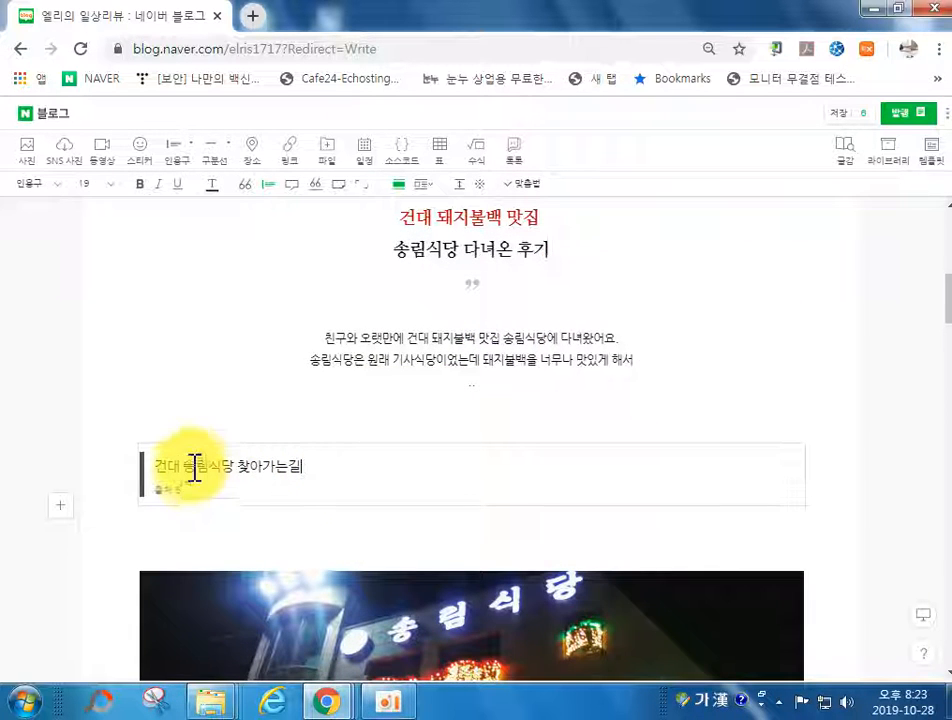
{"action": "left_click", "coordinate": [187, 440]}
{"action": "key", "text": "Delete"}
{"action": "left_click", "coordinate": [459, 425]}
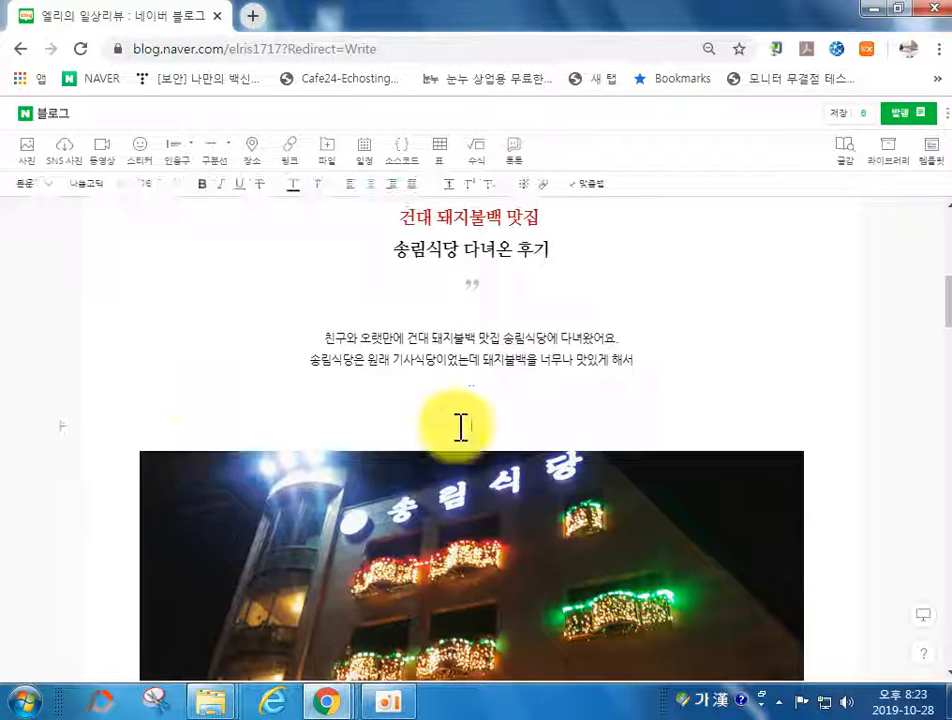
Insert a post-it style (포스트잇) quotation between the intro text and the exterior photo.
{"action": "left_click", "coordinate": [197, 153]}
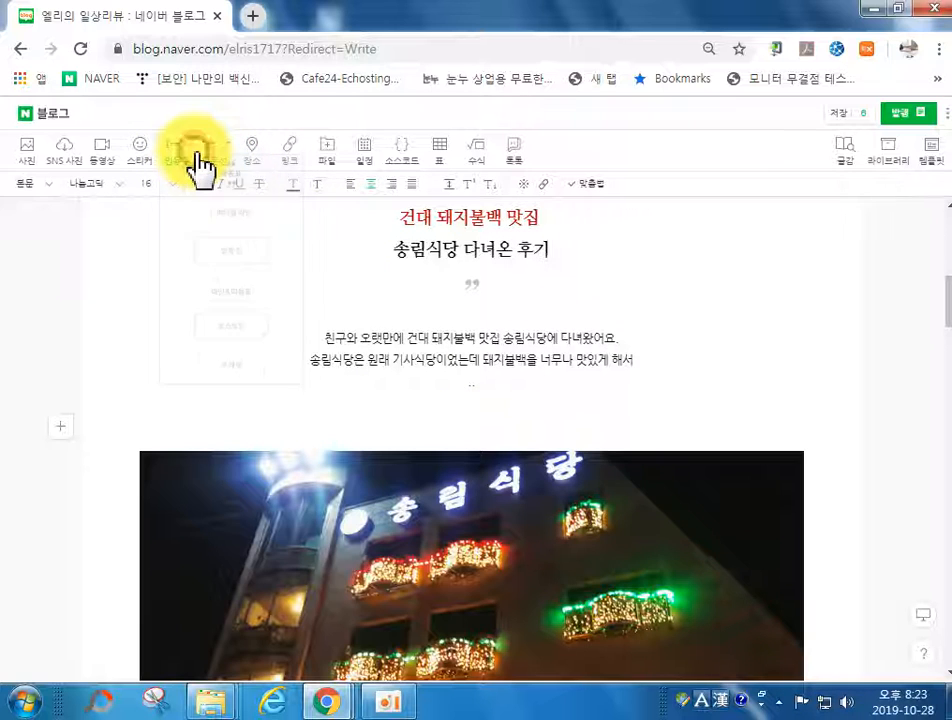
{"action": "left_click", "coordinate": [220, 330]}
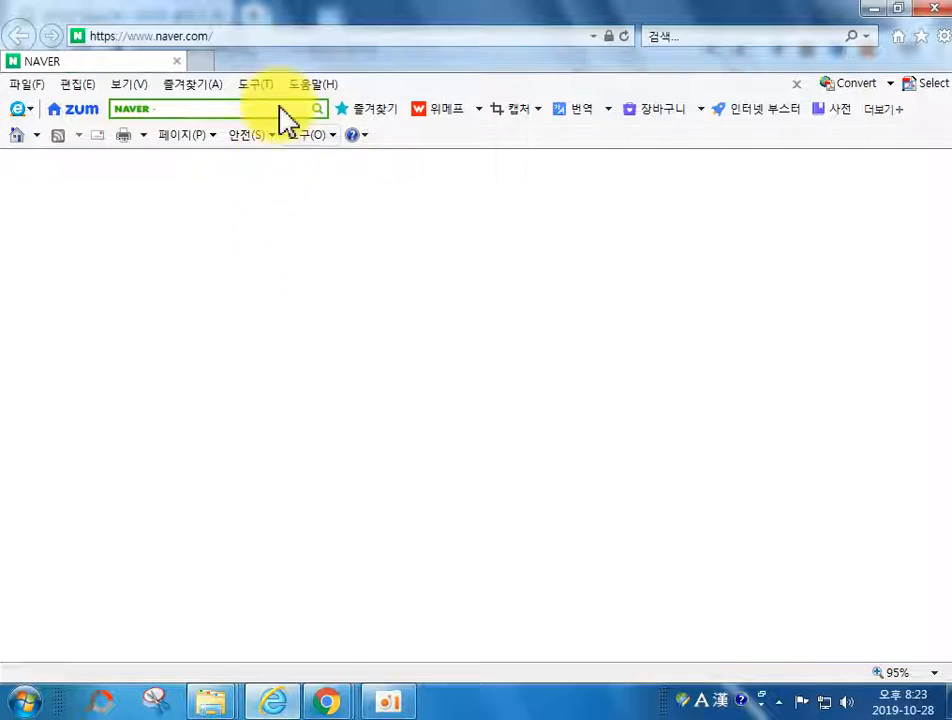
Switch to Internet Explorer and search Naver for "송림식당" to check the restaurant's opening hours and parking details.
{"action": "type", "text": "송림"}
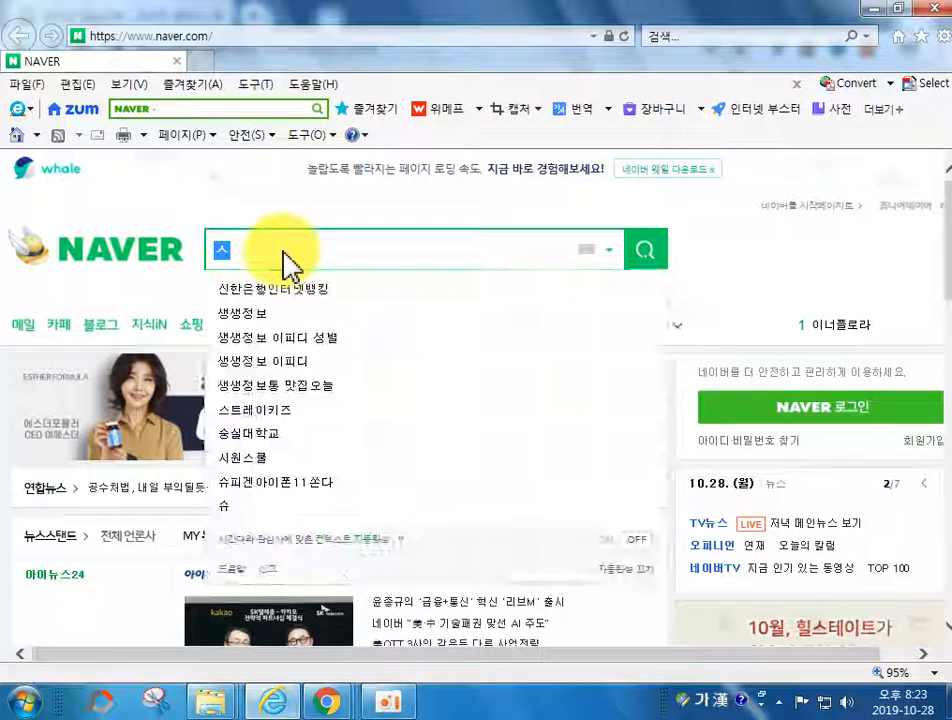
{"action": "type", "text": "식당"}
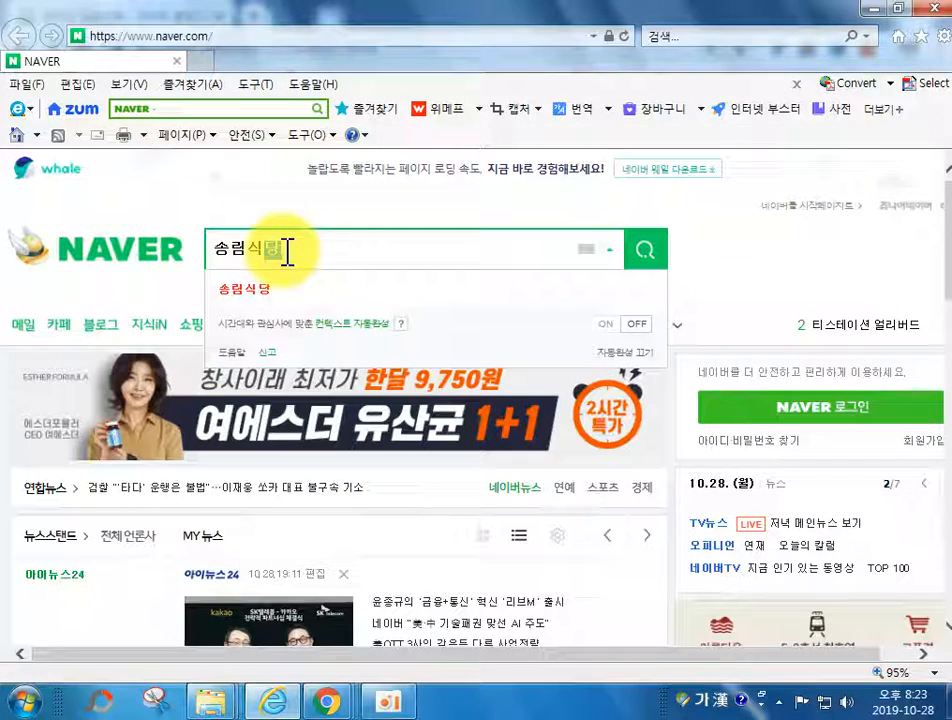
{"action": "left_click", "coordinate": [641, 256]}
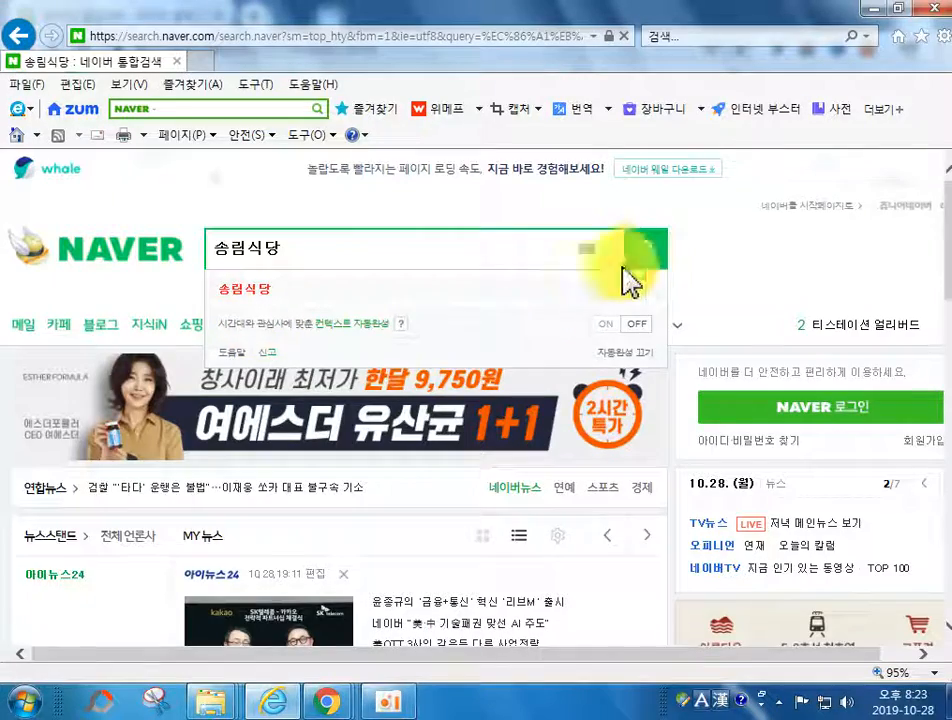
{"action": "scroll", "coordinate": [300, 470], "scroll_direction": "down", "scroll_amount": 1}
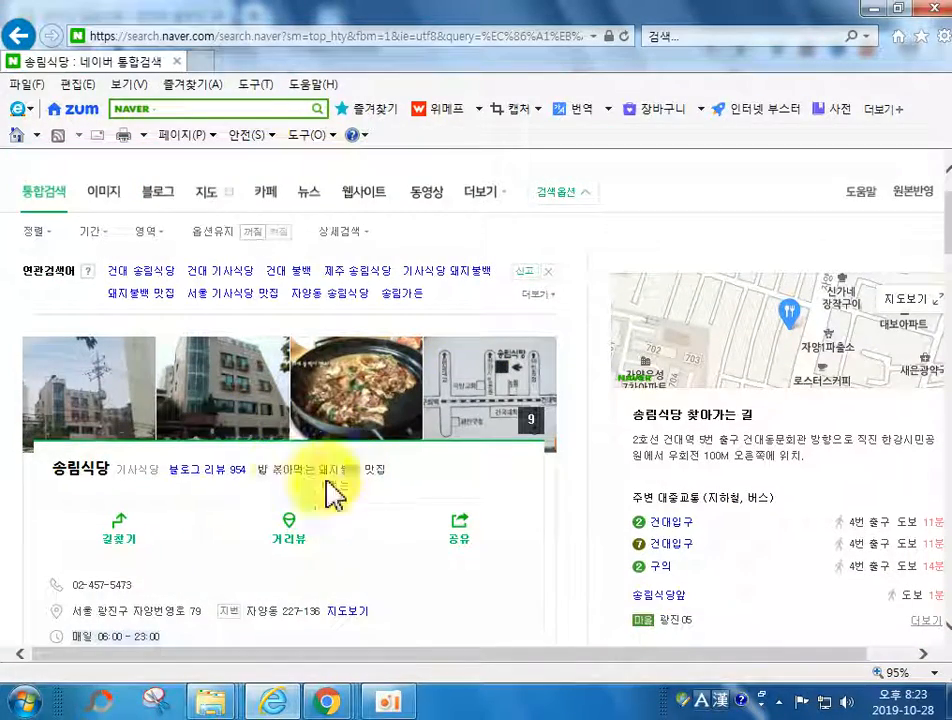
{"action": "scroll", "coordinate": [145, 557], "scroll_direction": "down", "scroll_amount": 3}
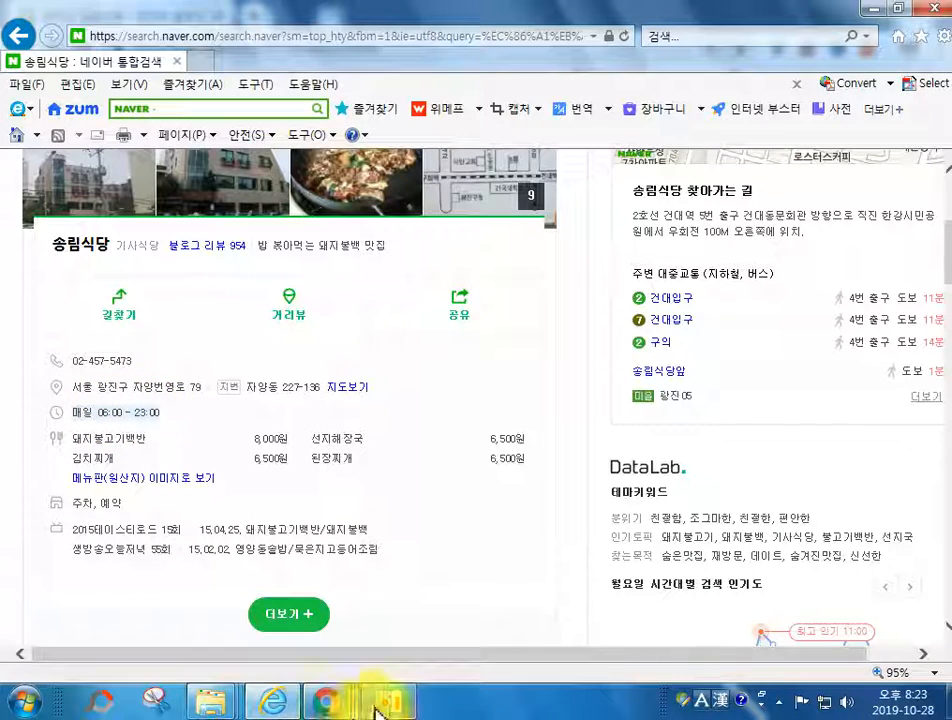
Return to the Naver blog editor in Chrome and fill the quotation with "건대 송림식당 운영시간 : 매일 6시~ 23시" and "주차 가능".
{"action": "mouse_move", "coordinate": [325, 707]}
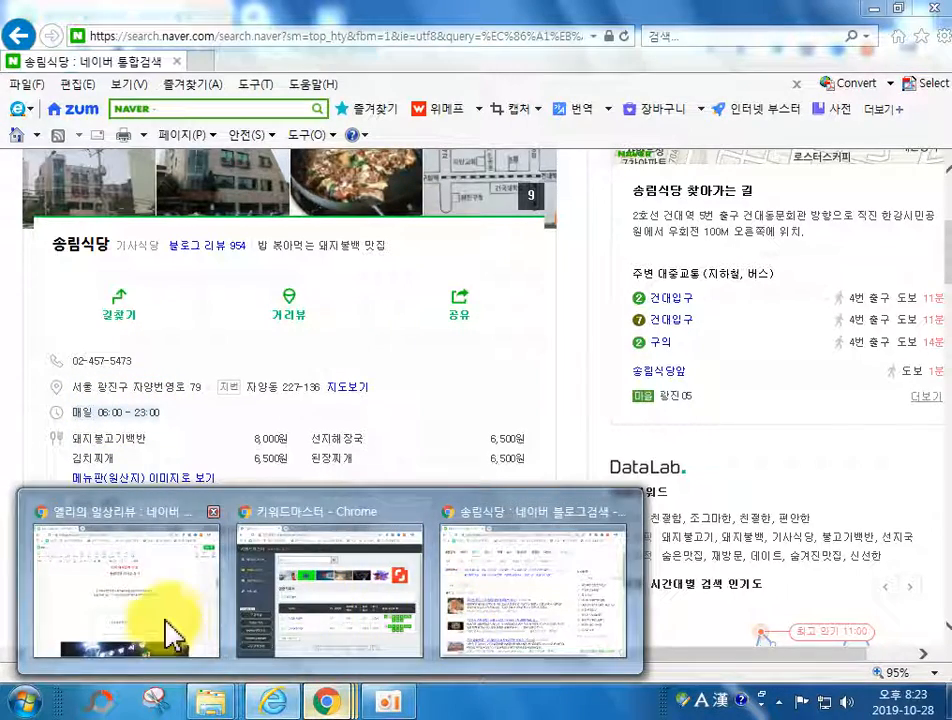
{"action": "left_click", "coordinate": [170, 632]}
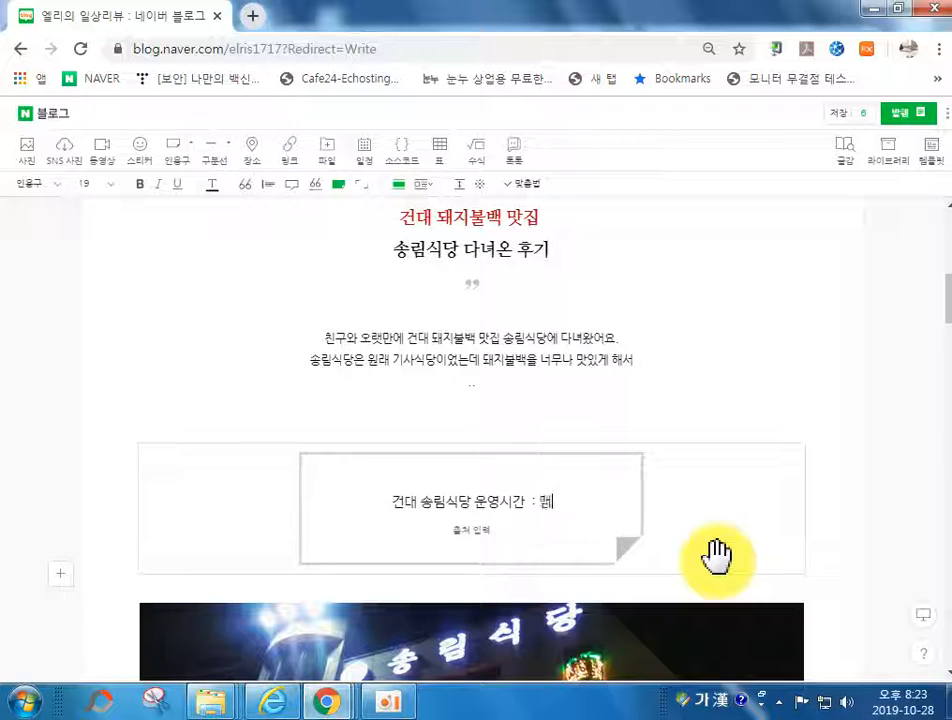
{"action": "type", "text": "~ 23시"}
{"action": "key", "text": "Return"}
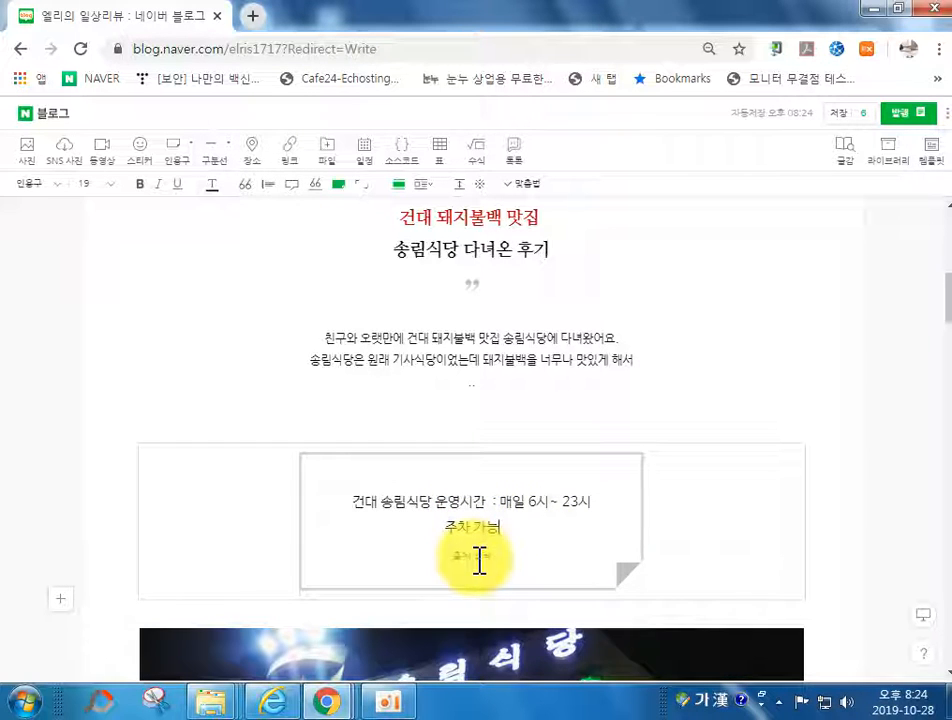
{"action": "left_click", "coordinate": [357, 610]}
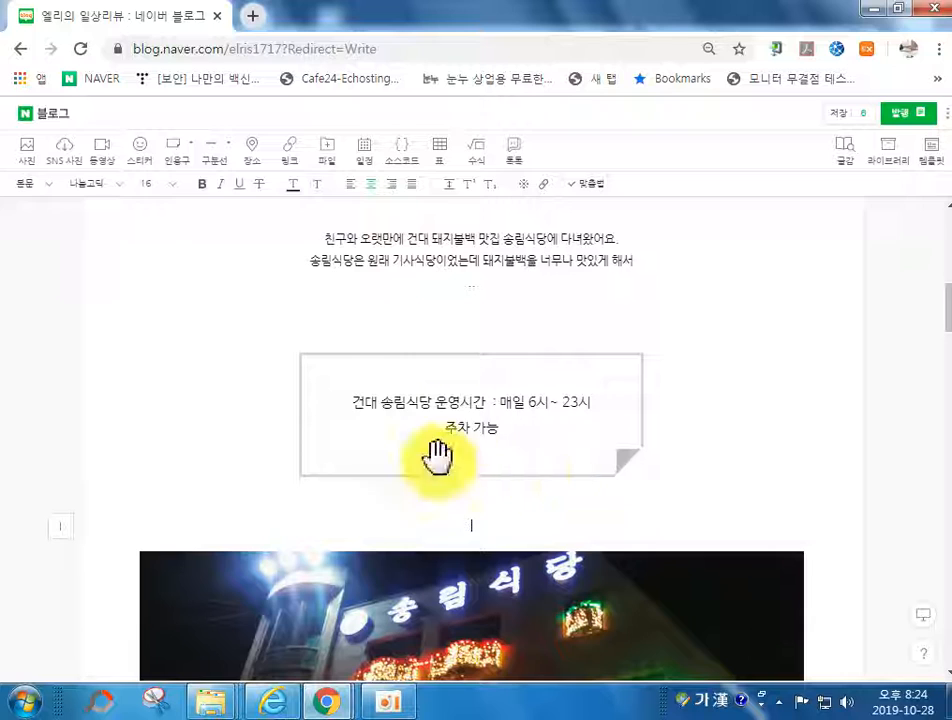
Put "건대 송림식당" on its own line in the quotation and change the parking line to "주차 여부 : 주차가능".
{"action": "left_click", "coordinate": [438, 404]}
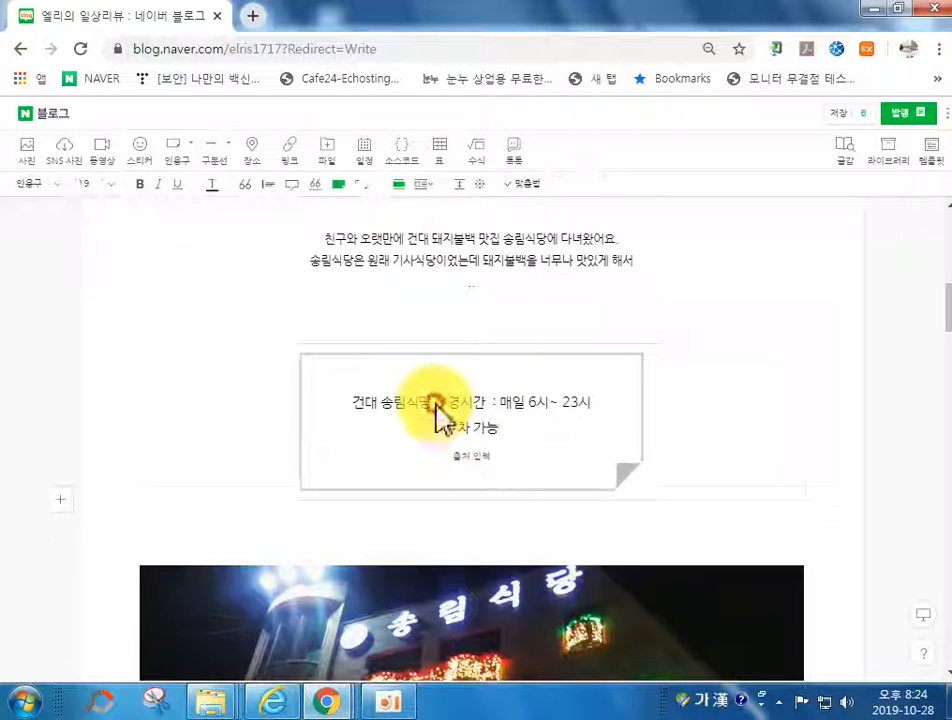
{"action": "key", "text": "Return"}
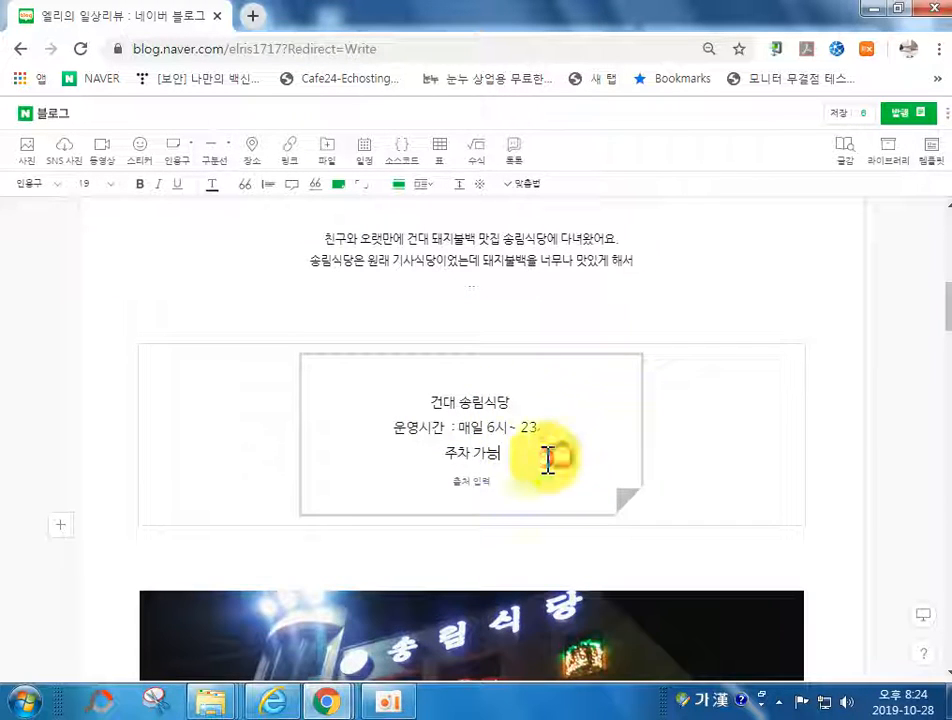
{"action": "left_click", "coordinate": [475, 451]}
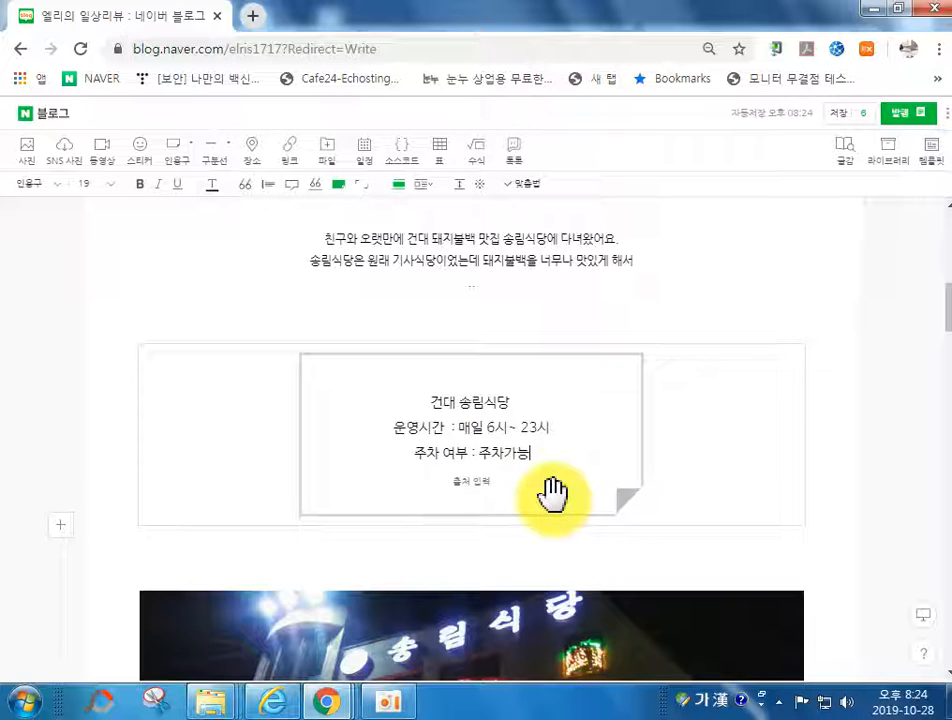
{"action": "left_click", "coordinate": [414, 312]}
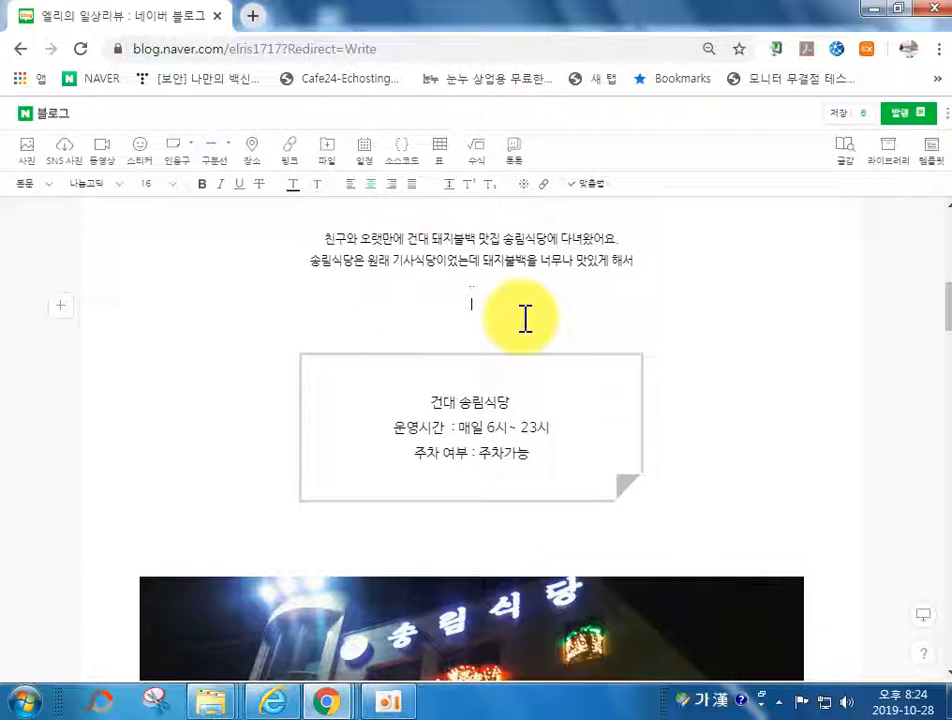
Make the quotation's "건대 송림식당" line bold and blue, and enlarge its font size.
{"action": "scroll", "coordinate": [479, 354], "scroll_direction": "down", "scroll_amount": 2}
{"action": "scroll", "coordinate": [479, 354], "scroll_direction": "up", "scroll_amount": 1}
{"action": "left_click_drag", "start_coordinate": [436, 306], "coordinate": [508, 306]}
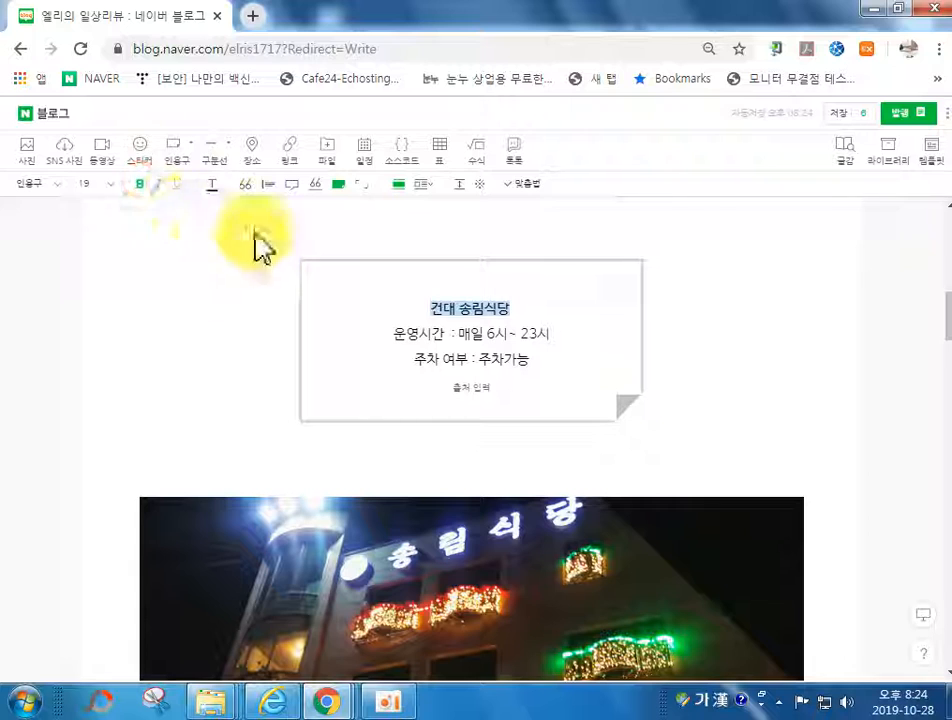
{"action": "left_click", "coordinate": [211, 186]}
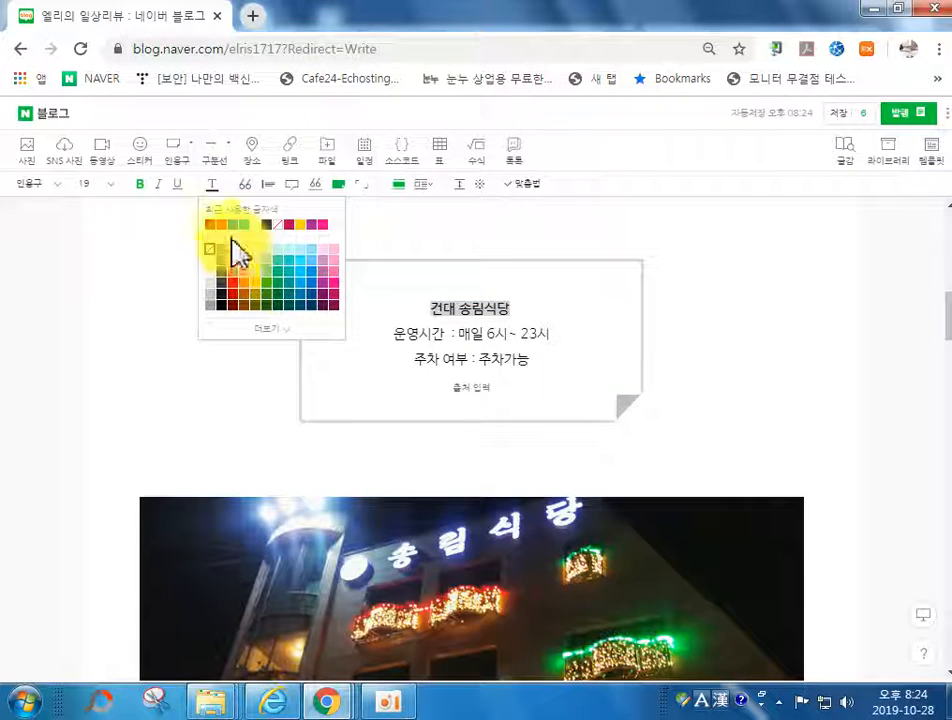
{"action": "left_click", "coordinate": [226, 236]}
{"action": "left_click", "coordinate": [90, 184]}
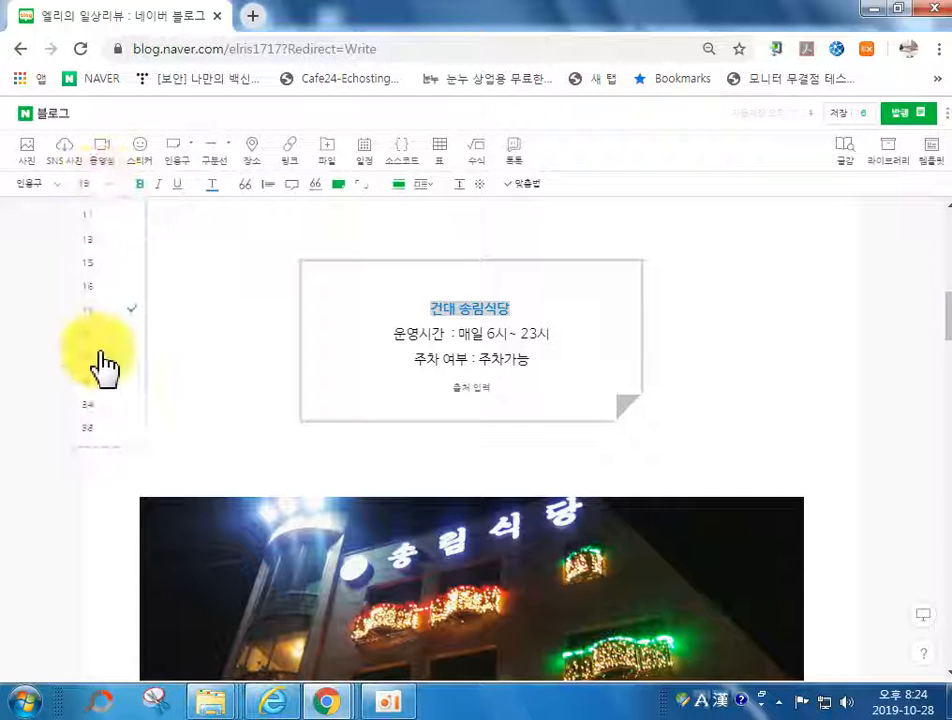
{"action": "left_click", "coordinate": [95, 357]}
{"action": "left_click", "coordinate": [390, 475]}
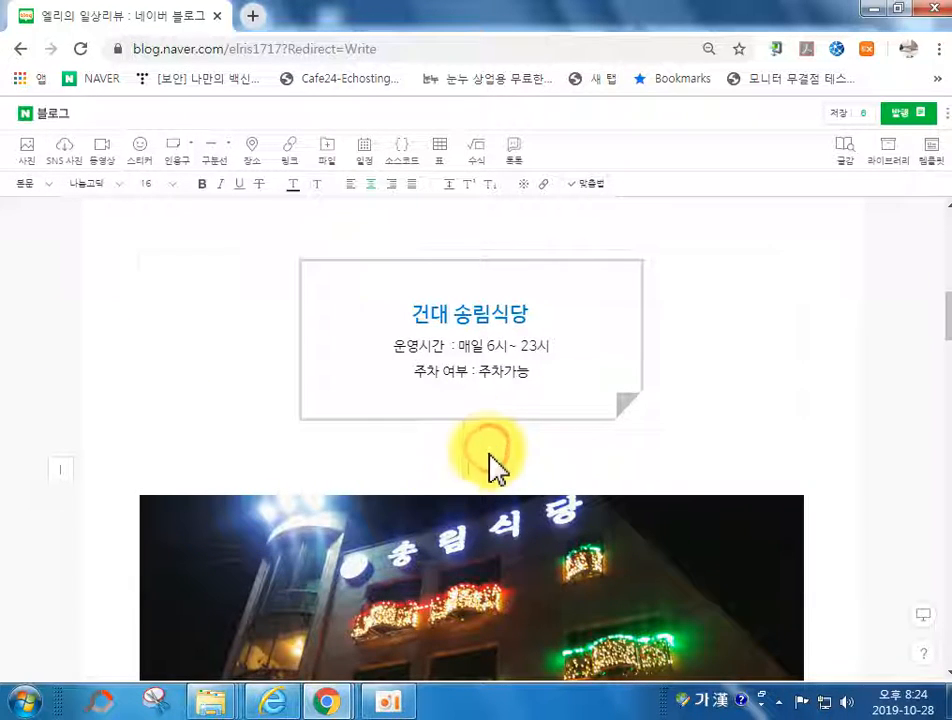
Search the places for "송림식당" and insert the map of the one in 광진구 below the quotation.
{"action": "left_click", "coordinate": [252, 148]}
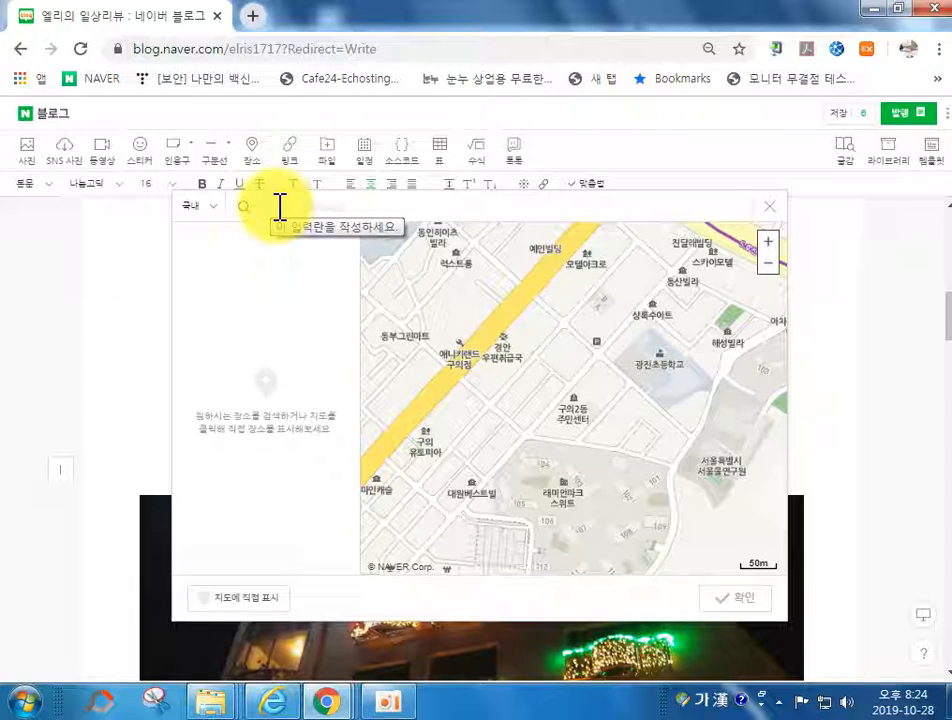
{"action": "type", "text": "송림식당"}
{"action": "key", "text": "Return"}
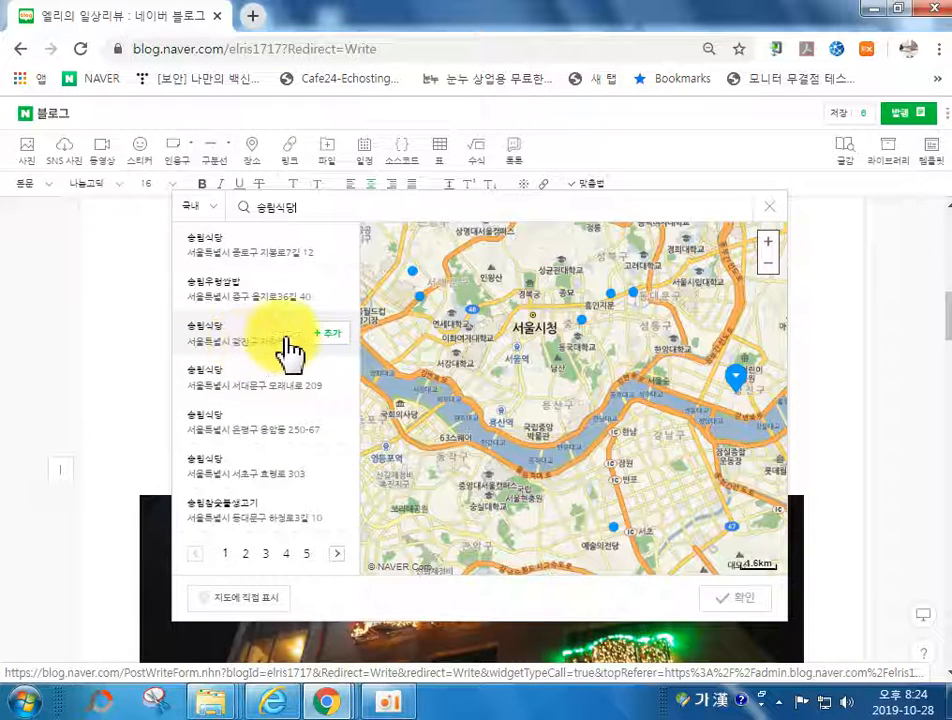
{"action": "left_click", "coordinate": [323, 335]}
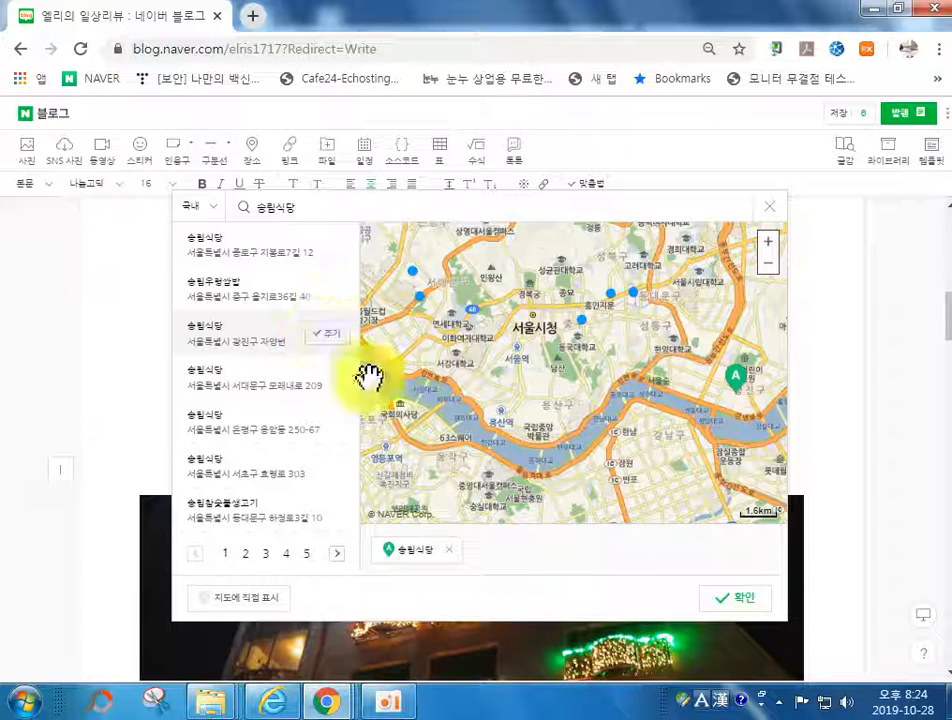
{"action": "left_click", "coordinate": [757, 603]}
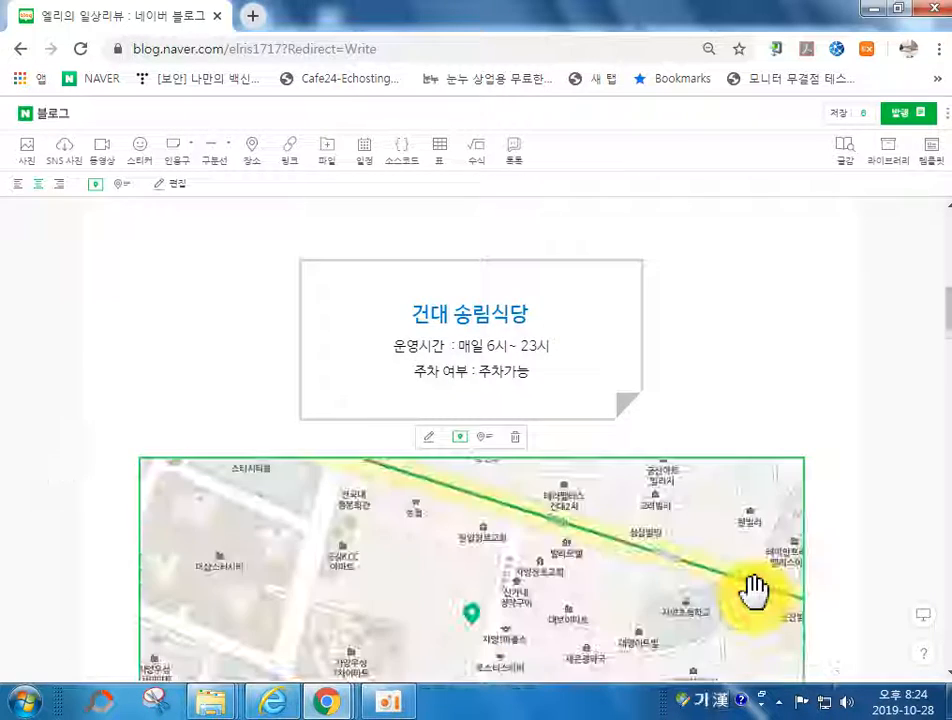
{"action": "scroll", "coordinate": [715, 582], "scroll_direction": "down", "scroll_amount": 3}
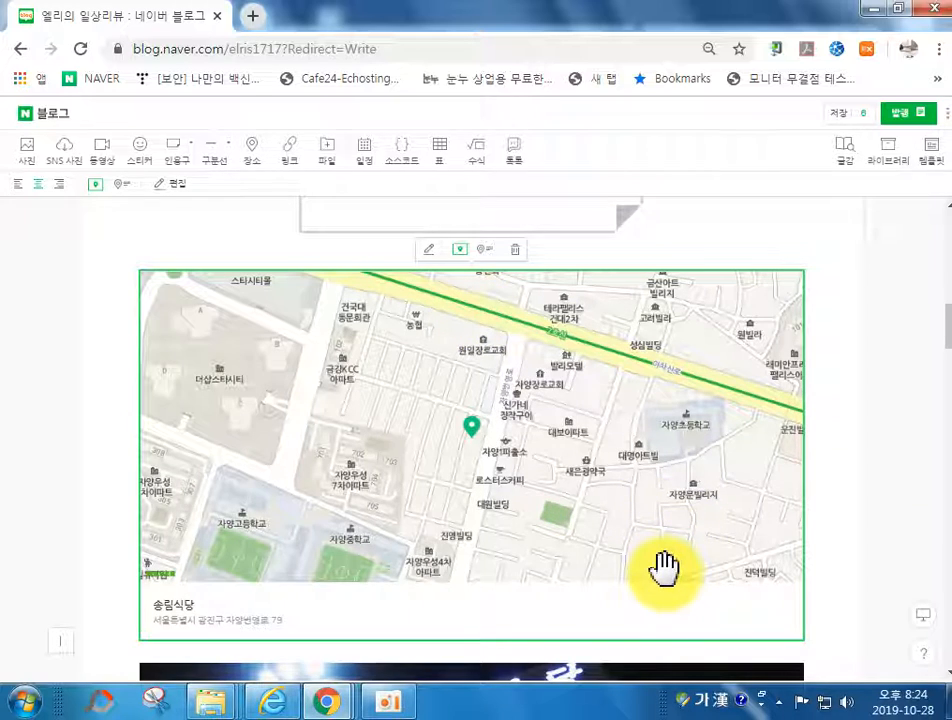
{"action": "scroll", "coordinate": [650, 563], "scroll_direction": "up", "scroll_amount": 1}
{"action": "scroll", "coordinate": [450, 410], "scroll_direction": "down", "scroll_amount": 2}
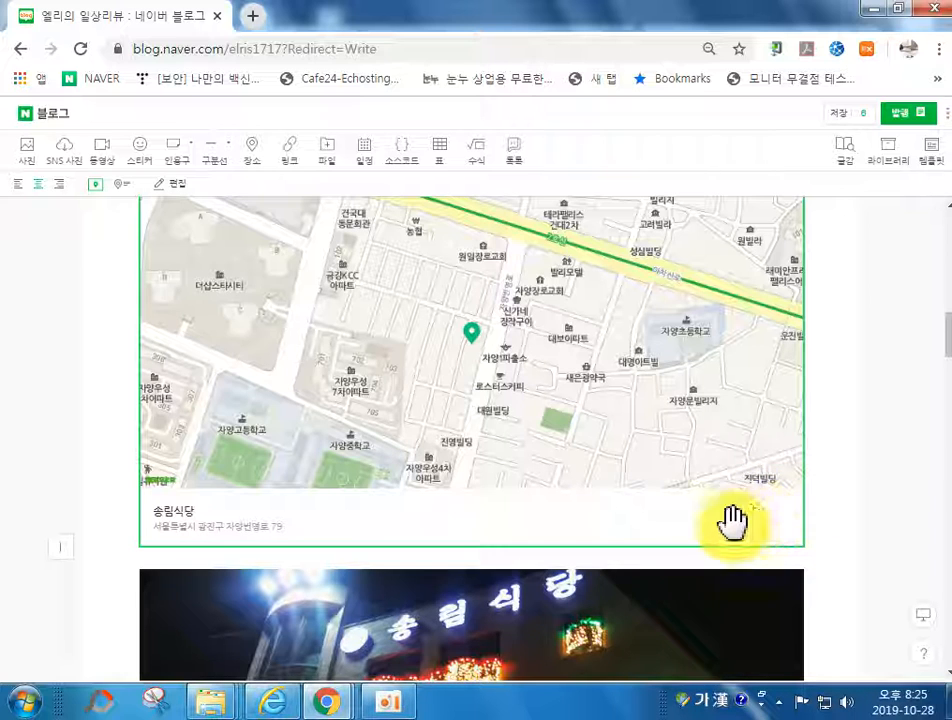
{"action": "scroll", "coordinate": [743, 515], "scroll_direction": "up", "scroll_amount": 2}
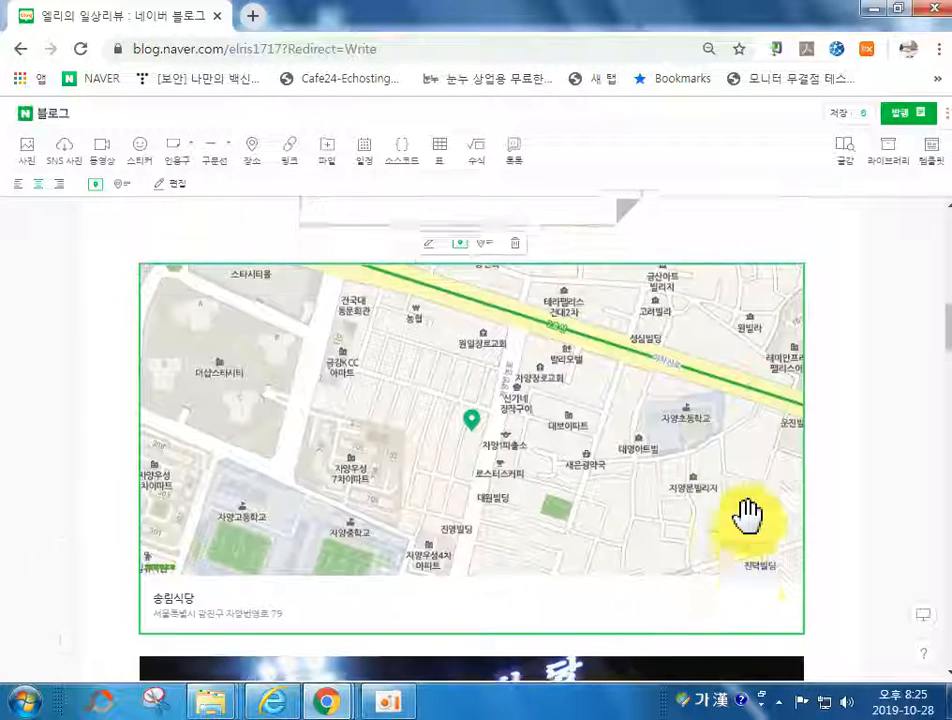
{"action": "scroll", "coordinate": [330, 500], "scroll_direction": "down", "scroll_amount": 1}
{"action": "scroll", "coordinate": [387, 517], "scroll_direction": "down", "scroll_amount": 2}
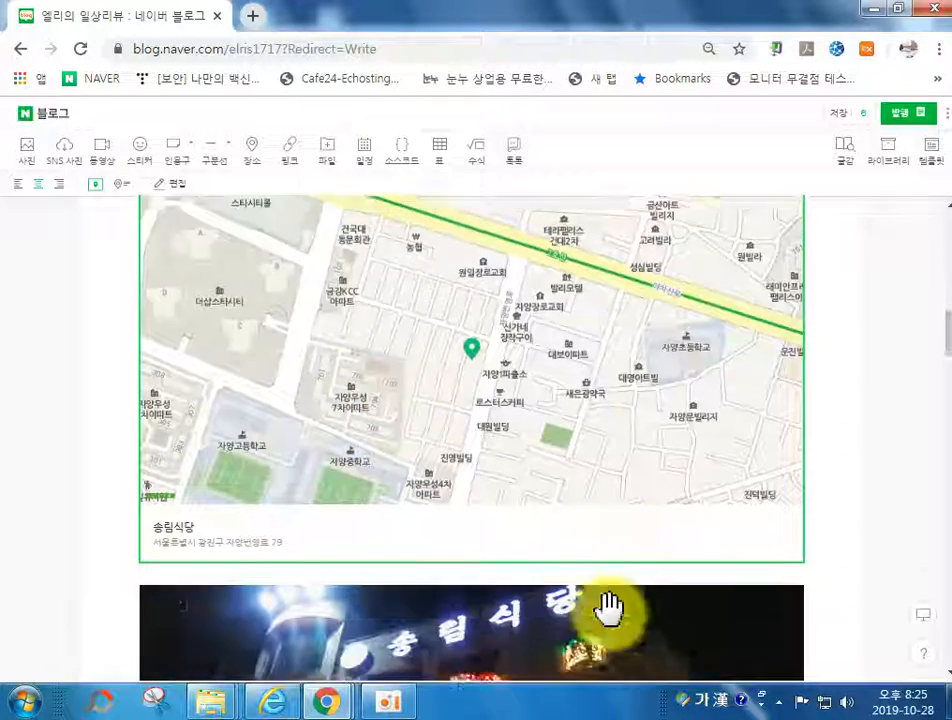
{"action": "left_click", "coordinate": [441, 470]}
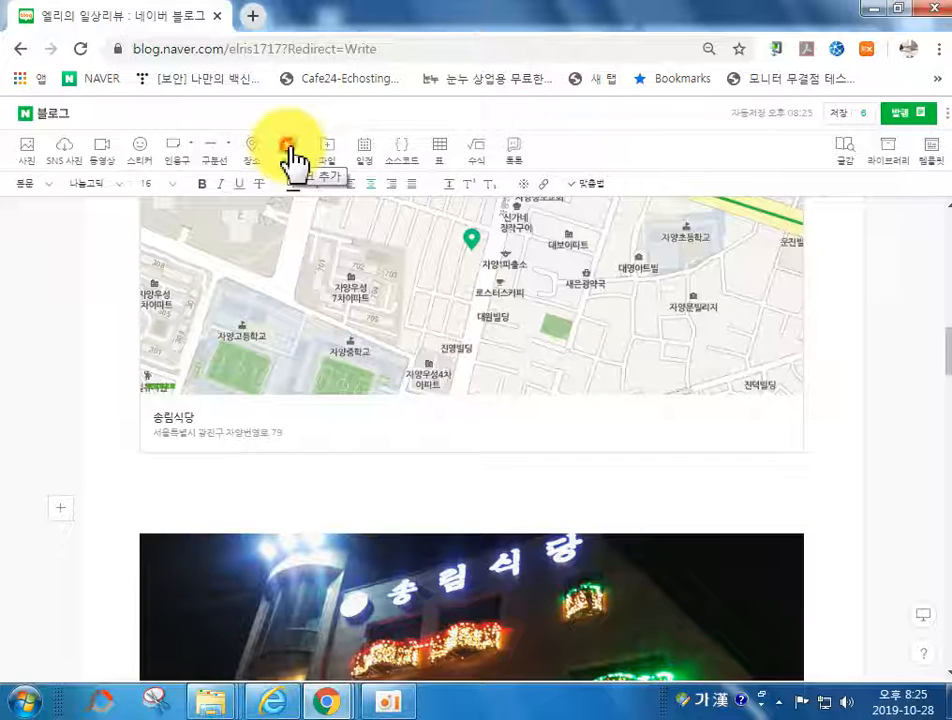
{"action": "left_click", "coordinate": [290, 155]}
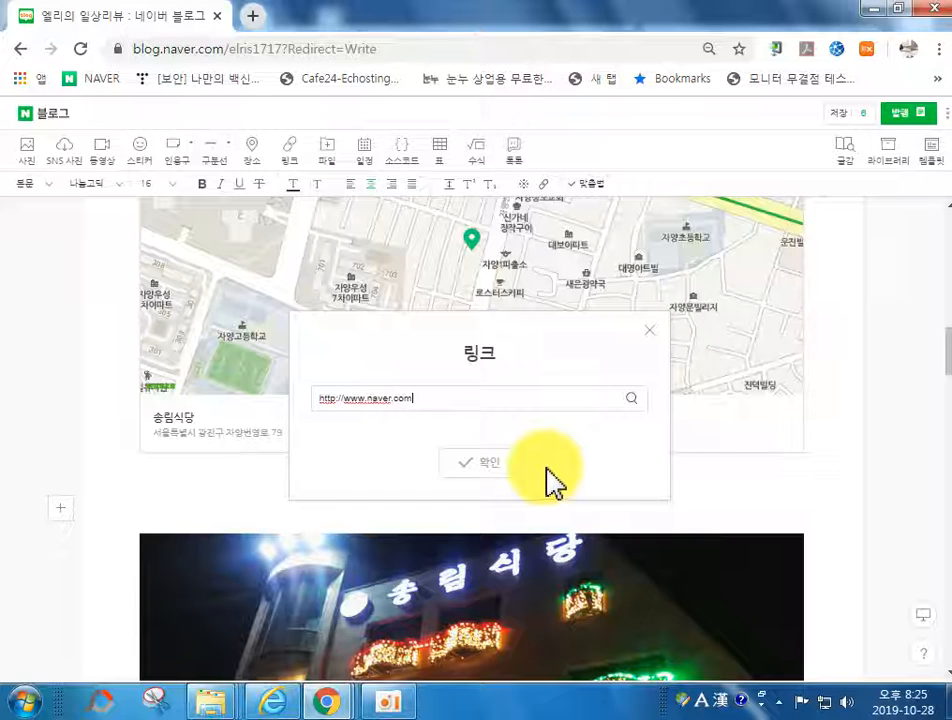
{"action": "left_click", "coordinate": [631, 398]}
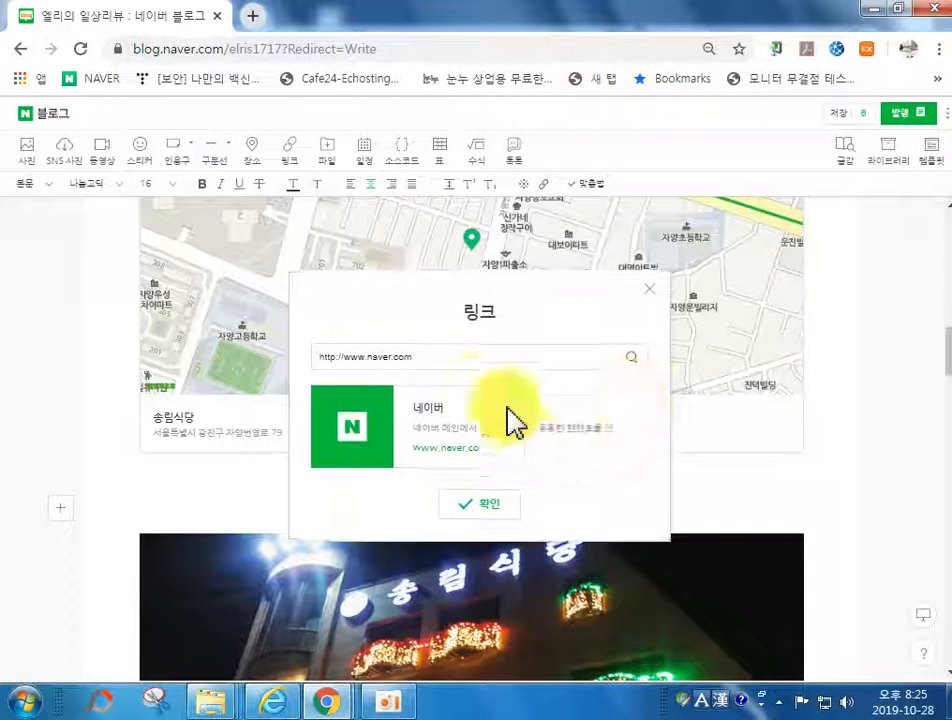
{"action": "left_click", "coordinate": [470, 506]}
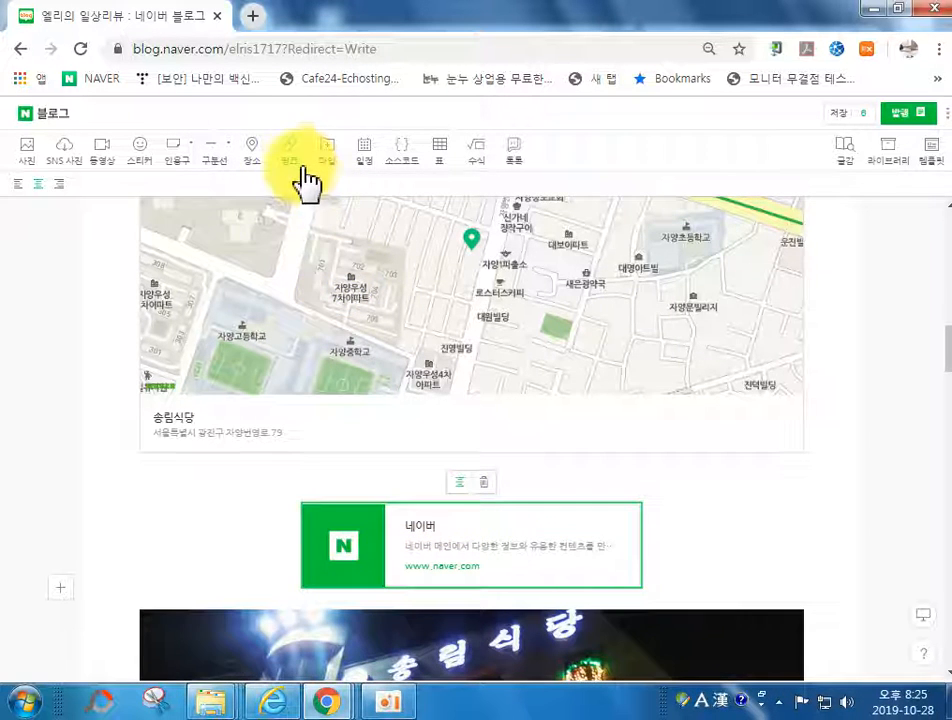
{"action": "left_click", "coordinate": [483, 483]}
Attach the file "2회차그래픽디자인(GTQ일러스트) 7월31일~10월11일.xls" from the computer's 문서 library below the map.
{"action": "left_click", "coordinate": [372, 487]}
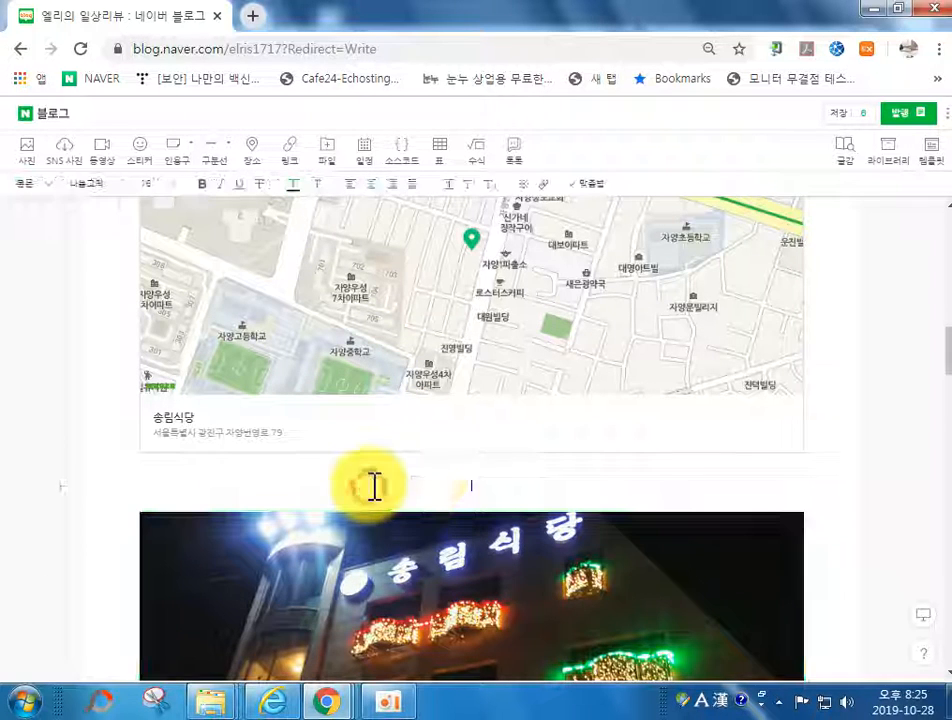
{"action": "left_click", "coordinate": [323, 152]}
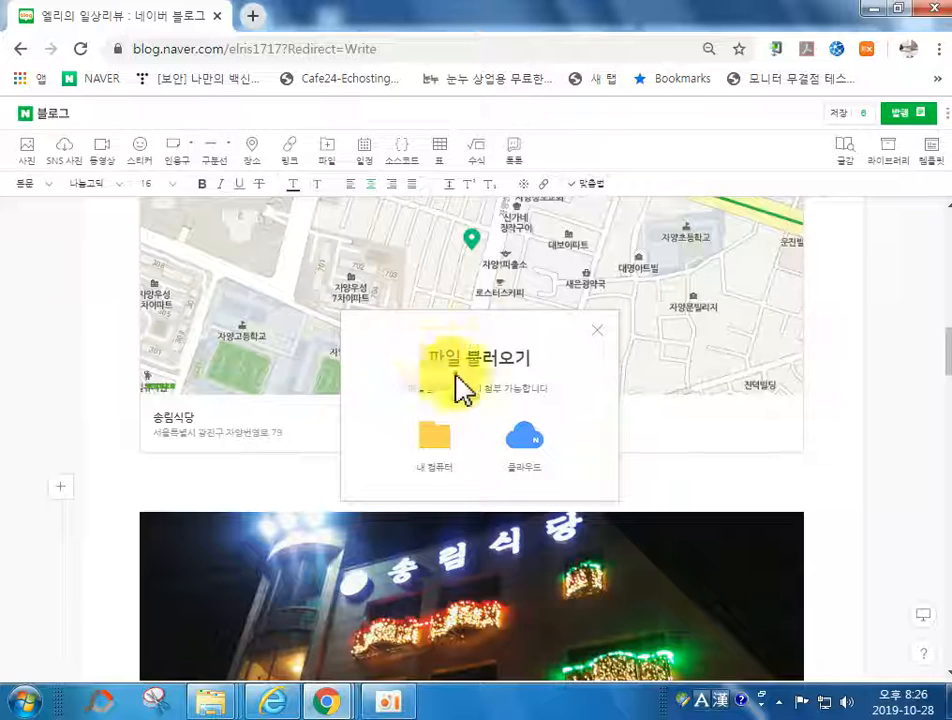
{"action": "left_click", "coordinate": [433, 441]}
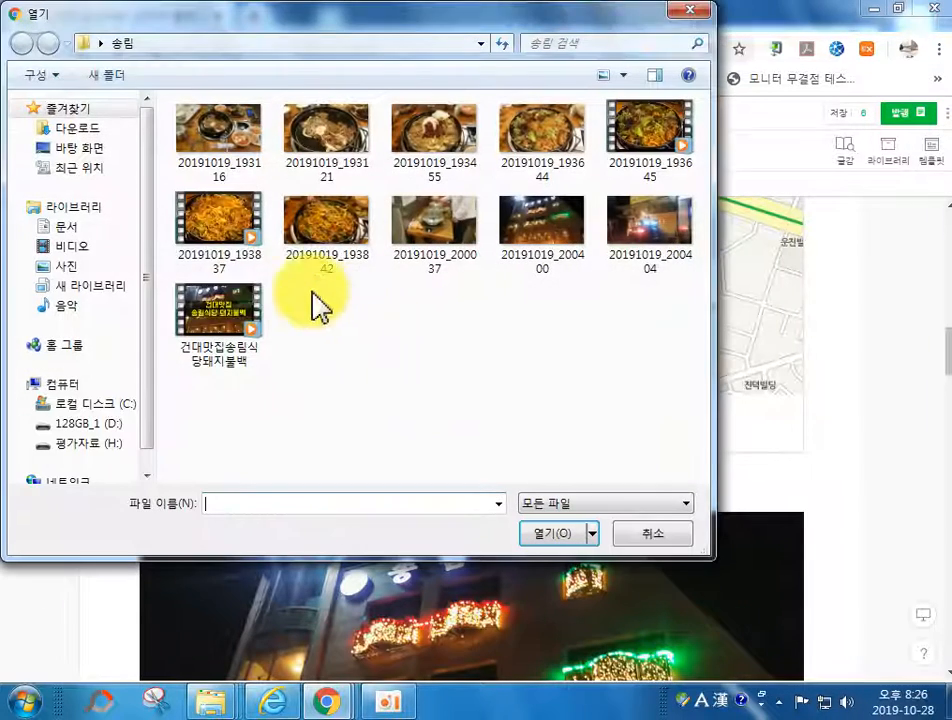
{"action": "left_click", "coordinate": [68, 228]}
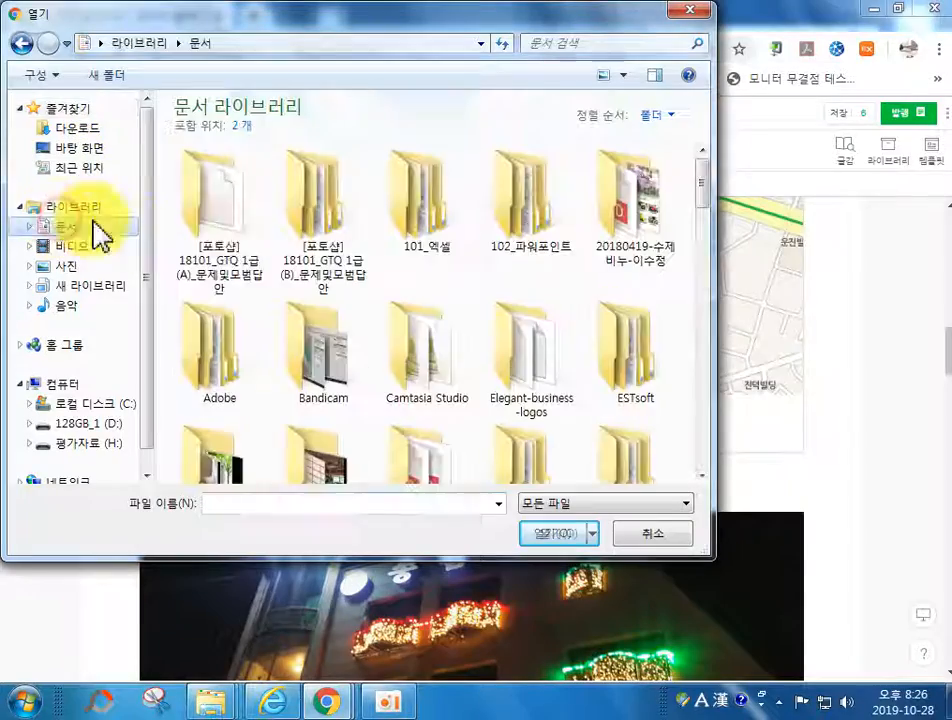
{"action": "left_click_drag", "start_coordinate": [701, 223], "coordinate": [703, 345]}
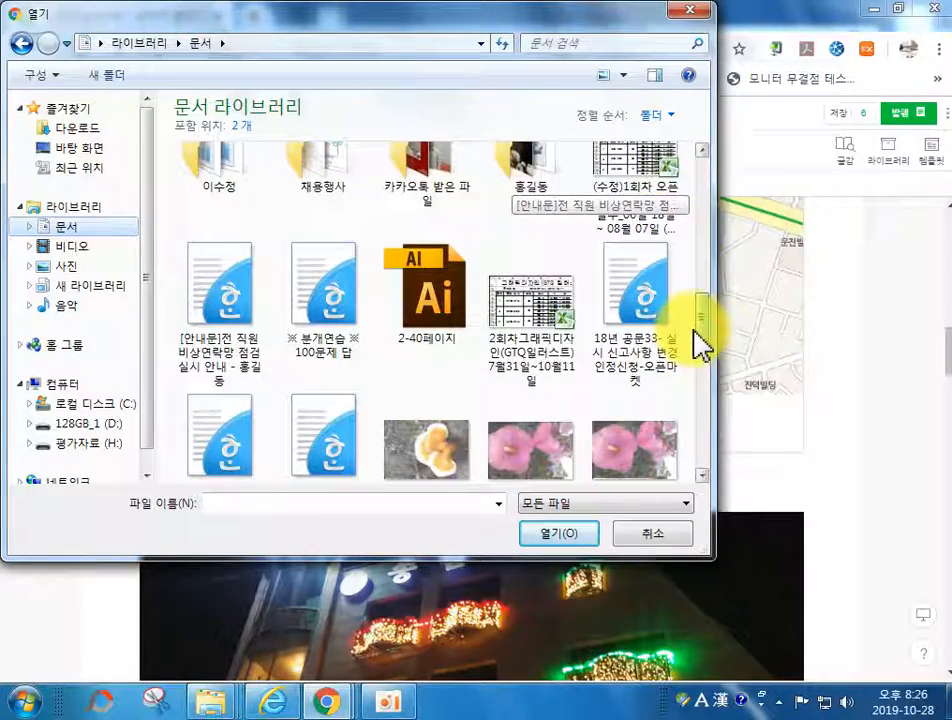
{"action": "double_click", "coordinate": [538, 325]}
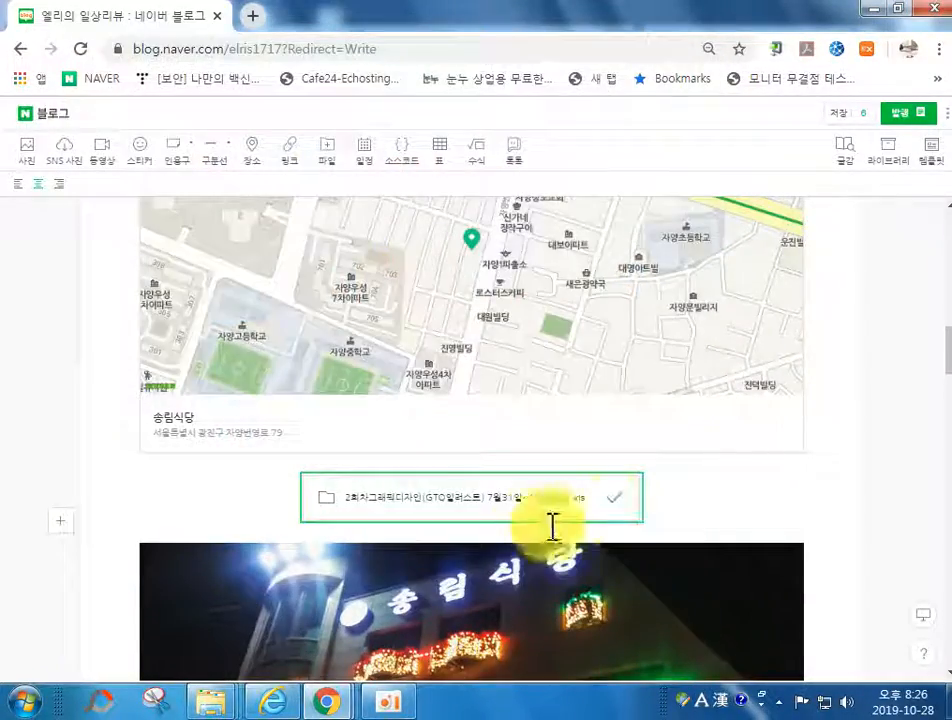
Start a schedule entry below the file attachment and title it "빼빼로데이".
{"action": "left_click", "coordinate": [650, 508]}
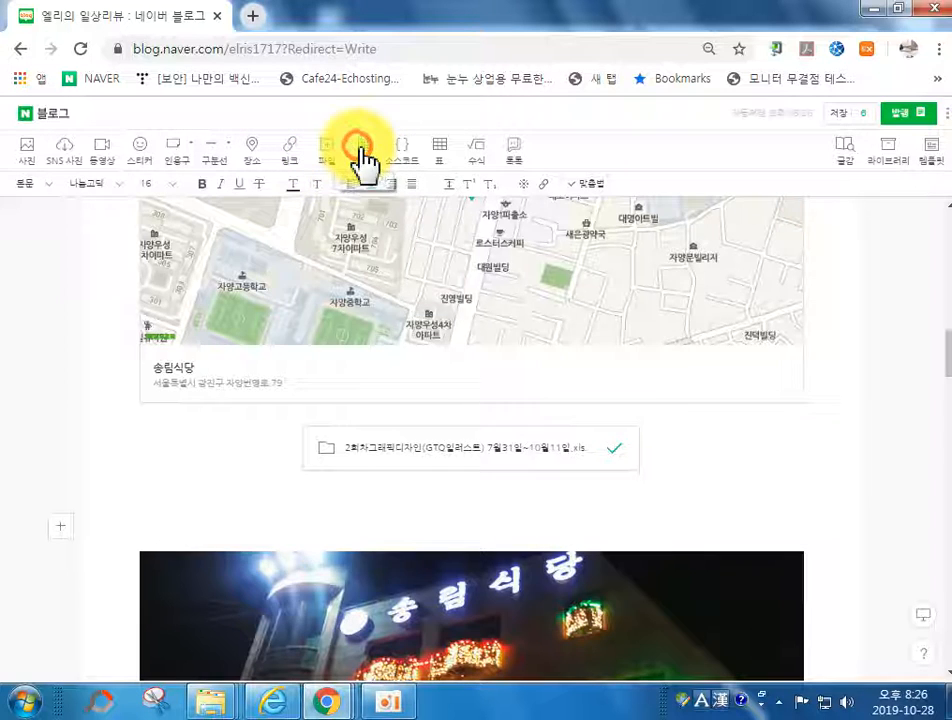
{"action": "left_click", "coordinate": [362, 152]}
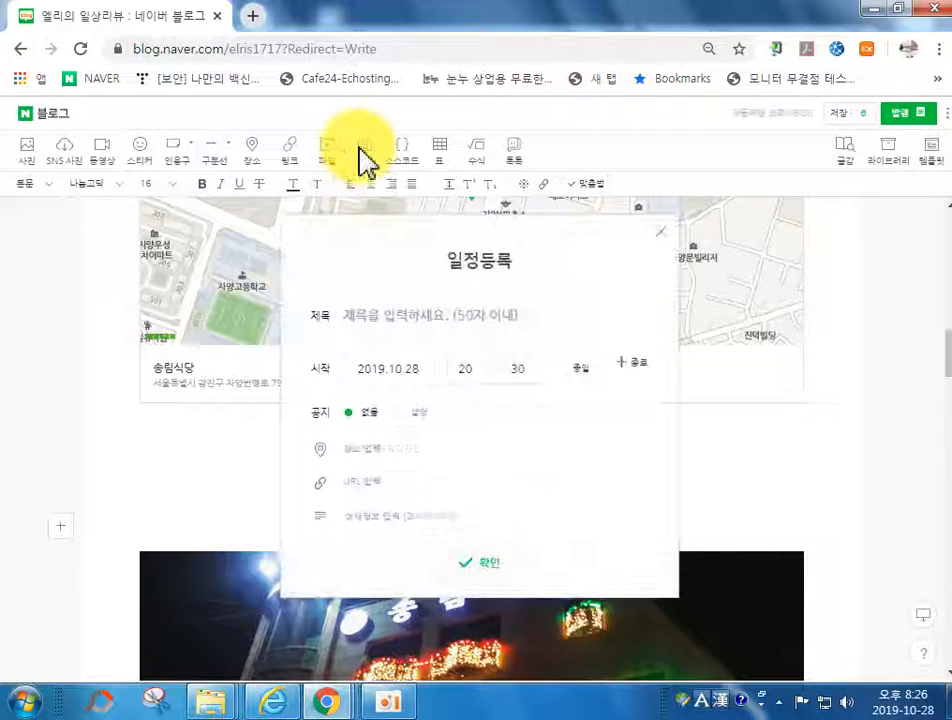
{"action": "left_click", "coordinate": [408, 316]}
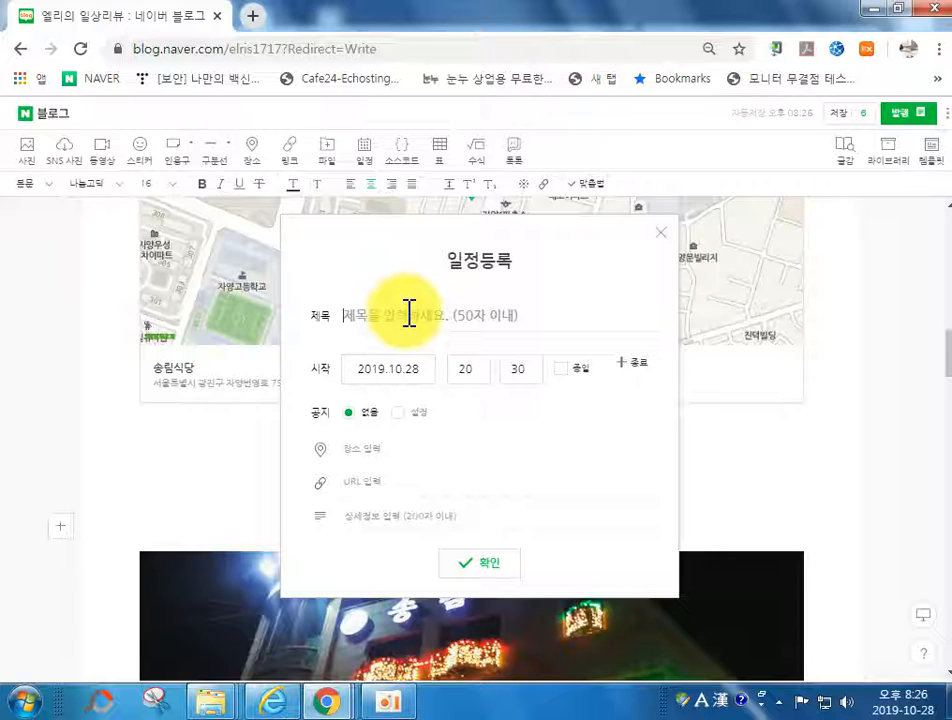
{"action": "type", "text": "Qosi"}
{"action": "key", "text": "BackSpace"}
{"action": "key", "text": "BackSpace"}
{"action": "key", "text": "BackSpace"}
{"action": "key", "text": "BackSpace"}
{"action": "key", "text": "Hangul"}
{"action": "type", "text": "ㅃ"}
{"action": "type", "text": "빼로데이"}
Set the schedule entry to all day on 2019.11.11 and insert it into the post.
{"action": "left_click", "coordinate": [405, 370]}
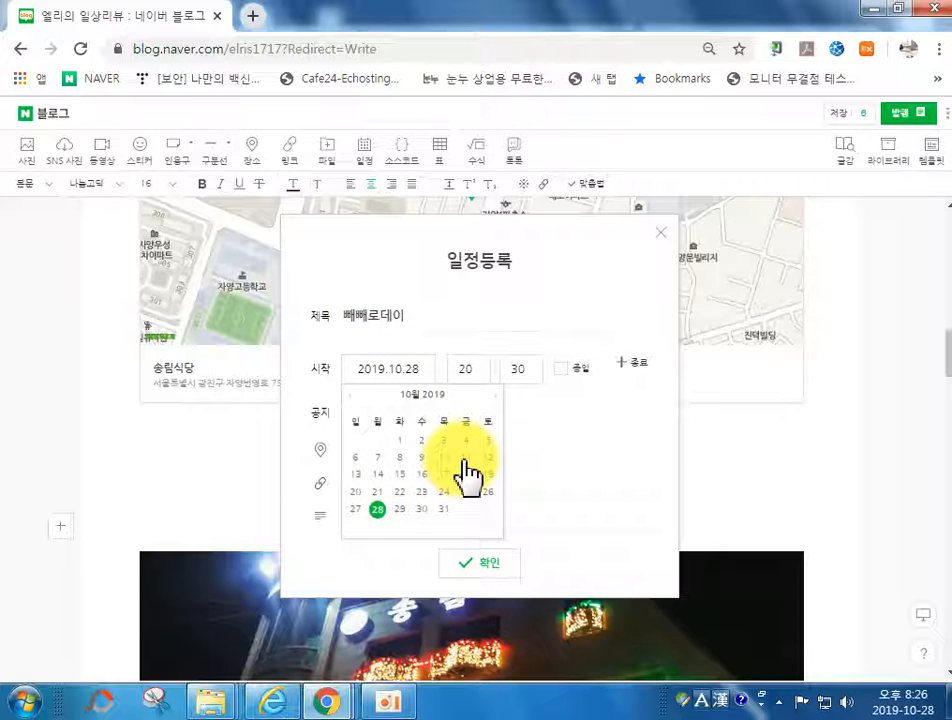
{"action": "left_click", "coordinate": [494, 394]}
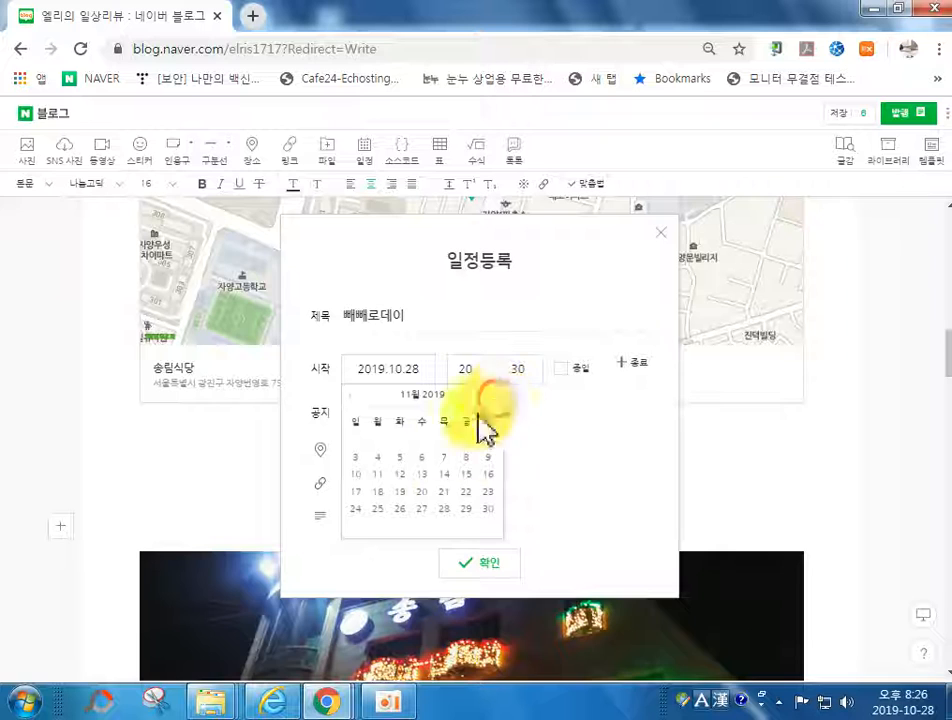
{"action": "left_click", "coordinate": [377, 474]}
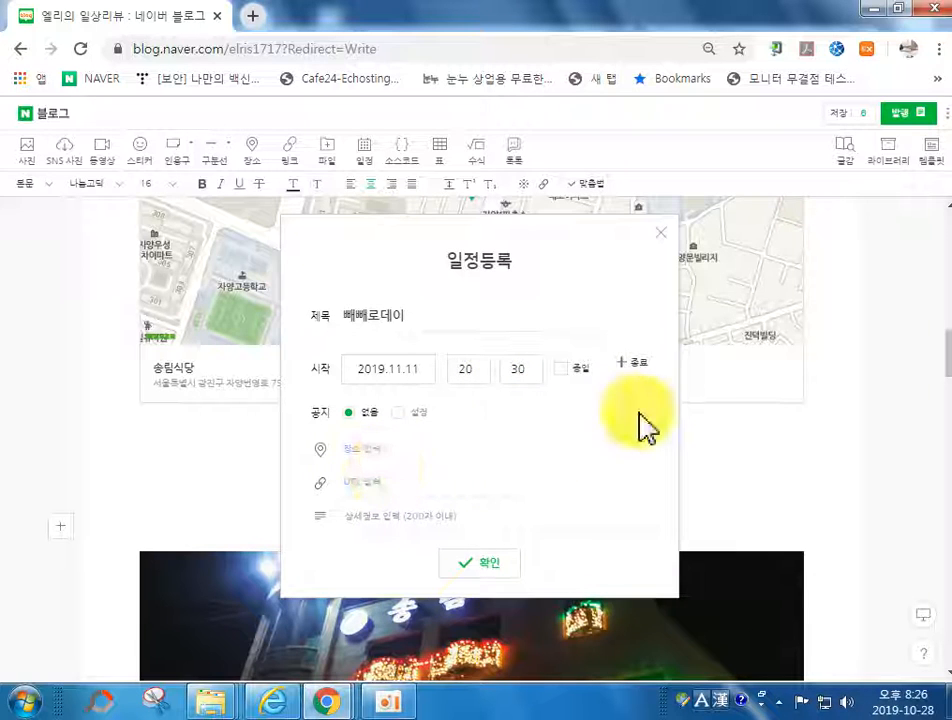
{"action": "left_click", "coordinate": [563, 370]}
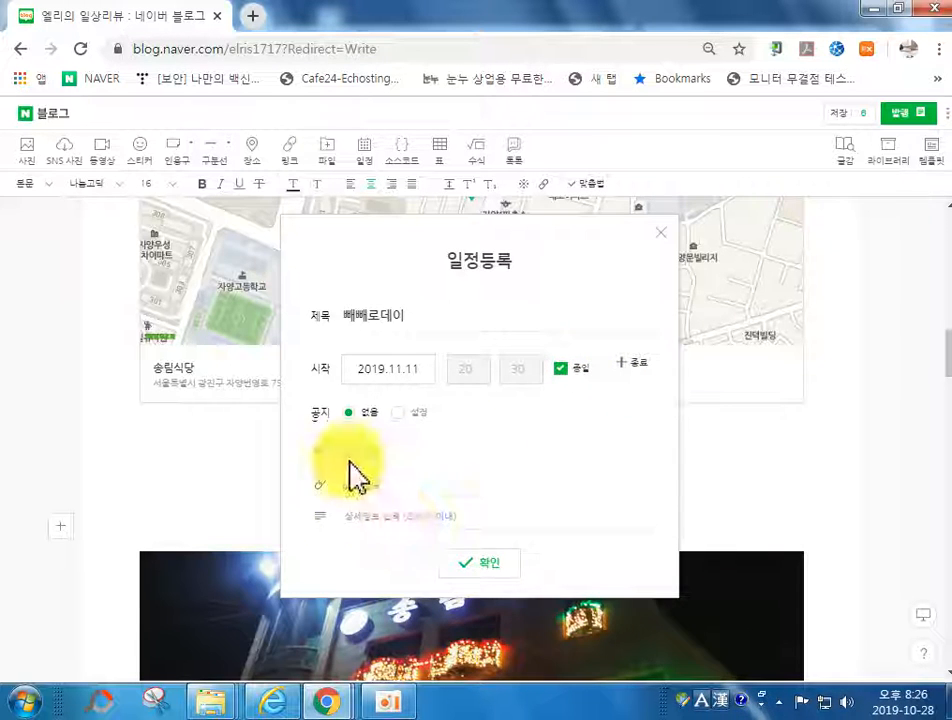
{"action": "left_click", "coordinate": [466, 566]}
{"action": "scroll", "coordinate": [448, 530], "scroll_direction": "down", "scroll_amount": 1}
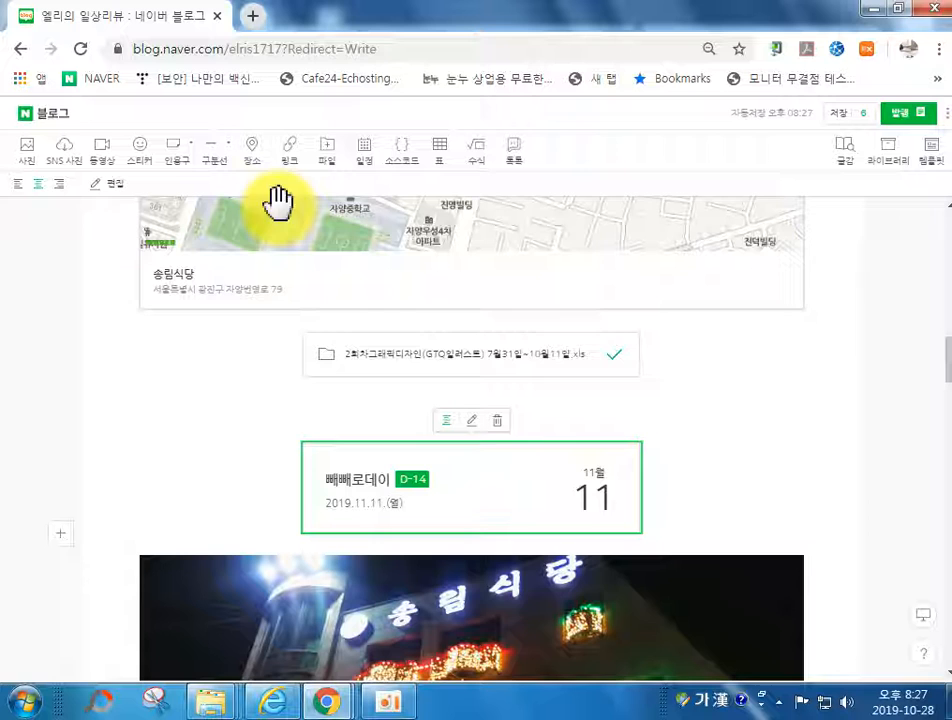
Delete the schedule card and the file attachment below the map.
{"action": "left_click", "coordinate": [498, 420]}
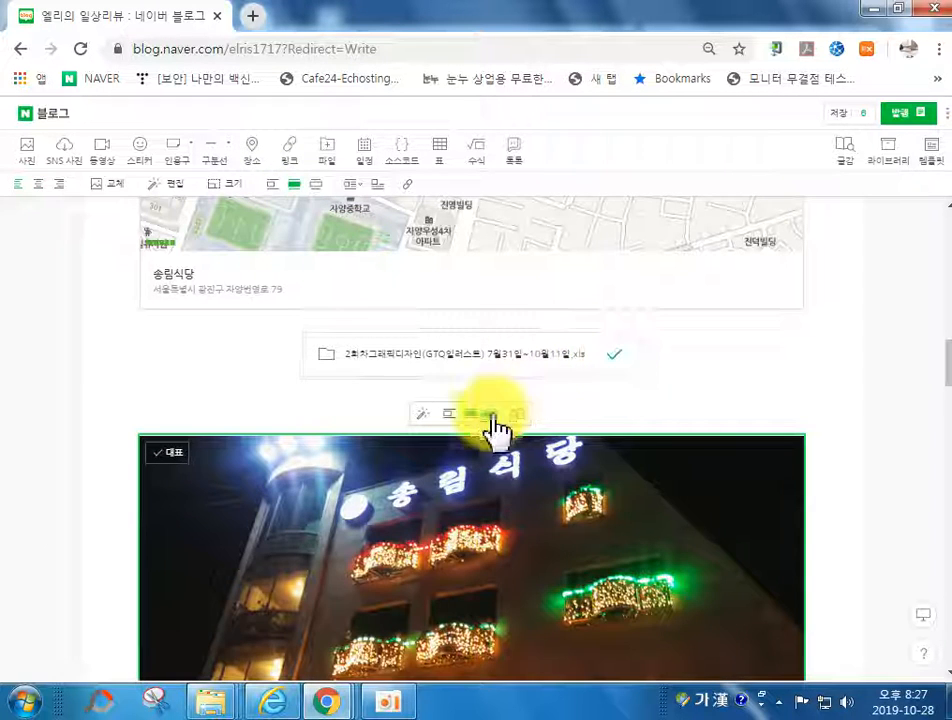
{"action": "left_click", "coordinate": [505, 362]}
{"action": "left_click", "coordinate": [487, 316]}
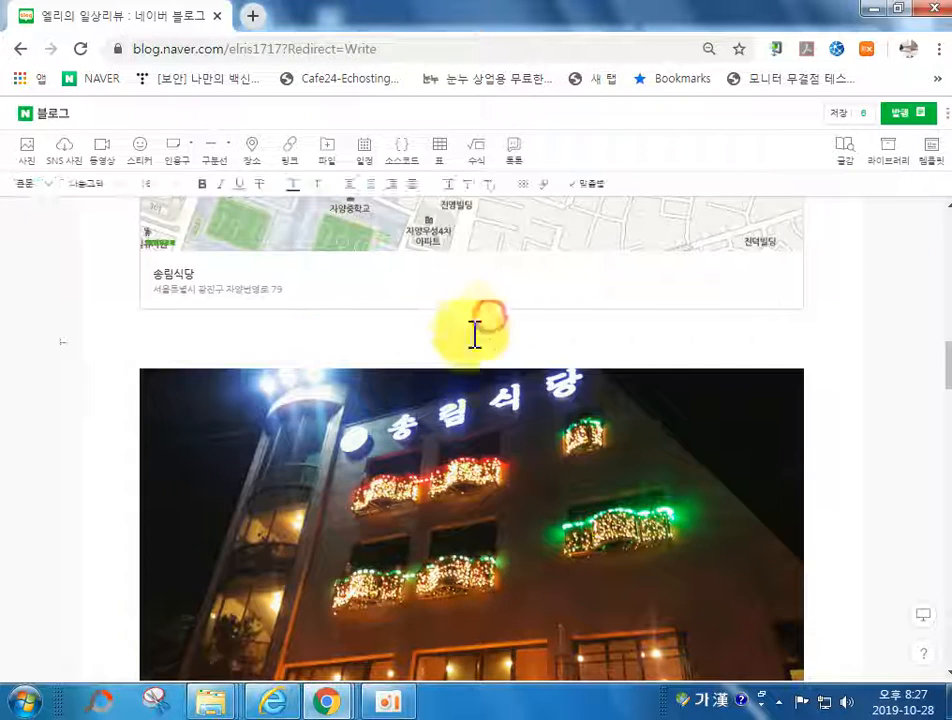
Insert a source code block below the map and write its <html> and <head> lines with the title "연습중".
{"action": "left_click", "coordinate": [405, 155]}
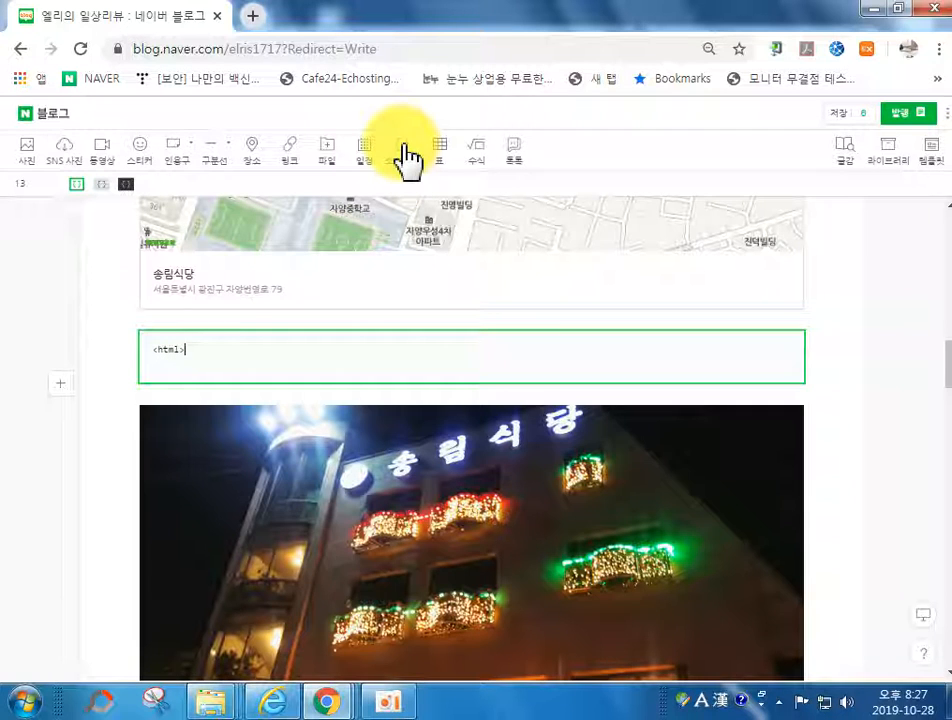
{"action": "key", "text": "Return"}
{"action": "type", "text": "<head>"}
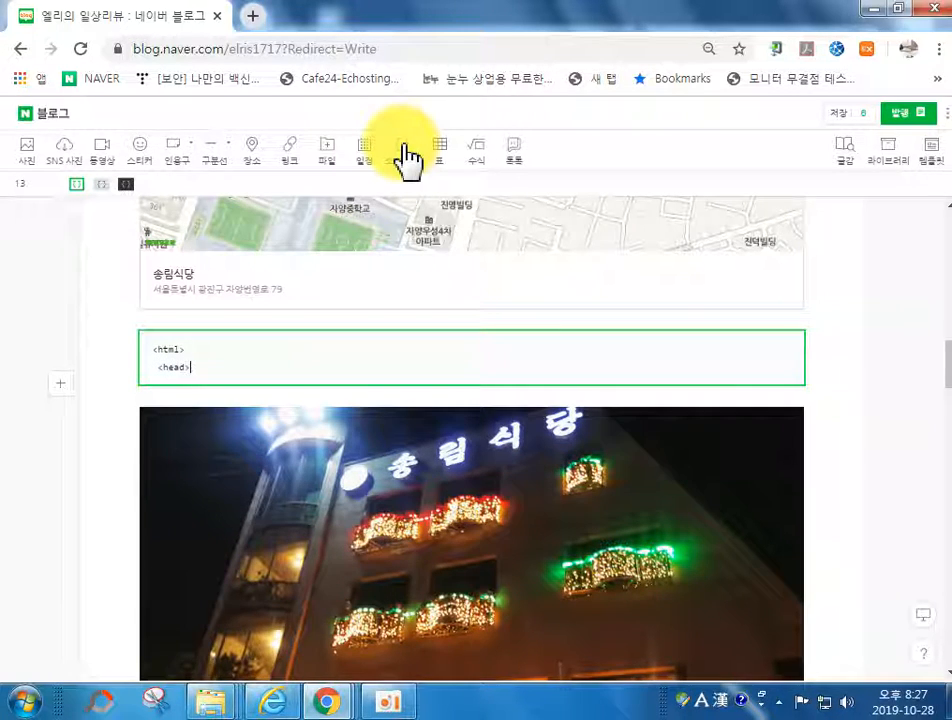
{"action": "key", "text": "Return"}
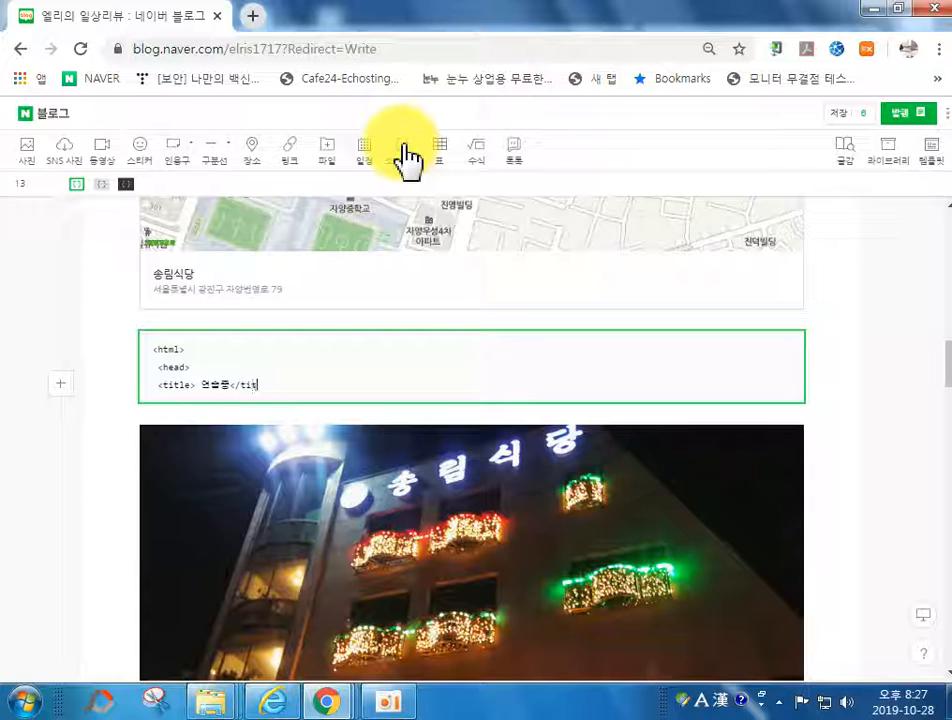
{"action": "type", "text": ">"}
{"action": "key", "text": "Return"}
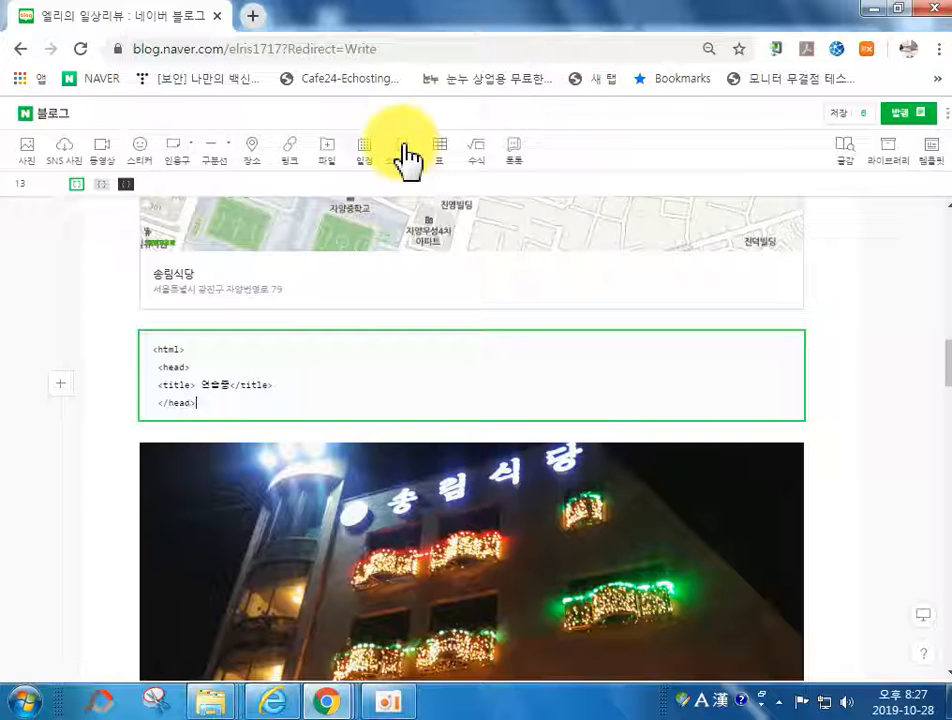
{"action": "key", "text": "Return"}
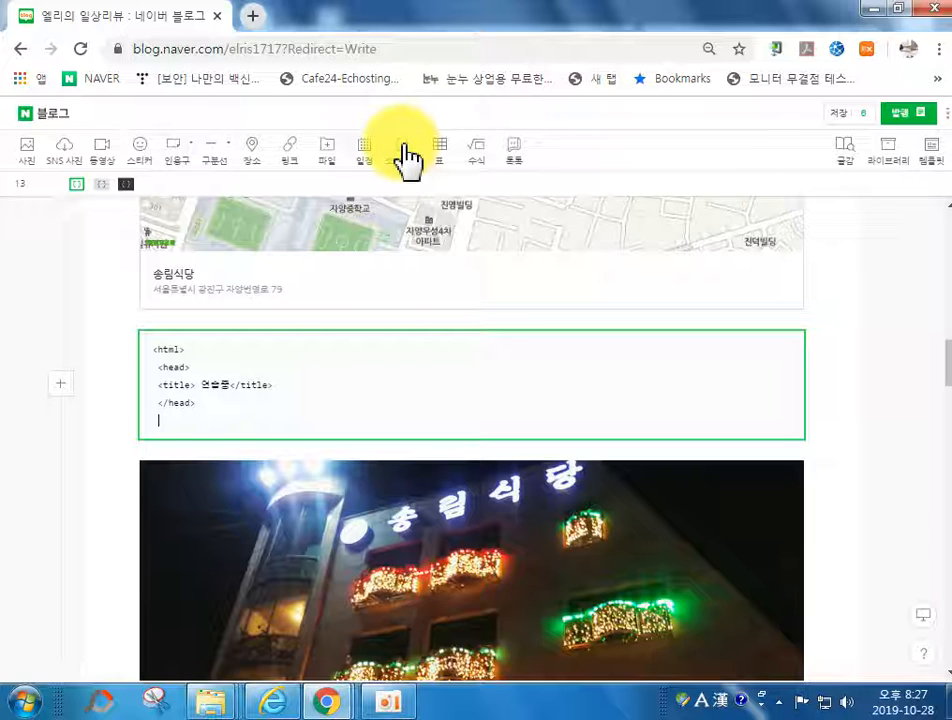
Add a <body> section containing "연습중입니다." to the code block and close it with </body> and </html>.
{"action": "key", "text": "Return"}
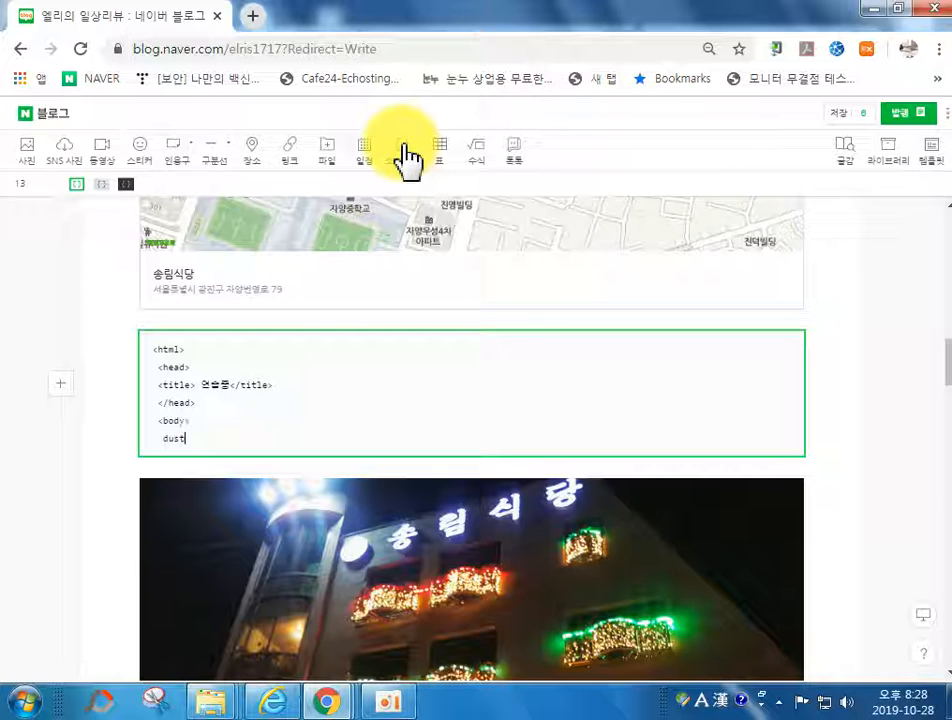
{"action": "type", "text": "연습중입니다."}
{"action": "key", "text": "Return"}
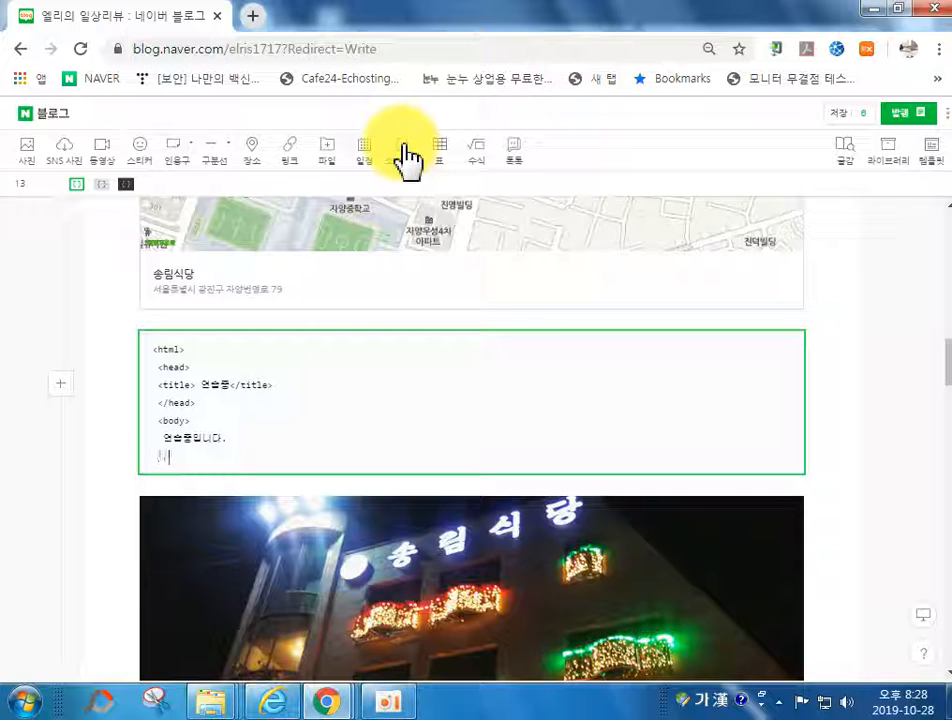
{"action": "type", "text": "</body>"}
{"action": "key", "text": "Return"}
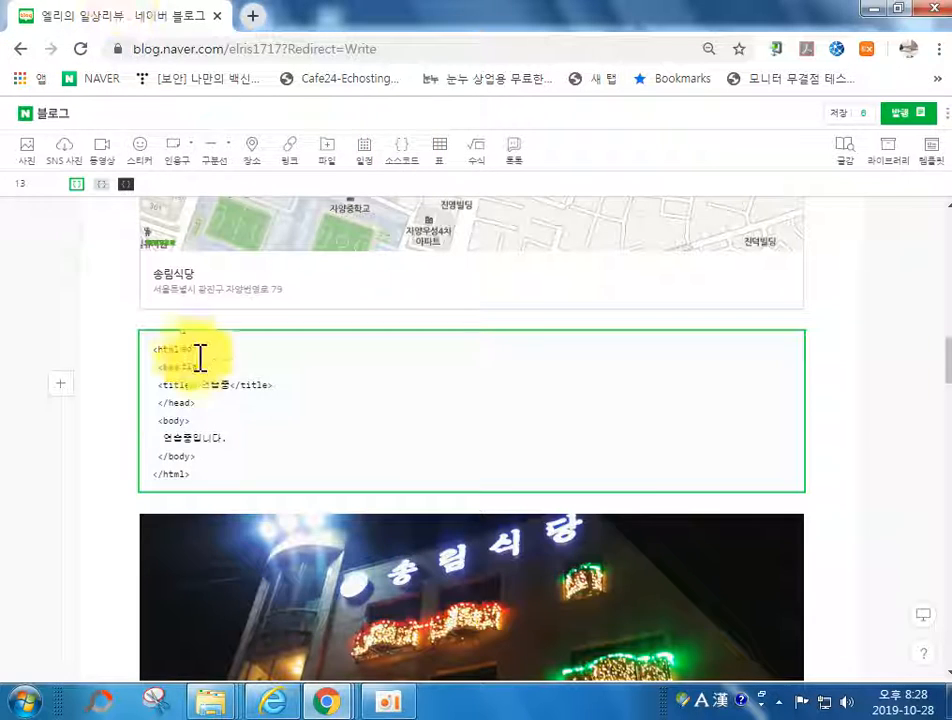
Try the striped and the black background styles on the source code block, and delete the block.
{"action": "left_click", "coordinate": [120, 434]}
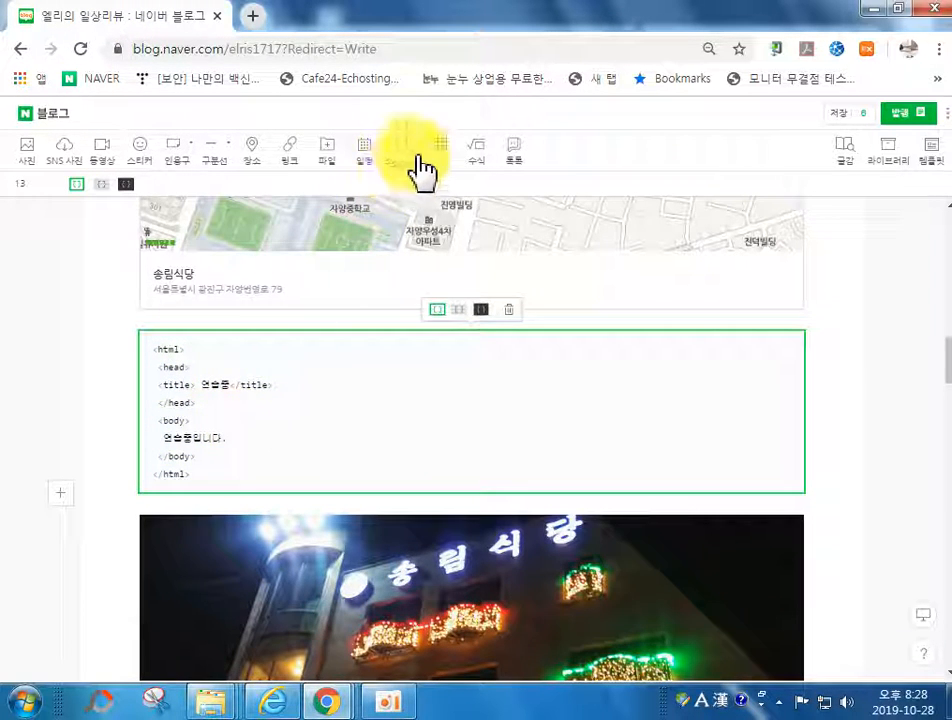
{"action": "left_click", "coordinate": [459, 310]}
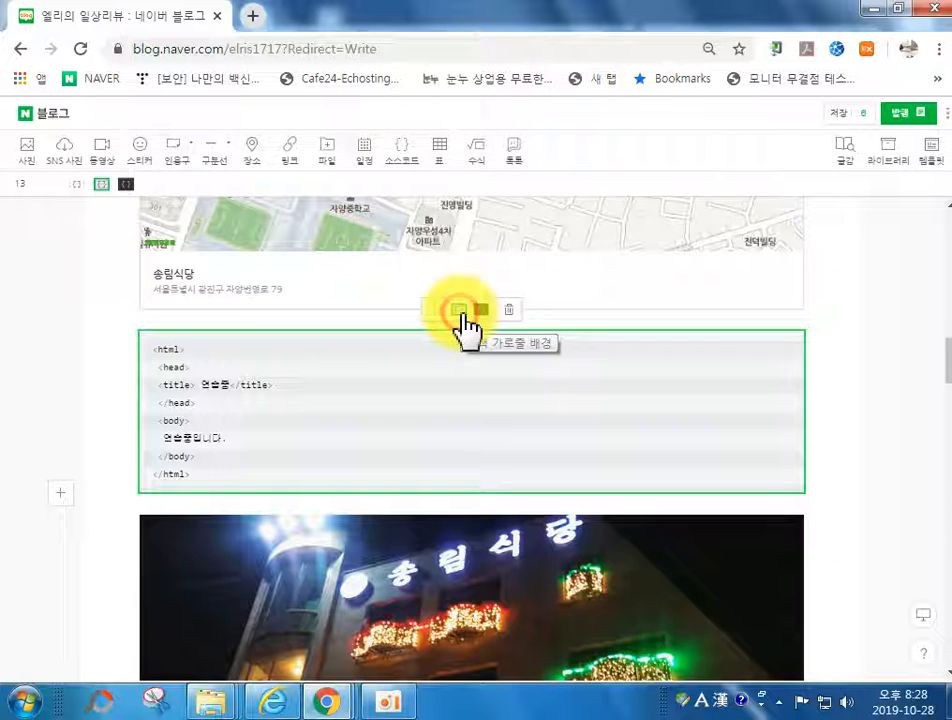
{"action": "left_click", "coordinate": [479, 310]}
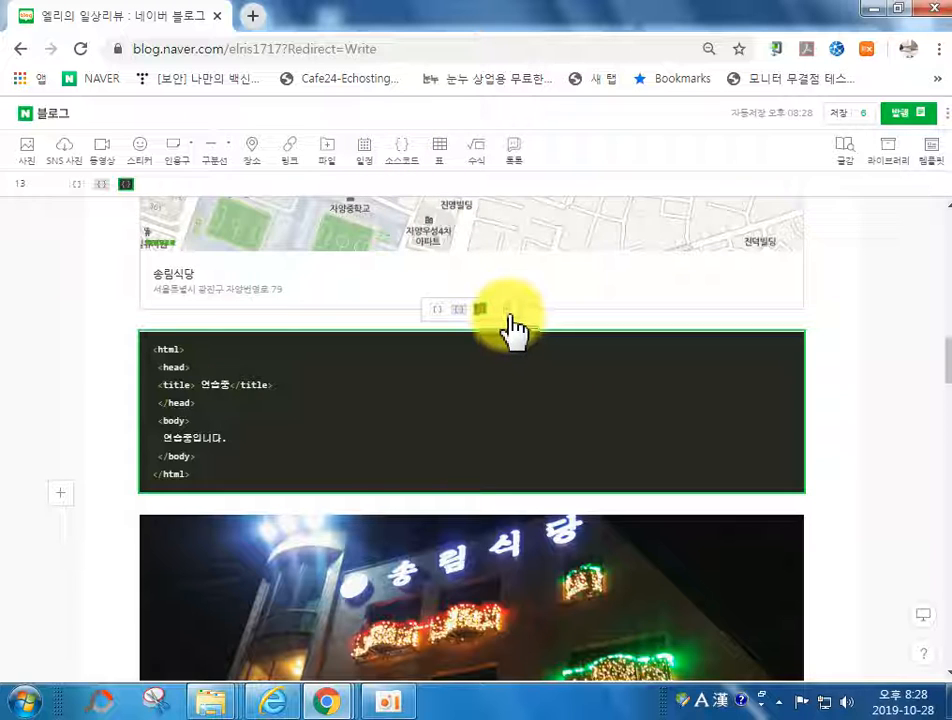
{"action": "left_click", "coordinate": [509, 312]}
{"action": "left_click", "coordinate": [378, 330]}
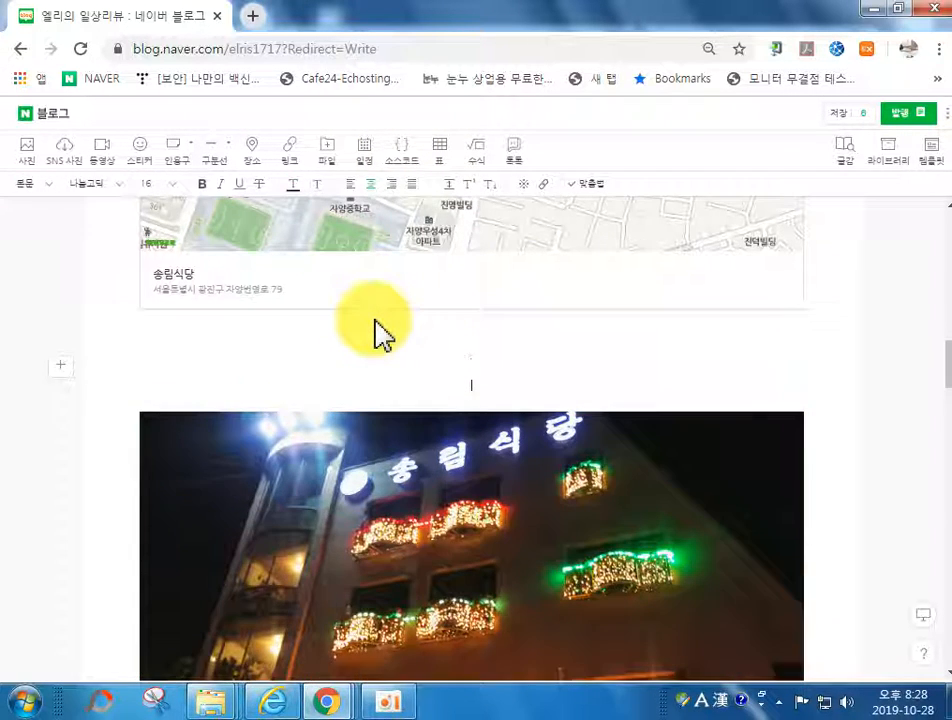
Insert a 3×3 table below the map and add a column after its first column.
{"action": "left_click", "coordinate": [414, 353]}
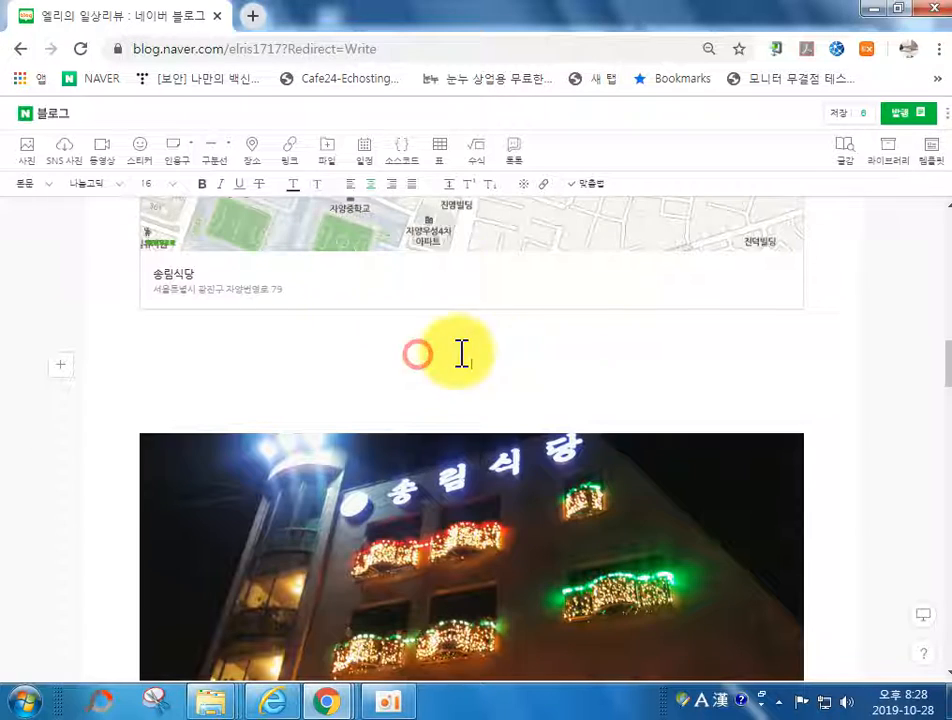
{"action": "left_click", "coordinate": [440, 158]}
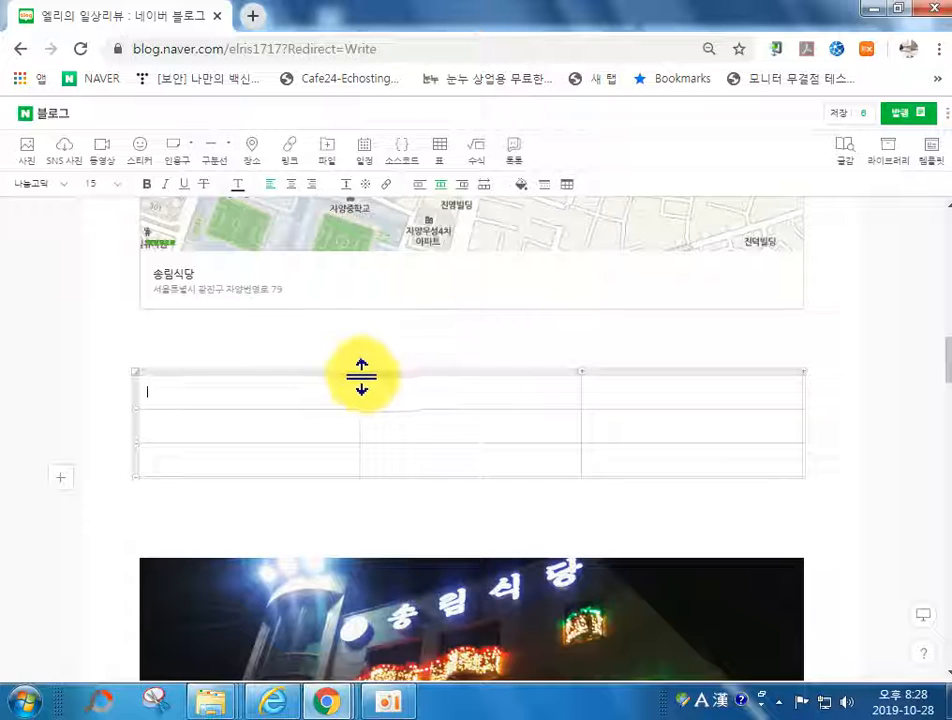
{"action": "left_click", "coordinate": [365, 380]}
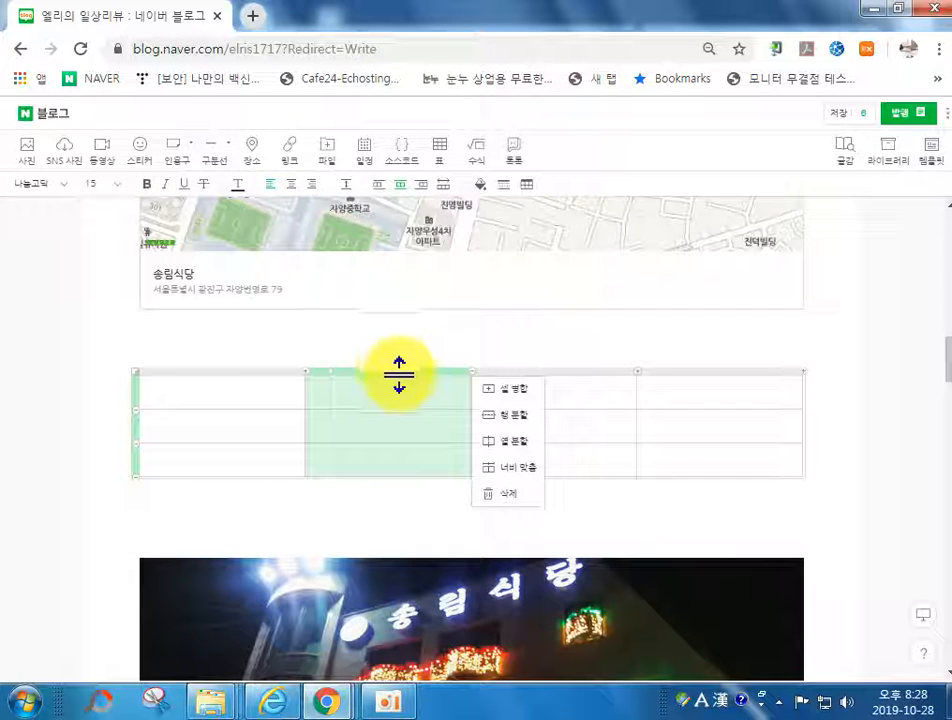
Merge the first two cells in the table's top row.
{"action": "left_click_drag", "start_coordinate": [268, 400], "coordinate": [410, 391]}
{"action": "left_click", "coordinate": [491, 390]}
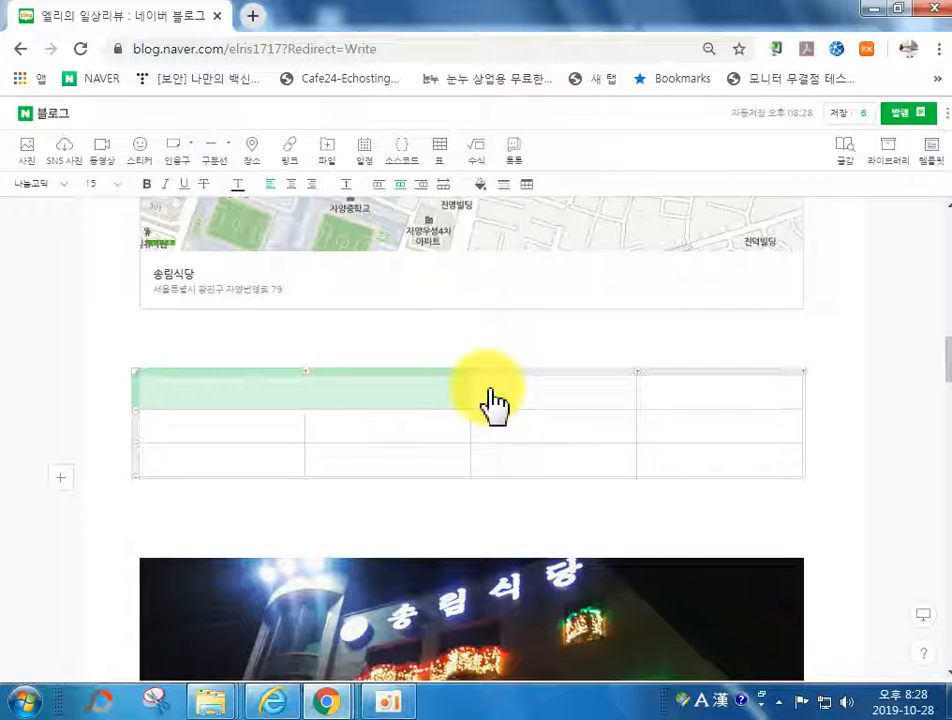
{"action": "right_click", "coordinate": [430, 388]}
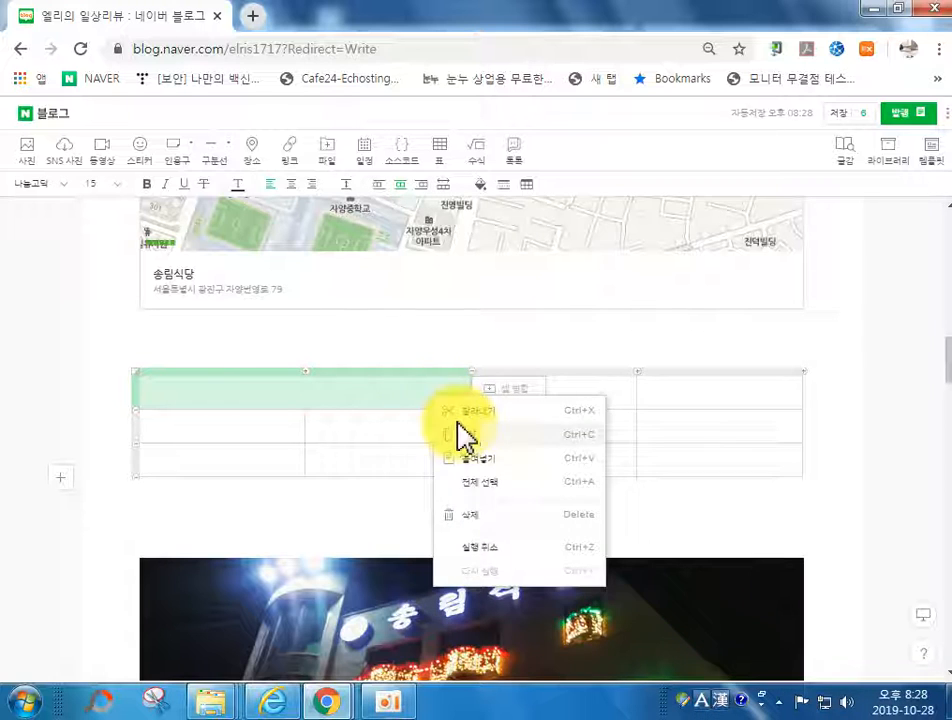
{"action": "left_click", "coordinate": [393, 387]}
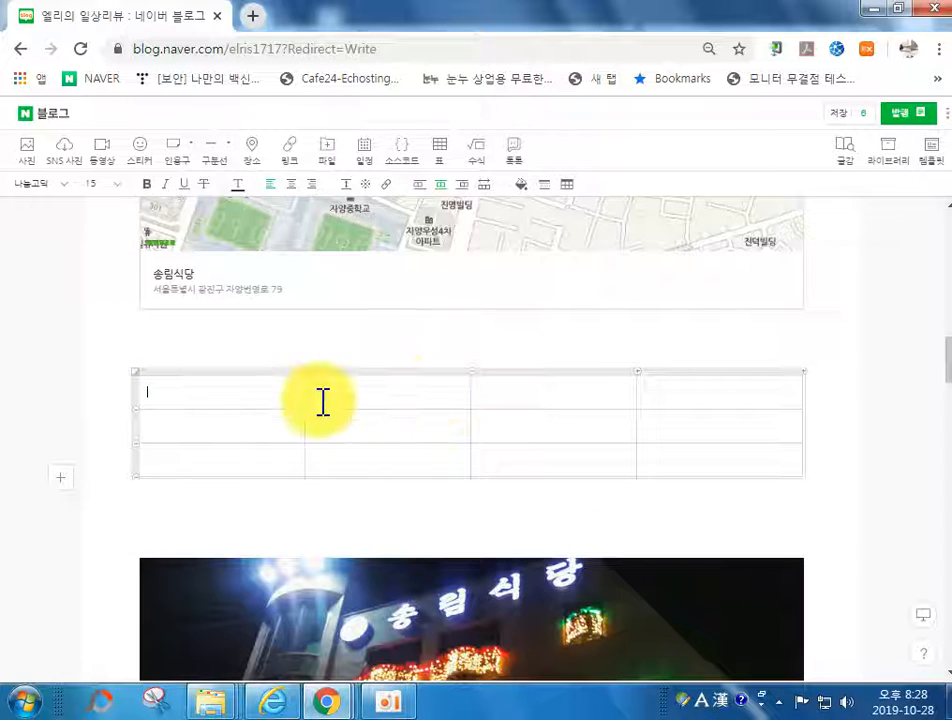
Delete the table's merged top row, and remove the whole table from the post.
{"action": "left_click", "coordinate": [251, 368]}
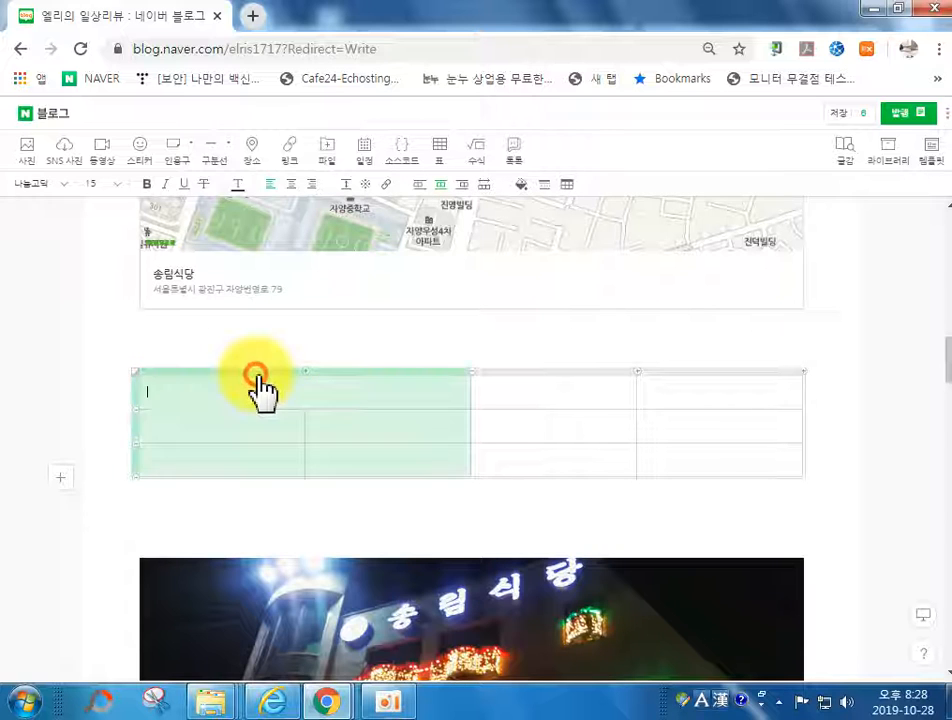
{"action": "left_click", "coordinate": [133, 380]}
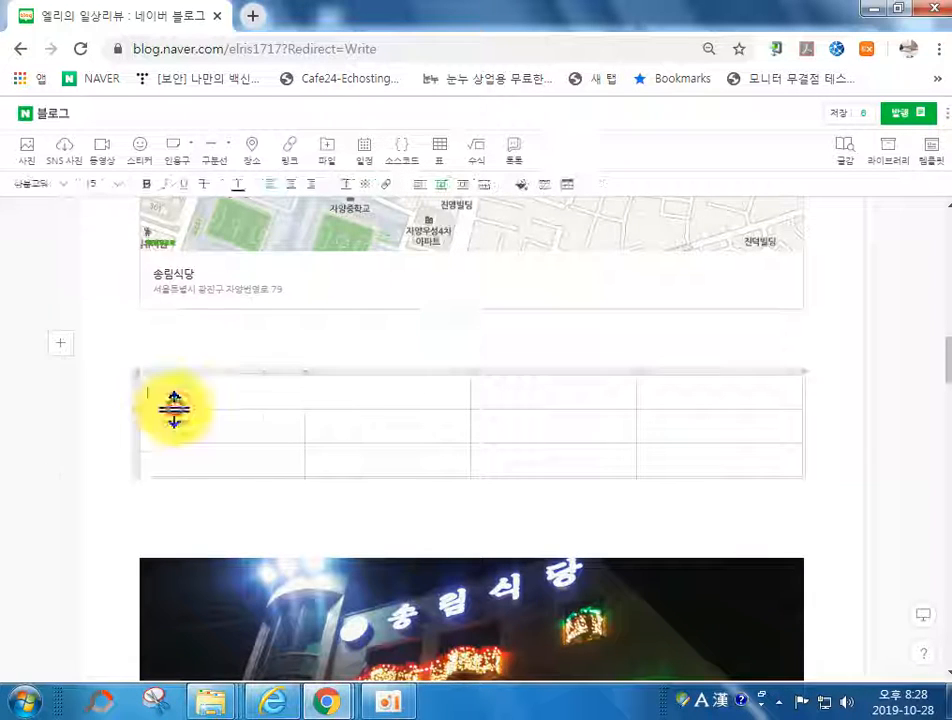
{"action": "left_click", "coordinate": [139, 388]}
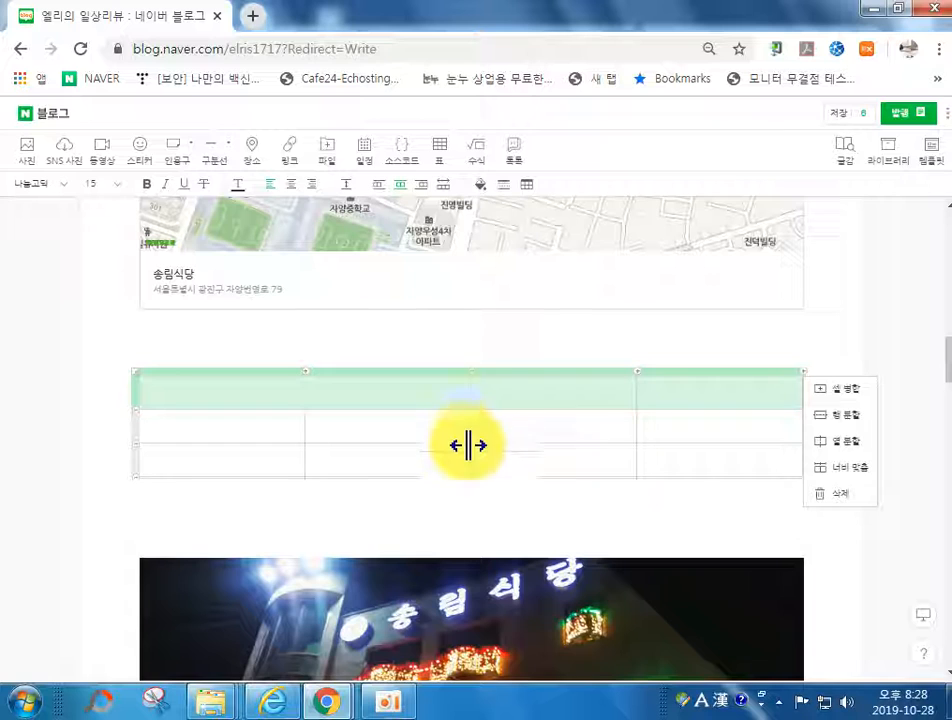
{"action": "left_click", "coordinate": [822, 493]}
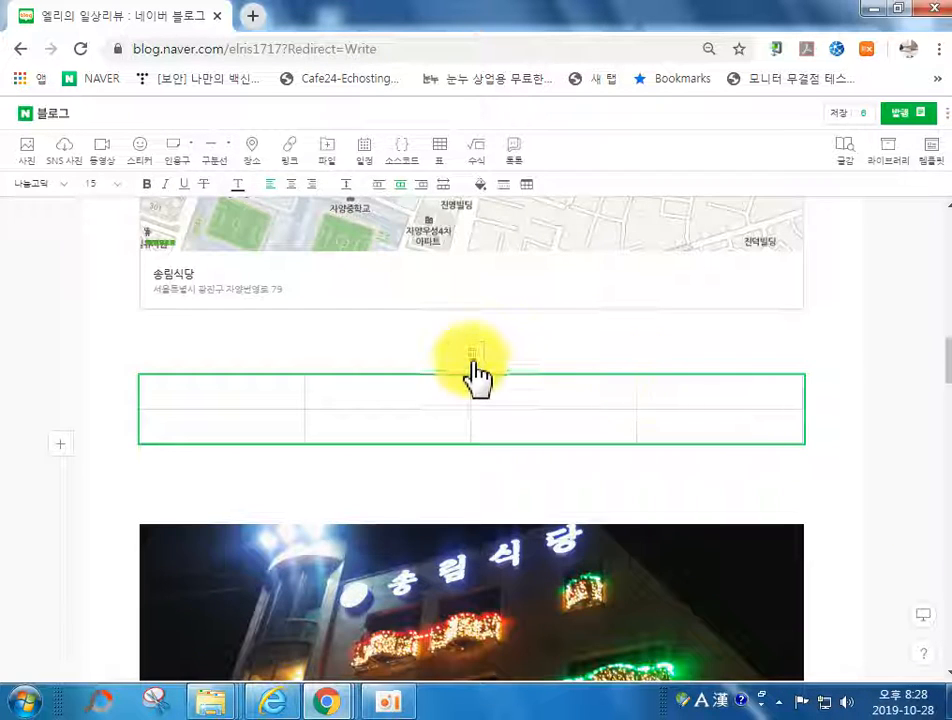
{"action": "left_click", "coordinate": [472, 360]}
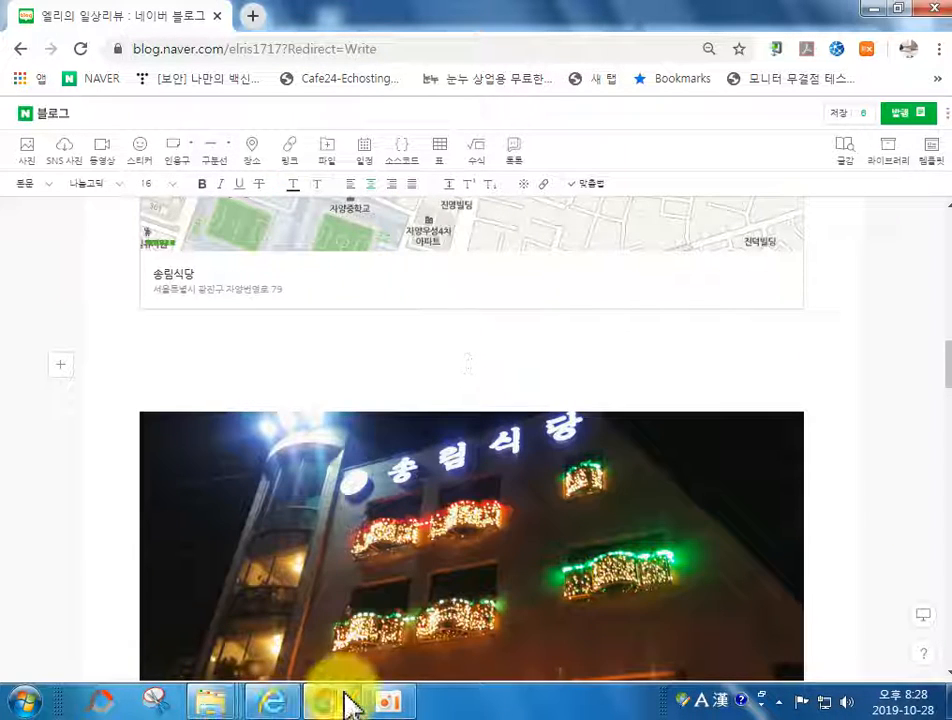
Open the 19년 3회차 전산회계1급 workbook from the desktop in Excel, copy the 11월 16일 schedule in A29:F32 and put Excel away.
{"action": "key", "text": "super+d"}
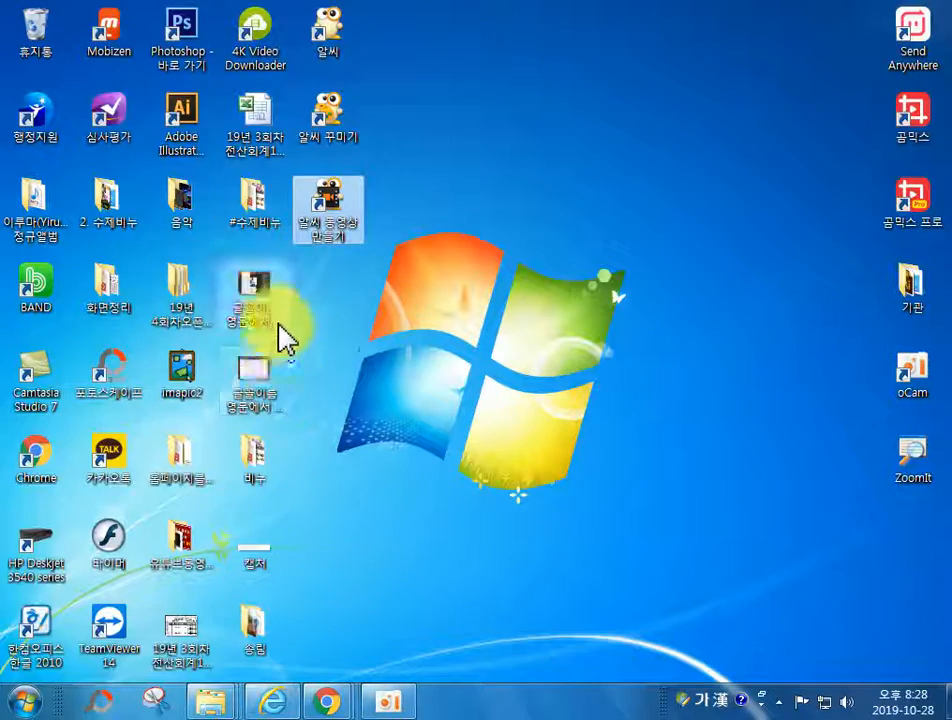
{"action": "double_click", "coordinate": [254, 138]}
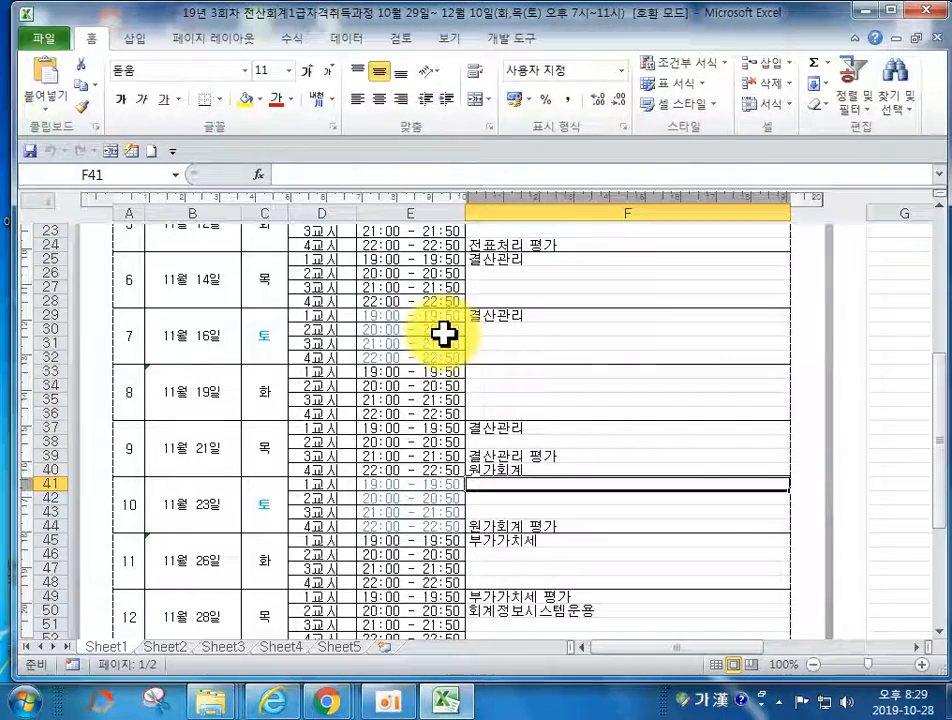
{"action": "left_click_drag", "start_coordinate": [132, 329], "coordinate": [559, 350]}
{"action": "key", "text": "ctrl+c"}
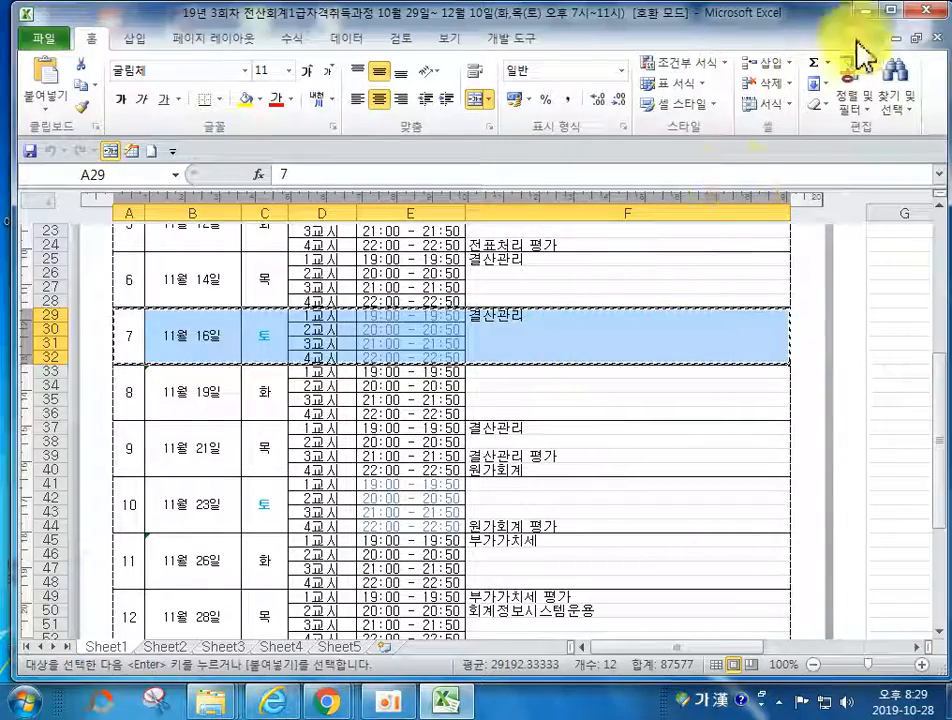
{"action": "left_click", "coordinate": [922, 12]}
Switch to the blog editor in Chrome, paste the copied schedule below the map and widen the pasted table.
{"action": "mouse_move", "coordinate": [327, 700]}
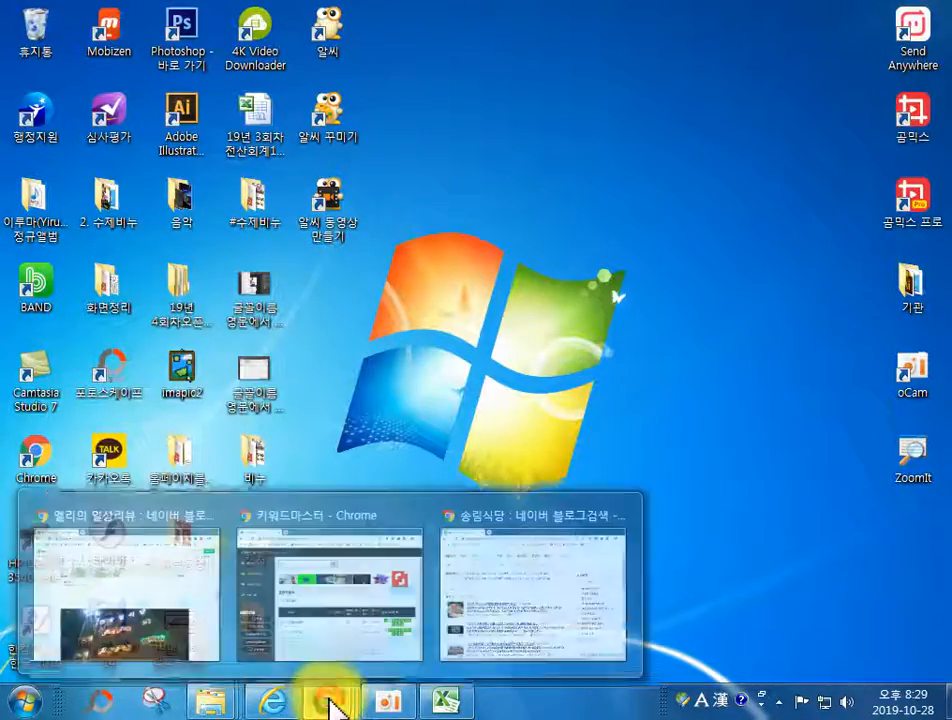
{"action": "left_click", "coordinate": [228, 640]}
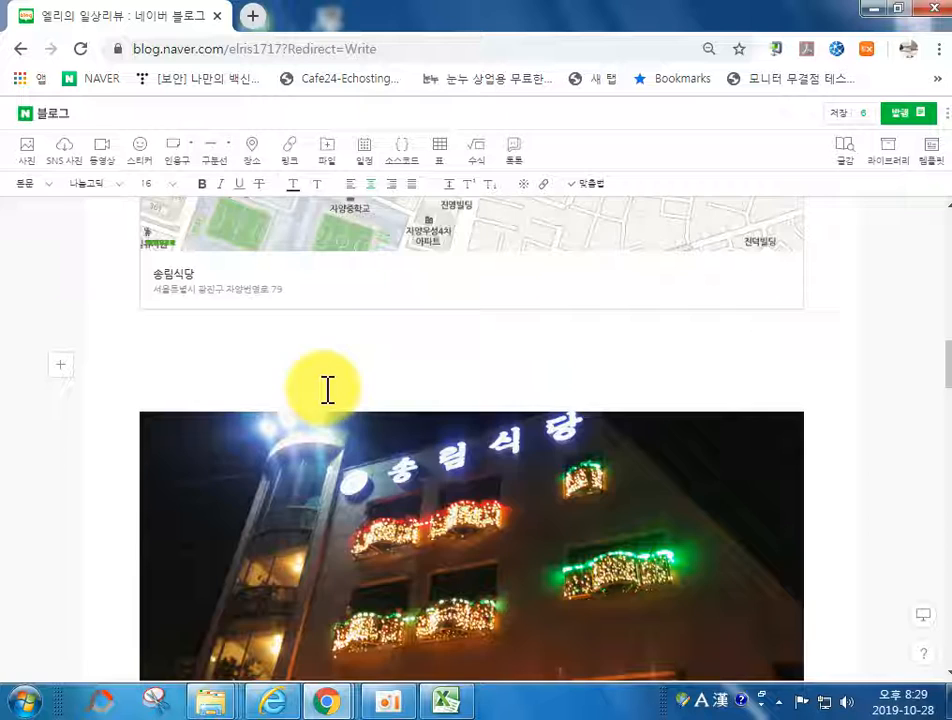
{"action": "left_click", "coordinate": [470, 366]}
{"action": "key", "text": "ctrl+v"}
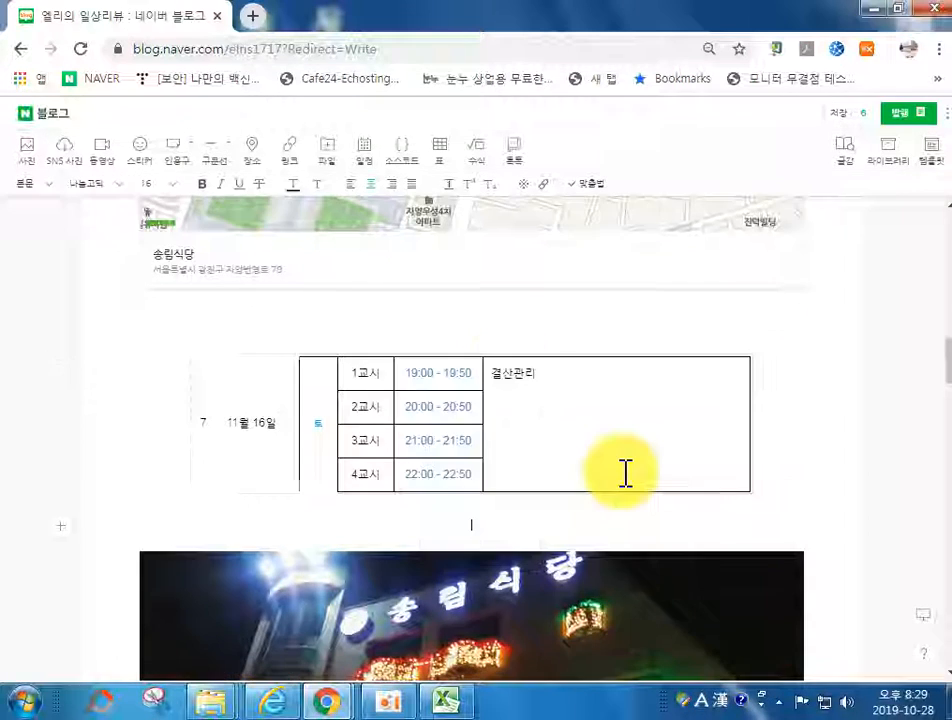
{"action": "left_click", "coordinate": [712, 477]}
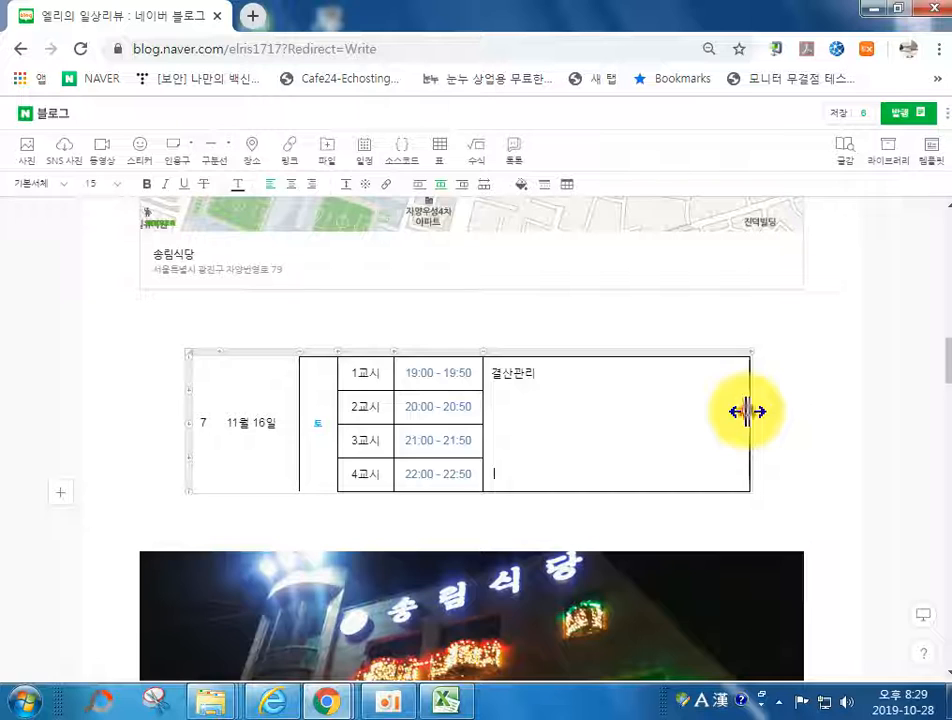
{"action": "left_click_drag", "start_coordinate": [748, 411], "coordinate": [801, 410]}
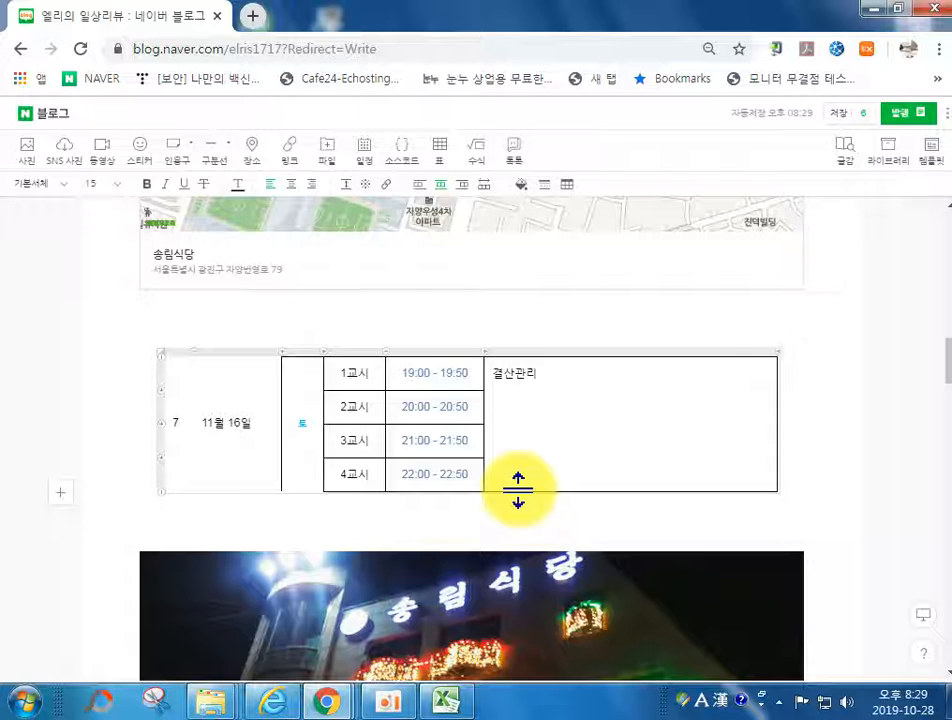
Fill the table's time column, from 19:00 - 19:50 to 22:00 - 22:50, with a light orange background.
{"action": "left_click_drag", "start_coordinate": [588, 443], "coordinate": [182, 450]}
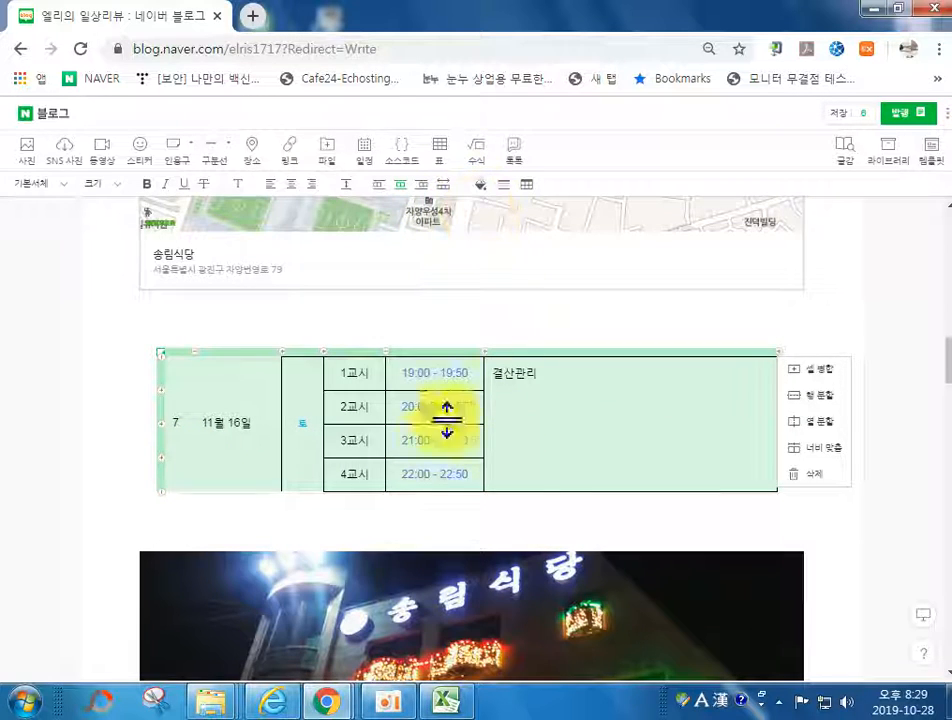
{"action": "left_click", "coordinate": [433, 440]}
{"action": "left_click_drag", "start_coordinate": [424, 372], "coordinate": [399, 487]}
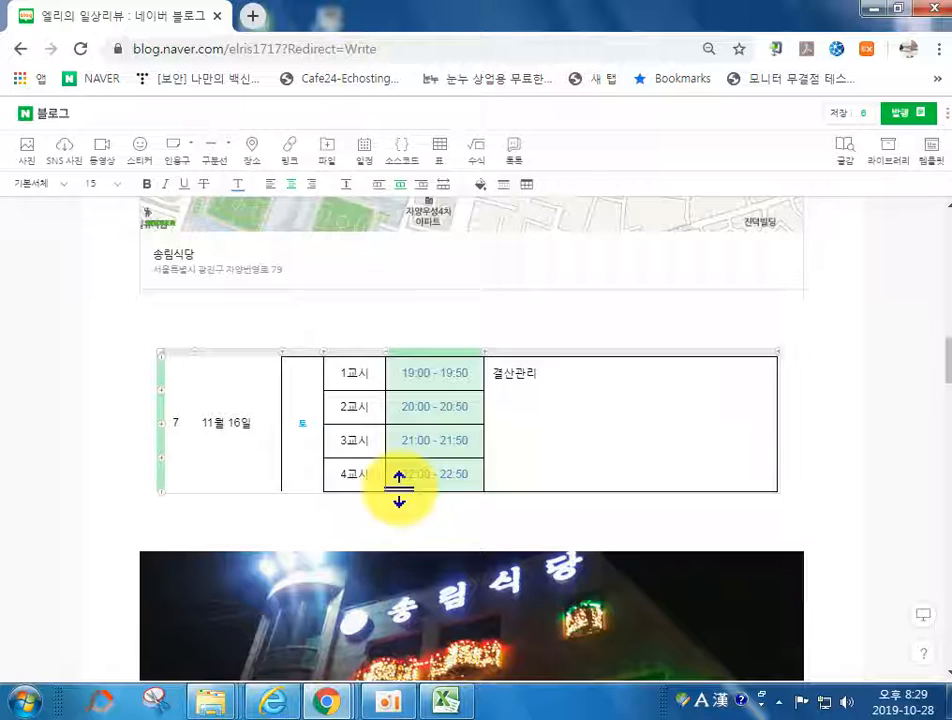
{"action": "left_click", "coordinate": [481, 186]}
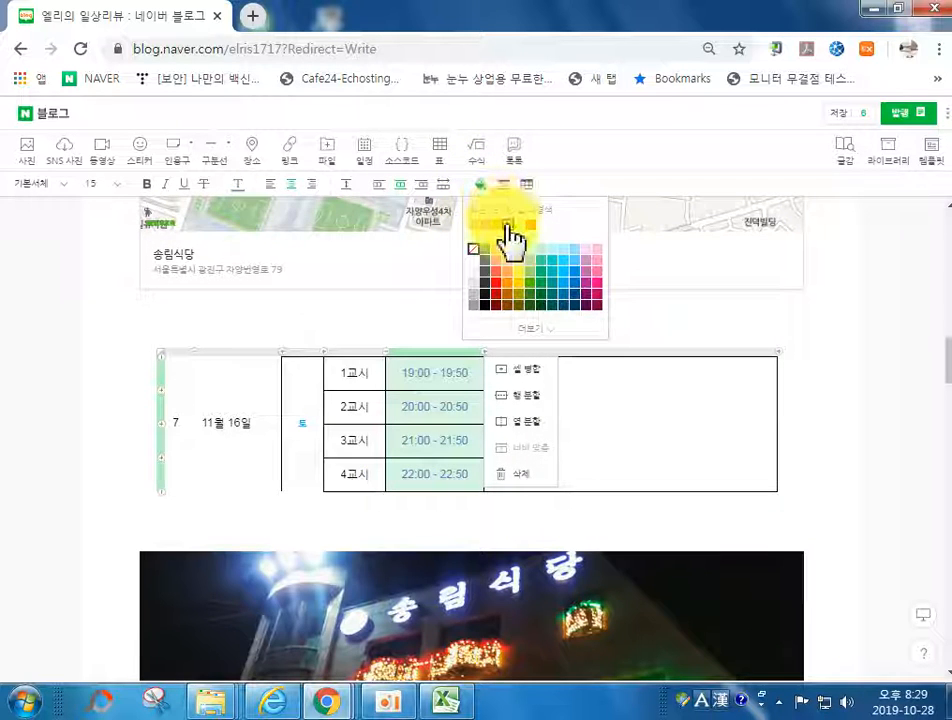
{"action": "left_click", "coordinate": [506, 226]}
{"action": "left_click", "coordinate": [597, 320]}
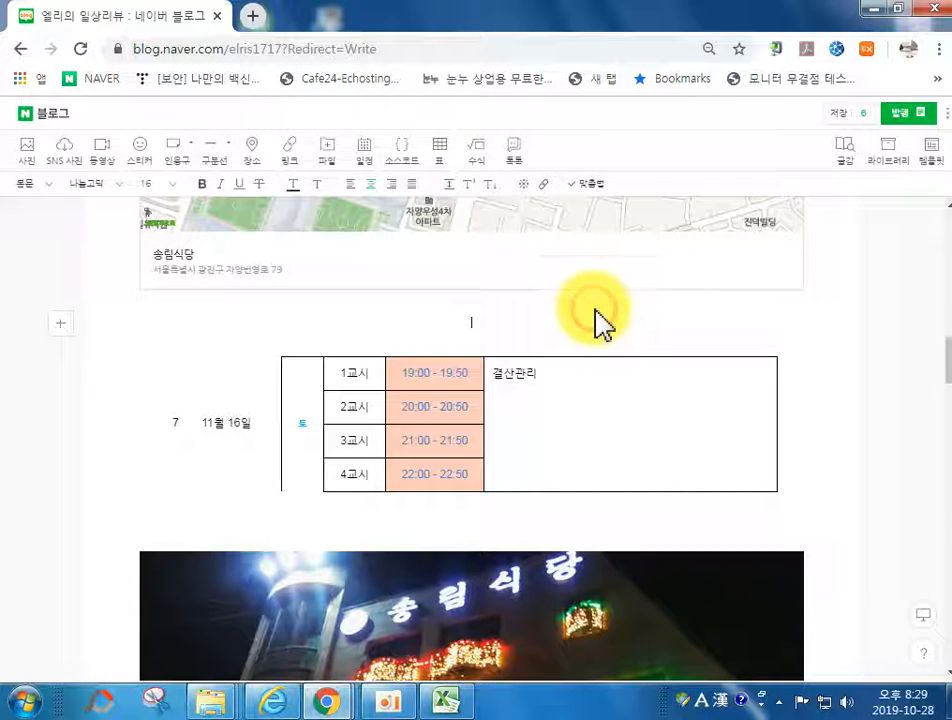
Apply the first, plain grid table style to the whole schedule table.
{"action": "left_click_drag", "start_coordinate": [578, 408], "coordinate": [189, 427]}
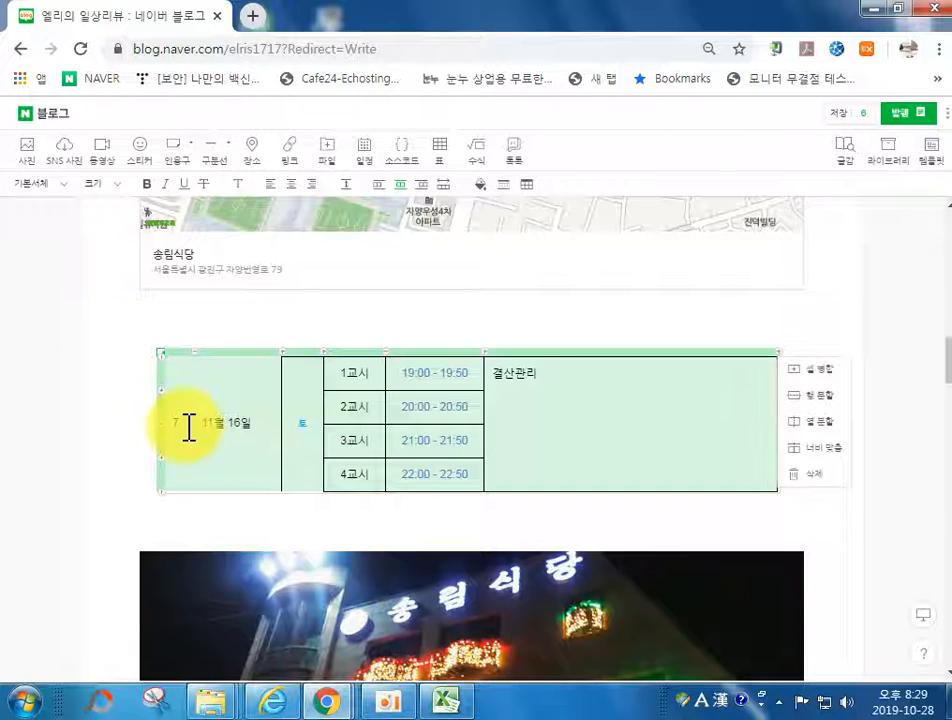
{"action": "left_click", "coordinate": [525, 186]}
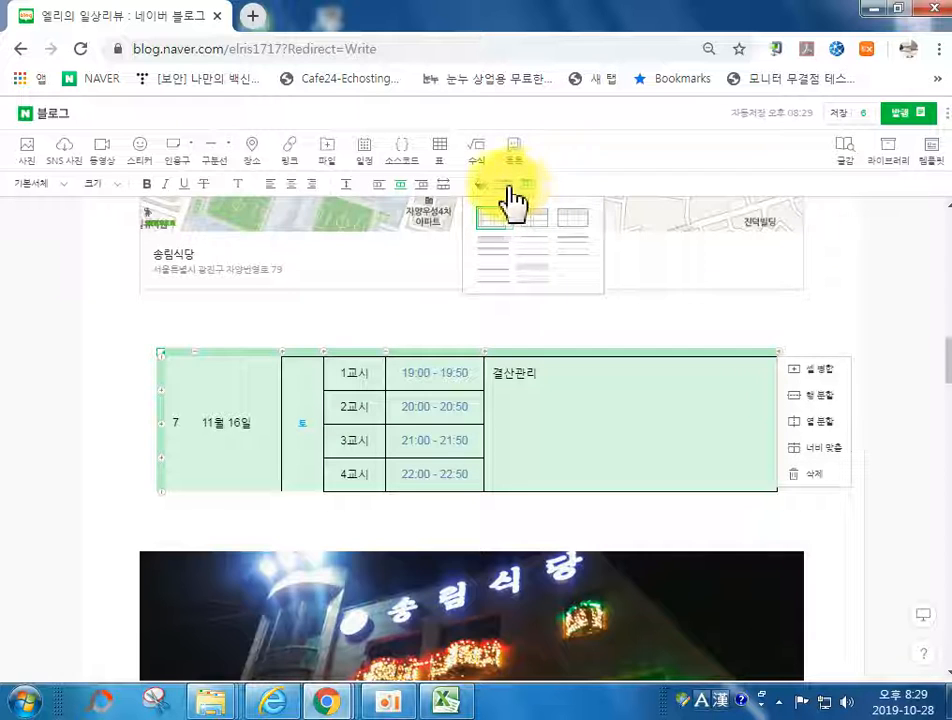
{"action": "left_click", "coordinate": [492, 222]}
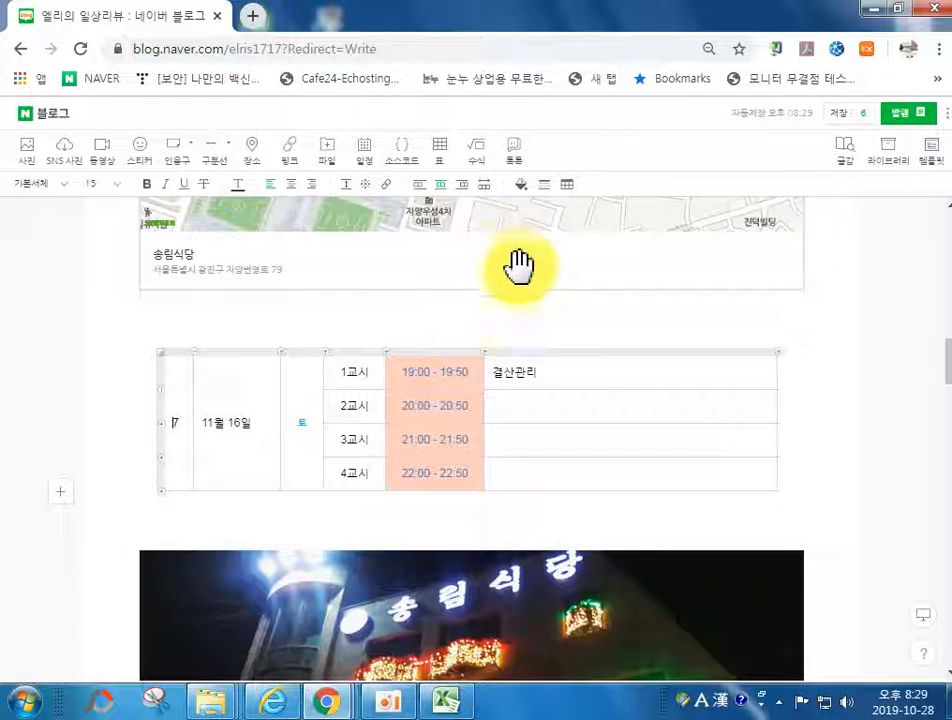
{"action": "left_click", "coordinate": [537, 322]}
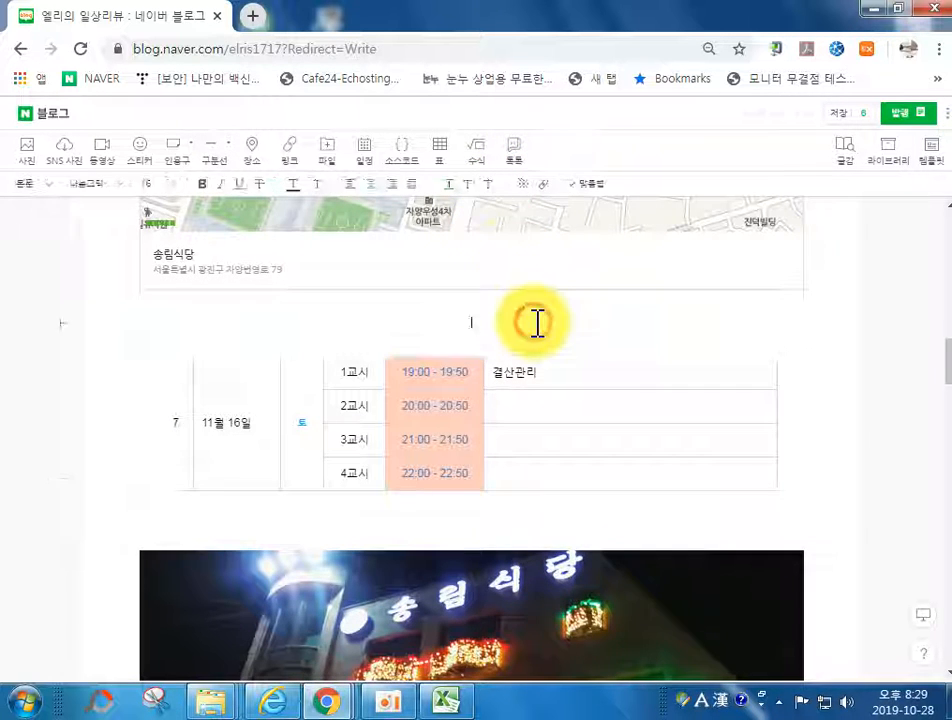
Select the entire schedule table and delete it from the post.
{"action": "left_click", "coordinate": [368, 386]}
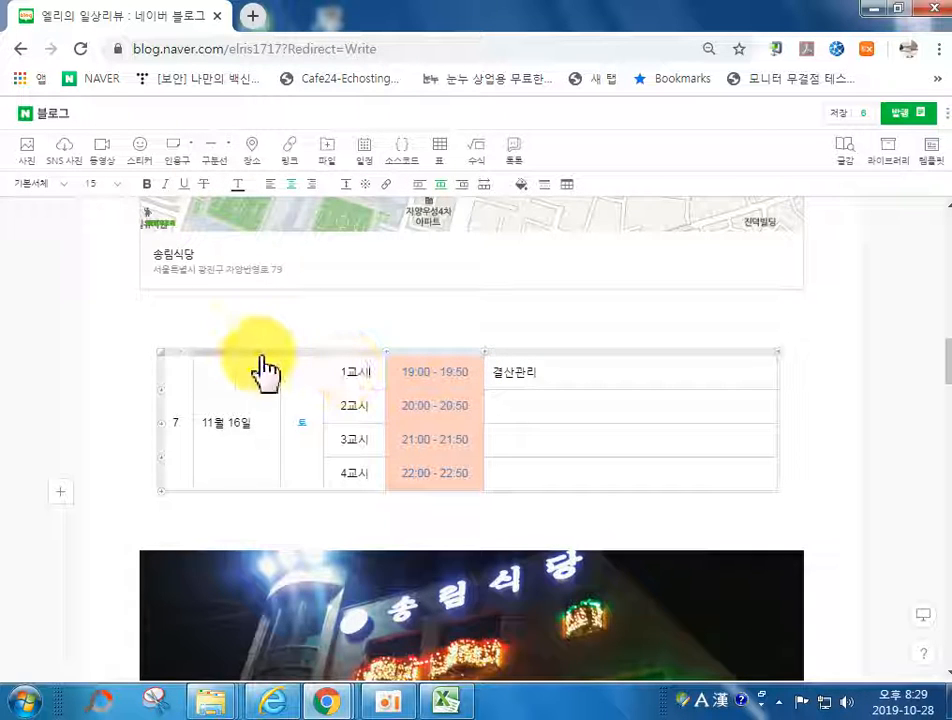
{"action": "left_click", "coordinate": [161, 351]}
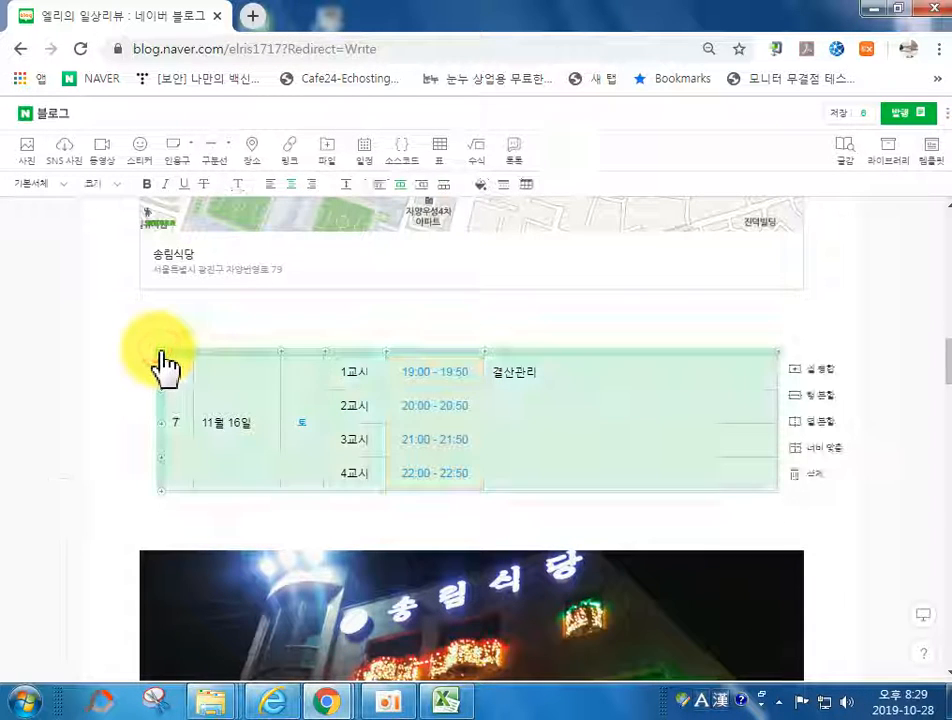
{"action": "left_click", "coordinate": [806, 476]}
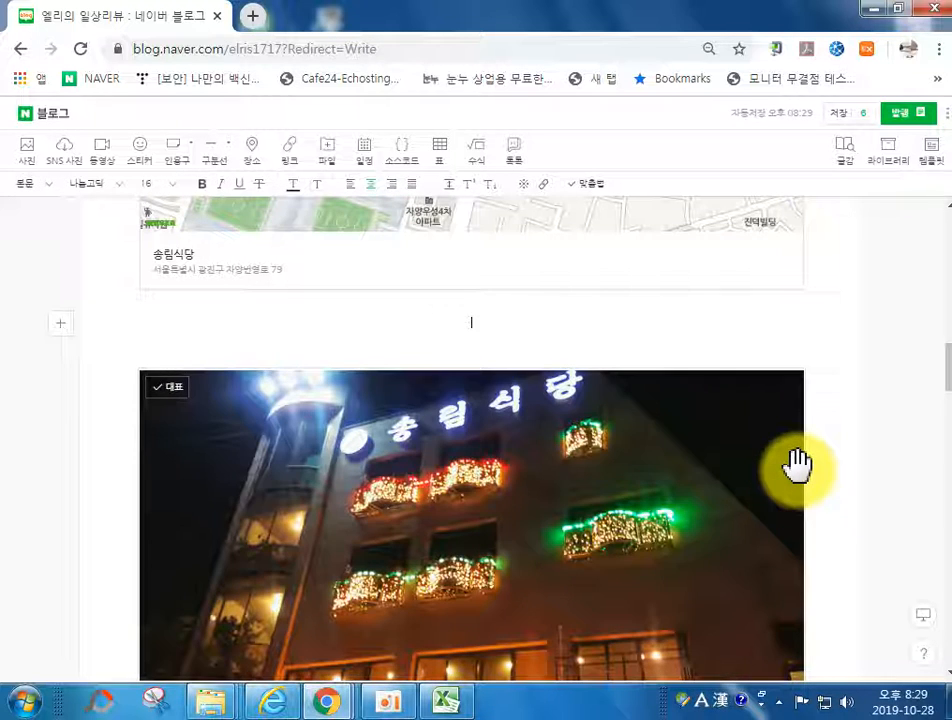
Try inserting a stacked fraction in the equation editor, and close the editor without adding the equation.
{"action": "left_click", "coordinate": [476, 150]}
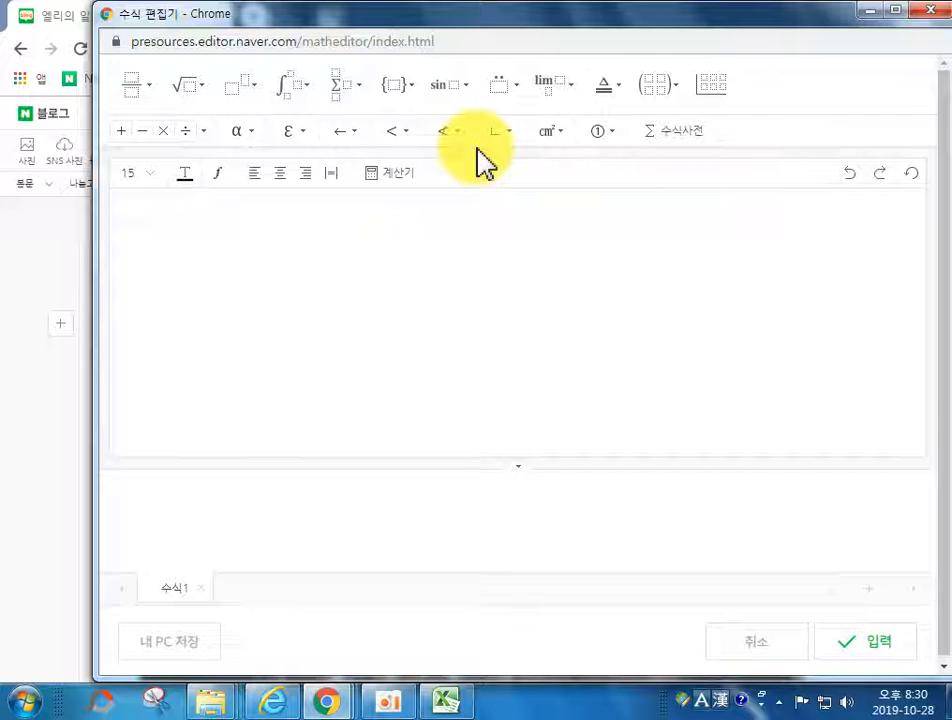
{"action": "left_click", "coordinate": [131, 84]}
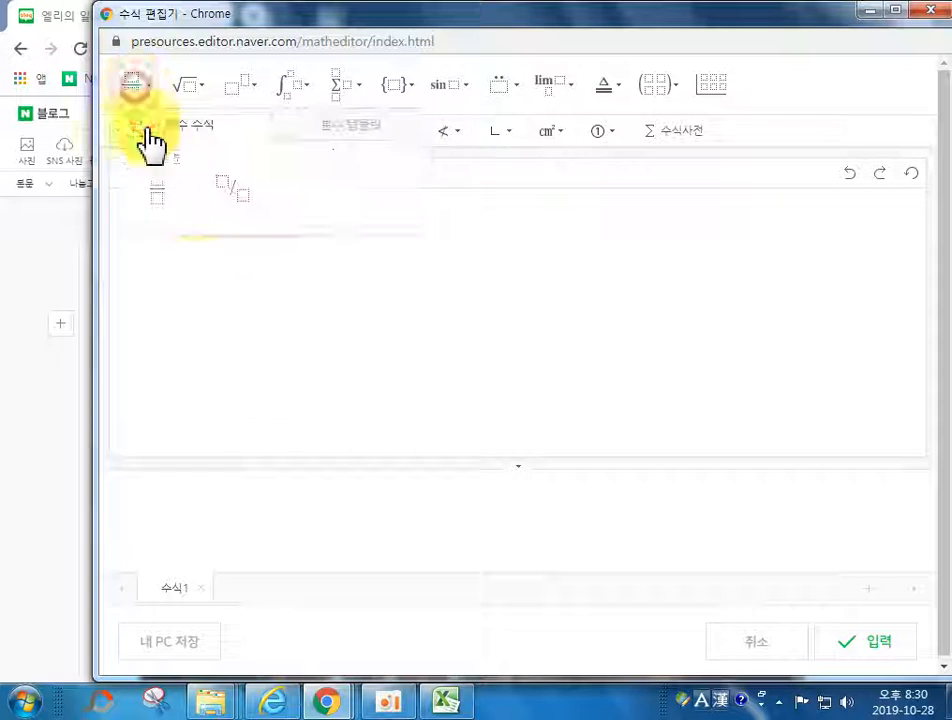
{"action": "left_click", "coordinate": [161, 184]}
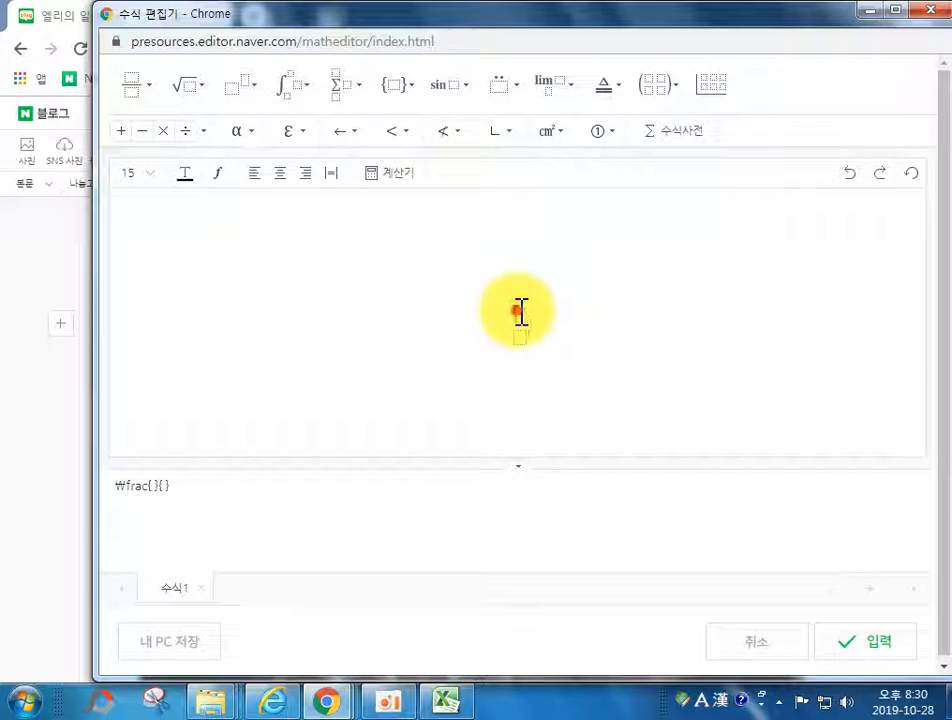
{"action": "left_click", "coordinate": [521, 338]}
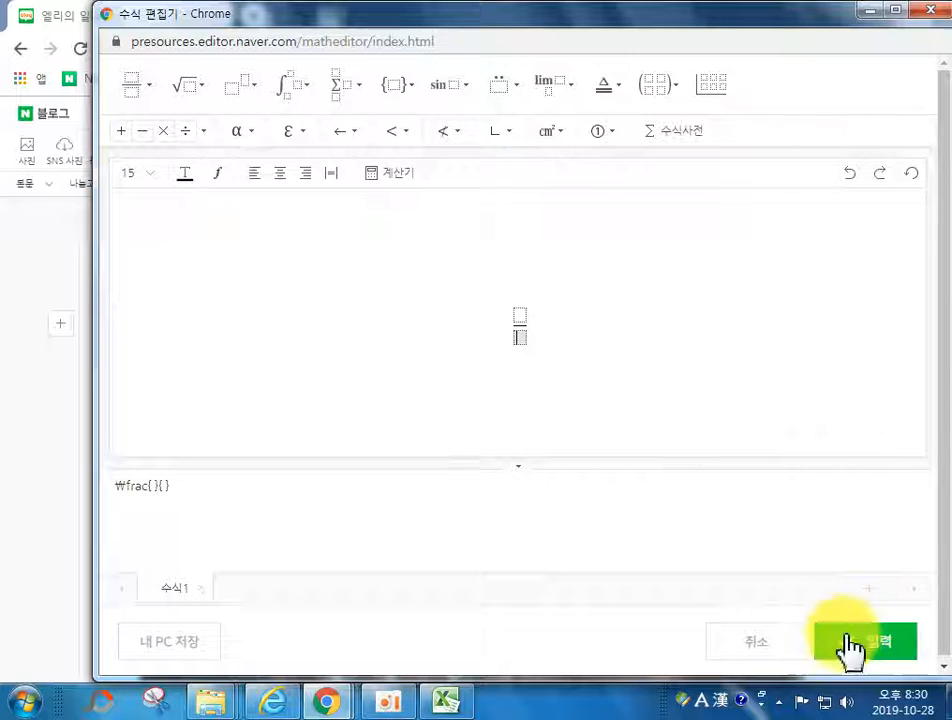
{"action": "left_click", "coordinate": [778, 650]}
{"action": "left_click", "coordinate": [612, 160]}
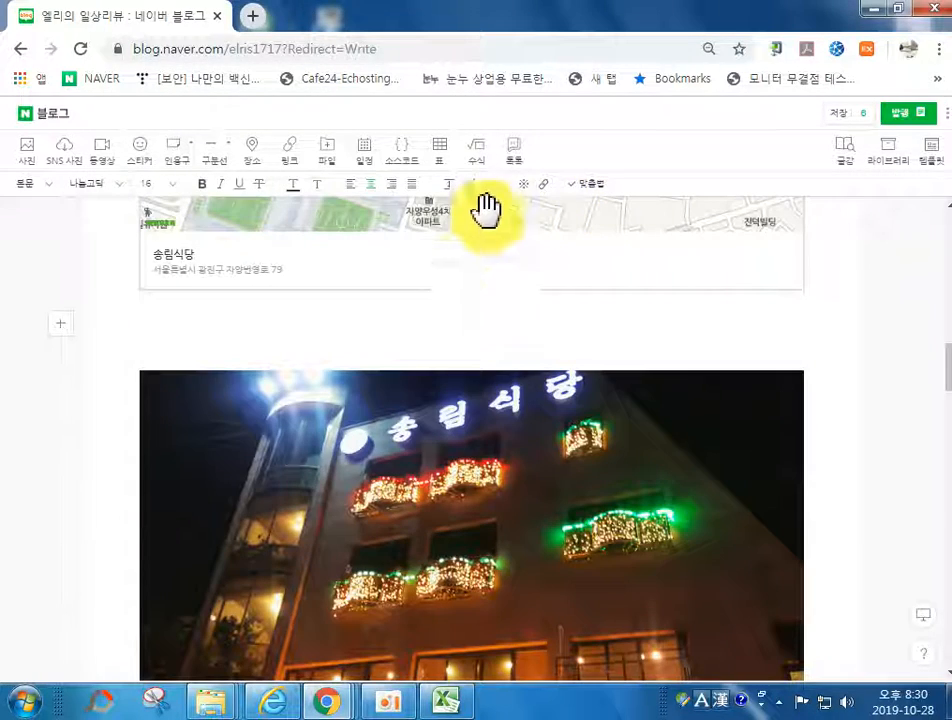
Try a Naver TalkTalk contact block with the basic banner (기본 배너) below the map, and delete it.
{"action": "left_click", "coordinate": [458, 325]}
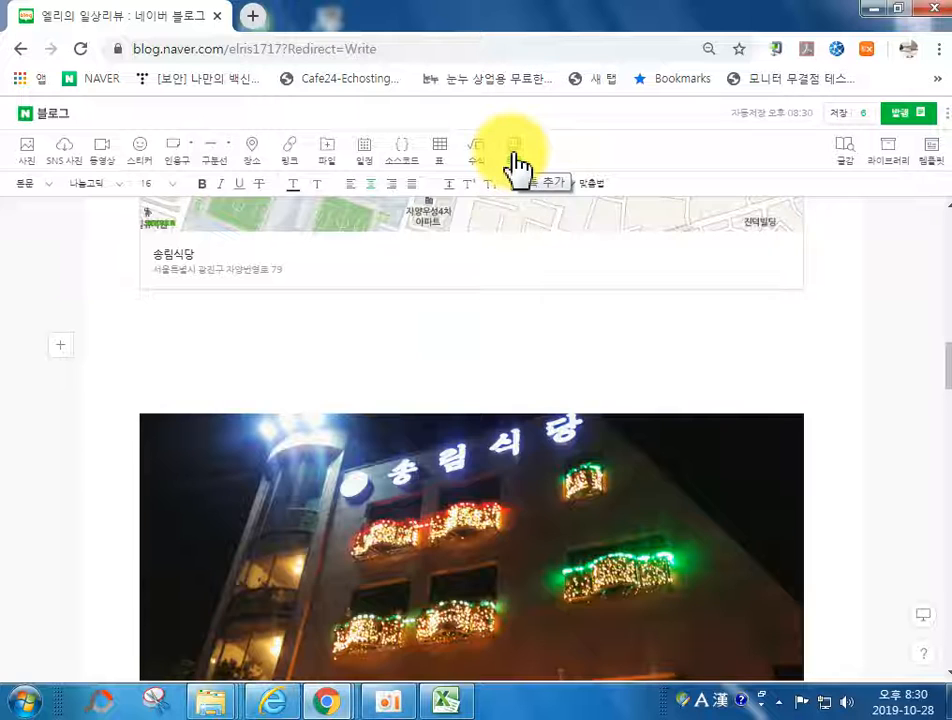
{"action": "left_click", "coordinate": [514, 155]}
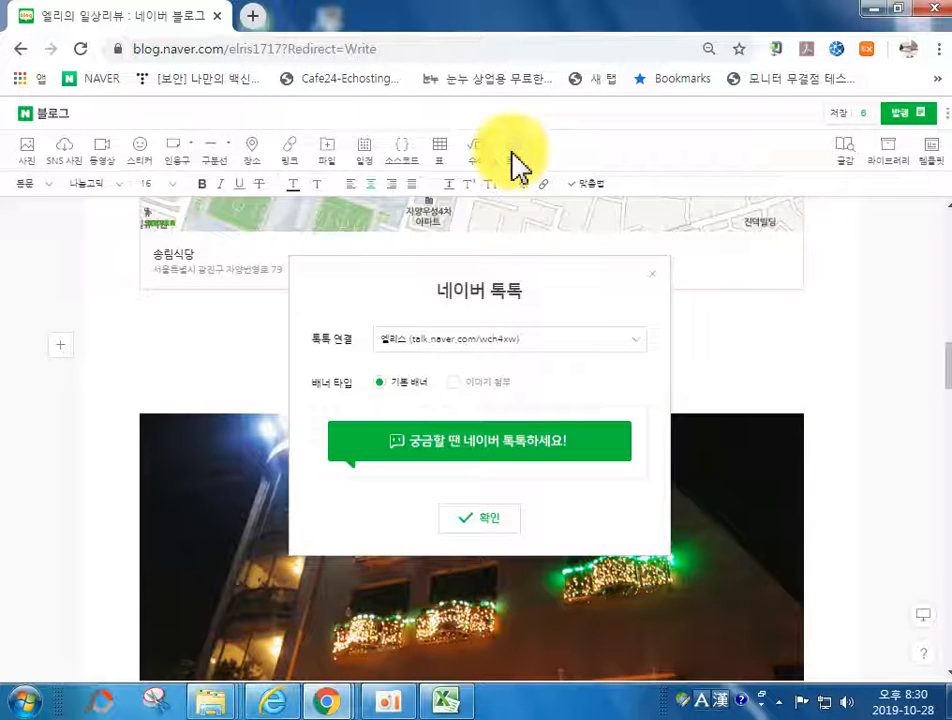
{"action": "left_click", "coordinate": [480, 520]}
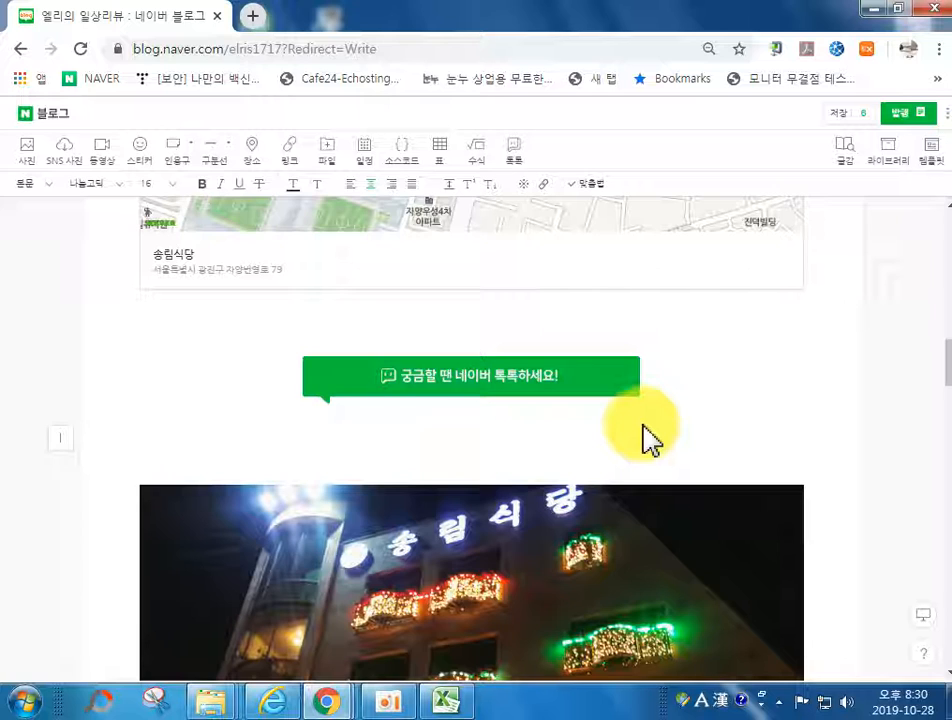
{"action": "left_click", "coordinate": [481, 377]}
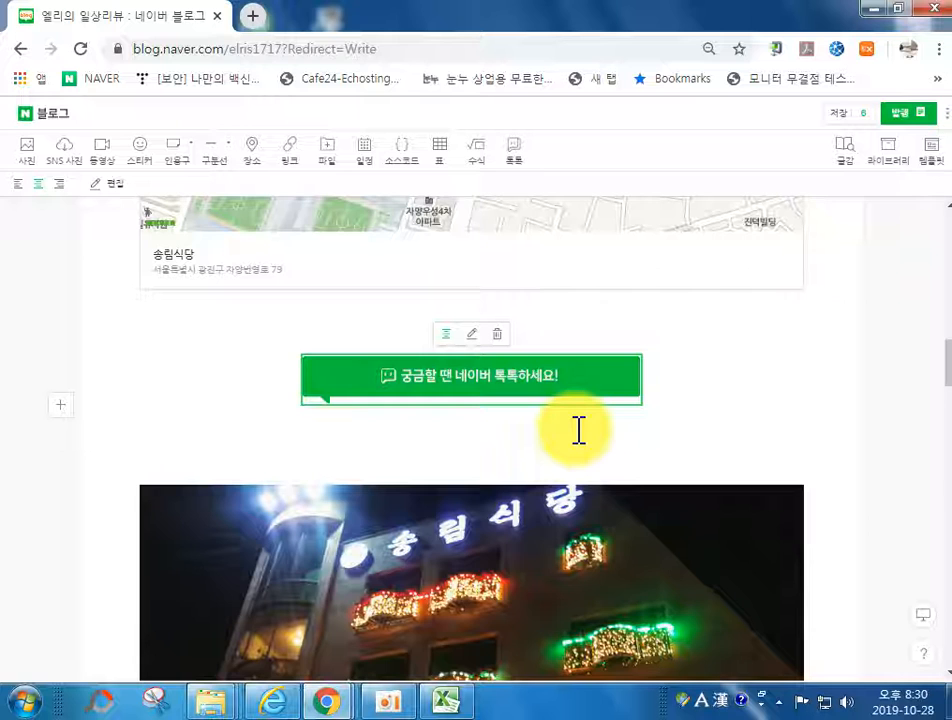
{"action": "key", "text": "Delete"}
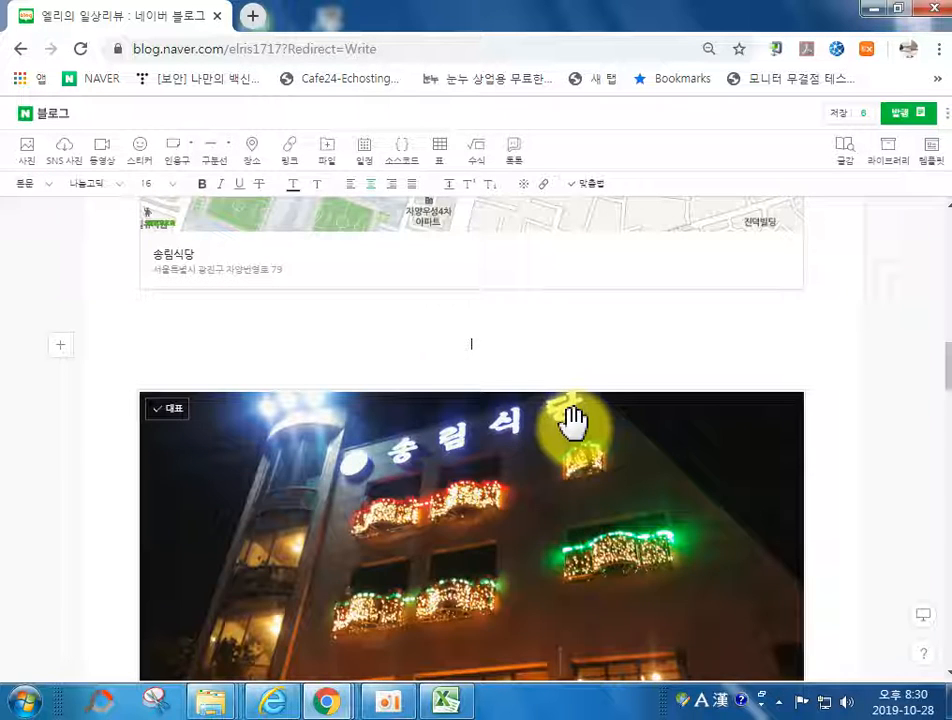
Open a new Internet Explorer window and search Naver for 네이버 톡톡 파트너센터.
{"action": "right_click", "coordinate": [287, 702]}
{"action": "left_click", "coordinate": [265, 608]}
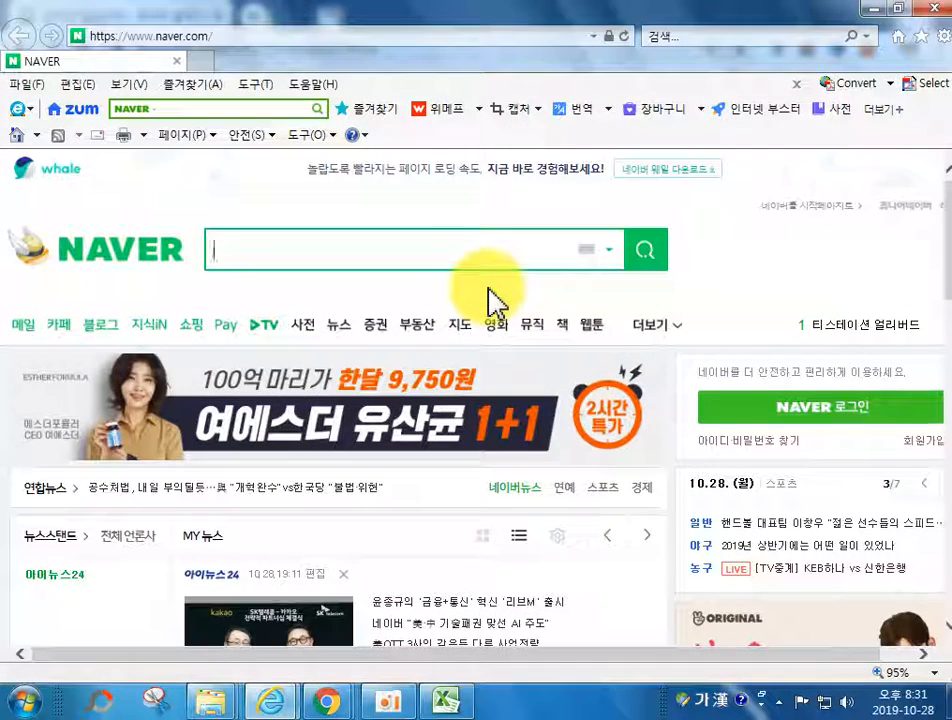
{"action": "type", "text": "네이버톡톡파"}
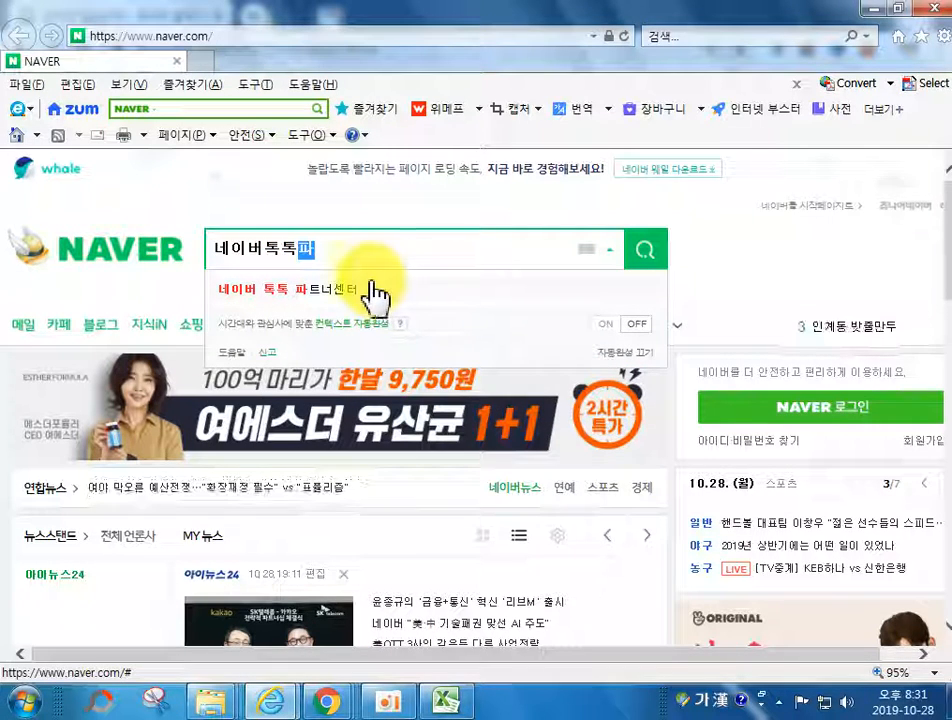
{"action": "left_click", "coordinate": [363, 292]}
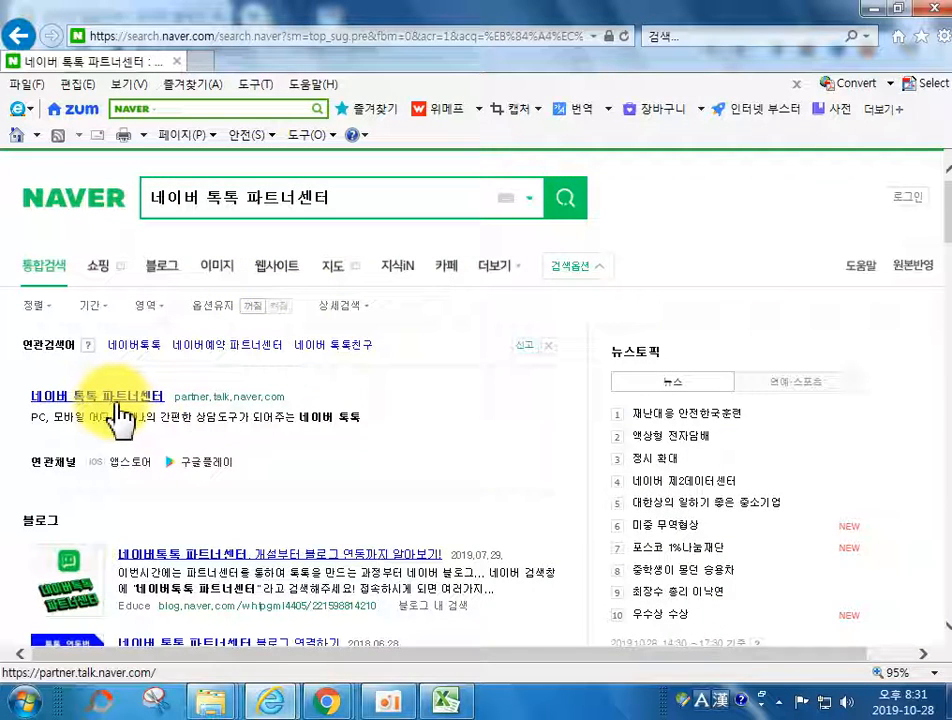
Open the 네이버 톡톡 파트너센터 site from the search results, view its landing page, and close all tabs.
{"action": "left_click", "coordinate": [108, 397]}
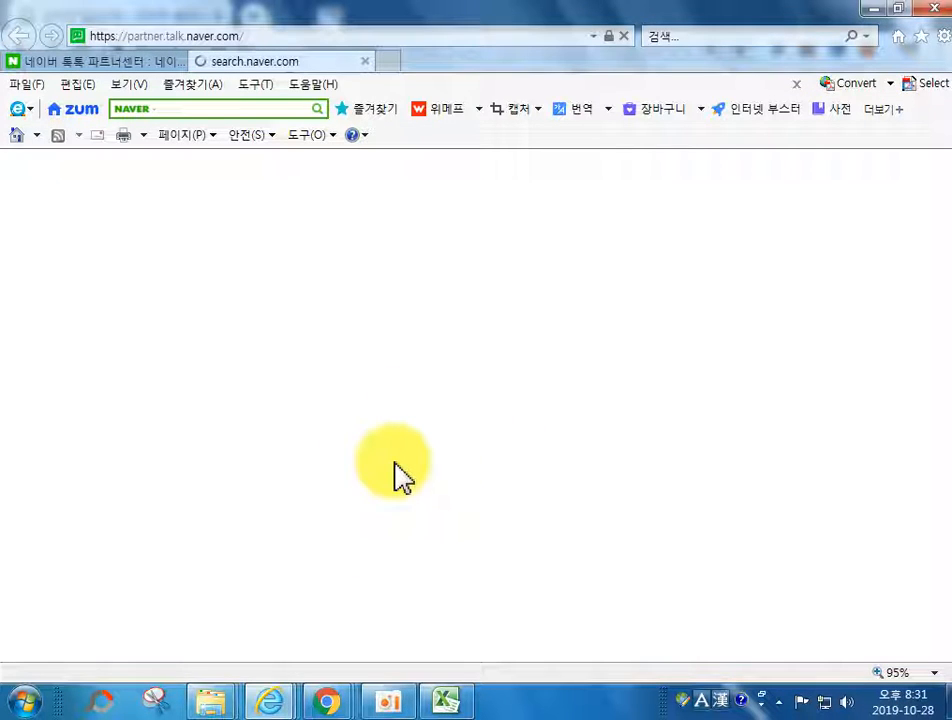
{"action": "left_click", "coordinate": [281, 417]}
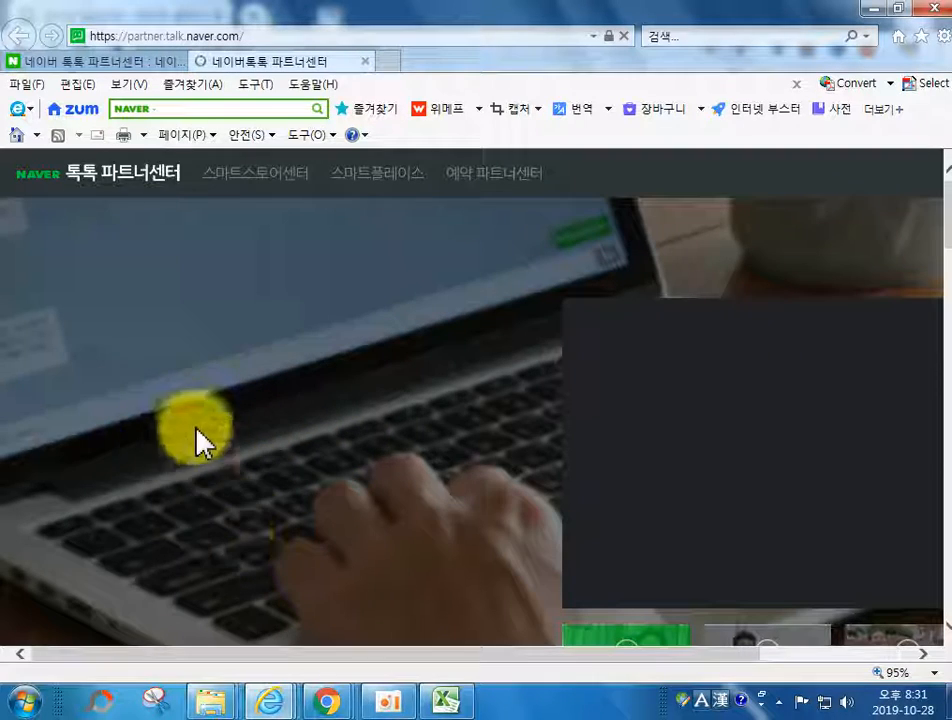
{"action": "scroll", "coordinate": [200, 510], "scroll_direction": "down", "scroll_amount": 3}
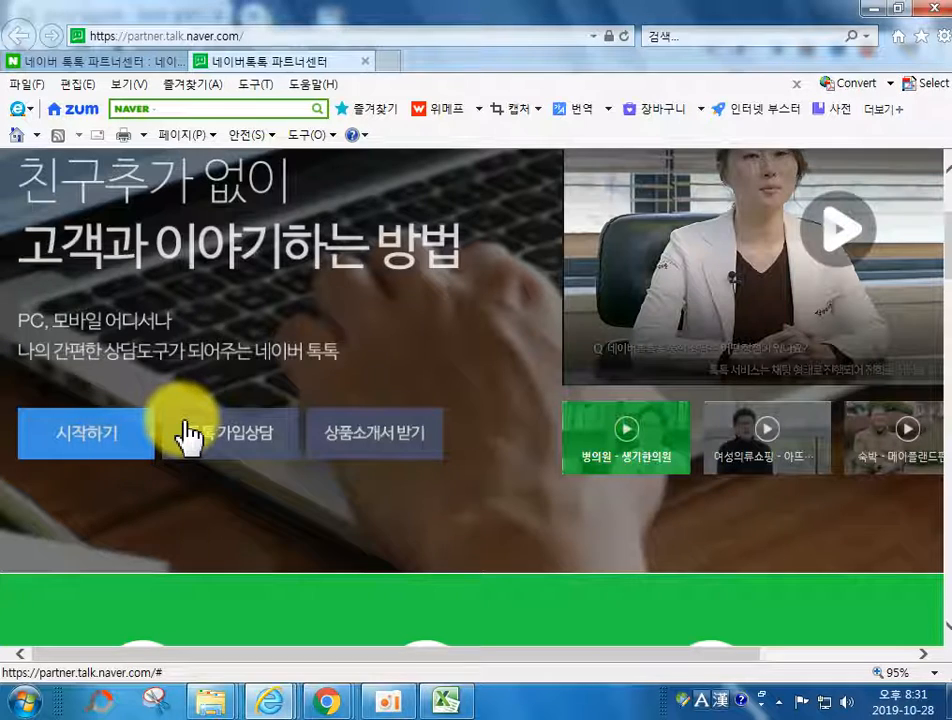
{"action": "scroll", "coordinate": [187, 436], "scroll_direction": "up", "scroll_amount": 1}
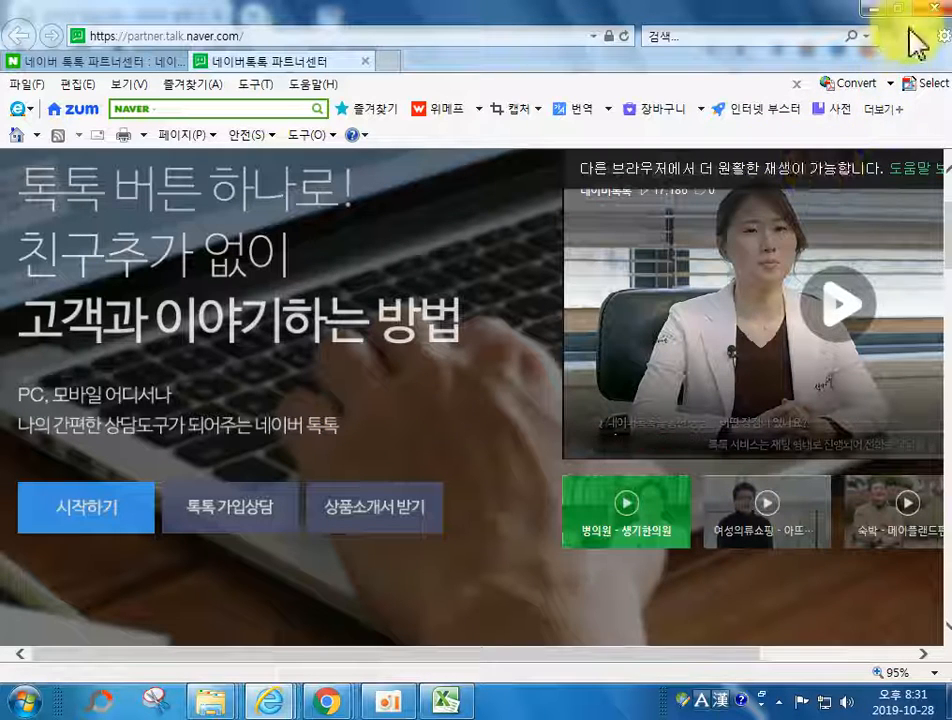
{"action": "left_click", "coordinate": [934, 7]}
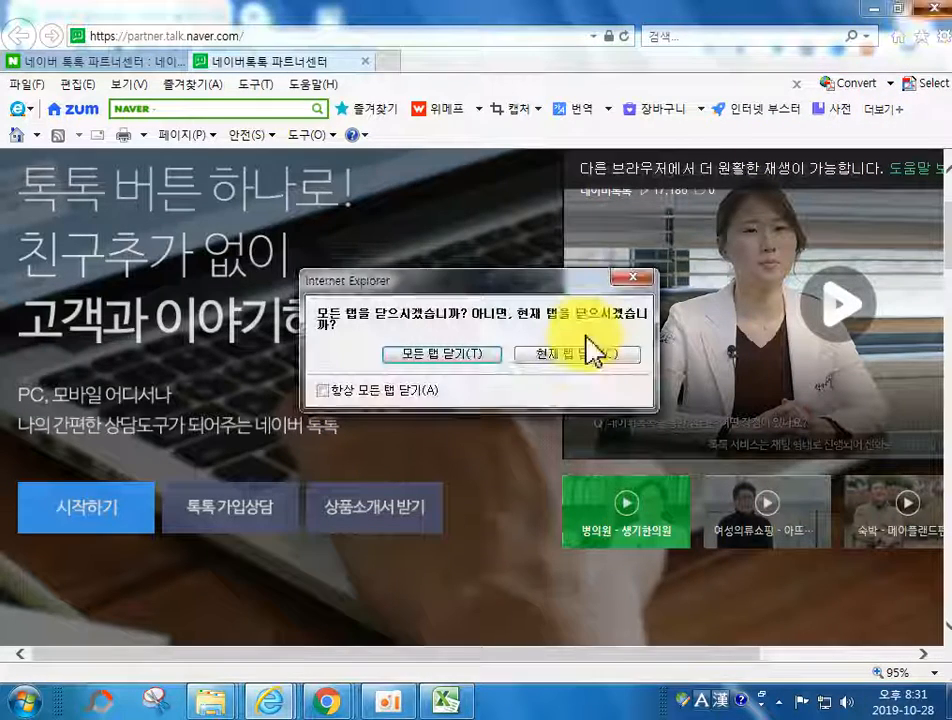
{"action": "left_click", "coordinate": [475, 356]}
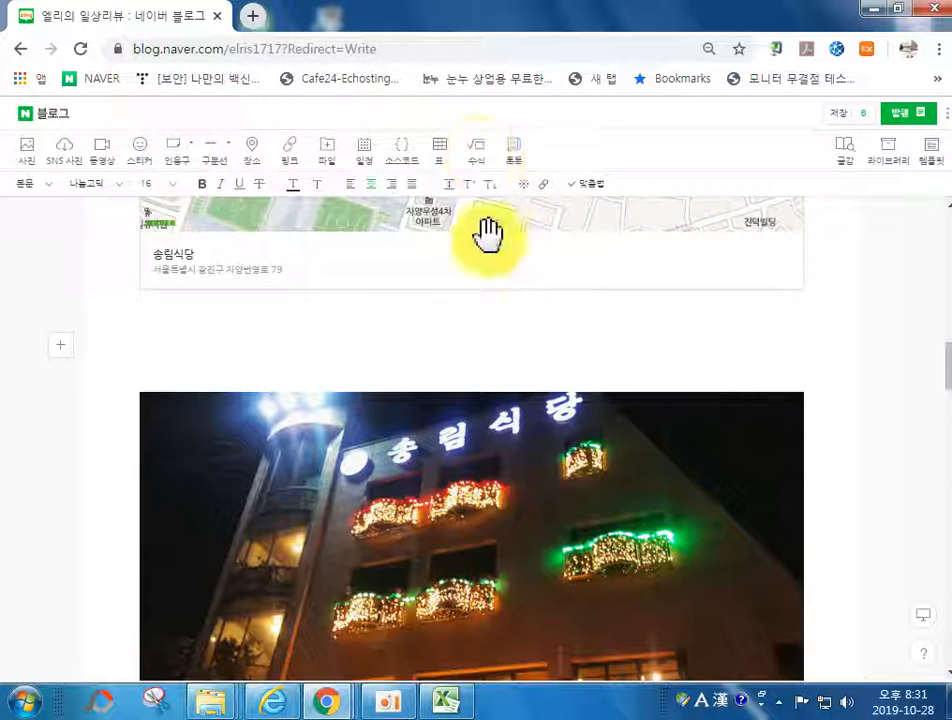
Examine the introductory paragraph below the quotation and the formatting options offered for its selected text.
{"action": "scroll", "coordinate": [446, 320], "scroll_direction": "up", "scroll_amount": 6}
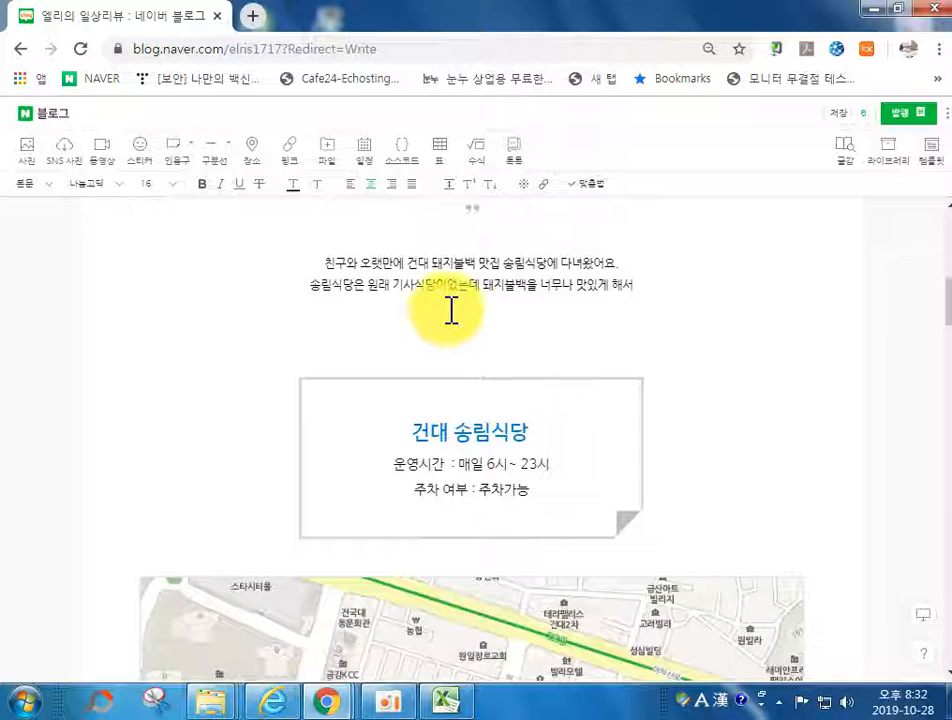
{"action": "scroll", "coordinate": [440, 305], "scroll_direction": "down", "scroll_amount": 1}
{"action": "scroll", "coordinate": [412, 295], "scroll_direction": "up", "scroll_amount": 2}
{"action": "left_click_drag", "start_coordinate": [327, 357], "coordinate": [652, 406]}
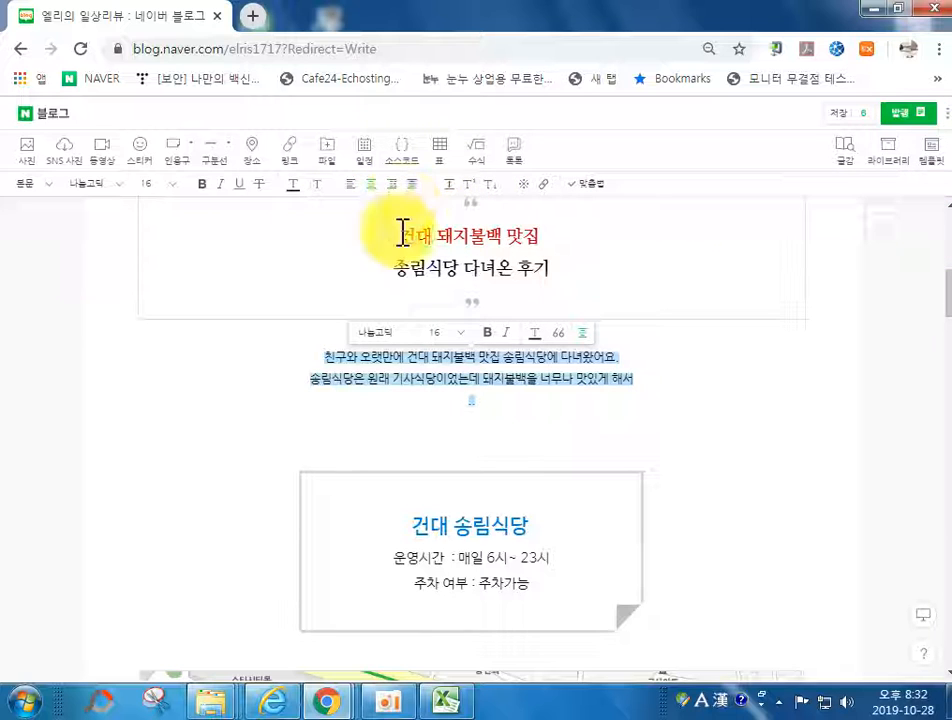
{"action": "left_click", "coordinate": [380, 360]}
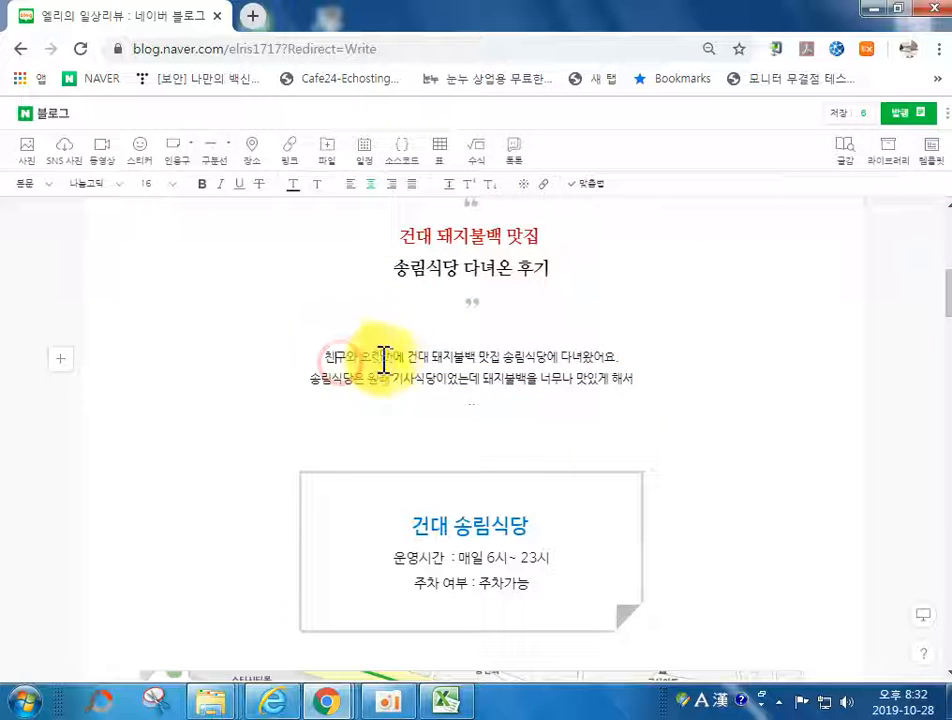
{"action": "double_click", "coordinate": [373, 357]}
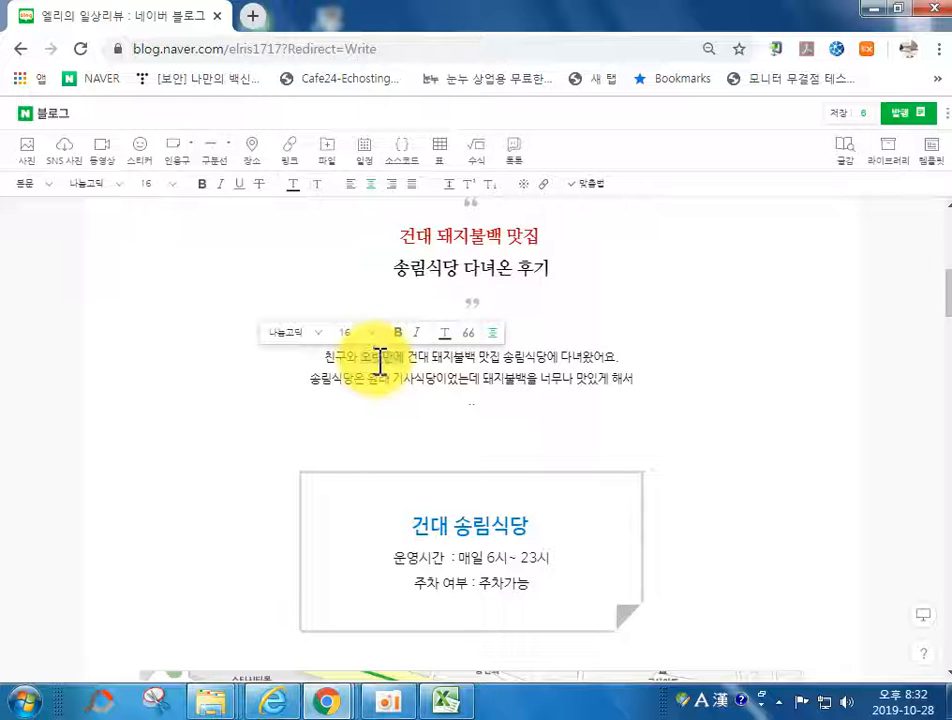
{"action": "left_click", "coordinate": [355, 360]}
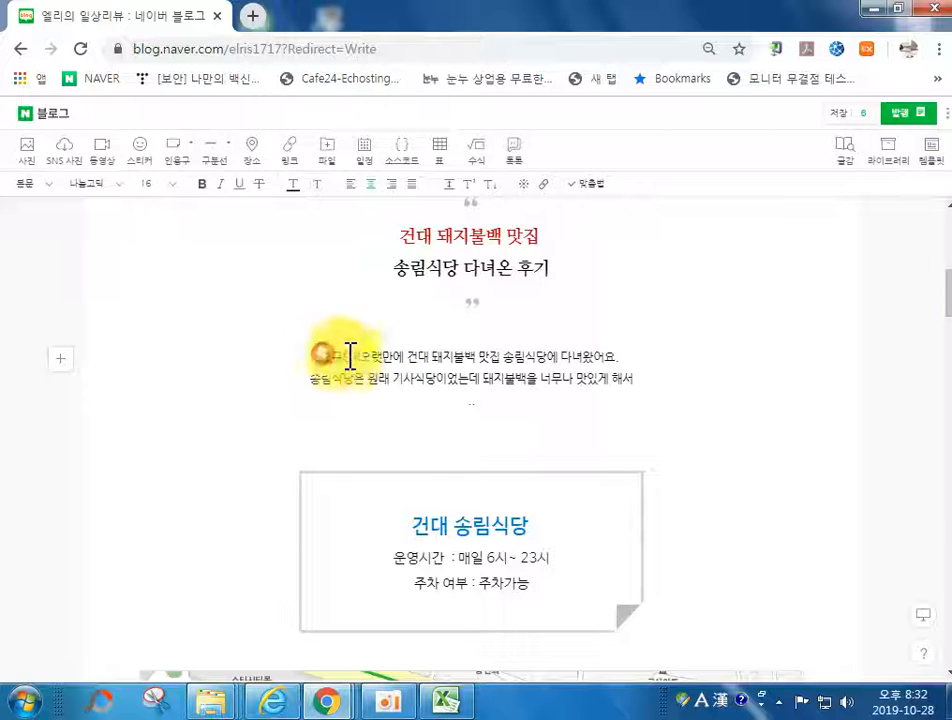
{"action": "left_click_drag", "start_coordinate": [406, 355], "coordinate": [408, 352]}
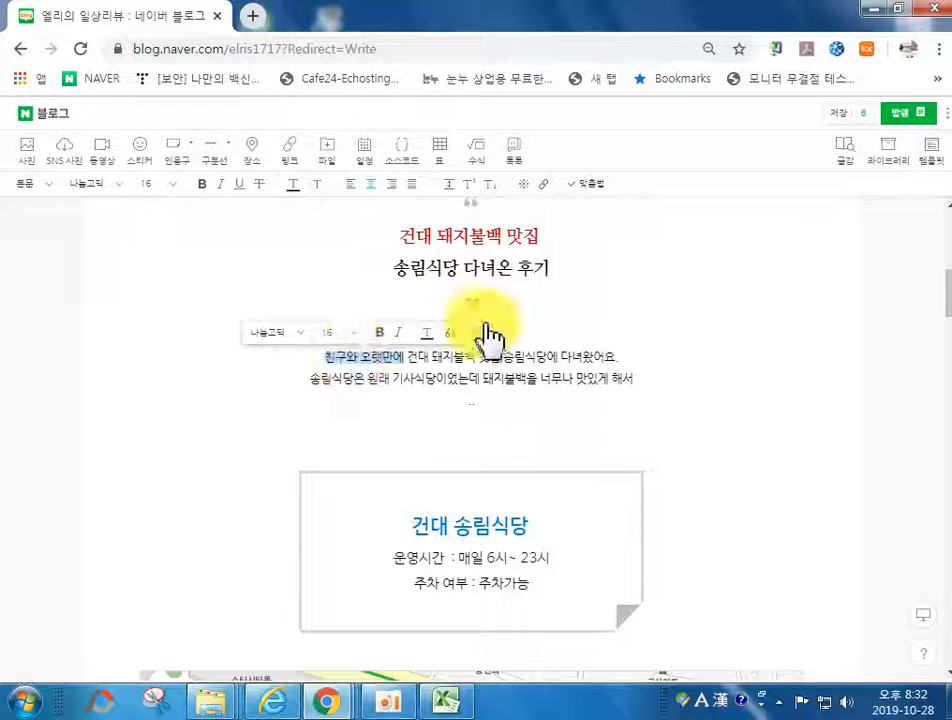
{"action": "left_click", "coordinate": [446, 362]}
{"action": "scroll", "coordinate": [480, 328], "scroll_direction": "up", "scroll_amount": 2}
{"action": "scroll", "coordinate": [470, 332], "scroll_direction": "down", "scroll_amount": 2}
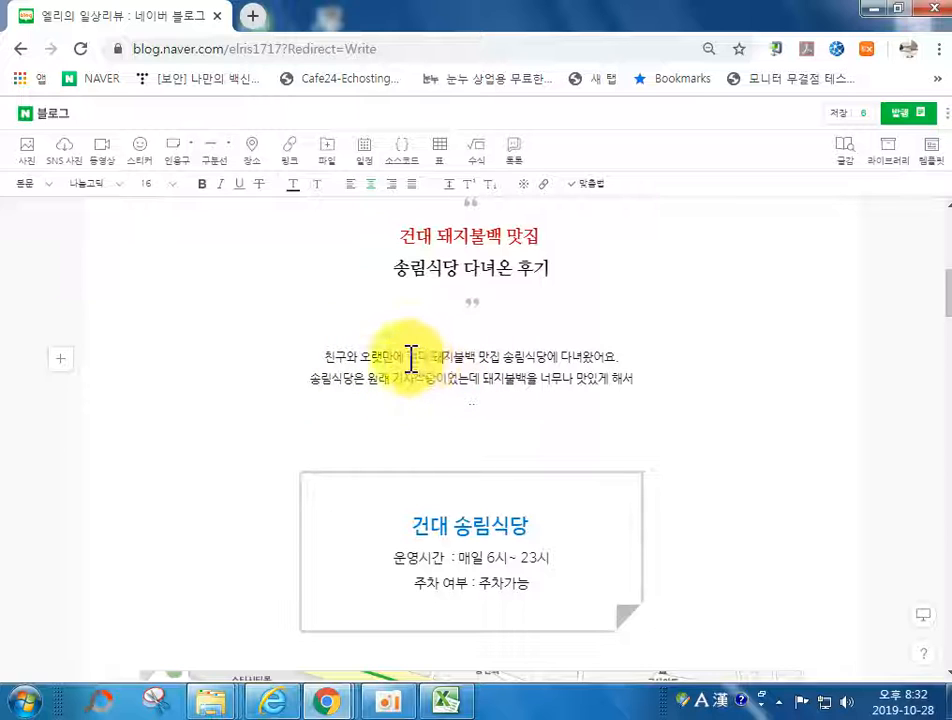
Format 건대 돼지불백 맛집 송림식당 in the first introductory sentence as size 19, bold and red.
{"action": "left_click_drag", "start_coordinate": [488, 357], "coordinate": [548, 357]}
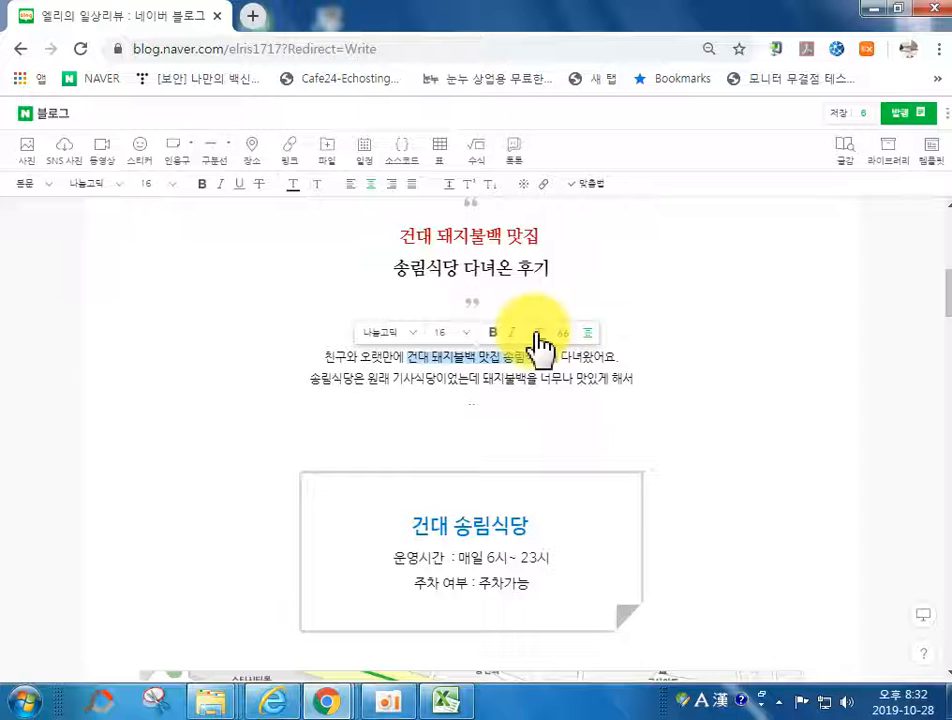
{"action": "left_click", "coordinate": [461, 333]}
{"action": "left_click", "coordinate": [460, 450]}
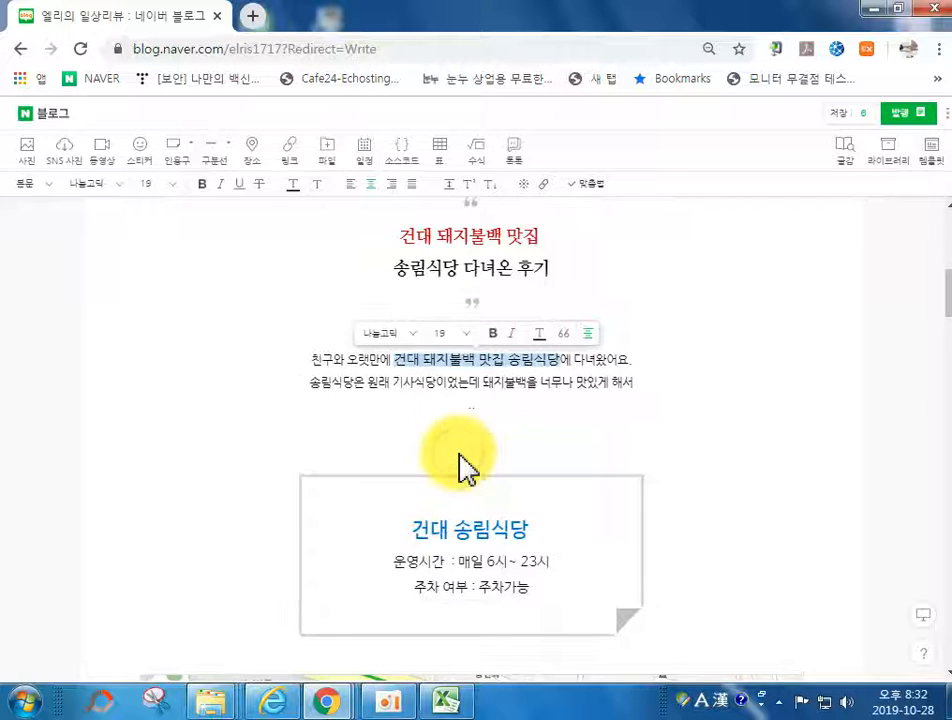
{"action": "left_click", "coordinate": [492, 335]}
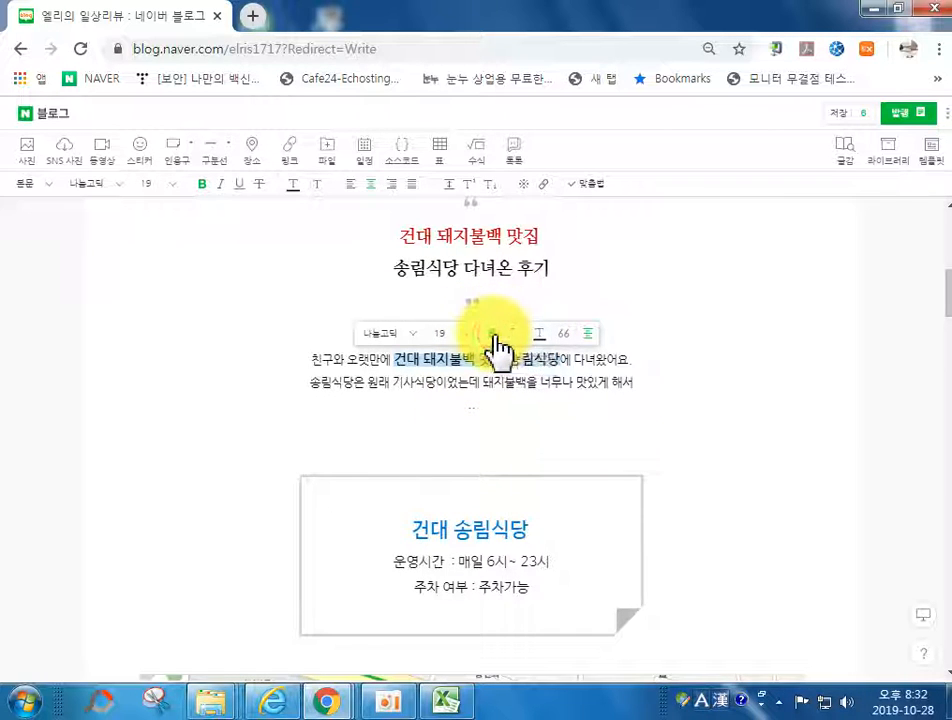
{"action": "left_click", "coordinate": [539, 334]}
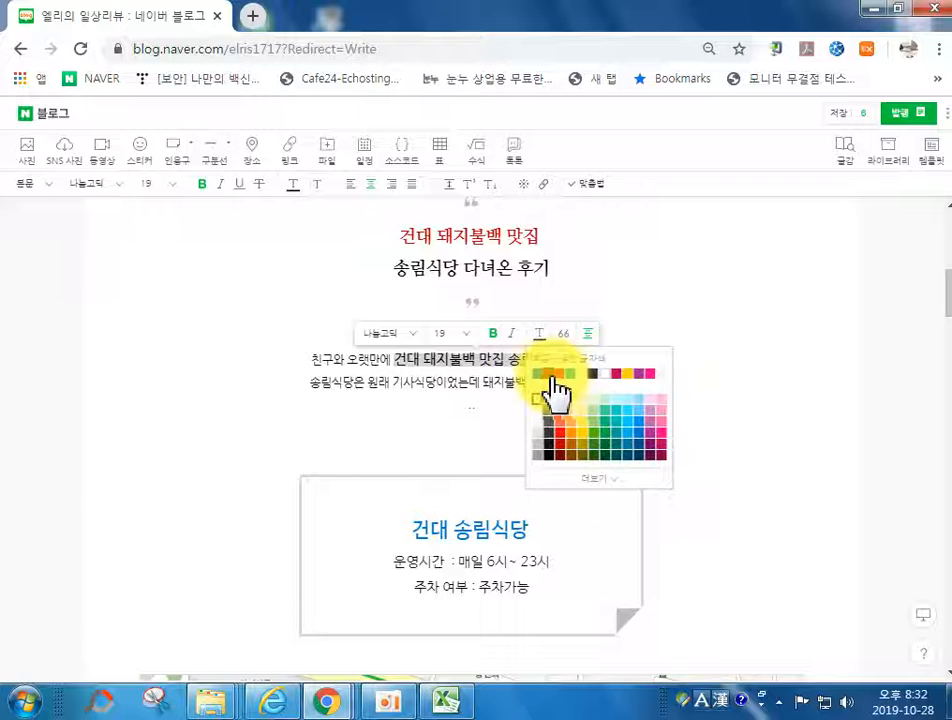
{"action": "left_click", "coordinate": [553, 380]}
{"action": "left_click", "coordinate": [495, 386]}
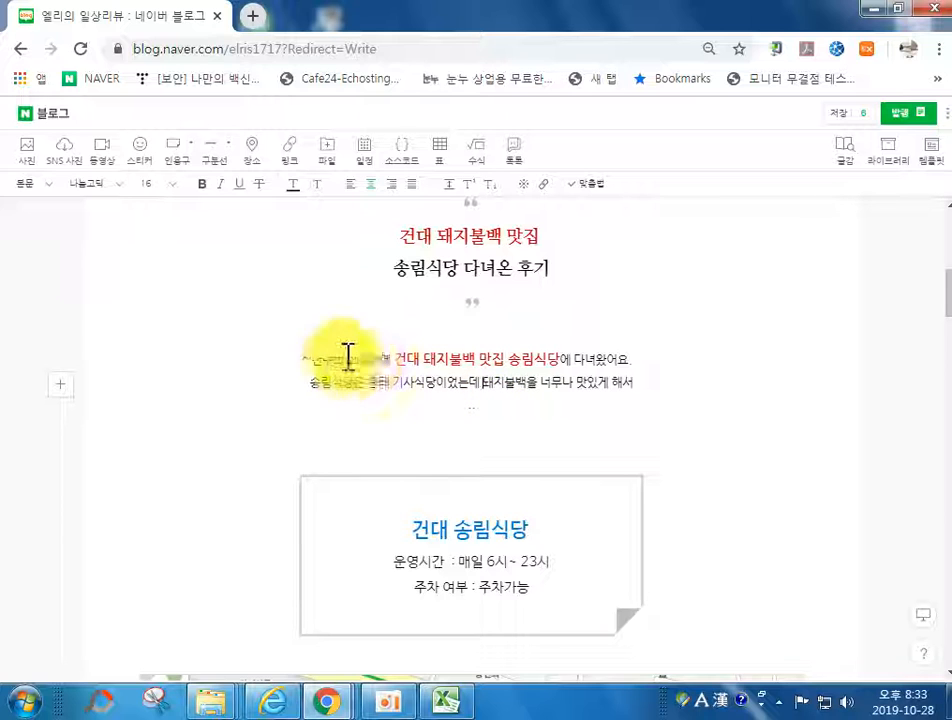
{"action": "left_click", "coordinate": [485, 388]}
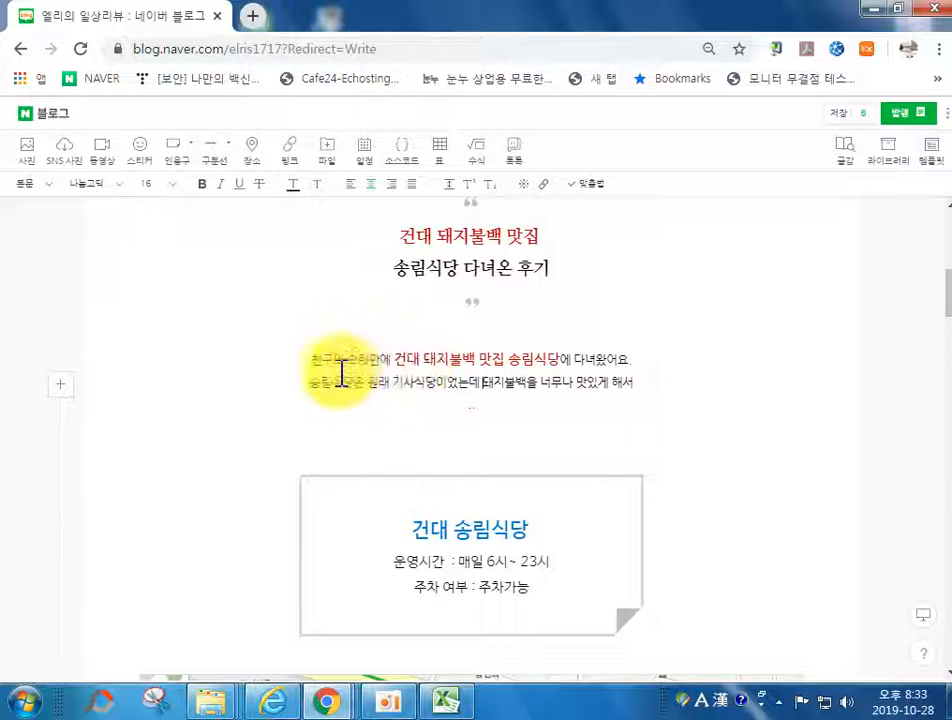
View the text colour palette for the word 친구 in the first introductory sentence.
{"action": "left_click_drag", "start_coordinate": [312, 360], "coordinate": [335, 362]}
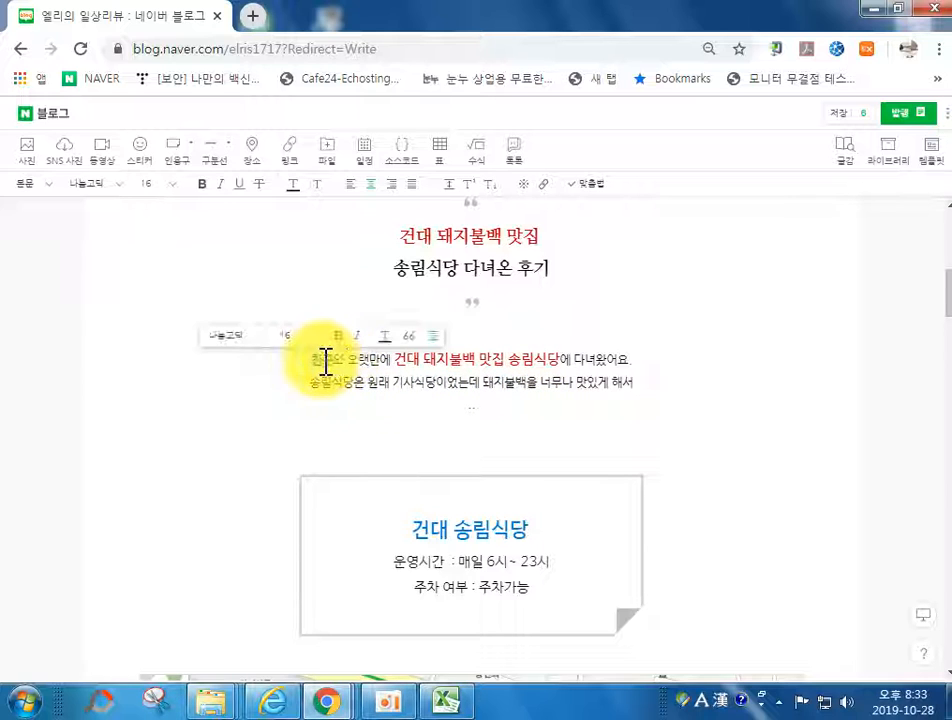
{"action": "left_click", "coordinate": [386, 337]}
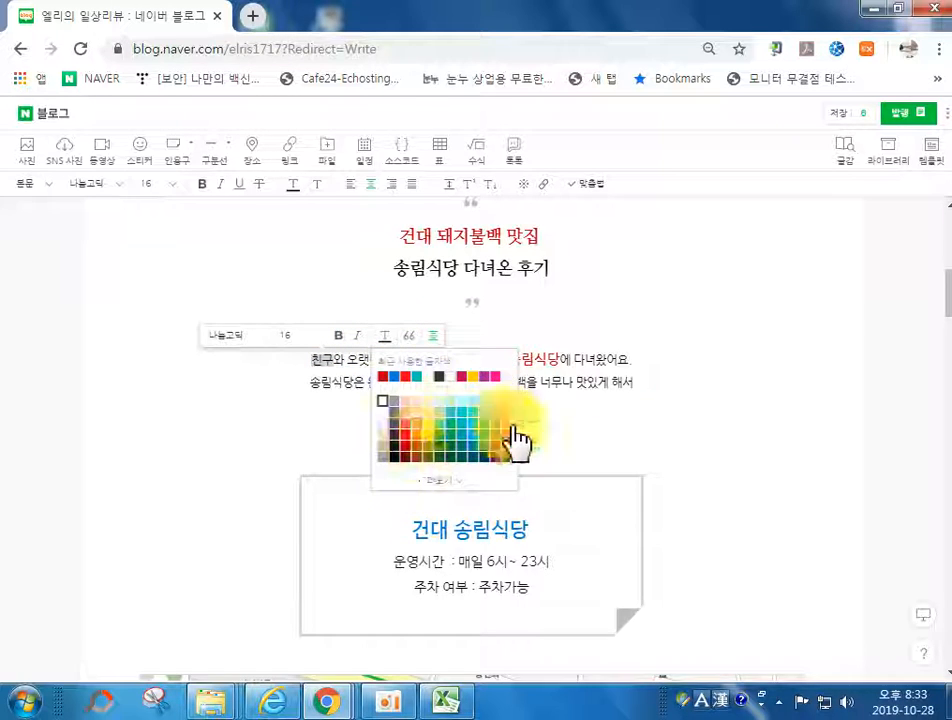
{"action": "left_click", "coordinate": [582, 402]}
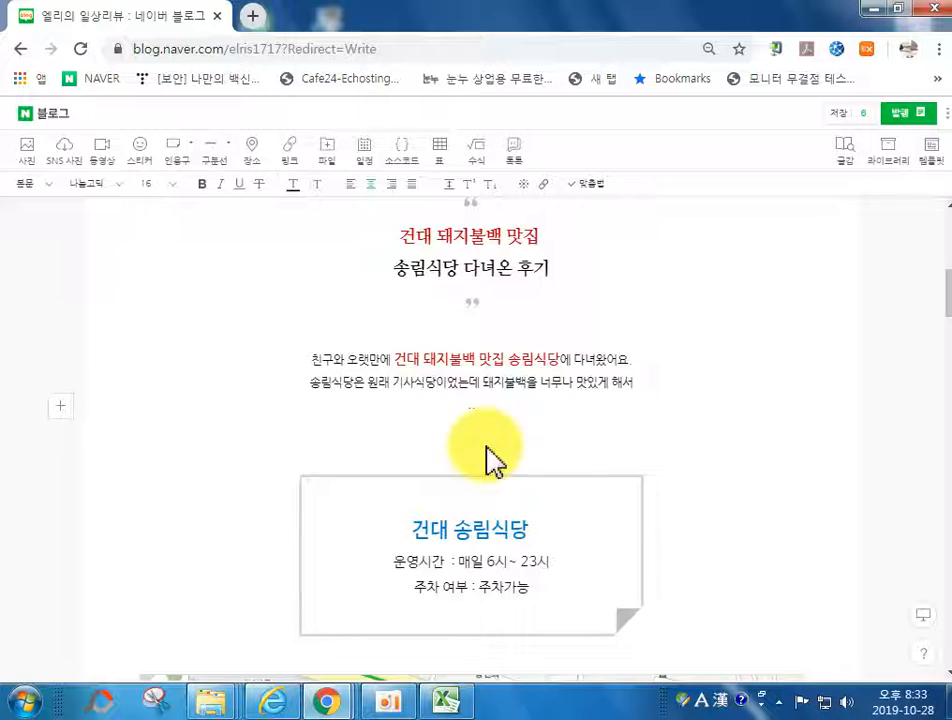
Add the sample price 50000 below the introductory paragraph, try strikethrough on it, and delete it.
{"action": "key", "text": "Return"}
{"action": "key", "text": "Return"}
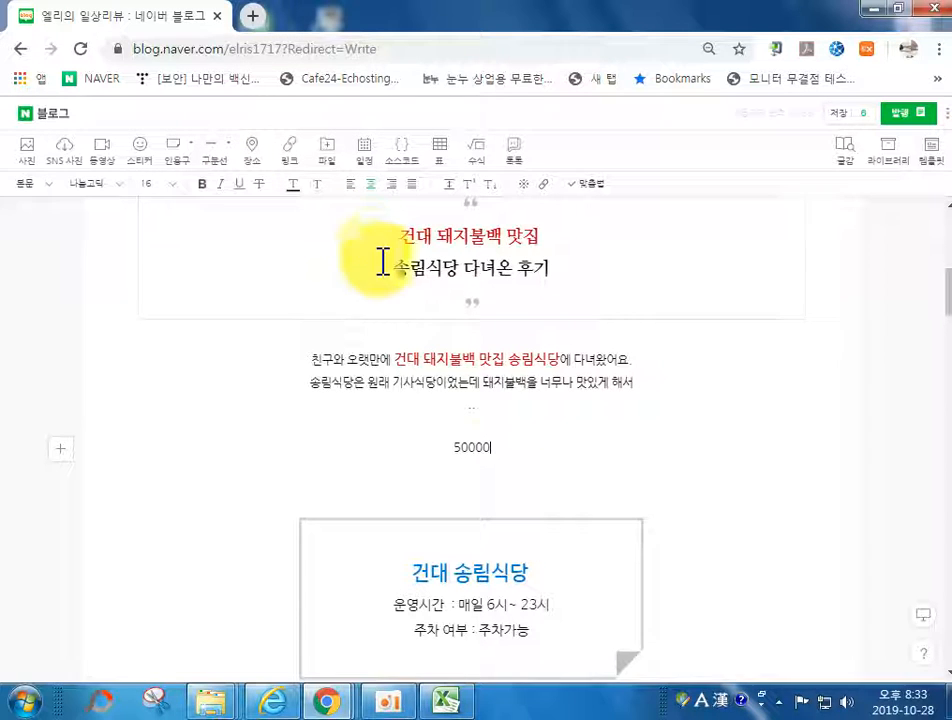
{"action": "left_click_drag", "start_coordinate": [455, 445], "coordinate": [489, 444]}
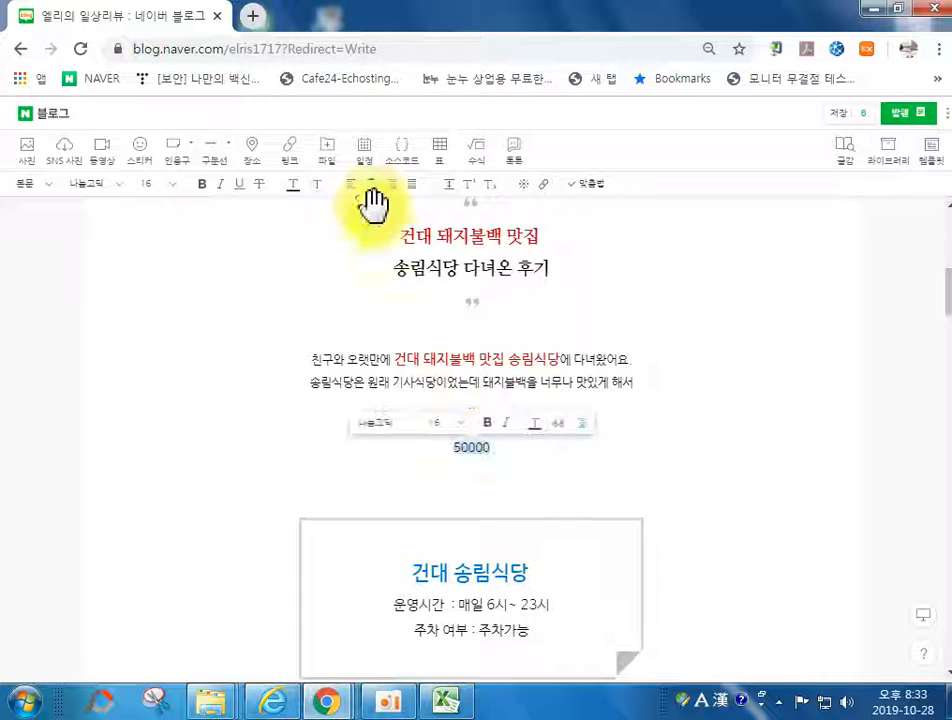
{"action": "left_click", "coordinate": [258, 186]}
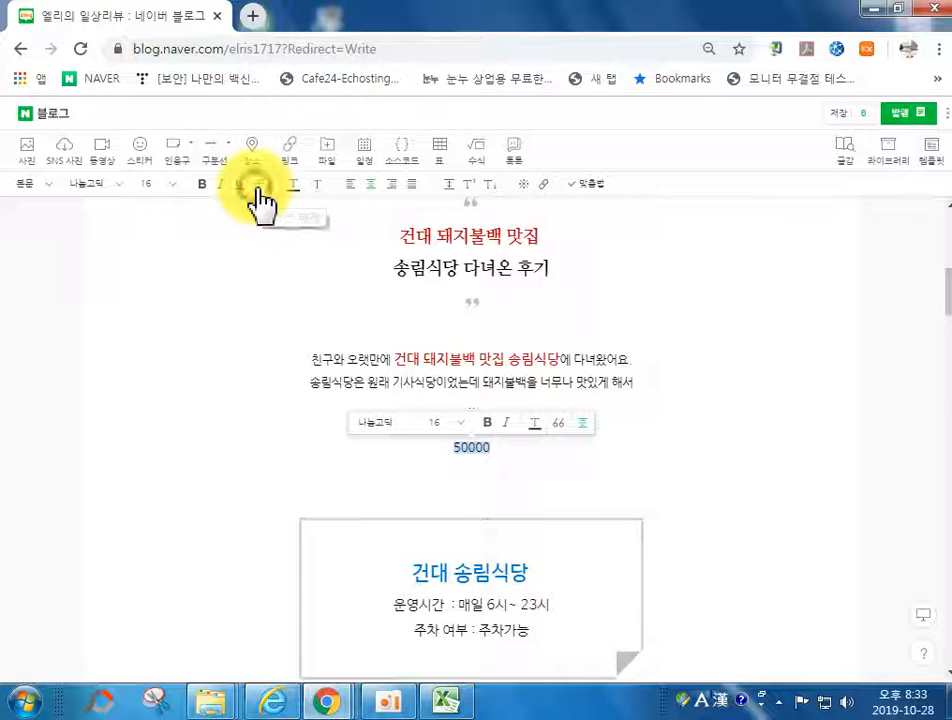
{"action": "key", "text": "BackSpace"}
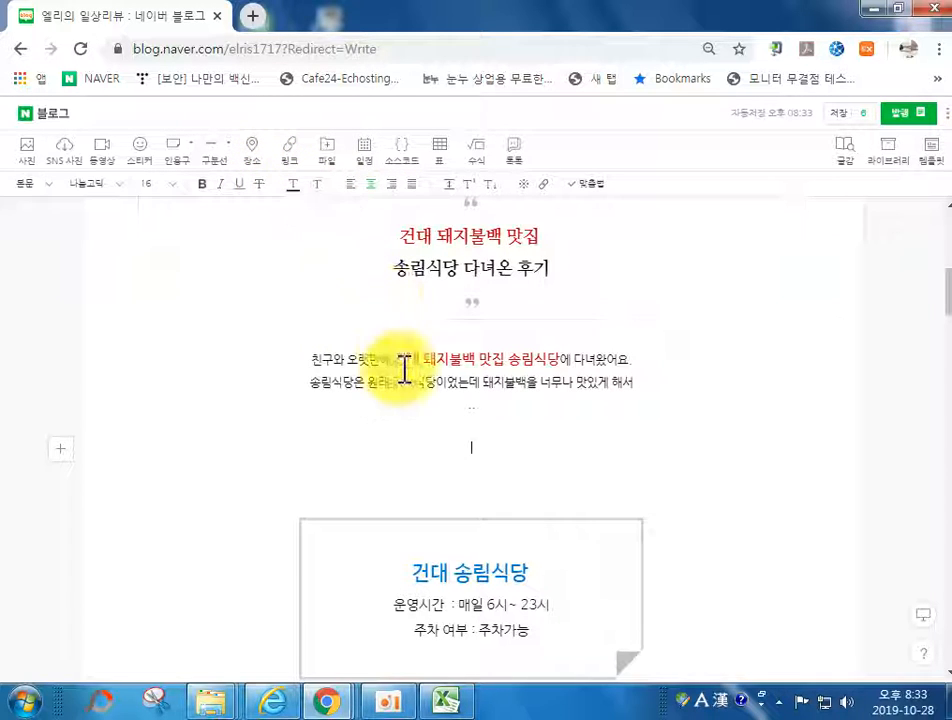
Highlight 송림식당 at the start of the second introductory sentence with an amber-yellow background colour.
{"action": "left_click", "coordinate": [312, 384]}
{"action": "left_click_drag", "start_coordinate": [335, 390], "coordinate": [355, 389]}
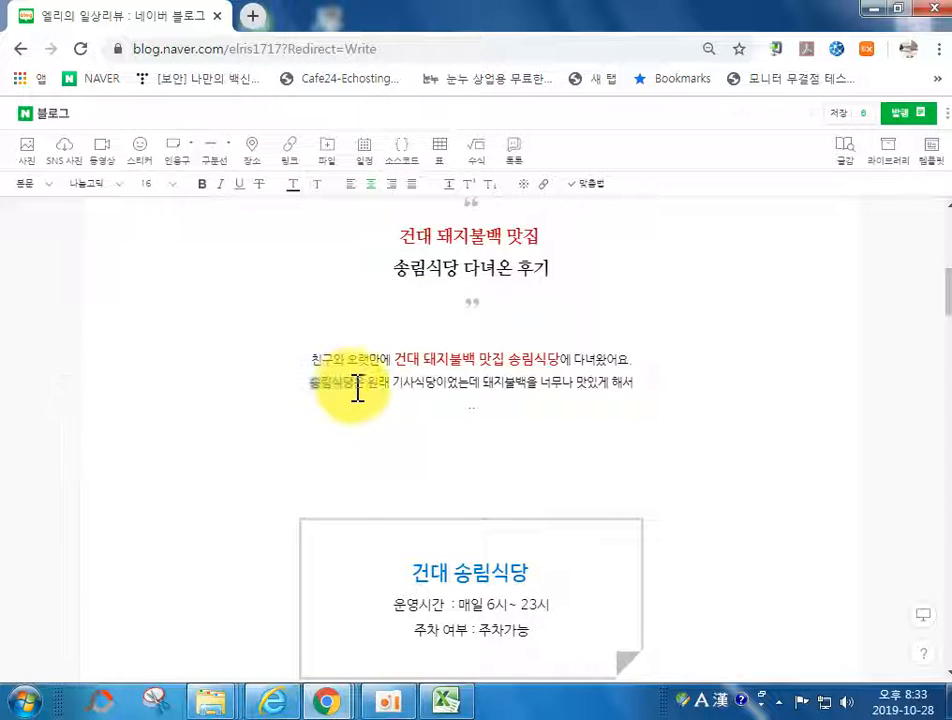
{"action": "left_click", "coordinate": [318, 186]}
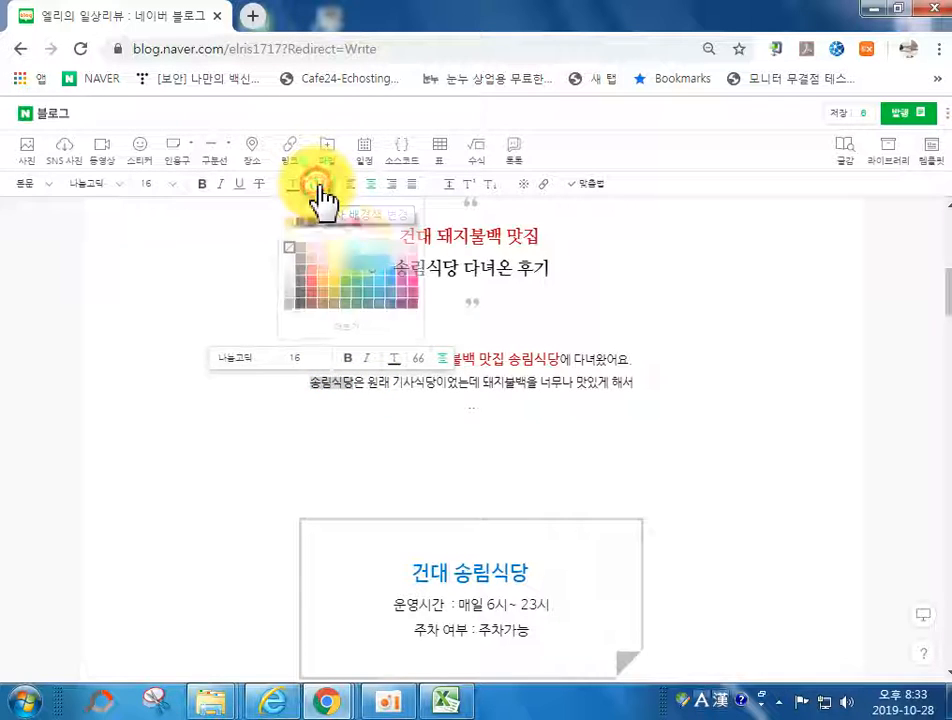
{"action": "left_click", "coordinate": [287, 221]}
{"action": "left_click", "coordinate": [453, 396]}
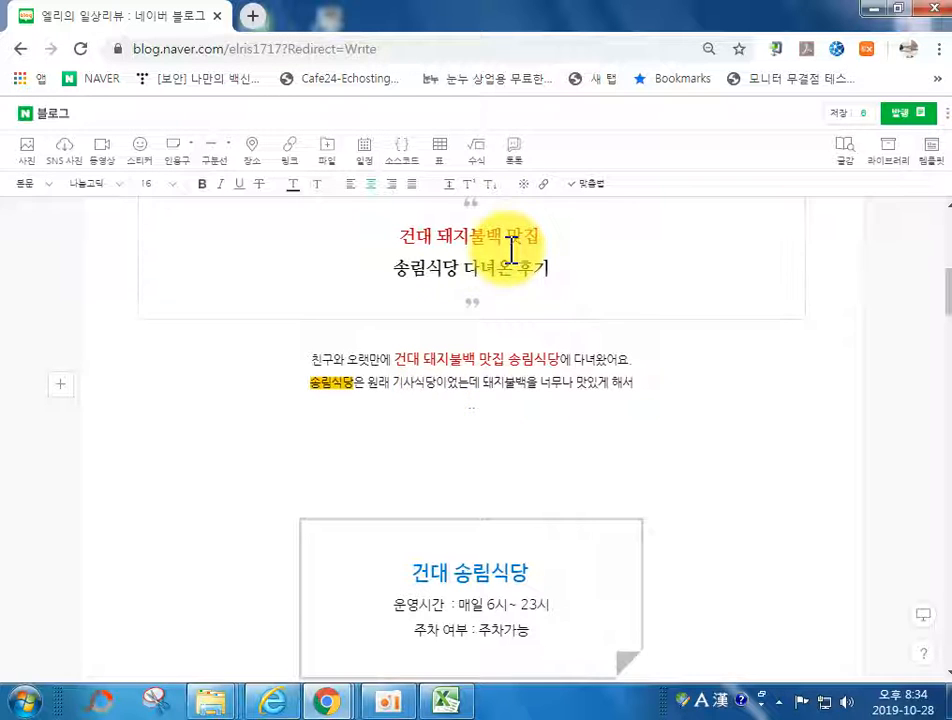
Try line spacings of 190%, 210% and 170% on the introductory text.
{"action": "left_click", "coordinate": [452, 184]}
{"action": "left_click", "coordinate": [468, 294]}
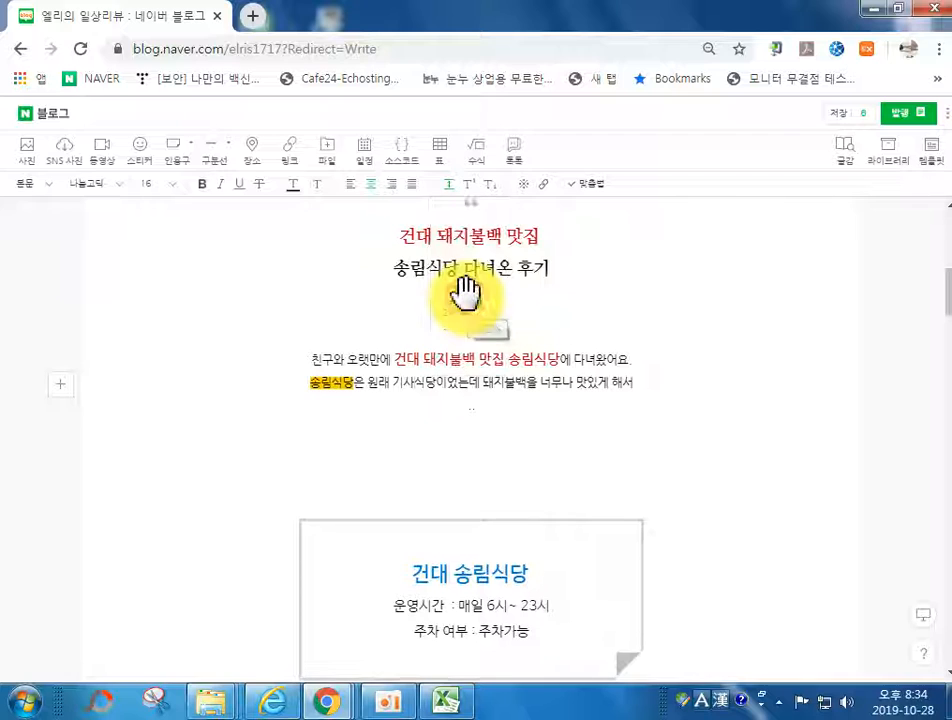
{"action": "left_click_drag", "start_coordinate": [308, 366], "coordinate": [646, 425]}
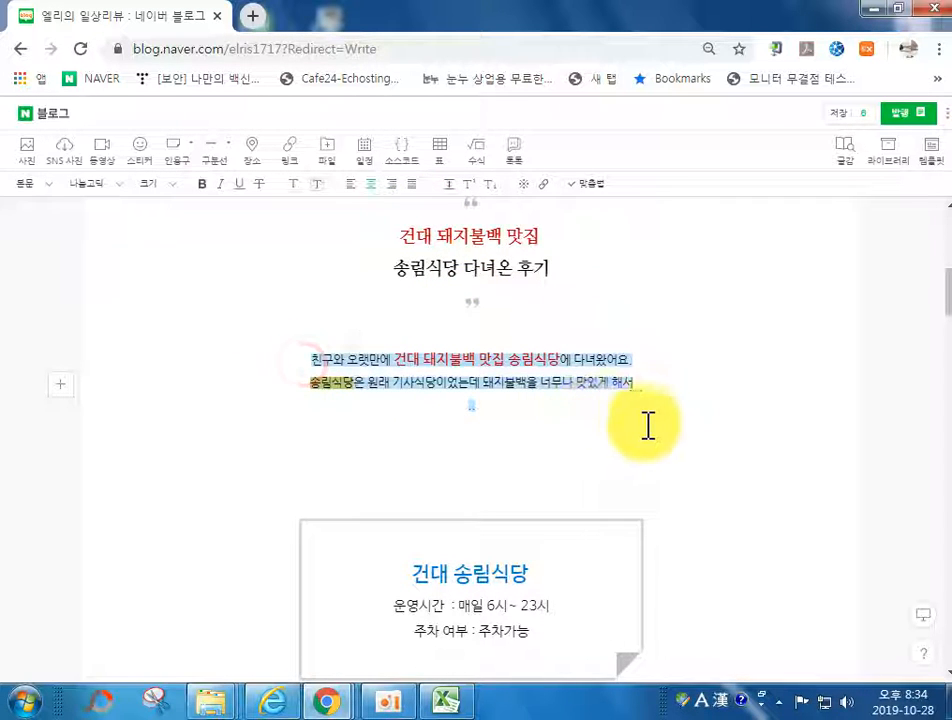
{"action": "left_click", "coordinate": [448, 184]}
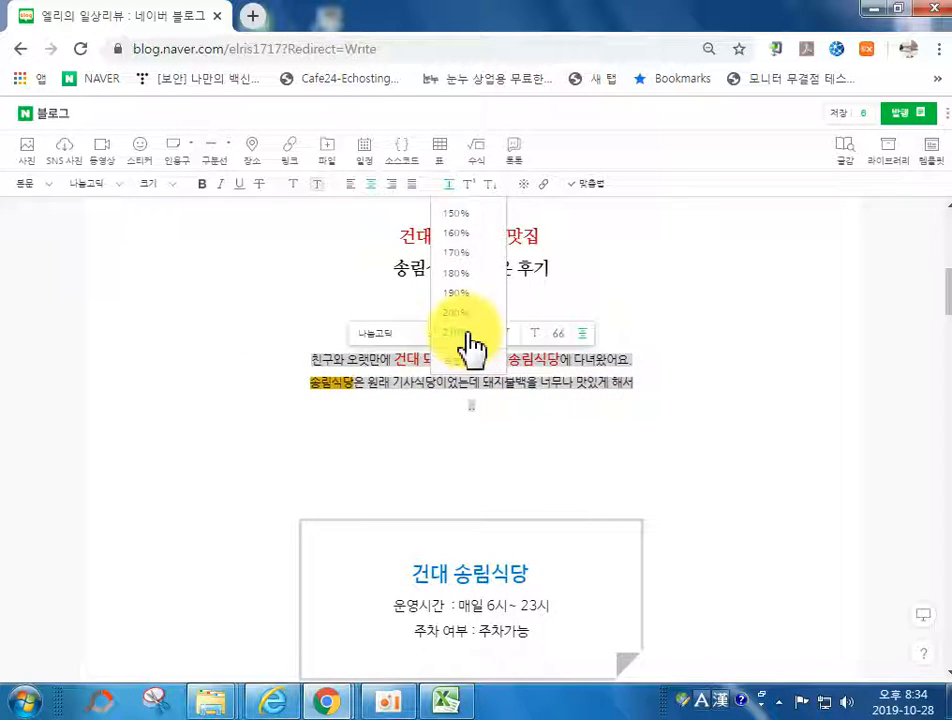
{"action": "left_click", "coordinate": [472, 342]}
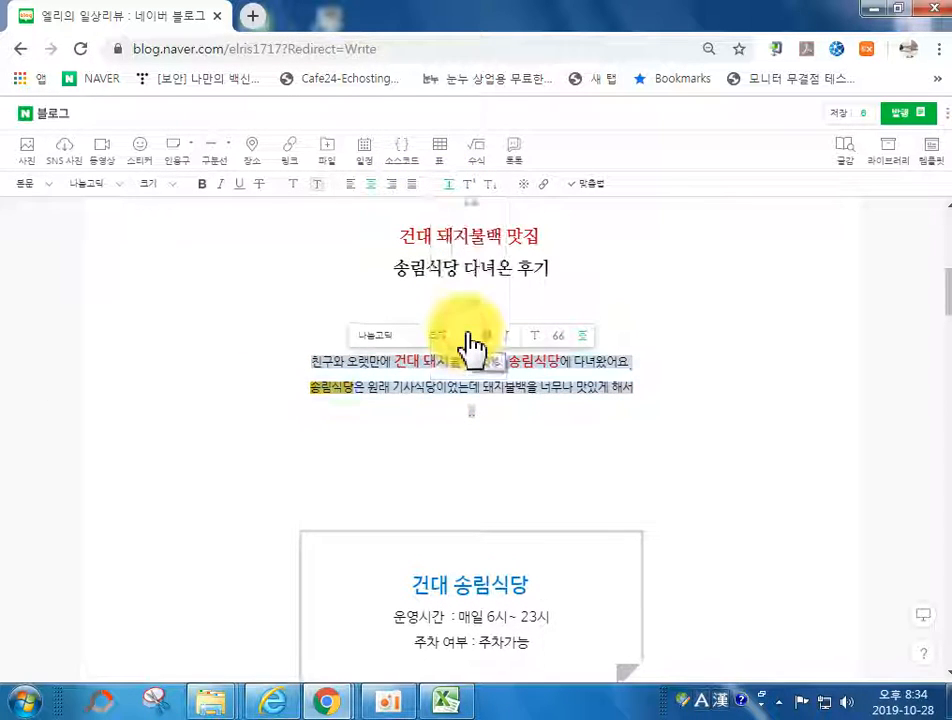
{"action": "left_click", "coordinate": [458, 186]}
{"action": "left_click", "coordinate": [451, 252]}
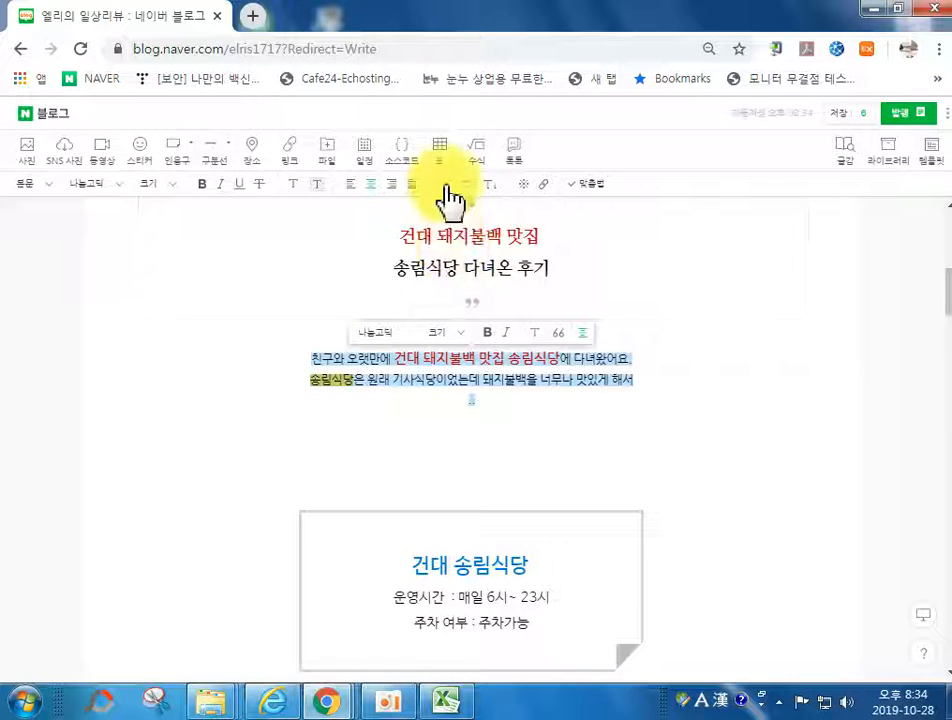
Set the line spacing of the two introductory sentences and the line beneath them to 180%.
{"action": "left_click", "coordinate": [448, 184]}
{"action": "left_click", "coordinate": [465, 274]}
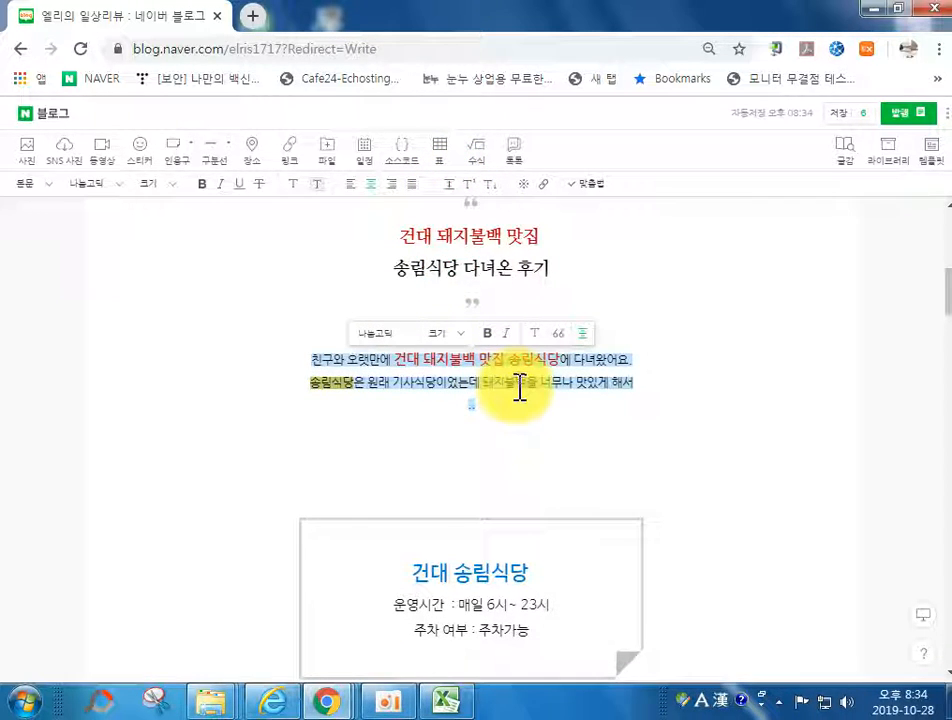
{"action": "left_click", "coordinate": [436, 400]}
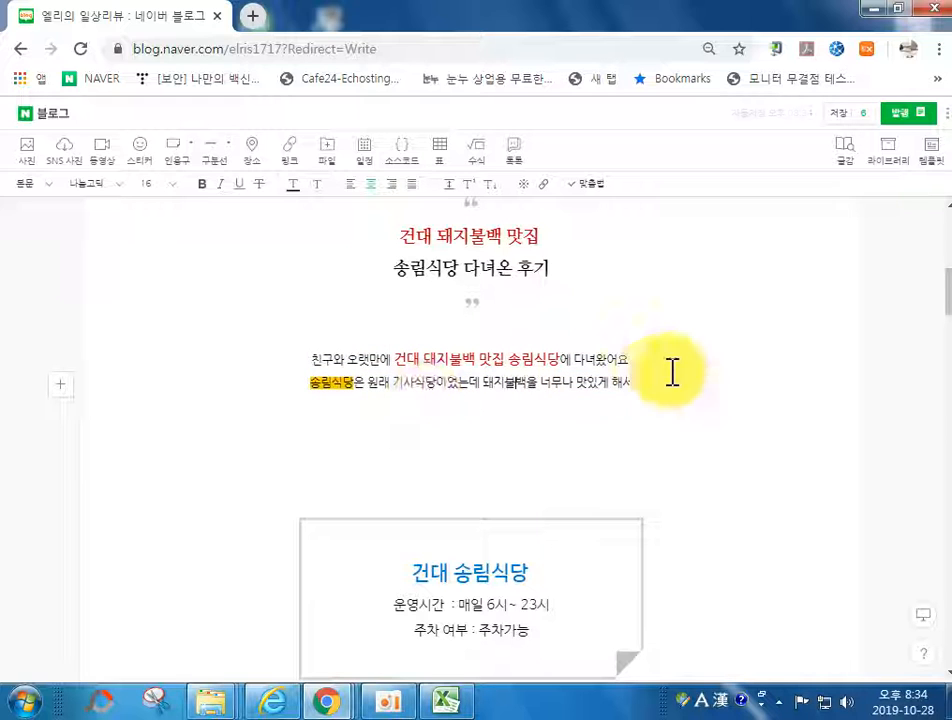
{"action": "left_click", "coordinate": [529, 425]}
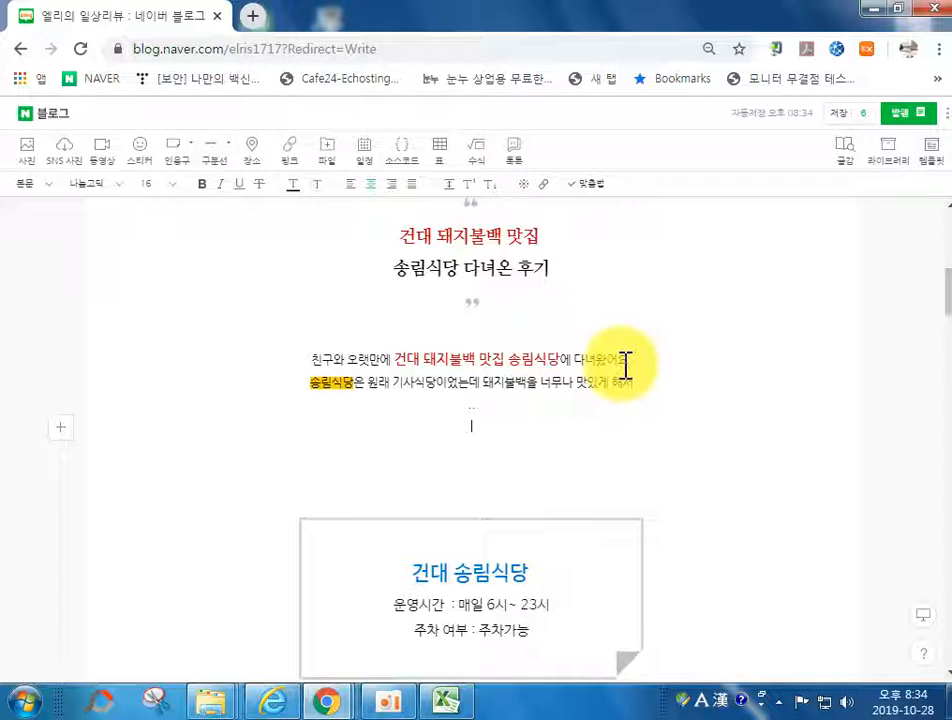
Try superscript and subscript on the syllable 요 at the end of the first introductory sentence, and restore it to normal text.
{"action": "left_click_drag", "start_coordinate": [618, 362], "coordinate": [633, 365]}
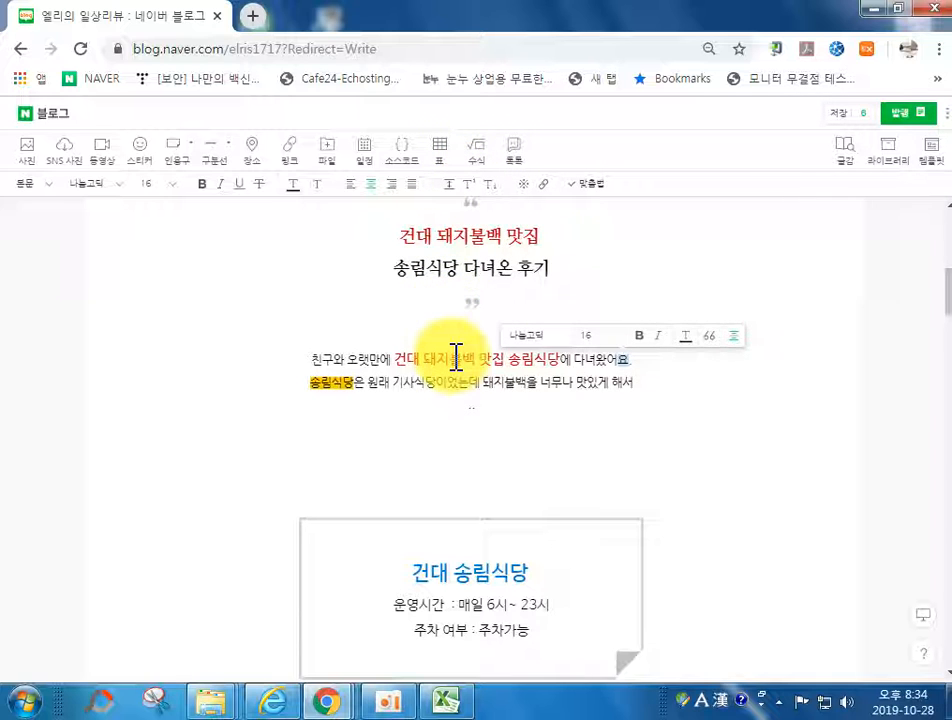
{"action": "left_click", "coordinate": [469, 186]}
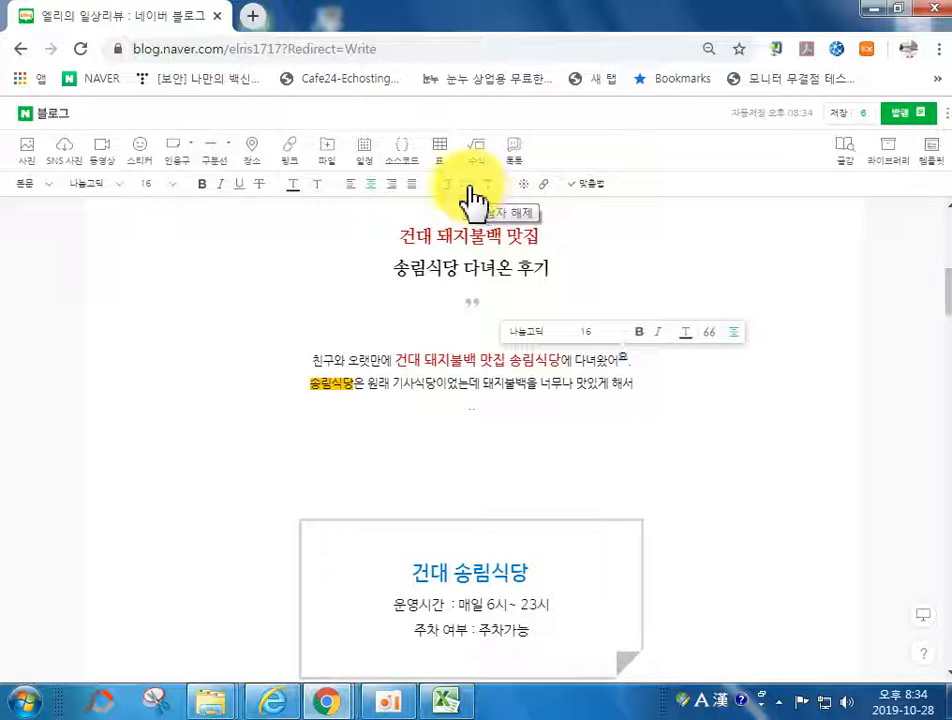
{"action": "left_click", "coordinate": [467, 188]}
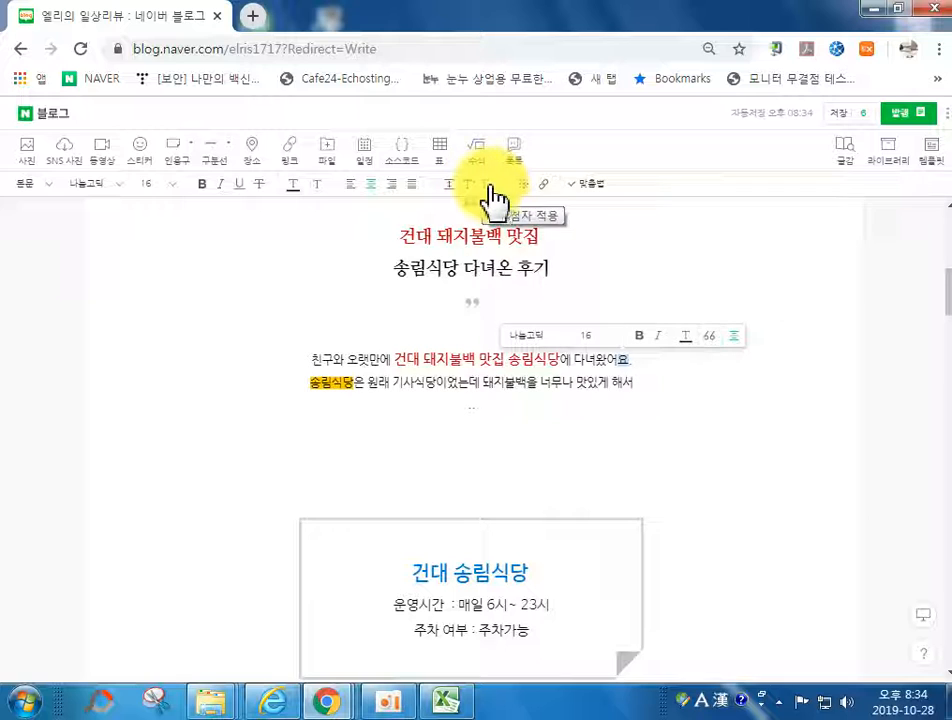
{"action": "left_click", "coordinate": [489, 186]}
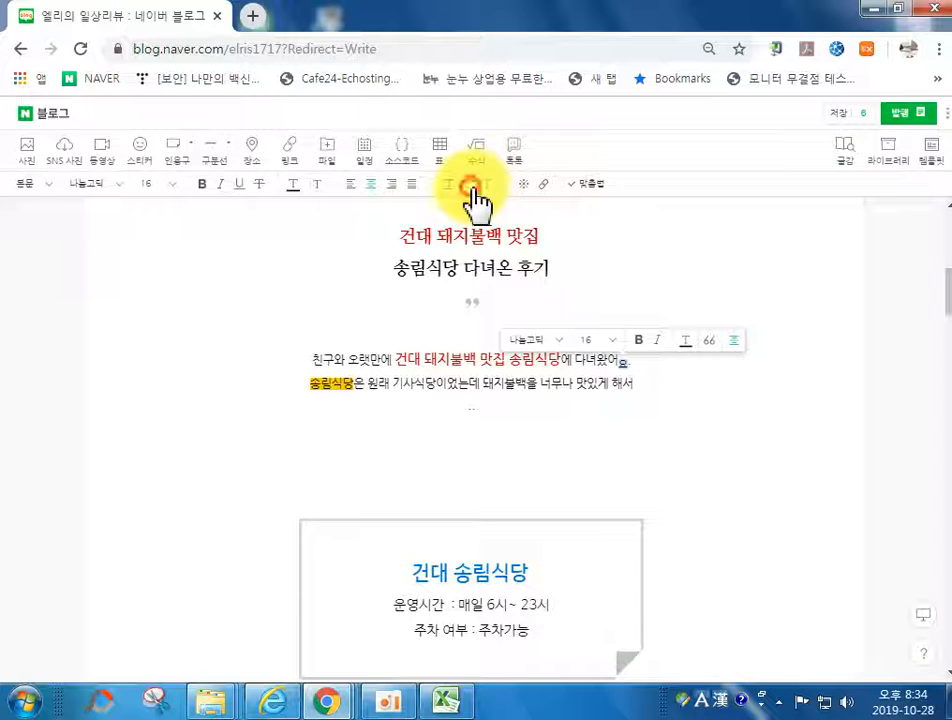
{"action": "left_click", "coordinate": [468, 186]}
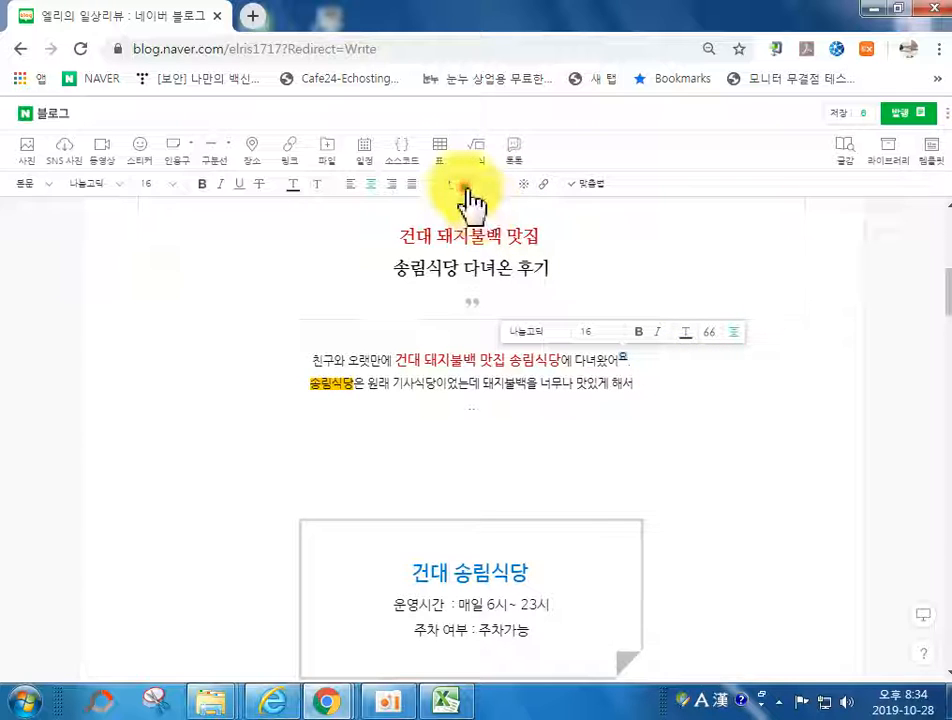
{"action": "left_click", "coordinate": [634, 366]}
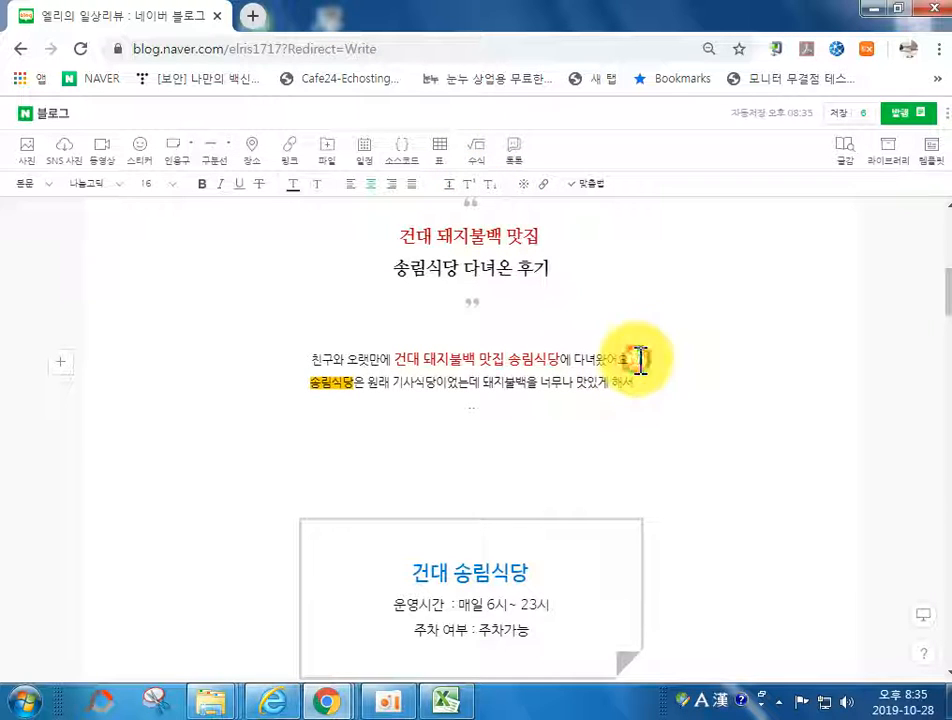
View the special character list, try a ◆ symbol at the end of the first introductory sentence, and delete it.
{"action": "left_click", "coordinate": [524, 193]}
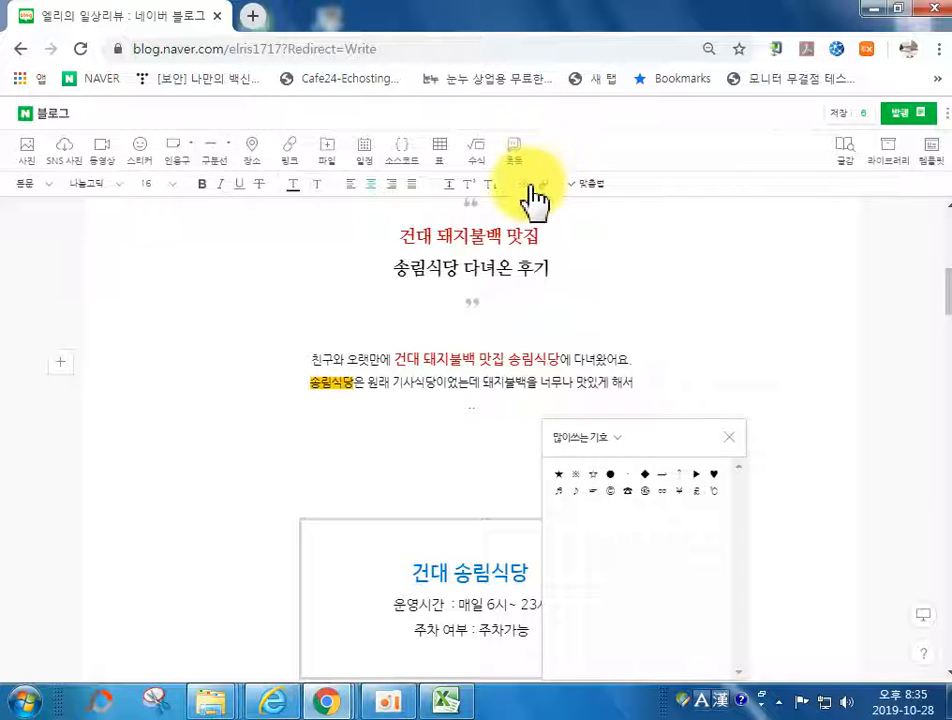
{"action": "left_click", "coordinate": [729, 442]}
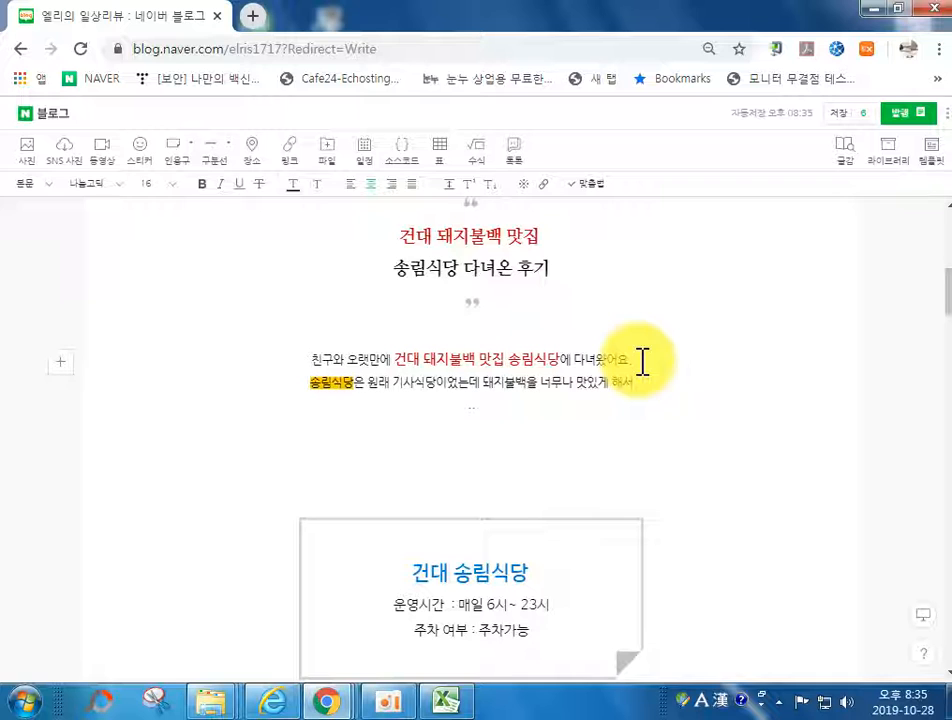
{"action": "type", "text": "~"}
{"action": "key", "text": "BackSpace"}
{"action": "key", "text": "Hangul"}
{"action": "type", "text": "ㅁ"}
{"action": "key", "text": "Hangul_Hanja"}
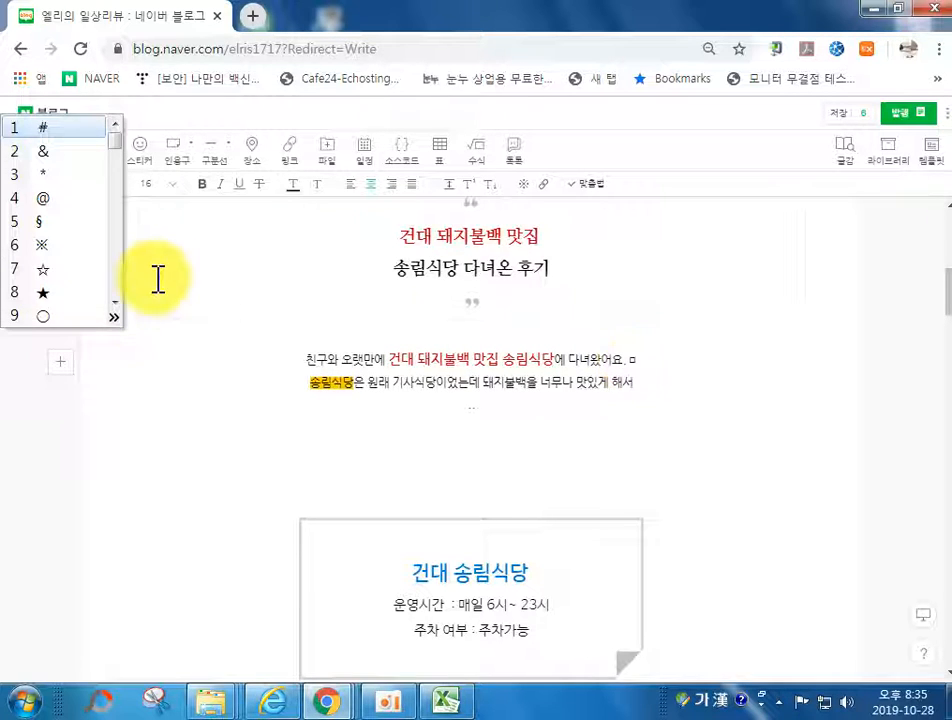
{"action": "left_click", "coordinate": [117, 316]}
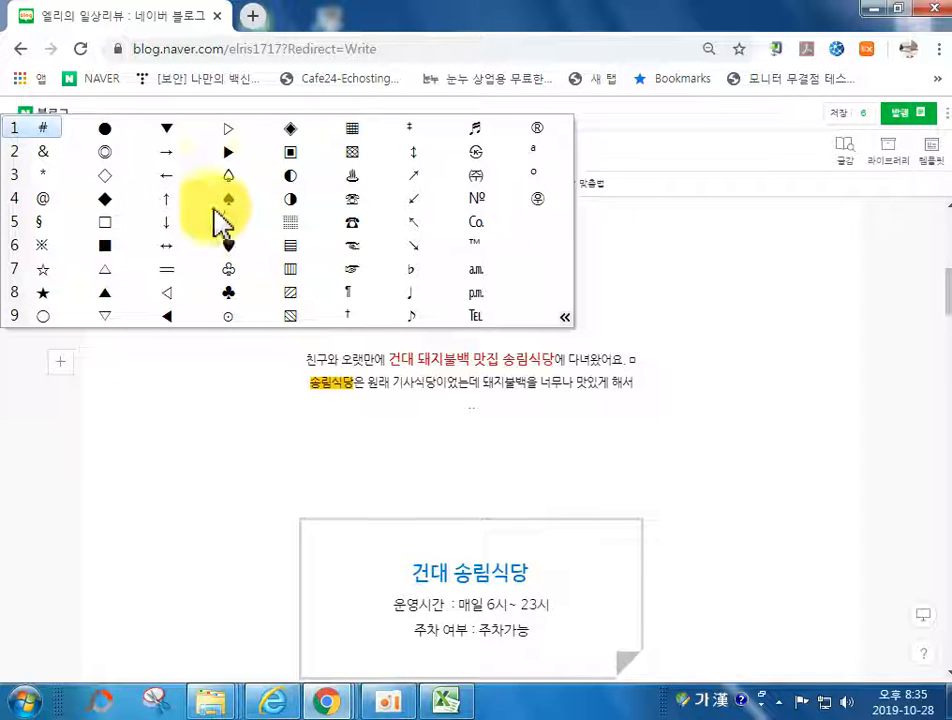
{"action": "left_click", "coordinate": [104, 195]}
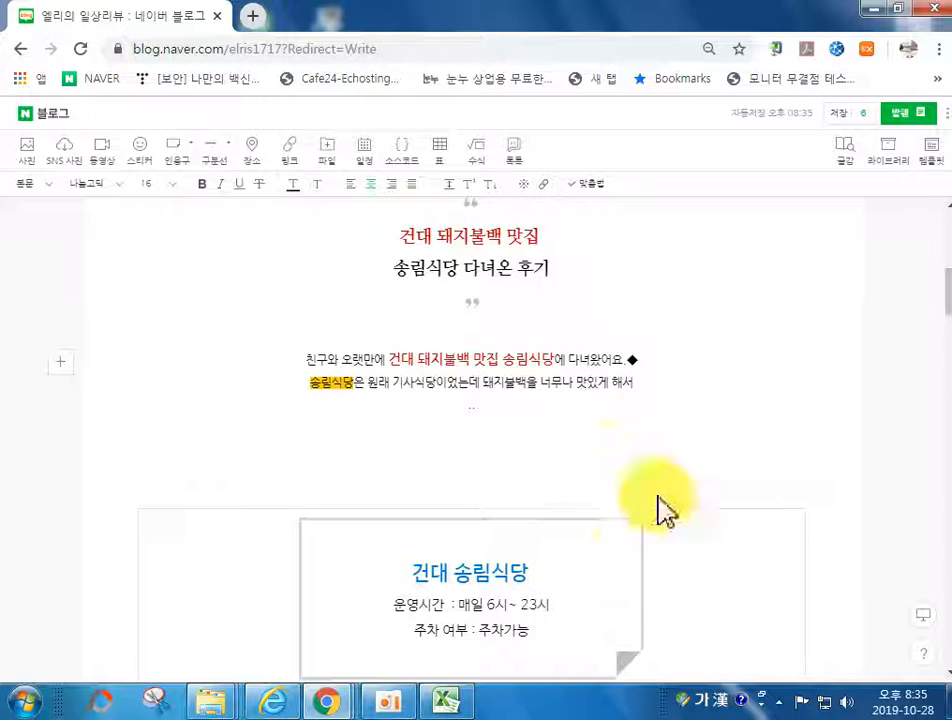
{"action": "key", "text": "BackSpace"}
{"action": "key", "text": "BackSpace"}
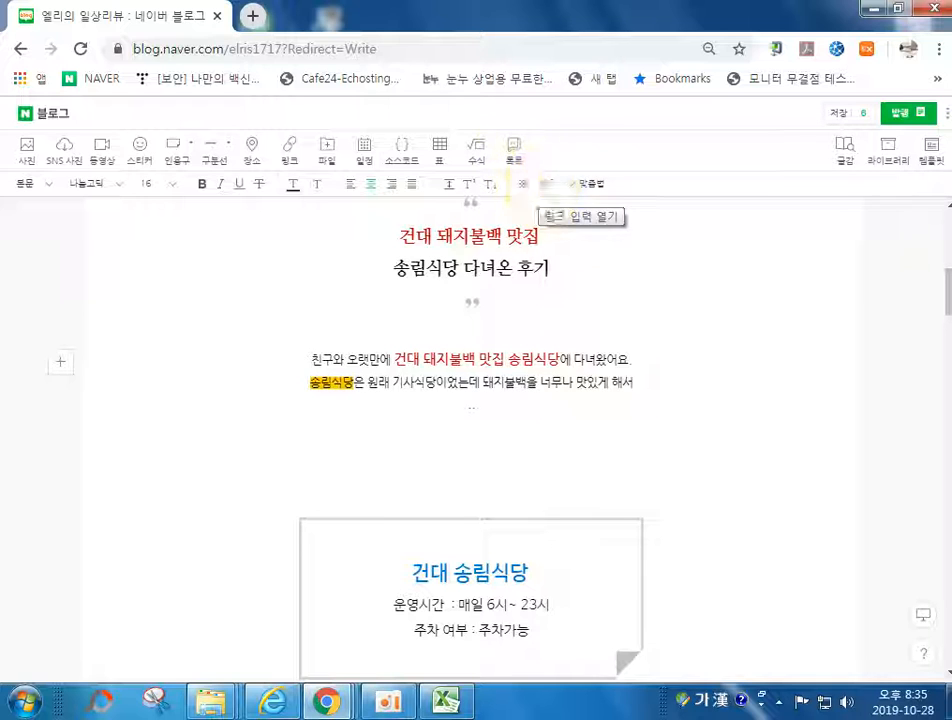
Insert the blue logo image 한일컴퓨터학원-파랑 from the 한일로고 folder on drive E below the introductory paragraph.
{"action": "left_click", "coordinate": [467, 457]}
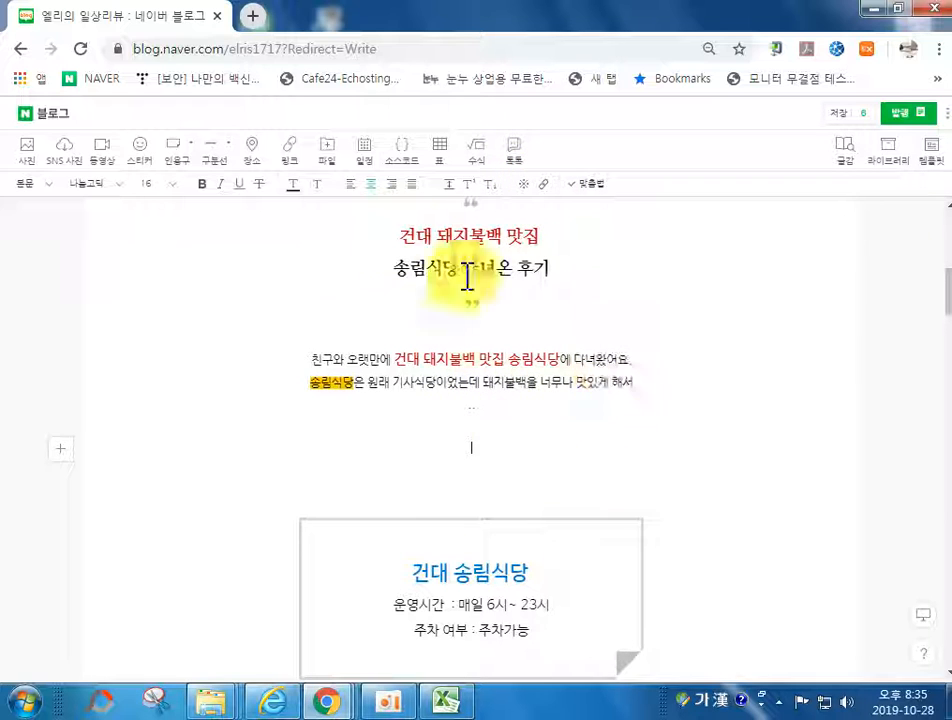
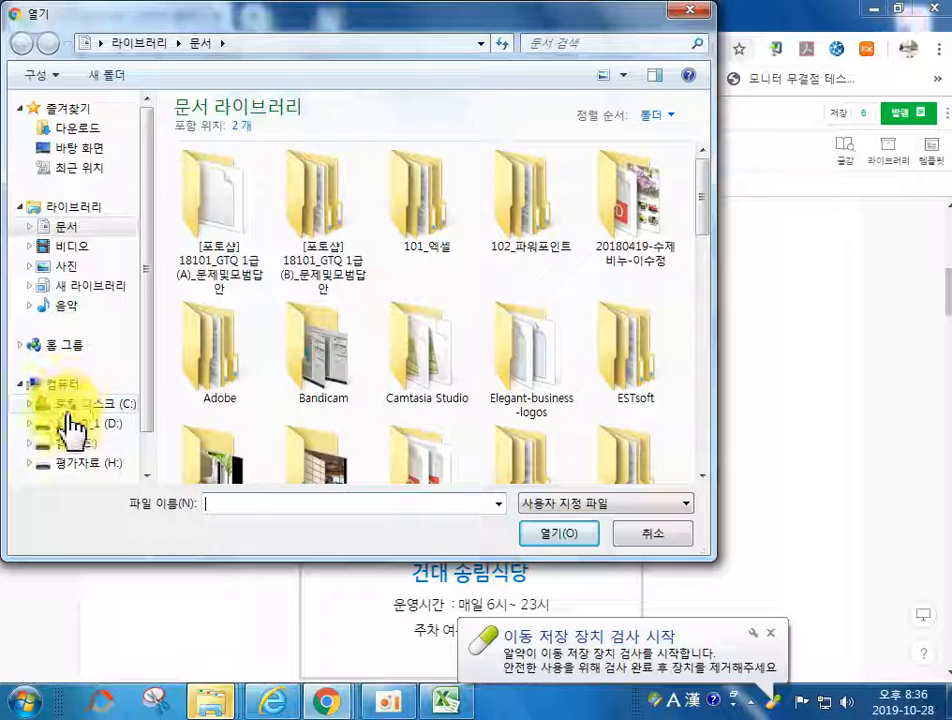
{"action": "left_click", "coordinate": [72, 443]}
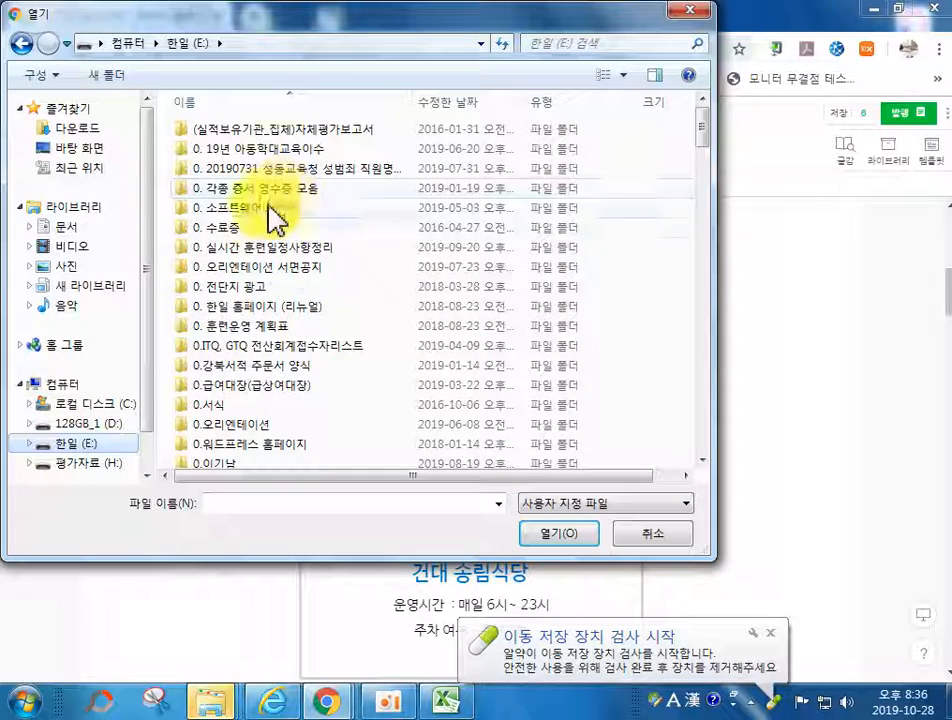
{"action": "double_click", "coordinate": [229, 308]}
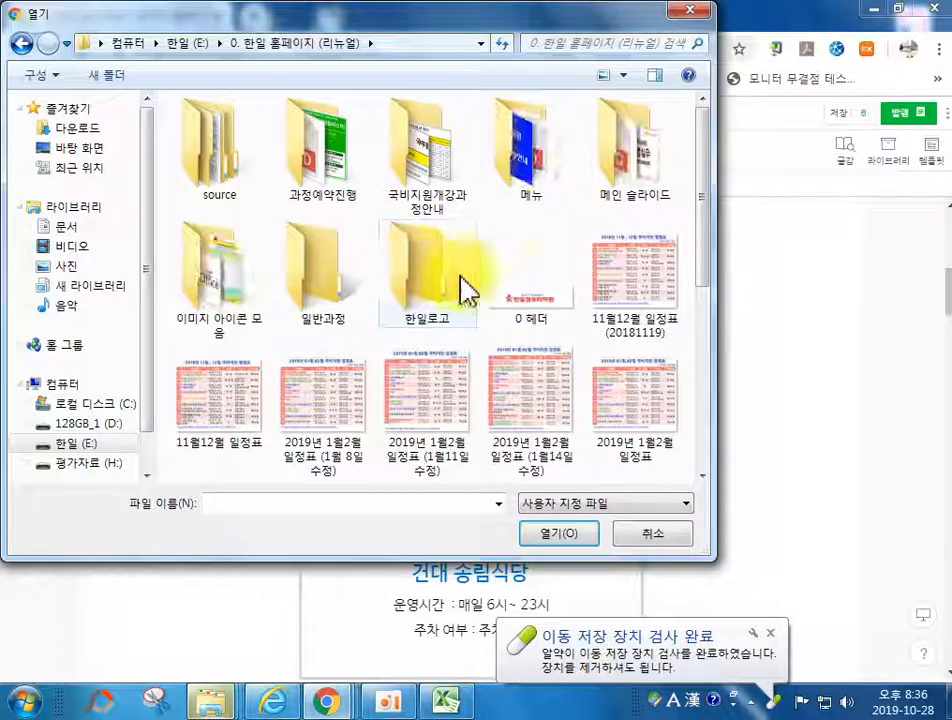
{"action": "double_click", "coordinate": [427, 283]}
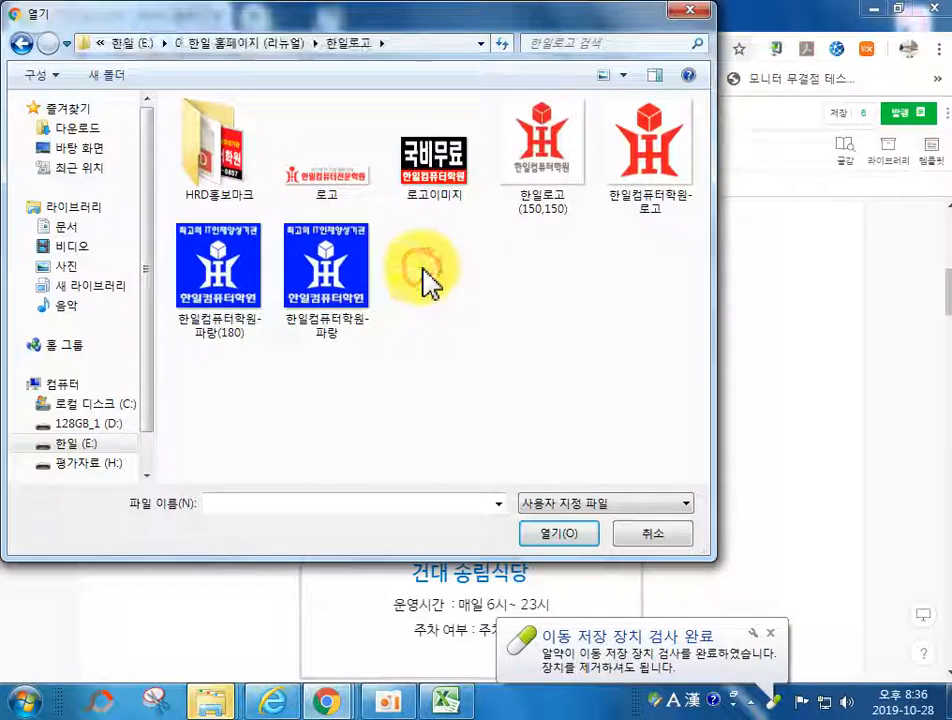
{"action": "double_click", "coordinate": [300, 298]}
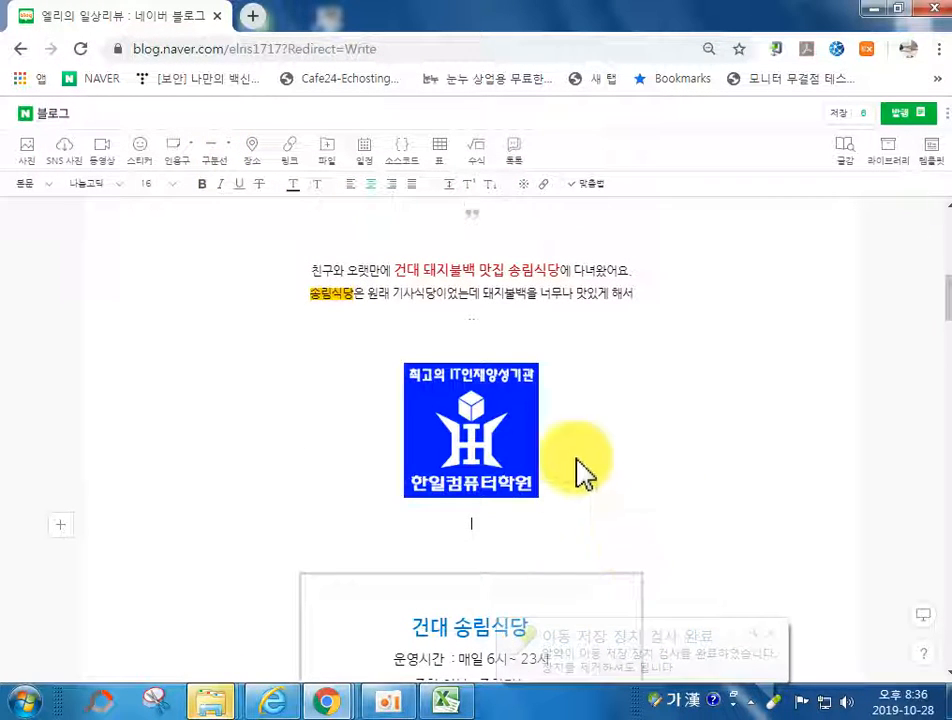
Add a website link to the inserted blue logo image, and delete the image.
{"action": "left_click", "coordinate": [488, 410]}
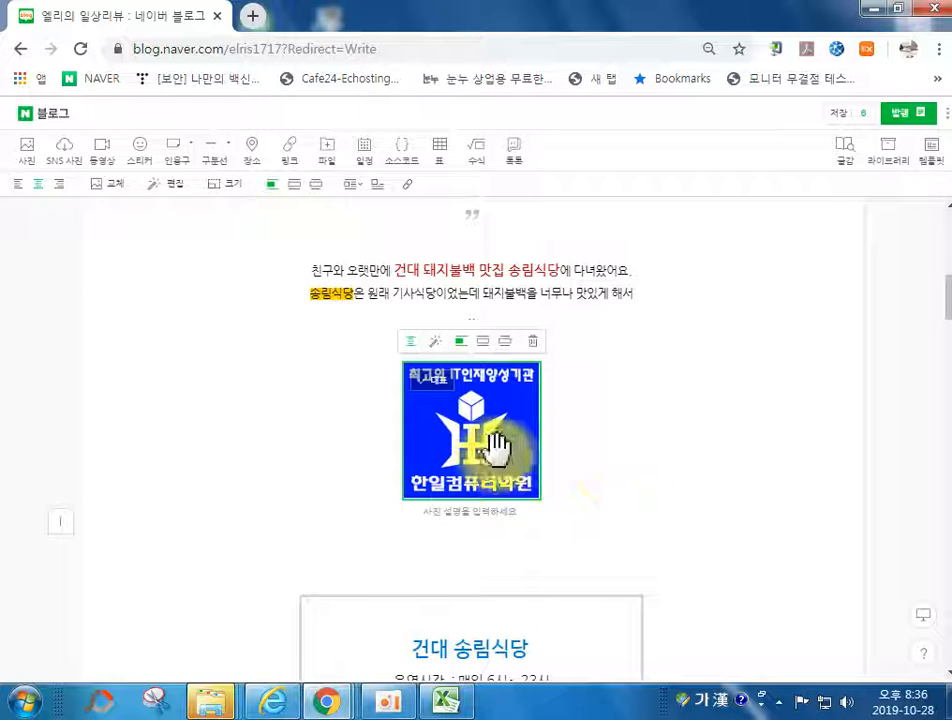
{"action": "left_click", "coordinate": [407, 187]}
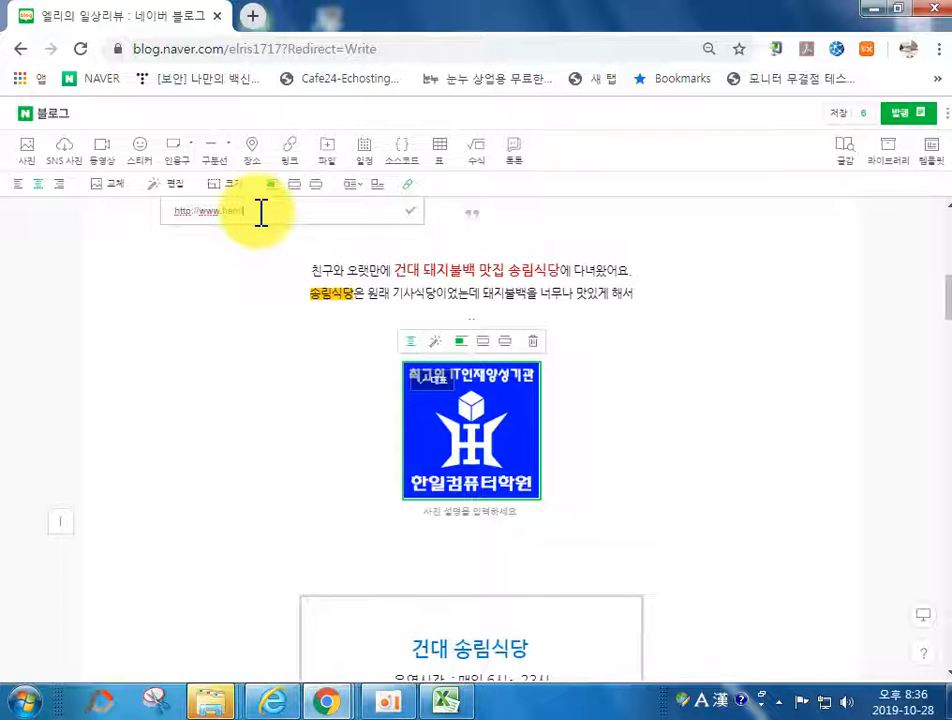
{"action": "key", "text": "Return"}
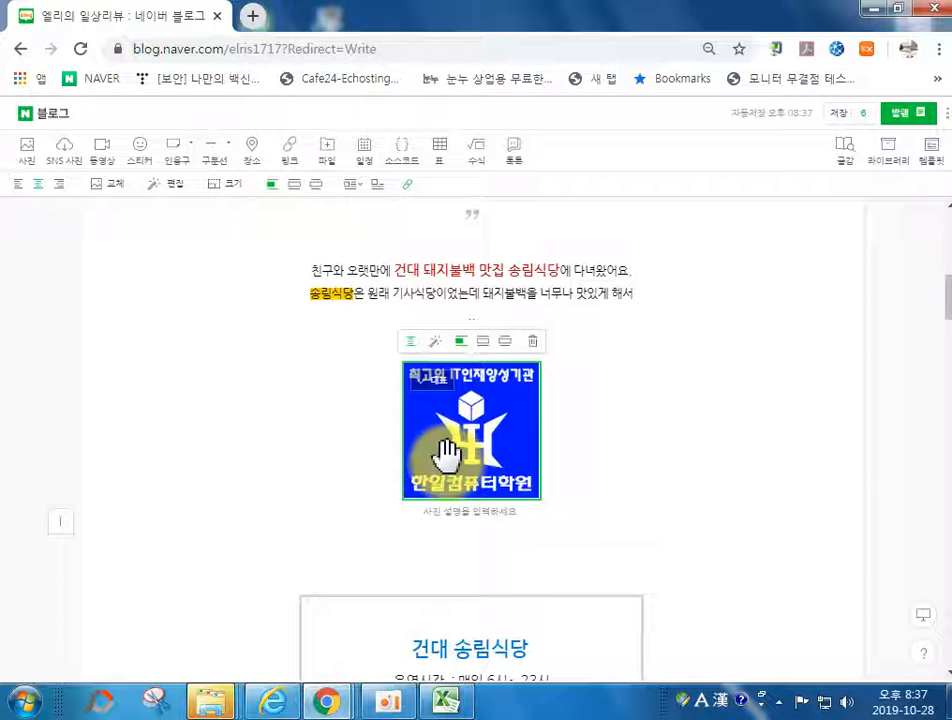
{"action": "left_click", "coordinate": [532, 340]}
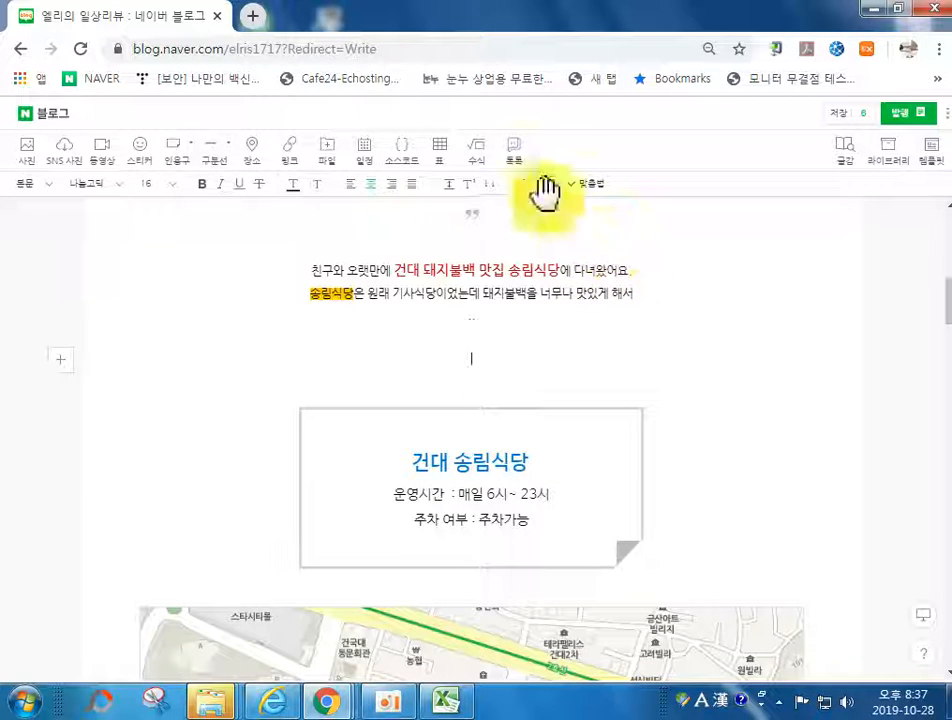
Spell-check the post, excluding the spacing suggestions for 송림식당 up to the introductory paragraph, correct 오랫만에 to 오랜만에, and finish the check.
{"action": "left_click", "coordinate": [610, 183]}
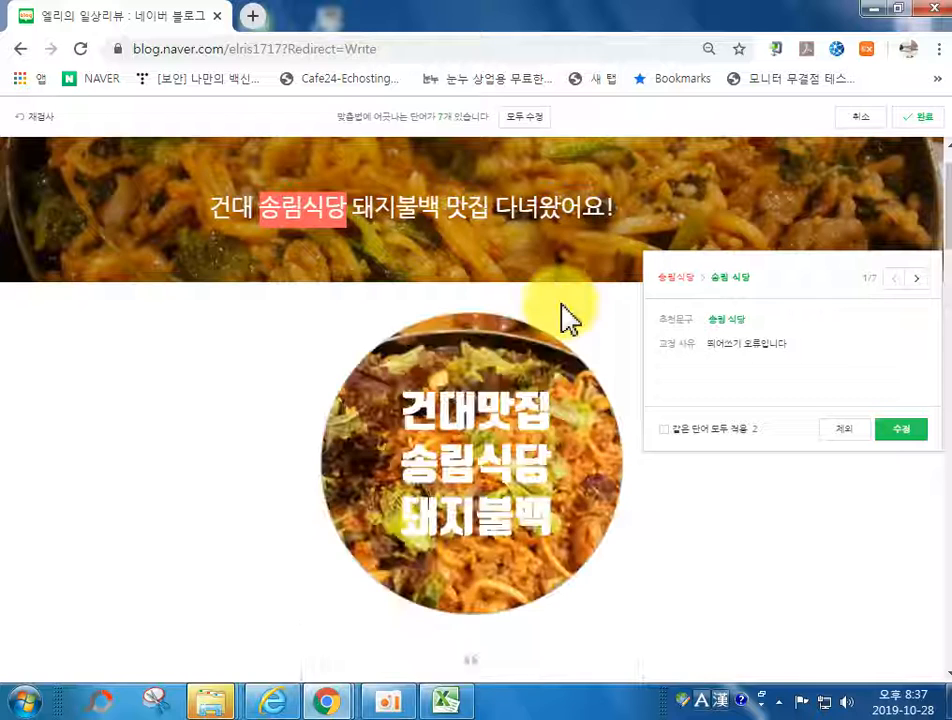
{"action": "left_click", "coordinate": [855, 449]}
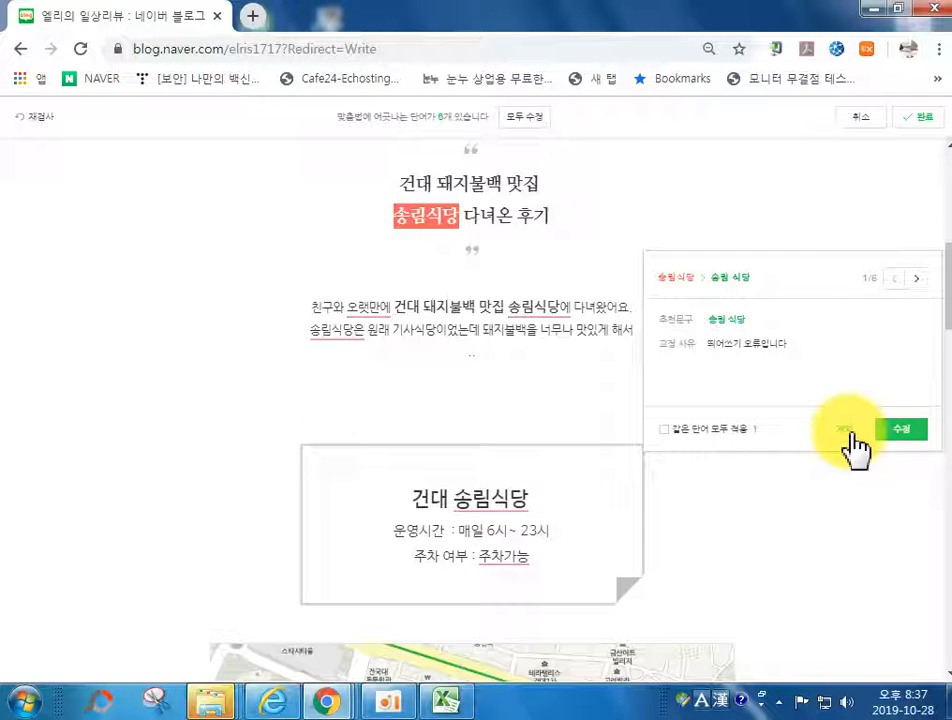
{"action": "left_click", "coordinate": [851, 432]}
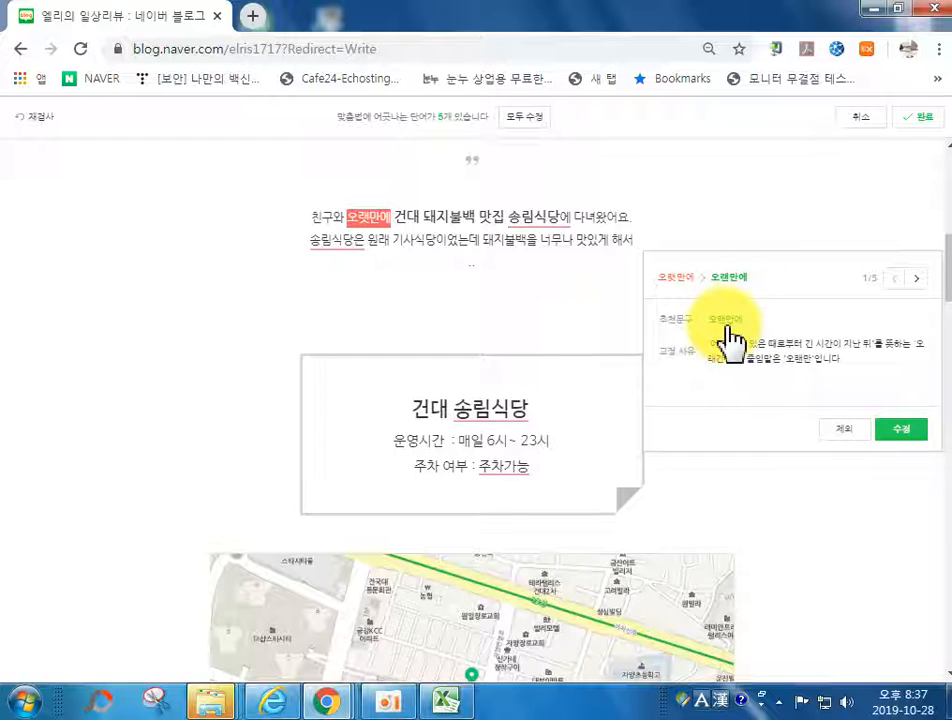
{"action": "left_click", "coordinate": [903, 430]}
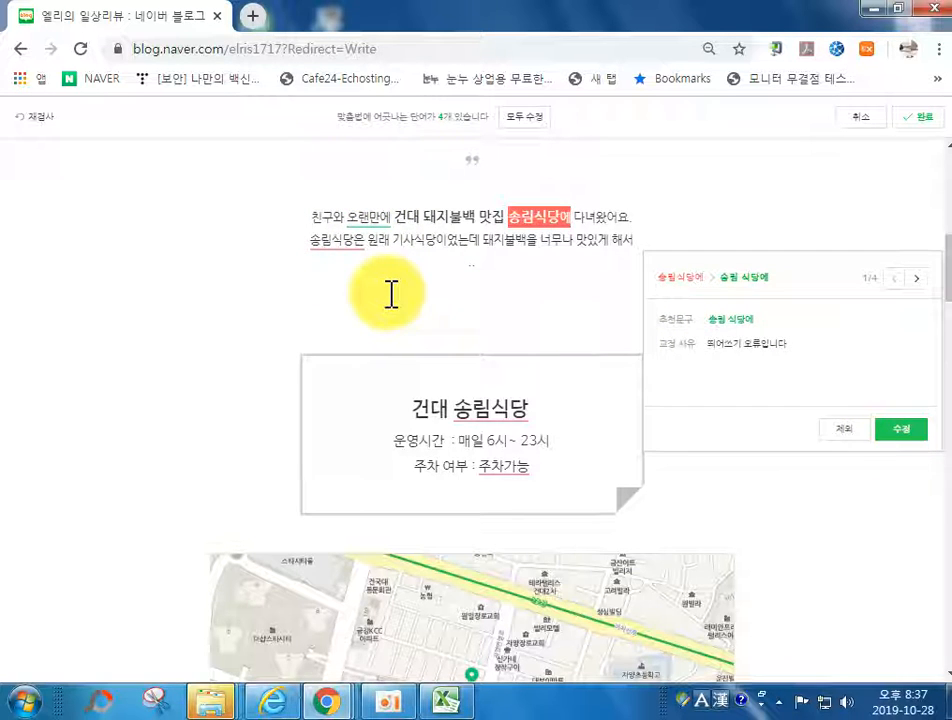
{"action": "left_click", "coordinate": [852, 432]}
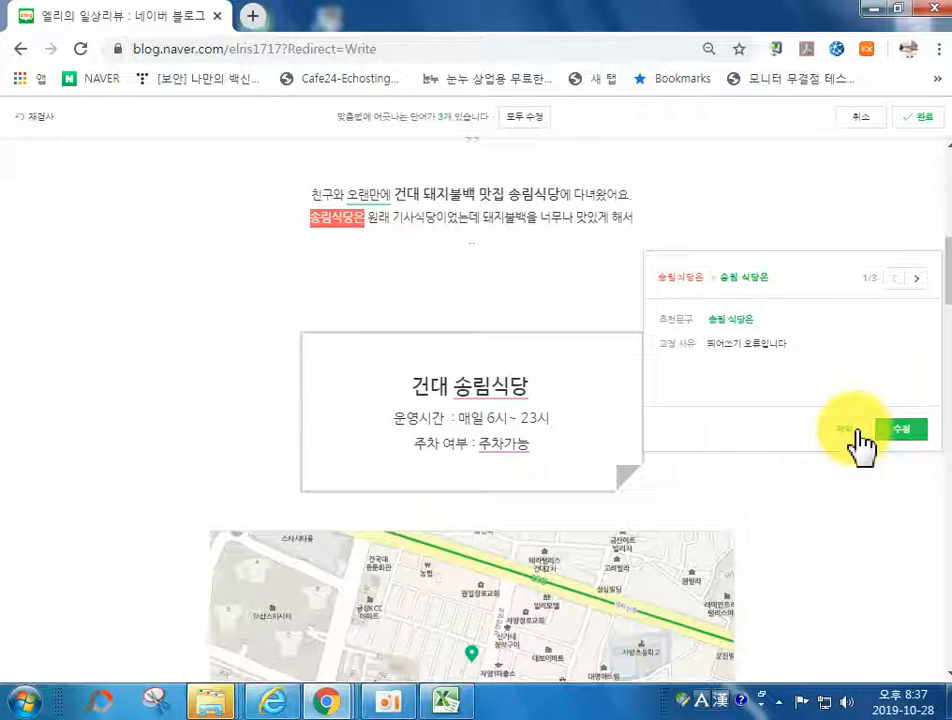
{"action": "left_click", "coordinate": [852, 432]}
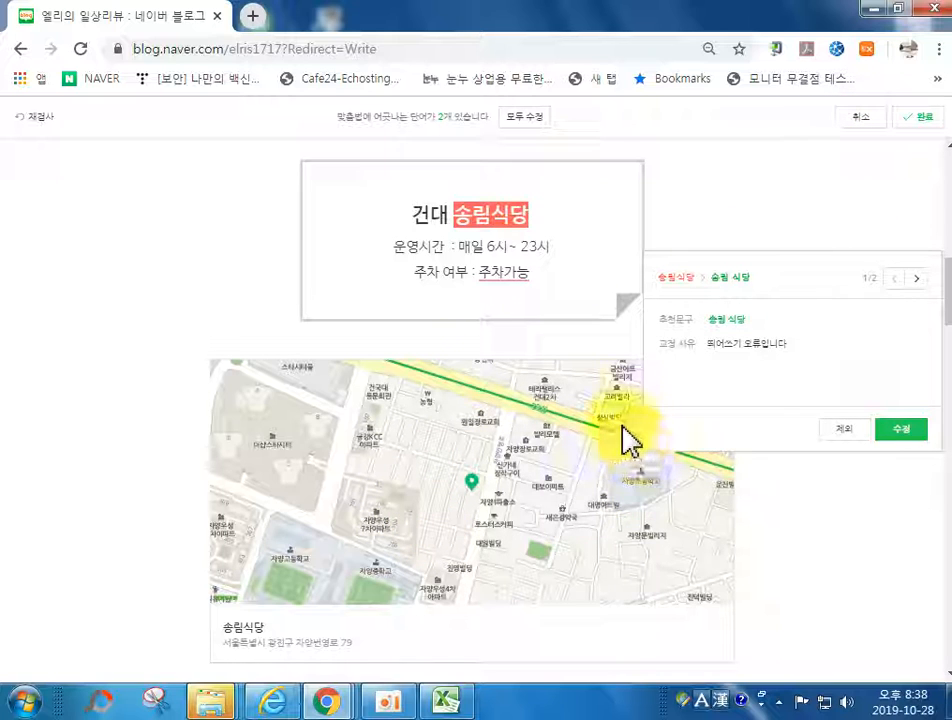
{"action": "scroll", "coordinate": [621, 437], "scroll_direction": "up", "scroll_amount": 4}
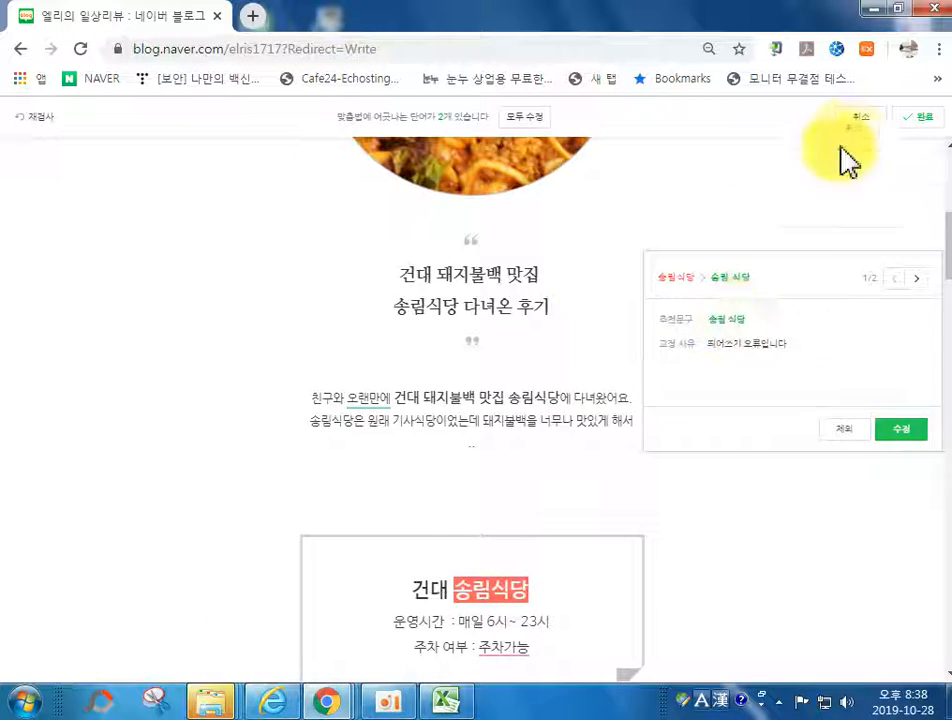
{"action": "left_click", "coordinate": [903, 120]}
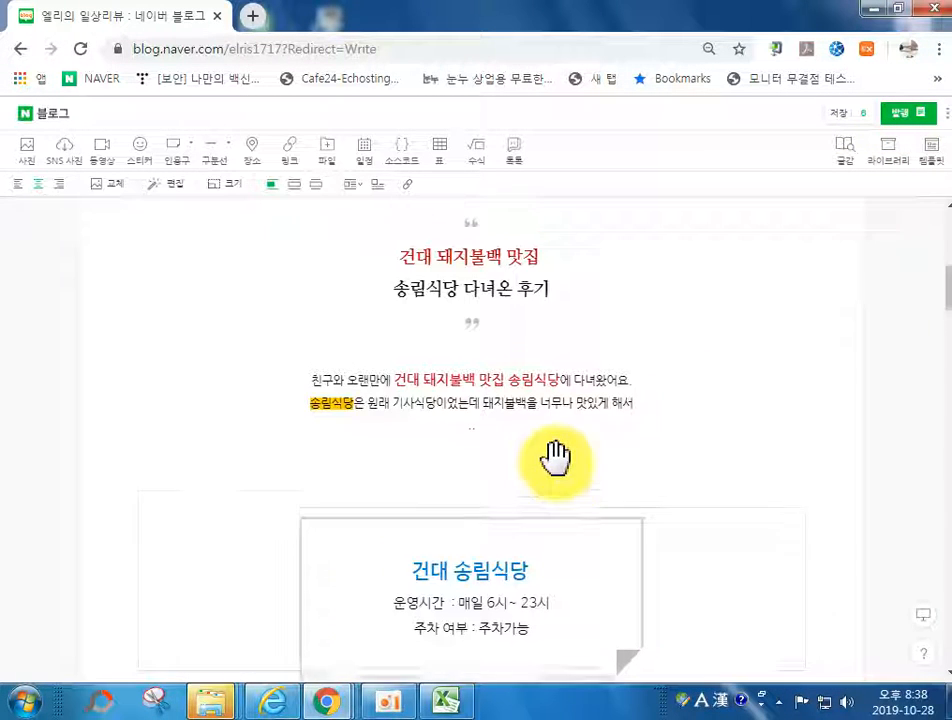
Insert the stock photo of two elephants from the popular photos below the introductory paragraph, and delete it.
{"action": "left_click", "coordinate": [495, 435]}
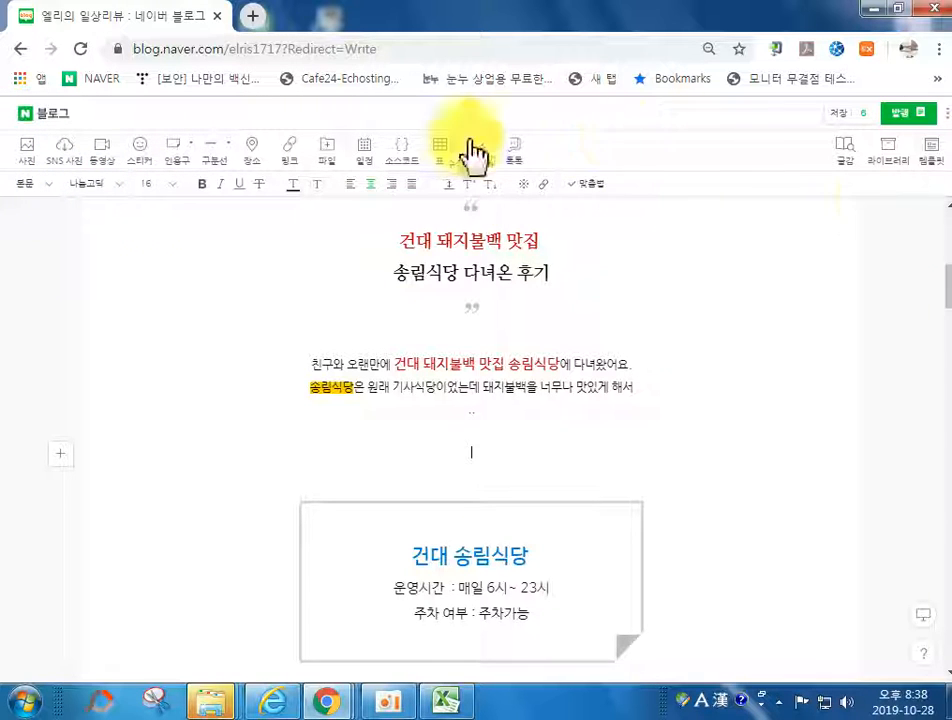
{"action": "left_click", "coordinate": [845, 158]}
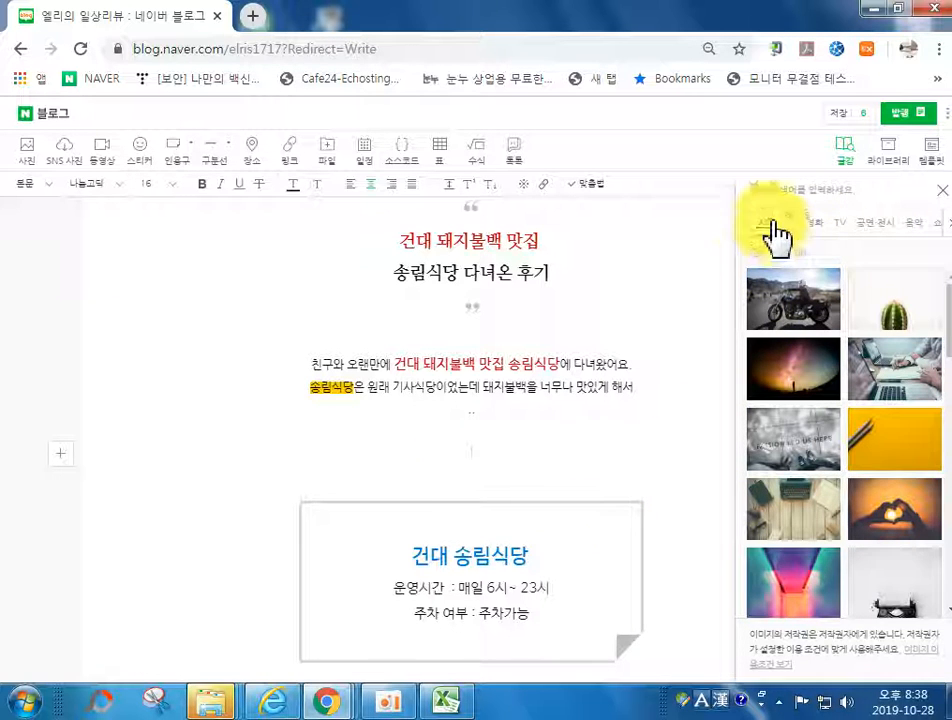
{"action": "scroll", "coordinate": [840, 325], "scroll_direction": "down", "scroll_amount": 5}
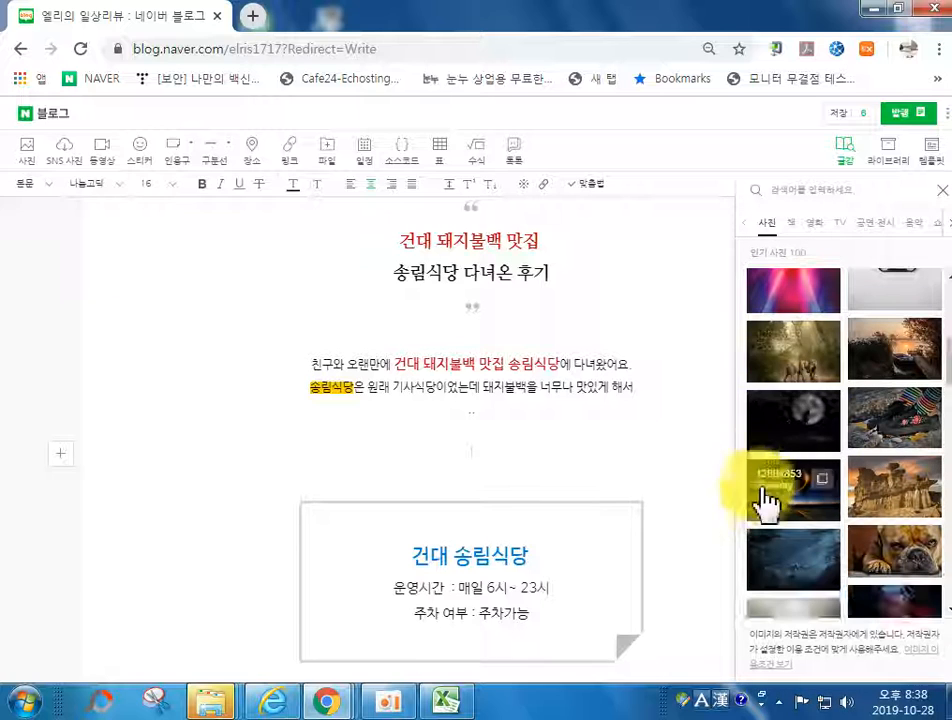
{"action": "left_click", "coordinate": [781, 380]}
{"action": "scroll", "coordinate": [615, 475], "scroll_direction": "down", "scroll_amount": 5}
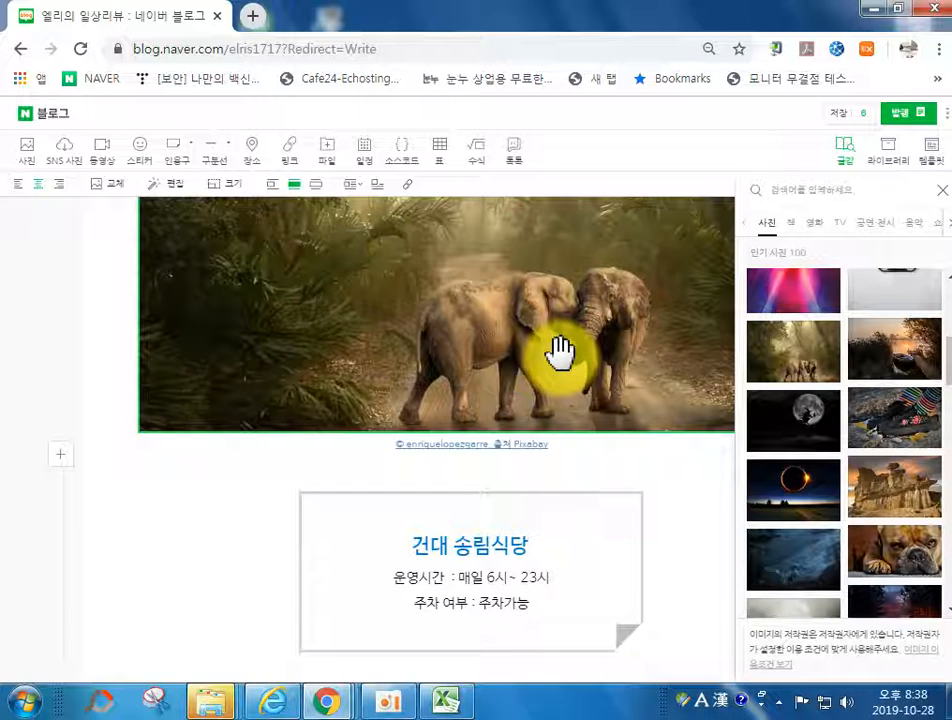
{"action": "key", "text": "Delete"}
{"action": "scroll", "coordinate": [560, 352], "scroll_direction": "up", "scroll_amount": 3}
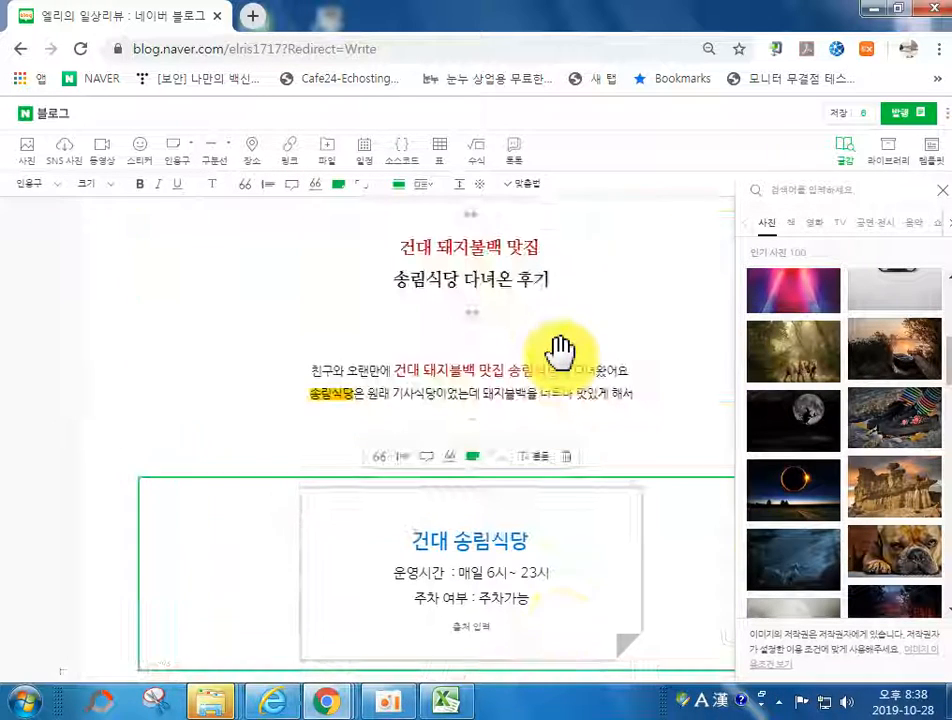
Browse the stock photos and bestseller books, insert the 트렌드 코리아 2020 book card below the introductory paragraph, and delete it.
{"action": "left_click", "coordinate": [485, 434]}
{"action": "key", "text": "Return"}
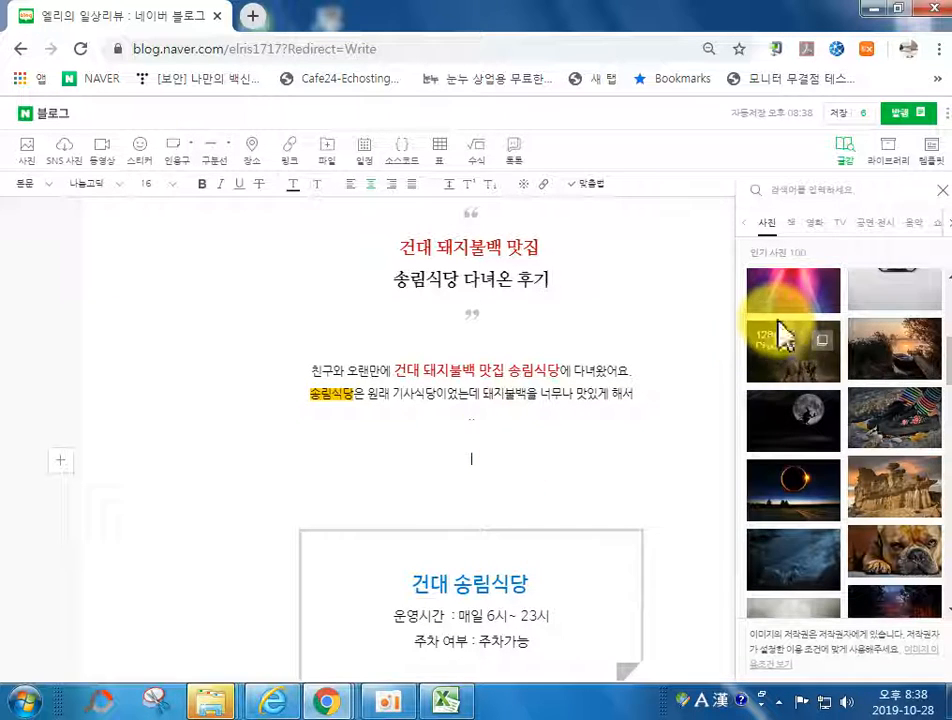
{"action": "scroll", "coordinate": [795, 360], "scroll_direction": "down", "scroll_amount": 5}
{"action": "scroll", "coordinate": [937, 435], "scroll_direction": "down", "scroll_amount": 5}
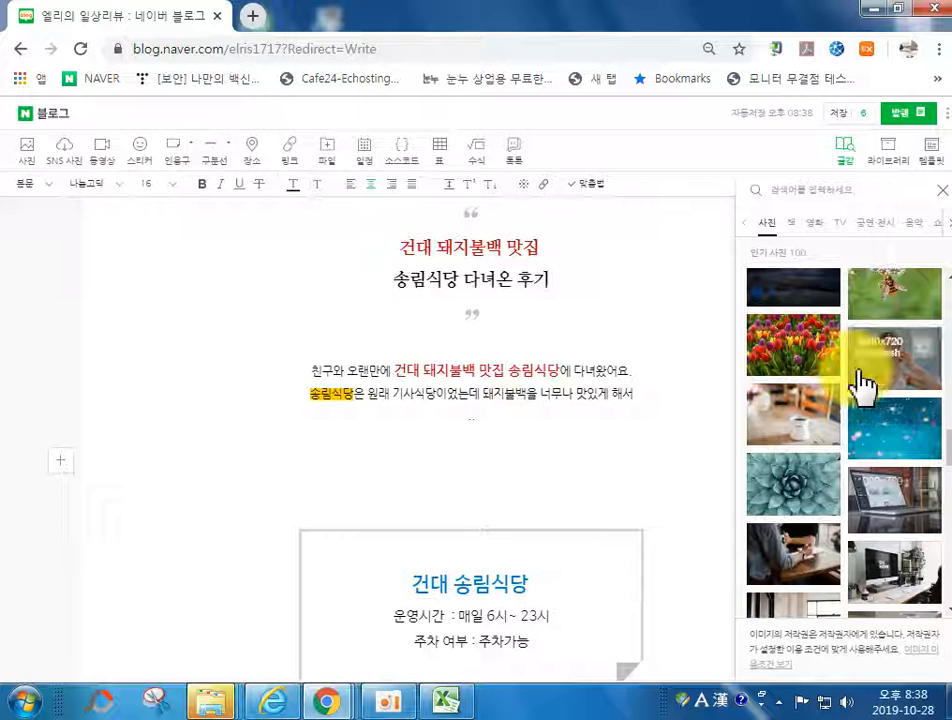
{"action": "left_click", "coordinate": [790, 225]}
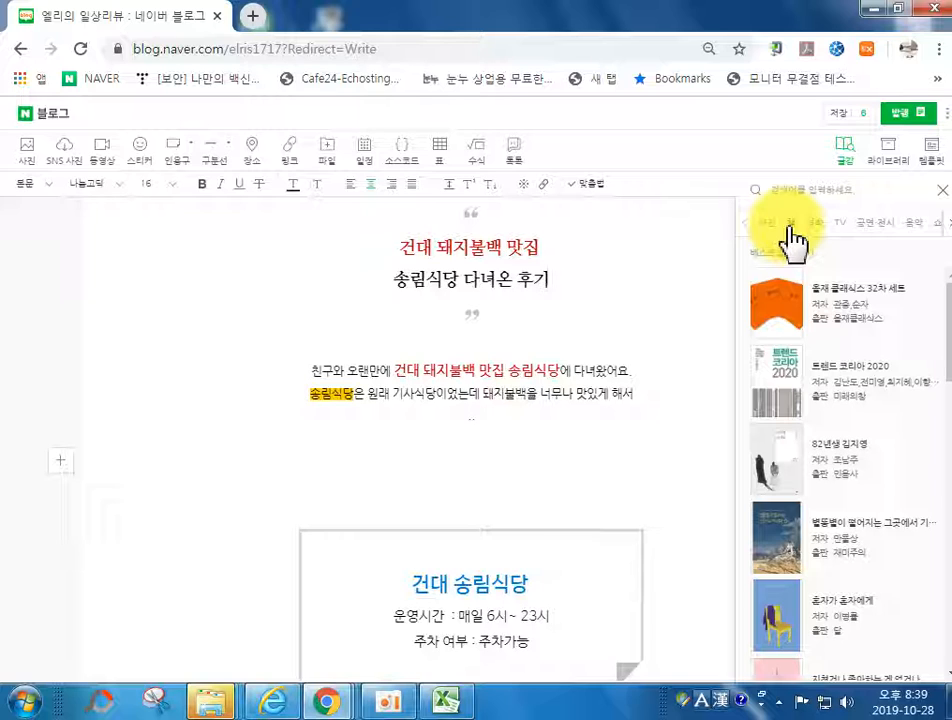
{"action": "left_click", "coordinate": [820, 402]}
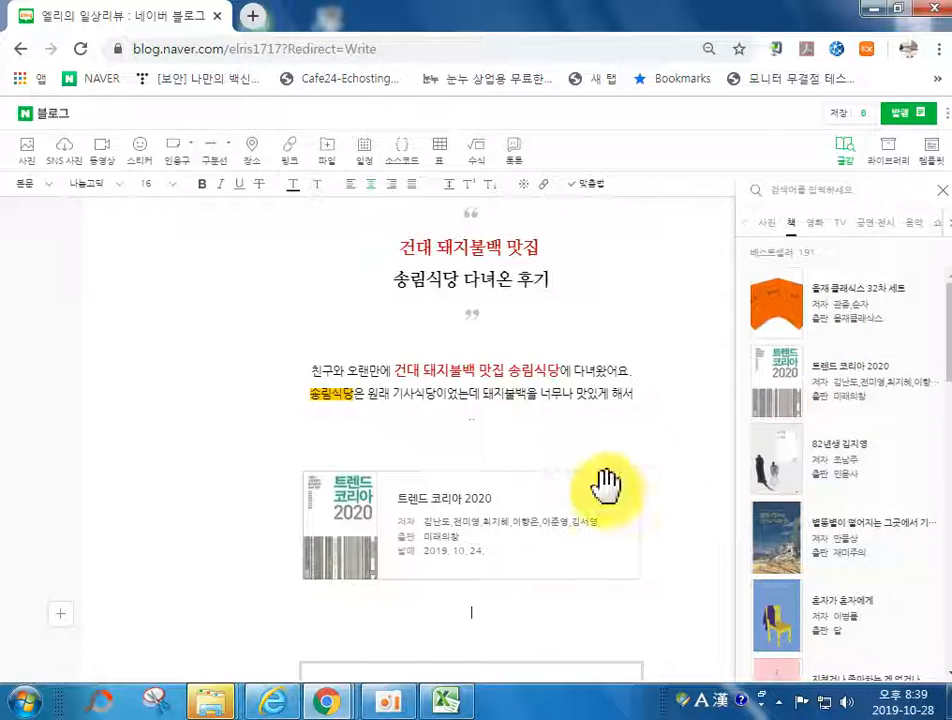
{"action": "left_click", "coordinate": [606, 428]}
{"action": "left_click", "coordinate": [474, 450]}
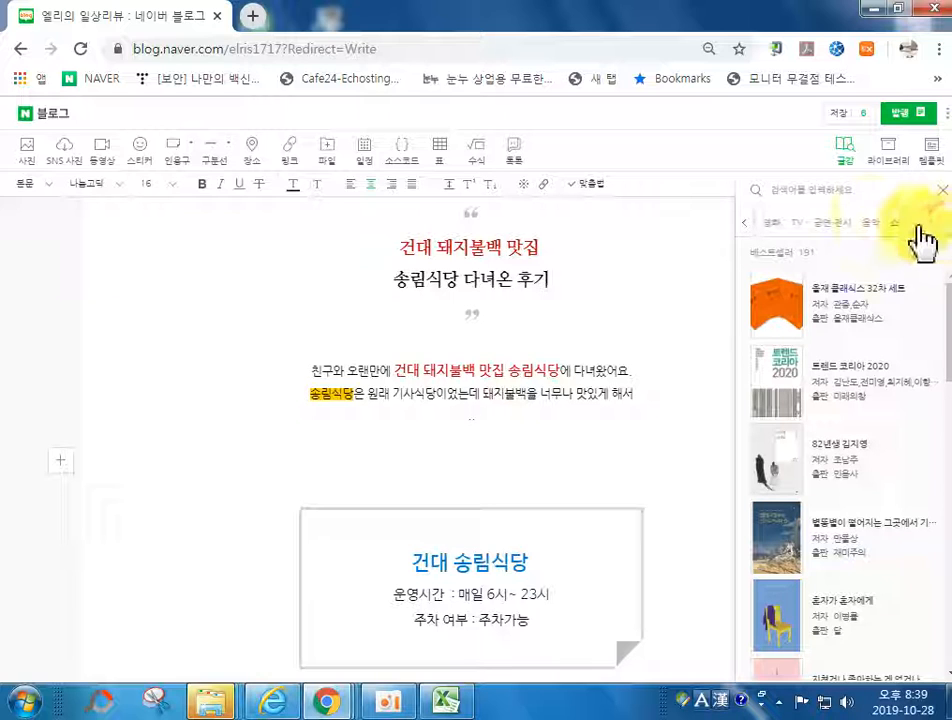
Search the shopping products for 포도비누 and insert the 천연수제비누 포도비누 card from 한일컴퓨터 twice below the introductory paragraph.
{"action": "left_click", "coordinate": [904, 226]}
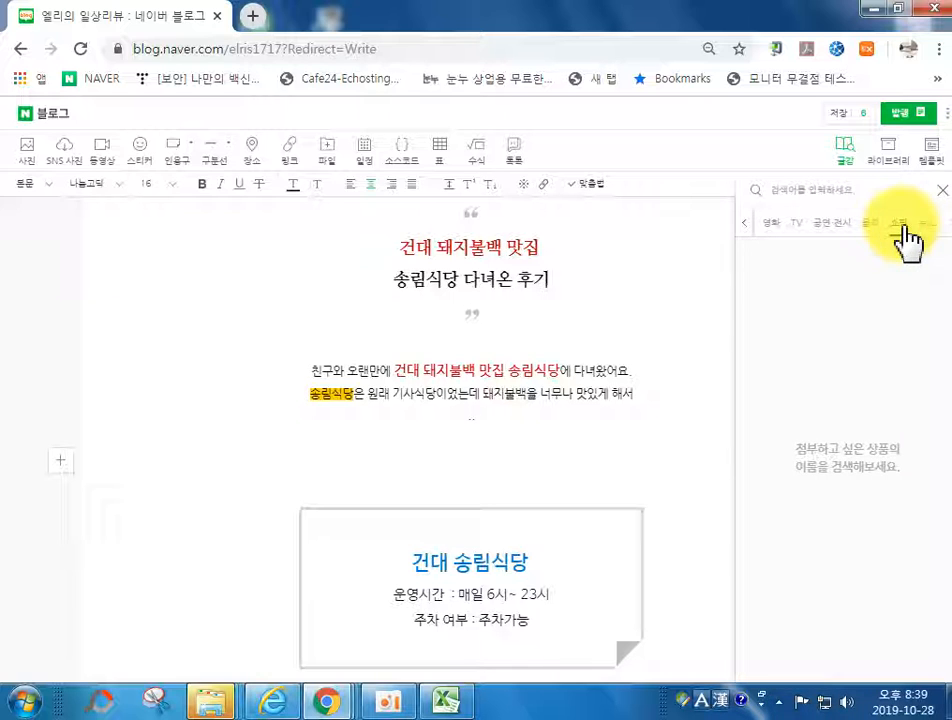
{"action": "left_click", "coordinate": [770, 190]}
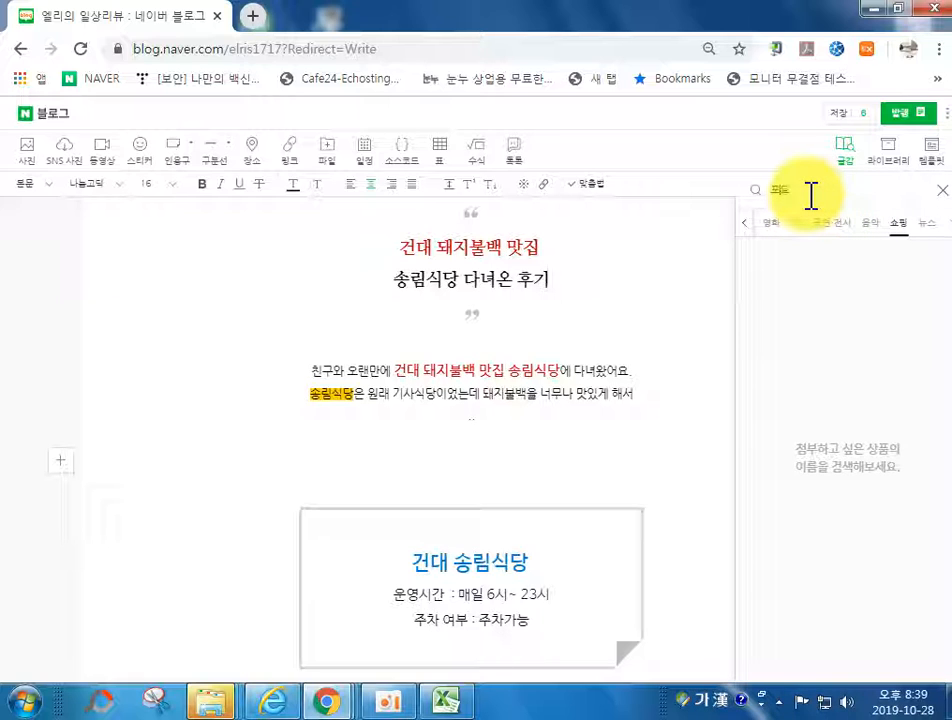
{"action": "key", "text": "Return"}
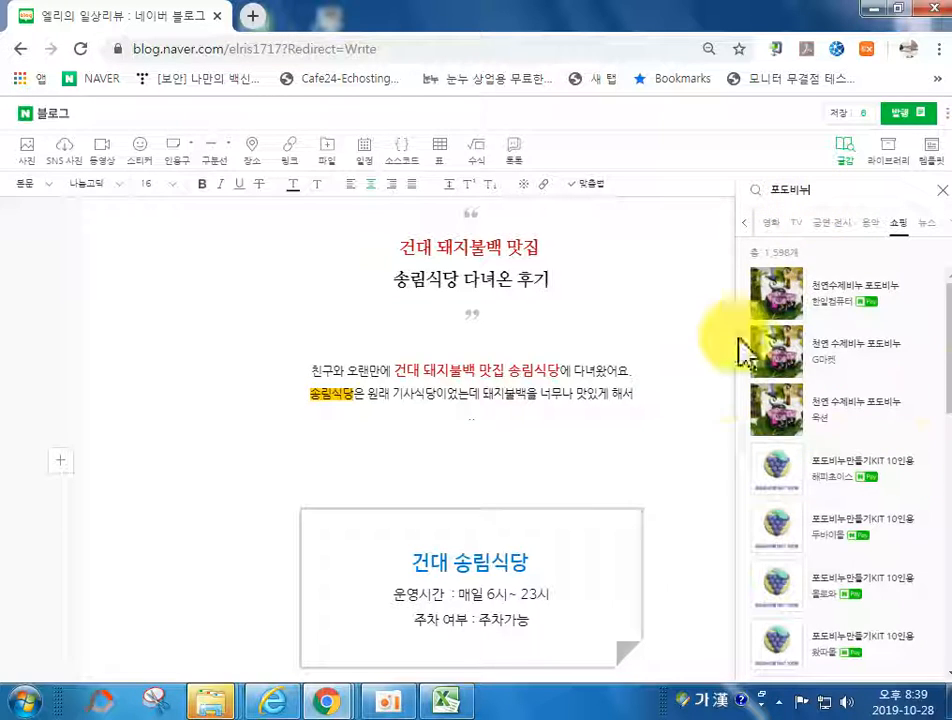
{"action": "scroll", "coordinate": [897, 400], "scroll_direction": "down", "scroll_amount": 1}
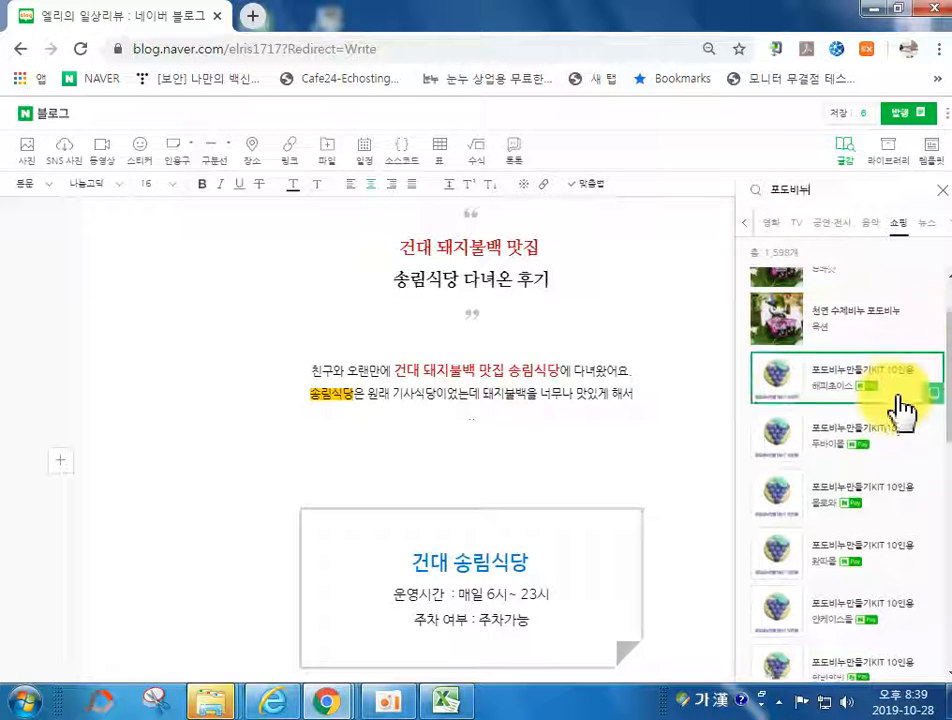
{"action": "scroll", "coordinate": [896, 396], "scroll_direction": "up", "scroll_amount": 1}
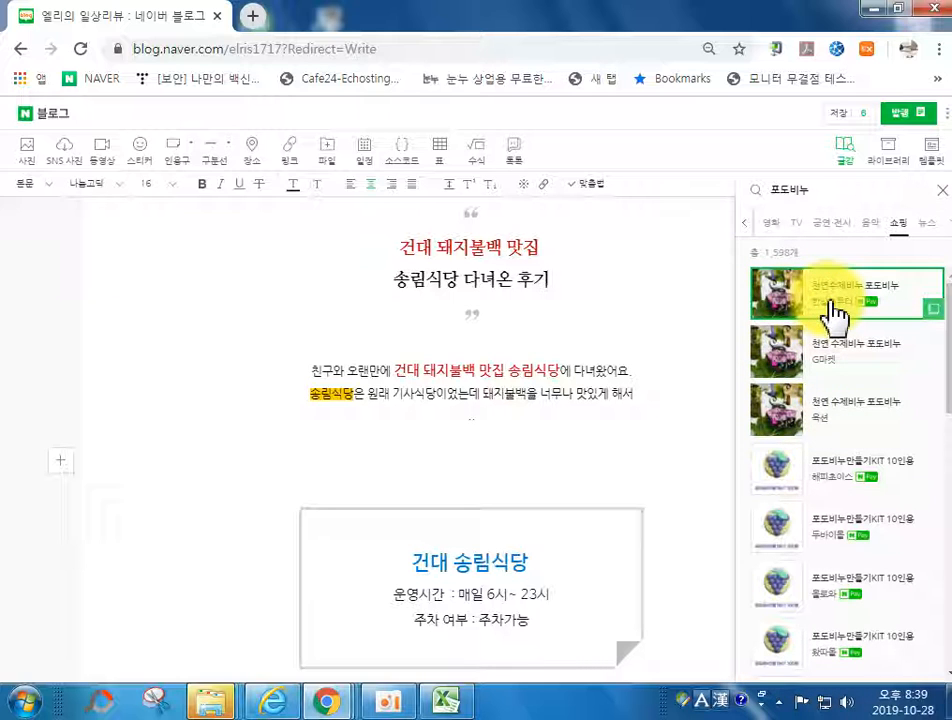
{"action": "double_click", "coordinate": [789, 316]}
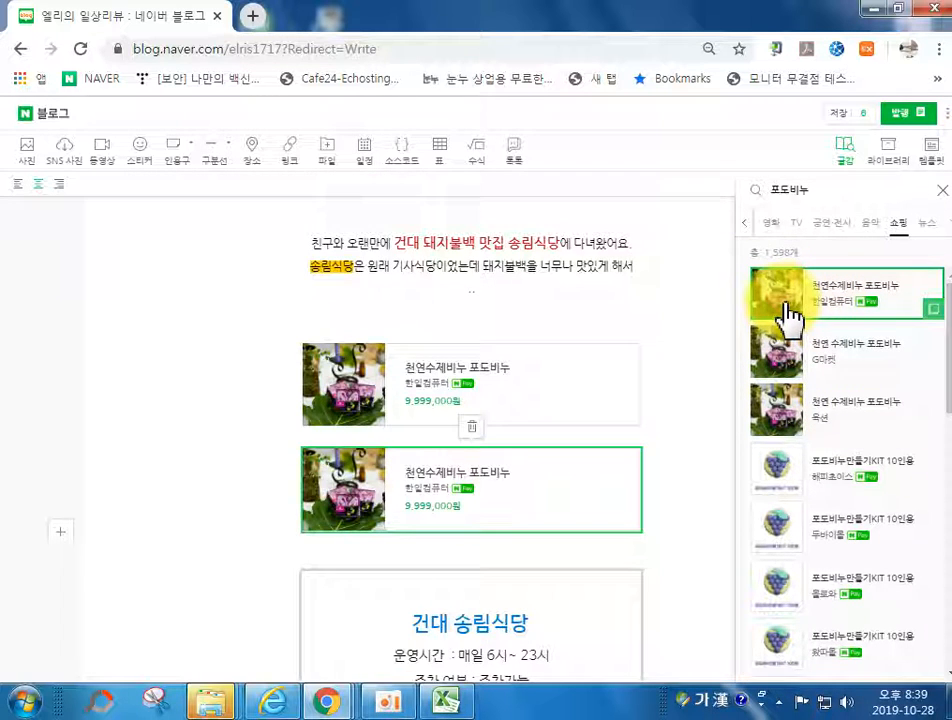
Delete both 포도비누 product cards from the post and close the material search.
{"action": "key", "text": "Delete"}
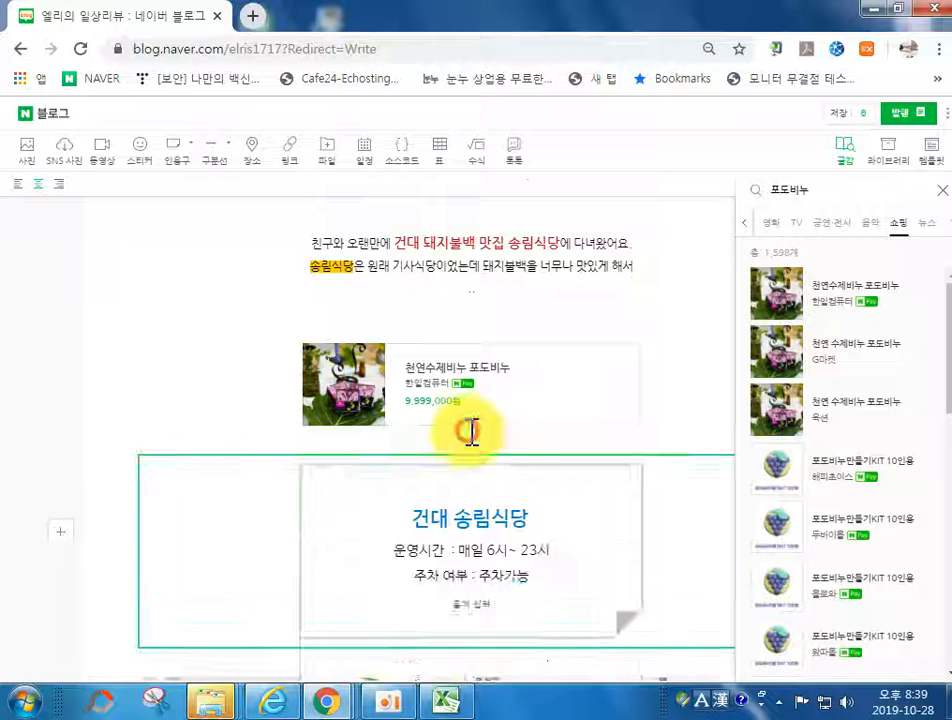
{"action": "left_click", "coordinate": [566, 373]}
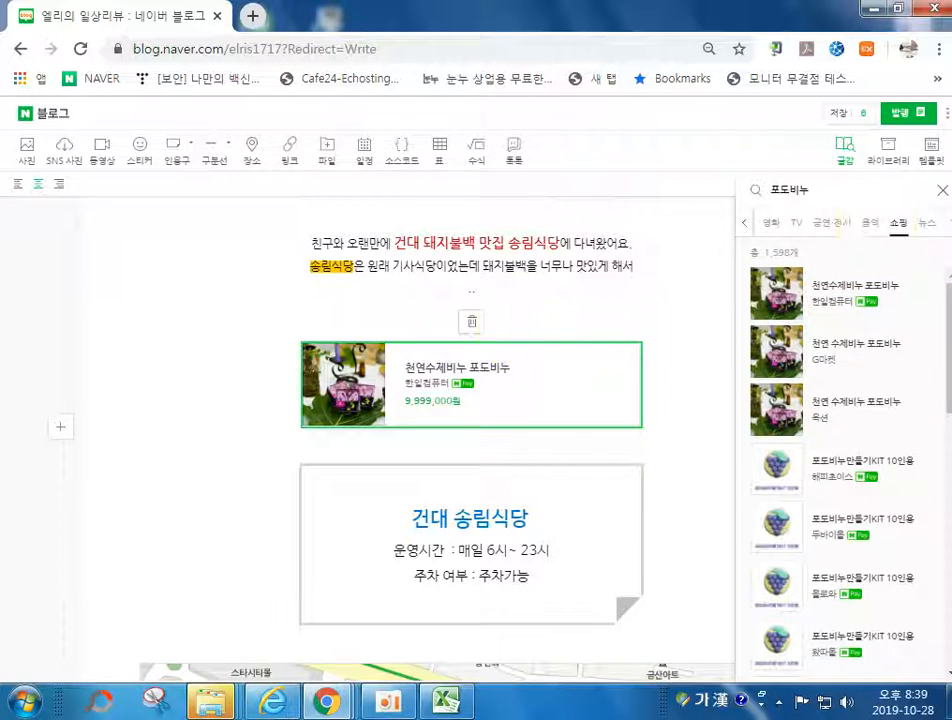
{"action": "left_click", "coordinate": [472, 321]}
{"action": "left_click", "coordinate": [941, 190]}
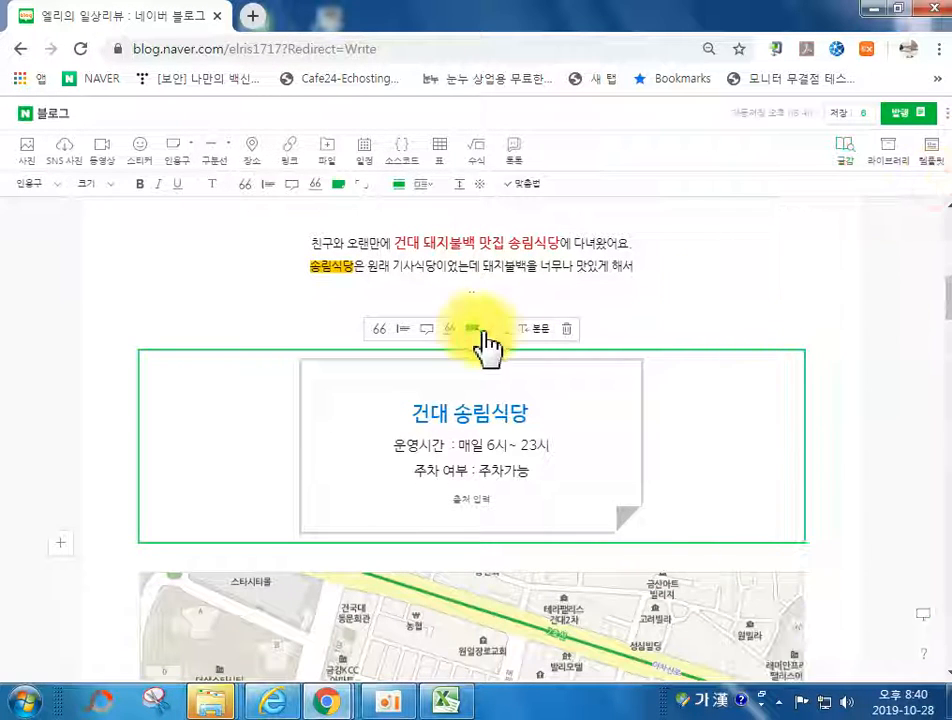
Add an empty line below the introductory paragraph and place the unused stir-fried pork photo from the post's library there.
{"action": "left_click", "coordinate": [475, 296]}
{"action": "key", "text": "Return"}
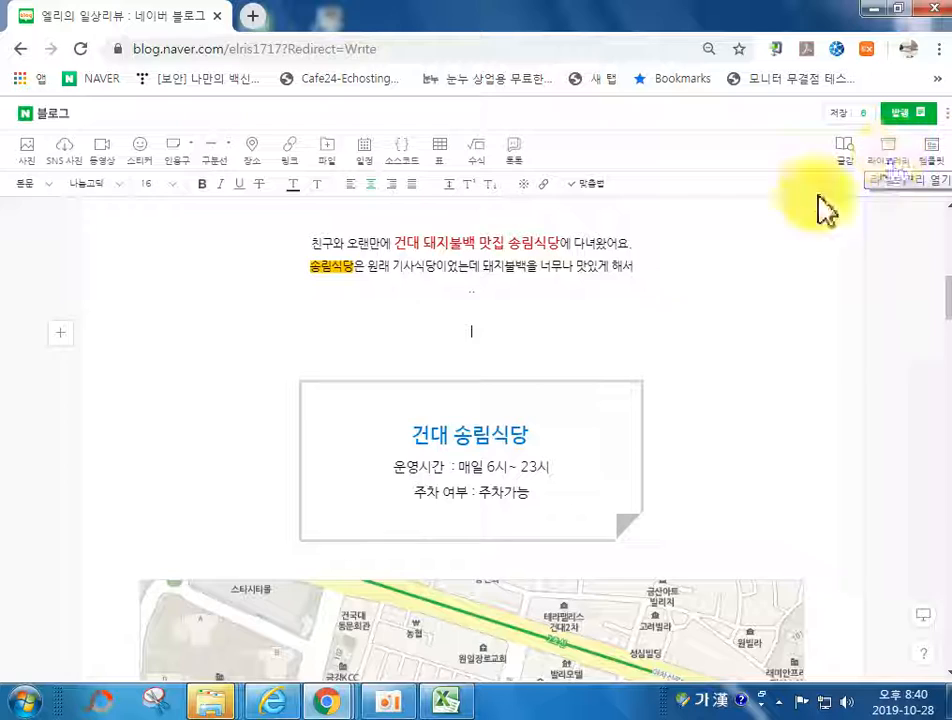
{"action": "scroll", "coordinate": [563, 389], "scroll_direction": "up", "scroll_amount": 8}
{"action": "scroll", "coordinate": [480, 378], "scroll_direction": "down", "scroll_amount": 5}
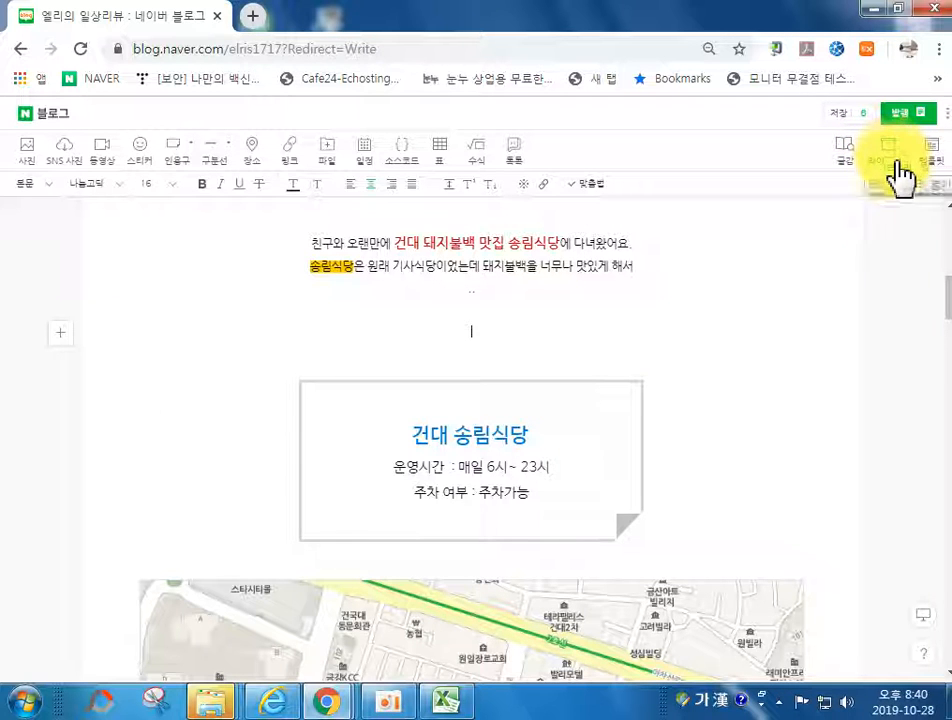
{"action": "scroll", "coordinate": [315, 393], "scroll_direction": "up", "scroll_amount": 5}
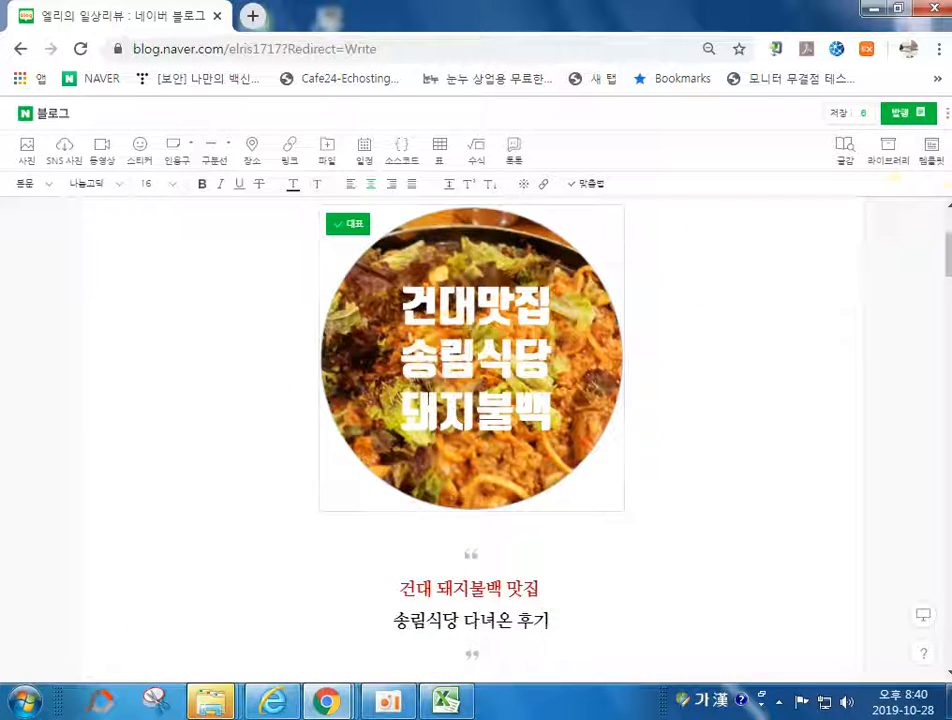
{"action": "left_click", "coordinate": [888, 155]}
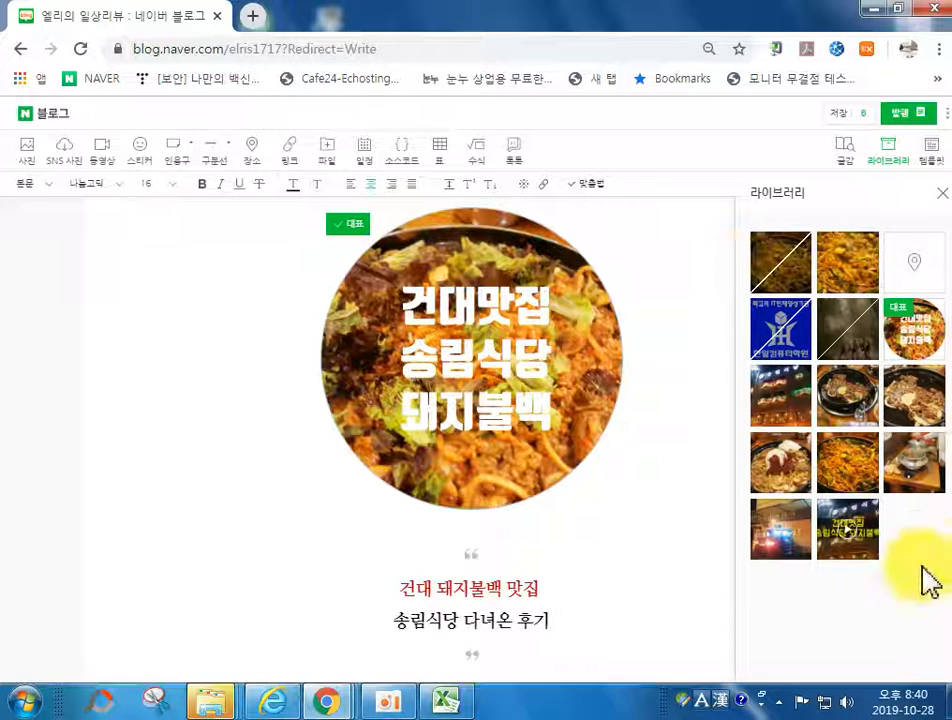
{"action": "scroll", "coordinate": [478, 608], "scroll_direction": "down", "scroll_amount": 2}
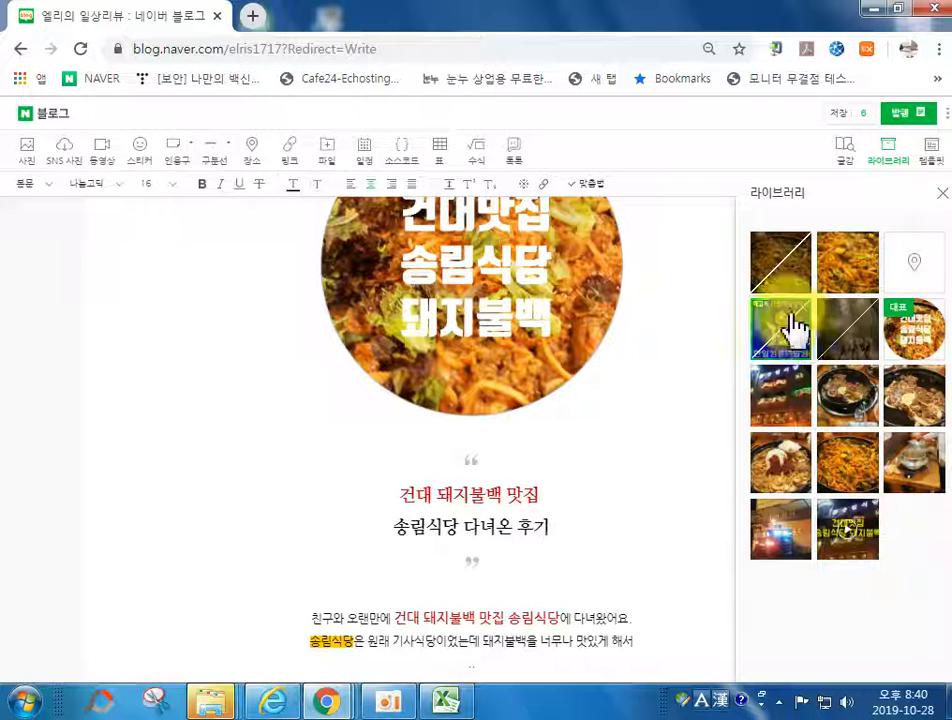
{"action": "left_click_drag", "start_coordinate": [785, 270], "coordinate": [474, 560]}
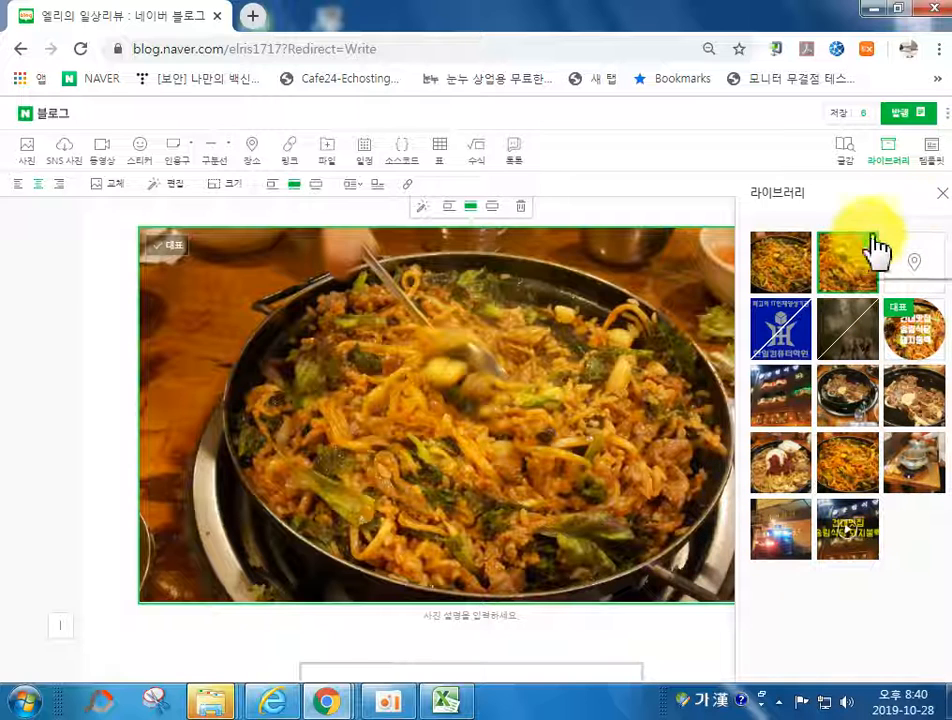
{"action": "left_click", "coordinate": [936, 193]}
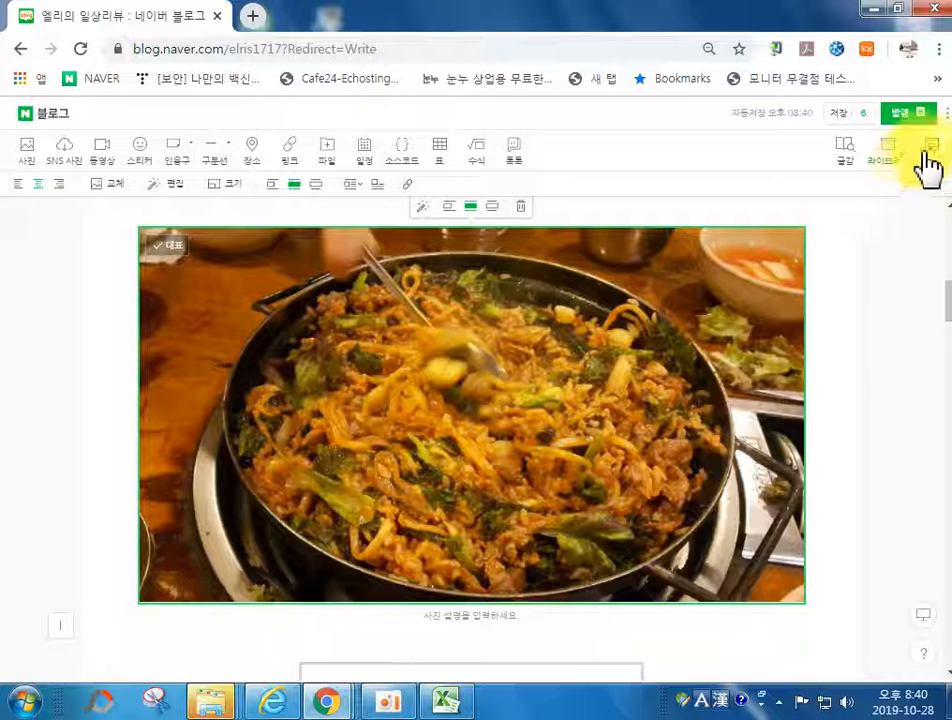
{"action": "left_click", "coordinate": [506, 637]}
{"action": "scroll", "coordinate": [700, 450], "scroll_direction": "down", "scroll_amount": 1}
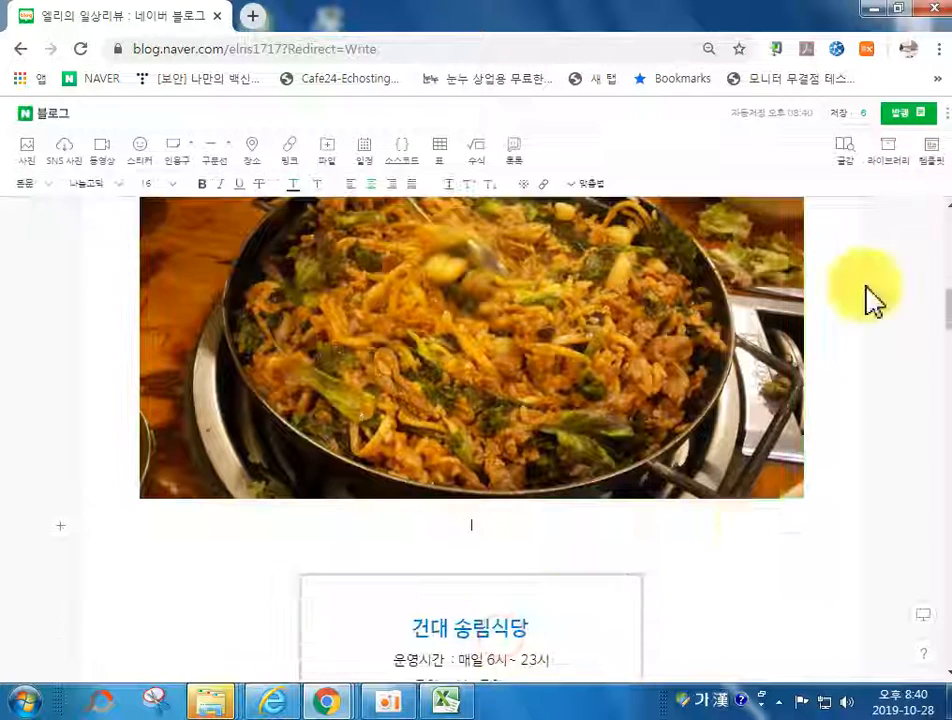
Preview the recommended templates and load 엔초비 파스타 만들기, temporarily saving the current draft, and close the template list.
{"action": "left_click", "coordinate": [933, 160]}
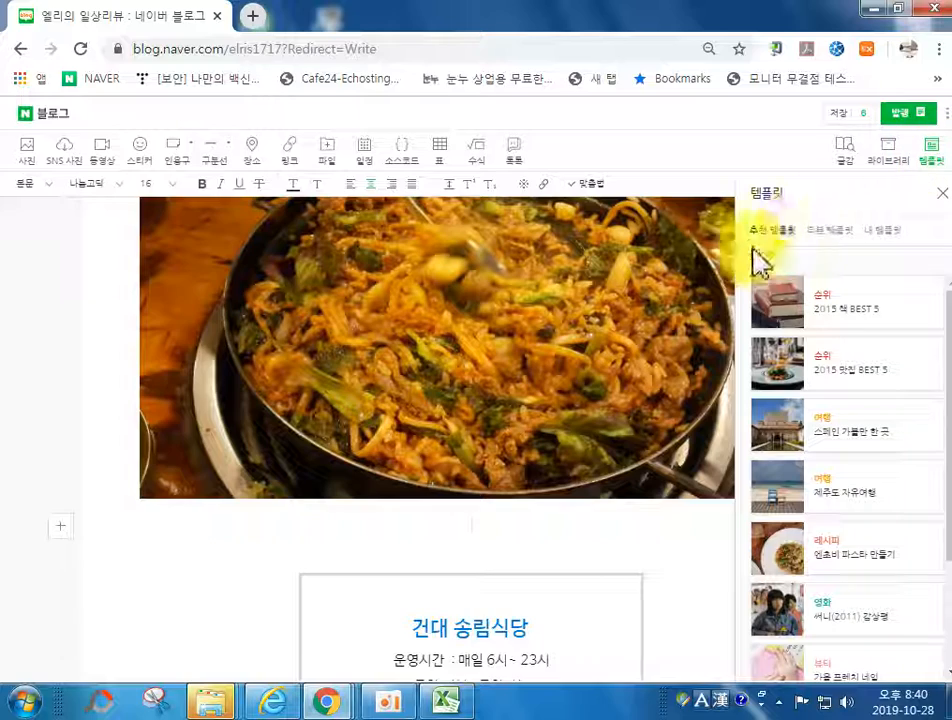
{"action": "scroll", "coordinate": [357, 278], "scroll_direction": "up", "scroll_amount": 4}
{"action": "scroll", "coordinate": [553, 400], "scroll_direction": "up", "scroll_amount": 3}
{"action": "scroll", "coordinate": [557, 429], "scroll_direction": "down", "scroll_amount": 4}
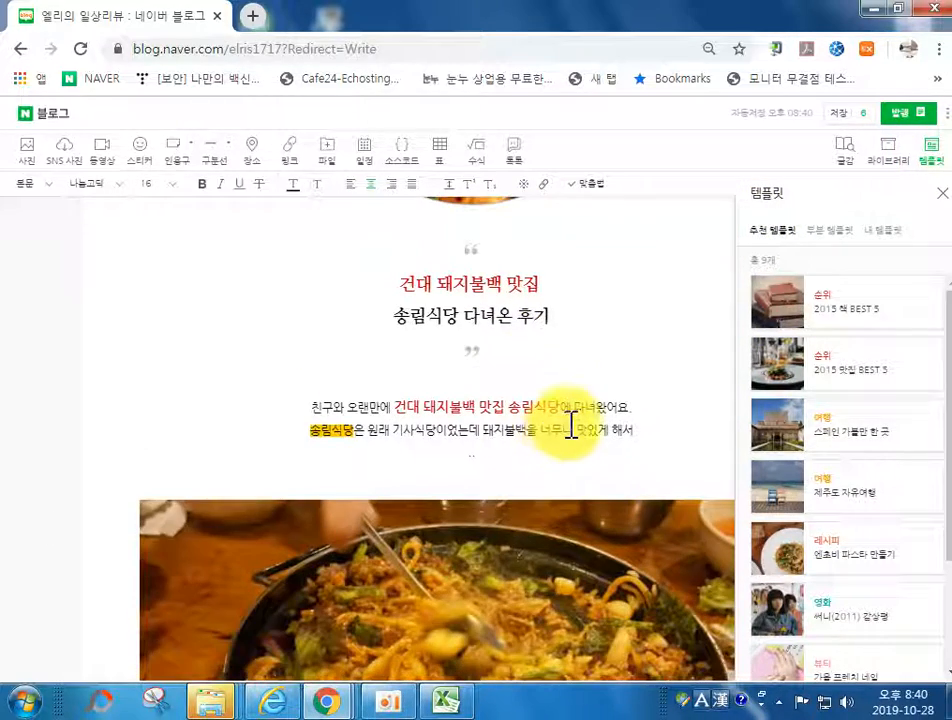
{"action": "mouse_move", "coordinate": [797, 322]}
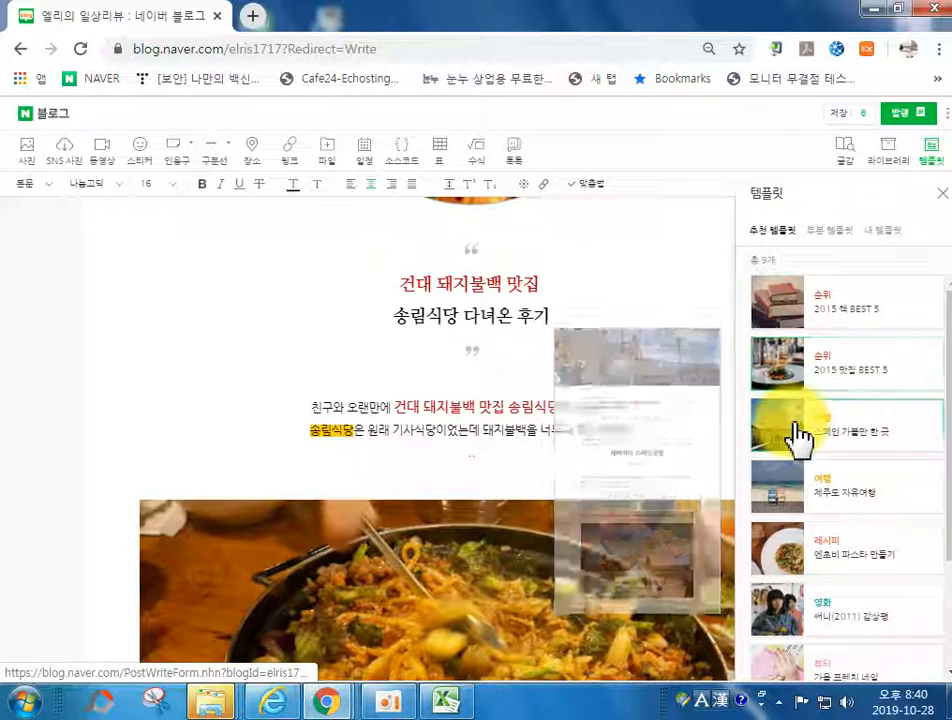
{"action": "mouse_move", "coordinate": [800, 437]}
{"action": "mouse_move", "coordinate": [800, 493]}
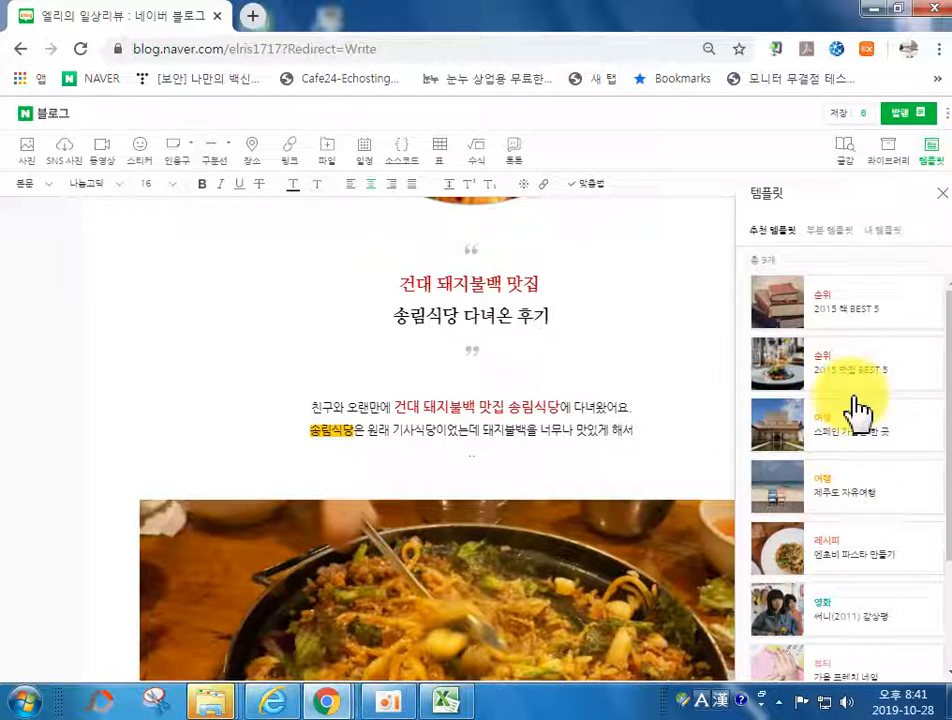
{"action": "left_click", "coordinate": [820, 565]}
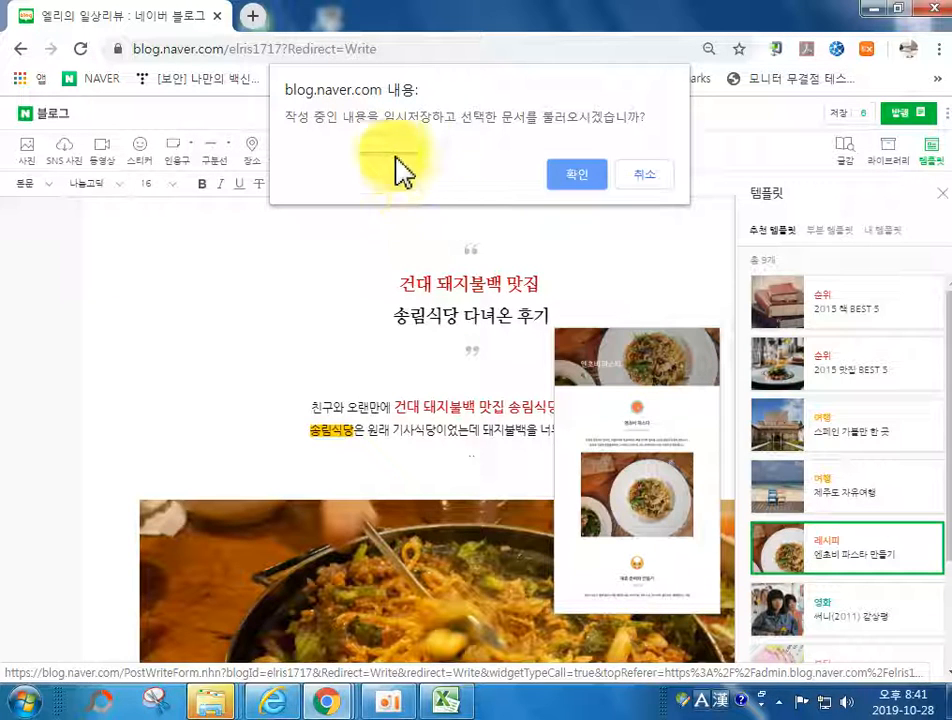
{"action": "left_click", "coordinate": [574, 177]}
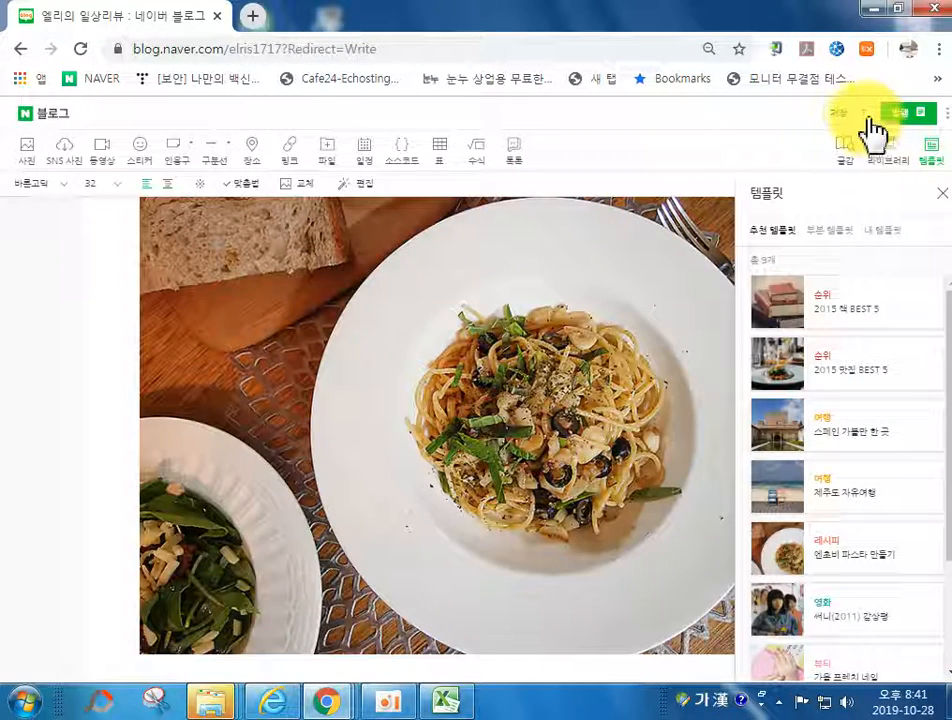
{"action": "left_click", "coordinate": [940, 193]}
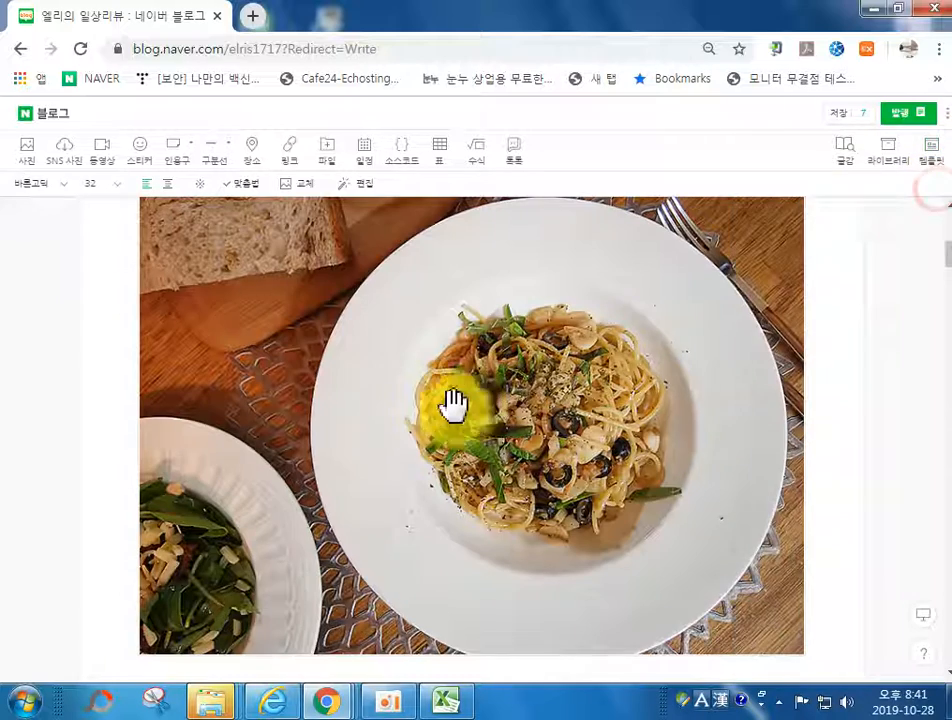
Try to edit the title's pasta background photo and replace it with the logo image 한일로고(150,150).
{"action": "scroll", "coordinate": [420, 404], "scroll_direction": "up", "scroll_amount": 5}
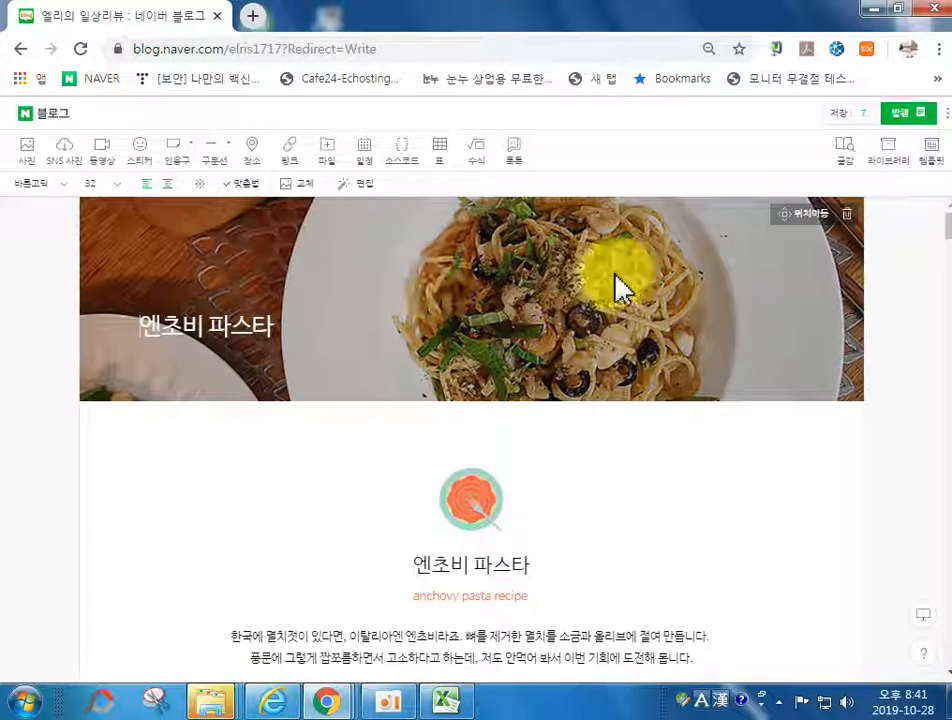
{"action": "left_click", "coordinate": [757, 343]}
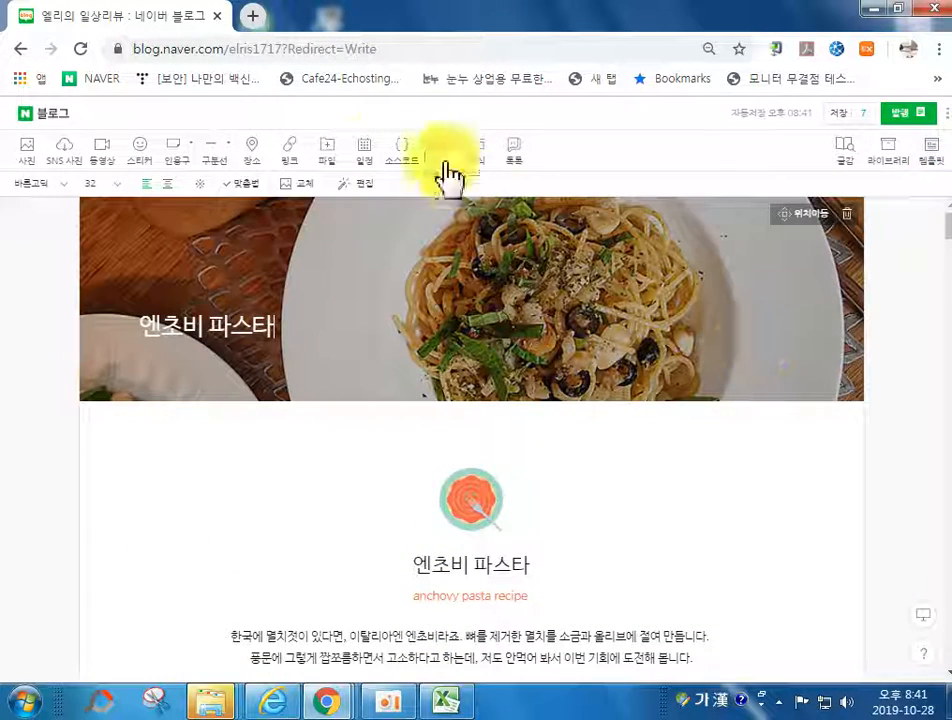
{"action": "left_click", "coordinate": [357, 183]}
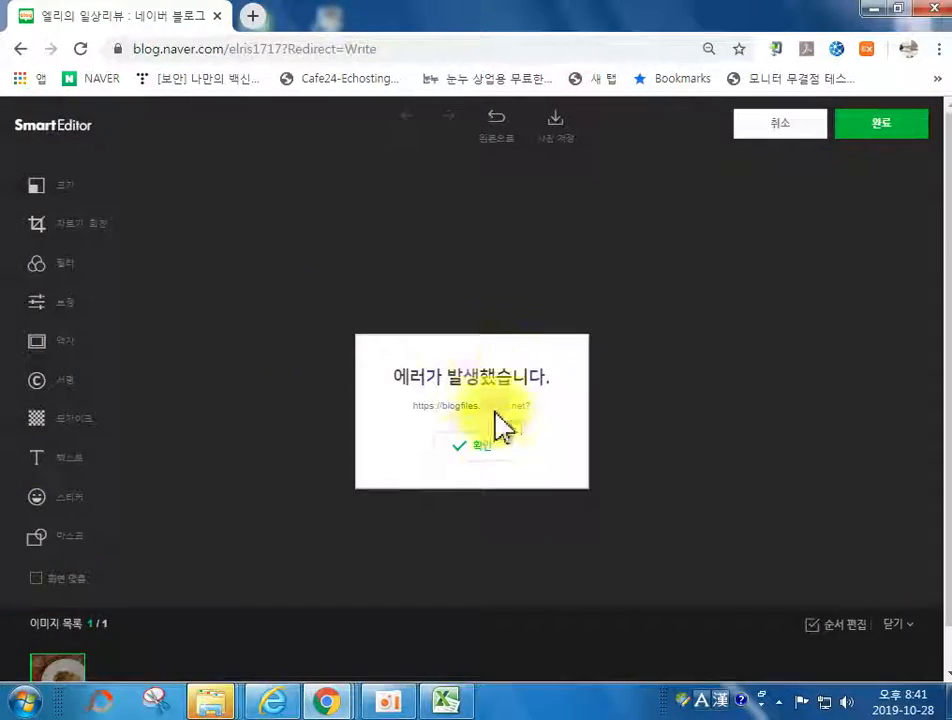
{"action": "left_click", "coordinate": [470, 443]}
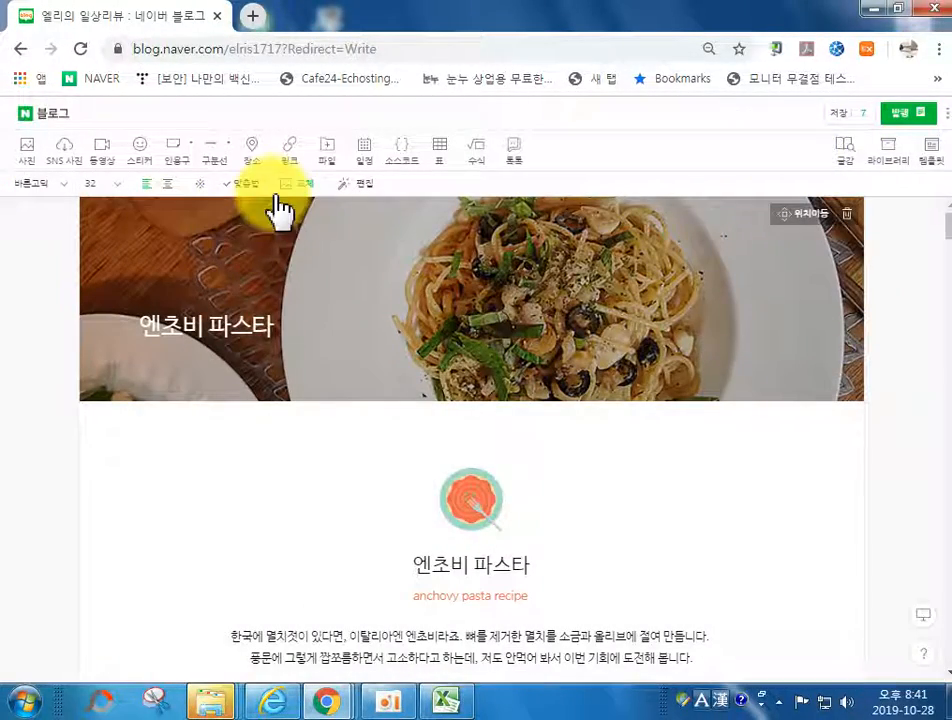
{"action": "left_click", "coordinate": [447, 385]}
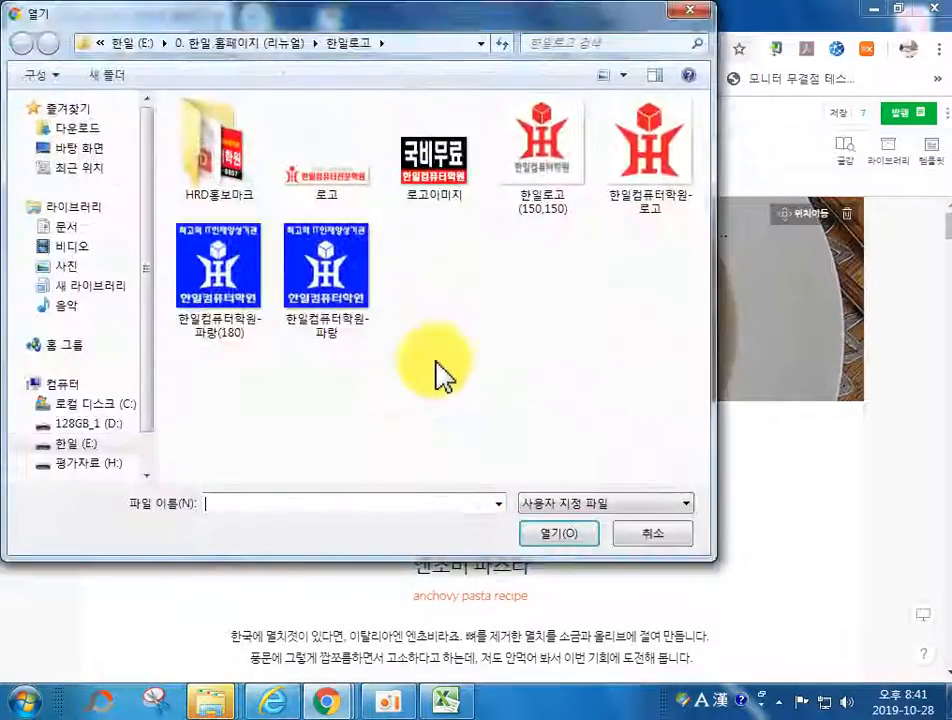
{"action": "left_click", "coordinate": [542, 168]}
{"action": "left_click", "coordinate": [550, 530]}
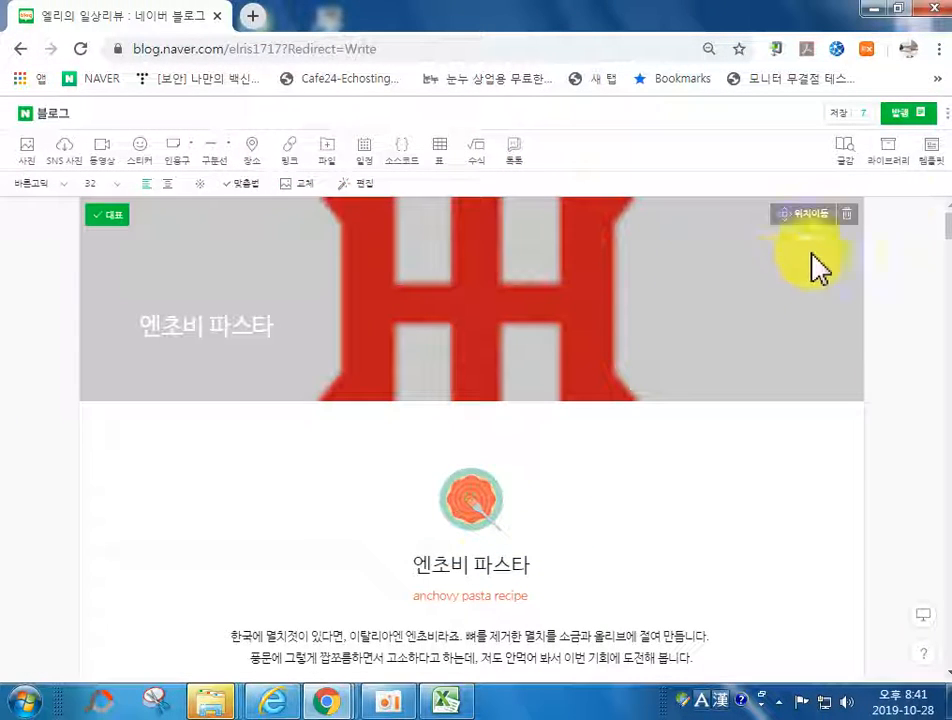
Insert the partial template 뉴욕에서 만난 잊지못할 음식들 on the empty line below the large pasta photo.
{"action": "left_click", "coordinate": [932, 162]}
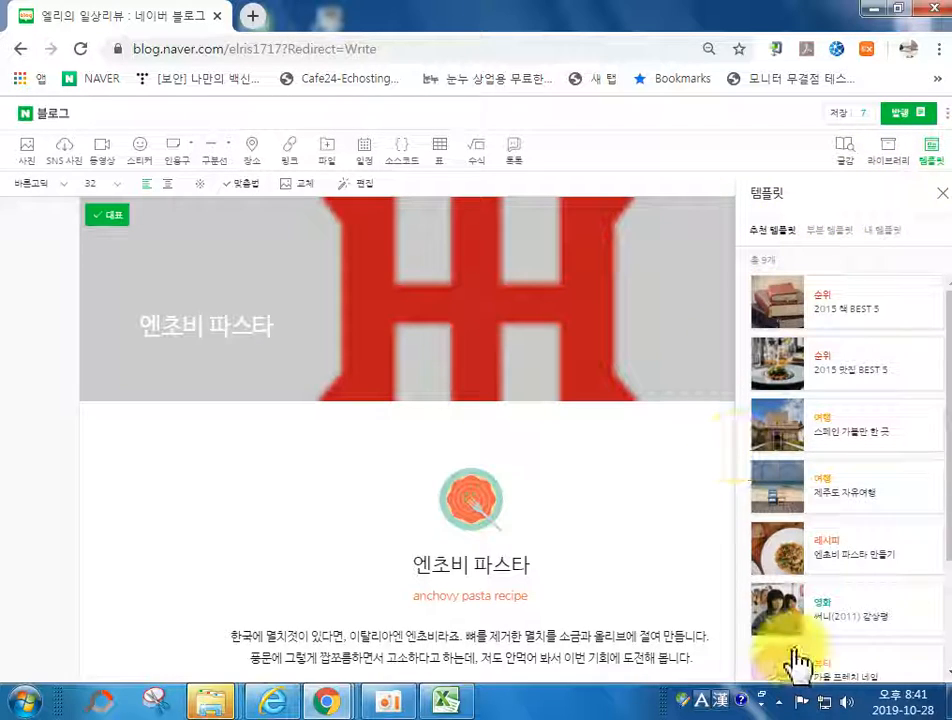
{"action": "scroll", "coordinate": [800, 630], "scroll_direction": "down", "scroll_amount": 2}
{"action": "left_click", "coordinate": [560, 625]}
{"action": "scroll", "coordinate": [560, 600], "scroll_direction": "down", "scroll_amount": 8}
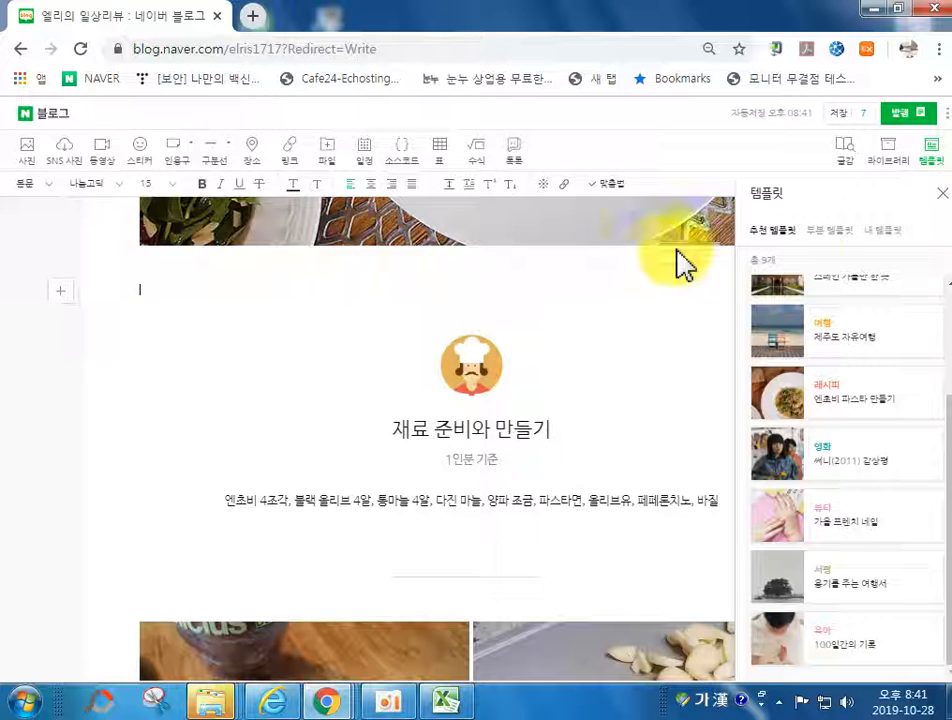
{"action": "left_click", "coordinate": [818, 232]}
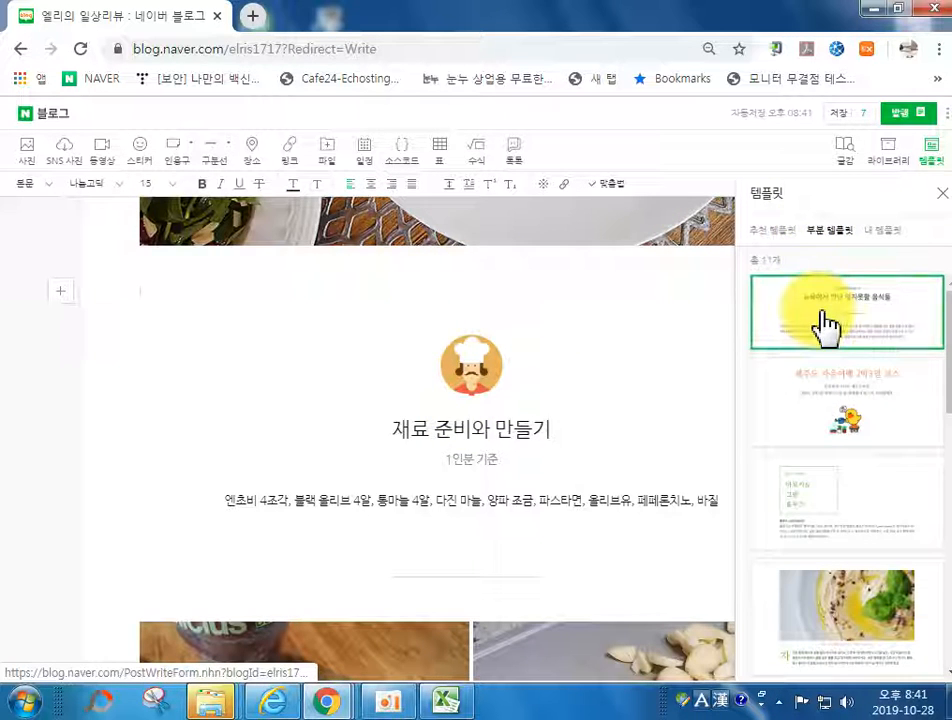
{"action": "left_click", "coordinate": [826, 330]}
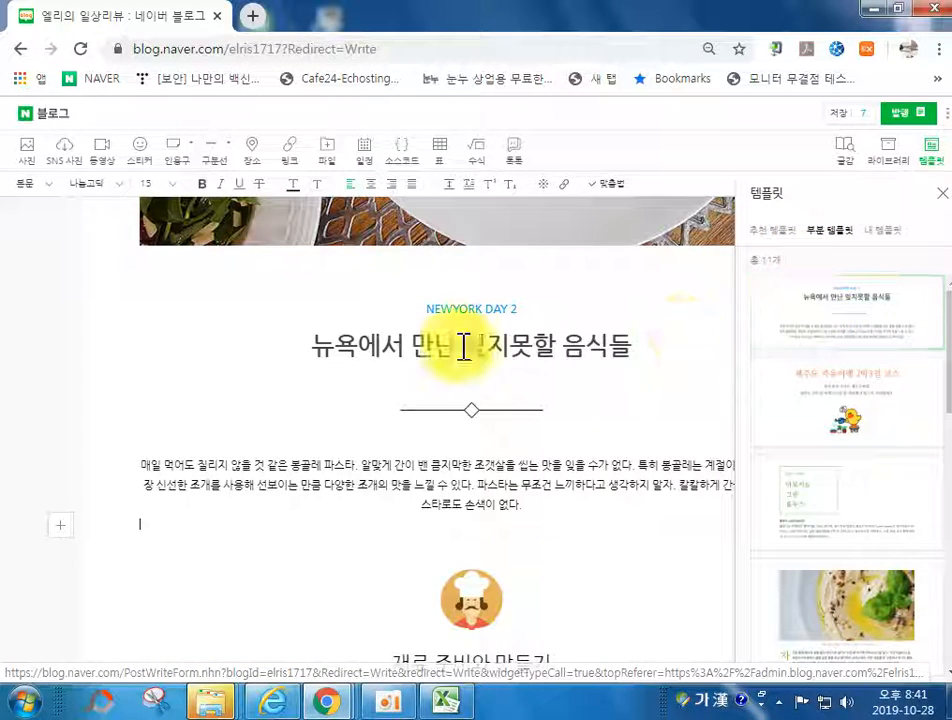
Insert the hummus photo partial template over the word 잊지못할 in the New York heading and close the template list.
{"action": "left_click_drag", "start_coordinate": [459, 343], "coordinate": [555, 342]}
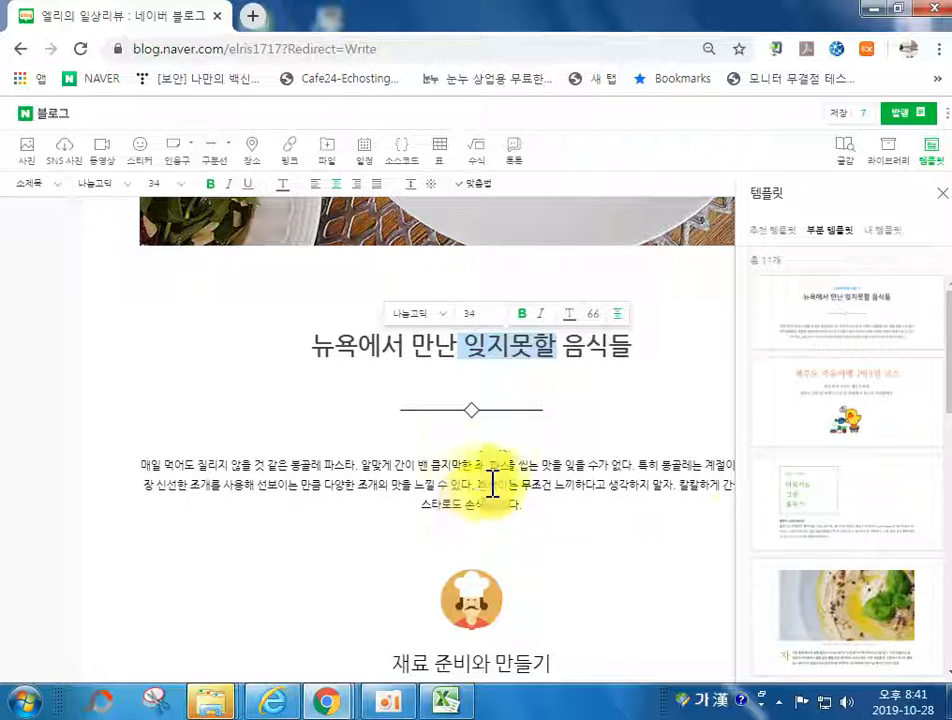
{"action": "scroll", "coordinate": [800, 480], "scroll_direction": "down", "scroll_amount": 4}
{"action": "scroll", "coordinate": [838, 462], "scroll_direction": "up", "scroll_amount": 2}
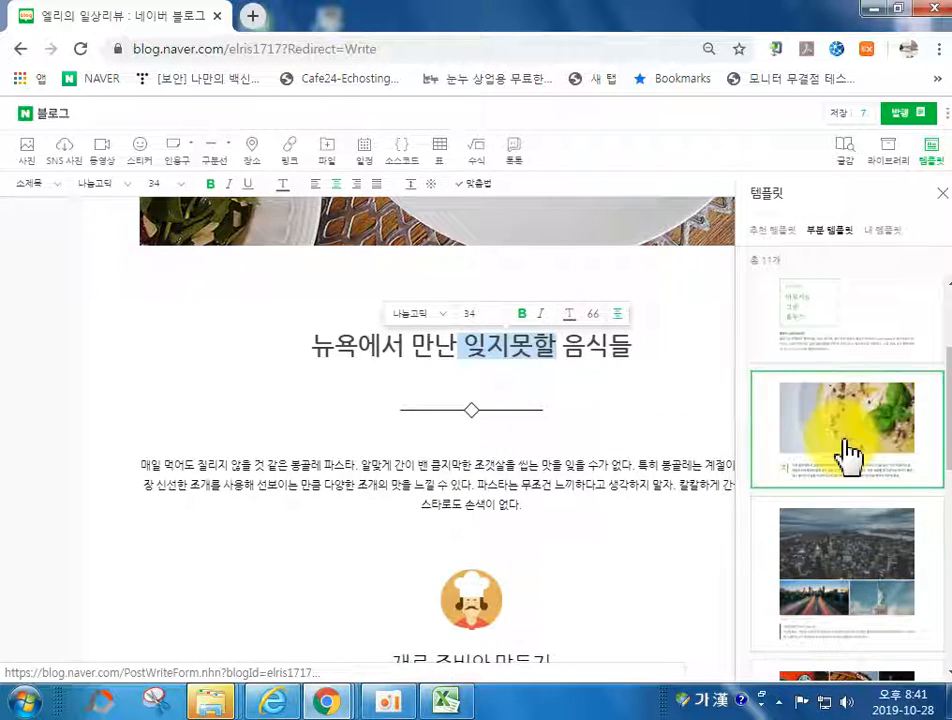
{"action": "left_click", "coordinate": [845, 458]}
{"action": "scroll", "coordinate": [500, 462], "scroll_direction": "up", "scroll_amount": 2}
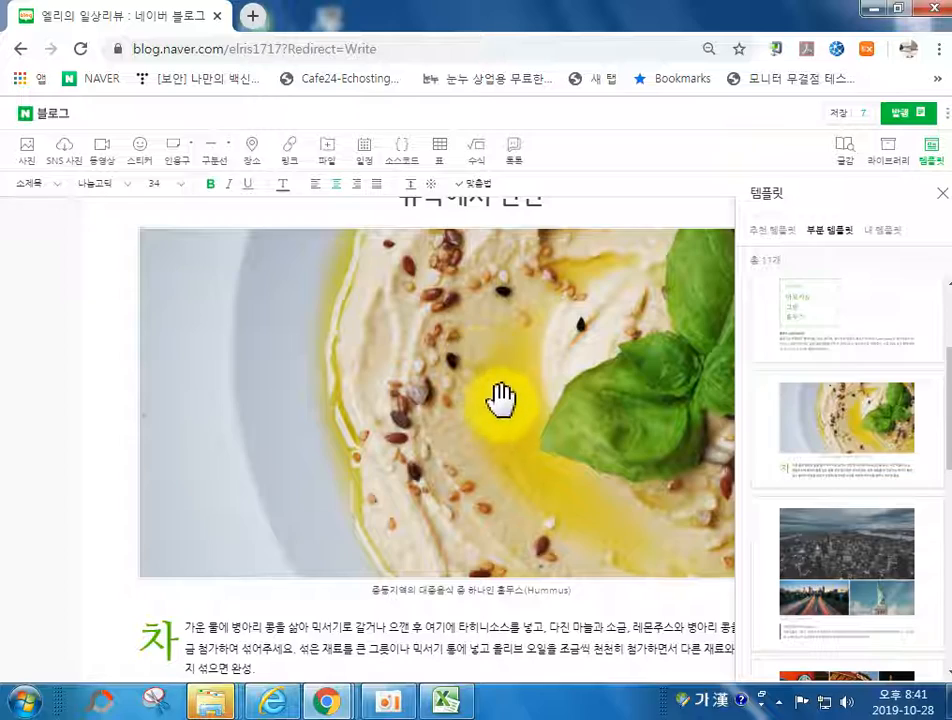
{"action": "scroll", "coordinate": [505, 398], "scroll_direction": "up", "scroll_amount": 2}
{"action": "scroll", "coordinate": [516, 410], "scroll_direction": "down", "scroll_amount": 4}
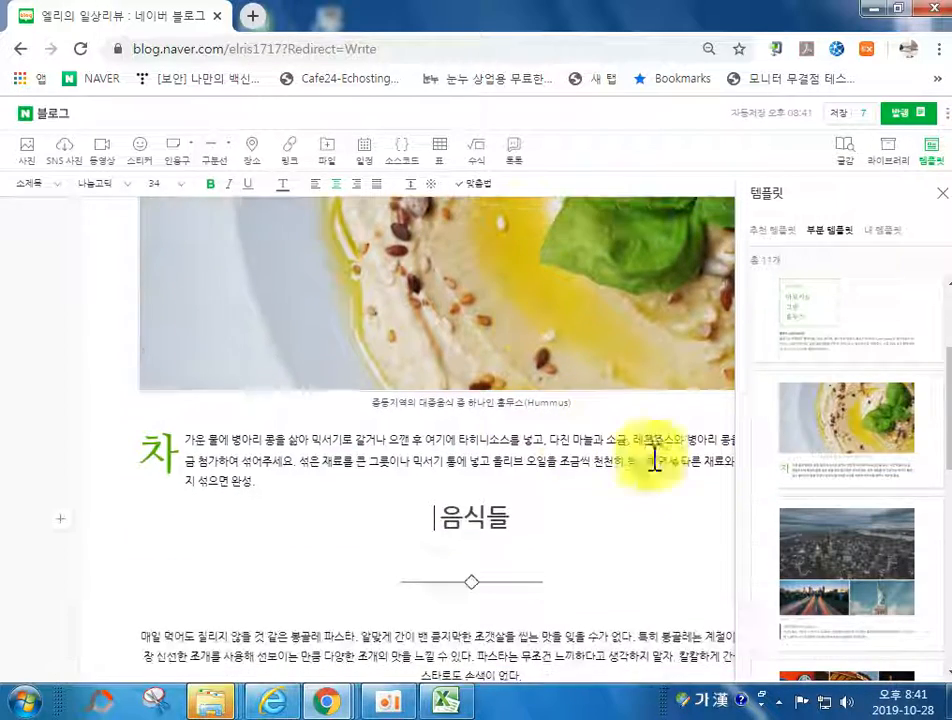
{"action": "scroll", "coordinate": [814, 557], "scroll_direction": "down", "scroll_amount": 8}
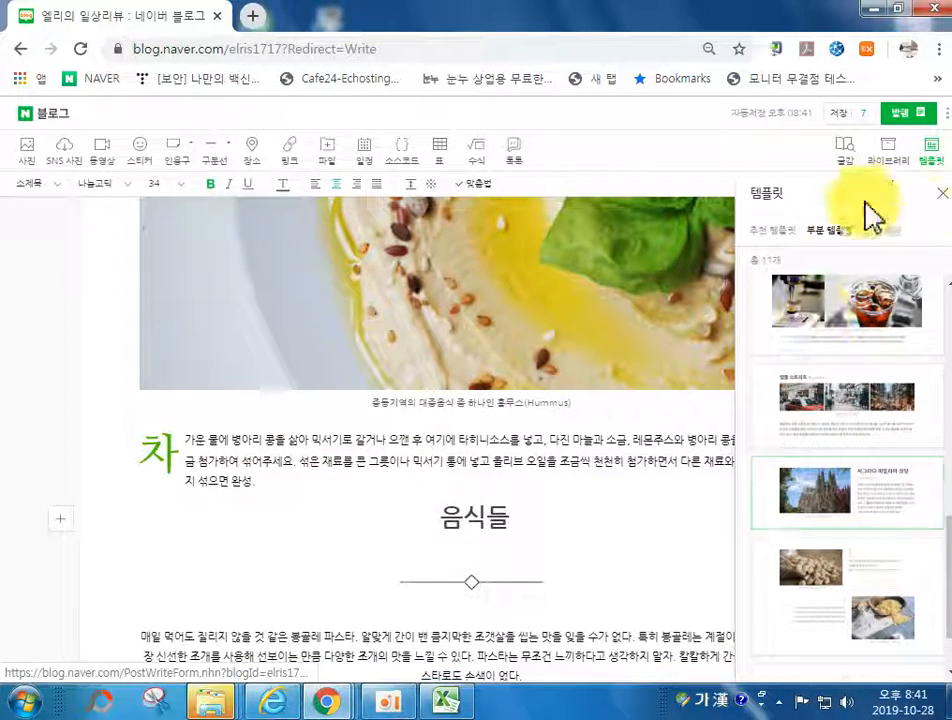
{"action": "left_click", "coordinate": [943, 200]}
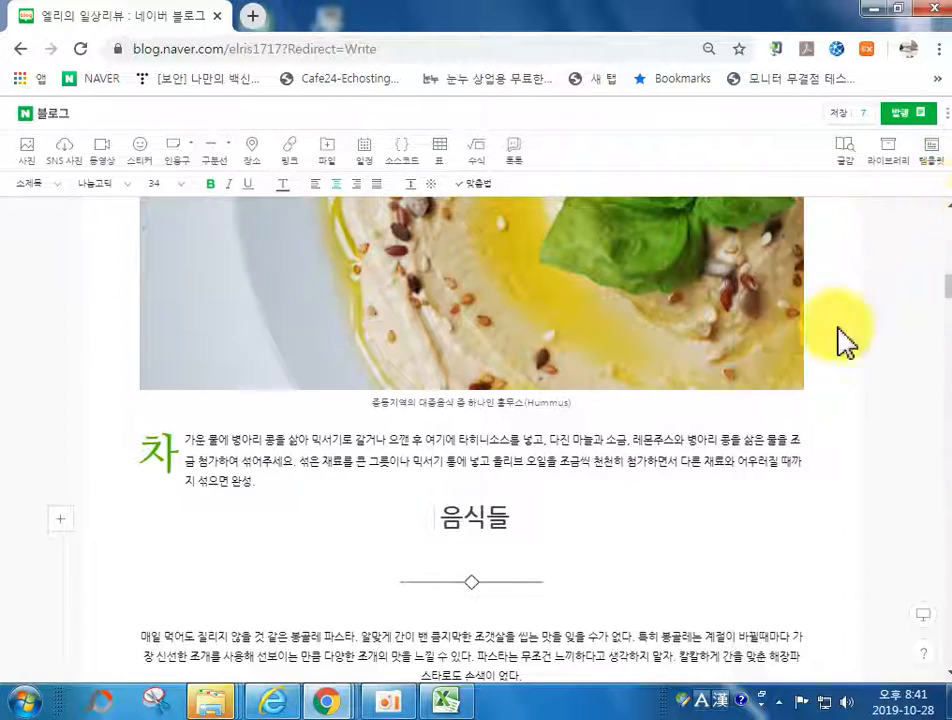
{"action": "scroll", "coordinate": [600, 434], "scroll_direction": "up", "scroll_amount": 5}
{"action": "scroll", "coordinate": [645, 435], "scroll_direction": "up", "scroll_amount": 10}
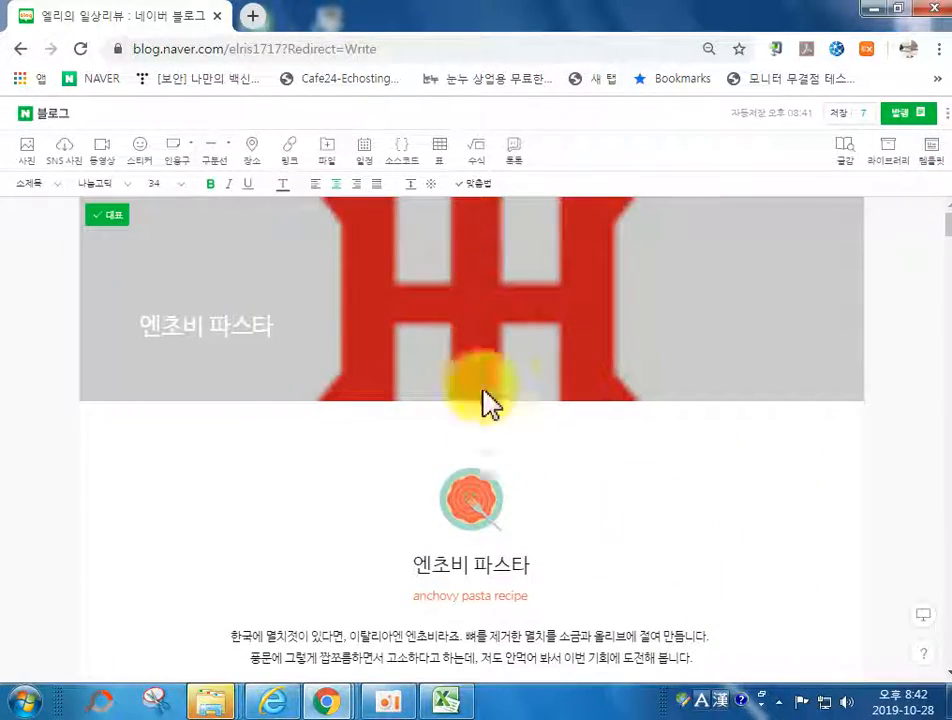
Open the Naver blog home and go to the top of the own blog's main page.
{"action": "left_click", "coordinate": [57, 125]}
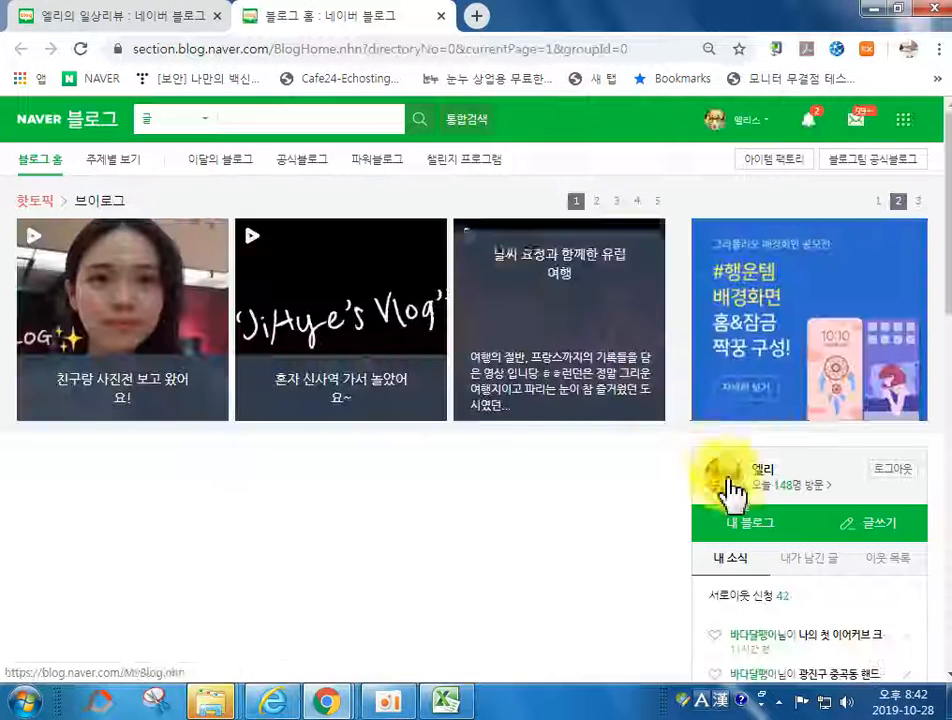
{"action": "left_click", "coordinate": [733, 520]}
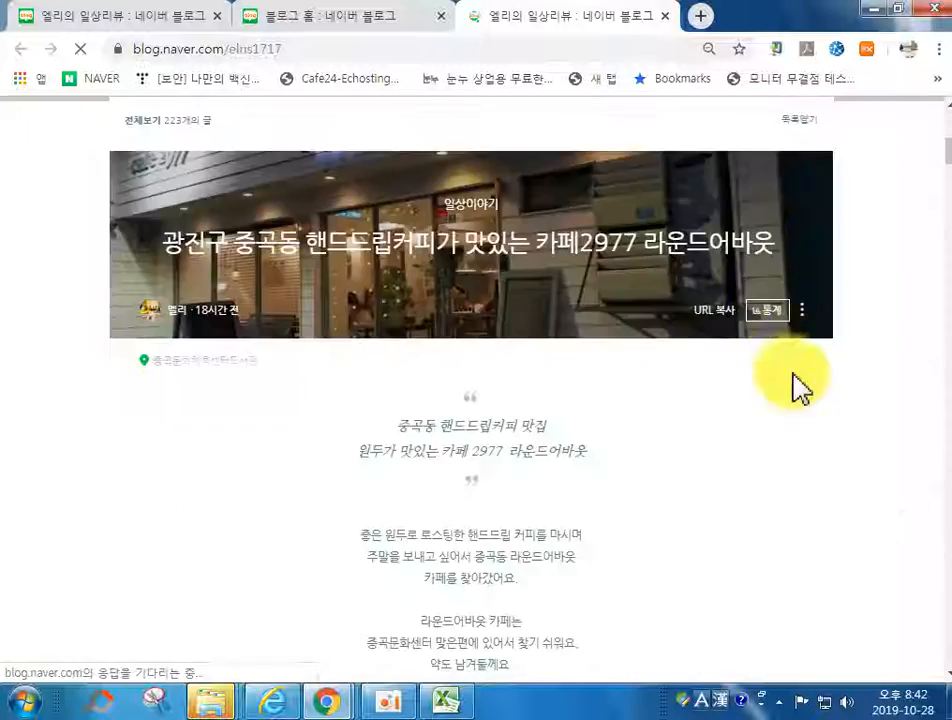
{"action": "scroll", "coordinate": [340, 456], "scroll_direction": "up", "scroll_amount": 3}
{"action": "scroll", "coordinate": [475, 425], "scroll_direction": "down", "scroll_amount": 1}
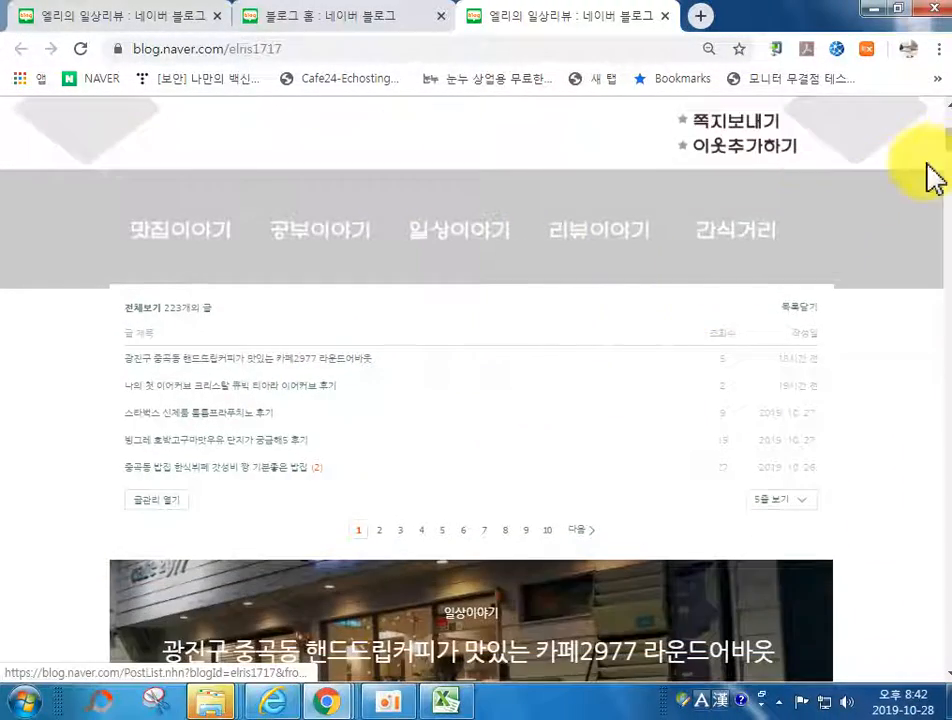
{"action": "scroll", "coordinate": [945, 150], "scroll_direction": "up", "scroll_amount": 4}
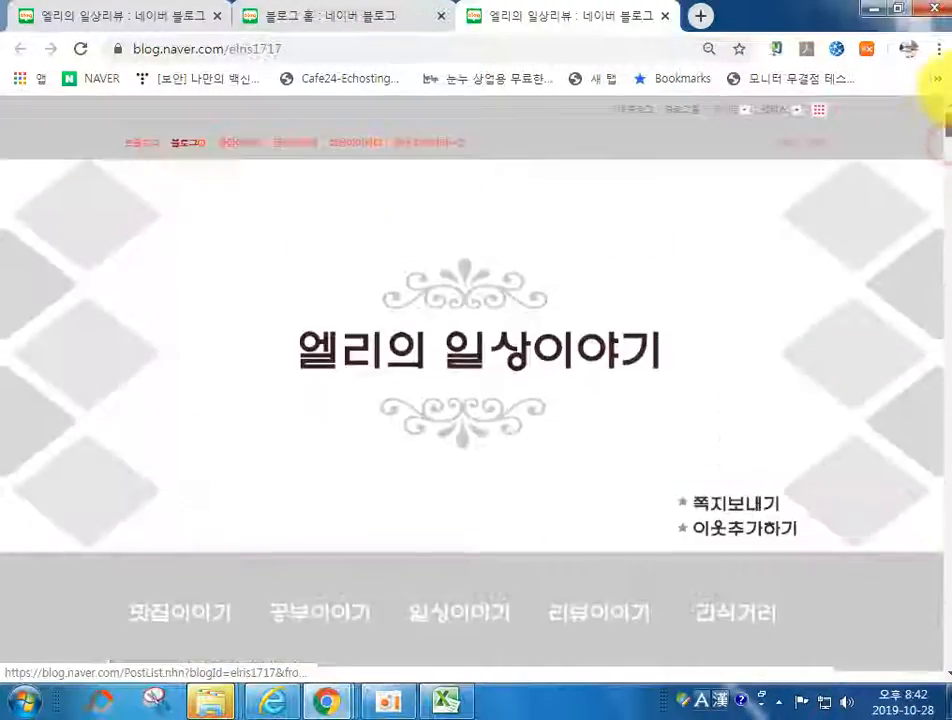
Start a new post from the blog's main page and resume the unfinished 엔초비 파스타 draft.
{"action": "left_click", "coordinate": [727, 112]}
{"action": "left_click", "coordinate": [725, 142]}
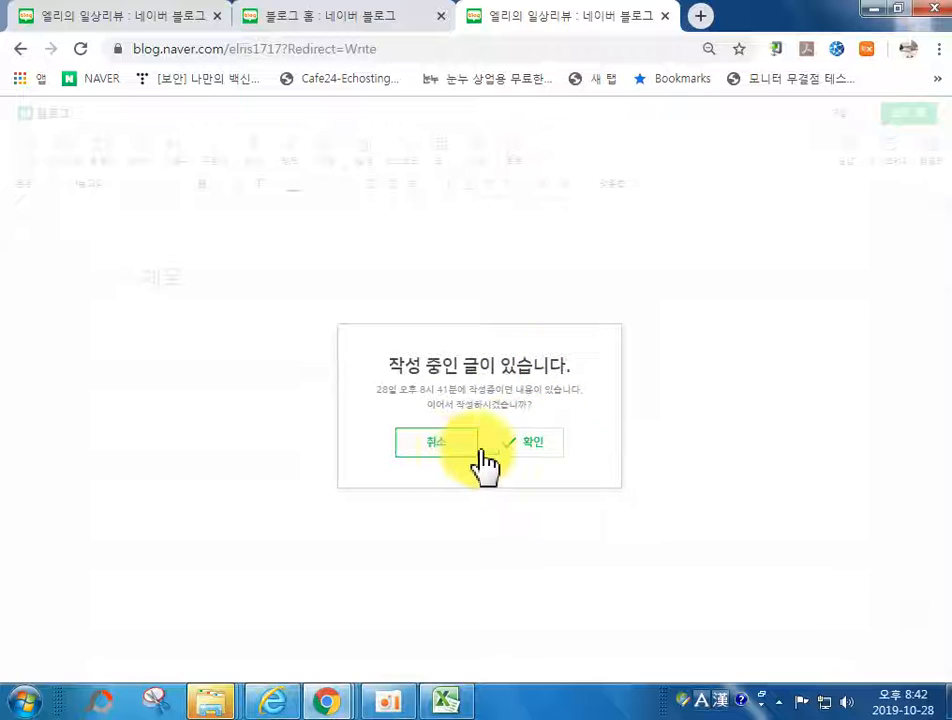
{"action": "left_click", "coordinate": [527, 455]}
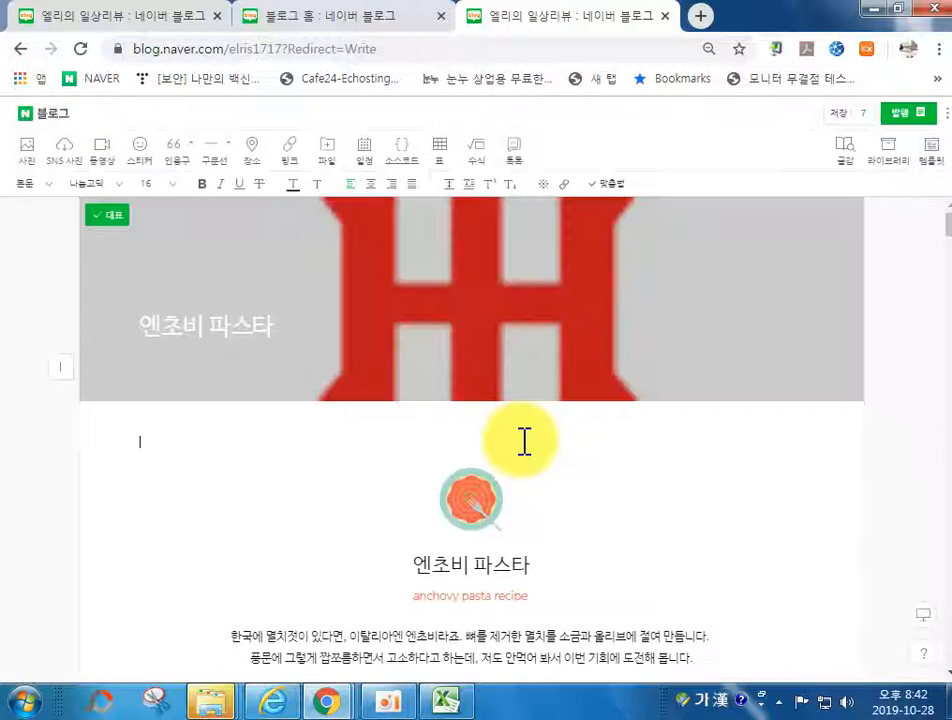
{"action": "scroll", "coordinate": [630, 400], "scroll_direction": "down", "scroll_amount": 10}
{"action": "scroll", "coordinate": [653, 421], "scroll_direction": "up", "scroll_amount": 10}
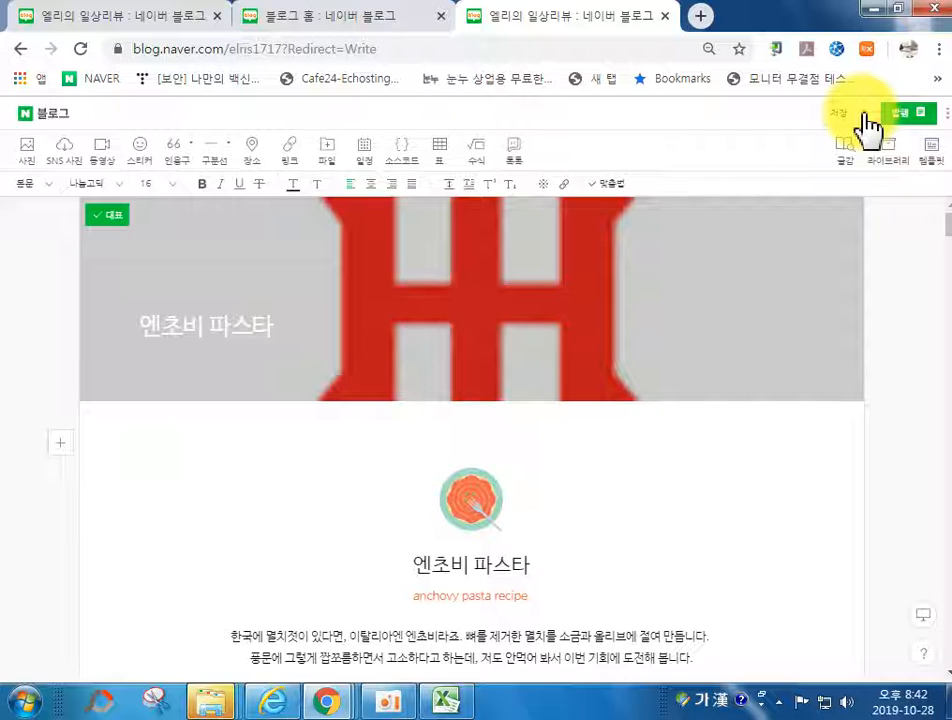
Load the temporarily saved draft 건대 송림식당 돼지불백 맛집 다녀왔어요! and review its content.
{"action": "left_click", "coordinate": [864, 114]}
{"action": "left_click", "coordinate": [422, 292]}
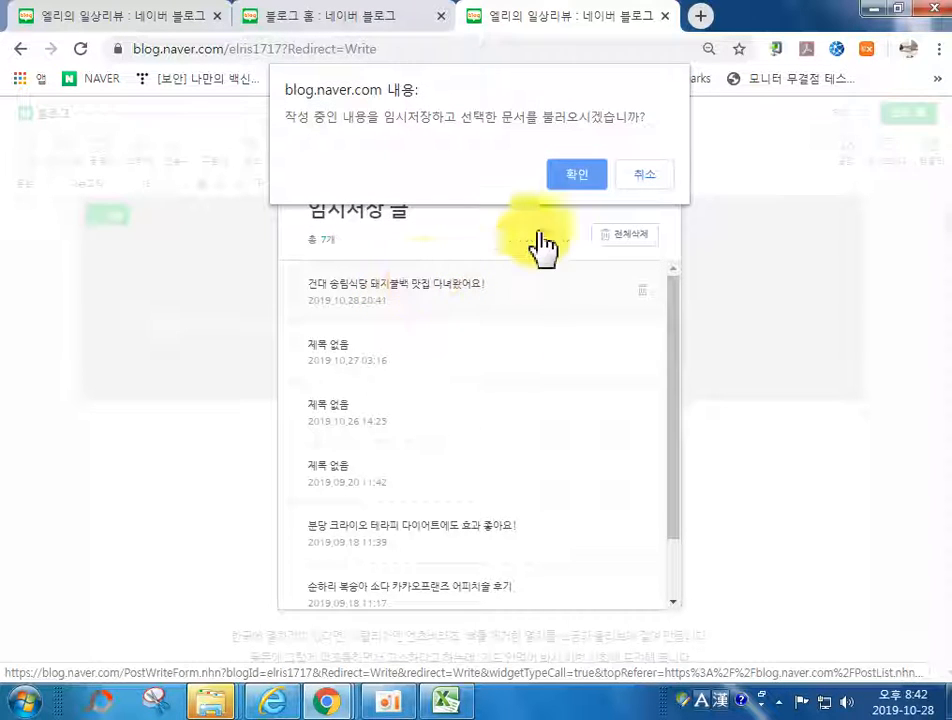
{"action": "left_click", "coordinate": [578, 176]}
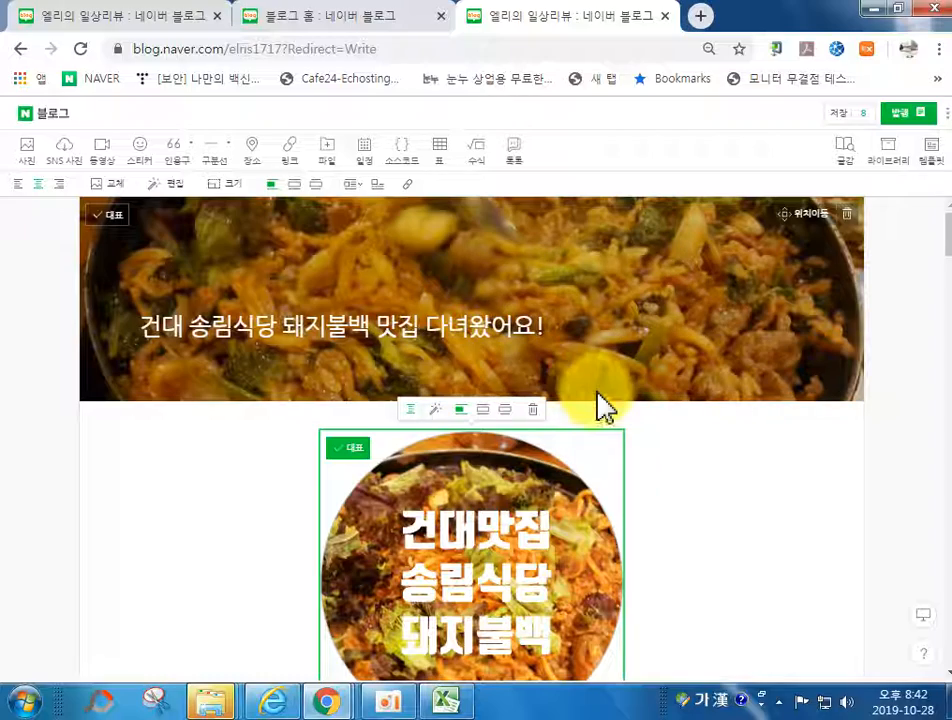
{"action": "scroll", "coordinate": [590, 410], "scroll_direction": "down", "scroll_amount": 5}
{"action": "scroll", "coordinate": [578, 420], "scroll_direction": "down", "scroll_amount": 11}
{"action": "scroll", "coordinate": [578, 420], "scroll_direction": "up", "scroll_amount": 10}
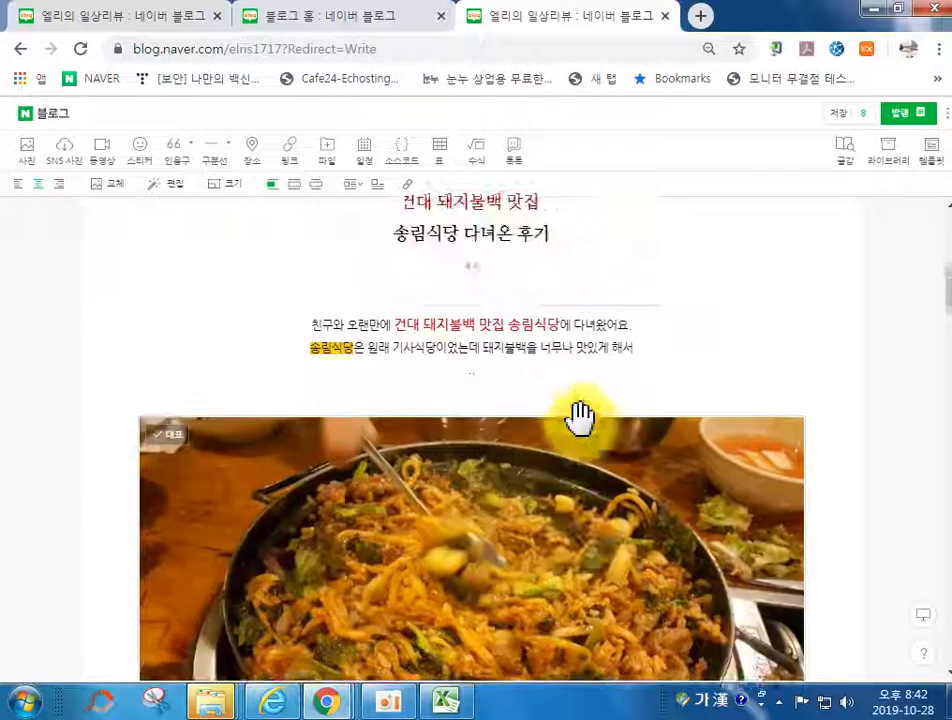
Add an empty line between the introductory paragraph and the stir-fried pork photo.
{"action": "scroll", "coordinate": [585, 417], "scroll_direction": "up", "scroll_amount": 1}
{"action": "left_click", "coordinate": [640, 455]}
{"action": "key", "text": "Return"}
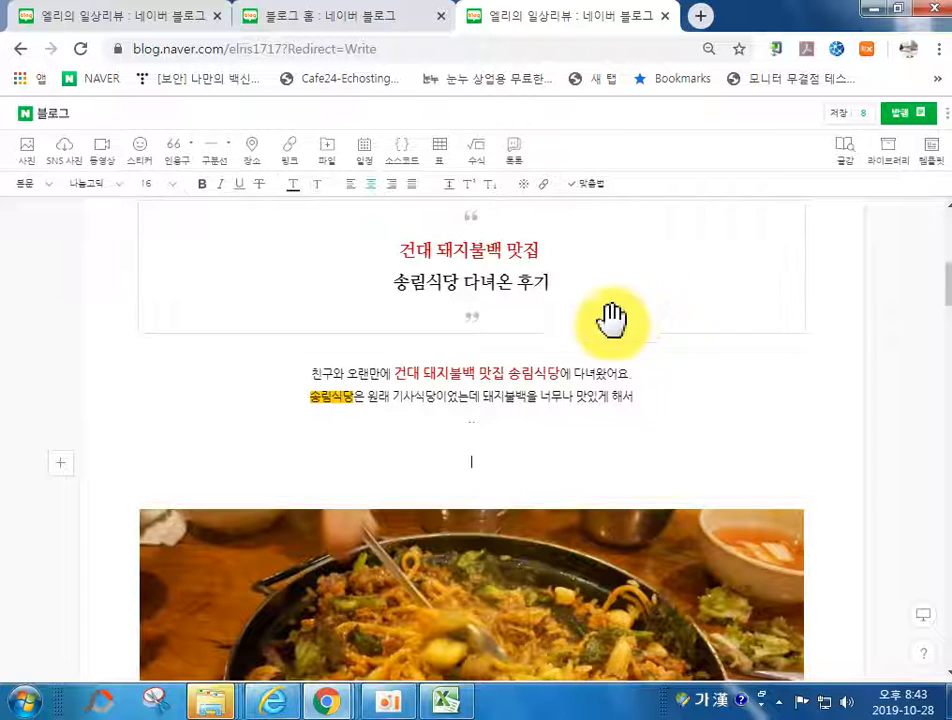
View the publish settings, close them, and look through the draft's photos, restaurant info box and map.
{"action": "left_click", "coordinate": [908, 120]}
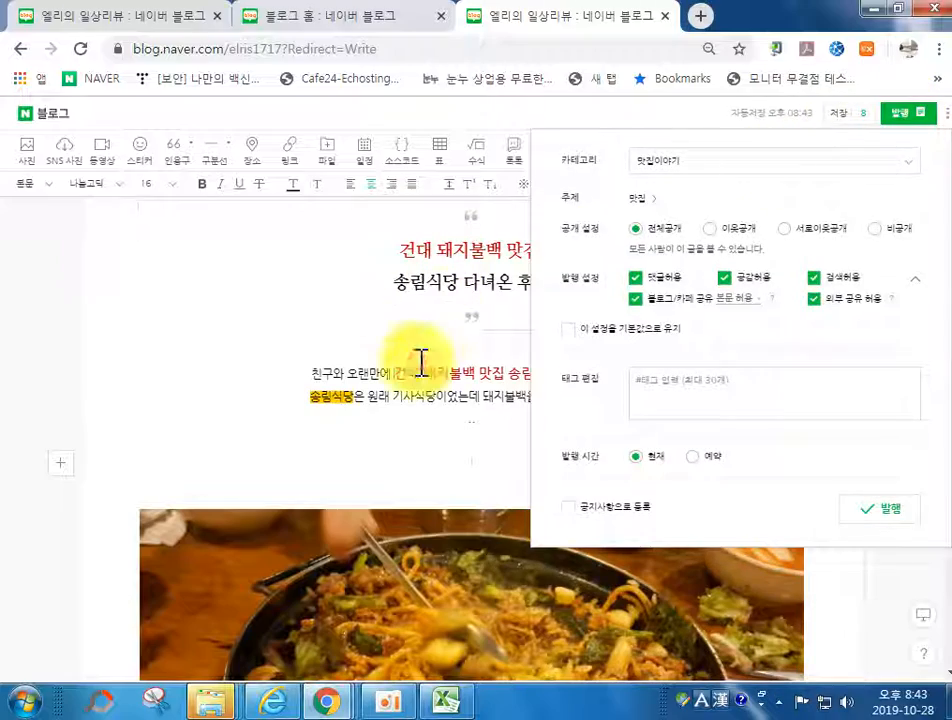
{"action": "left_click", "coordinate": [421, 362]}
{"action": "scroll", "coordinate": [467, 389], "scroll_direction": "down", "scroll_amount": 20}
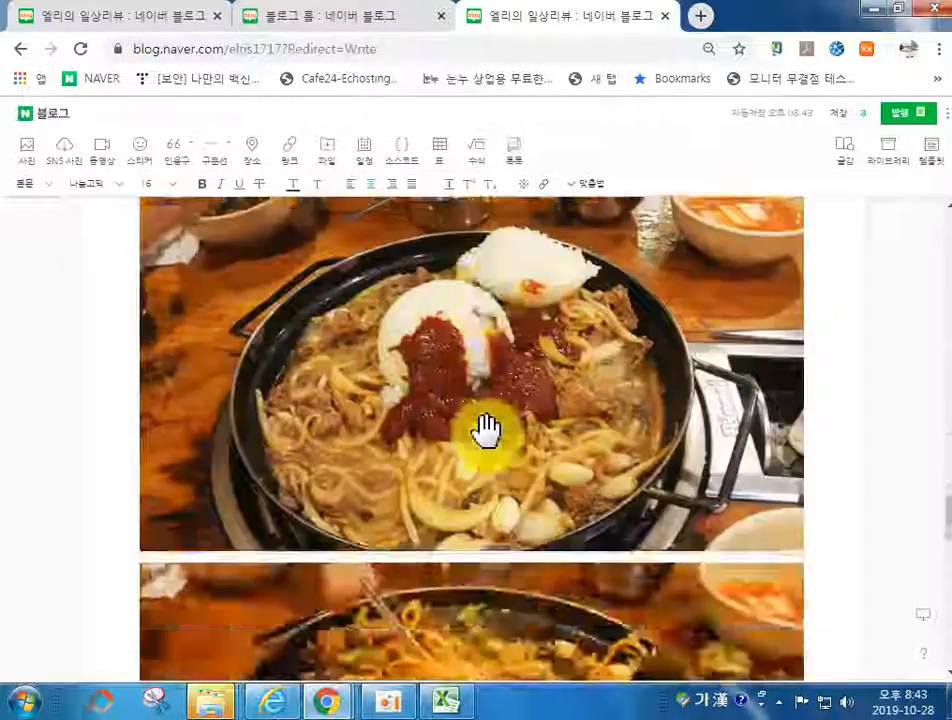
{"action": "scroll", "coordinate": [486, 430], "scroll_direction": "up", "scroll_amount": 15}
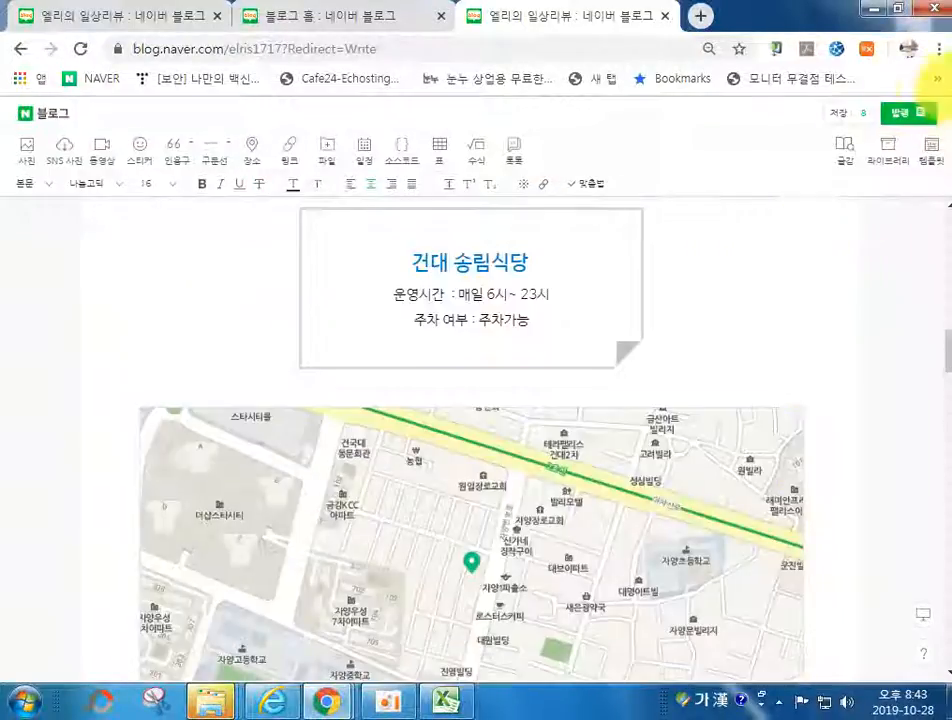
{"action": "scroll", "coordinate": [759, 202], "scroll_direction": "up", "scroll_amount": 3}
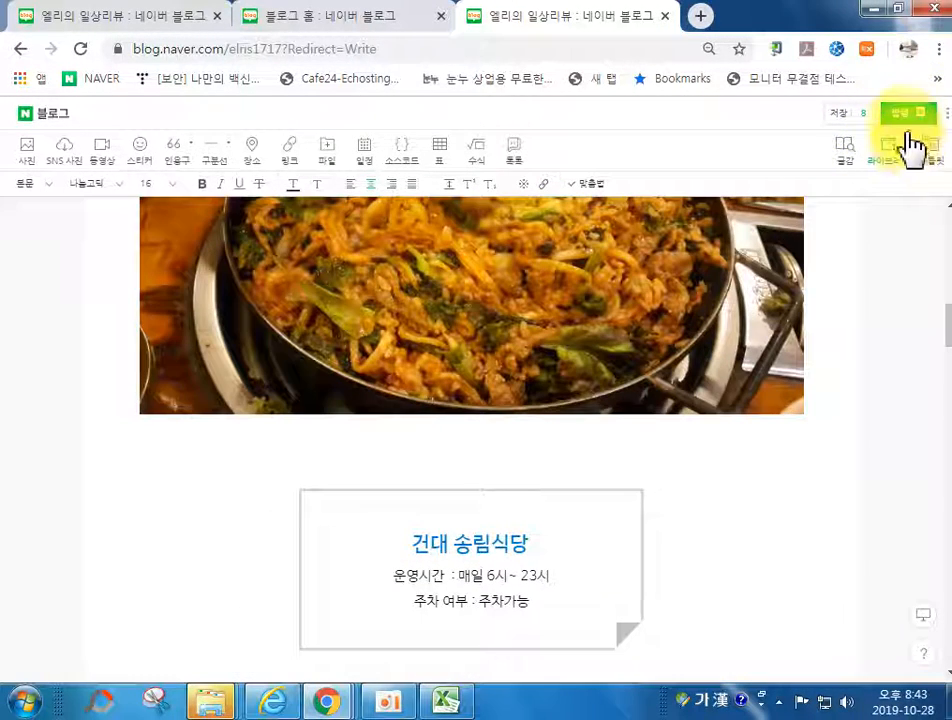
Choose 맛집이야기 as the category in the publish settings and view the available topic options.
{"action": "left_click", "coordinate": [907, 113]}
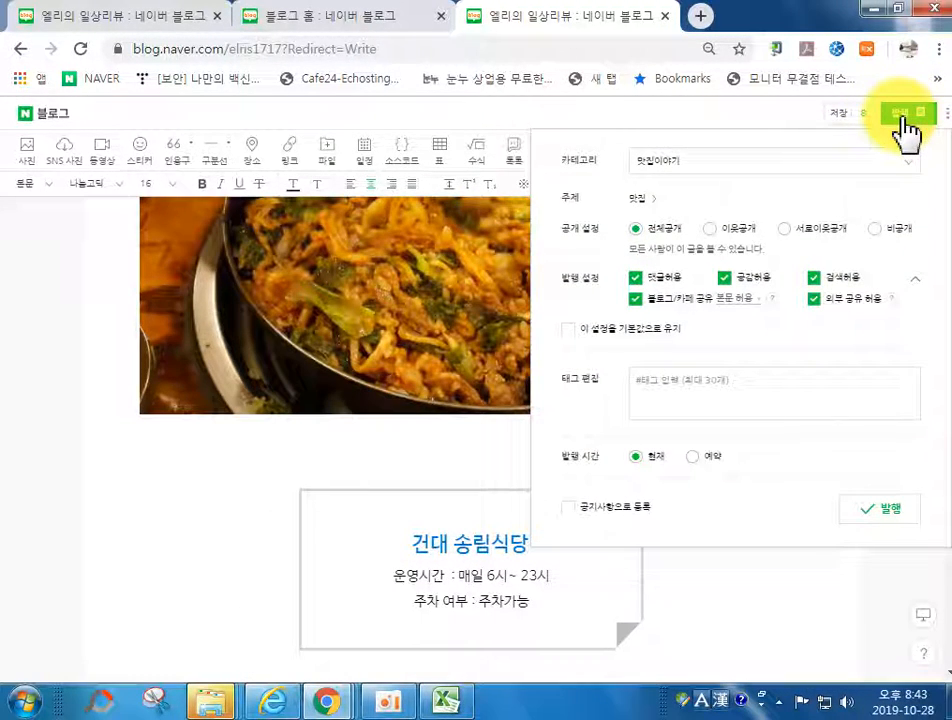
{"action": "left_click", "coordinate": [691, 163]}
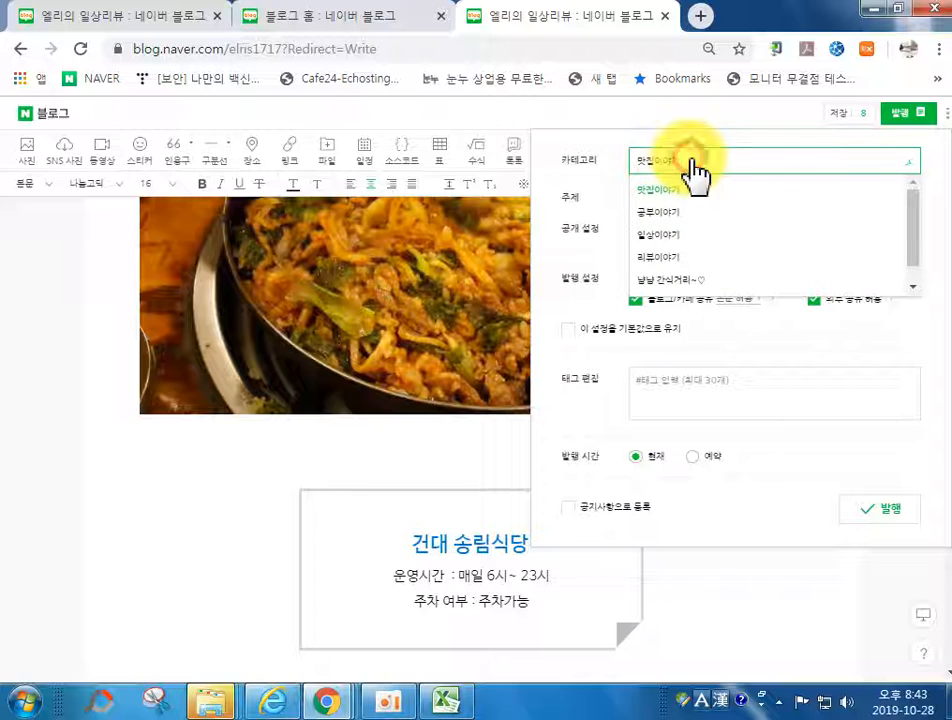
{"action": "scroll", "coordinate": [680, 250], "scroll_direction": "down", "scroll_amount": 1}
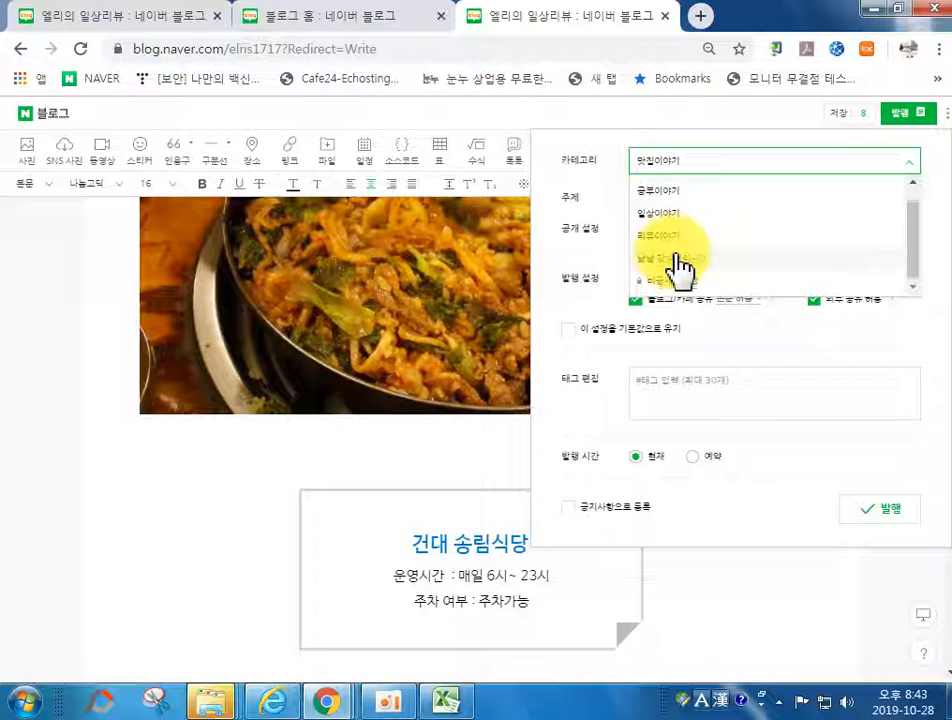
{"action": "scroll", "coordinate": [678, 240], "scroll_direction": "up", "scroll_amount": 1}
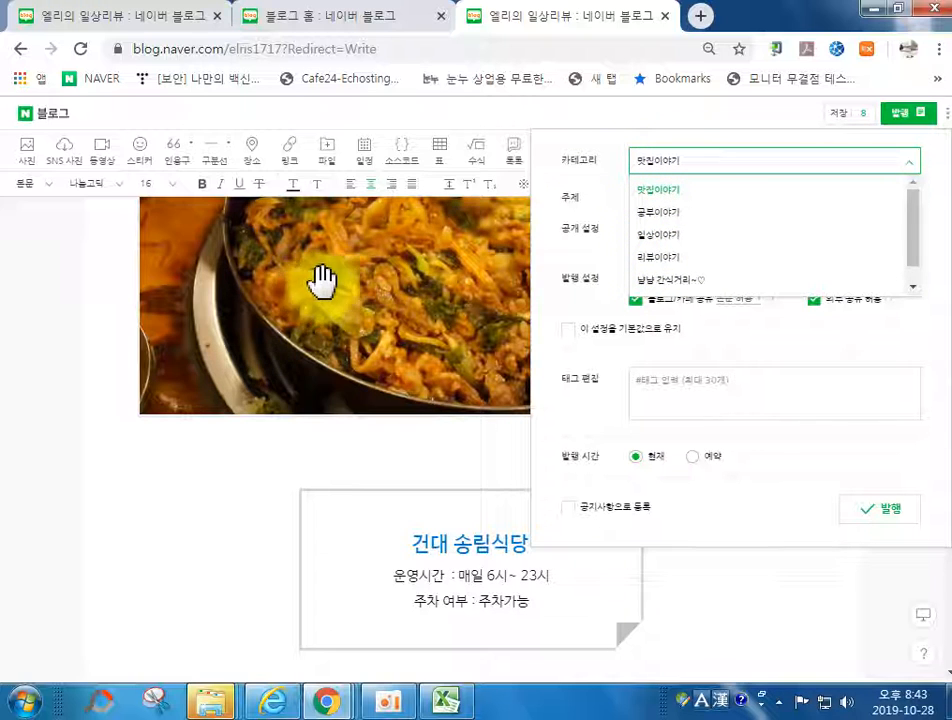
{"action": "left_click", "coordinate": [652, 196]}
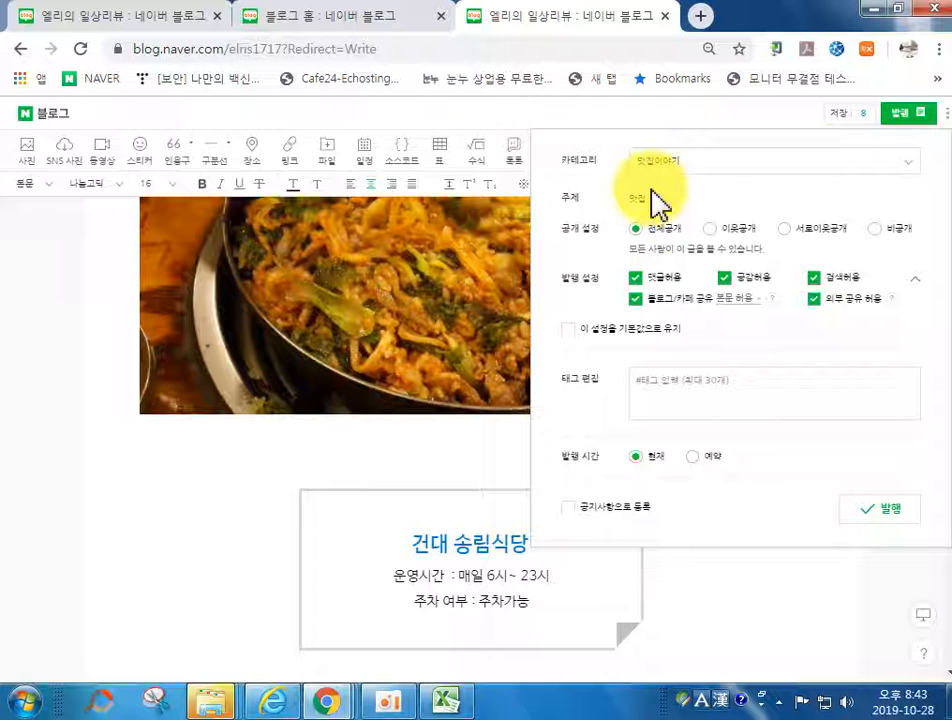
{"action": "left_click", "coordinate": [652, 205]}
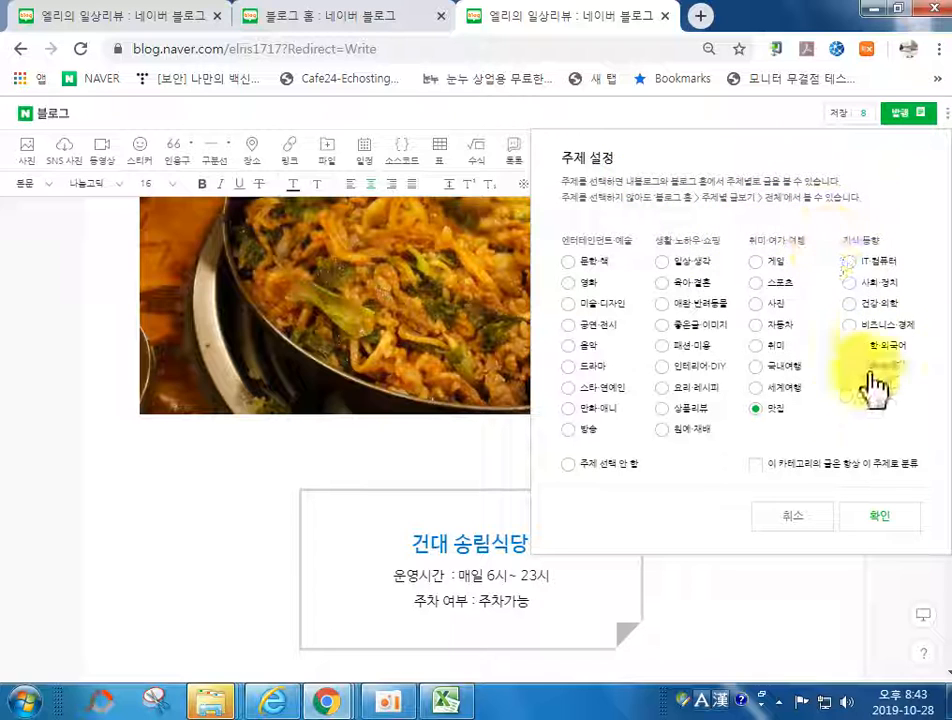
{"action": "left_click", "coordinate": [800, 516]}
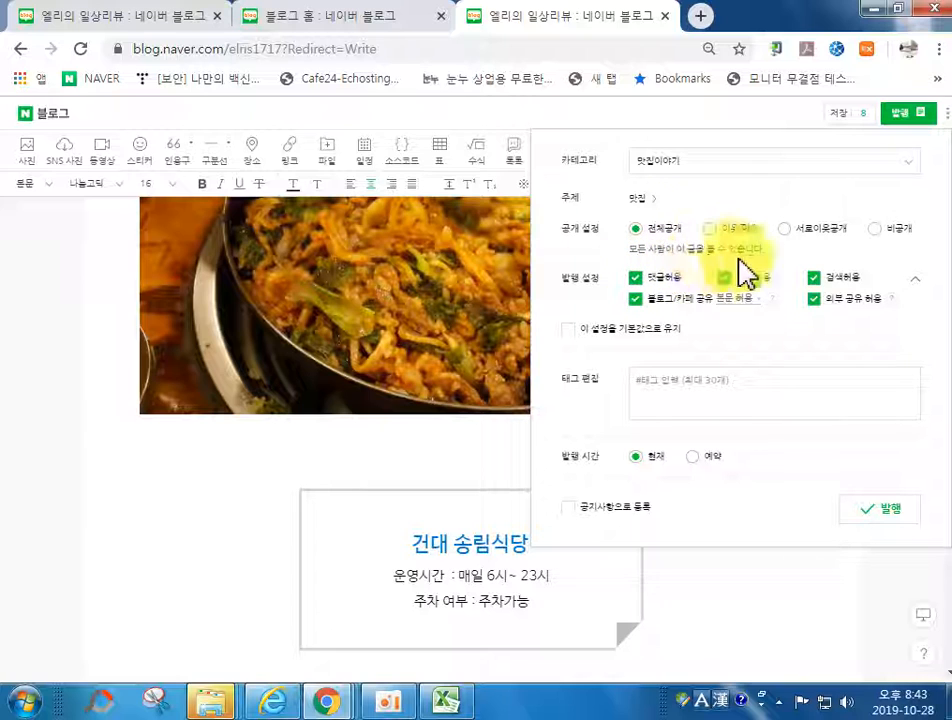
Add the tags 건대송림식당 and 건대기사식당 in the publish settings.
{"action": "left_click", "coordinate": [688, 385]}
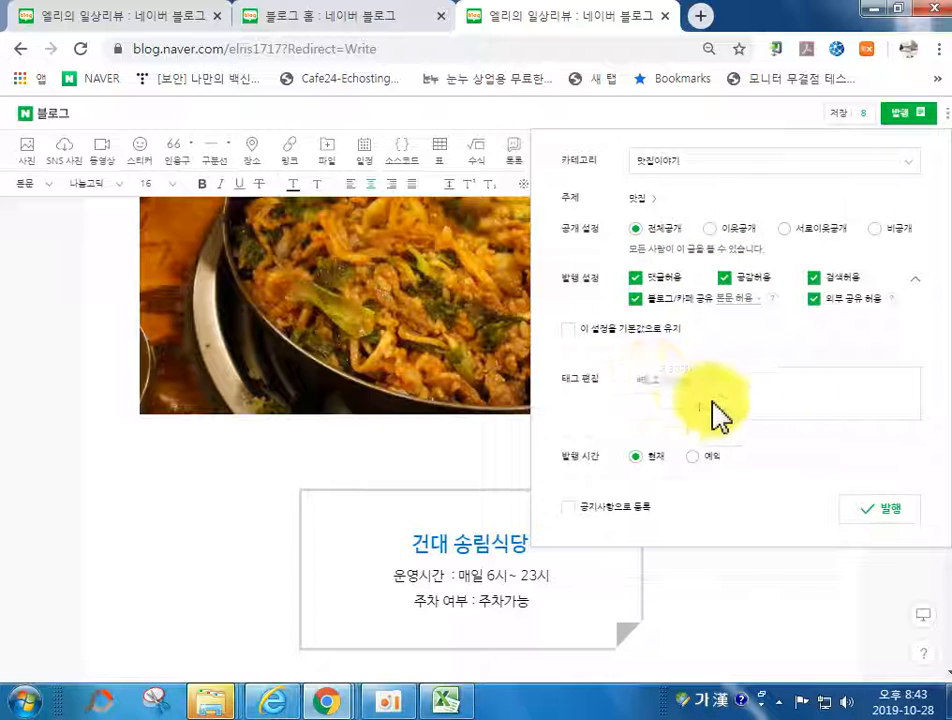
{"action": "type", "text": "건대"}
{"action": "key", "text": "Return"}
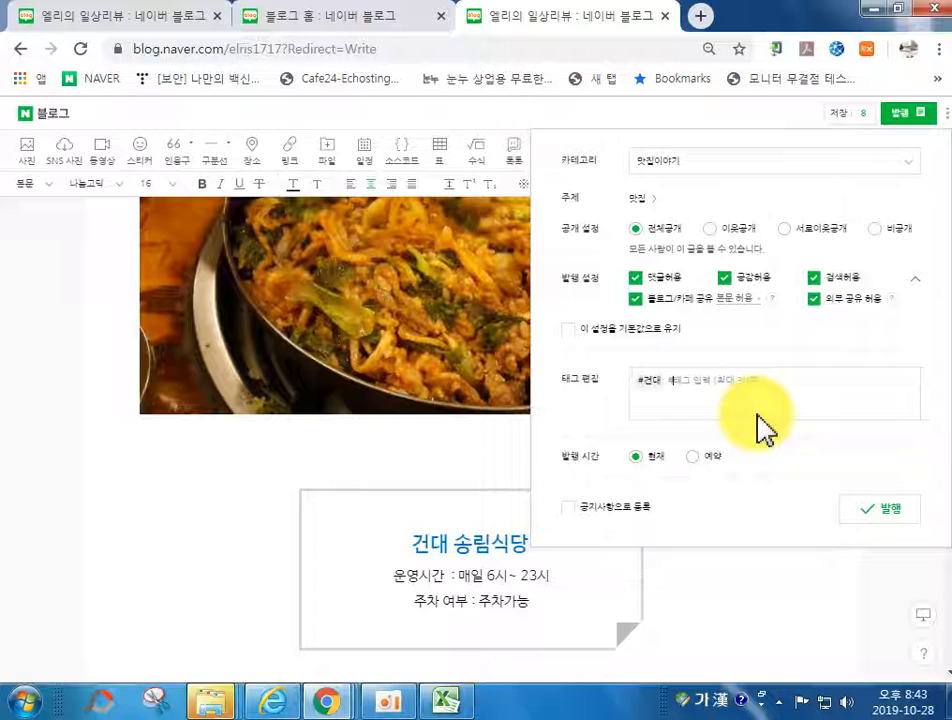
{"action": "type", "text": "건대송림식당"}
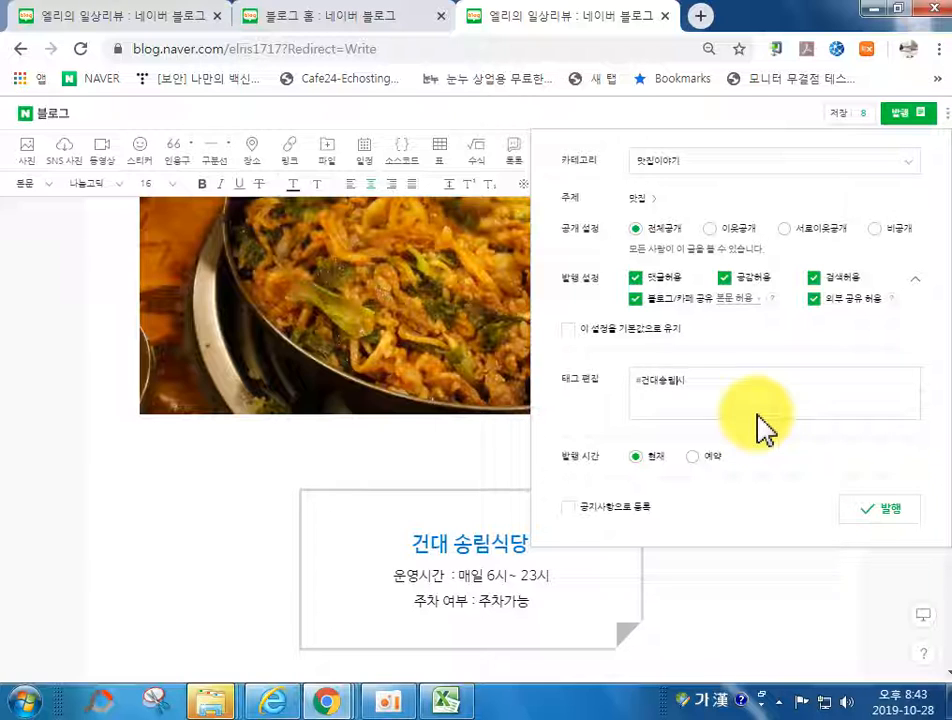
{"action": "key", "text": "Return"}
{"action": "type", "text": "건대가시"}
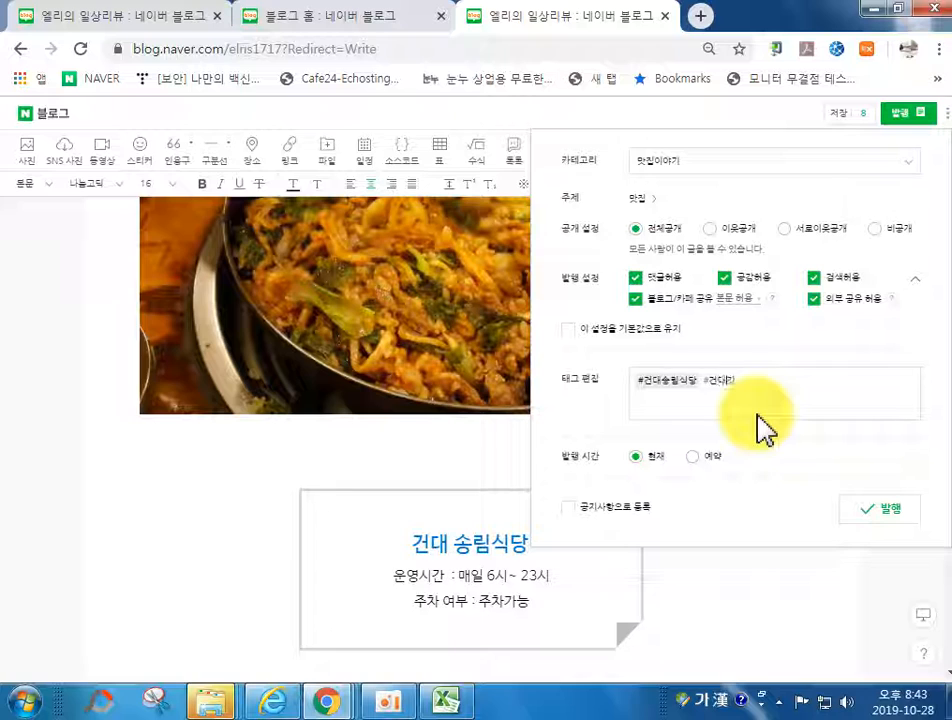
{"action": "type", "text": "식당"}
{"action": "key", "text": "Return"}
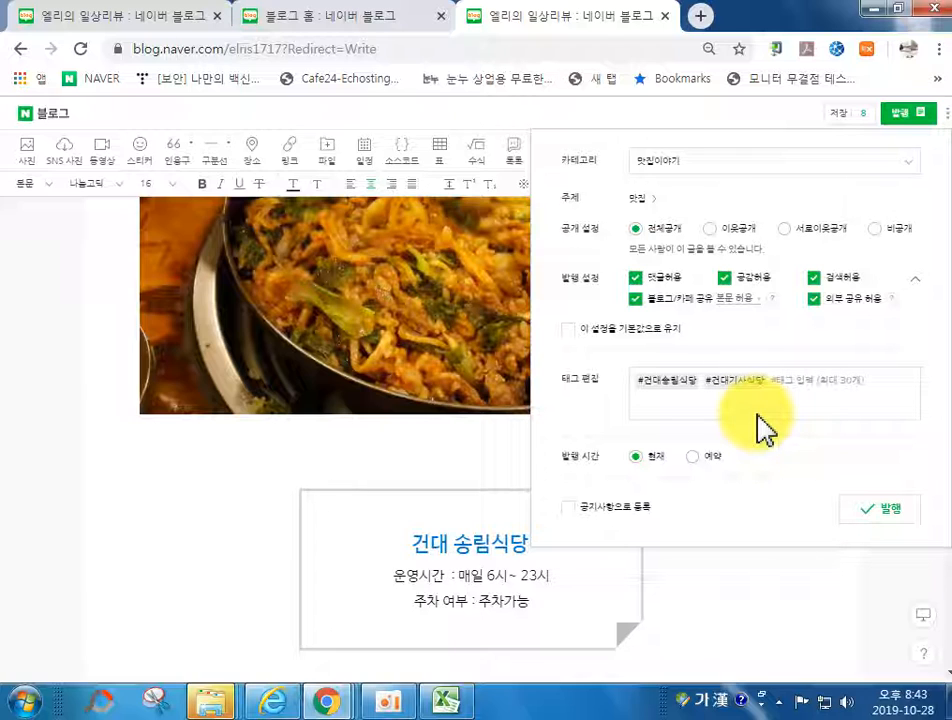
Add two more tags, 건대맛집 and 건대돼지불백, to the post.
{"action": "type", "text": "건대맛집"}
{"action": "key", "text": "Return"}
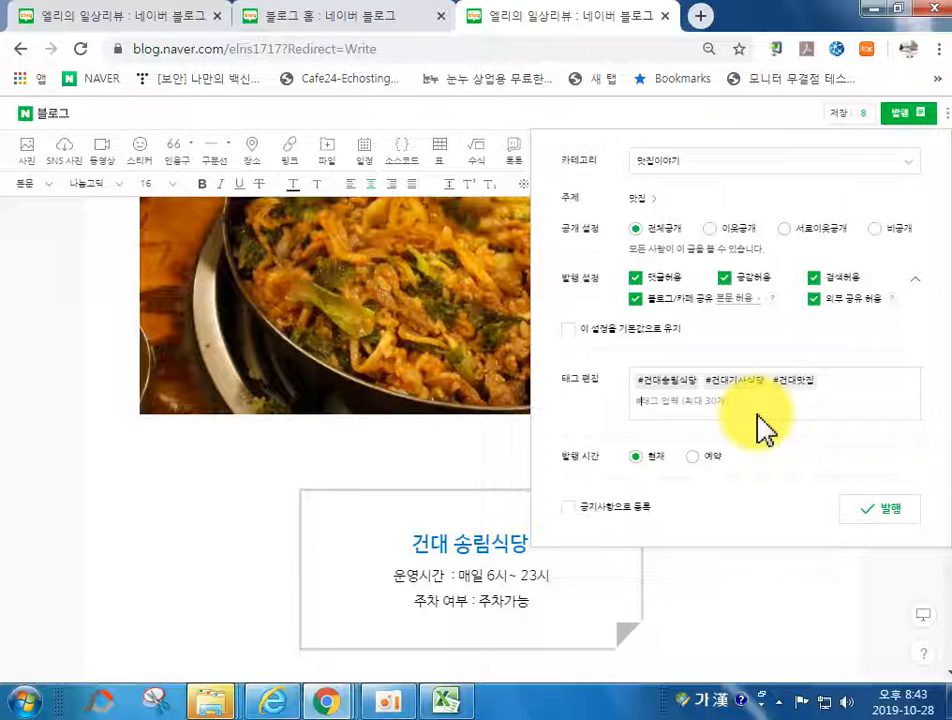
{"action": "type", "text": "트"}
{"action": "key", "text": "BackSpace"}
{"action": "type", "text": "건대돼지불백"}
{"action": "key", "text": "Return"}
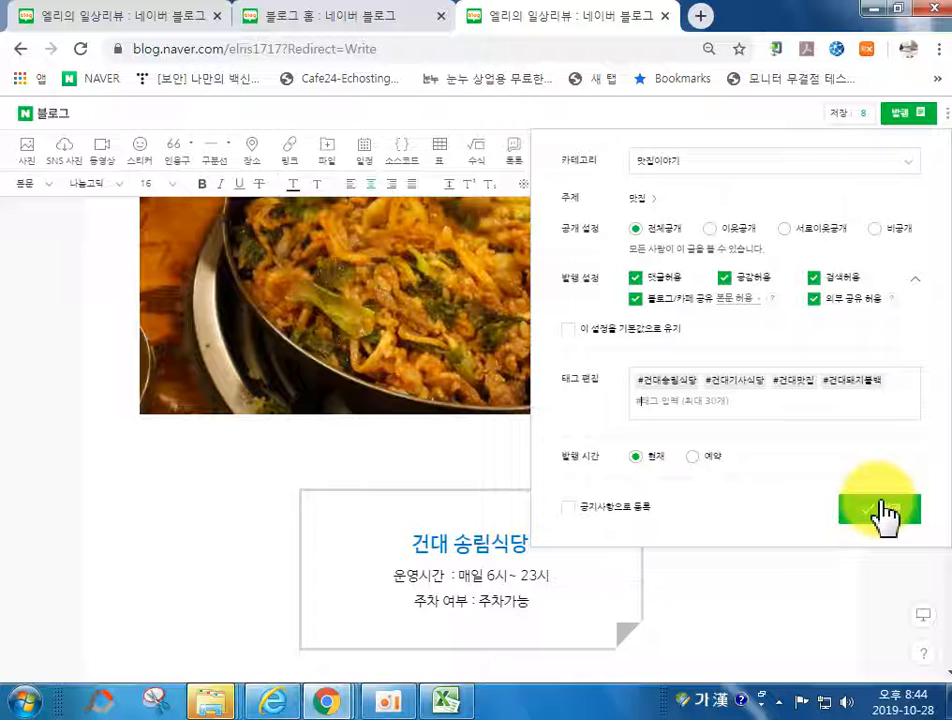
Schedule the post for 2019.10.29 at 20:50 and submit it for reserved publication.
{"action": "left_click", "coordinate": [700, 465]}
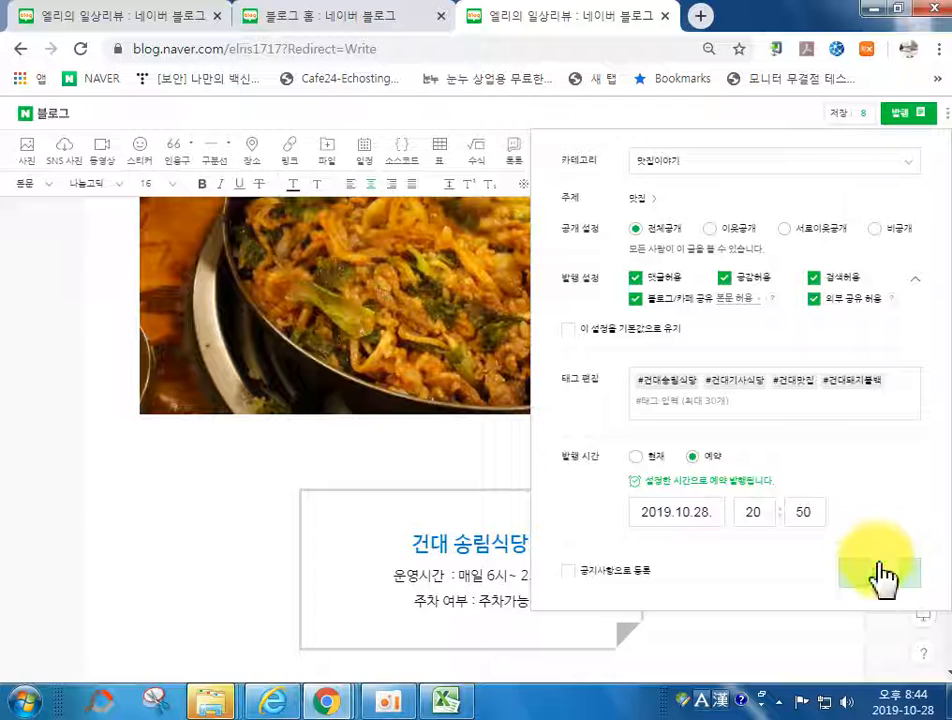
{"action": "left_click", "coordinate": [690, 515]}
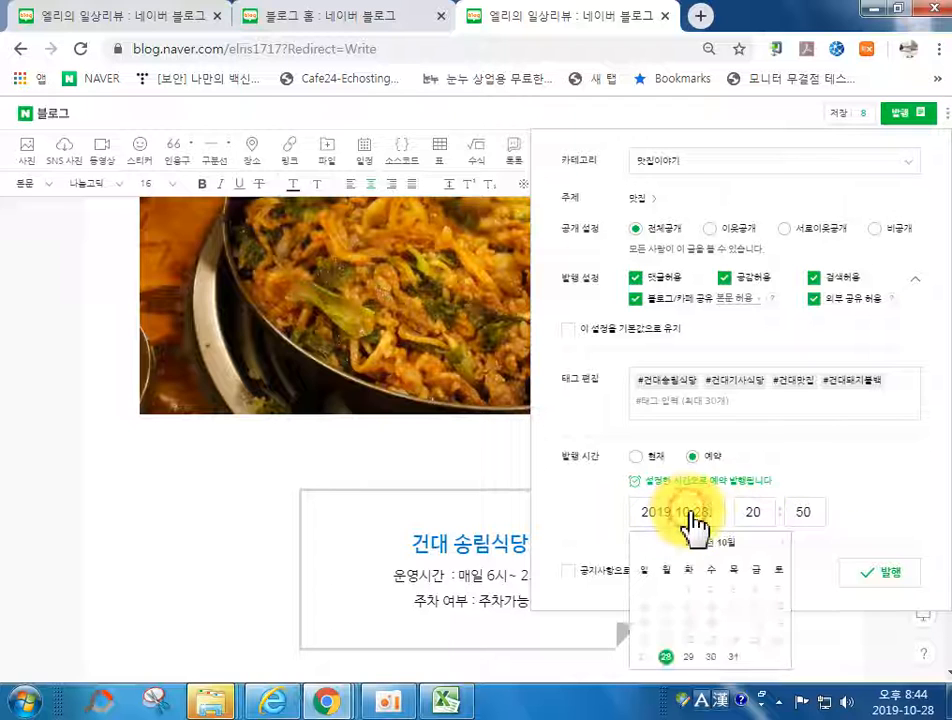
{"action": "left_click", "coordinate": [688, 657]}
{"action": "left_click", "coordinate": [750, 518]}
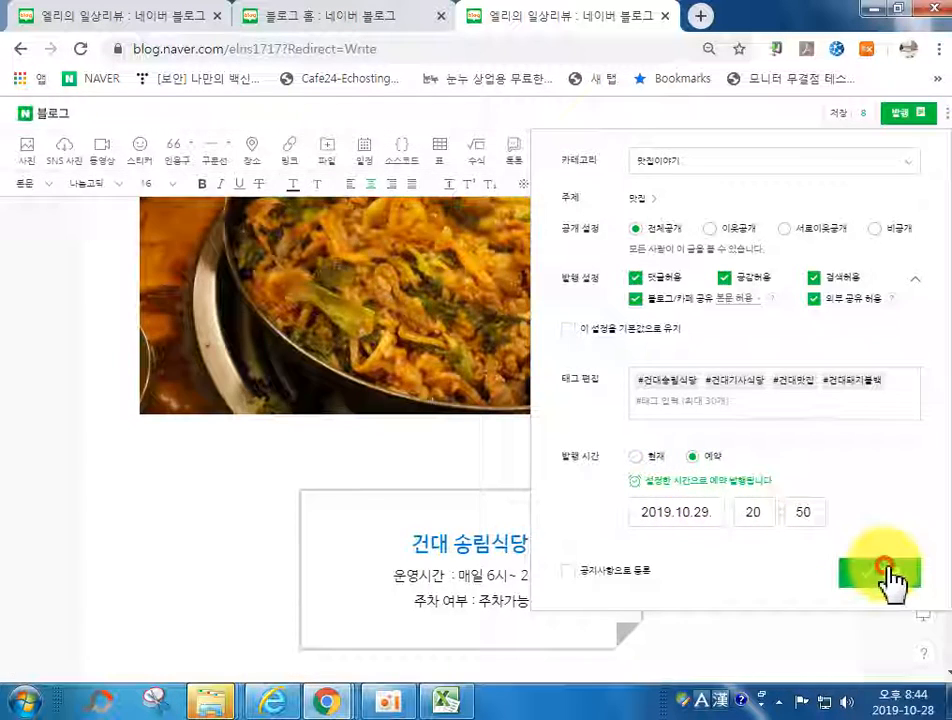
{"action": "left_click", "coordinate": [886, 576]}
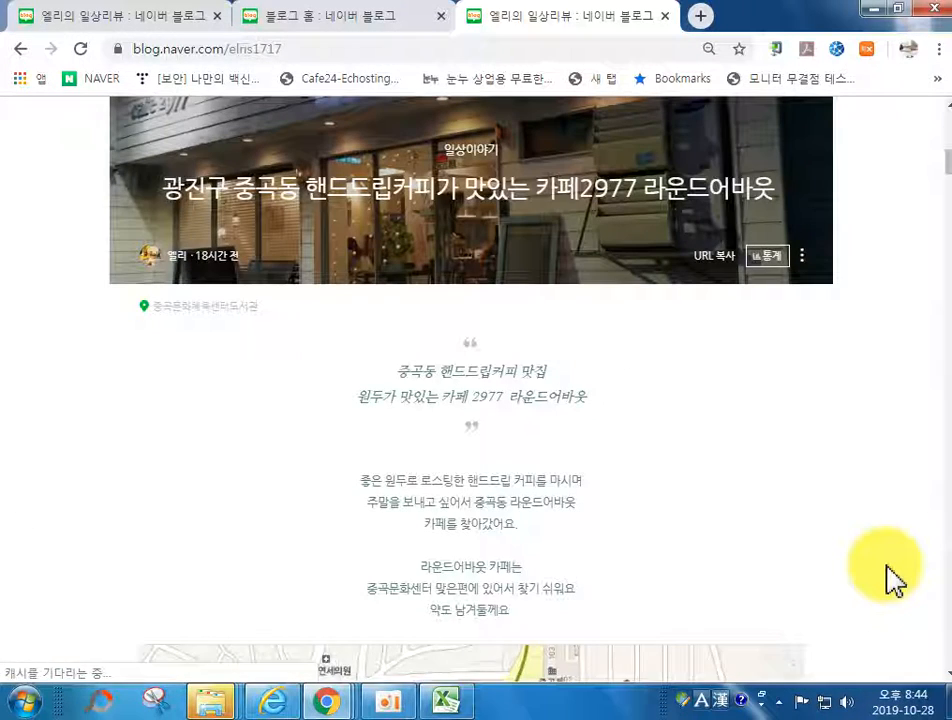
Open the blog's 맛집이야기 category and examine its post list for the scheduled review.
{"action": "scroll", "coordinate": [778, 504], "scroll_direction": "up", "scroll_amount": 10}
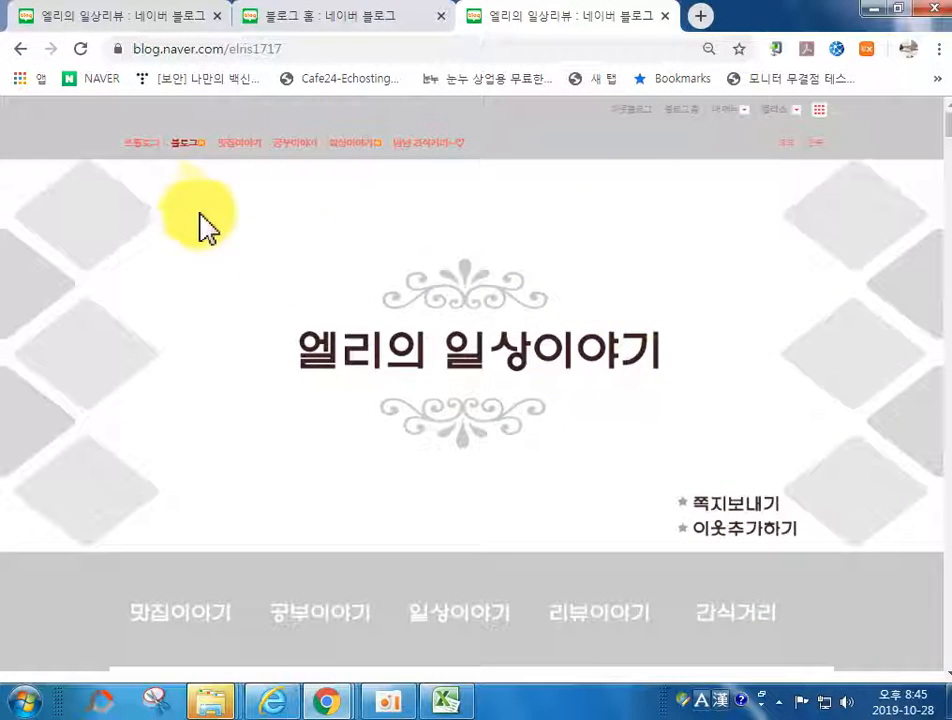
{"action": "scroll", "coordinate": [378, 429], "scroll_direction": "down", "scroll_amount": 4}
{"action": "scroll", "coordinate": [308, 458], "scroll_direction": "up", "scroll_amount": 4}
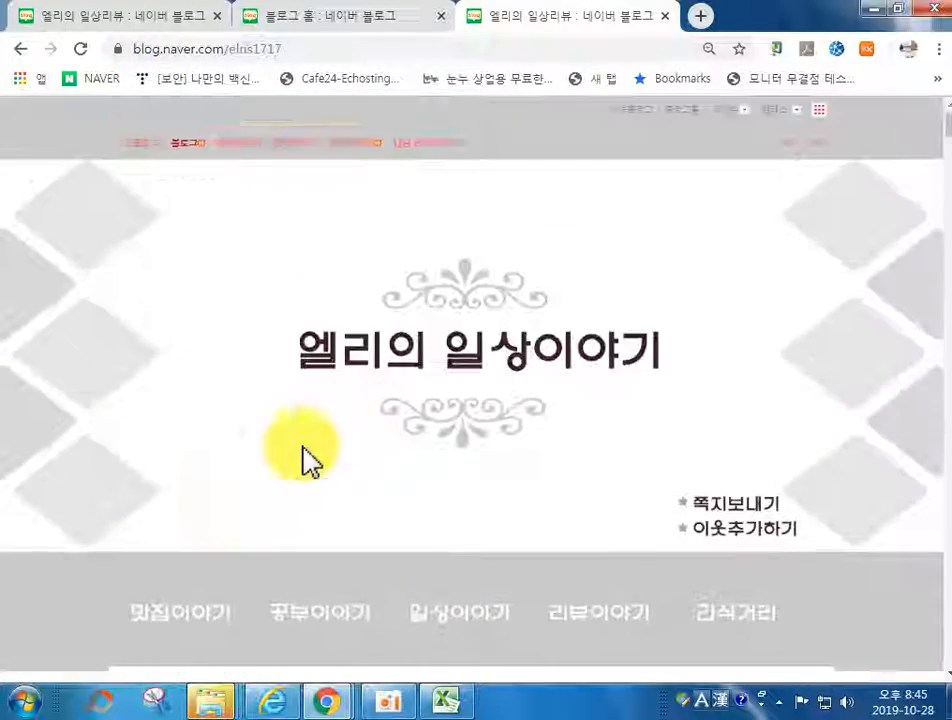
{"action": "left_click", "coordinate": [178, 610]}
{"action": "scroll", "coordinate": [200, 600], "scroll_direction": "down", "scroll_amount": 6}
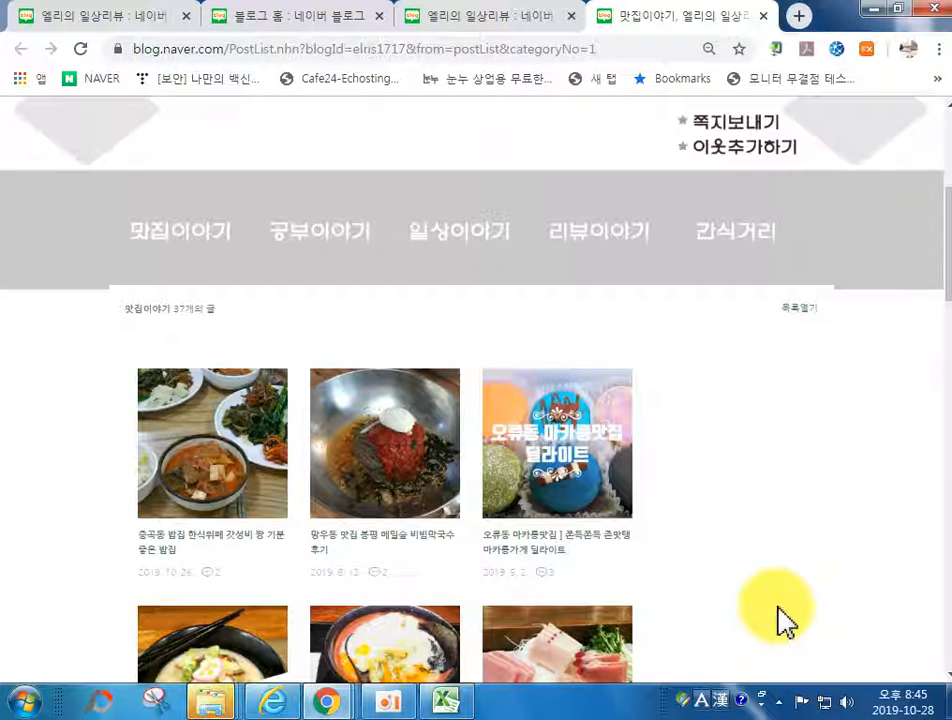
{"action": "scroll", "coordinate": [776, 618], "scroll_direction": "up", "scroll_amount": 4}
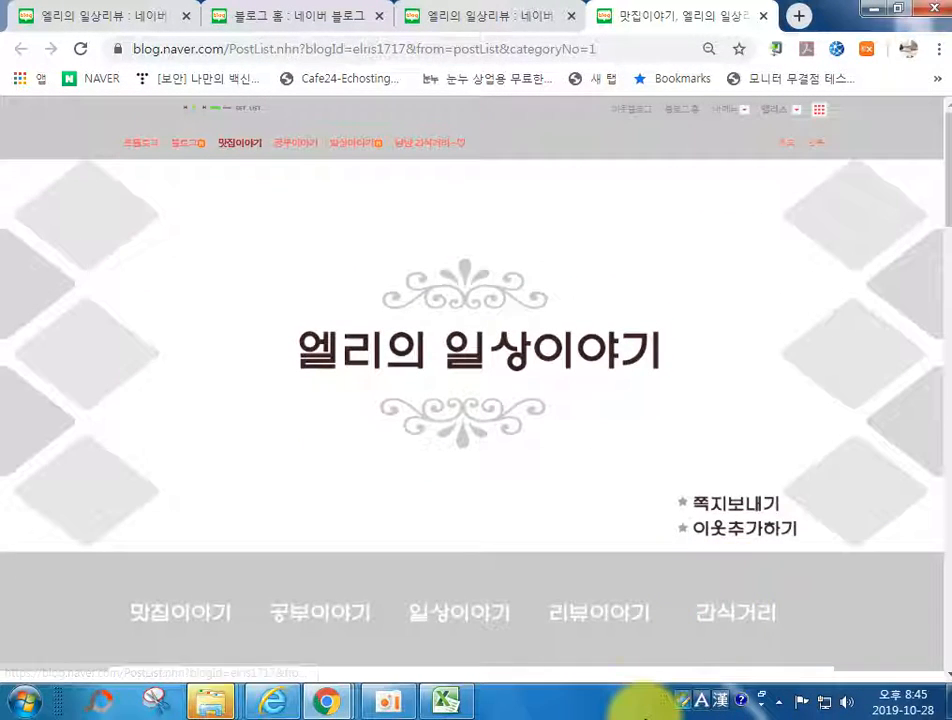
{"action": "scroll", "coordinate": [780, 660], "scroll_direction": "down", "scroll_amount": 1}
{"action": "scroll", "coordinate": [777, 652], "scroll_direction": "down", "scroll_amount": 2}
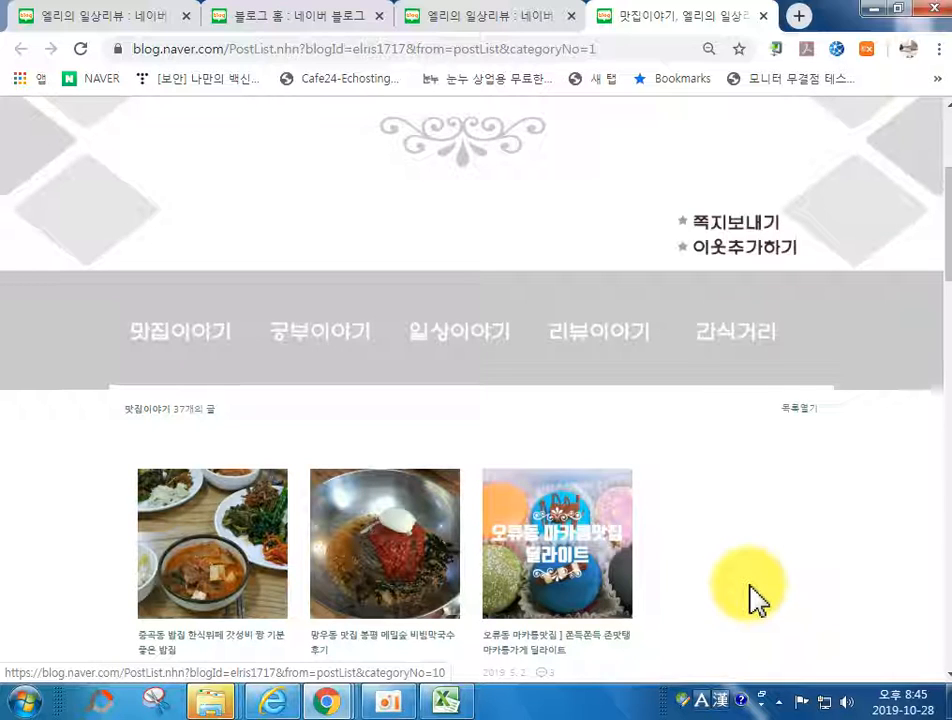
{"action": "scroll", "coordinate": [755, 590], "scroll_direction": "up", "scroll_amount": 3}
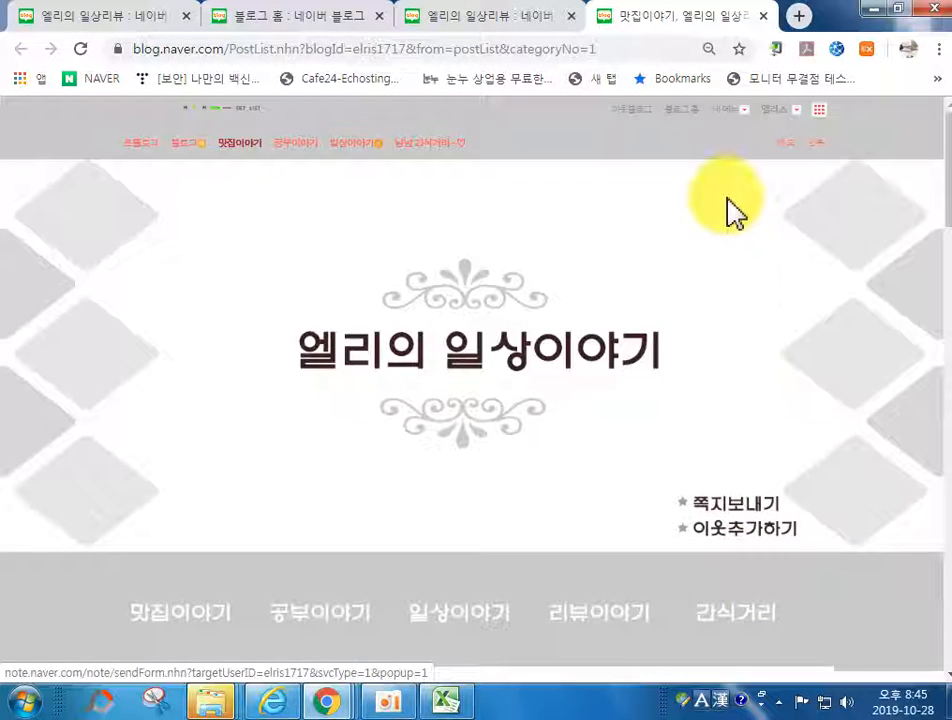
Start a new post and open the scheduled 건대 송림식당 돼지불백 review from the reserved publications for editing.
{"action": "left_click", "coordinate": [729, 115]}
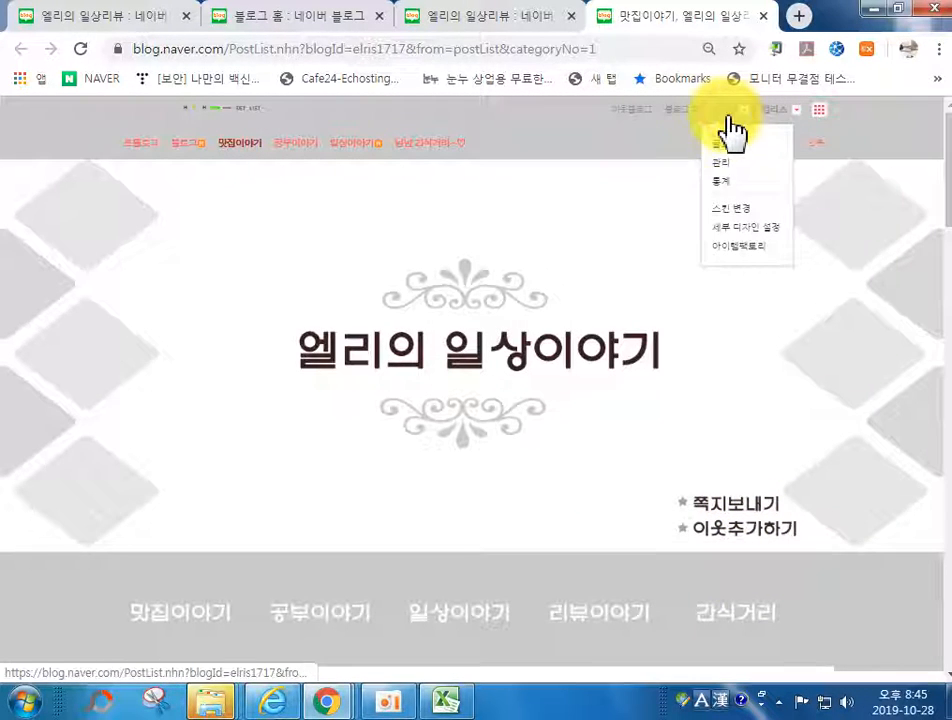
{"action": "left_click", "coordinate": [723, 145]}
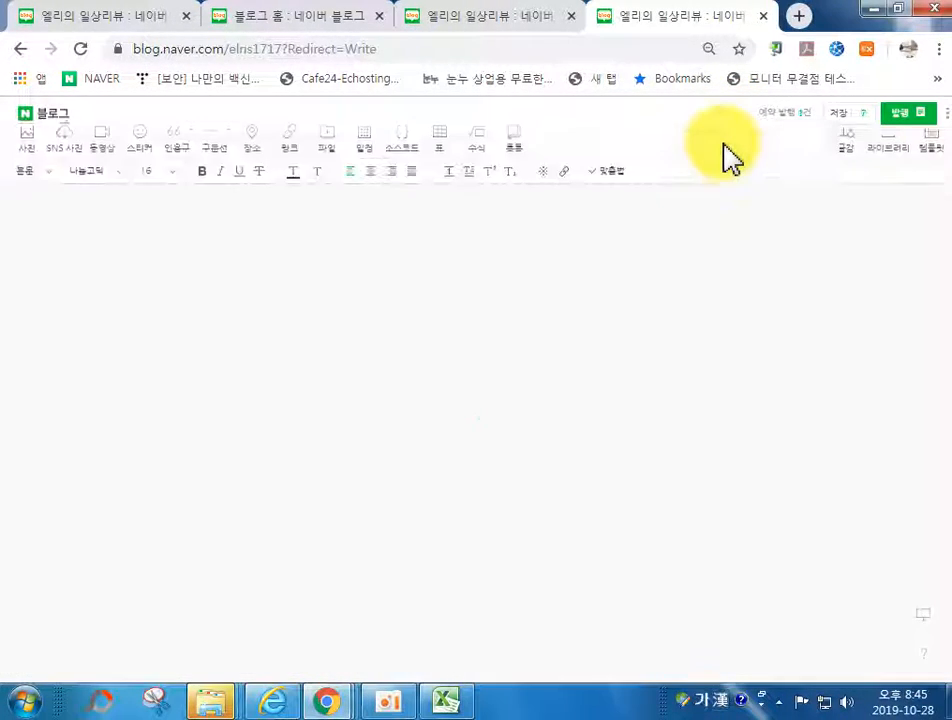
{"action": "left_click", "coordinate": [786, 116]}
{"action": "left_click", "coordinate": [462, 287]}
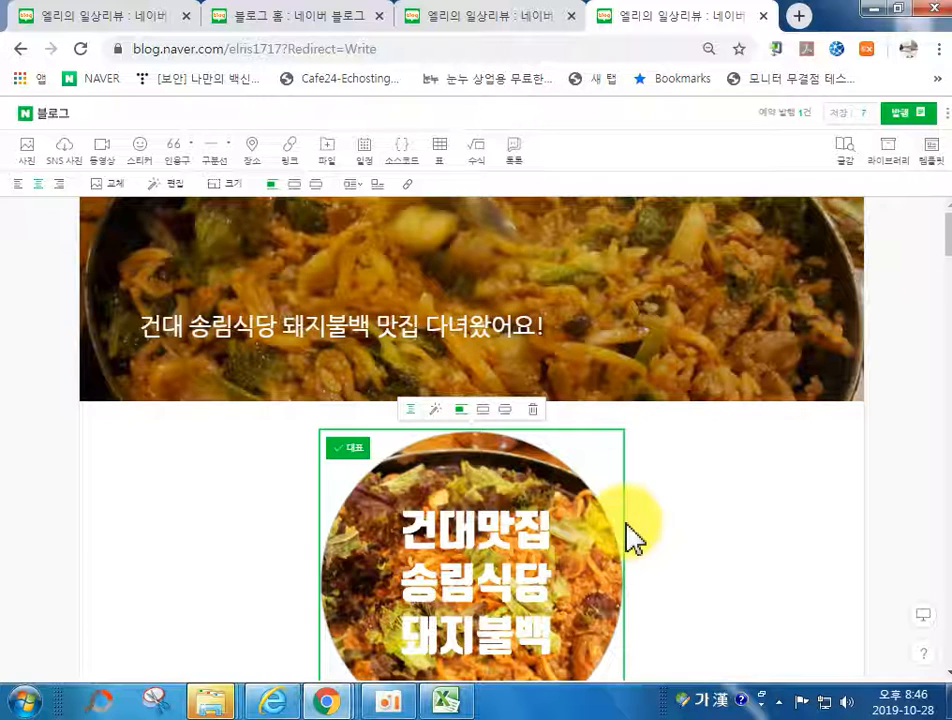
Open the editor help on 스마트에디터 단축키 and look through the Windows keyboard shortcuts.
{"action": "left_click", "coordinate": [922, 664]}
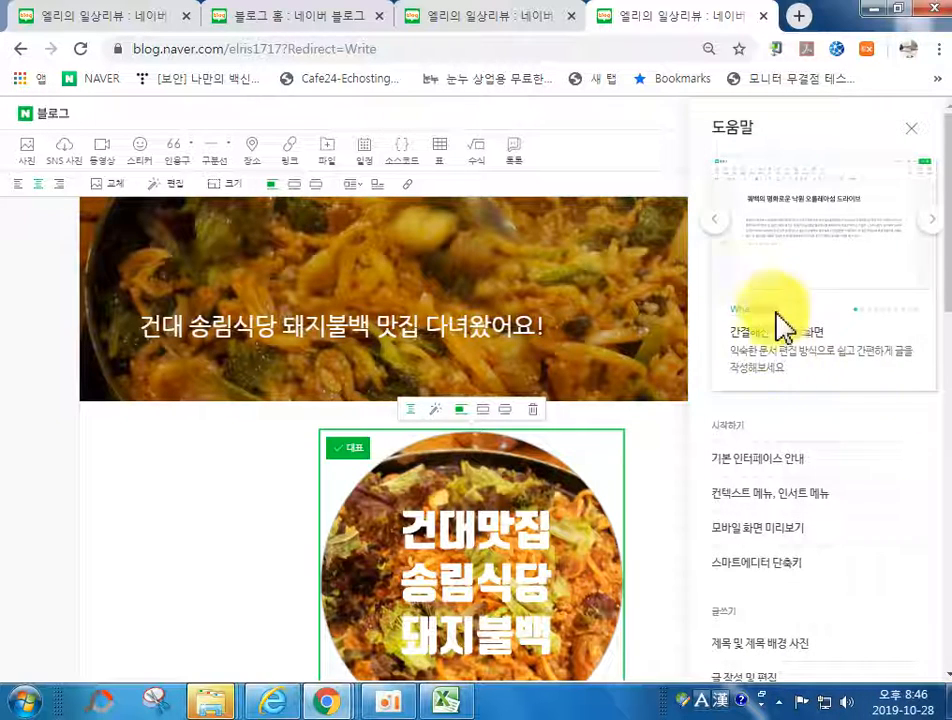
{"action": "scroll", "coordinate": [775, 420], "scroll_direction": "down", "scroll_amount": 1}
{"action": "scroll", "coordinate": [760, 418], "scroll_direction": "down", "scroll_amount": 1}
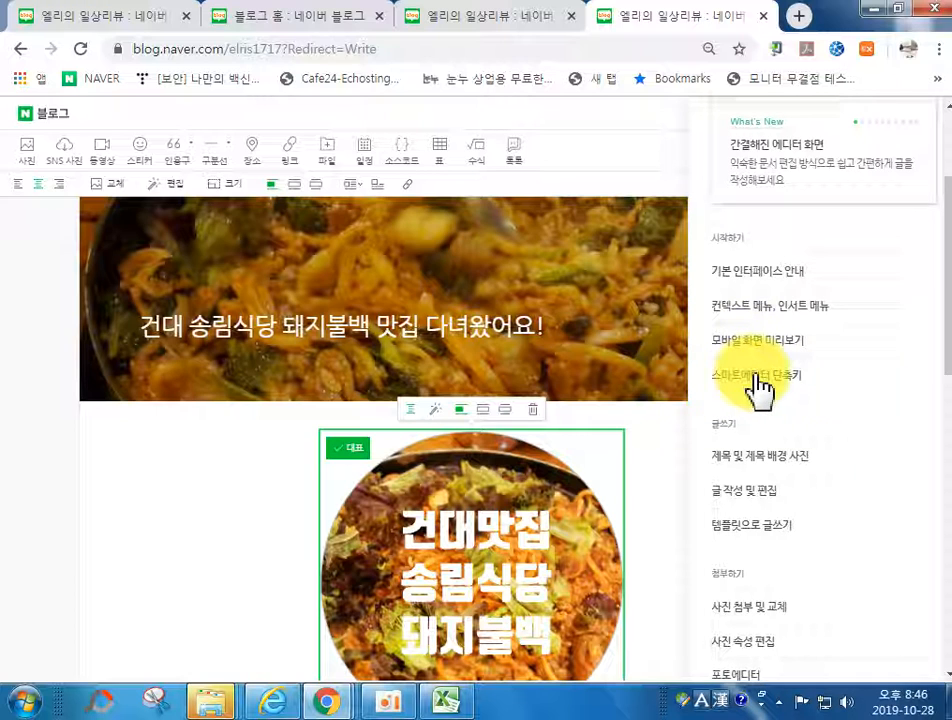
{"action": "left_click", "coordinate": [752, 377]}
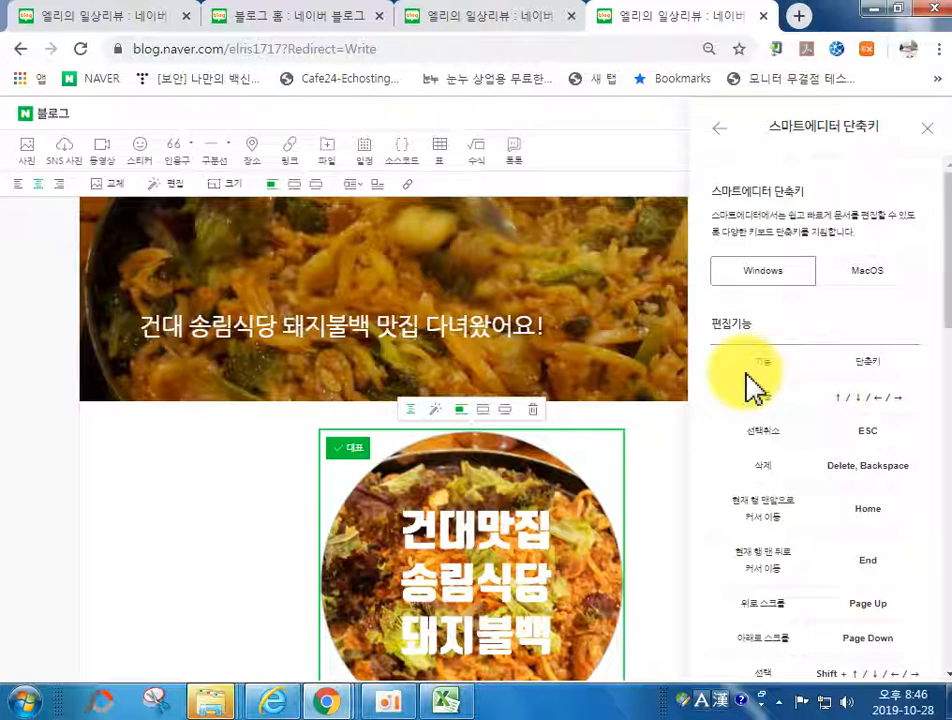
{"action": "scroll", "coordinate": [803, 425], "scroll_direction": "down", "scroll_amount": 8}
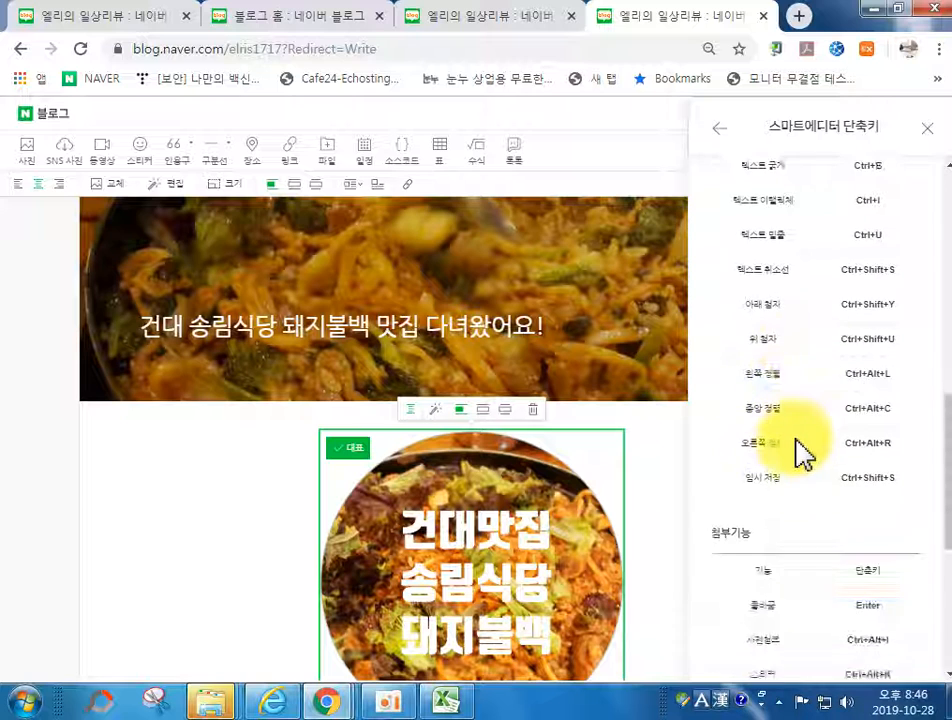
Read the 첨부기능 and 커서 이동 shortcuts in the editor help and return to the help topic list.
{"action": "scroll", "coordinate": [803, 455], "scroll_direction": "down", "scroll_amount": 4}
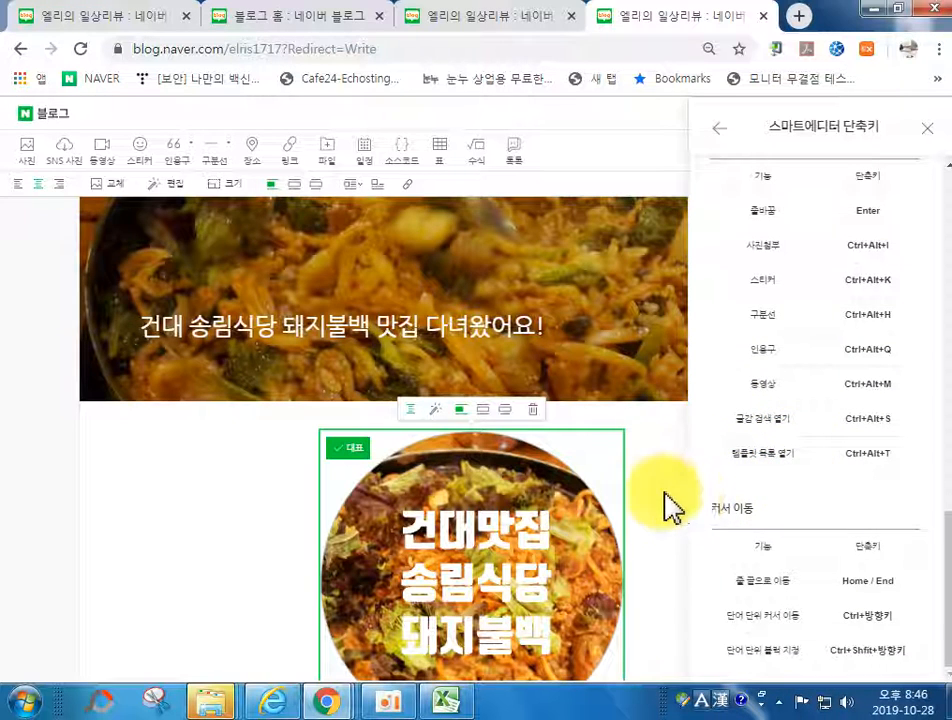
{"action": "scroll", "coordinate": [790, 455], "scroll_direction": "up", "scroll_amount": 12}
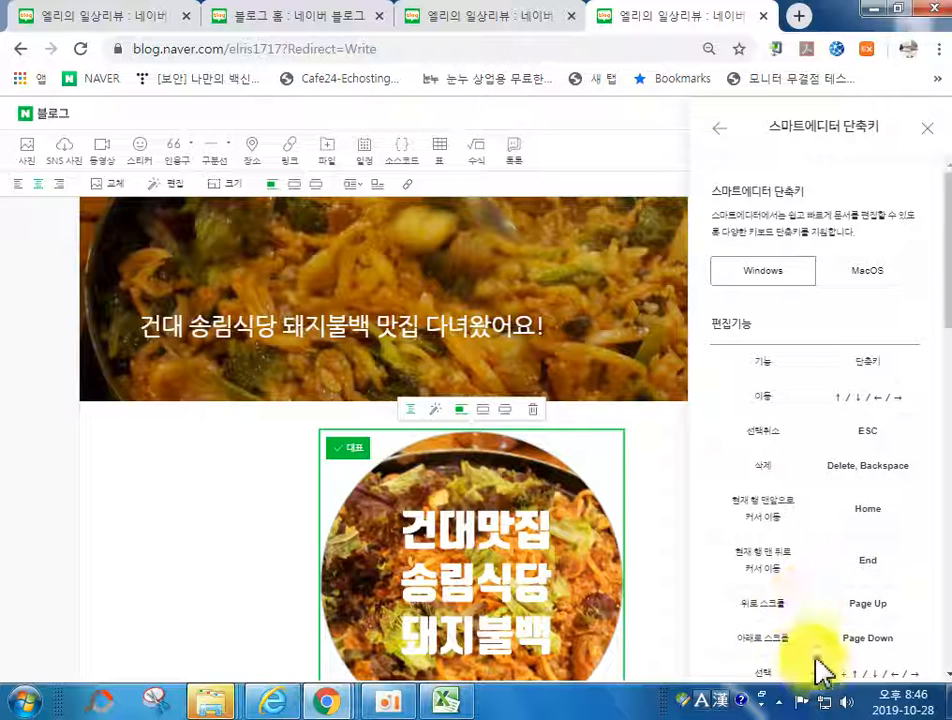
{"action": "left_click", "coordinate": [718, 132]}
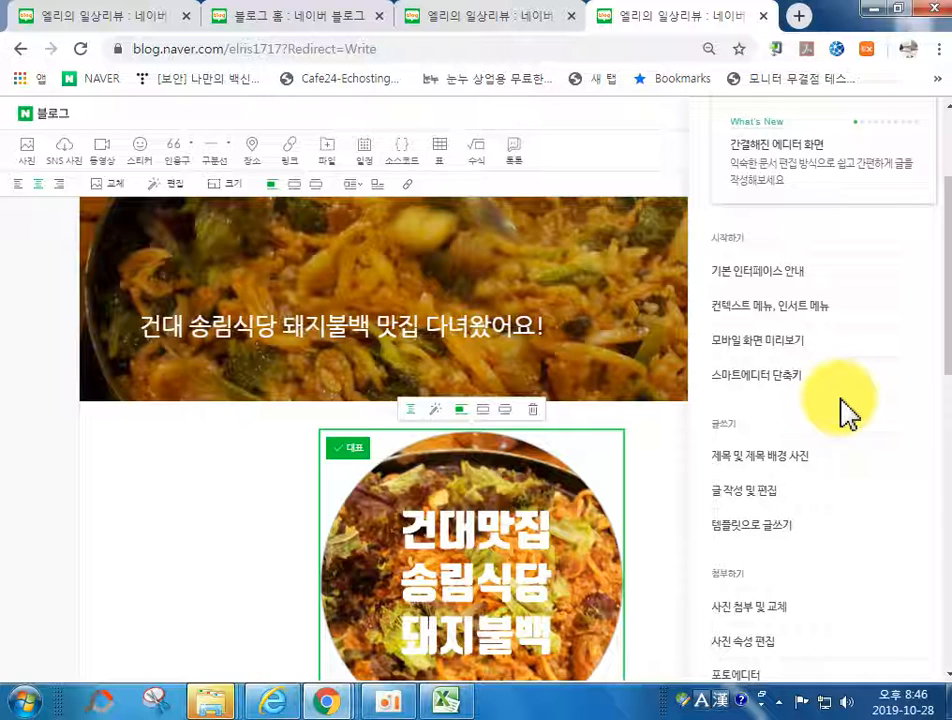
Open the 인용구 첨부 help topic, read through its quotation instructions and tips, and close the help.
{"action": "scroll", "coordinate": [843, 420], "scroll_direction": "down", "scroll_amount": 1}
{"action": "scroll", "coordinate": [833, 480], "scroll_direction": "down", "scroll_amount": 1}
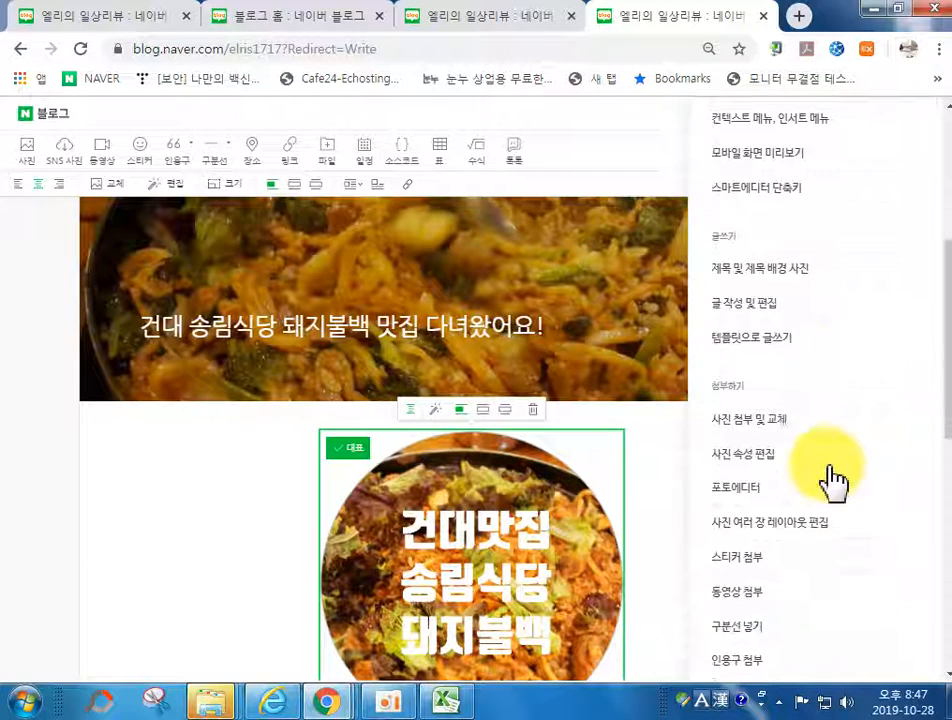
{"action": "scroll", "coordinate": [769, 500], "scroll_direction": "down", "scroll_amount": 2}
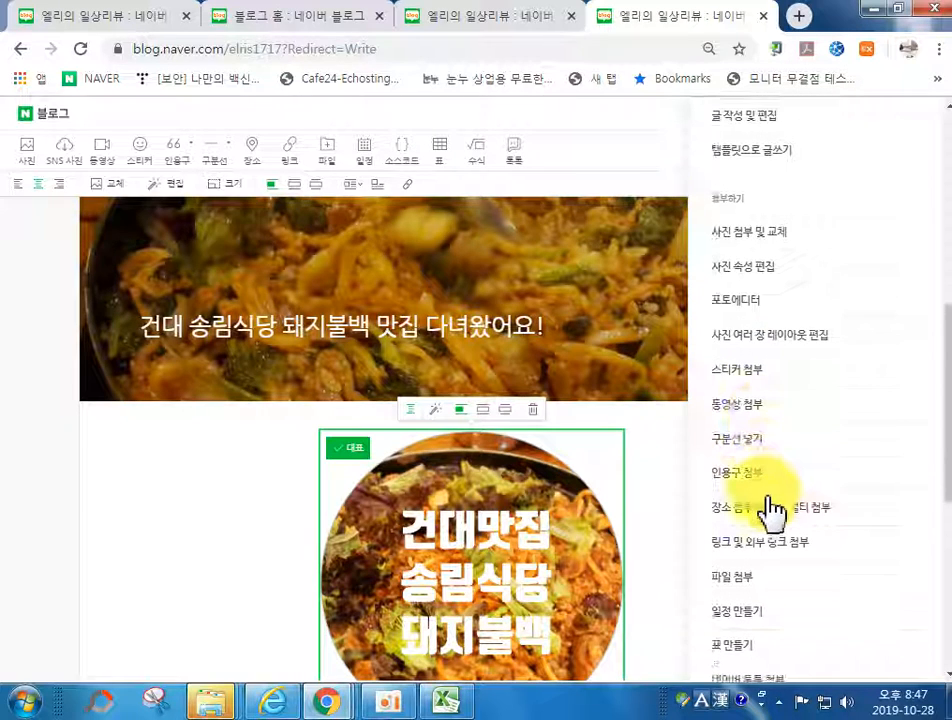
{"action": "scroll", "coordinate": [745, 440], "scroll_direction": "down", "scroll_amount": 2}
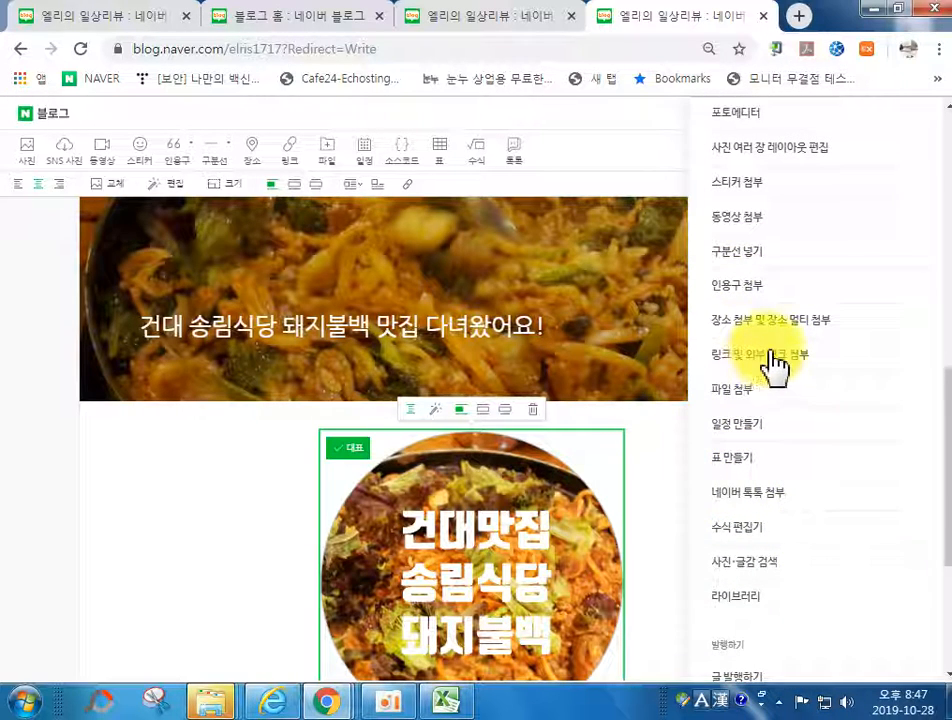
{"action": "left_click", "coordinate": [752, 285]}
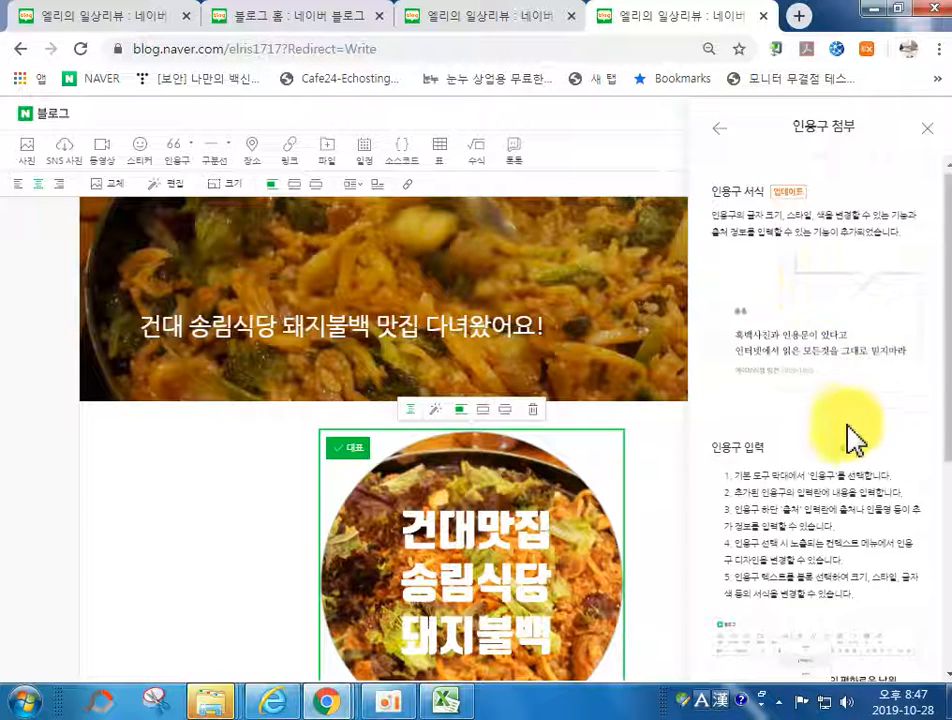
{"action": "scroll", "coordinate": [850, 440], "scroll_direction": "down", "scroll_amount": 4}
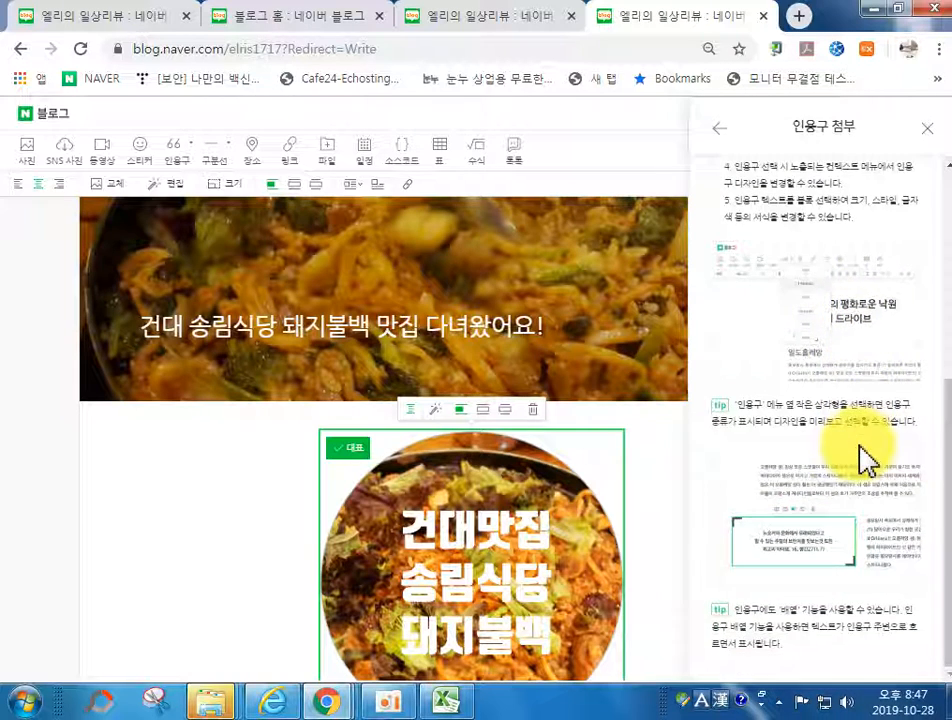
{"action": "scroll", "coordinate": [862, 462], "scroll_direction": "up", "scroll_amount": 4}
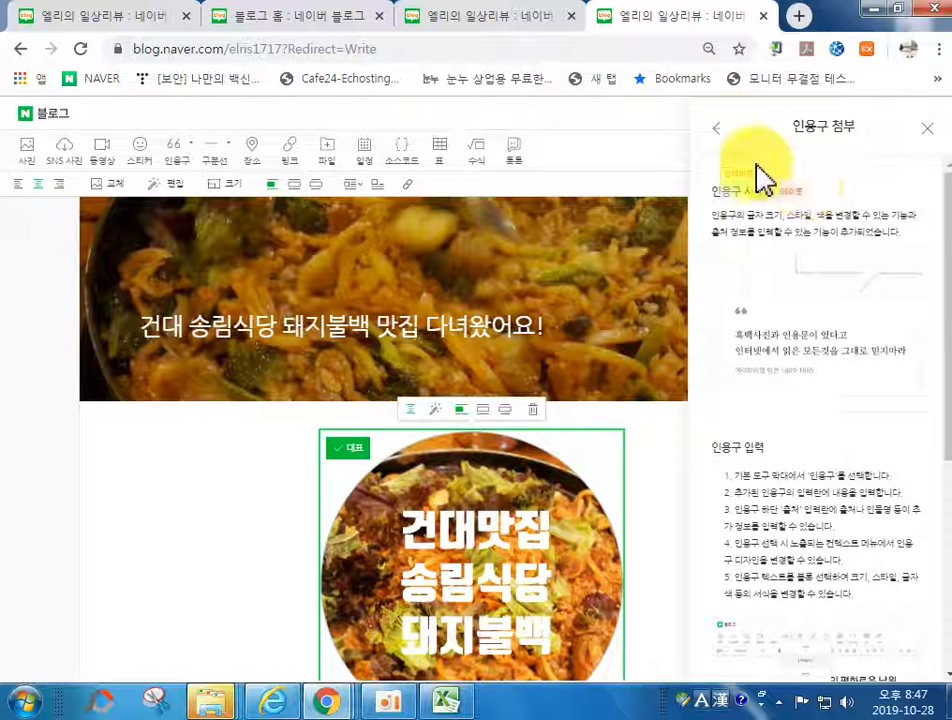
{"action": "left_click", "coordinate": [927, 128]}
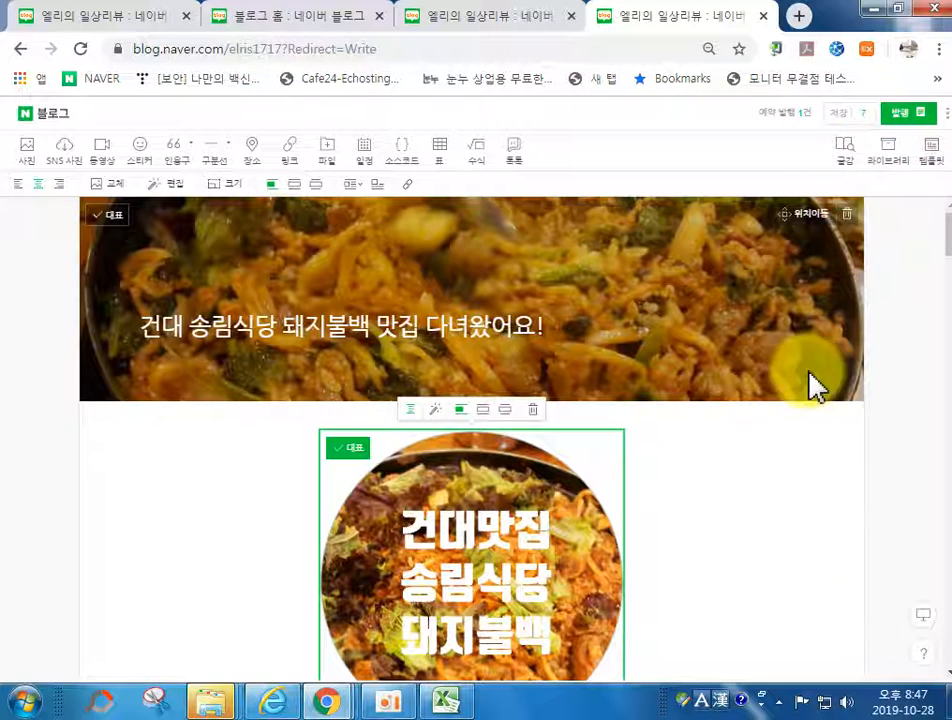
Reopen the editor help, look through the topic list down to 더 알아보기, and close it.
{"action": "left_click", "coordinate": [920, 655]}
{"action": "scroll", "coordinate": [824, 412], "scroll_direction": "down", "scroll_amount": 15}
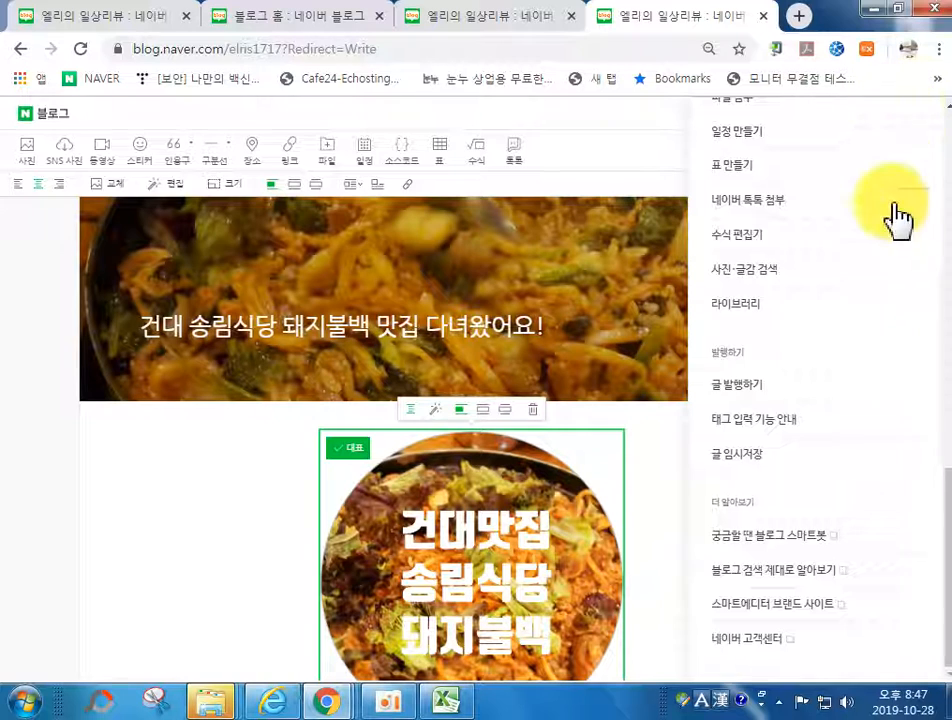
{"action": "scroll", "coordinate": [880, 260], "scroll_direction": "up", "scroll_amount": 15}
{"action": "left_click", "coordinate": [919, 152]}
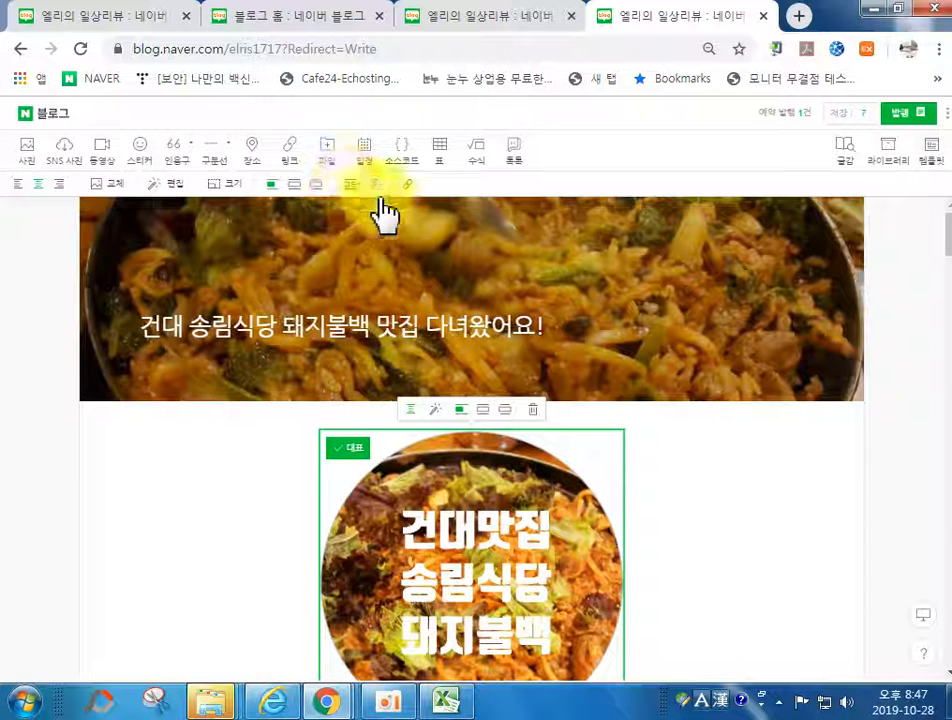
Try enlarging the circular 건대맛집 photo to the full width of the text column, and restore its smaller size.
{"action": "scroll", "coordinate": [745, 520], "scroll_direction": "down", "scroll_amount": 1}
{"action": "scroll", "coordinate": [745, 490], "scroll_direction": "up", "scroll_amount": 1}
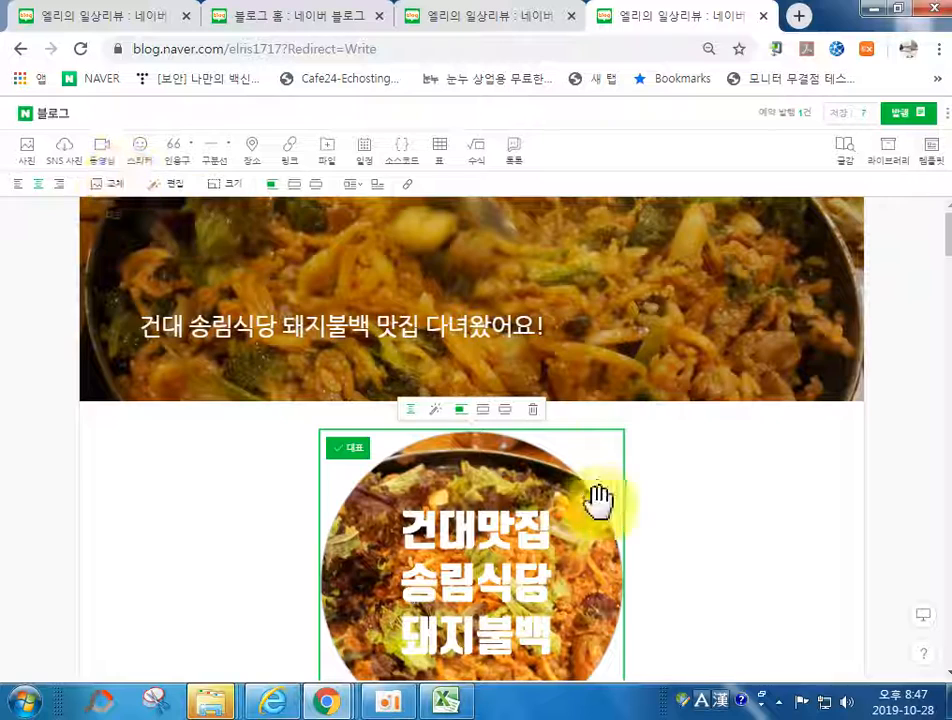
{"action": "scroll", "coordinate": [580, 530], "scroll_direction": "down", "scroll_amount": 1}
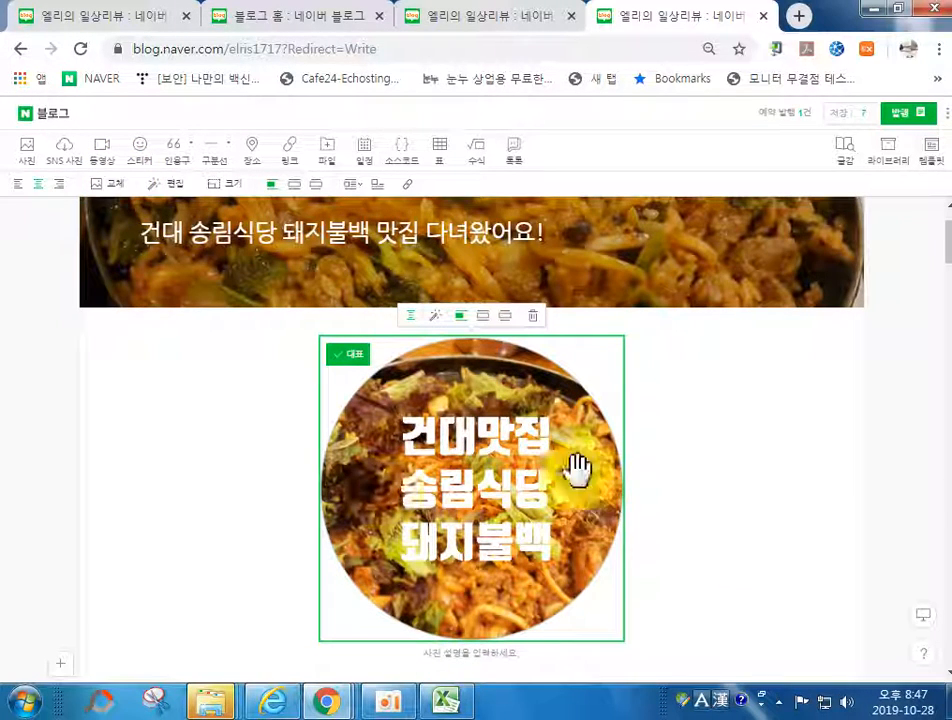
{"action": "left_click", "coordinate": [295, 186]}
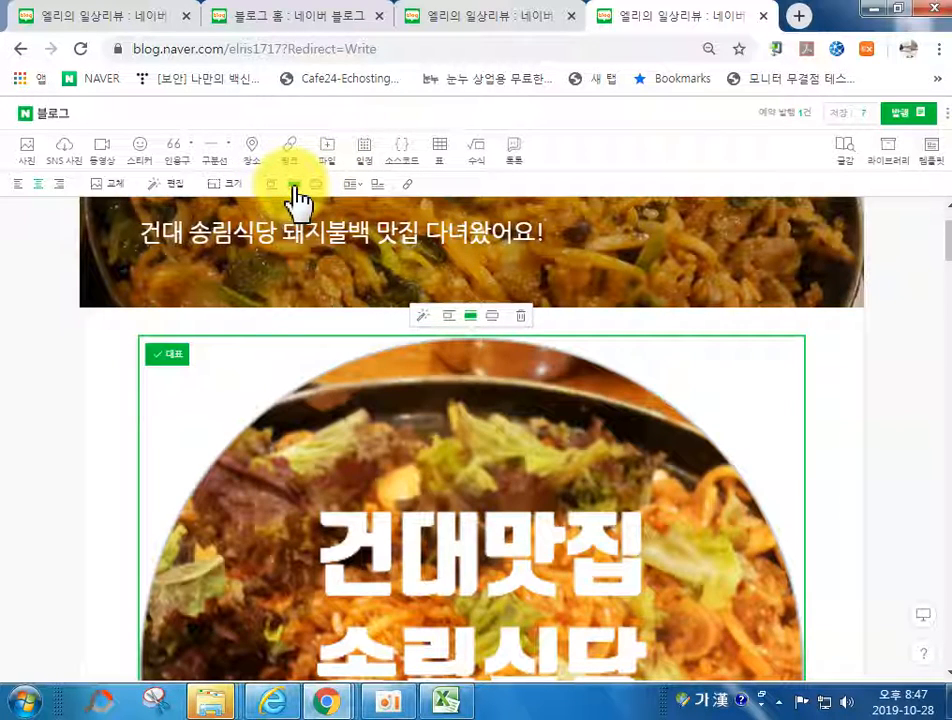
{"action": "scroll", "coordinate": [351, 404], "scroll_direction": "down", "scroll_amount": 3}
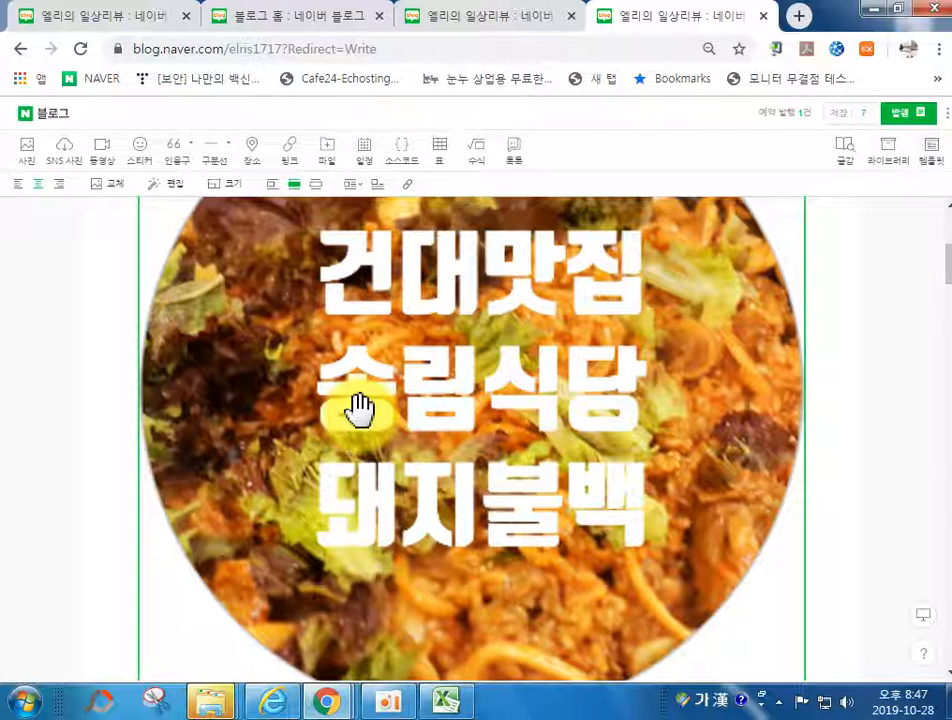
{"action": "left_click", "coordinate": [268, 186]}
{"action": "scroll", "coordinate": [525, 395], "scroll_direction": "up", "scroll_amount": 2}
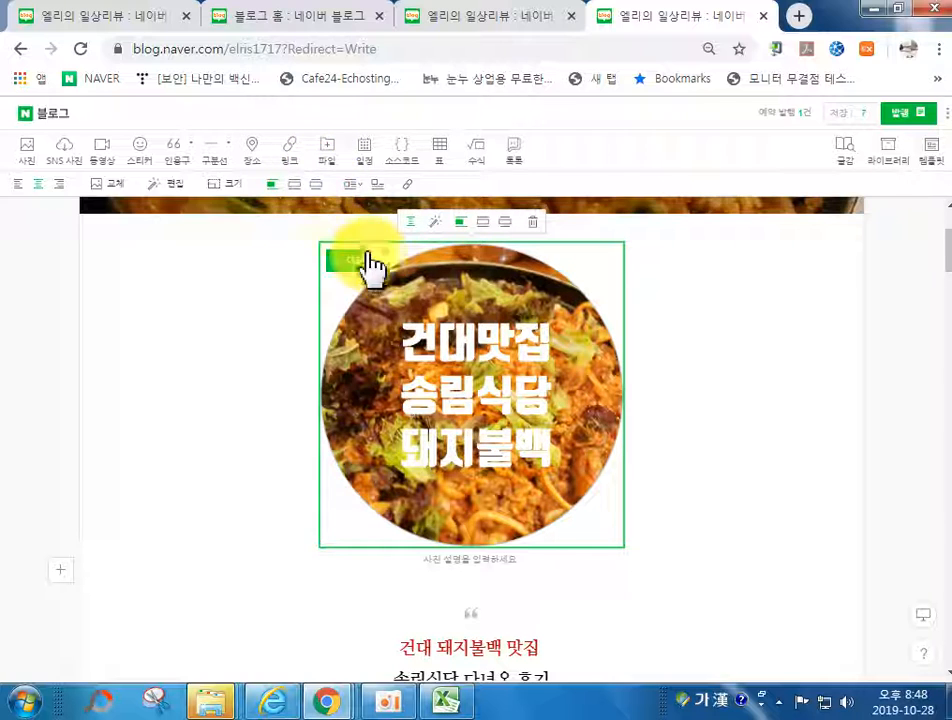
Try the 좌측 정렬 text-wrap arrangement on the circular photo, and return it to the centred small layout.
{"action": "left_click", "coordinate": [352, 186]}
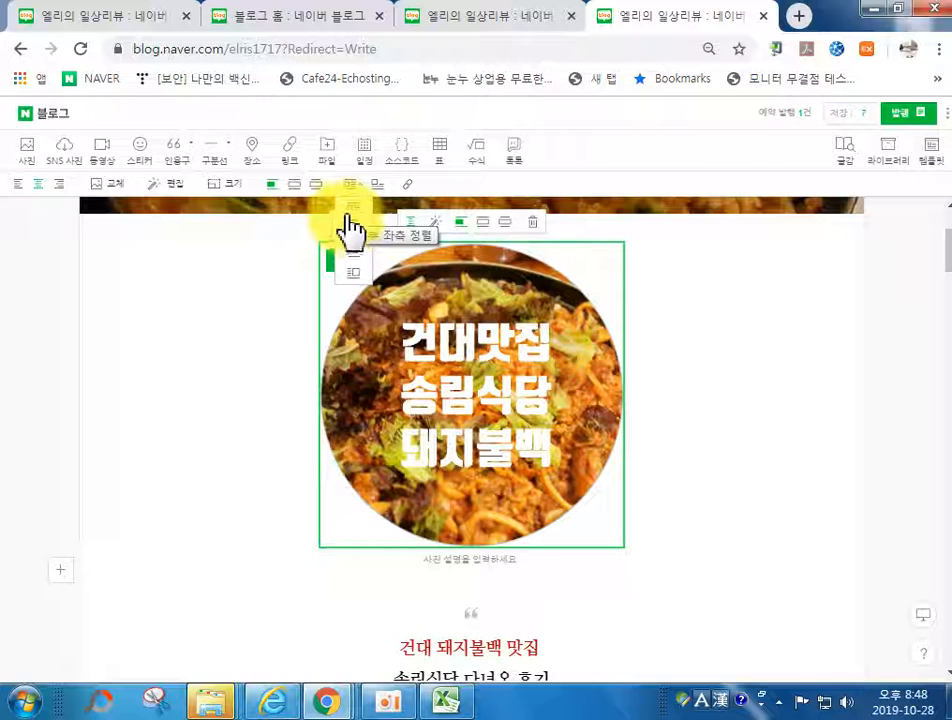
{"action": "left_click", "coordinate": [352, 210]}
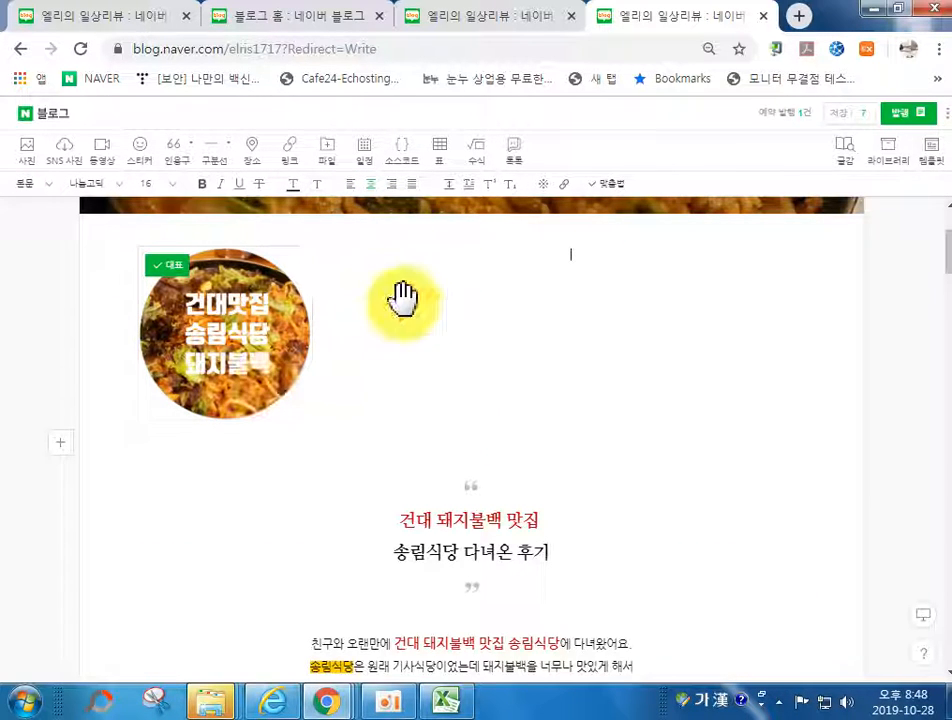
{"action": "left_click", "coordinate": [557, 280]}
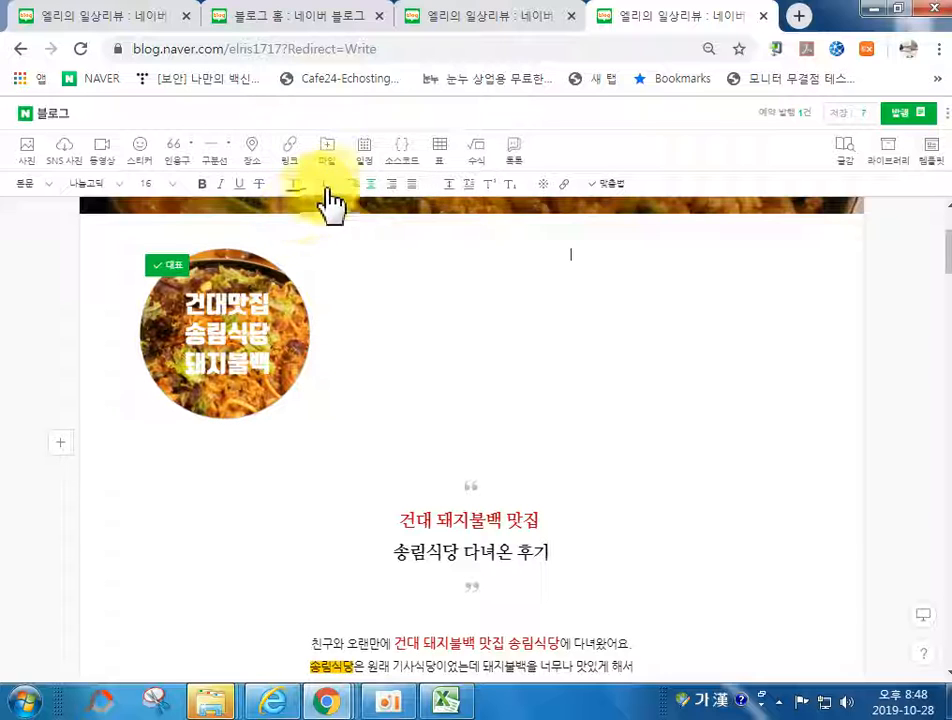
{"action": "left_click", "coordinate": [281, 293]}
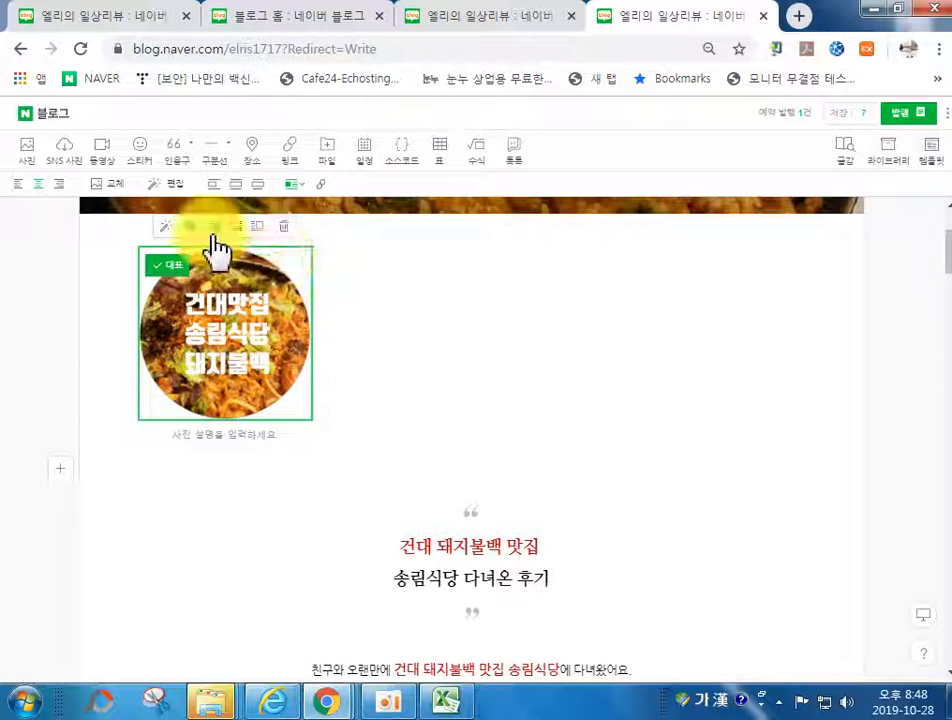
{"action": "left_click", "coordinate": [300, 186]}
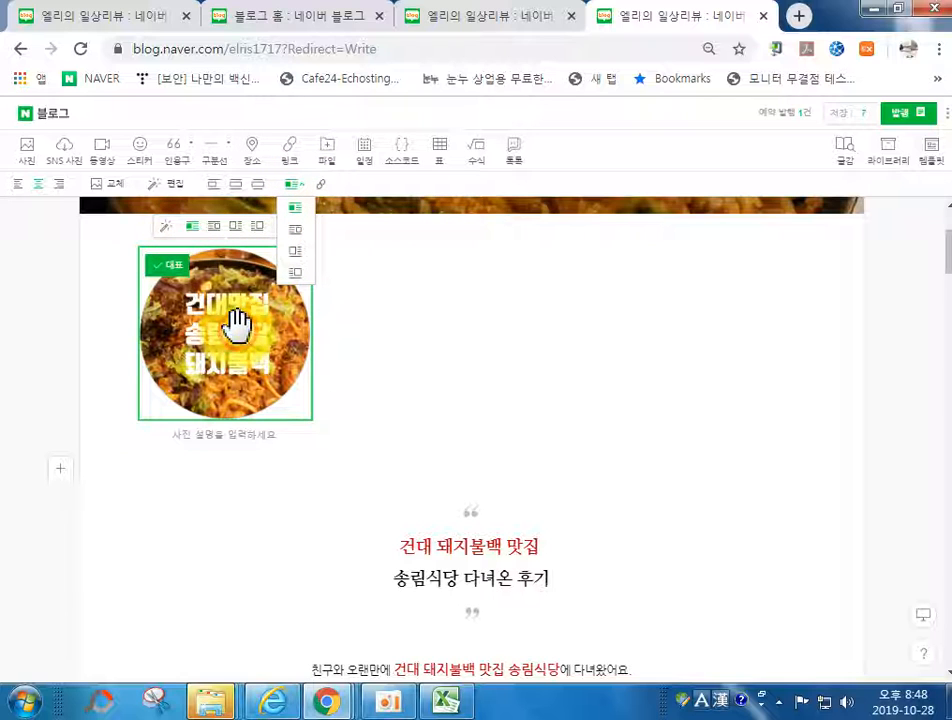
{"action": "left_click", "coordinate": [214, 184]}
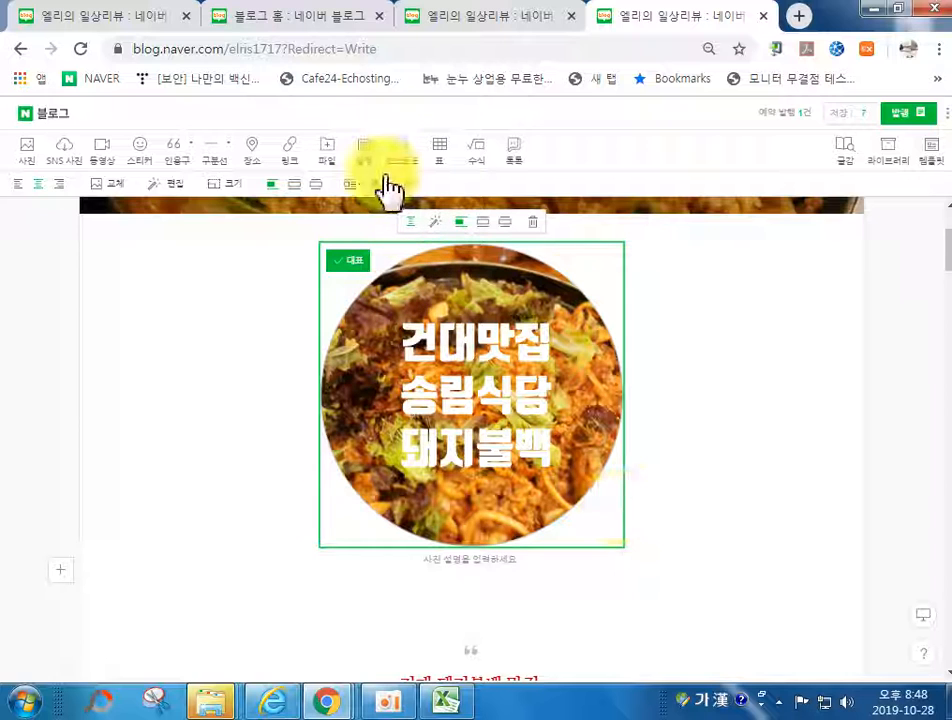
Place the circular photo inline with the text, test it by entering 22626 beside the photo, and erase the test digits.
{"action": "left_click", "coordinate": [376, 184]}
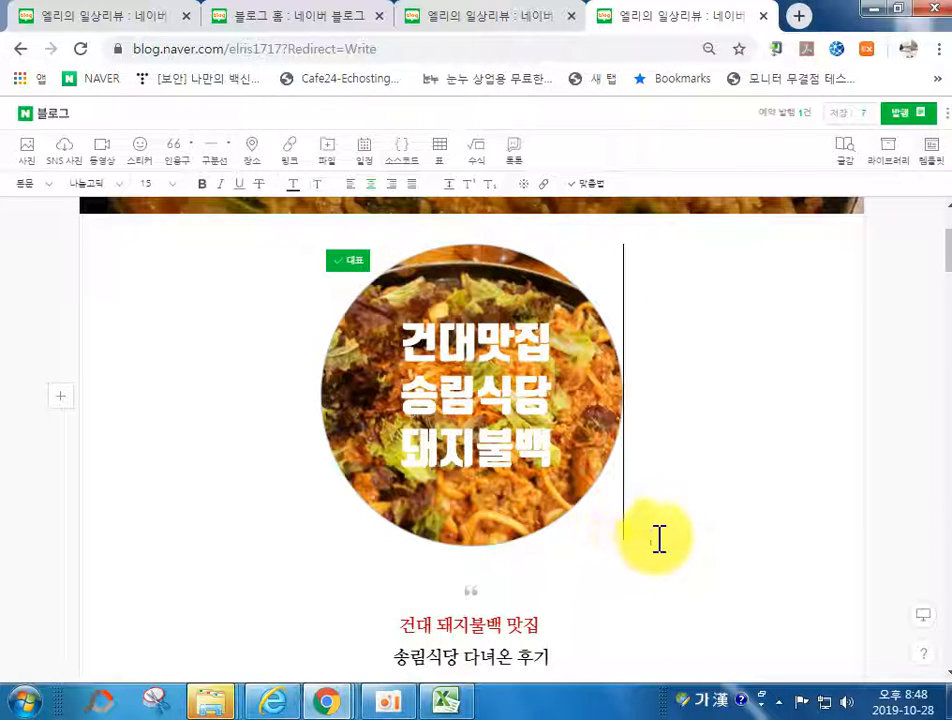
{"action": "type", "text": "2262히"}
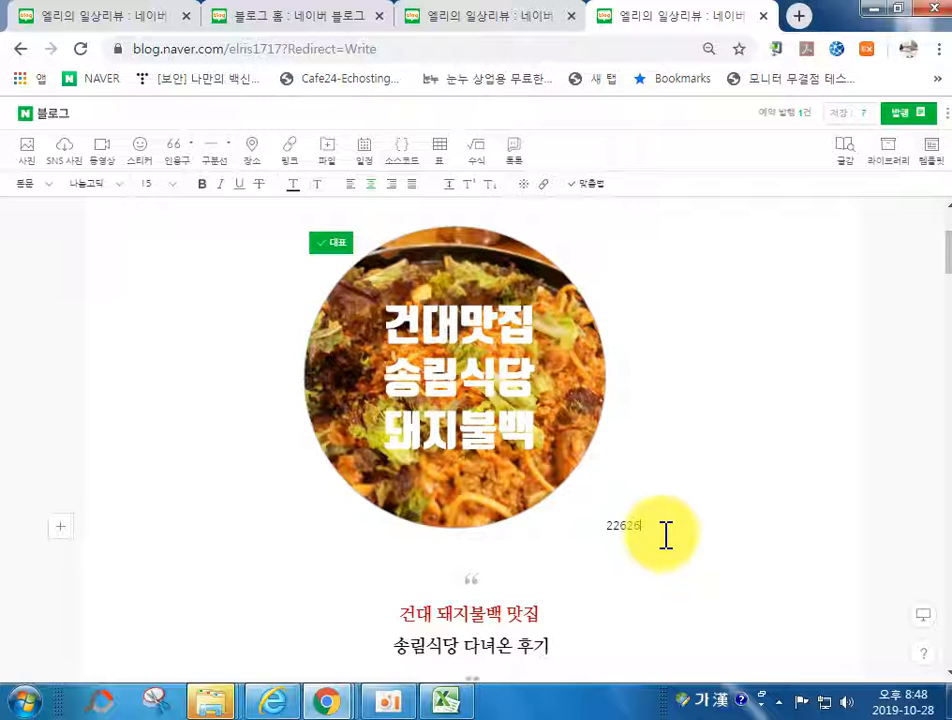
{"action": "key", "text": "BackSpace"}
{"action": "key", "text": "BackSpace"}
{"action": "key", "text": "BackSpace"}
{"action": "key", "text": "BackSpace"}
{"action": "key", "text": "BackSpace"}
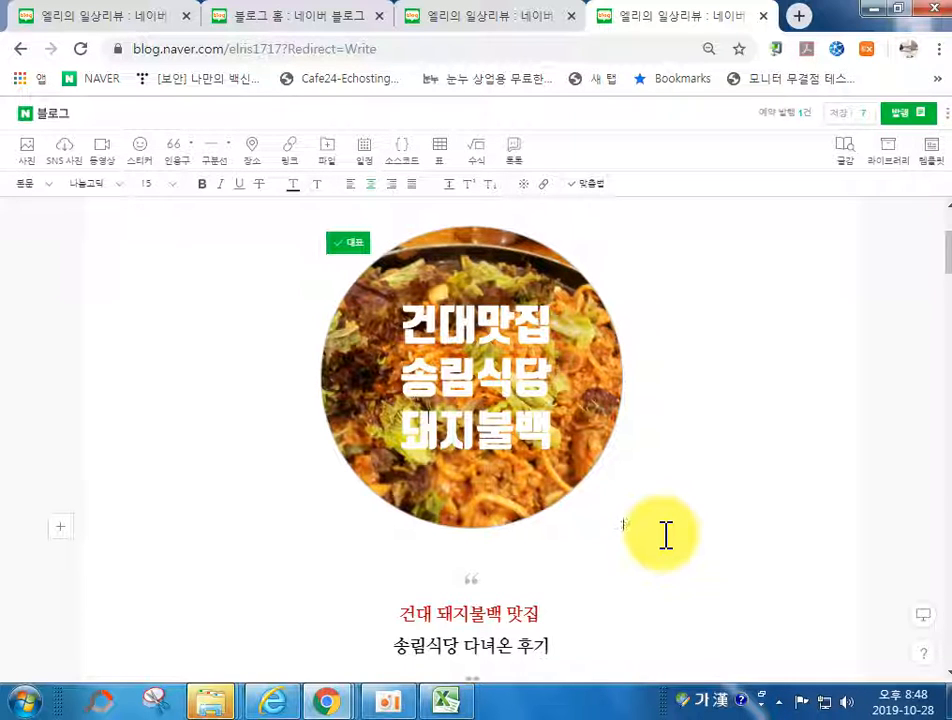
Try selecting the inline circular photo as text, and clear the selection.
{"action": "left_click", "coordinate": [514, 374]}
{"action": "left_click", "coordinate": [674, 300]}
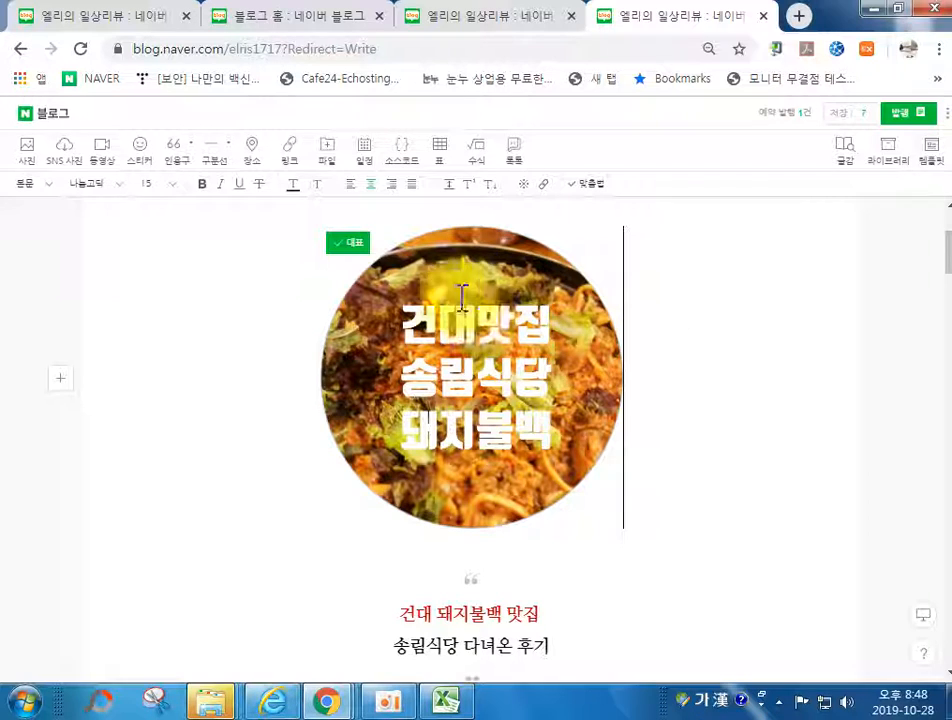
{"action": "left_click", "coordinate": [390, 290]}
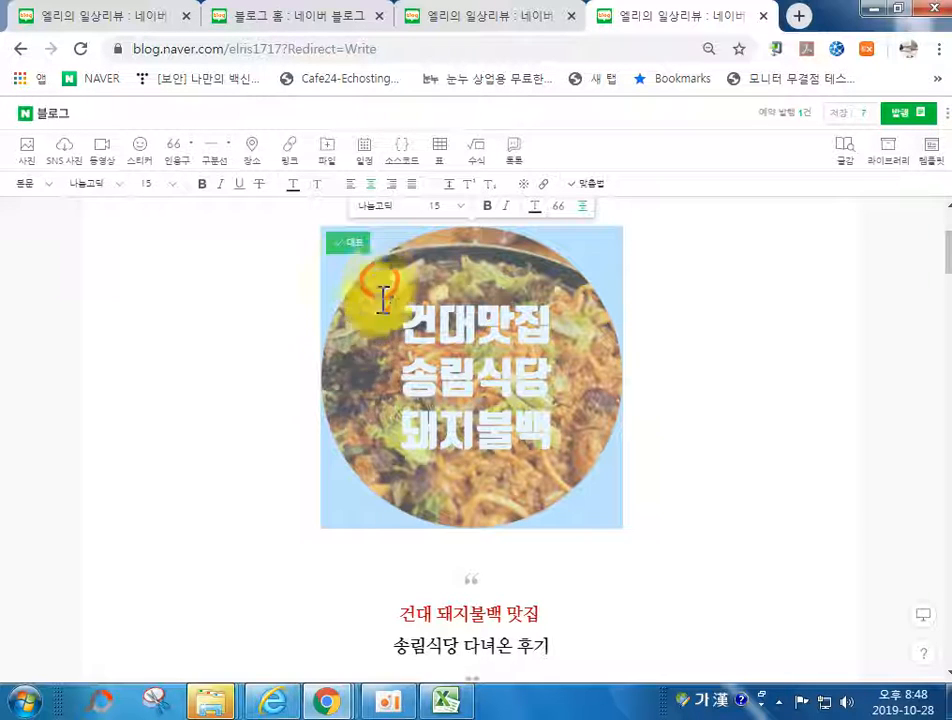
{"action": "left_click", "coordinate": [466, 558]}
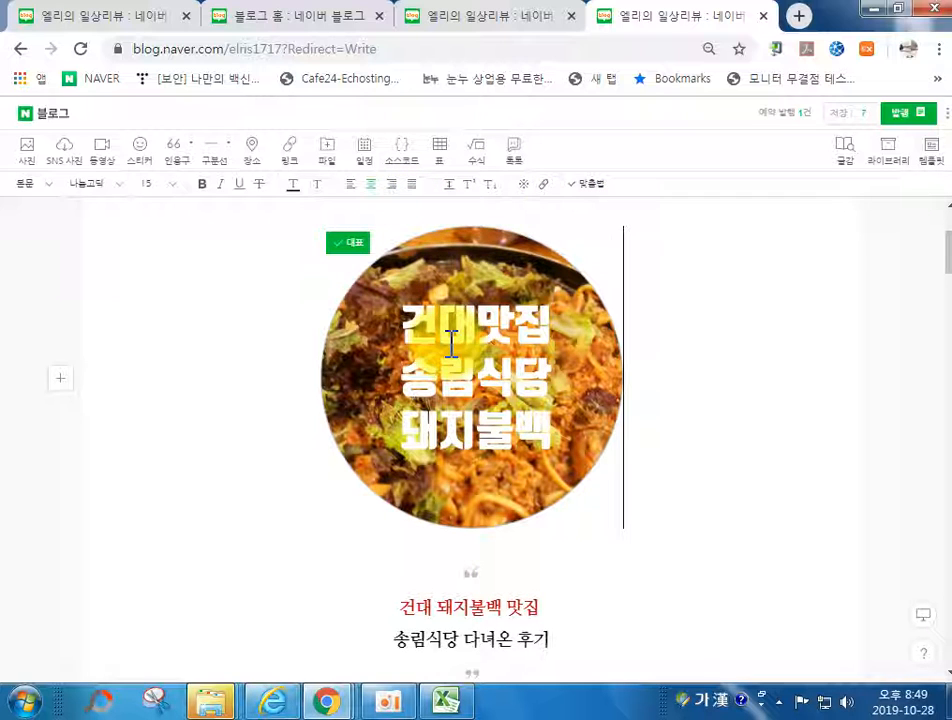
Review the post's content, cycle the editor through its device screen views, and return to the PC view.
{"action": "scroll", "coordinate": [521, 465], "scroll_direction": "down", "scroll_amount": 8}
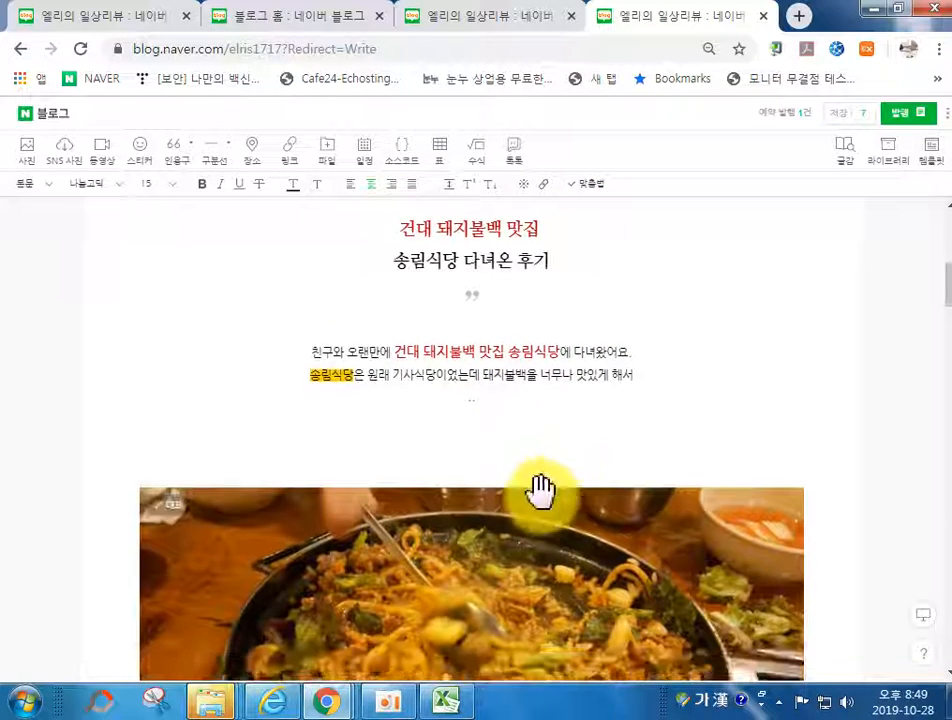
{"action": "scroll", "coordinate": [499, 557], "scroll_direction": "down", "scroll_amount": 6}
{"action": "scroll", "coordinate": [491, 570], "scroll_direction": "up", "scroll_amount": 15}
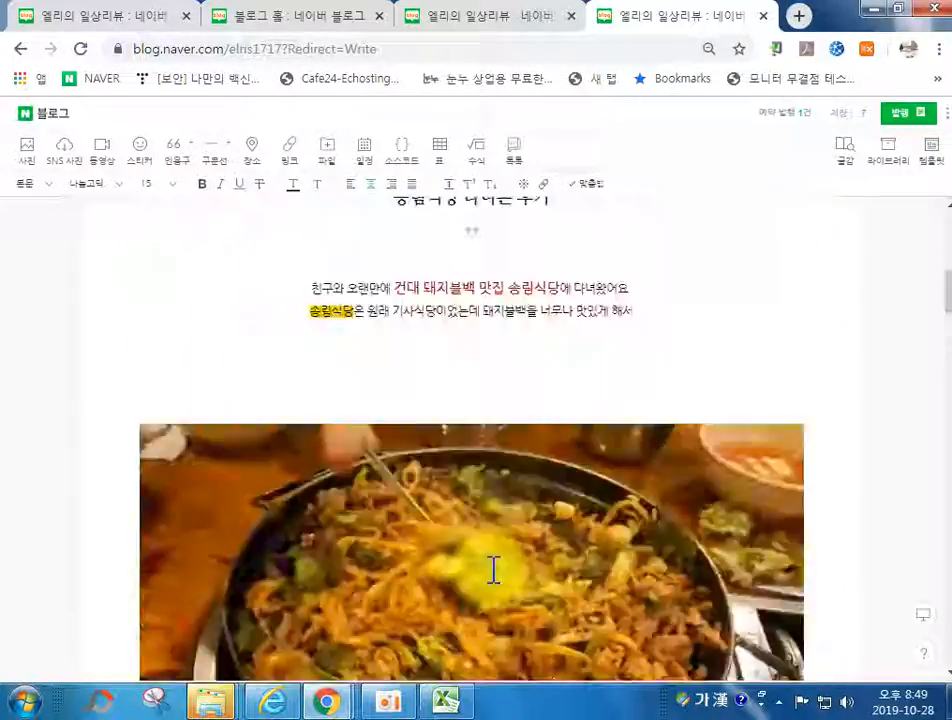
{"action": "scroll", "coordinate": [507, 545], "scroll_direction": "up", "scroll_amount": 1}
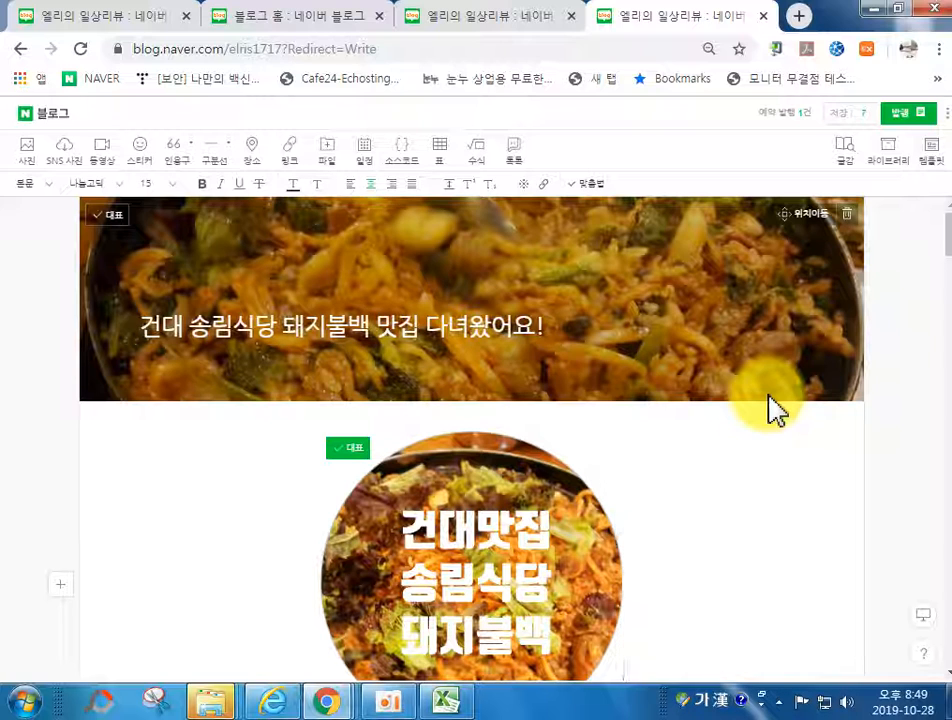
{"action": "scroll", "coordinate": [574, 450], "scroll_direction": "down", "scroll_amount": 4}
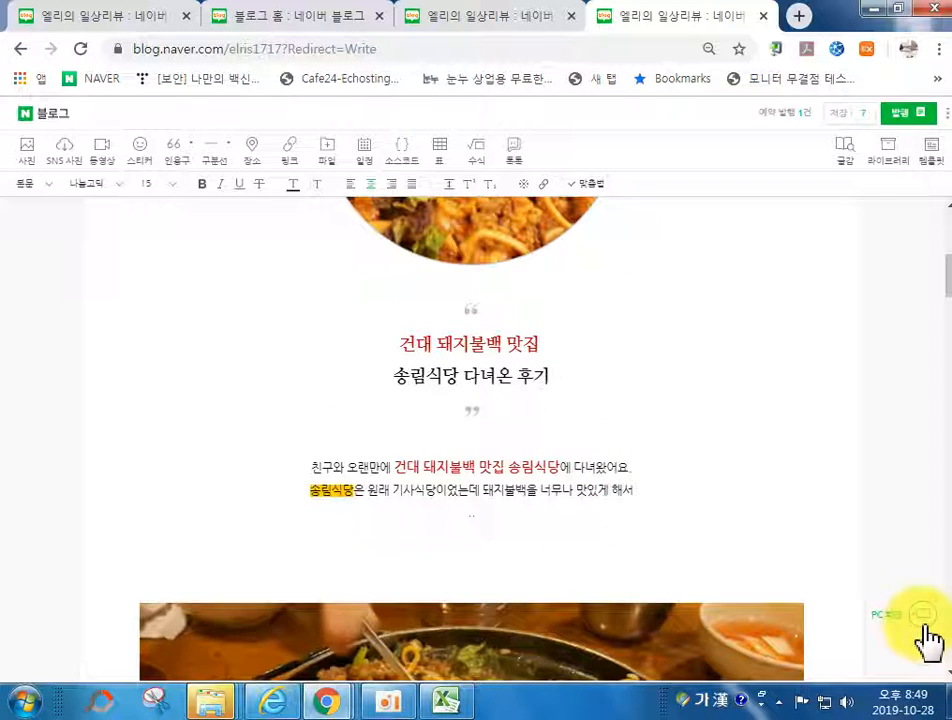
{"action": "left_click", "coordinate": [924, 618]}
{"action": "left_click", "coordinate": [924, 628]}
{"action": "left_click", "coordinate": [918, 628]}
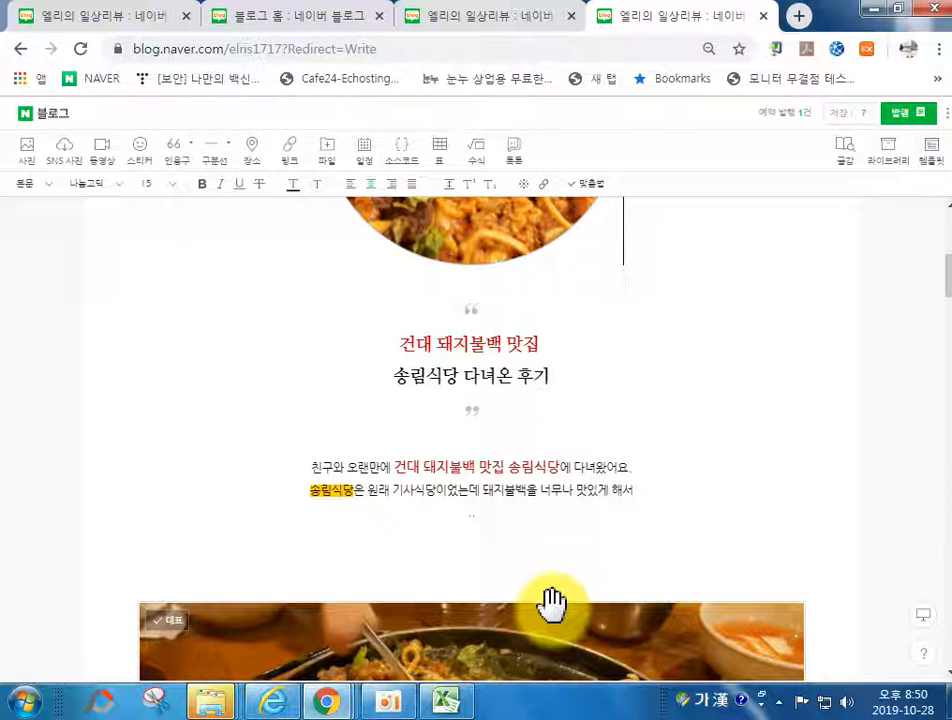
{"action": "scroll", "coordinate": [575, 605], "scroll_direction": "up", "scroll_amount": 5}
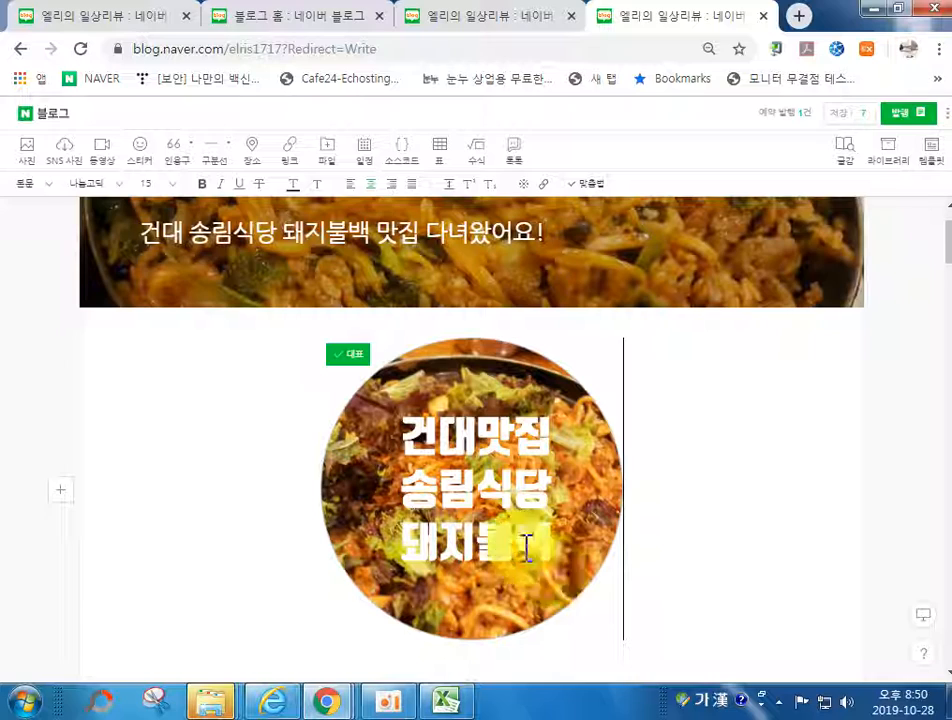
Review the post from its title through the introduction and food photo down to the restaurant details.
{"action": "scroll", "coordinate": [535, 560], "scroll_direction": "up", "scroll_amount": 2}
{"action": "left_click", "coordinate": [142, 325]}
{"action": "left_click_drag", "start_coordinate": [142, 325], "coordinate": [302, 330]}
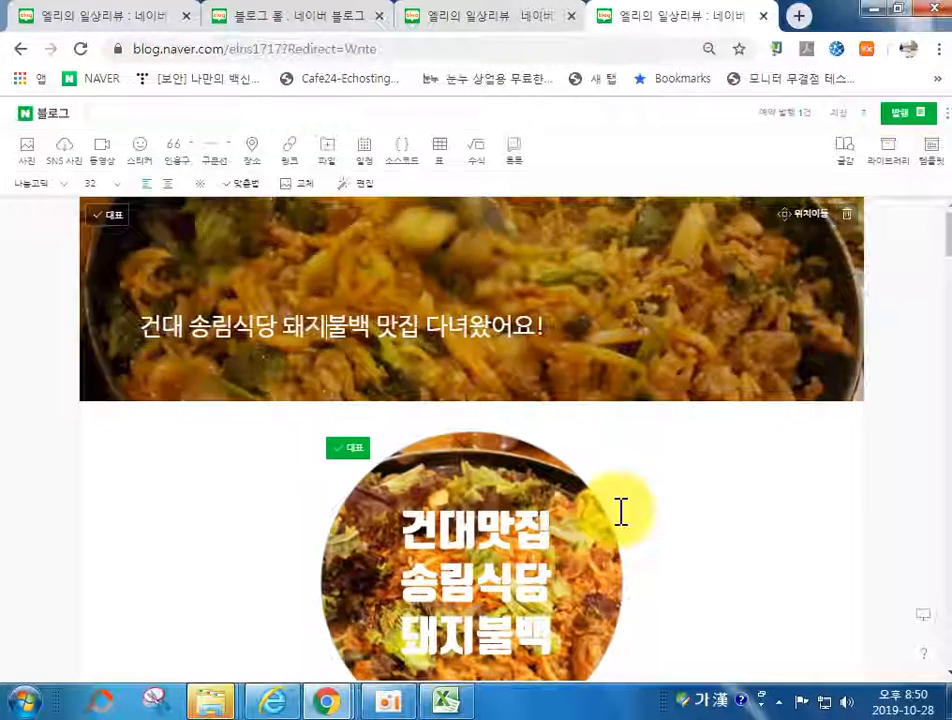
{"action": "scroll", "coordinate": [620, 512], "scroll_direction": "down", "scroll_amount": 4}
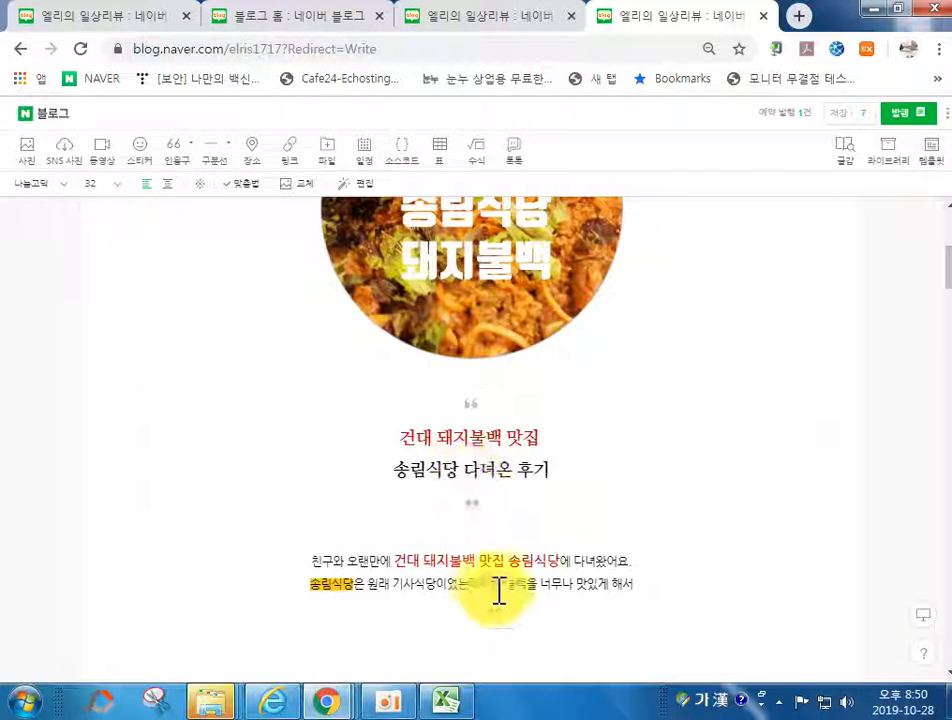
{"action": "scroll", "coordinate": [505, 600], "scroll_direction": "down", "scroll_amount": 3}
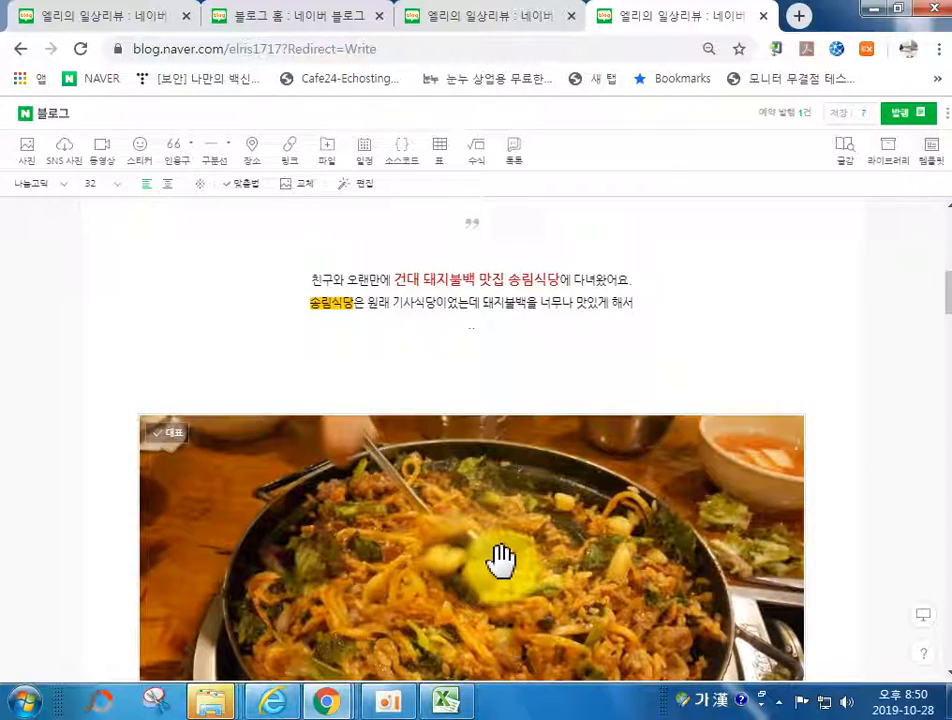
{"action": "scroll", "coordinate": [500, 560], "scroll_direction": "down", "scroll_amount": 4}
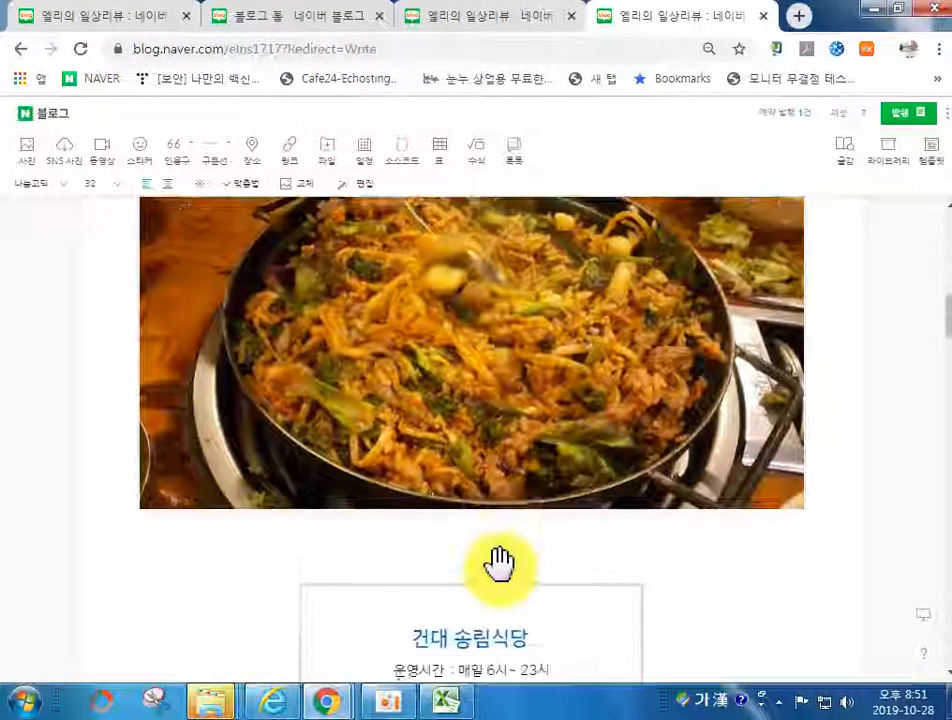
{"action": "scroll", "coordinate": [500, 575], "scroll_direction": "up", "scroll_amount": 7}
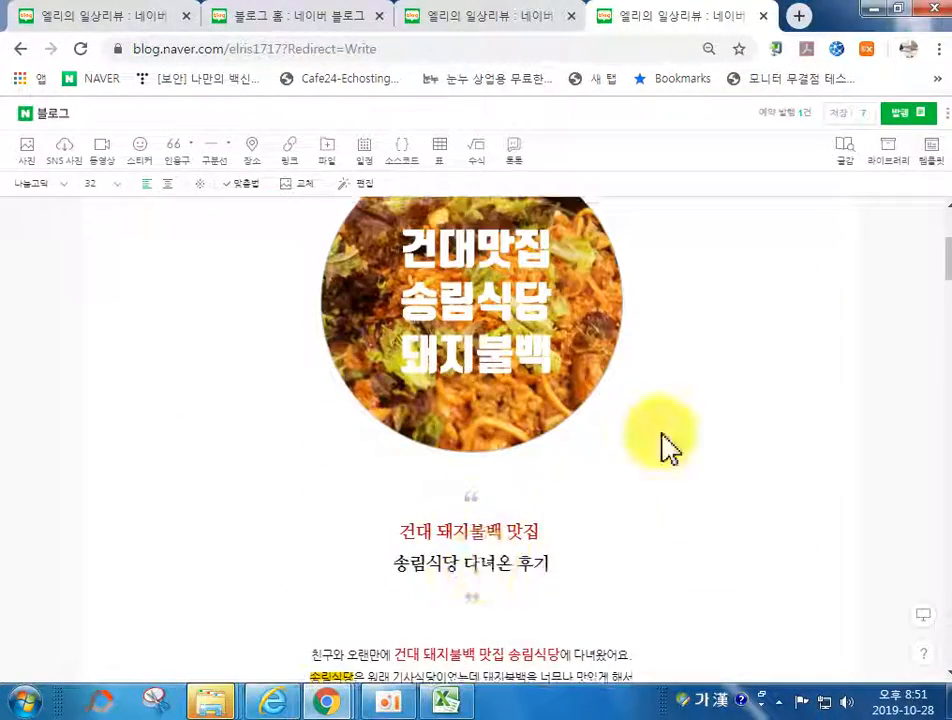
Check the post's tags in the publish settings, and return to the post body.
{"action": "left_click", "coordinate": [905, 115]}
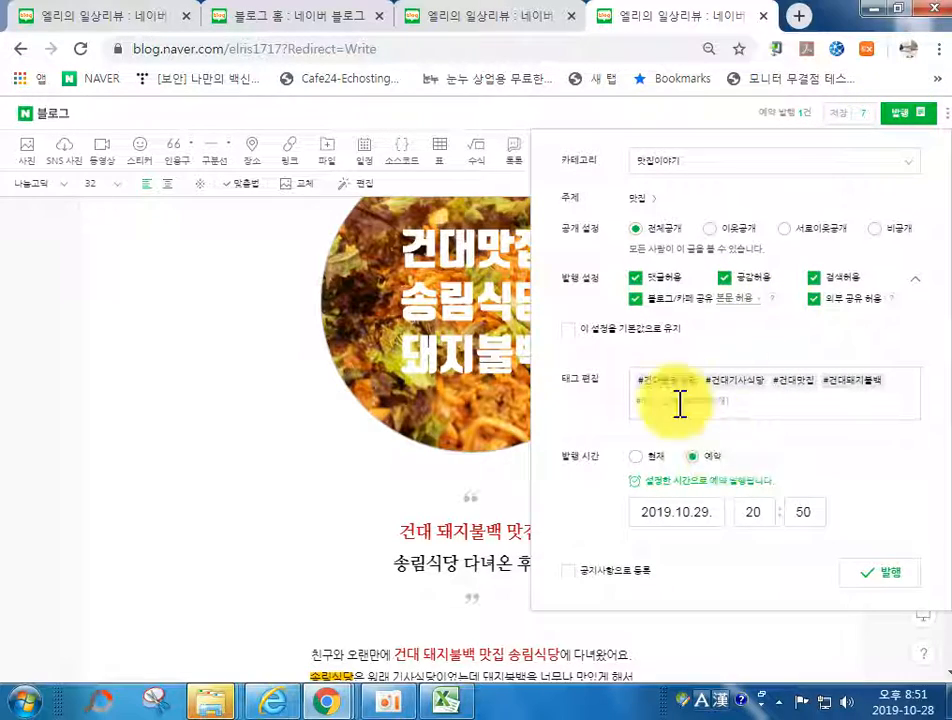
{"action": "left_click", "coordinate": [466, 640]}
{"action": "left_click", "coordinate": [463, 616]}
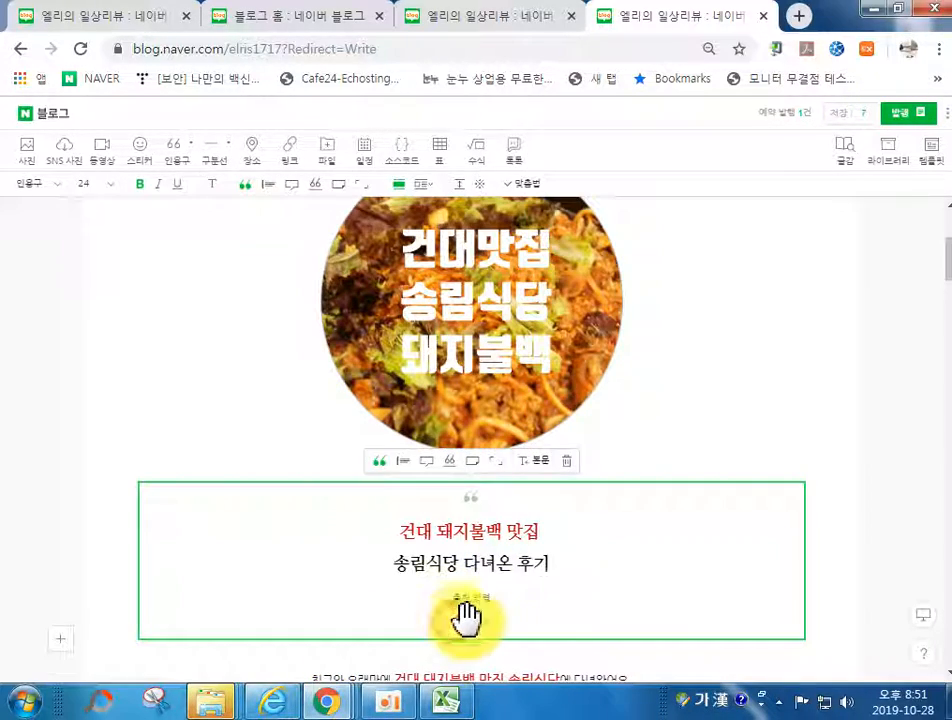
Add the hashtag #돼지불백맛집 on the blank line between the introduction and the frying-pan photo.
{"action": "scroll", "coordinate": [470, 630], "scroll_direction": "down", "scroll_amount": 2}
{"action": "scroll", "coordinate": [478, 450], "scroll_direction": "down", "scroll_amount": 2}
{"action": "left_click", "coordinate": [480, 393]}
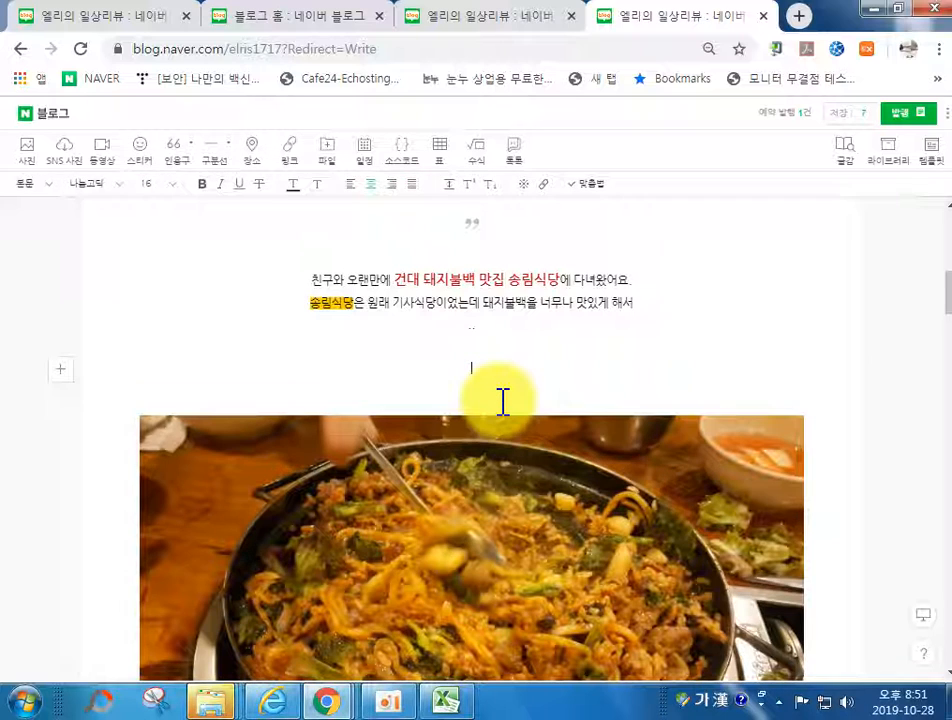
{"action": "type", "text": "#"}
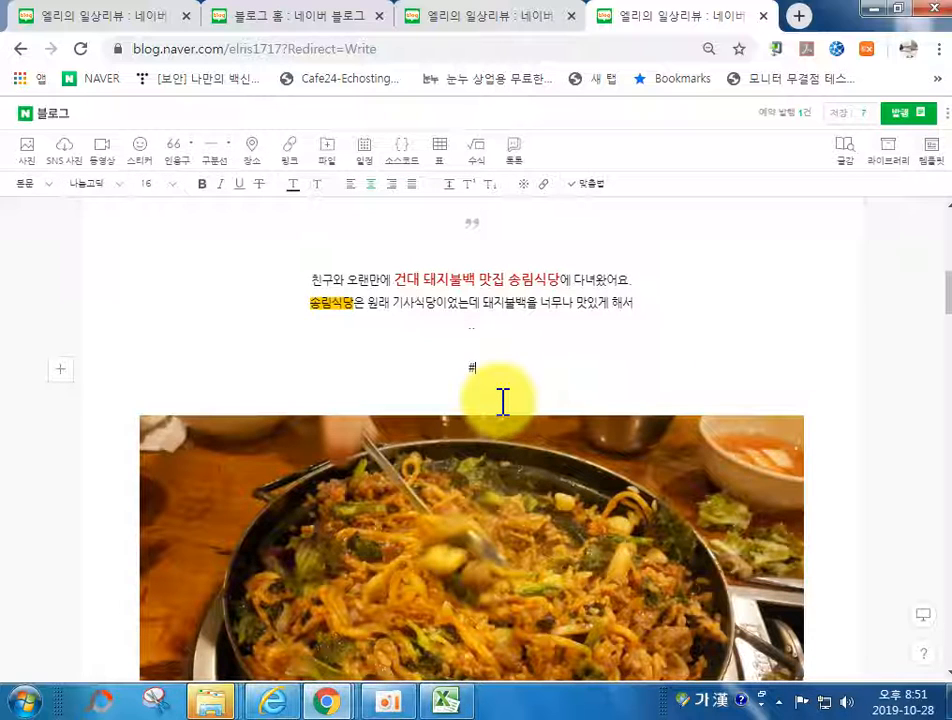
{"action": "type", "text": "돼지불백게"}
{"action": "type", "text": "집"}
{"action": "key", "text": "Return"}
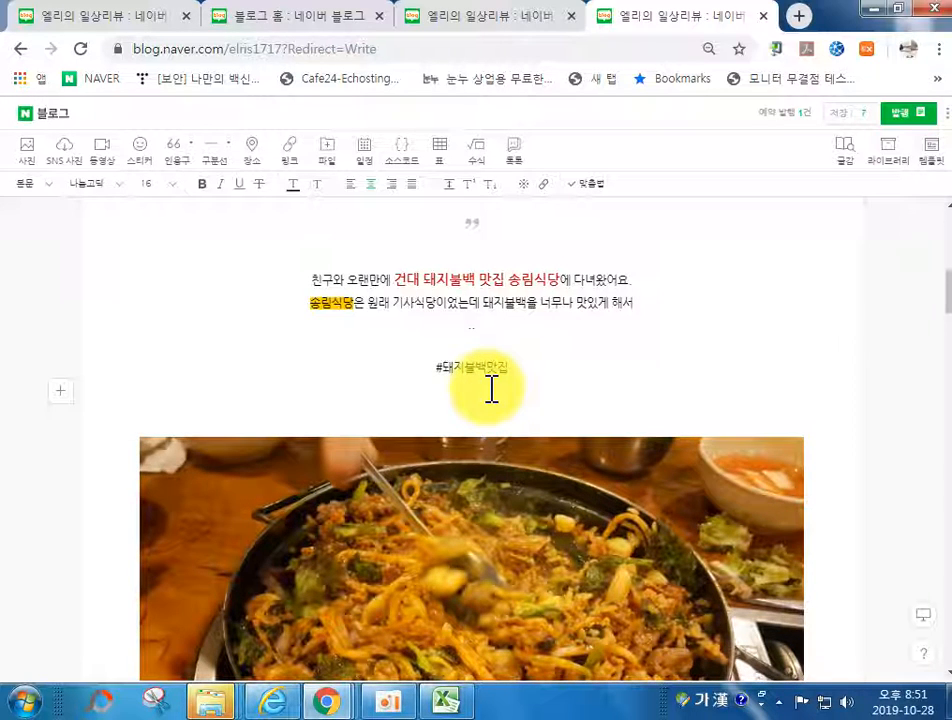
Select the #돼지불백맛집 hashtag in the body and check the tag list in the publish settings.
{"action": "left_click", "coordinate": [432, 368]}
{"action": "left_click_drag", "start_coordinate": [432, 368], "coordinate": [516, 370]}
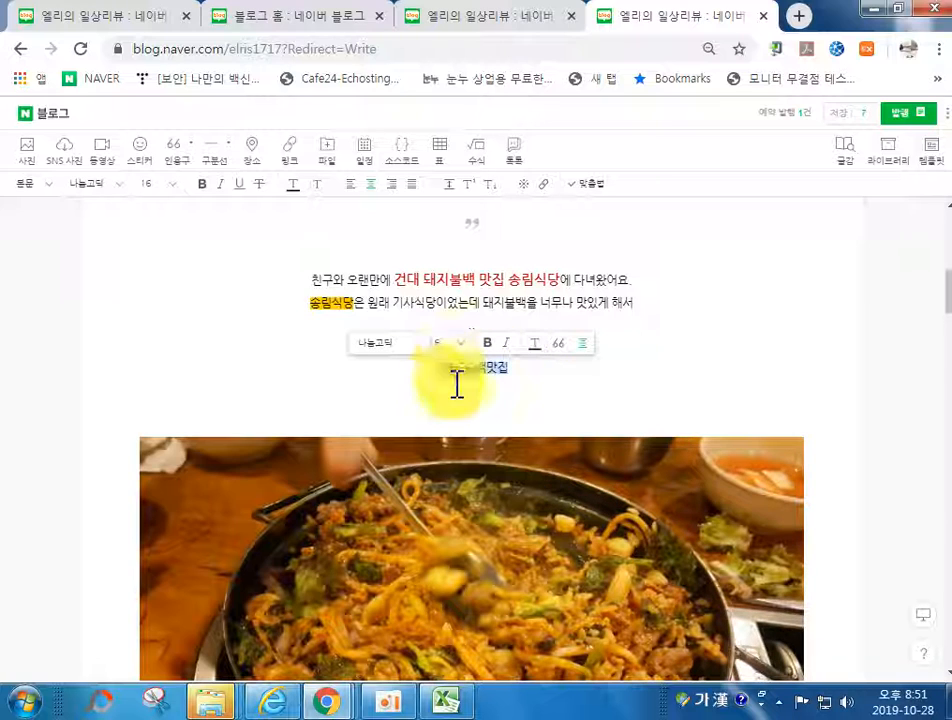
{"action": "left_click", "coordinate": [906, 113]}
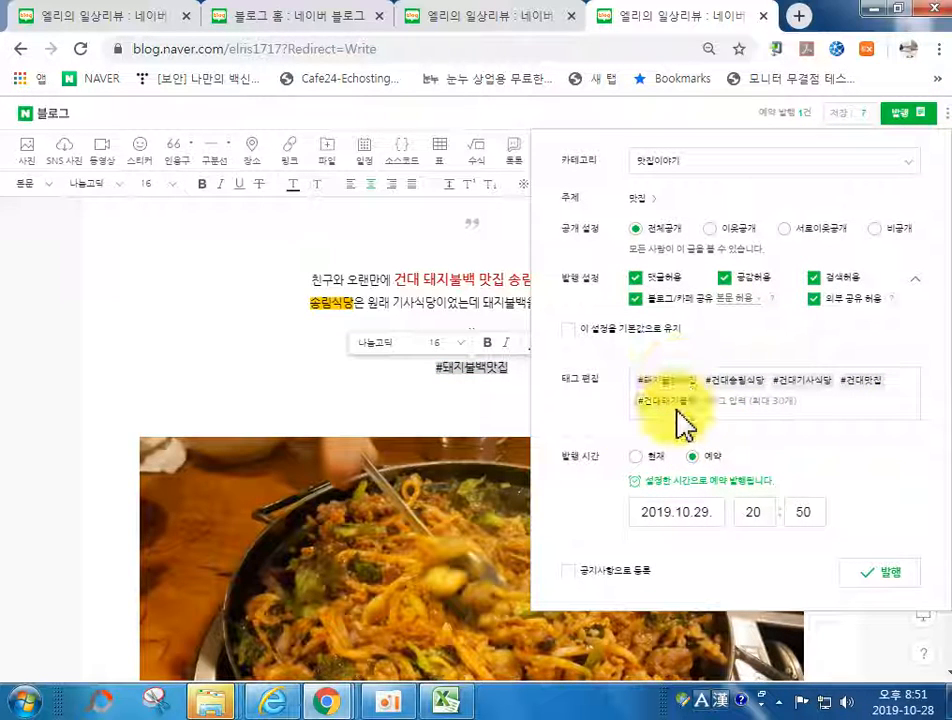
Close the publish settings and erase the #돼지불백맛집 hashtag from the body.
{"action": "left_click", "coordinate": [501, 388]}
{"action": "left_click_drag", "start_coordinate": [508, 374], "coordinate": [436, 374]}
{"action": "key", "text": "BackSpace"}
{"action": "key", "text": "BackSpace"}
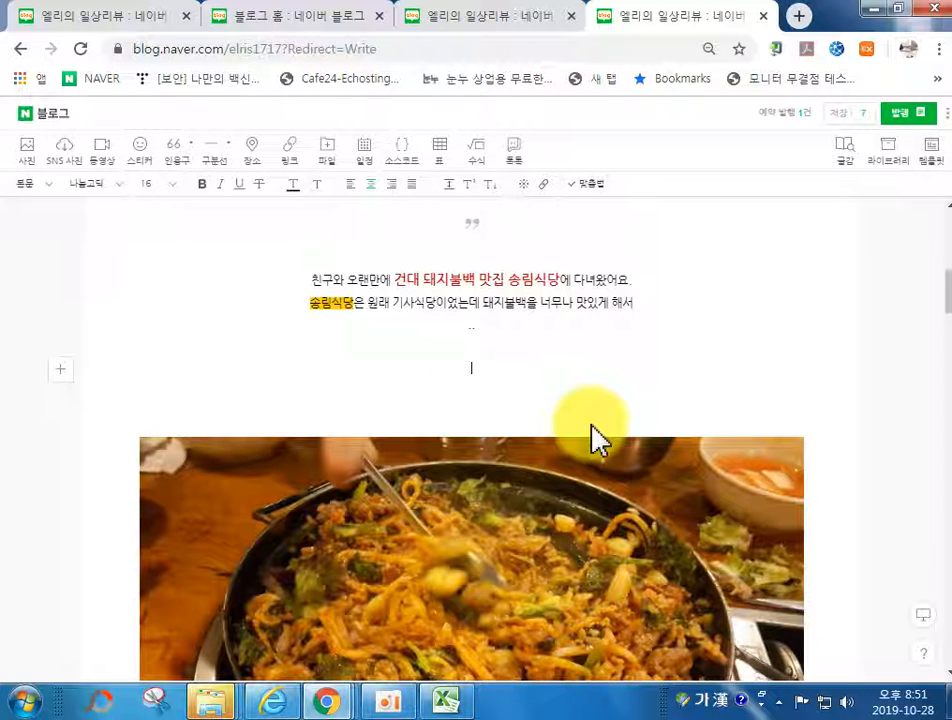